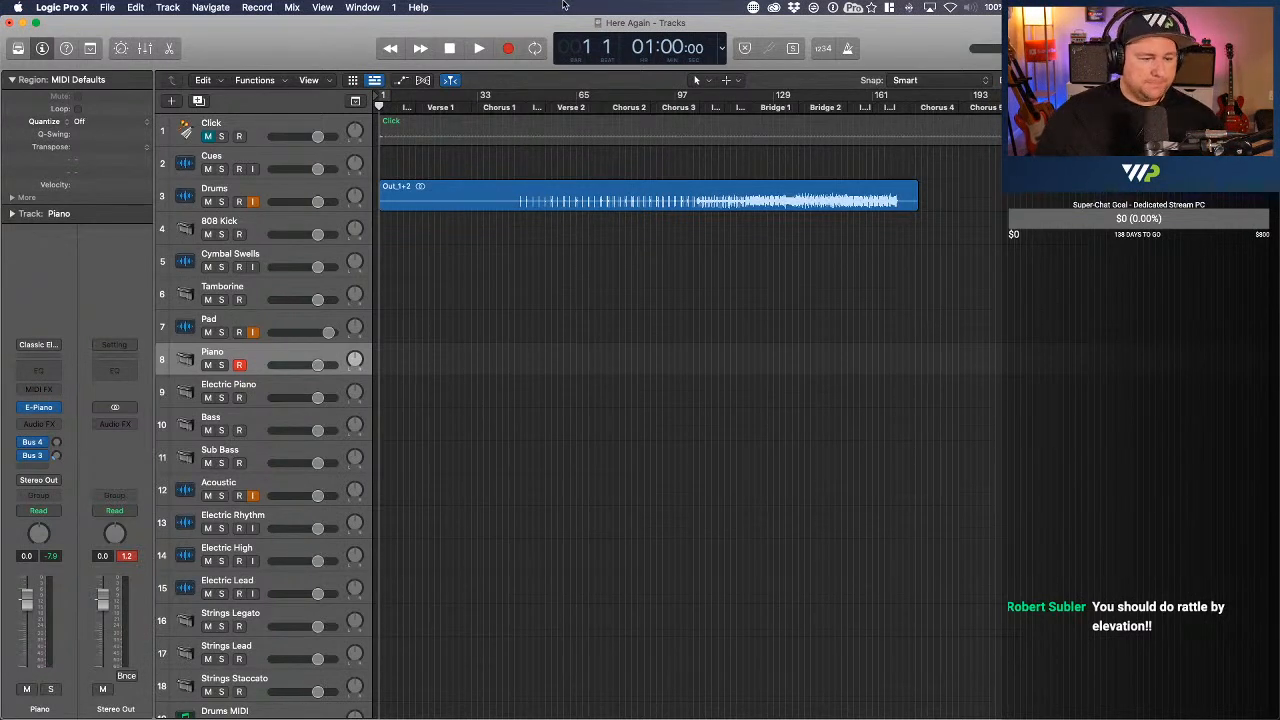
# - Play back the drum recording from the Interlude after Chorus 1, around bar 46
pyautogui.moveTo(545, 108); pyautogui.dragTo(672, 126)
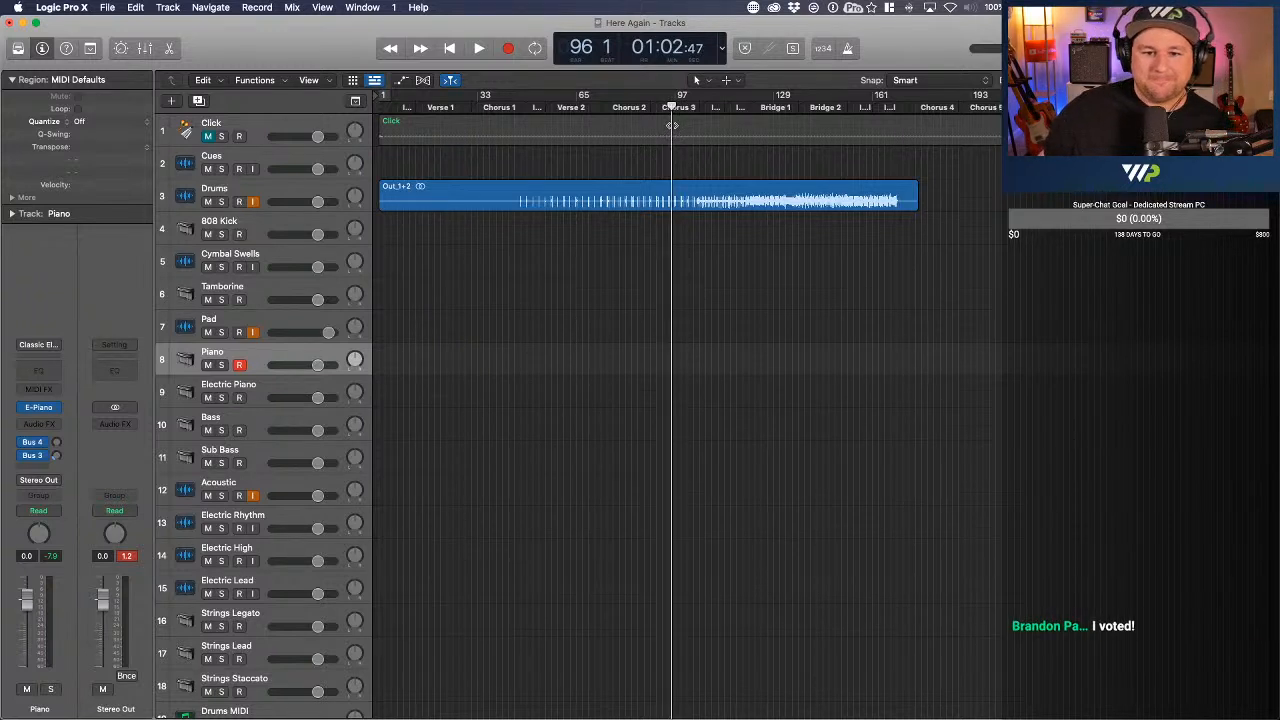
pyautogui.moveTo(672, 128); pyautogui.dragTo(517, 110)
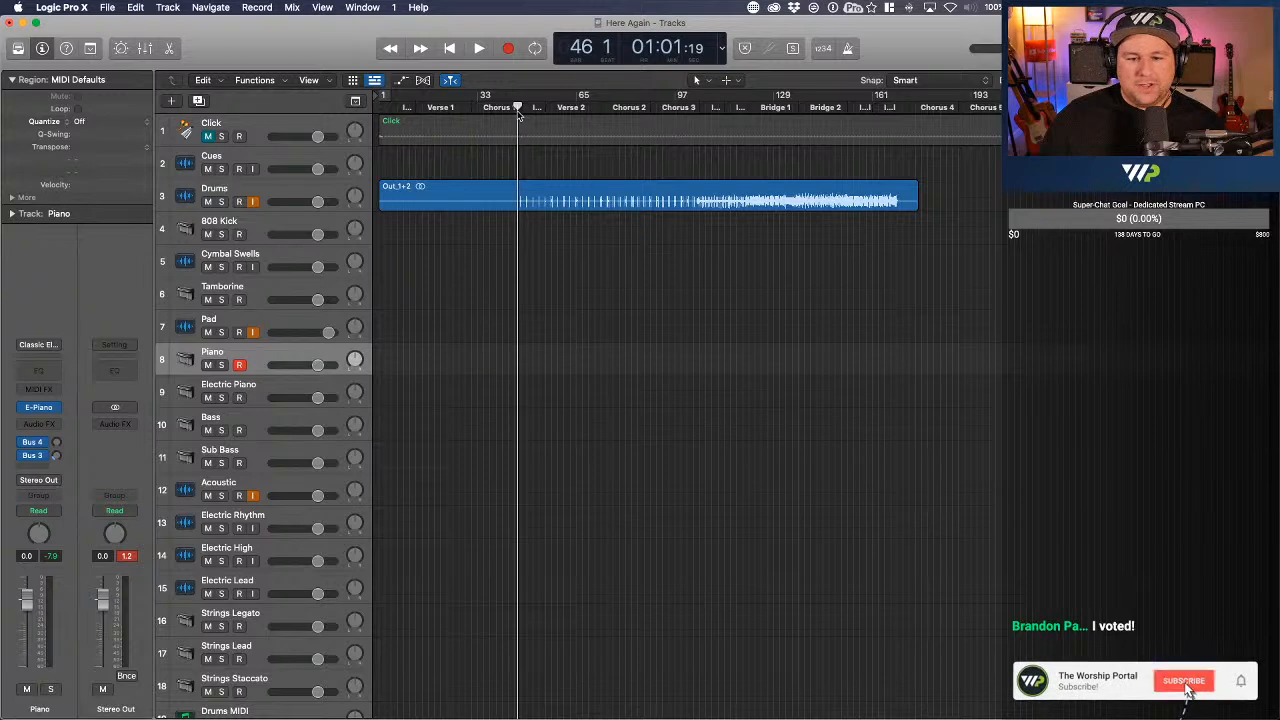
pyautogui.press('super+Right')
pyautogui.press('super+Right')
pyautogui.press('super+Right')
pyautogui.press('super+Right')
pyautogui.press('super+Right')
pyautogui.press('super+Right')
pyautogui.press('super+Right')
pyautogui.press('space')
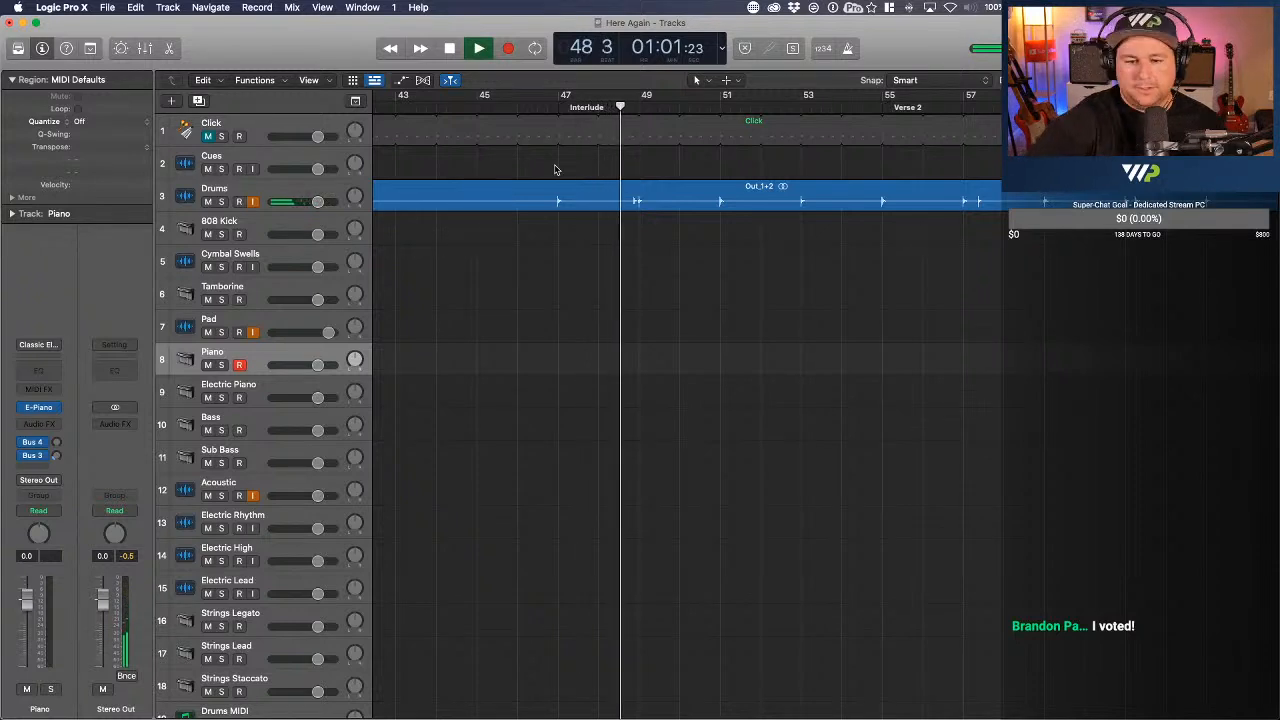
pyautogui.press('z')
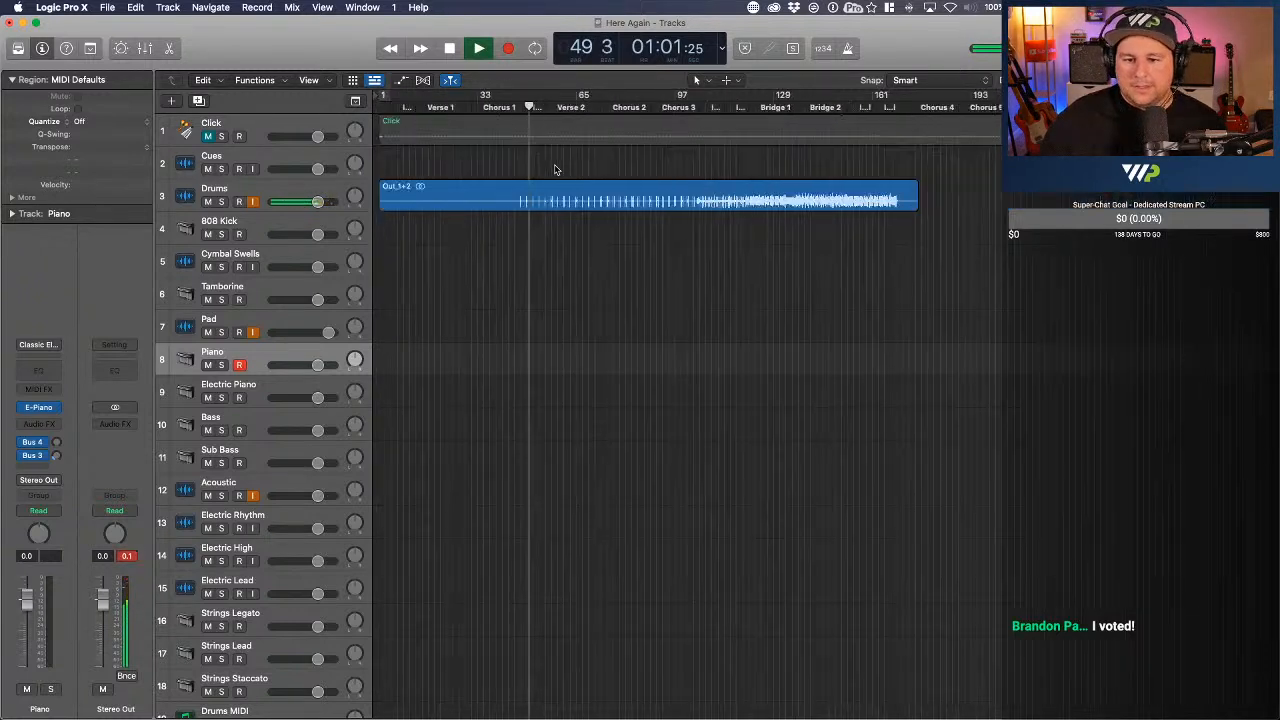
# - Listen to the drum recording through Bridge 1 and Bridge 2, then stop and return the playhead to the song start
pyautogui.click(750, 104)
pyautogui.click(797, 105)
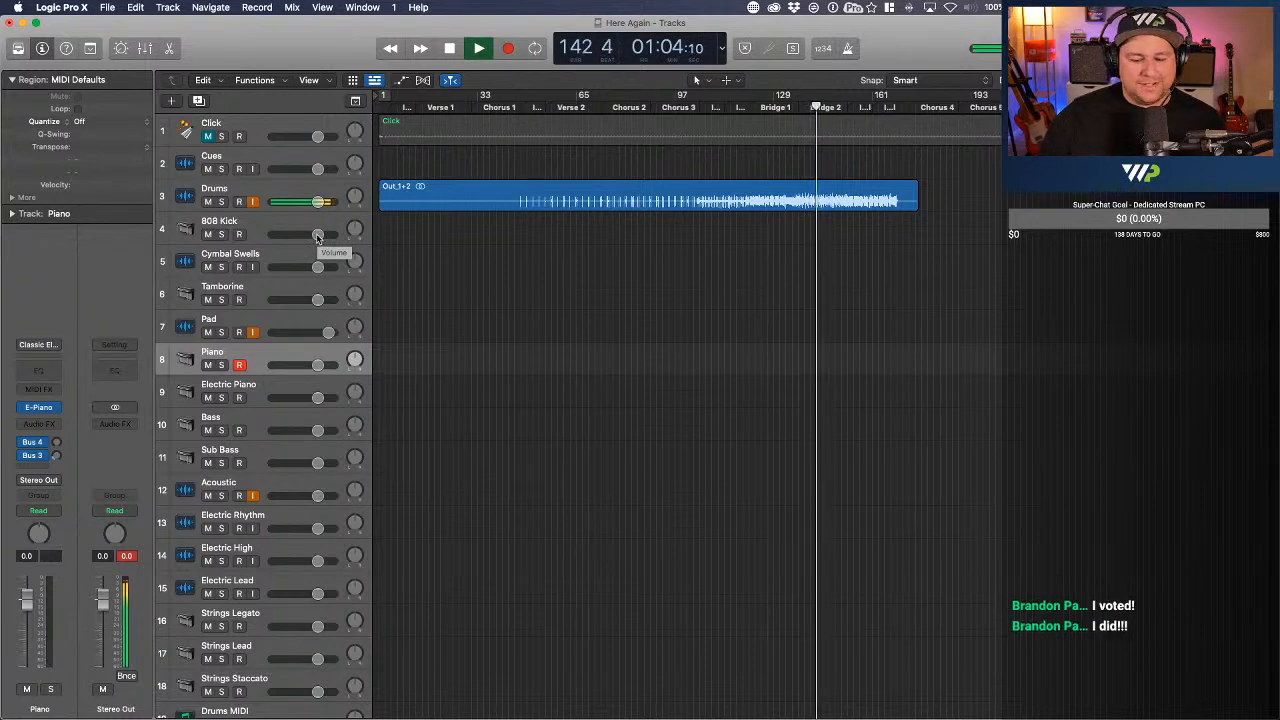
pyautogui.press('space')
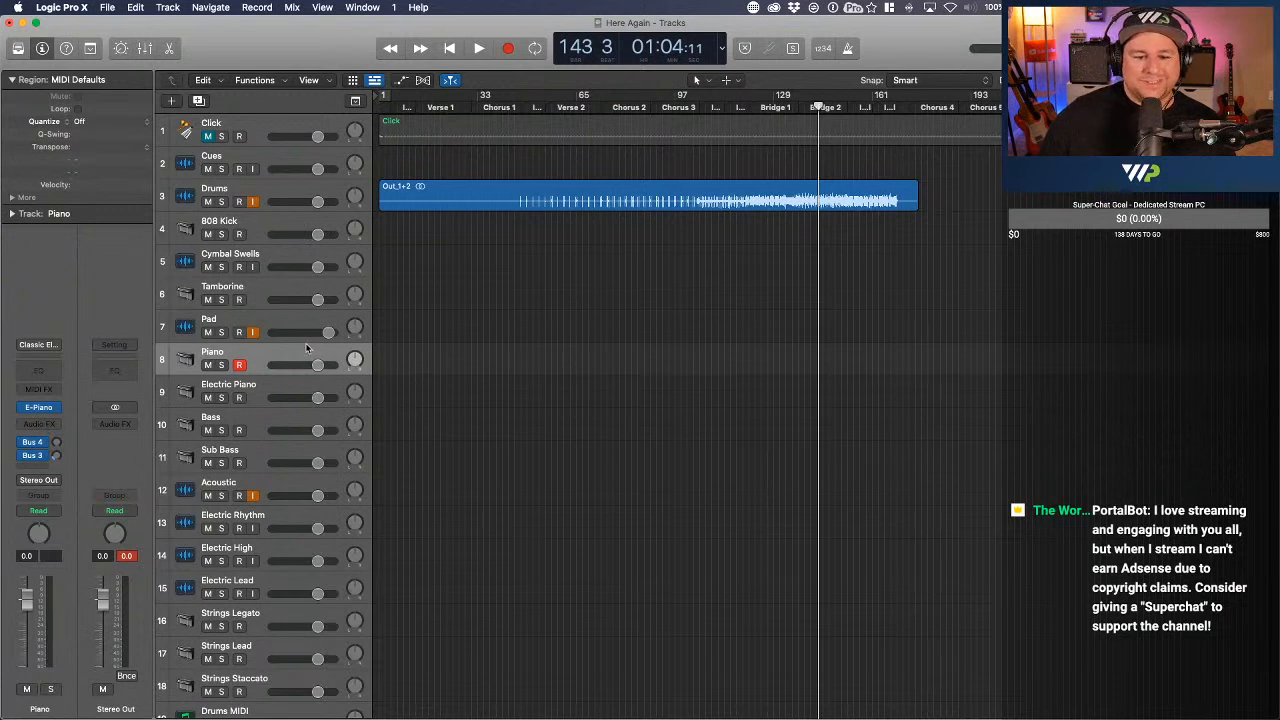
pyautogui.press('Return')
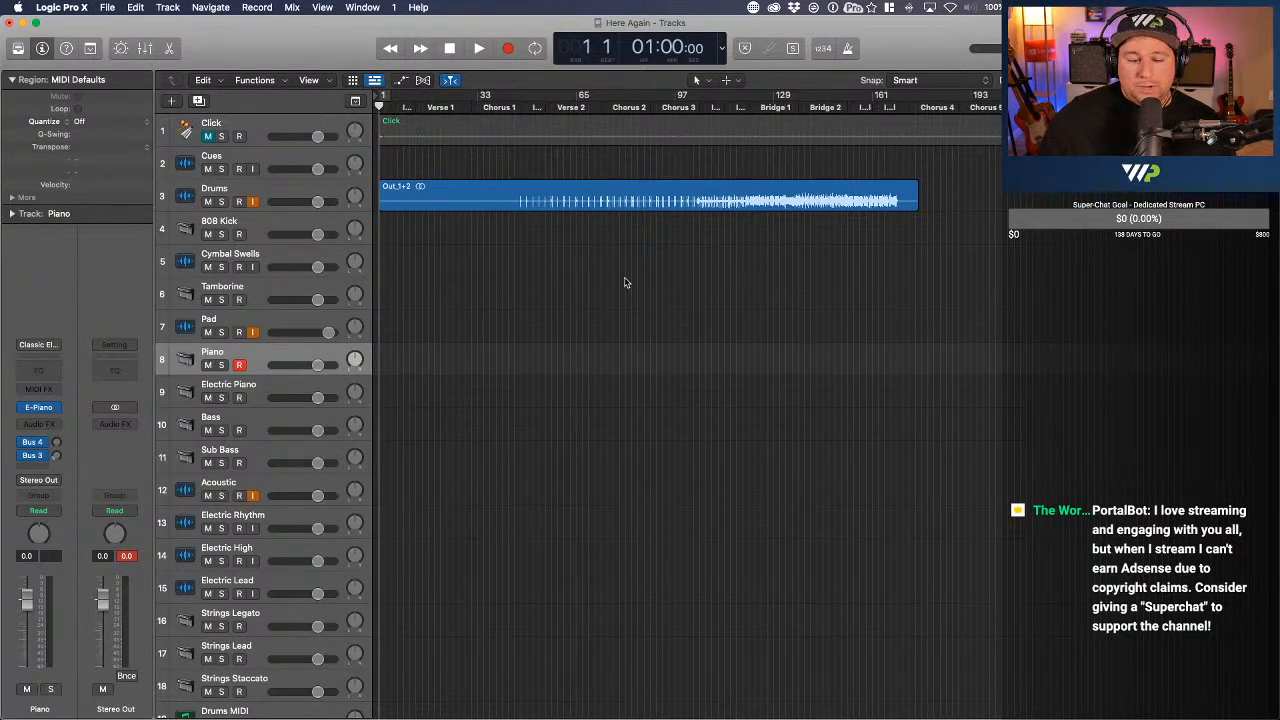
# - Replace the Piano track's instrument with the stereo version of Kontakt 5
pyautogui.click(285, 196)
pyautogui.click(236, 121)
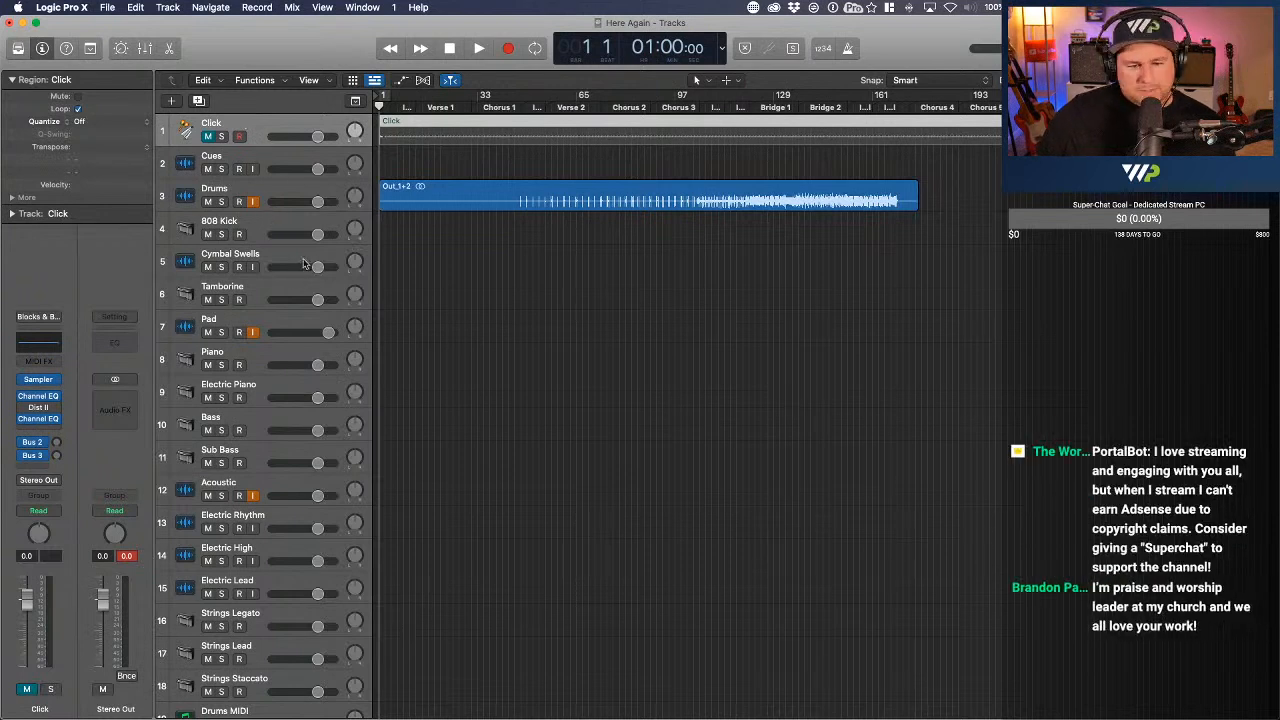
pyautogui.click(285, 354)
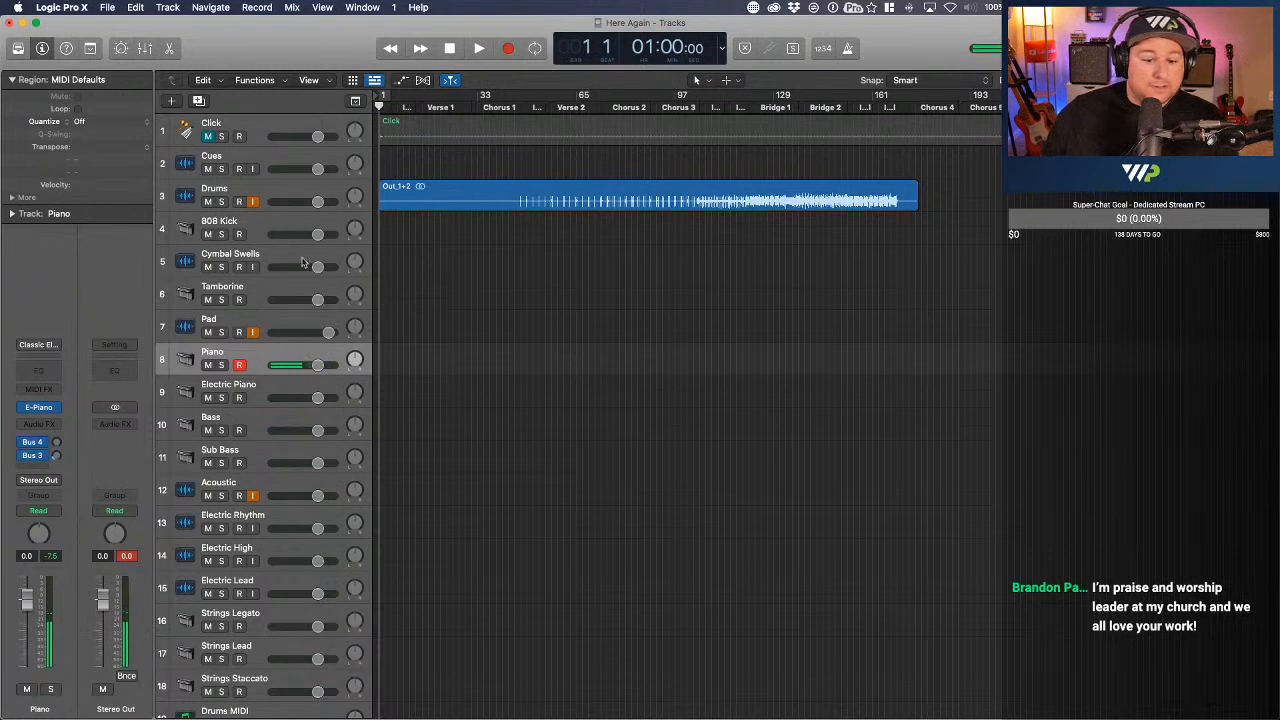
pyautogui.moveTo(28, 410)
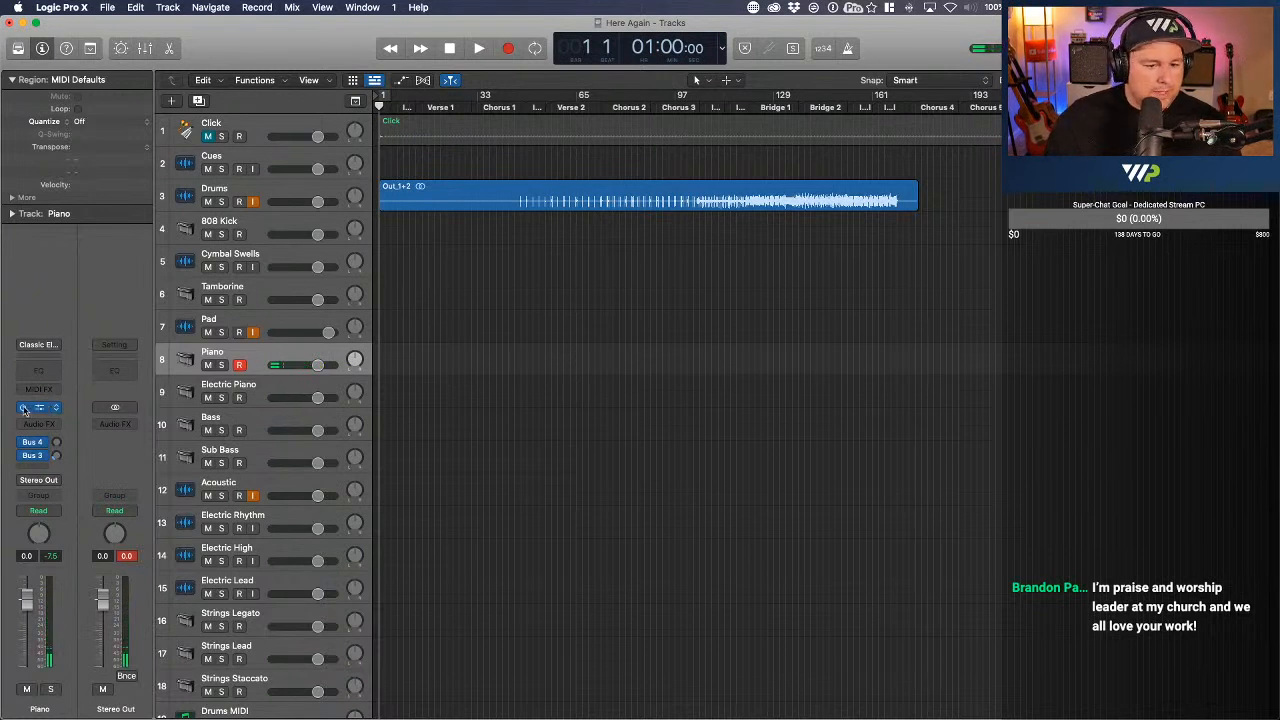
pyautogui.click(58, 409)
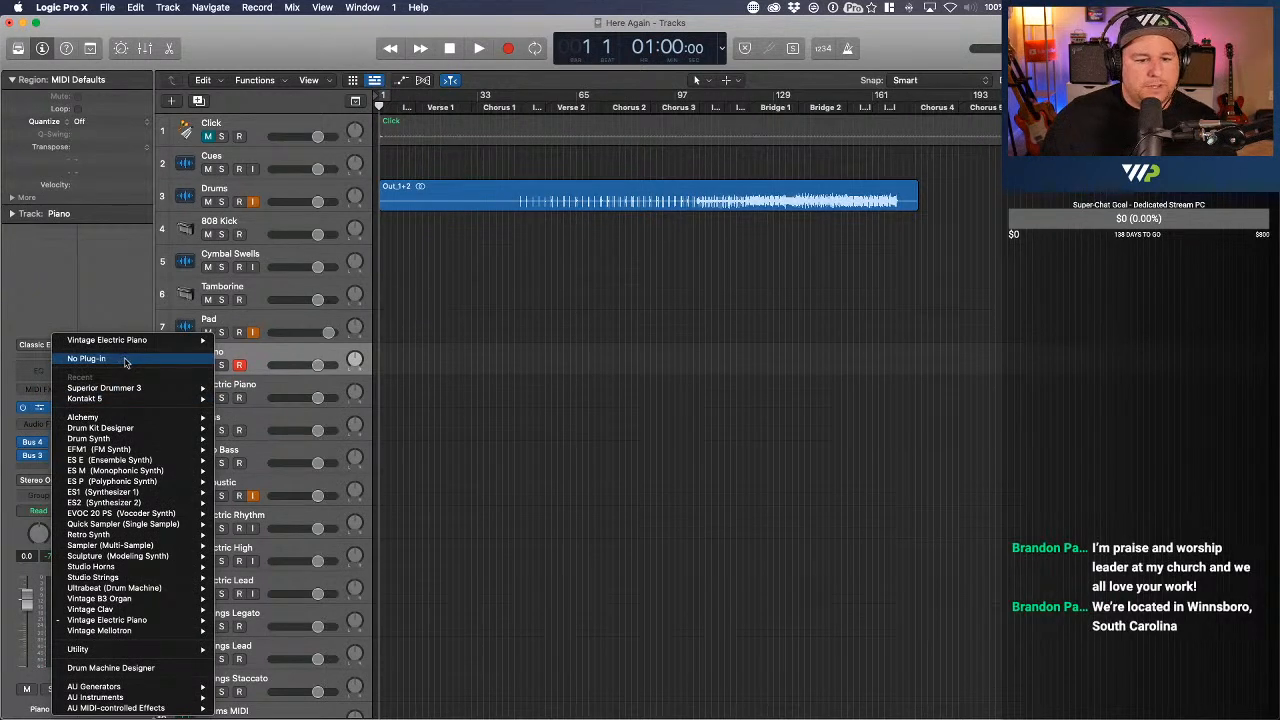
pyautogui.moveTo(147, 402)
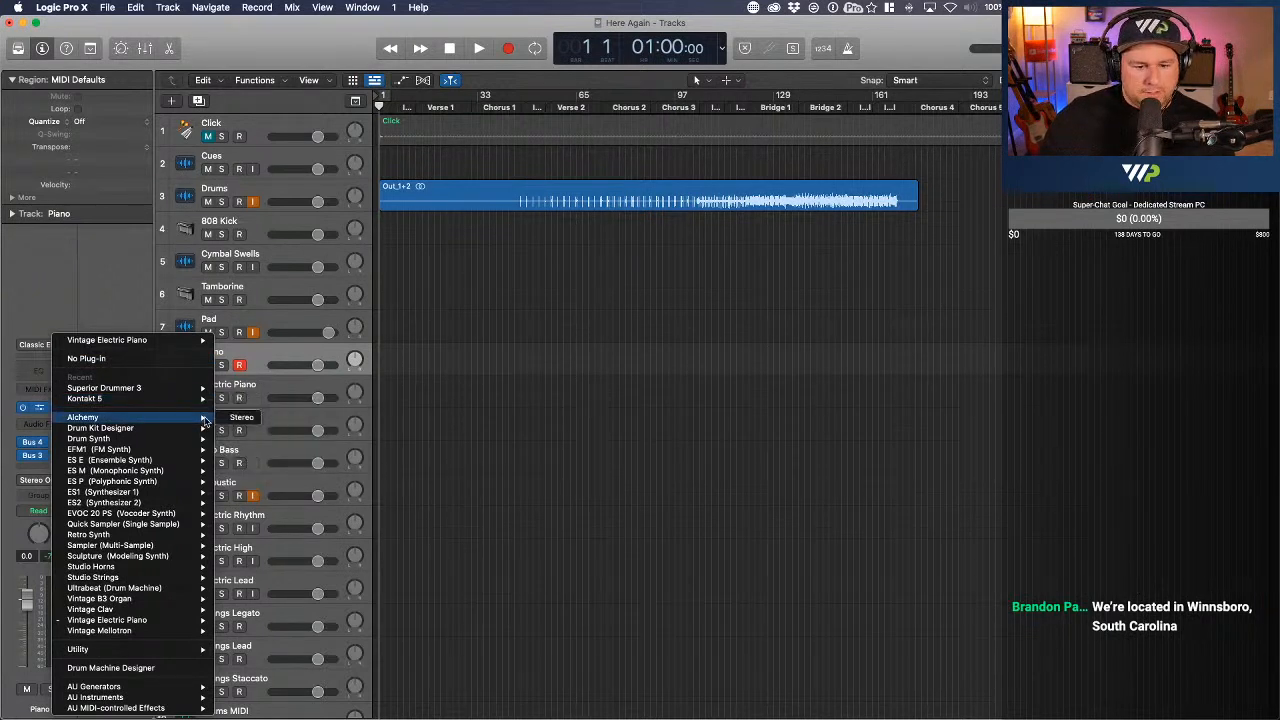
pyautogui.moveTo(185, 392)
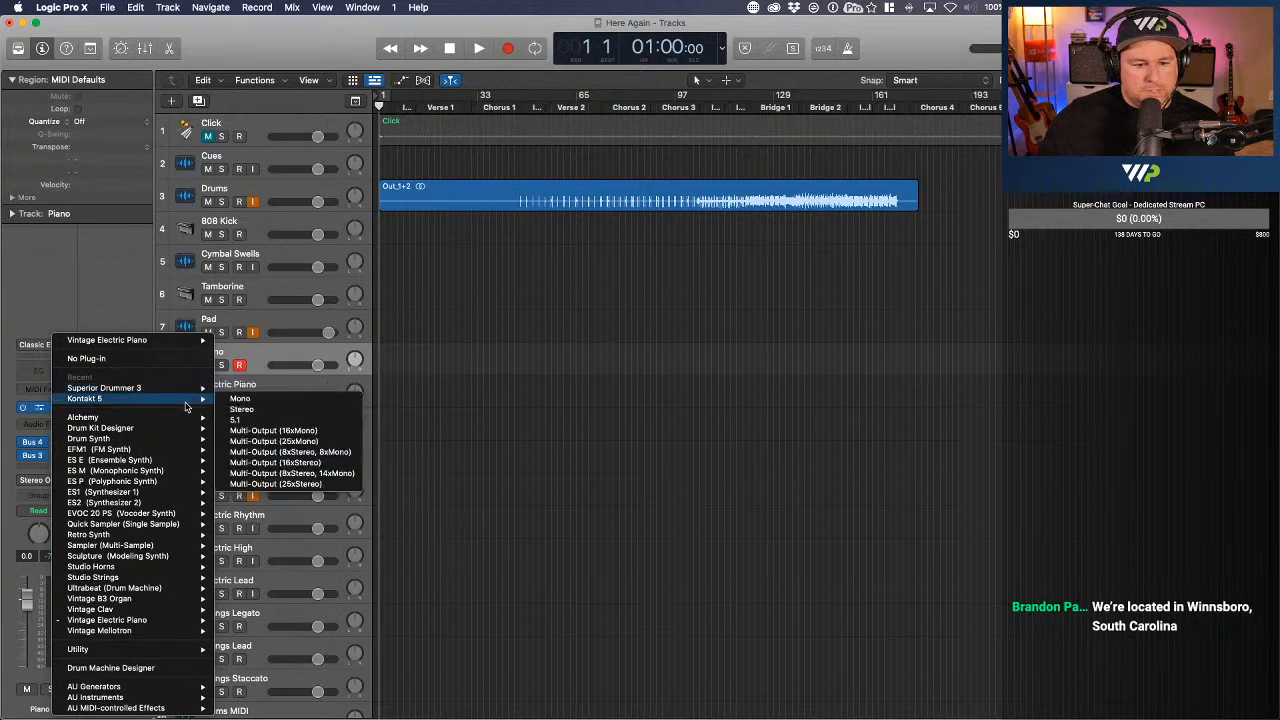
pyautogui.click(243, 409)
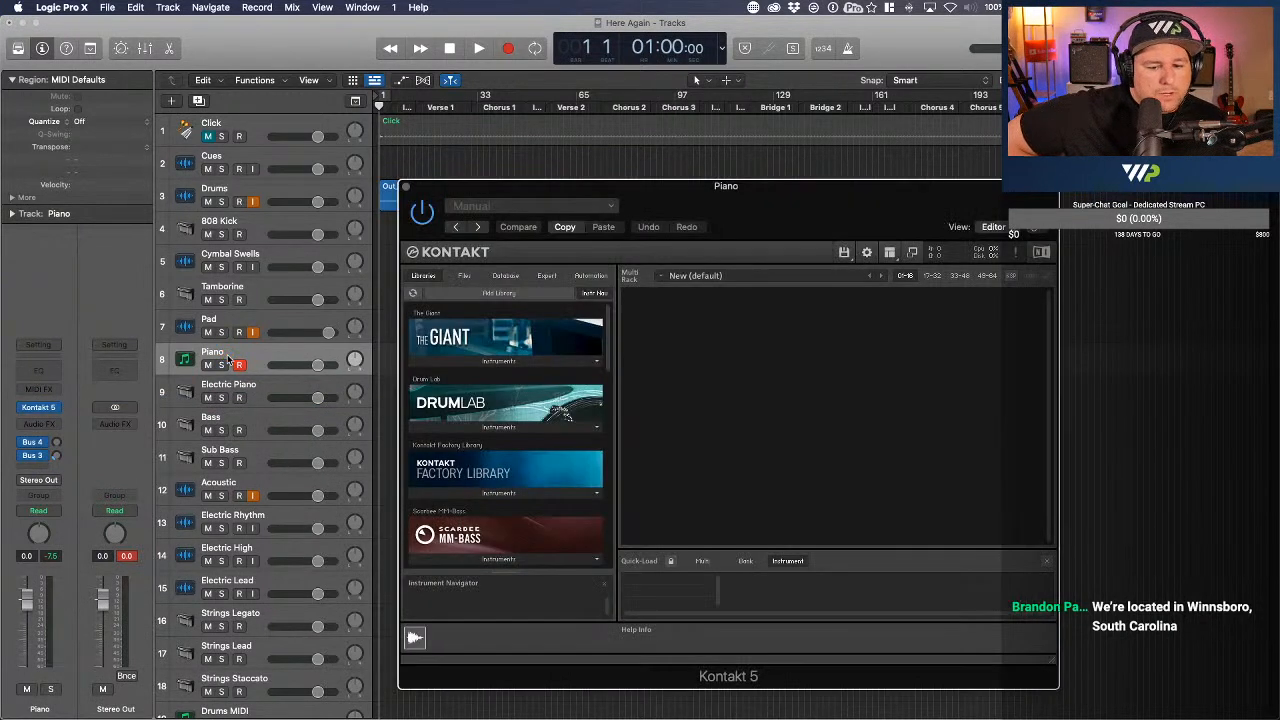
# - Load The Grandeur.nki into the Piano track's Kontakt rack and set its MIDI channel to omni
pyautogui.scroll(-5, 572, 495)
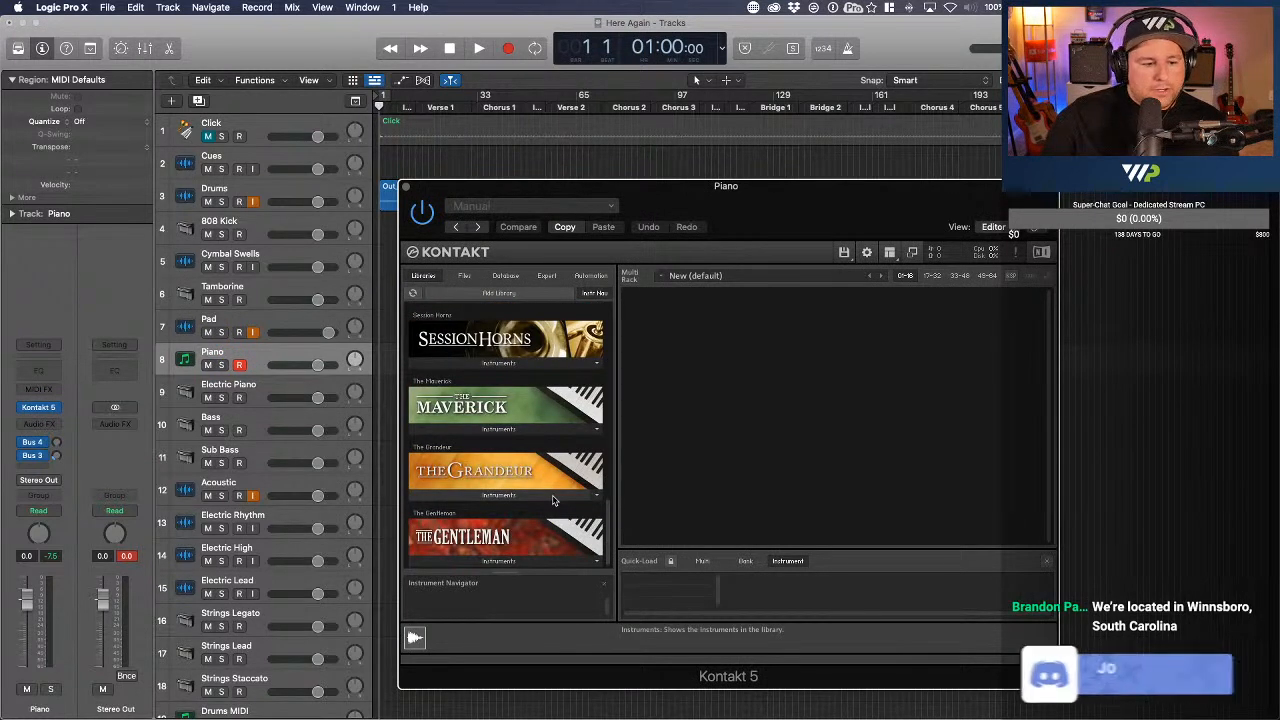
pyautogui.click(553, 500)
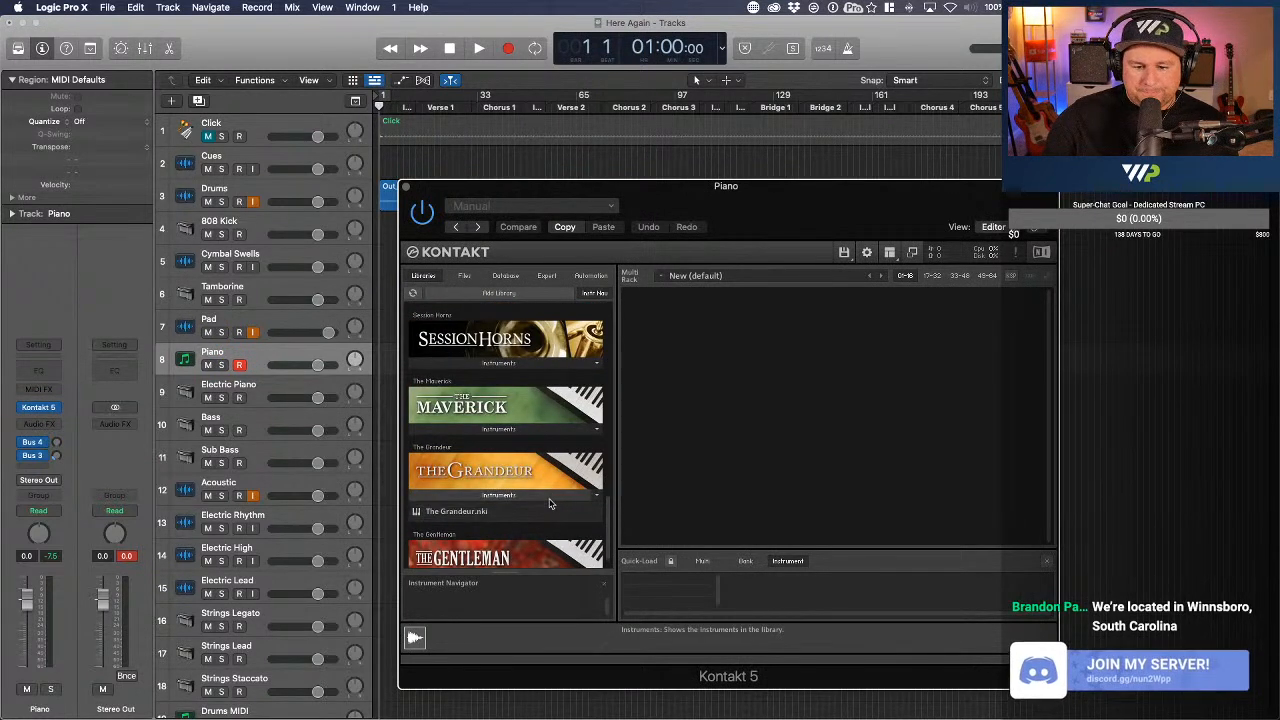
pyautogui.click(509, 513)
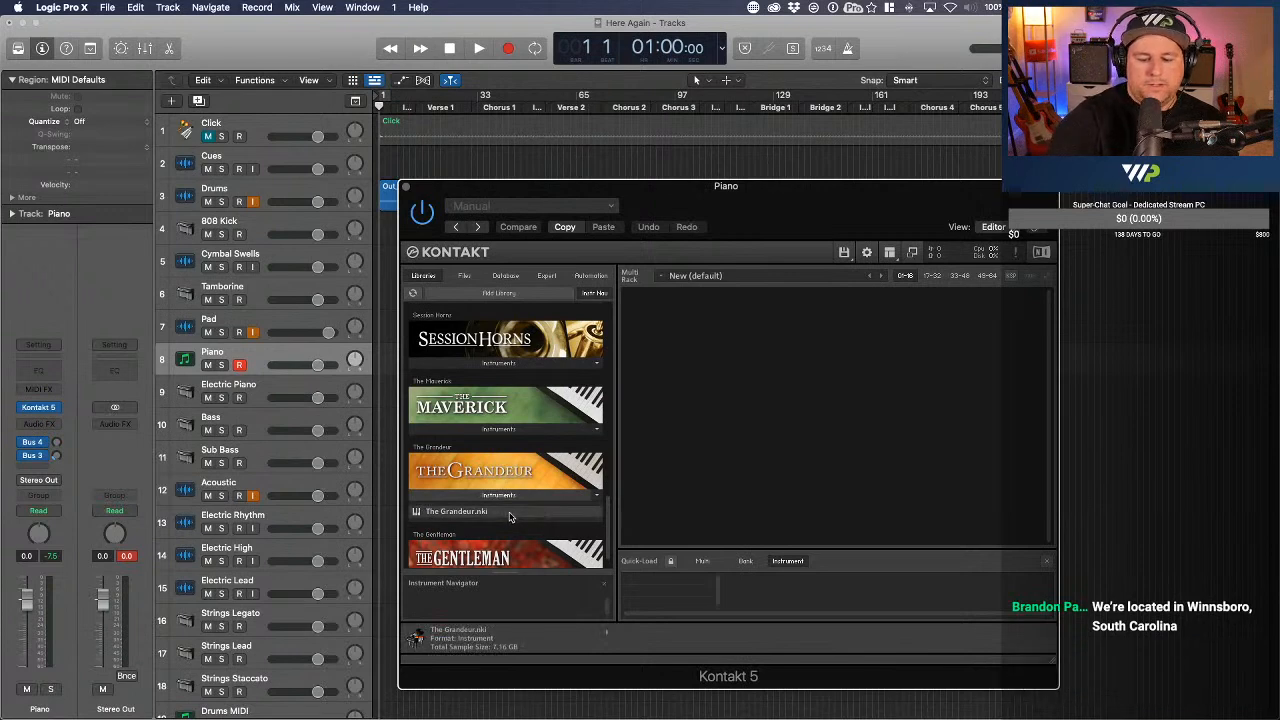
pyautogui.moveTo(509, 516); pyautogui.dragTo(852, 320)
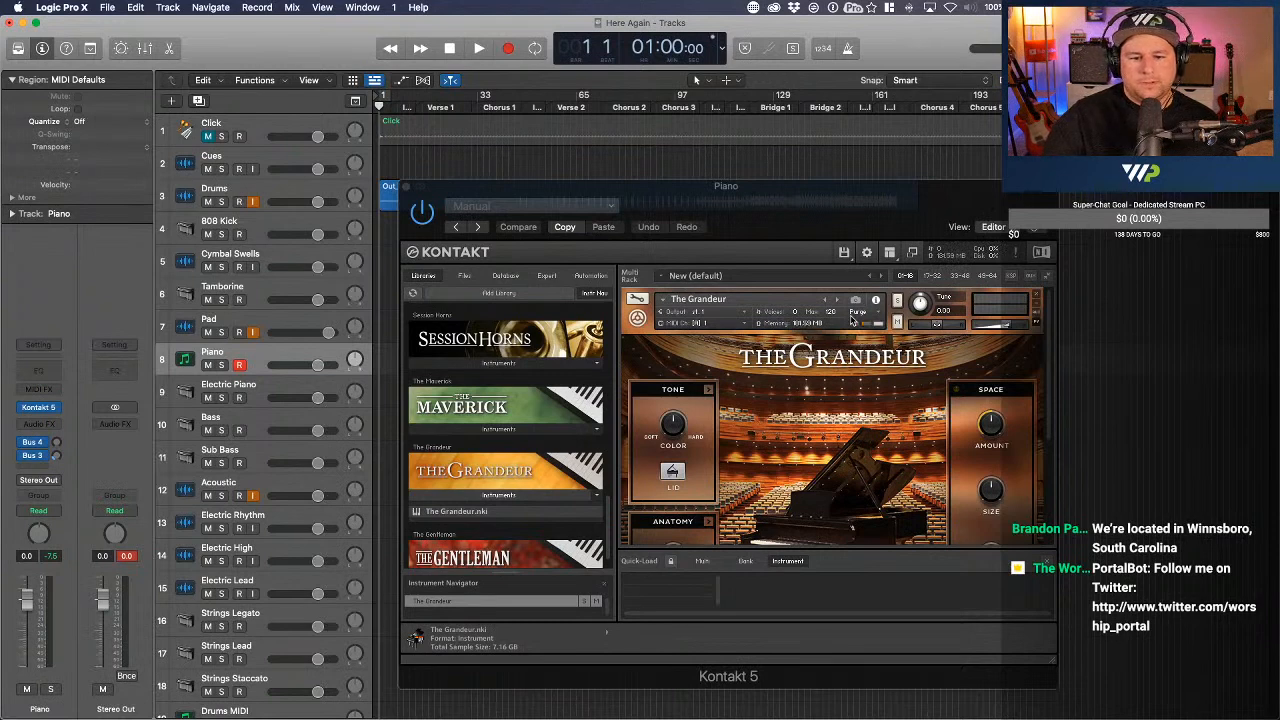
pyautogui.click(716, 324)
pyautogui.click(718, 334)
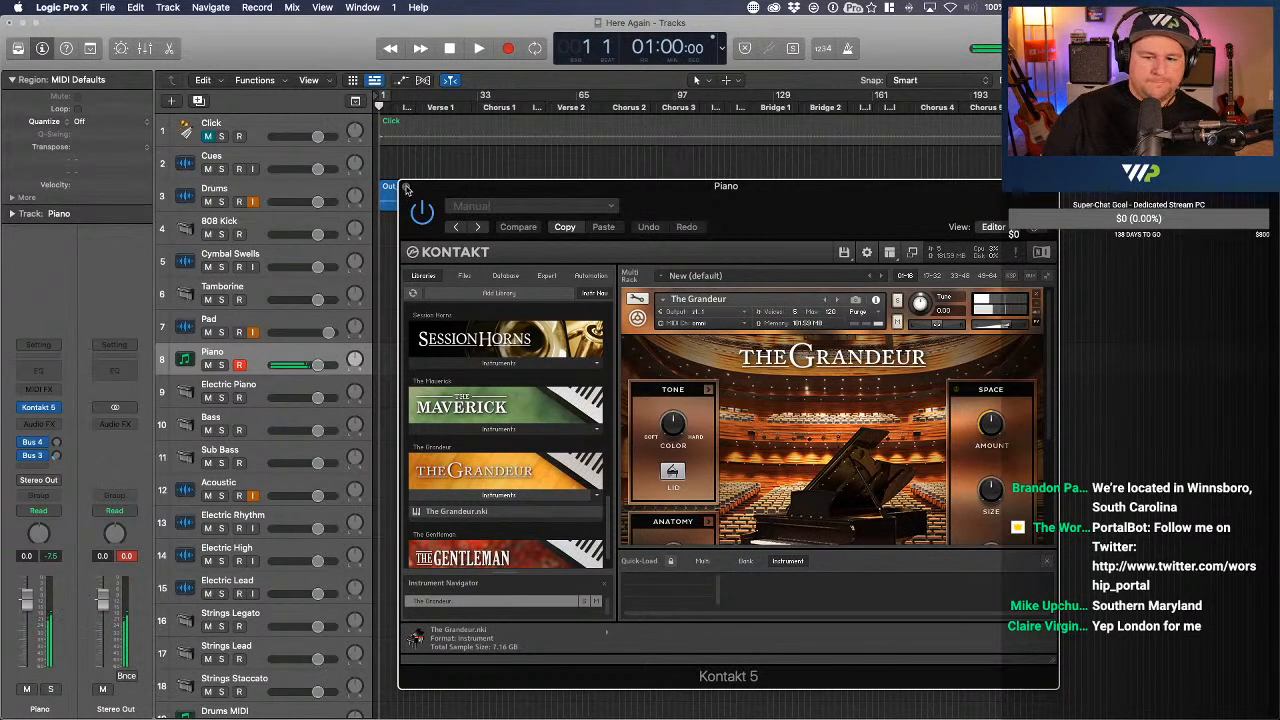
pyautogui.click(405, 188)
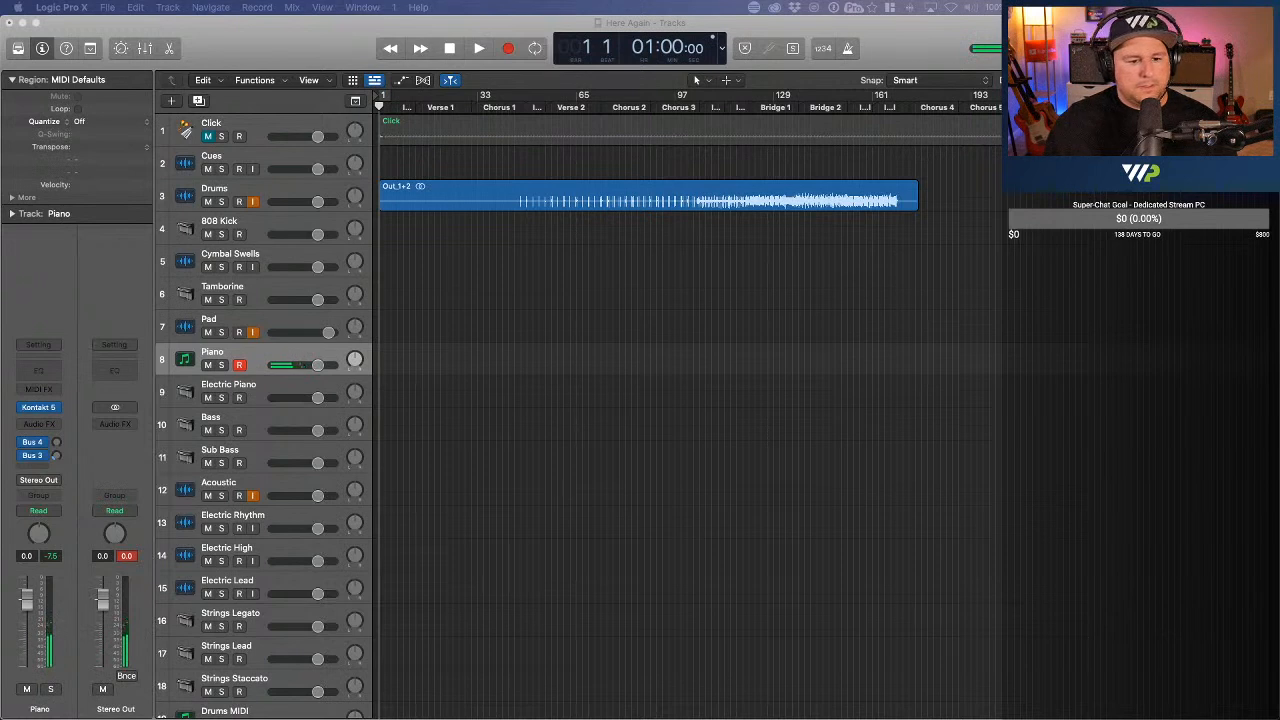
# - Insert the stereo CLA Unplugged effect on the Piano track
pyautogui.click(52, 425)
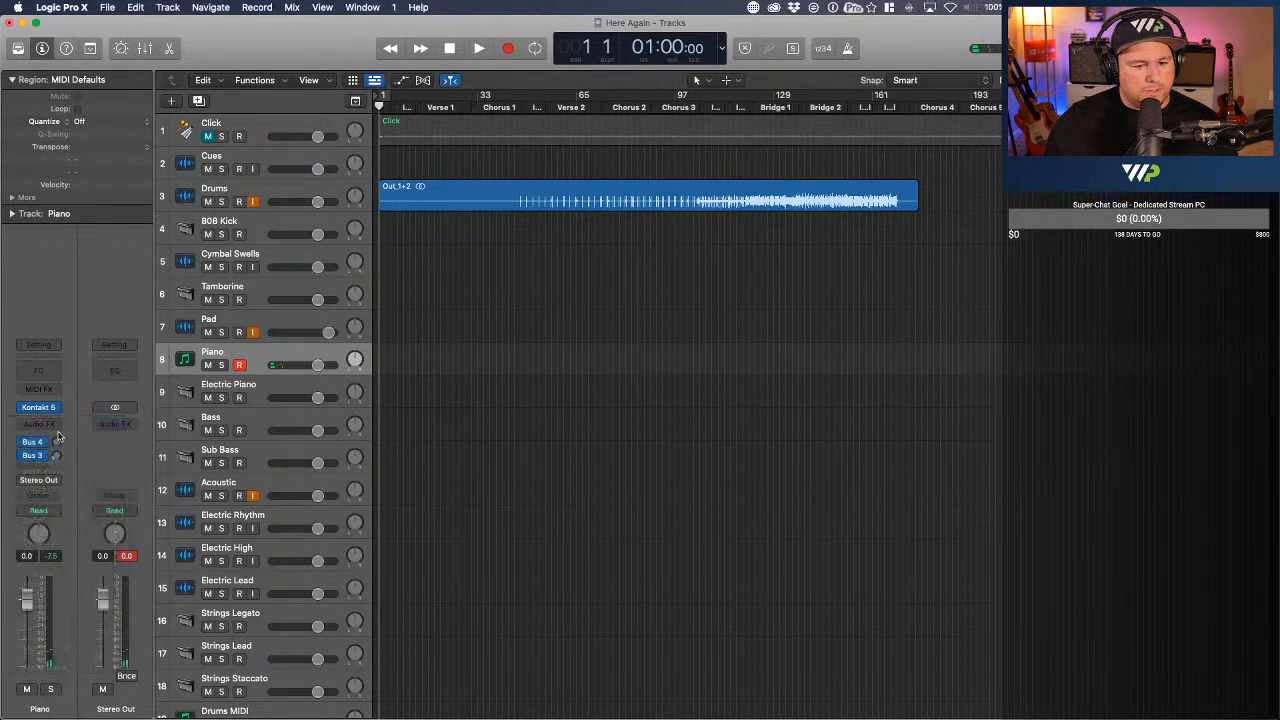
pyautogui.click(52, 425)
pyautogui.moveTo(65, 452)
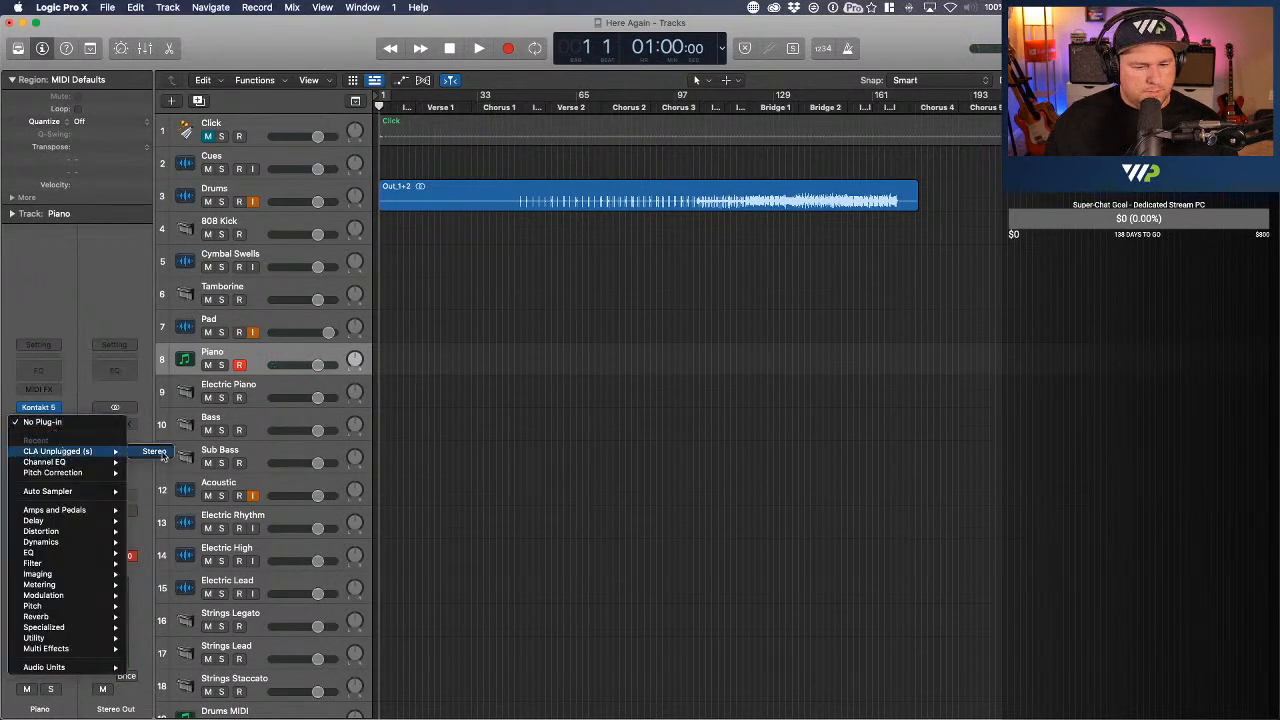
pyautogui.click(155, 452)
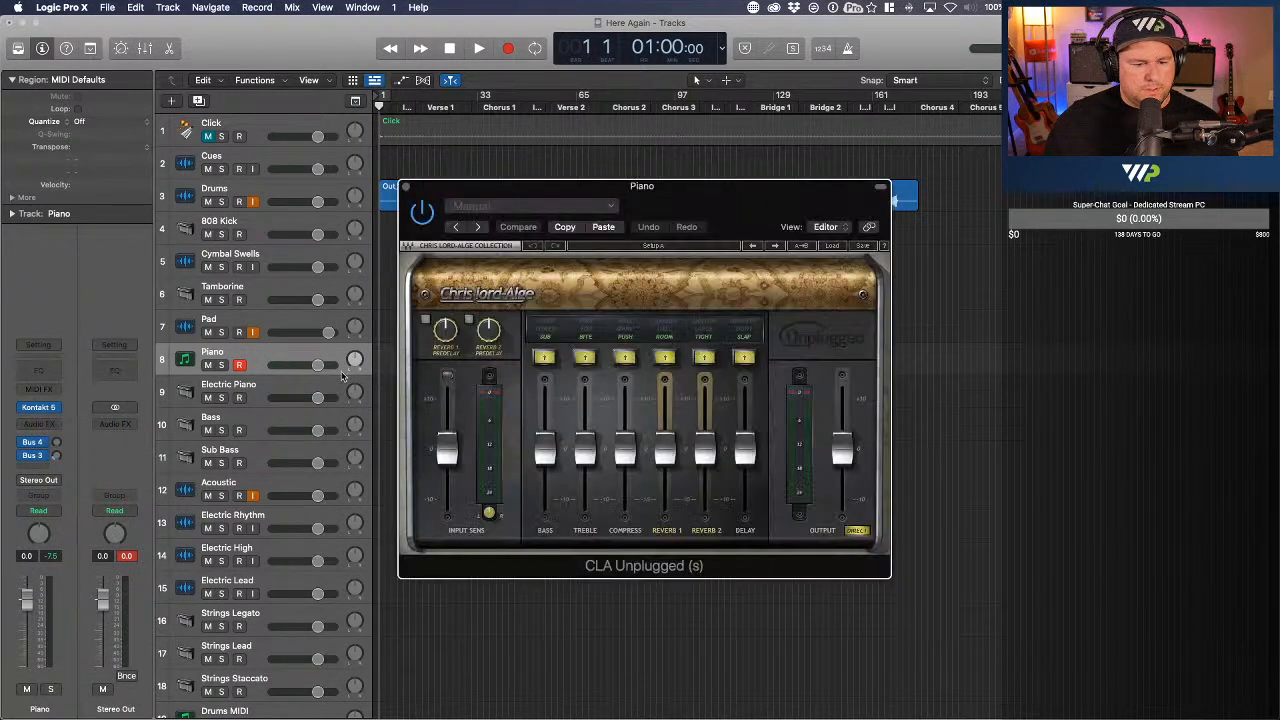
# - Switch off Bass, Treble, Reverb 2 and Delay in CLA Unplugged, leaving Compress on Push and Reverb 1 on Room
pyautogui.click(742, 340)
pyautogui.click(702, 340)
pyautogui.click(624, 338)
pyautogui.click(586, 342)
pyautogui.click(544, 340)
pyautogui.click(632, 342)
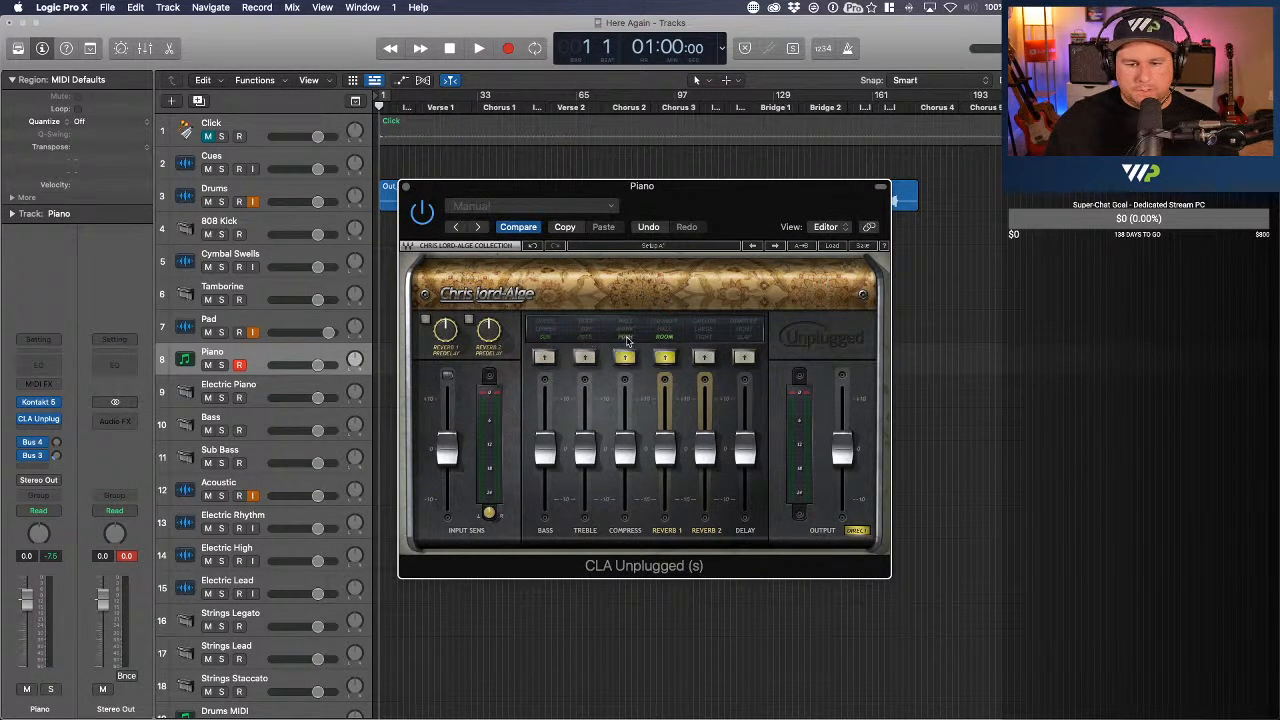
# - Raise the output level of CLA Unplugged on the Piano track and close the plug-in window
pyautogui.moveTo(842, 450); pyautogui.dragTo(842, 410)
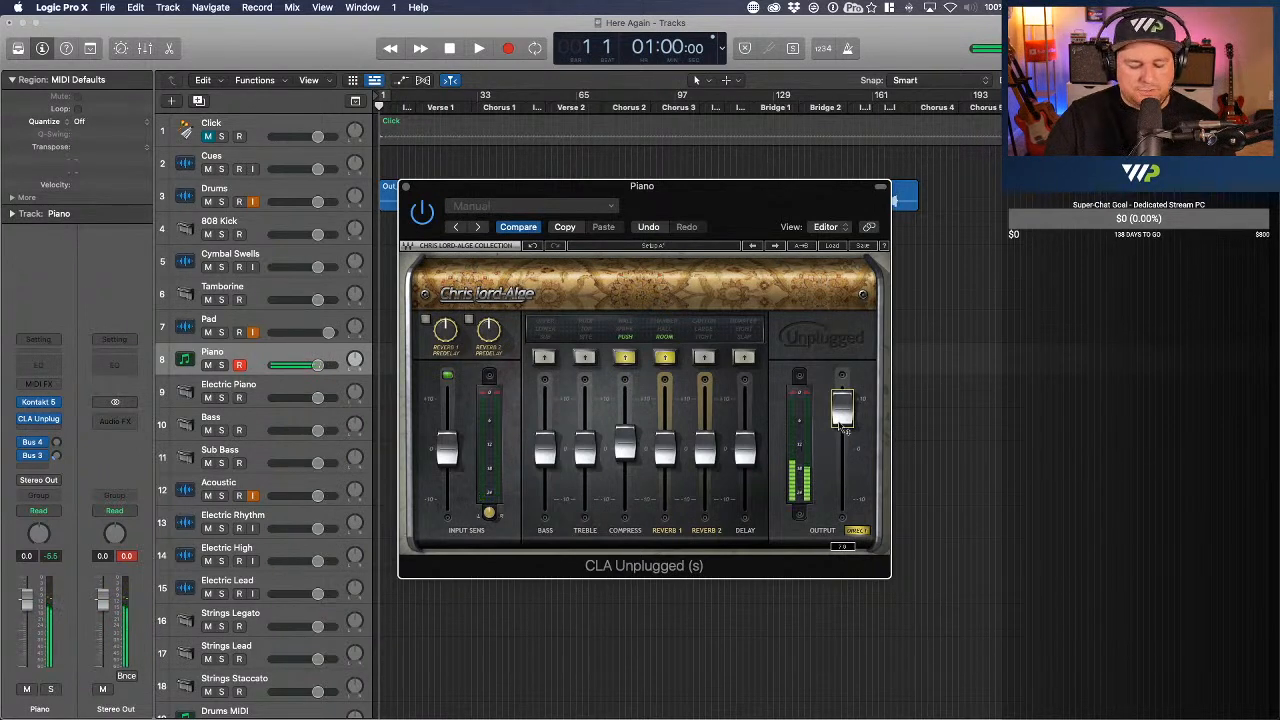
pyautogui.moveTo(842, 395); pyautogui.dragTo(842, 403)
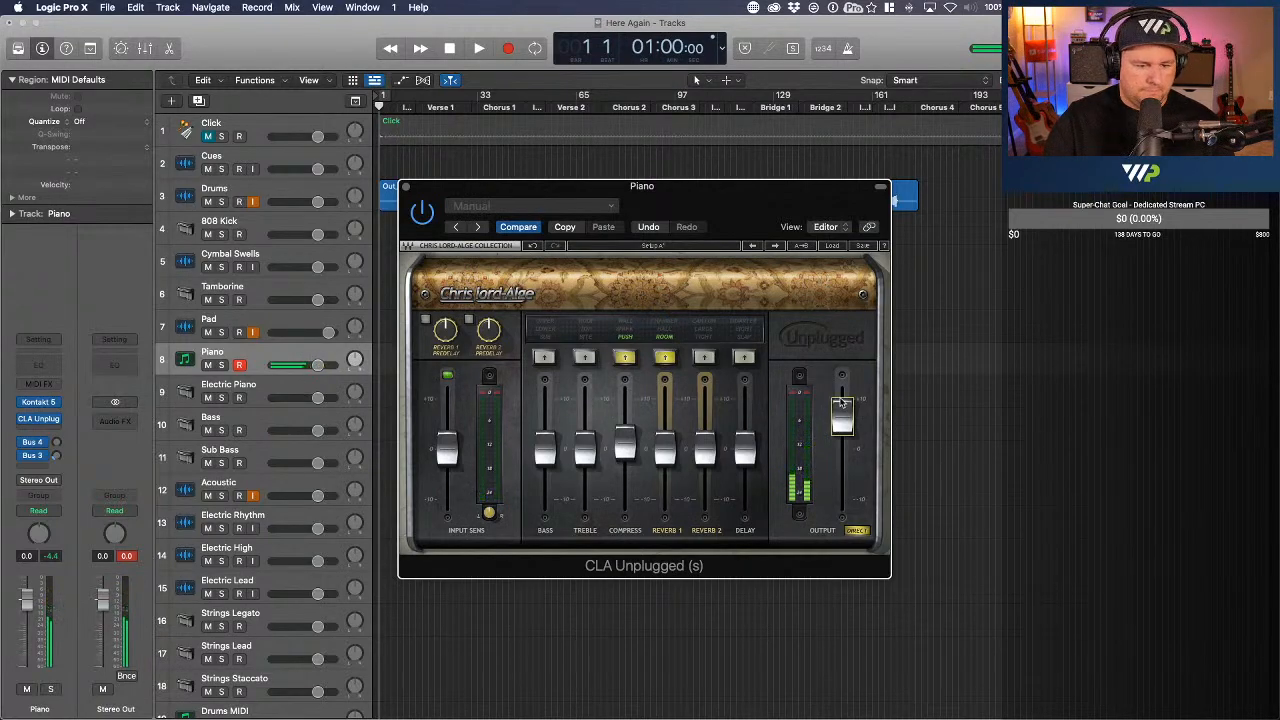
pyautogui.hotkey('ctrl', 'Left')
pyautogui.hotkey('ctrl', 'Right')
pyautogui.hotkey('ctrl', 'Left')
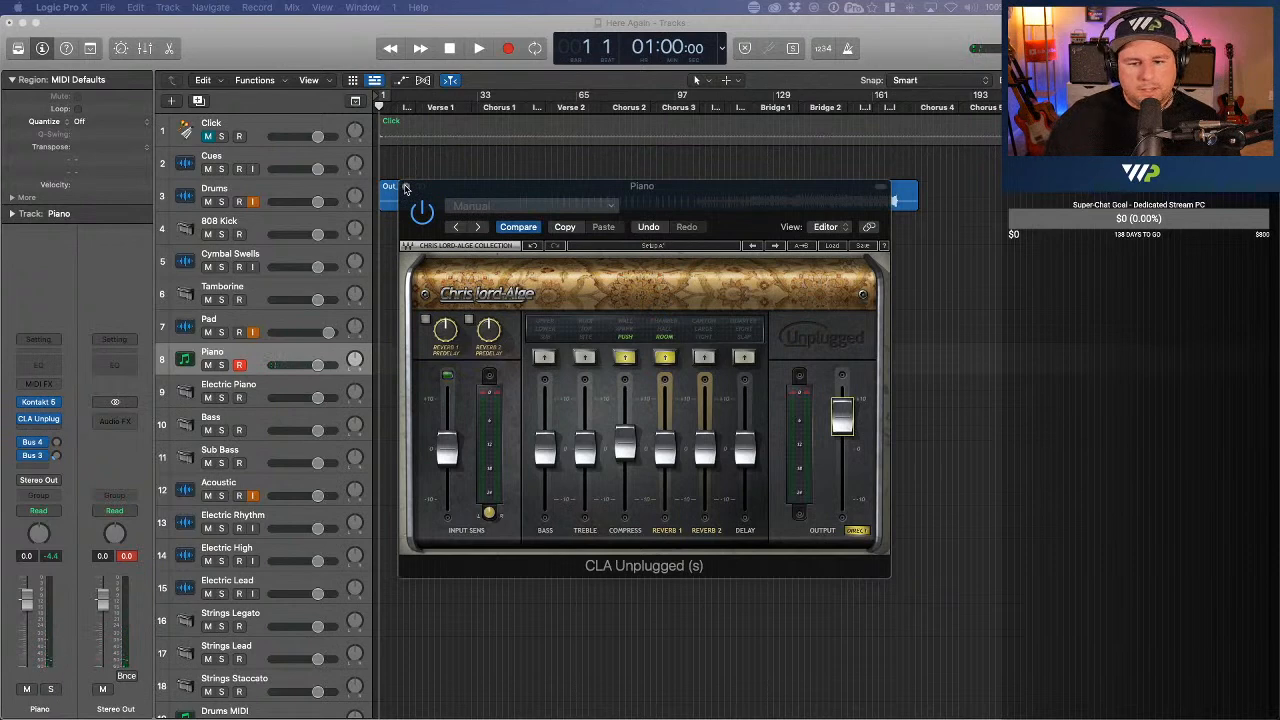
pyautogui.click(405, 187)
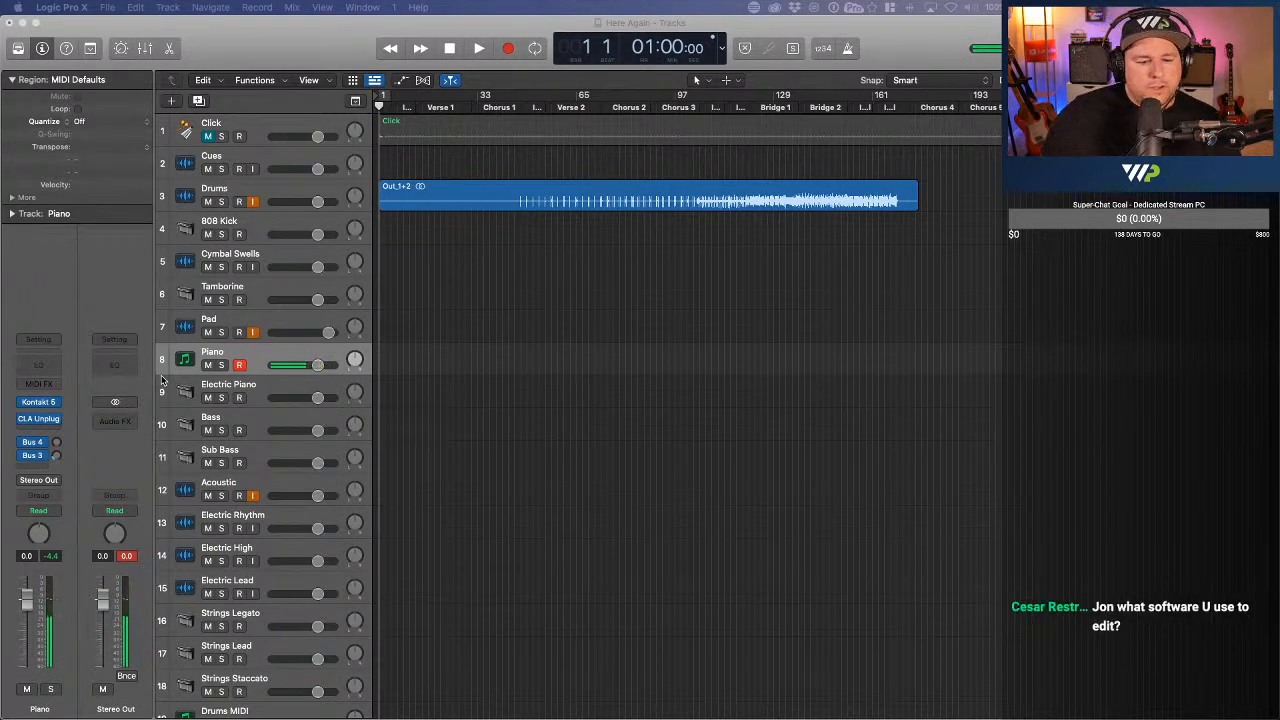
# - Shift The Grandeur's tone color slightly toward soft in the Piano track's Kontakt and close the instrument window
pyautogui.click(38, 420)
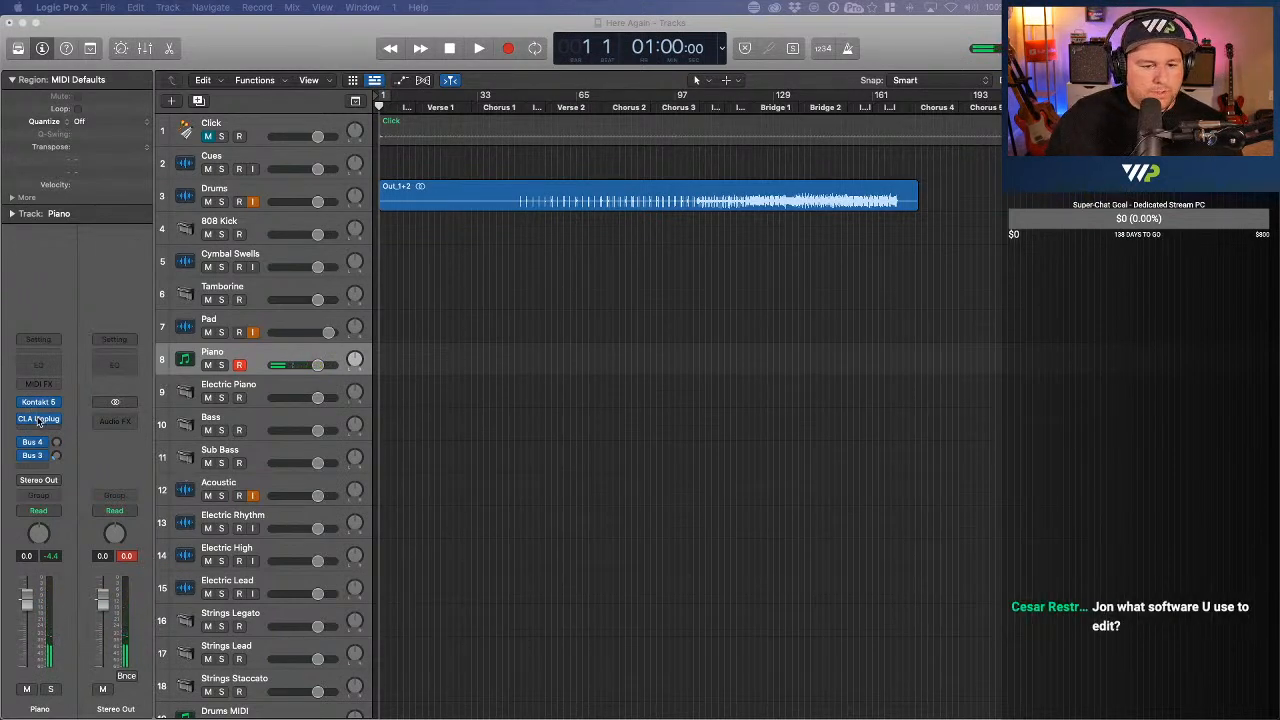
pyautogui.click(404, 186)
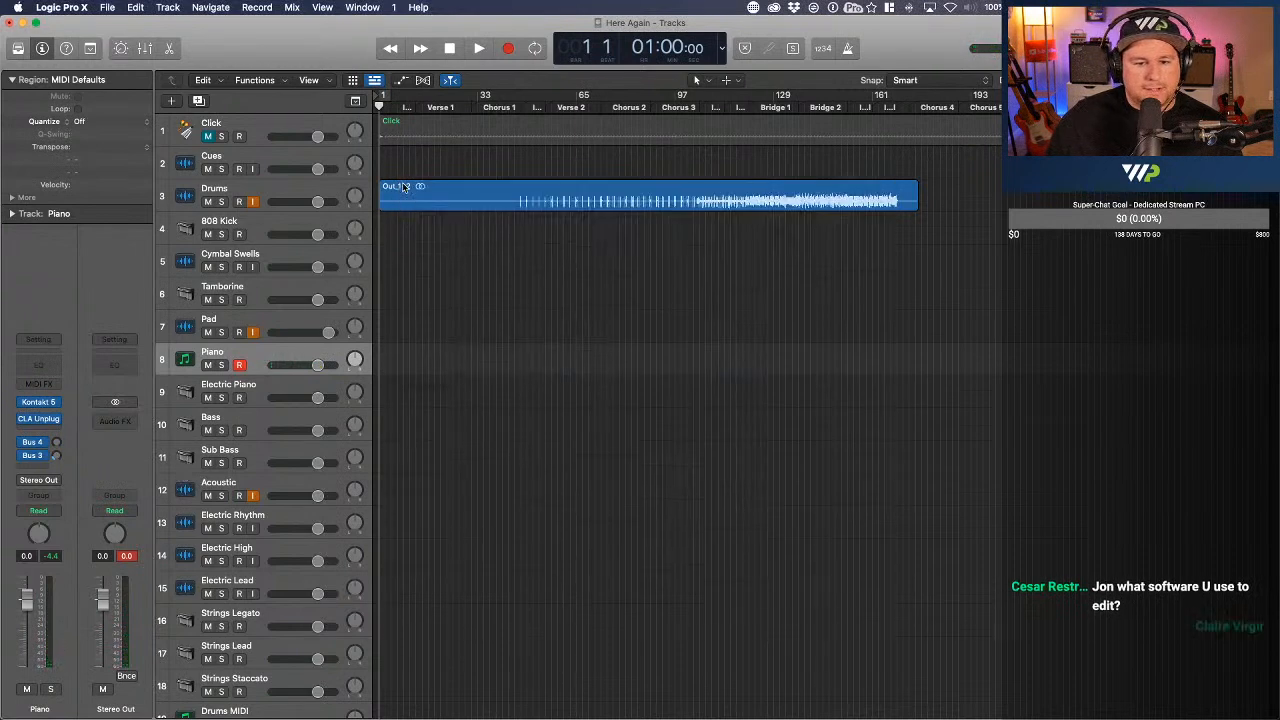
pyautogui.click(42, 403)
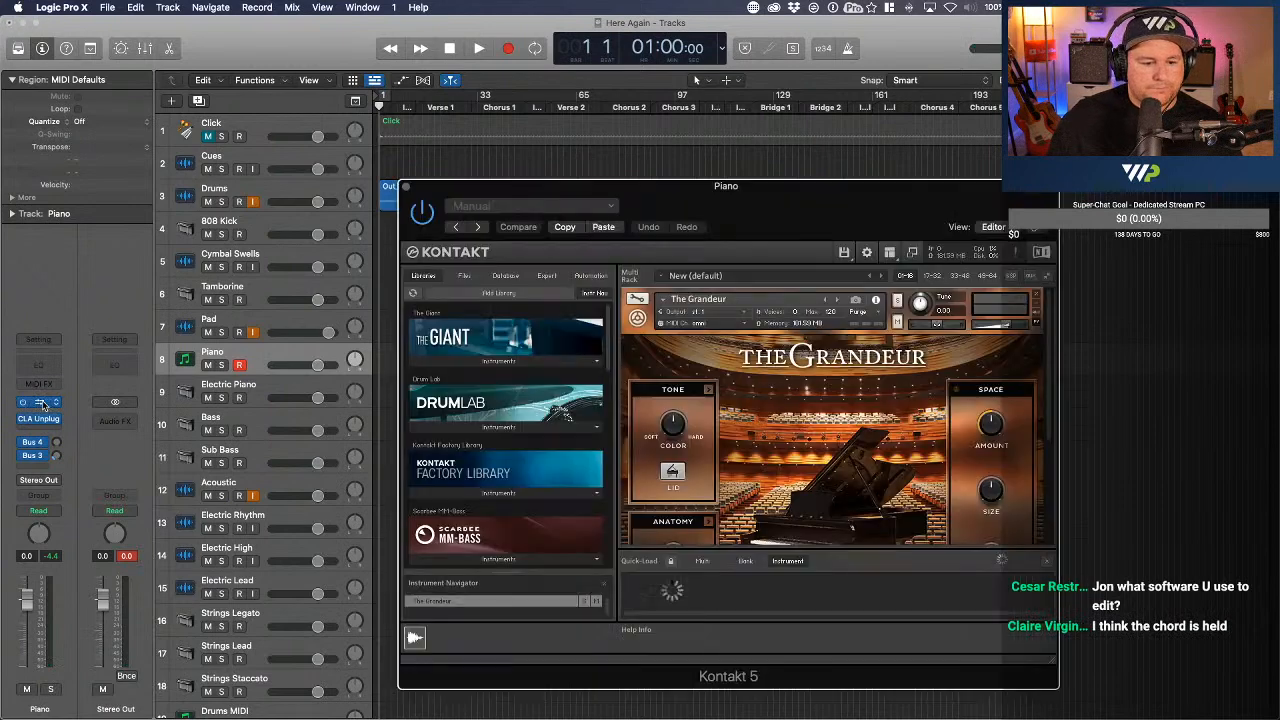
pyautogui.moveTo(676, 438); pyautogui.dragTo(678, 460)
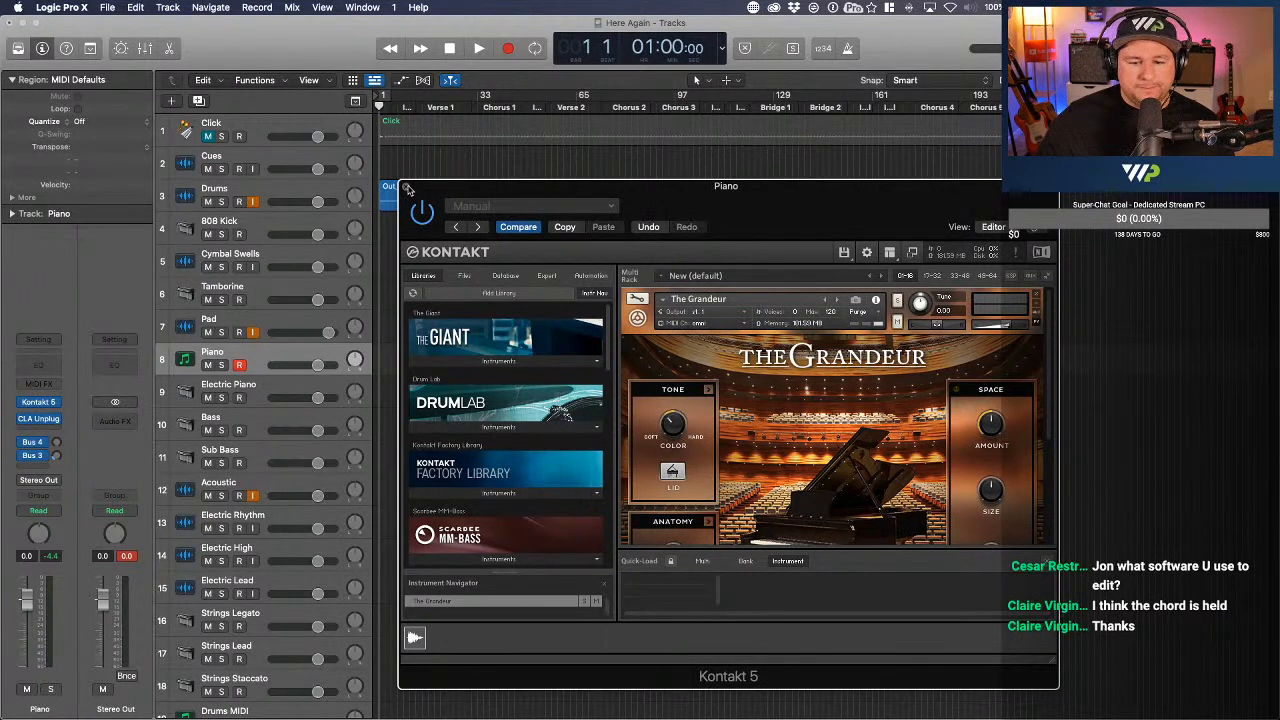
pyautogui.click(407, 188)
pyautogui.hotkey('ctrl', 'Right')
pyautogui.hotkey('ctrl', 'Left')
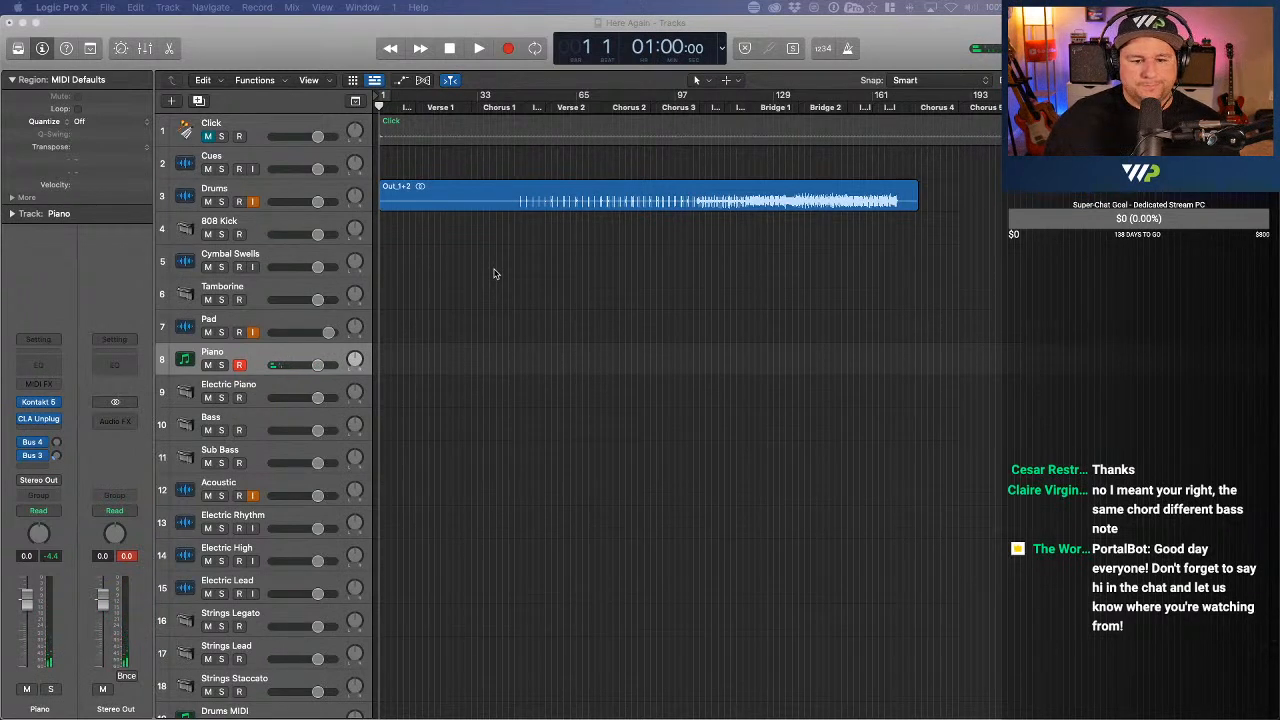
# - Rename the Piano track as Piano 1
pyautogui.doubleClick(213, 352)
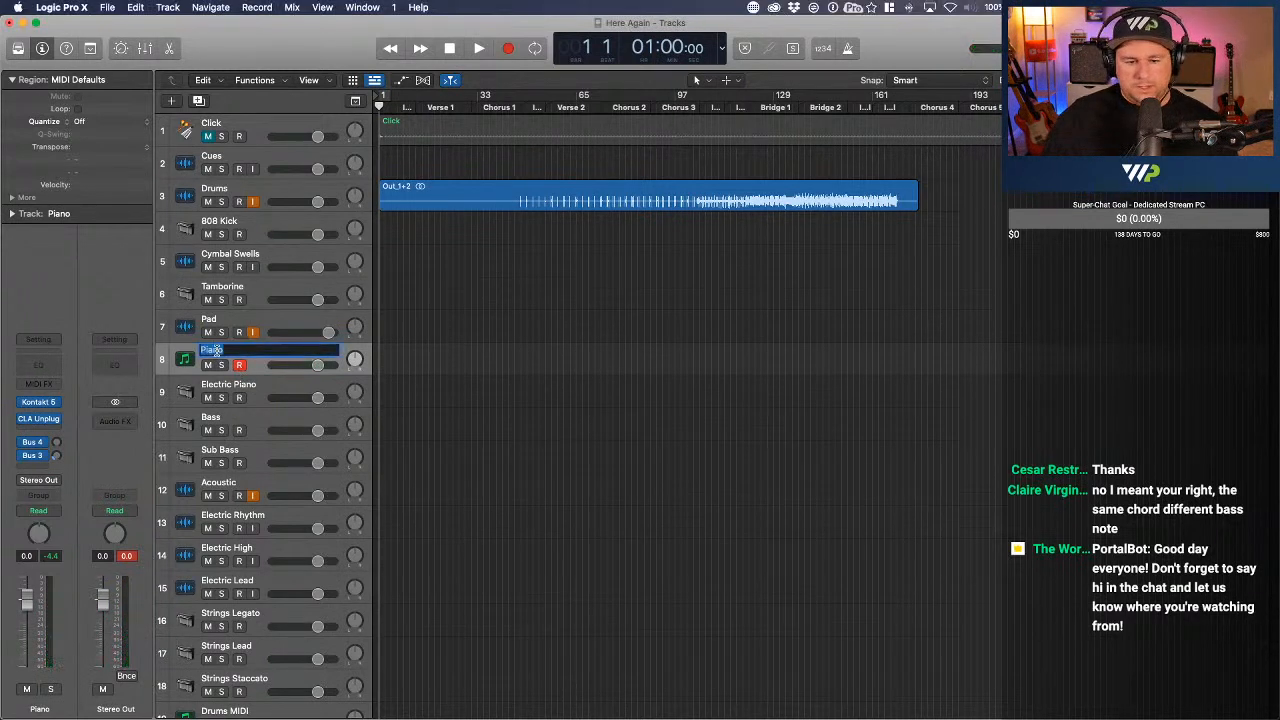
pyautogui.write('1')
pyautogui.press('Return')
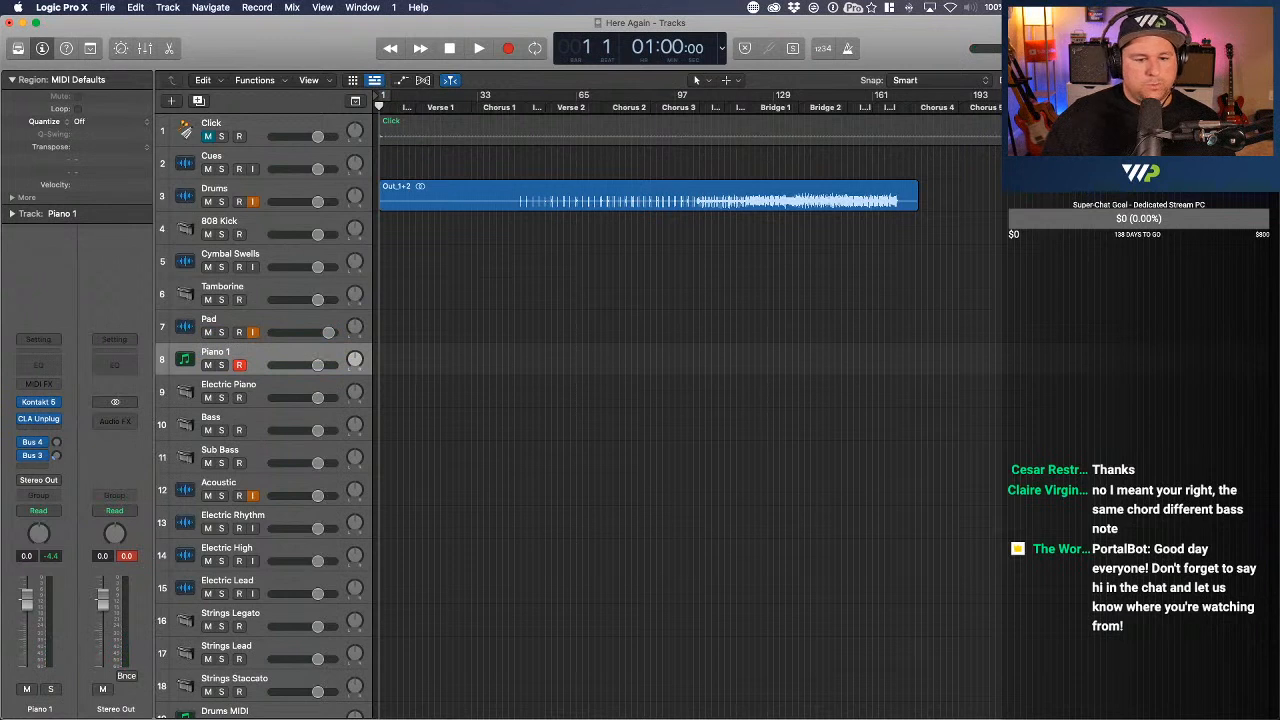
# - Duplicate the Piano 1 track with its settings and name the copy Piano 2
pyautogui.click(198, 100)
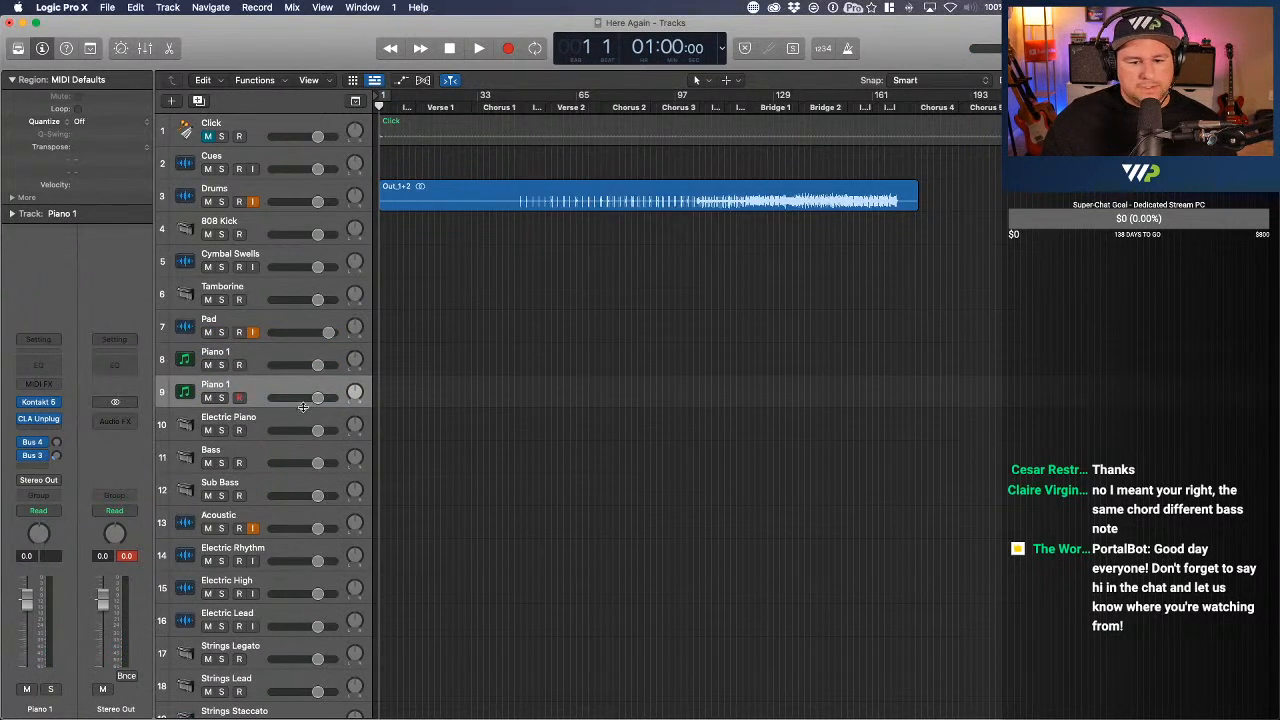
pyautogui.doubleClick(226, 386)
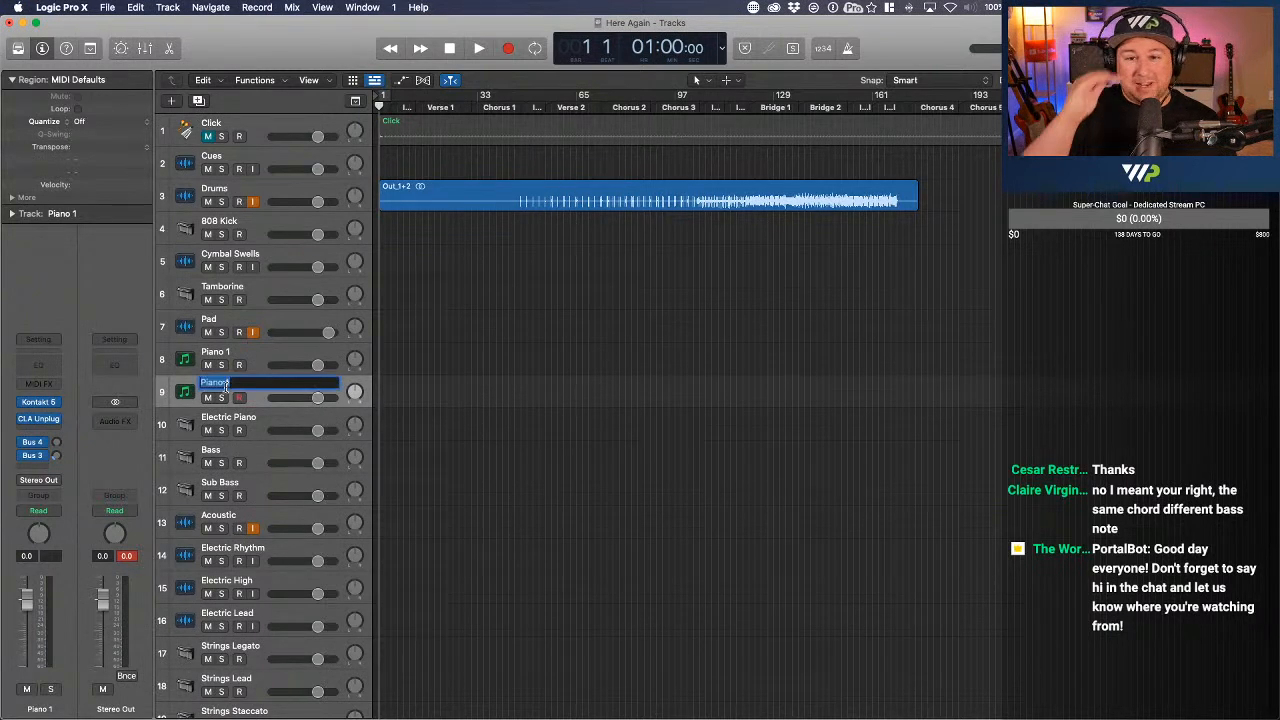
pyautogui.press('Right')
pyautogui.press('BackSpace')
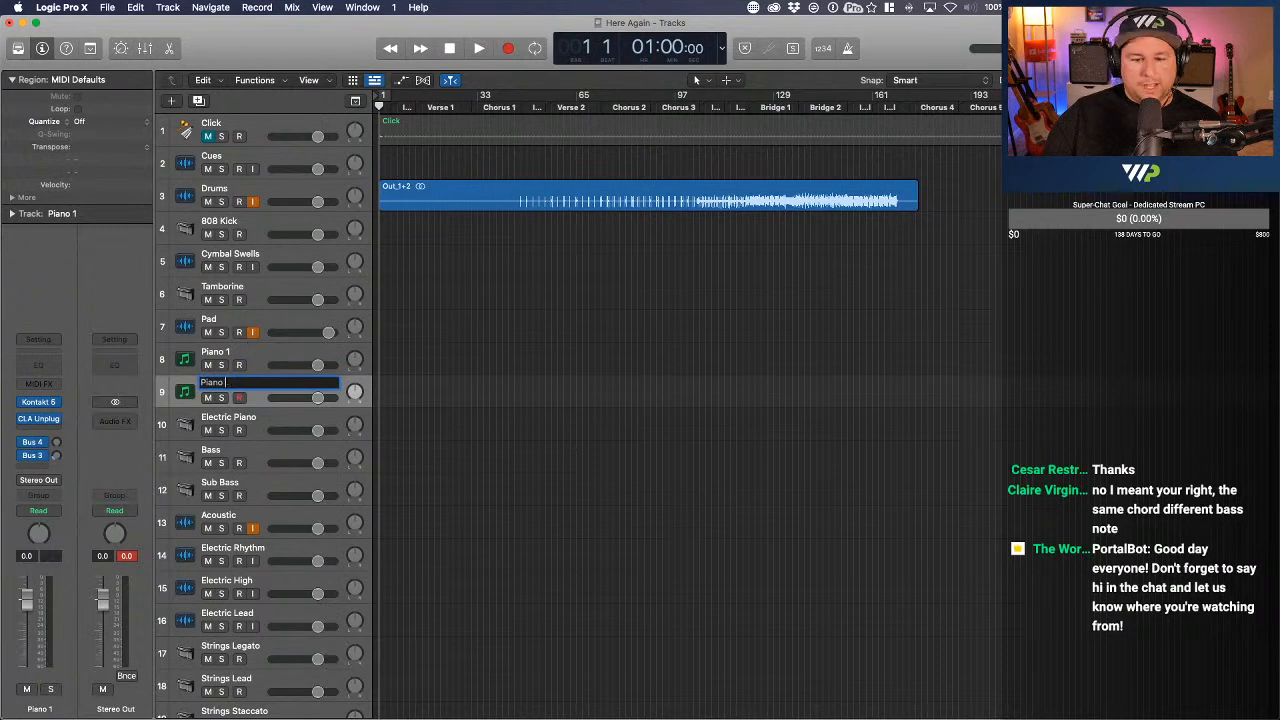
pyautogui.write('2')
pyautogui.press('Return')
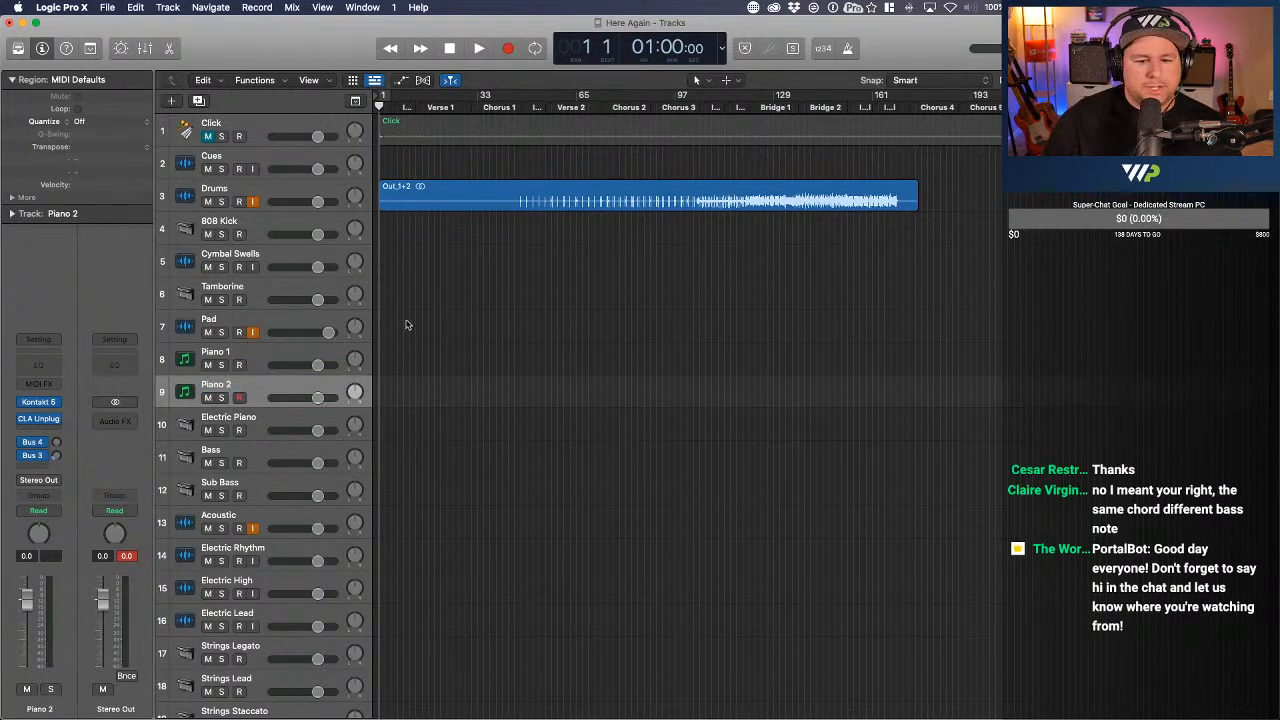
# - Review the song's section markers in the global tracks from Vamp through Verse 2, and hide the global tracks again
pyautogui.scroll(5, 519, 325)
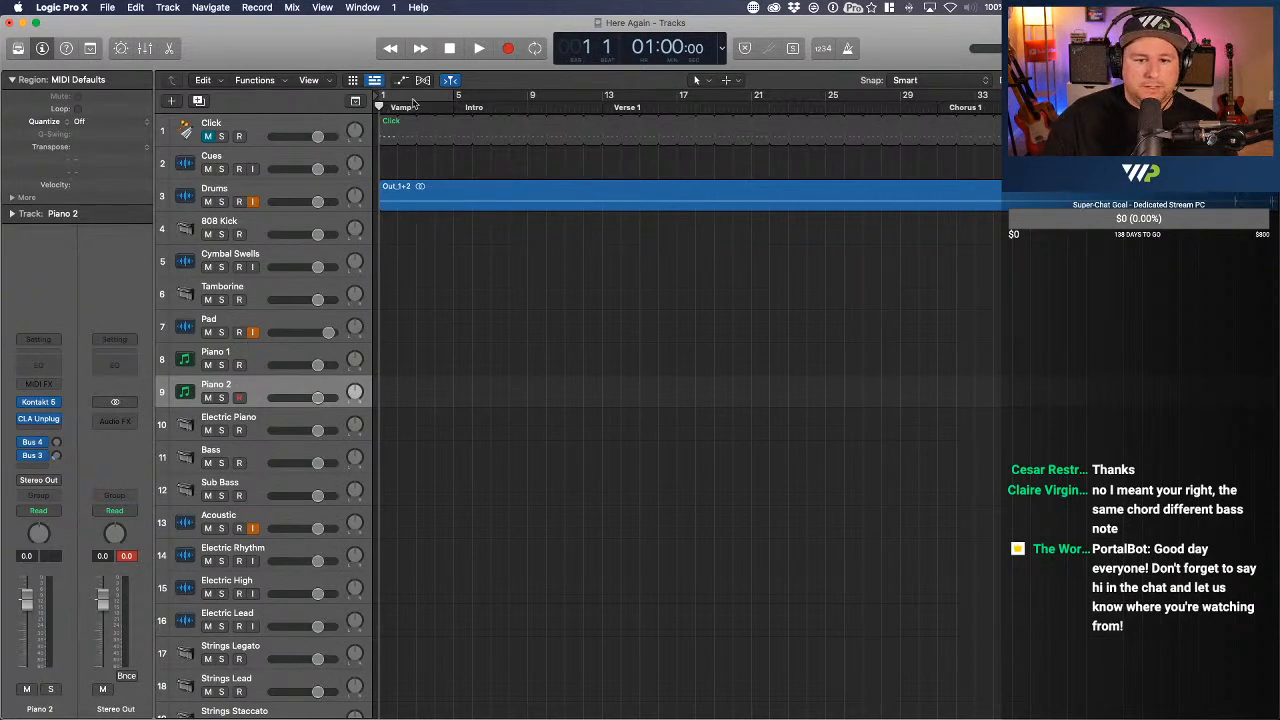
pyautogui.click(353, 101)
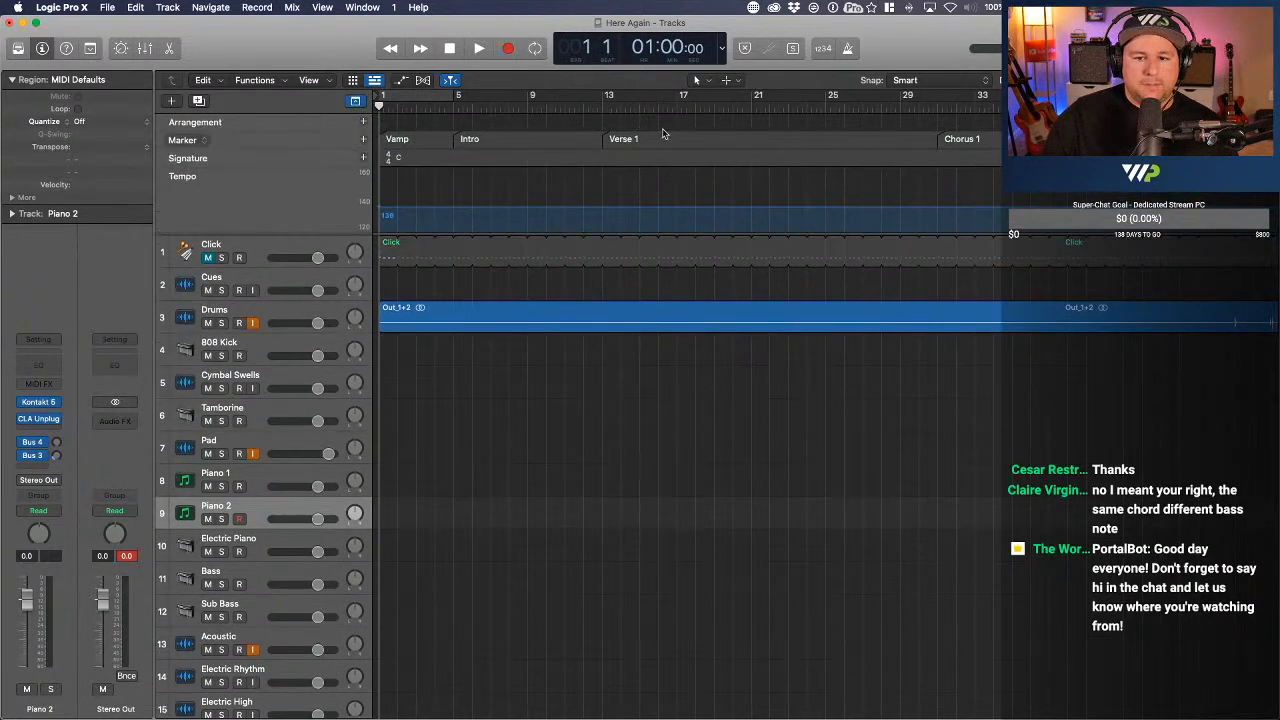
pyautogui.hscroll(10, 667, 134)
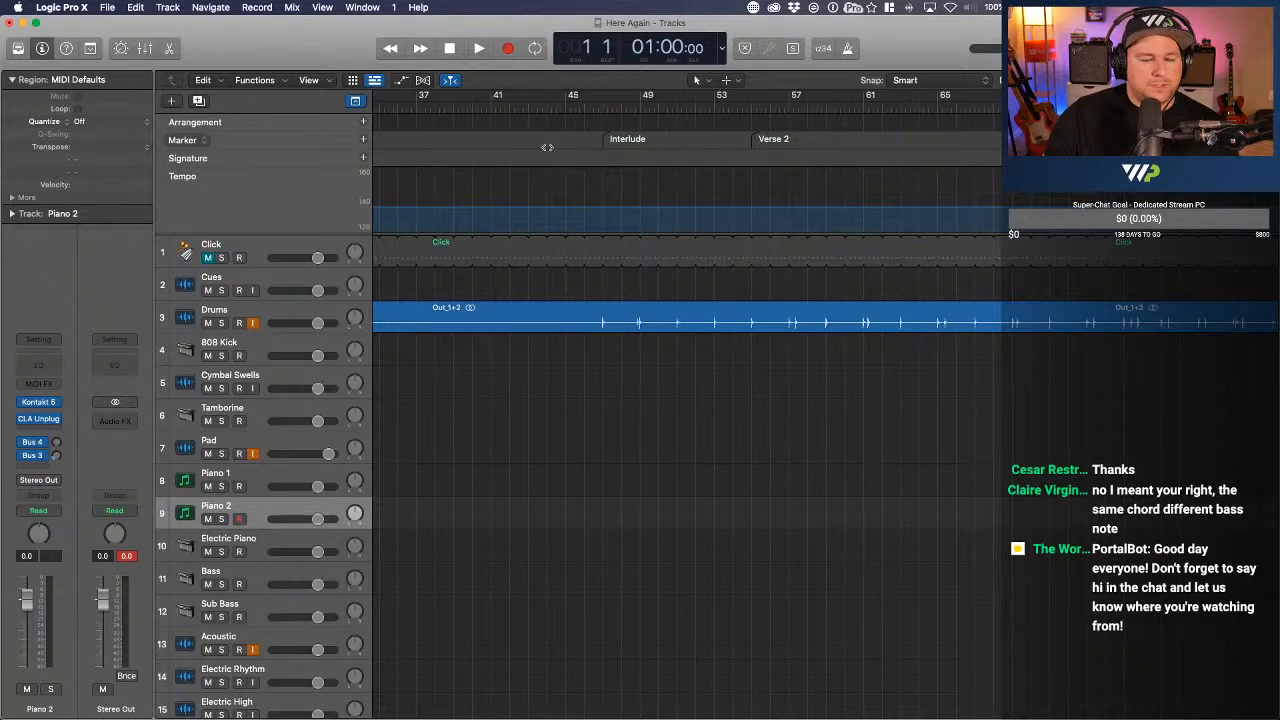
pyautogui.hscroll(-10, 717, 175)
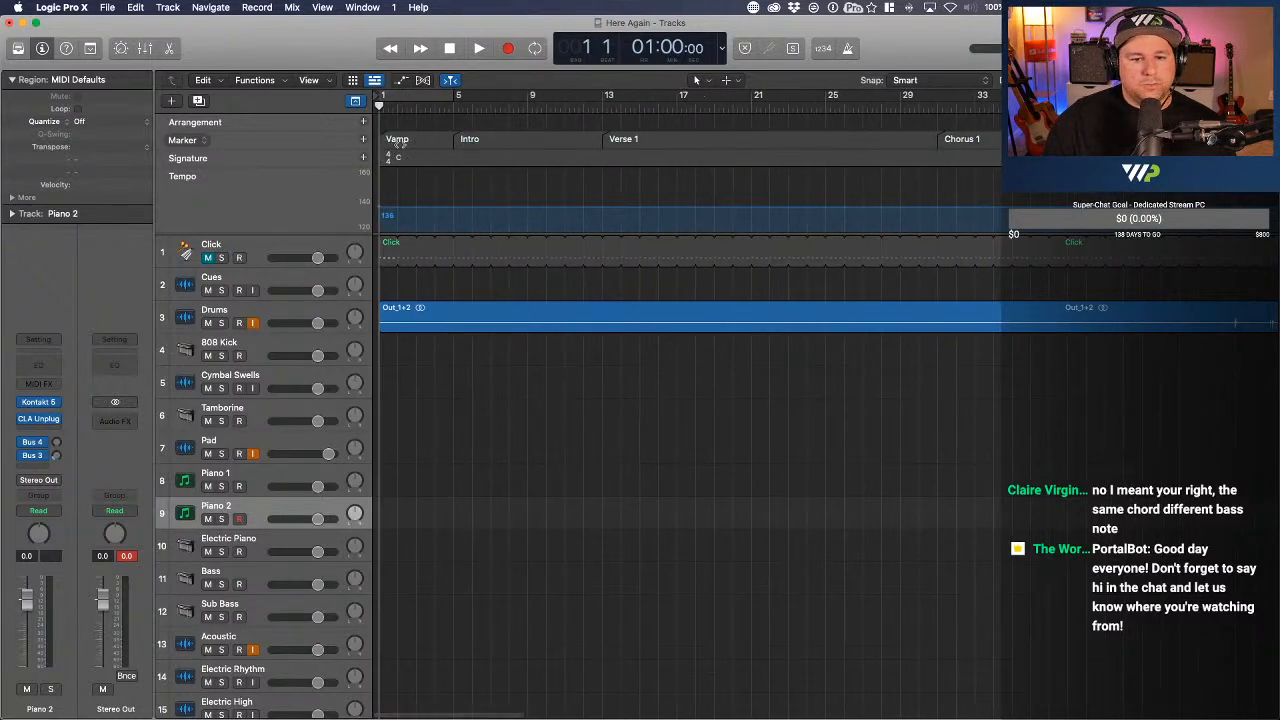
pyautogui.click(355, 101)
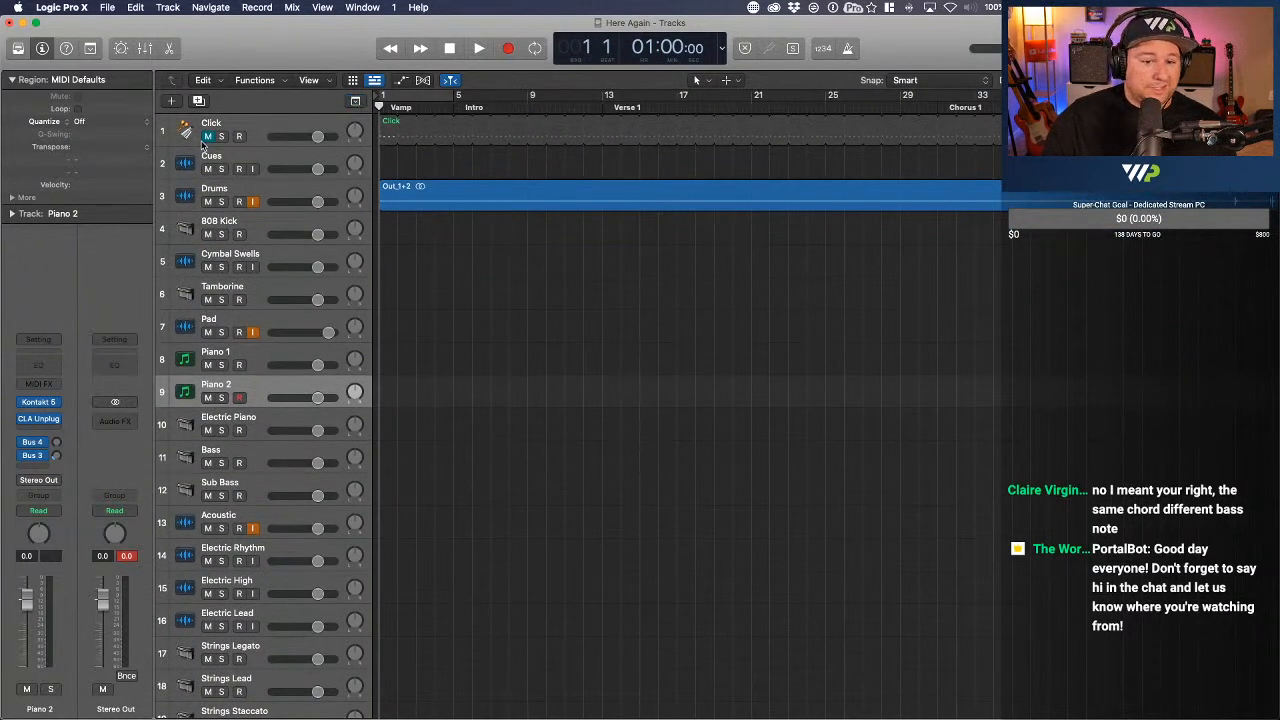
# - Unmute the Click track, play the first bars of the Vamp to hear it, and return the playhead to the beginning
pyautogui.click(207, 137)
pyautogui.press('space')
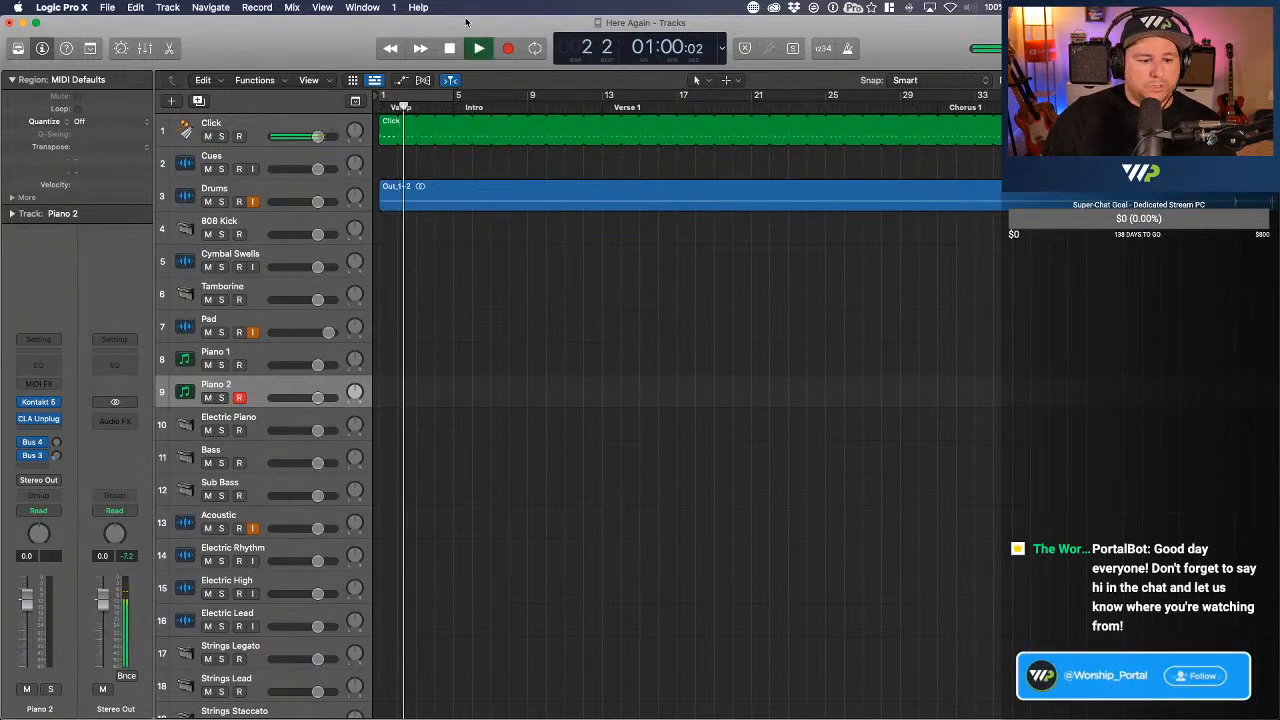
pyautogui.press('space')
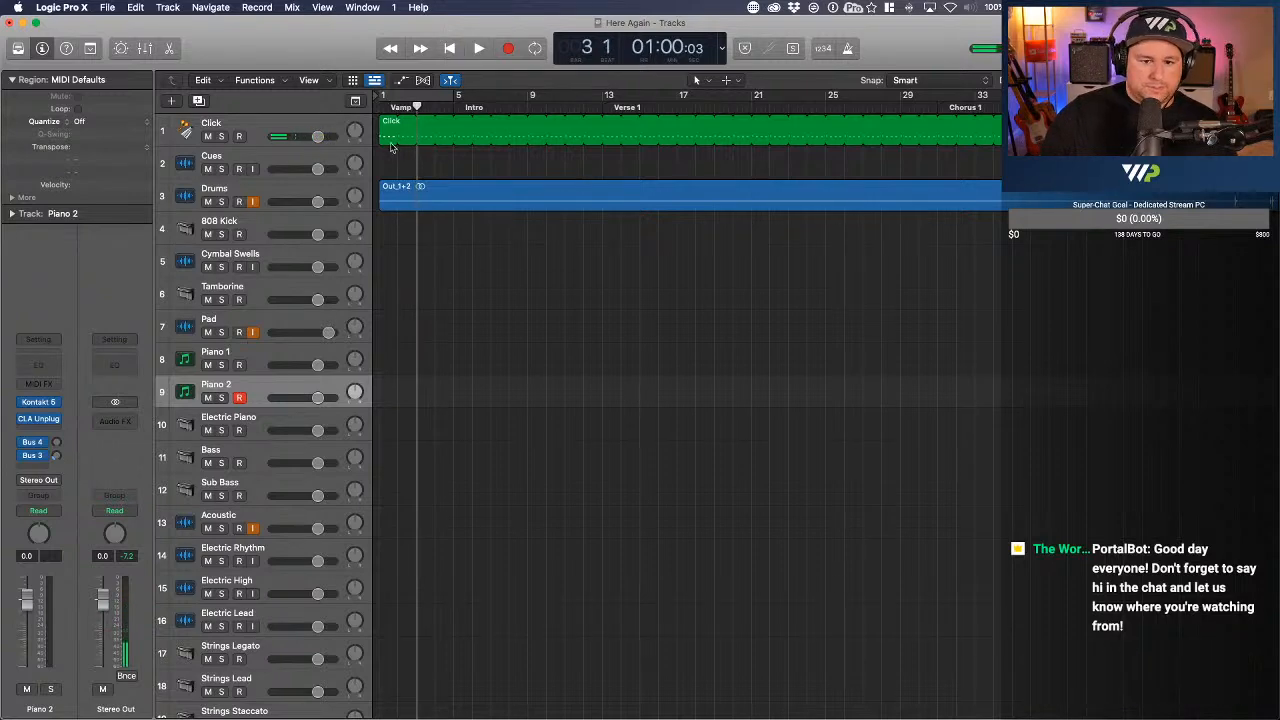
pyautogui.scroll(-2, 277, 206)
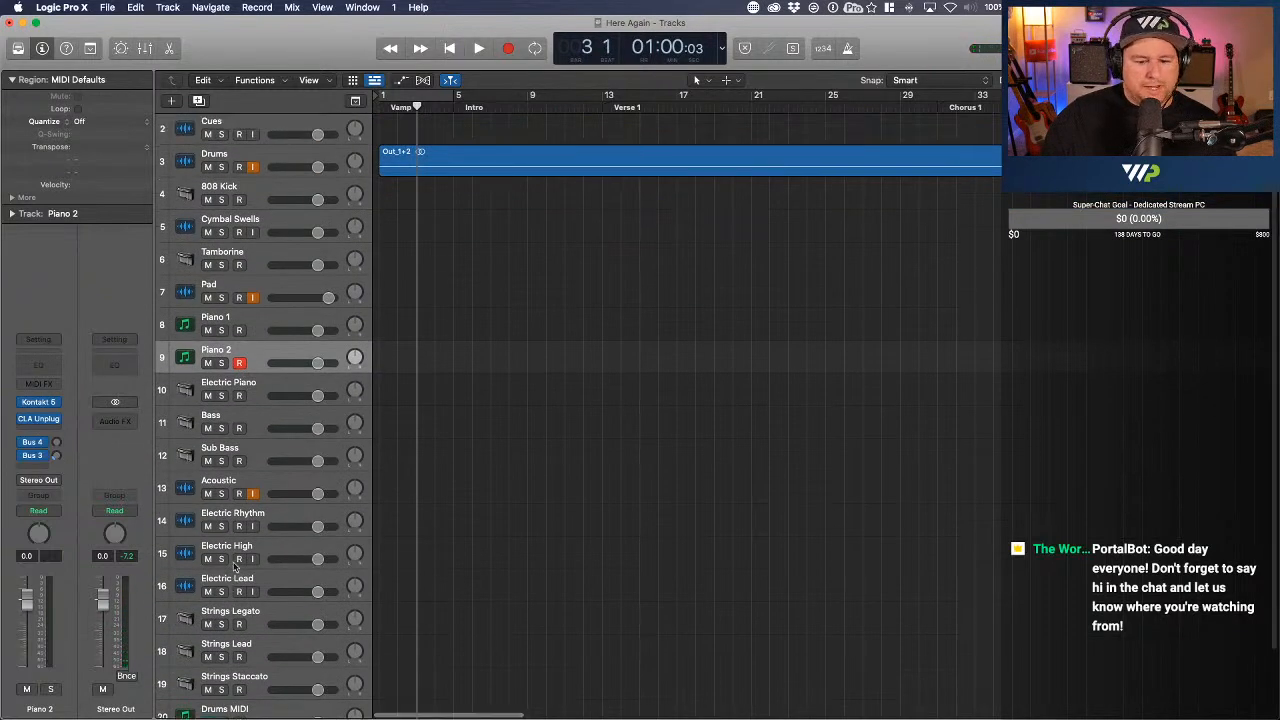
pyautogui.scroll(3, 236, 566)
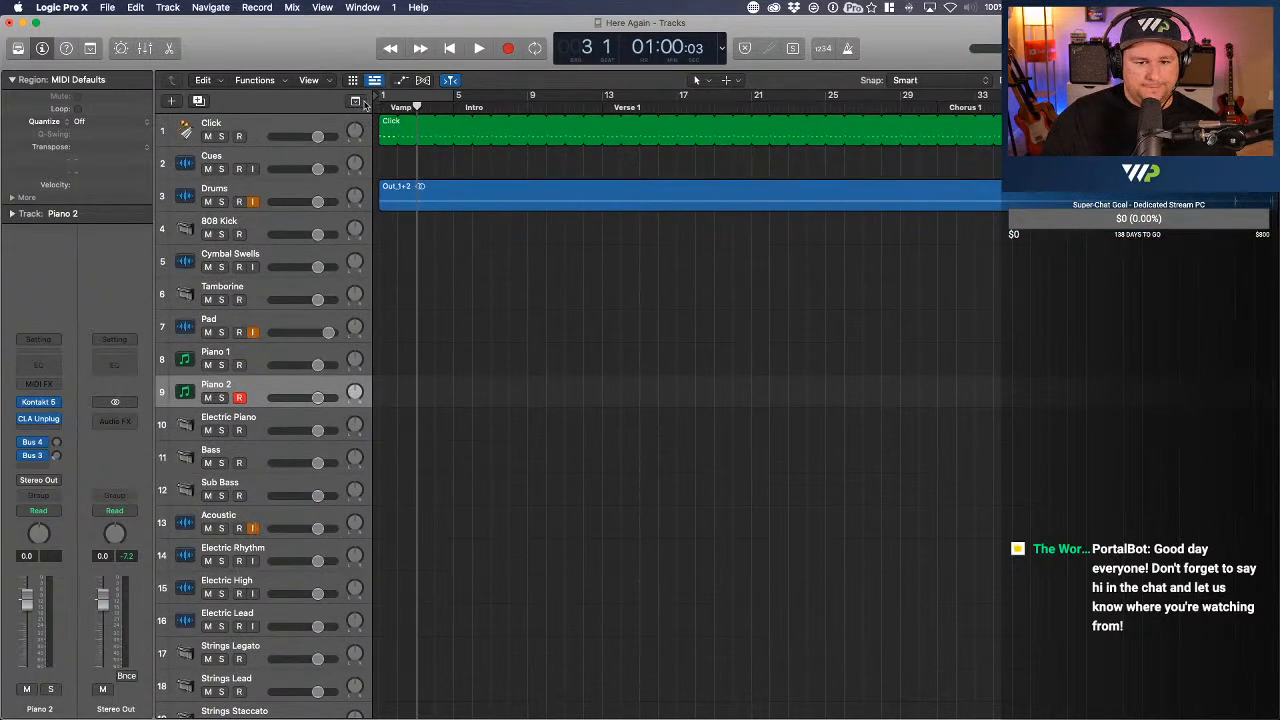
pyautogui.press('Return')
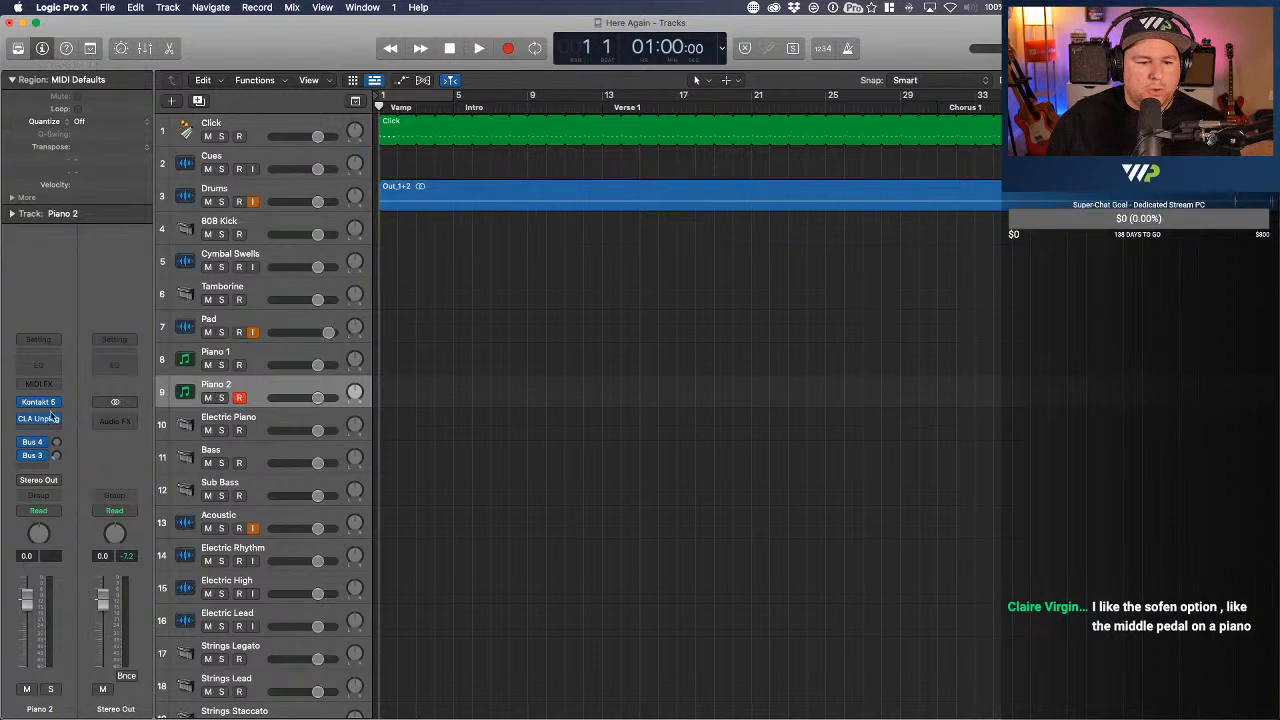
# - Adjust The Grandeur's tone color toward soft in the Piano 2 track's Kontakt and close the instrument window
pyautogui.click(38, 404)
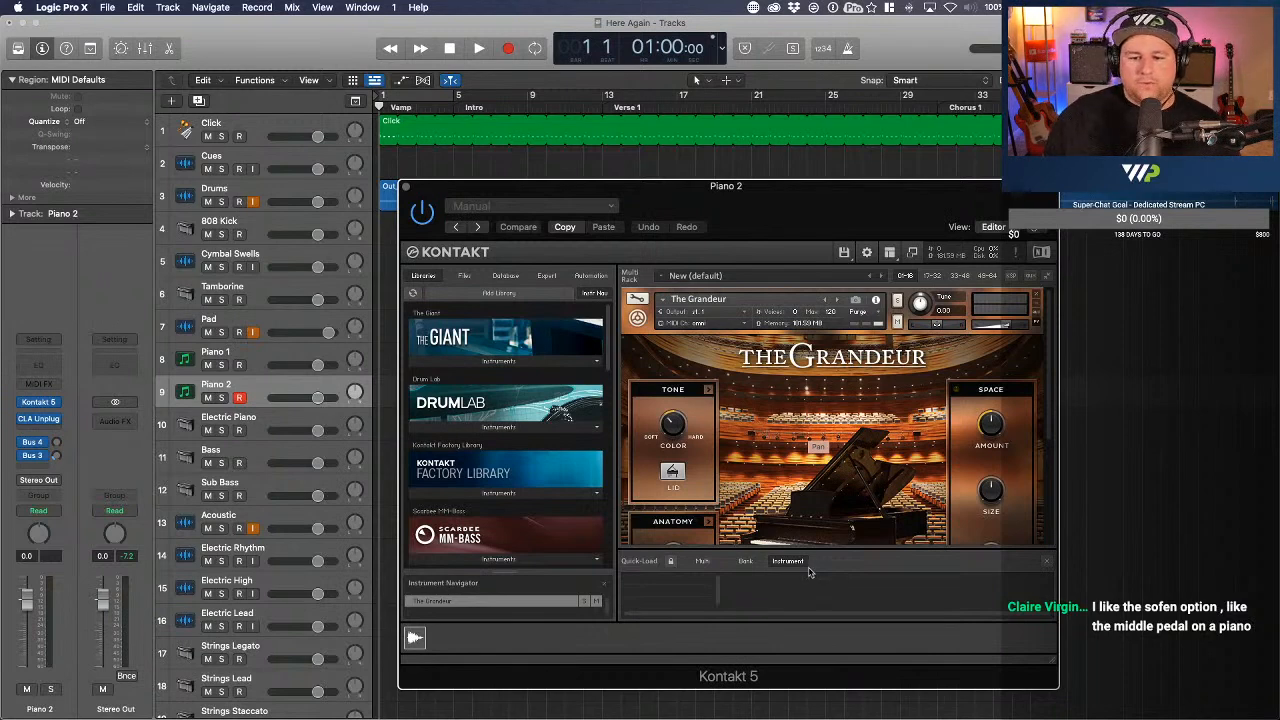
pyautogui.click(669, 428)
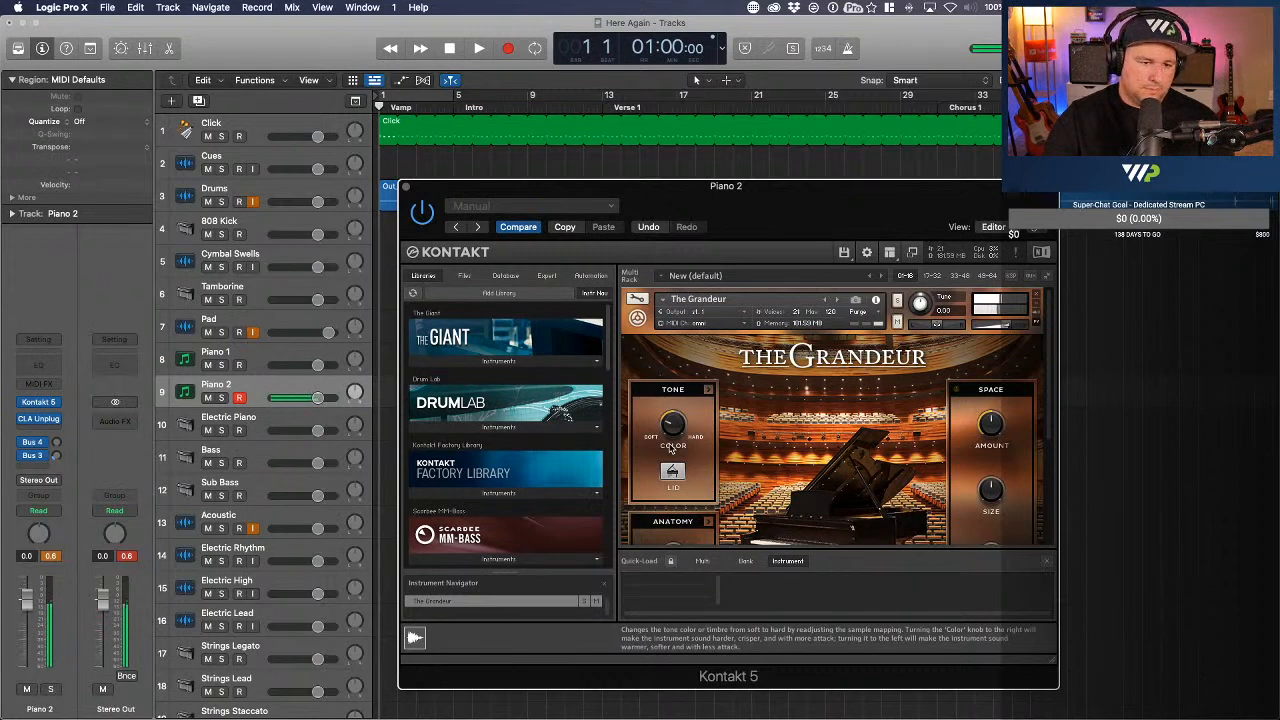
pyautogui.click(405, 187)
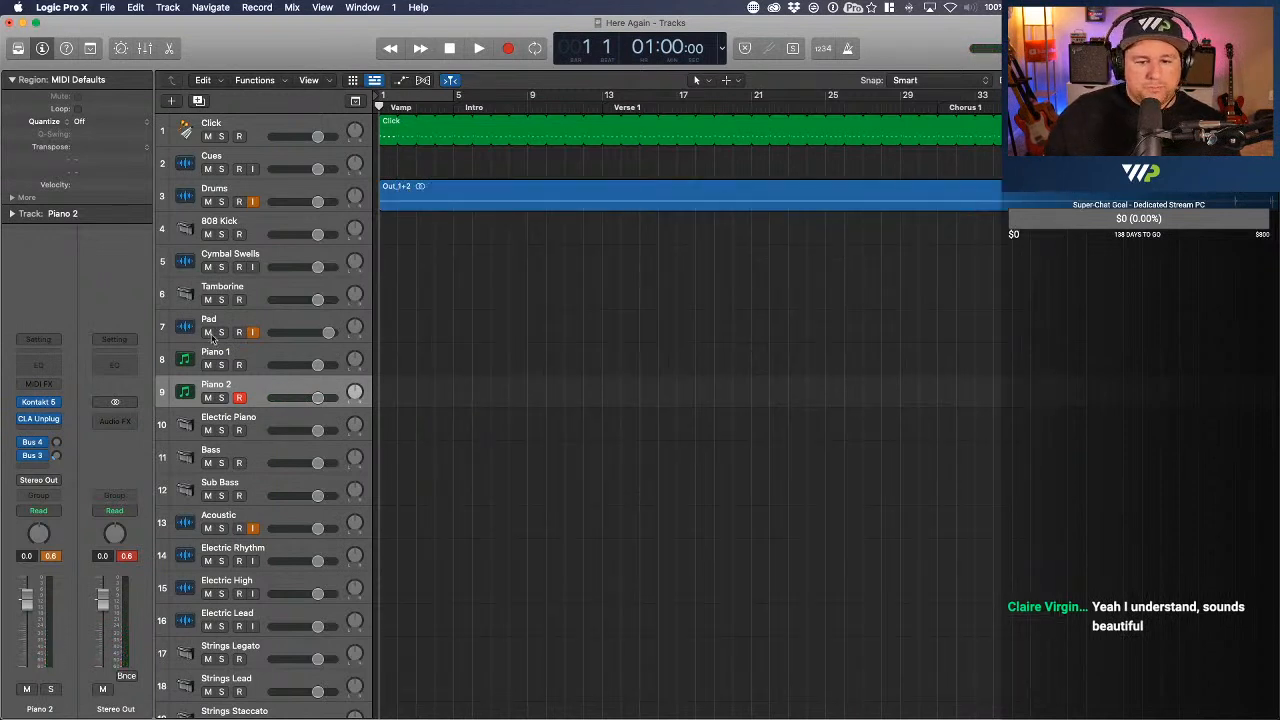
# - Record the Intro piano part on the Piano 1 track up to bar 13, deleting the first take and restarting from about bar 4
pyautogui.click(262, 355)
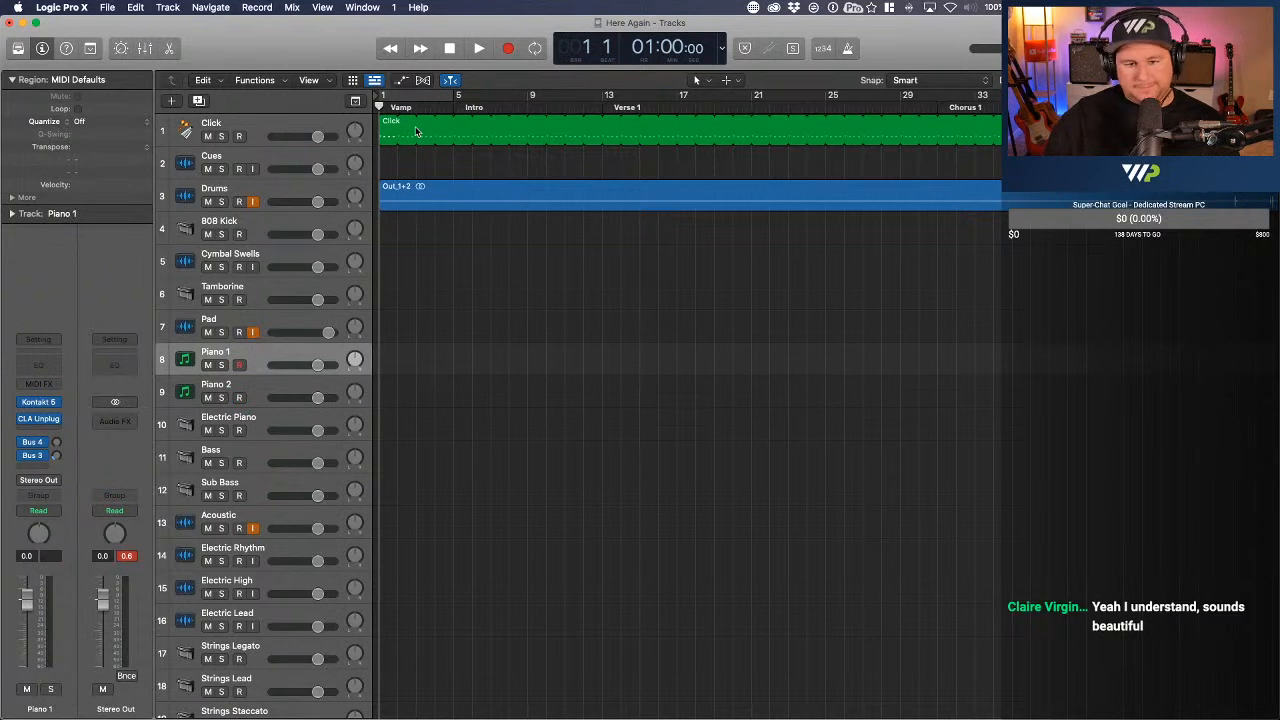
pyautogui.click(512, 49)
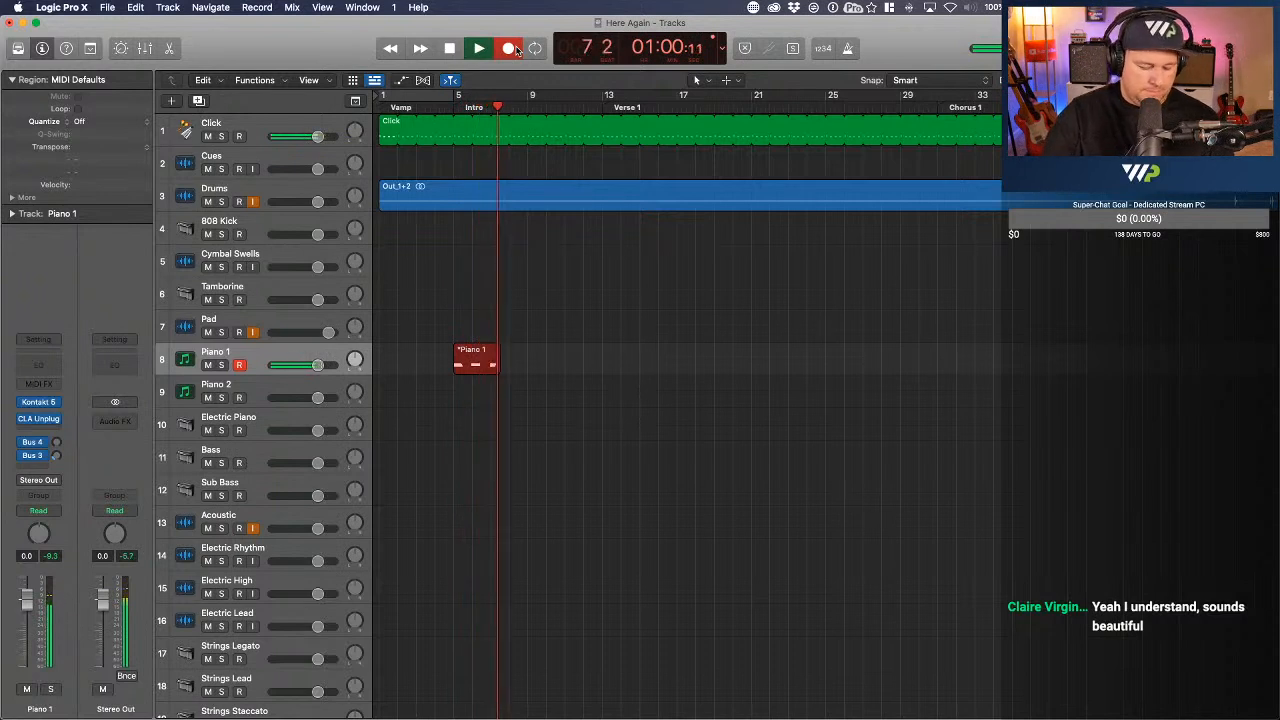
pyautogui.press('space')
pyautogui.press('Delete')
pyautogui.moveTo(456, 106); pyautogui.dragTo(439, 106)
pyautogui.click(508, 48)
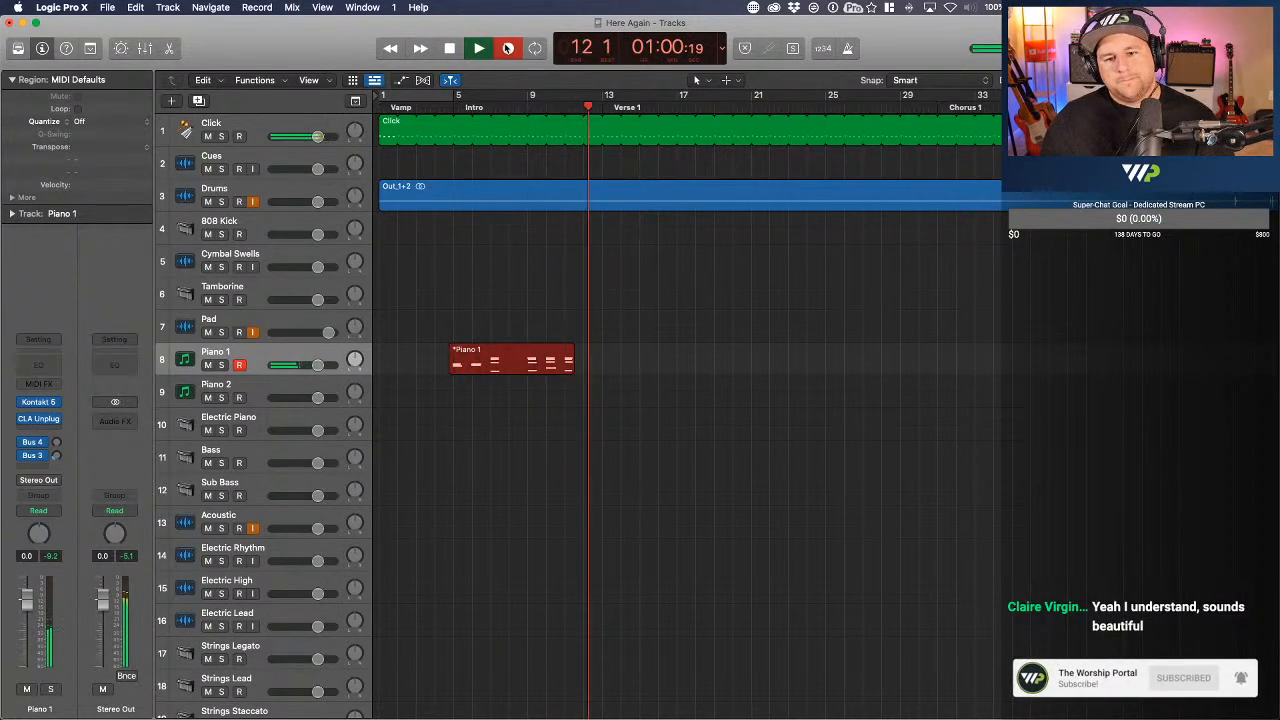
pyautogui.press('space')
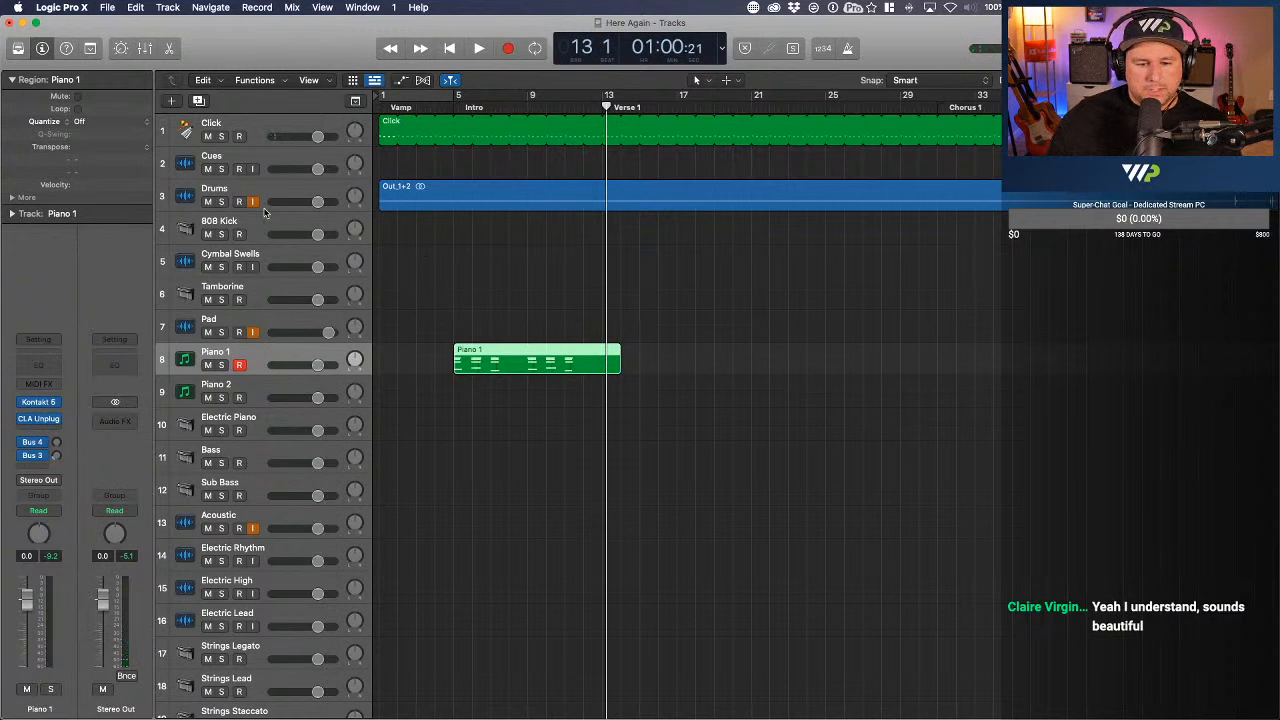
# - Record the Verse 1 piano part on the Piano 2 track, abandoning the take from bar 12 and starting again from bar 11
pyautogui.click(252, 390)
pyautogui.press(',')
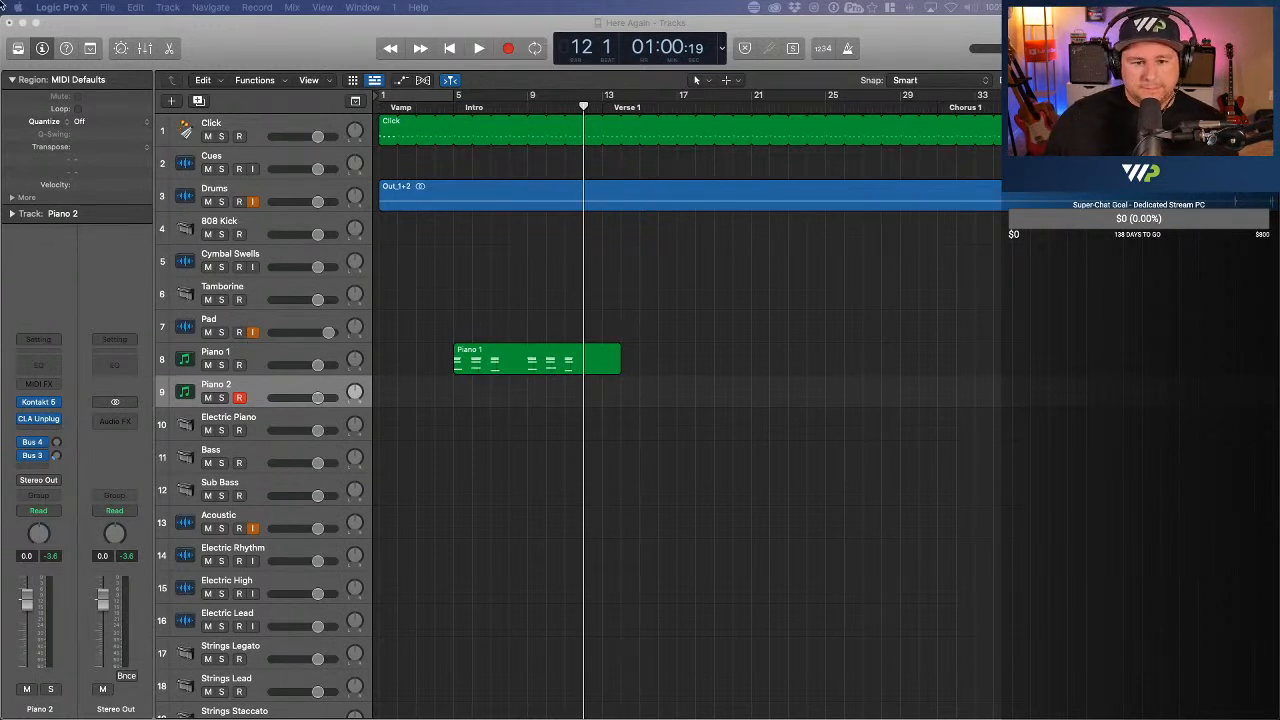
pyautogui.click(267, 57)
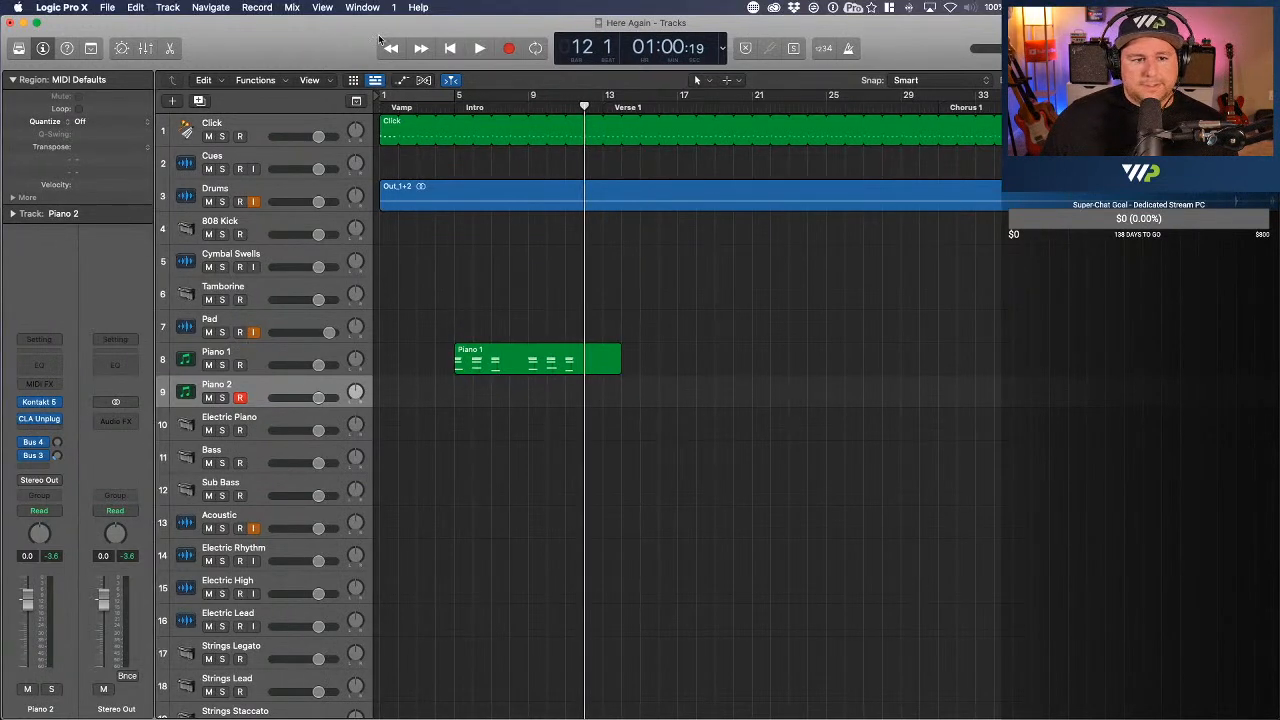
pyautogui.click(510, 50)
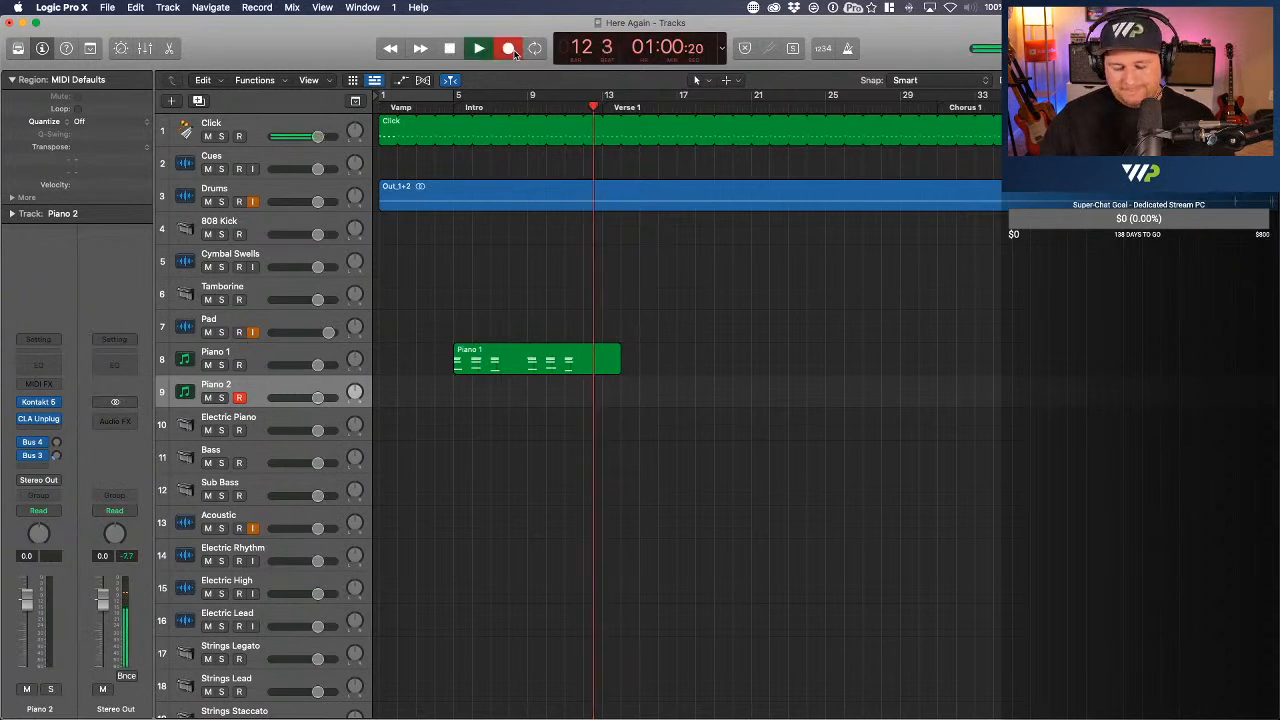
pyautogui.press('space')
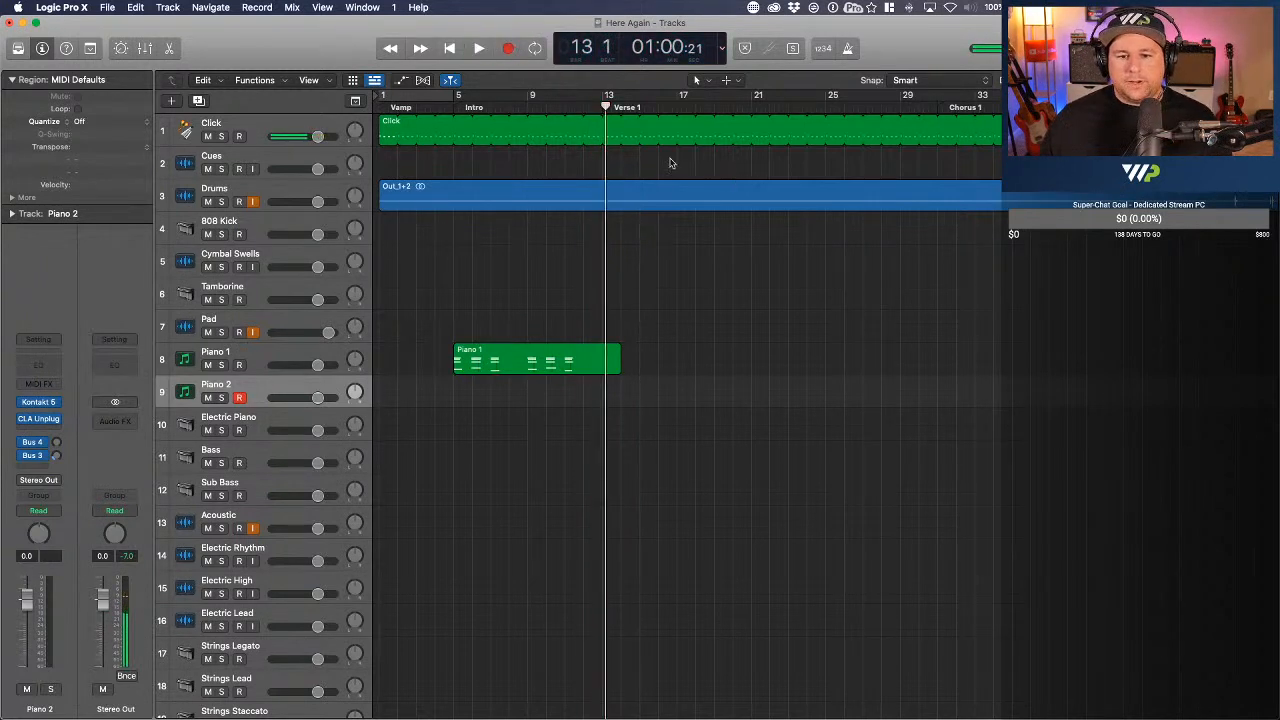
pyautogui.moveTo(590, 103); pyautogui.dragTo(566, 103)
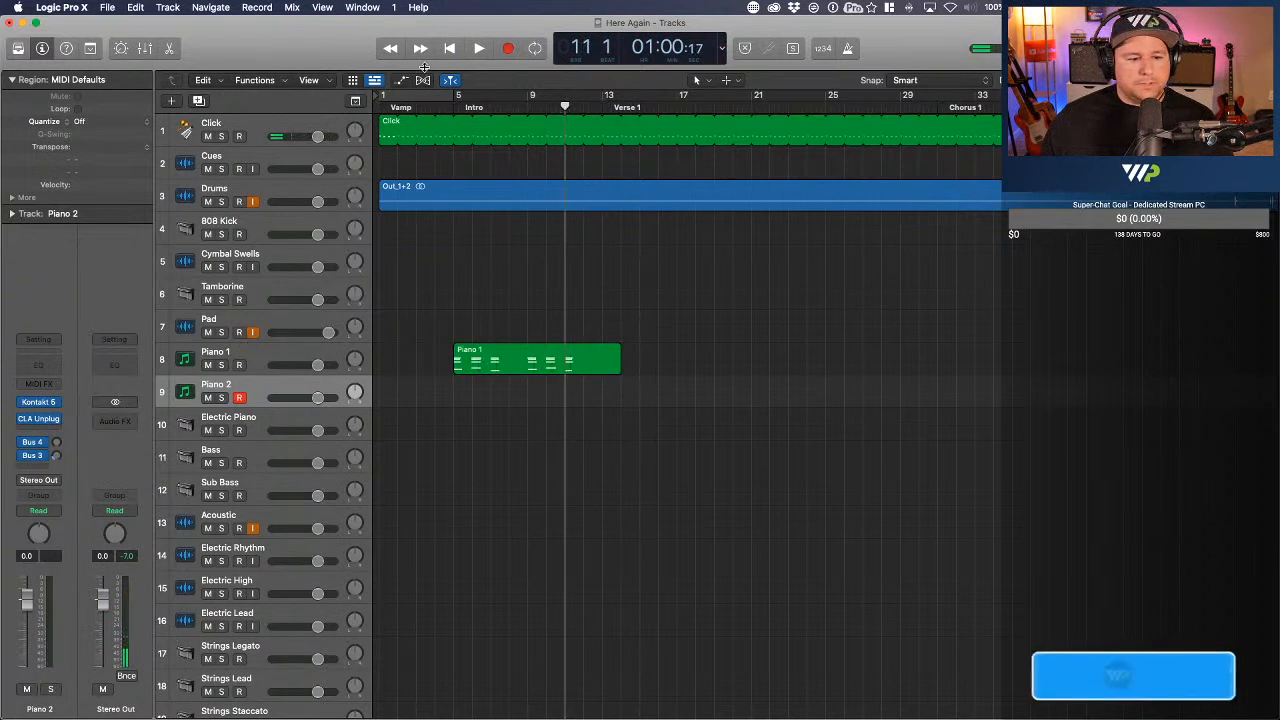
pyautogui.click(508, 50)
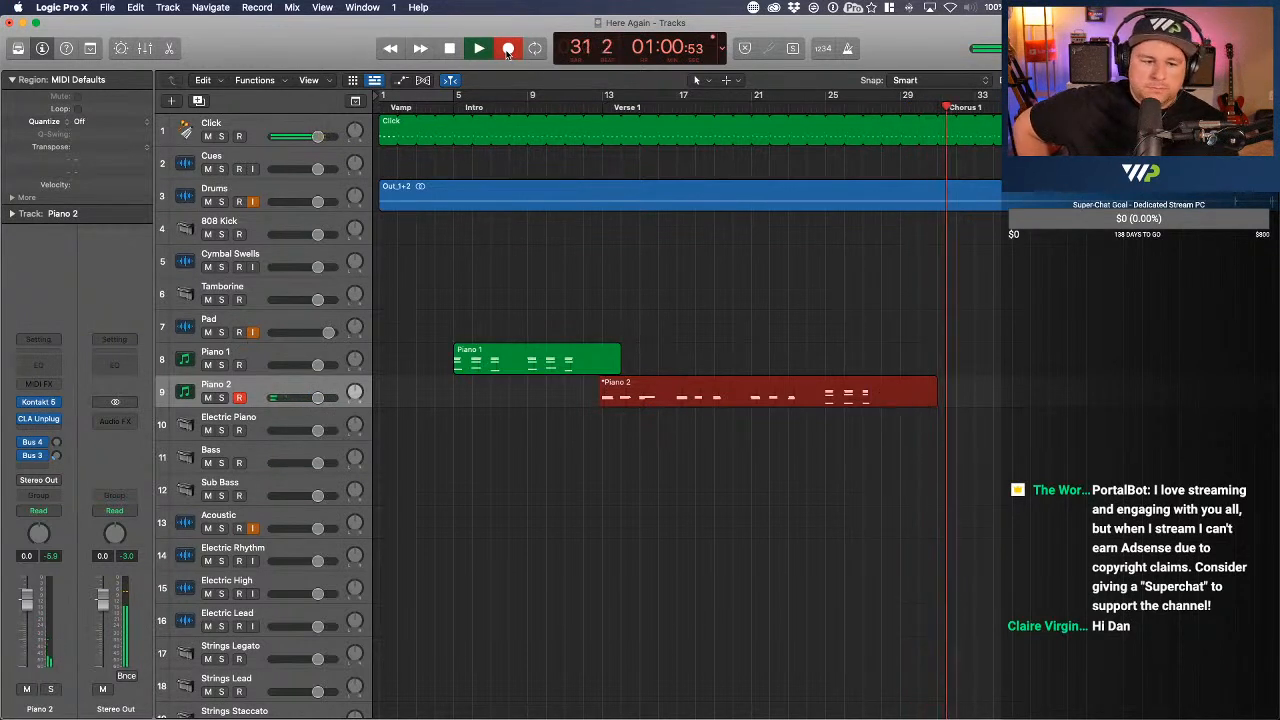
pyautogui.press('space')
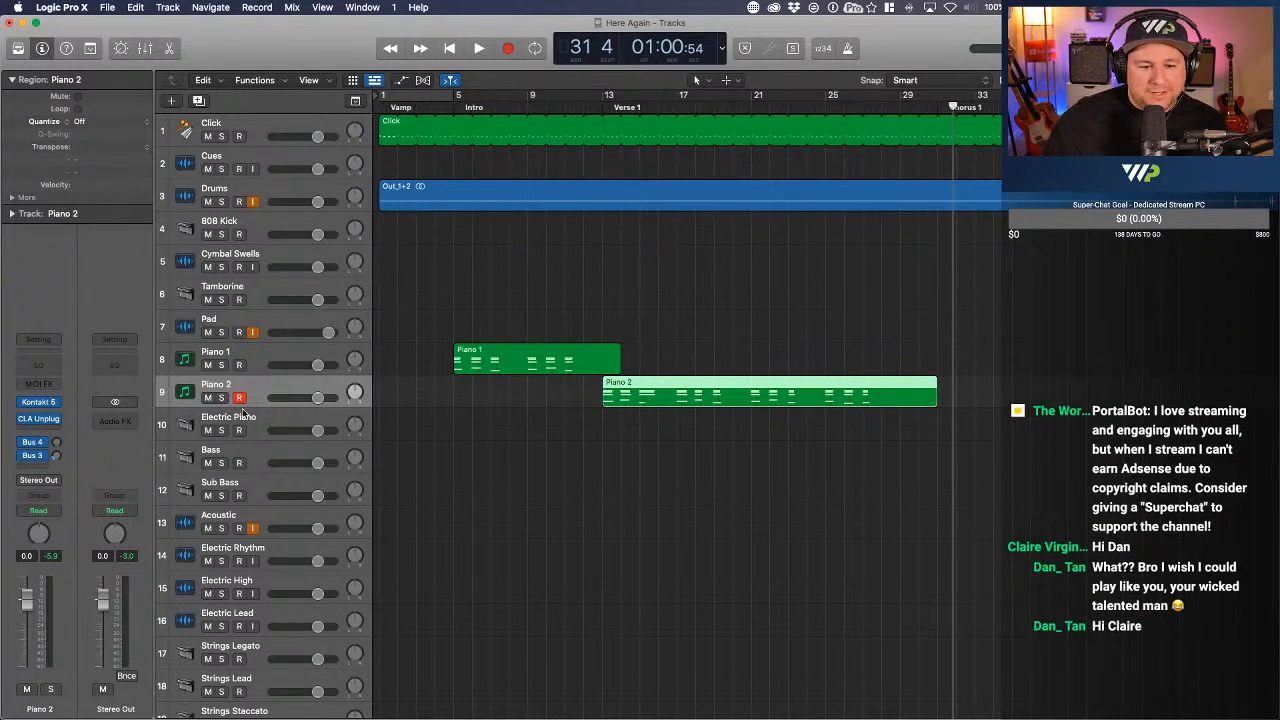
# - Record the Chorus 1 and Interlude piano part on the Piano 1 track, starting from bar 29 and stopping at bar 55
pyautogui.click(262, 356)
pyautogui.hotkey('ctrl', 'Left')
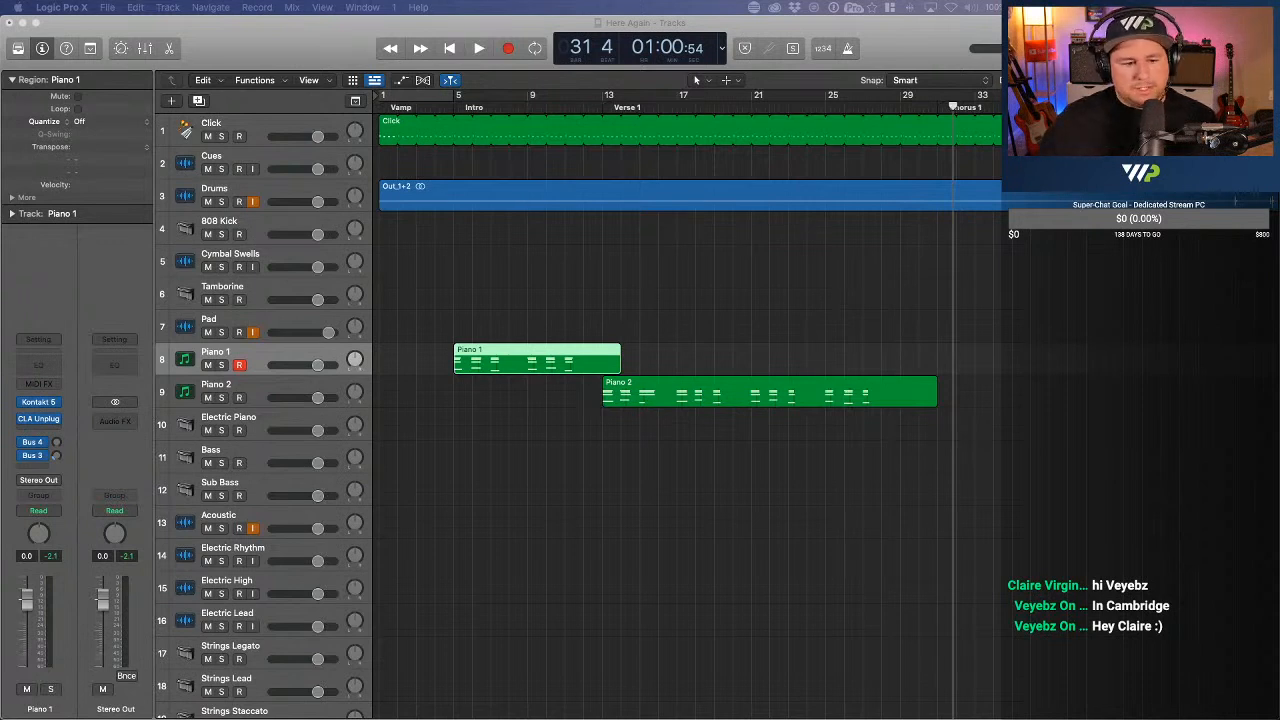
pyautogui.moveTo(938, 100); pyautogui.dragTo(900, 107)
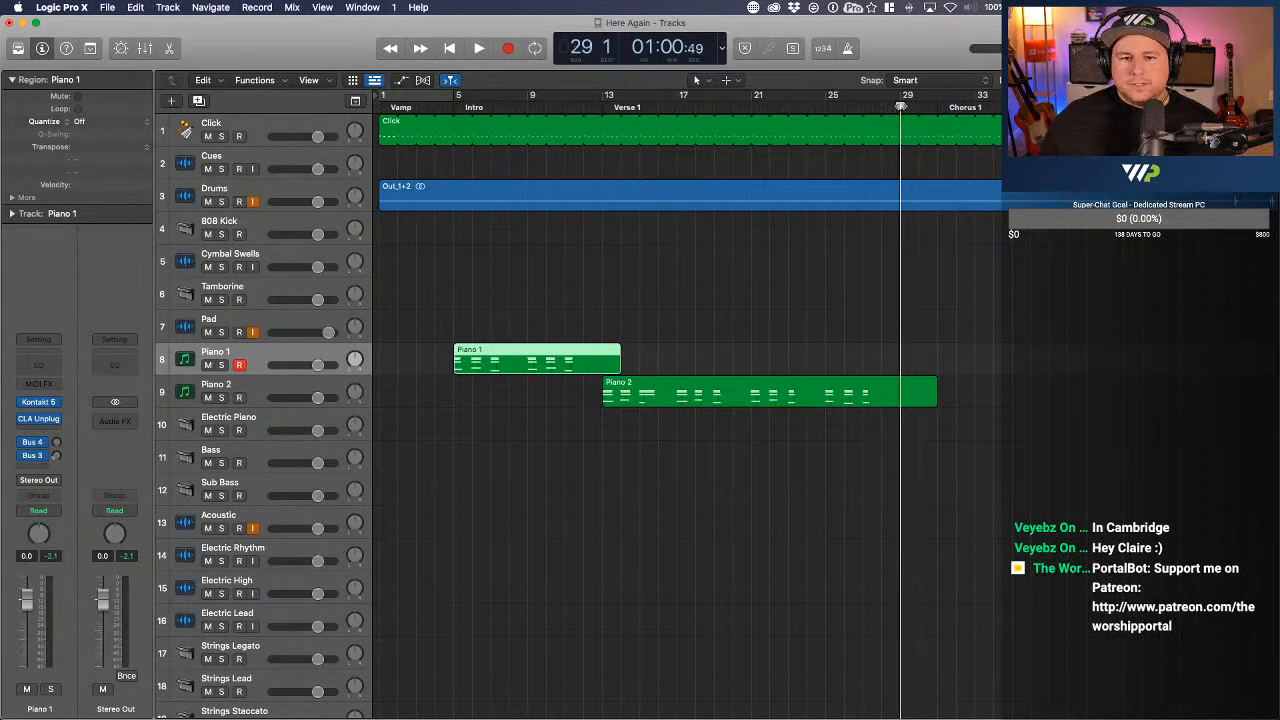
pyautogui.click(508, 50)
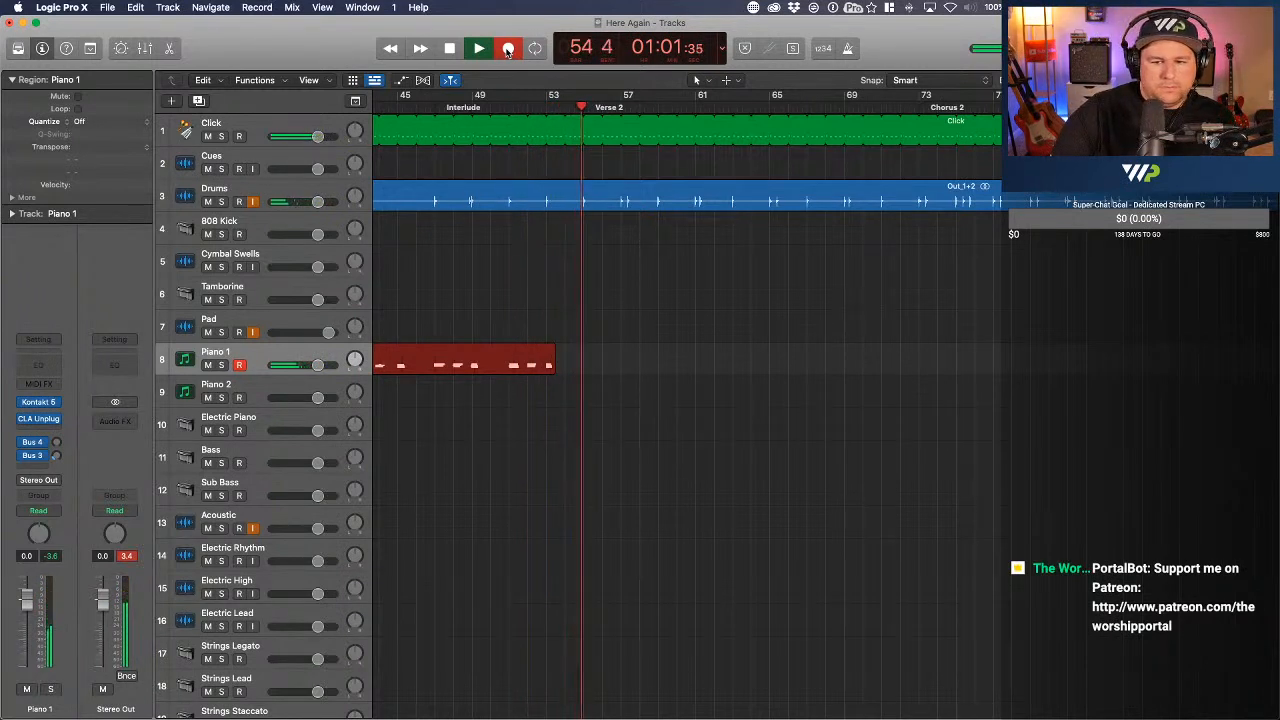
pyautogui.press('space')
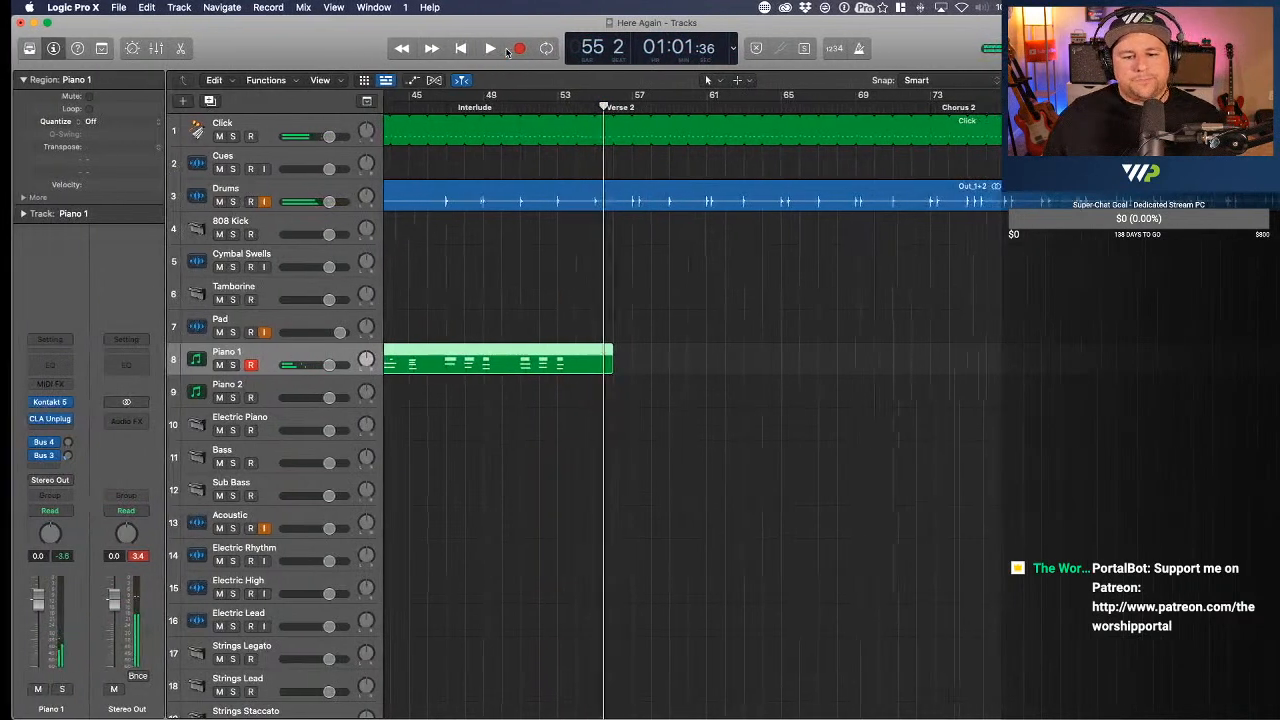
# - Open the Chorus 1 and Interlude region of Piano 1 in the Piano Roll and enlarge the editor to nearly full height
pyautogui.hscroll(-10, 894, 337)
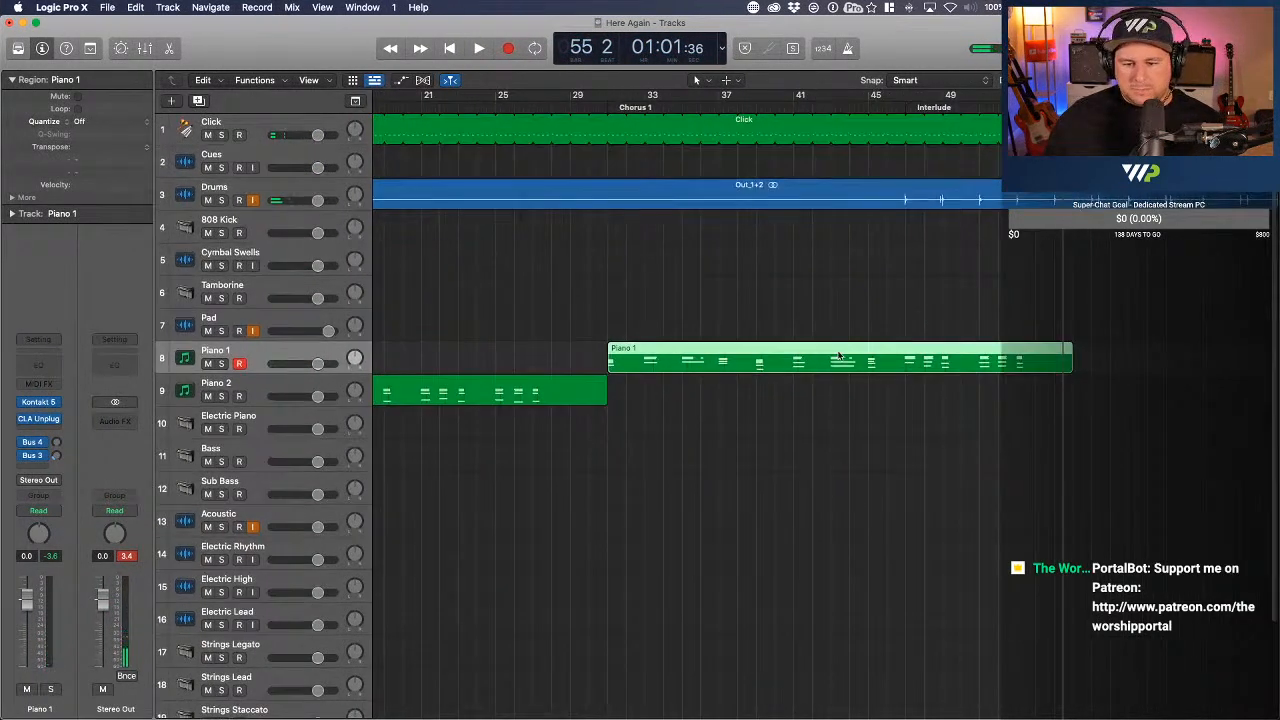
pyautogui.press('p')
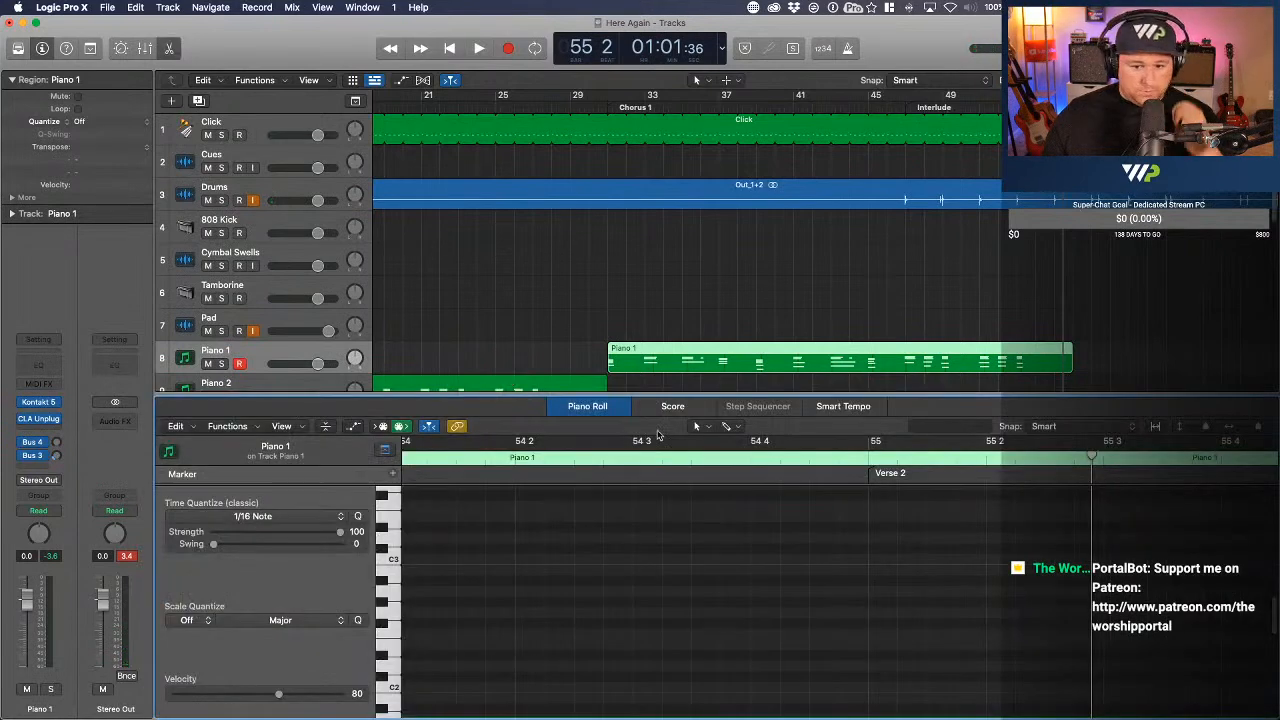
pyautogui.moveTo(661, 392); pyautogui.dragTo(620, 140)
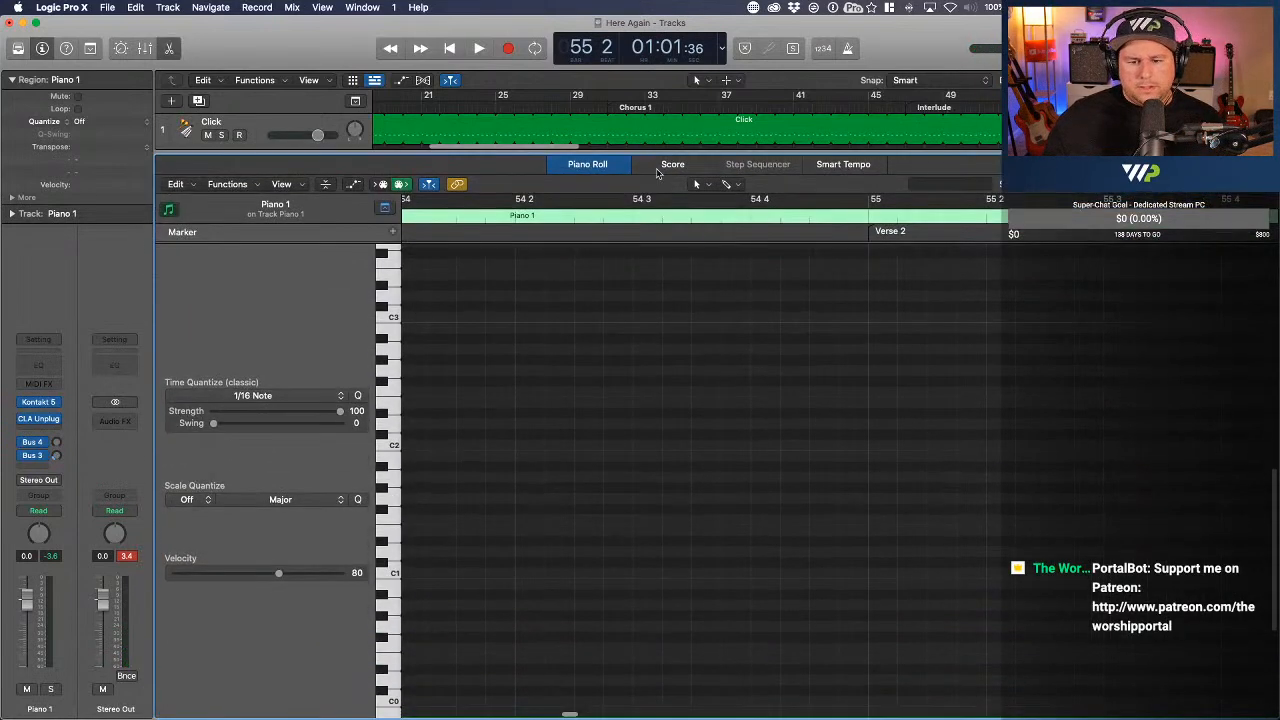
# - Copy the D1 note at bar 31, the start of Chorus 1, one octave down to D0 in the Piano 1 region
pyautogui.click(602, 108)
pyautogui.hscroll(-1, 668, 415)
pyautogui.scroll(-3, 671, 421)
pyautogui.click(506, 460)
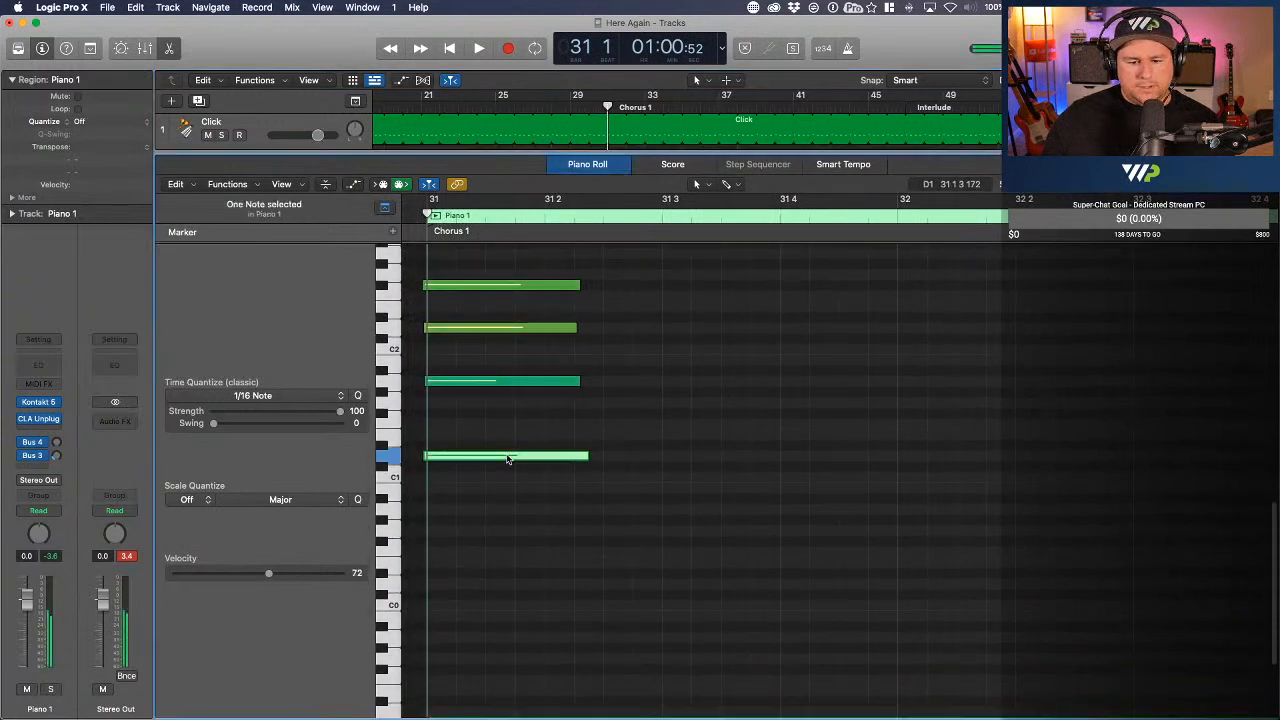
pyautogui.click(513, 483)
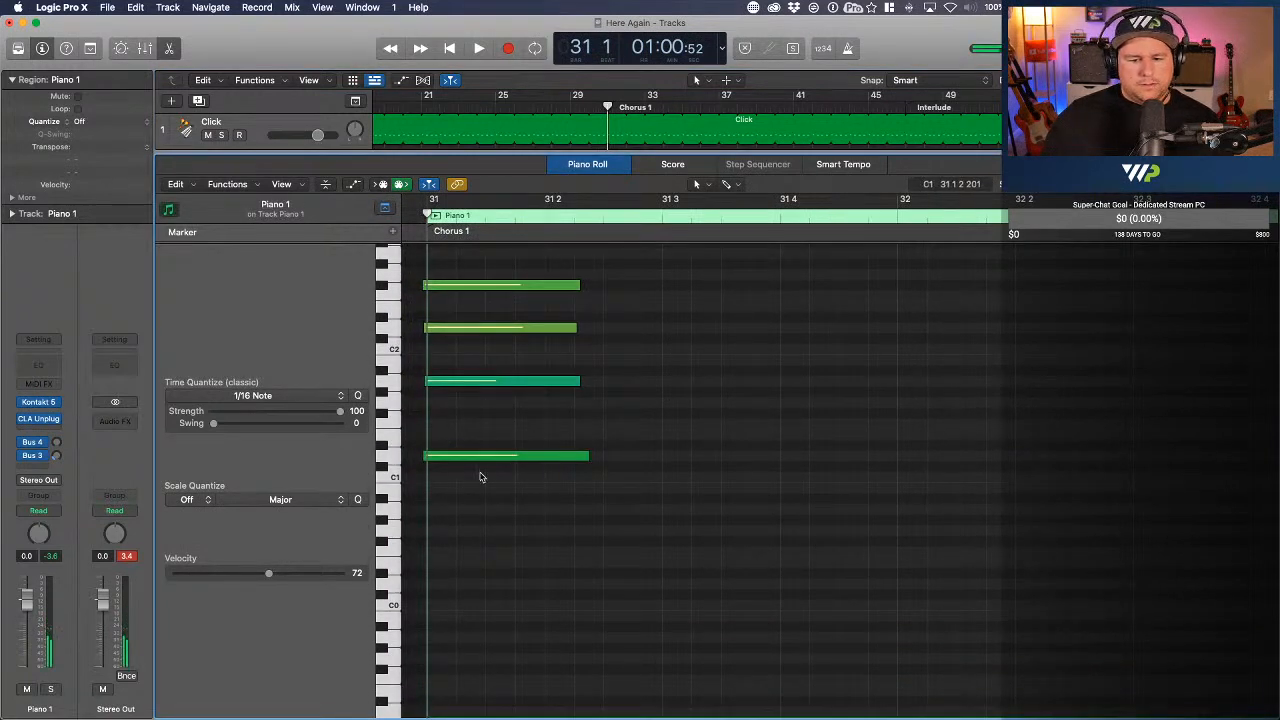
pyautogui.moveTo(482, 453); pyautogui.dragTo(490, 584)
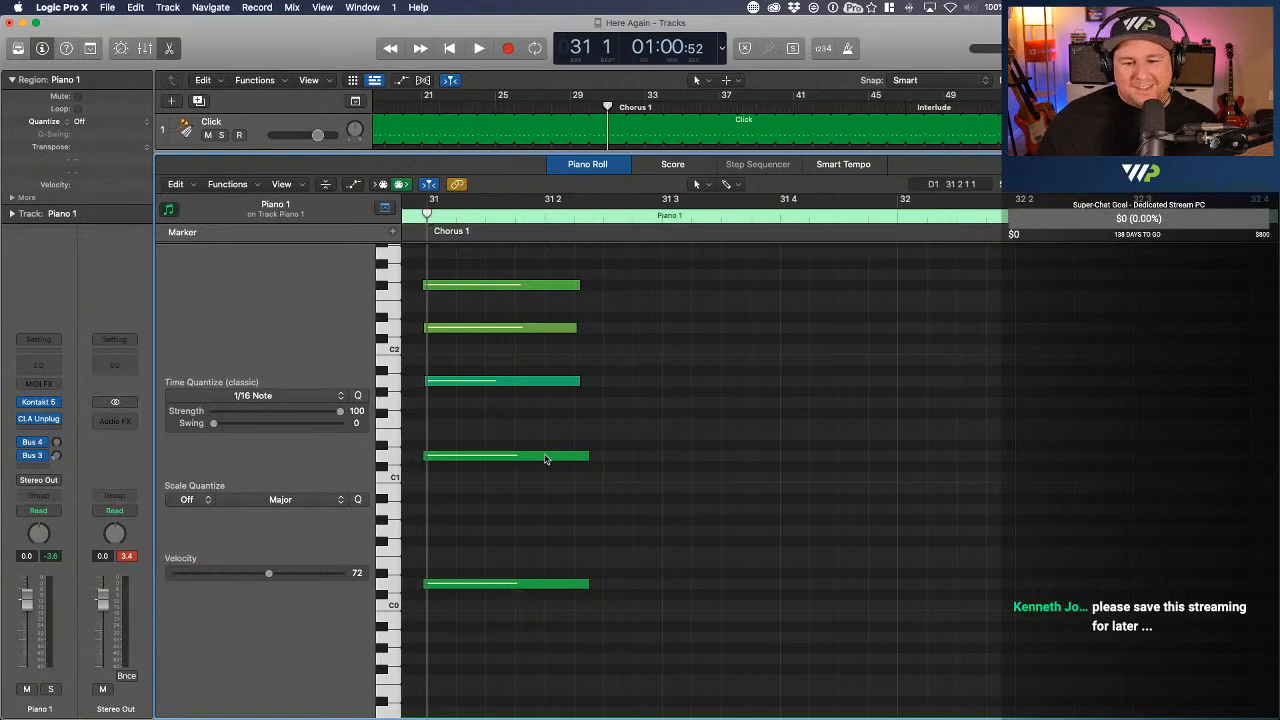
# - Copy the lowest Chorus 1 notes at bars 33, 35 and 37 an octave down to A0, B0 and G0 during playback
pyautogui.scroll(-10, 545, 459)
pyautogui.scroll(5, 545, 459)
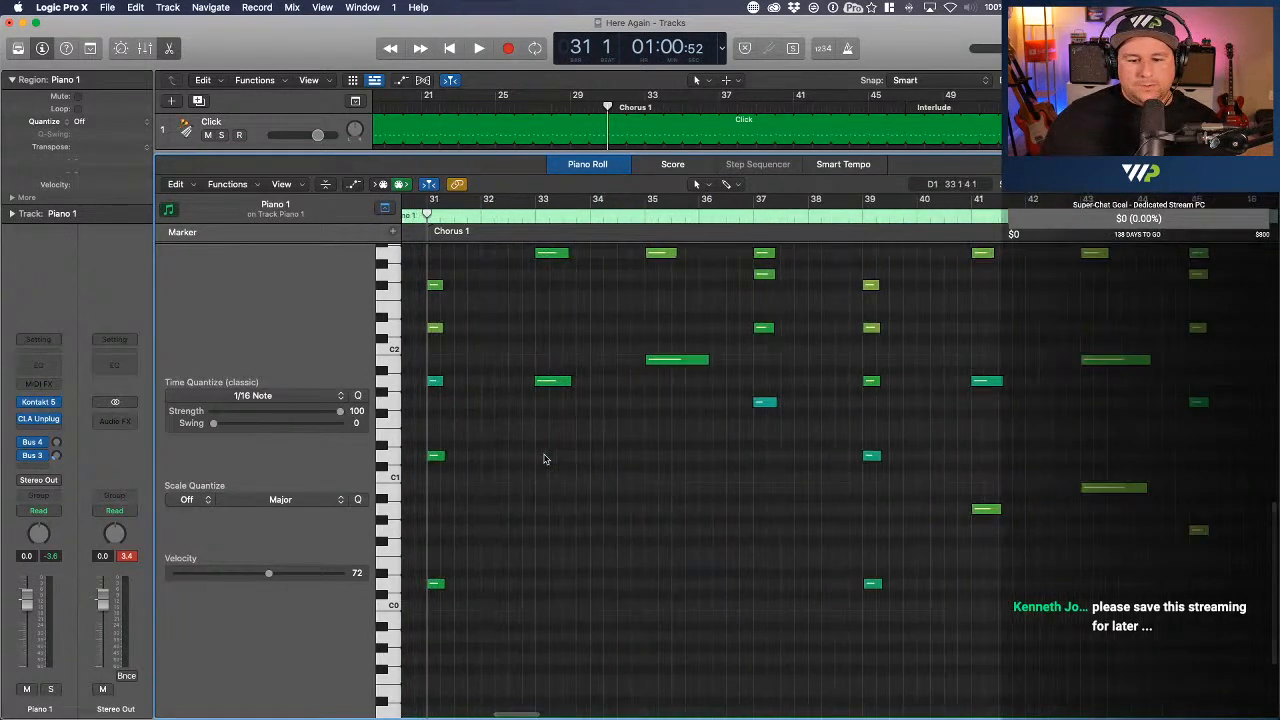
pyautogui.scroll(4, 545, 459)
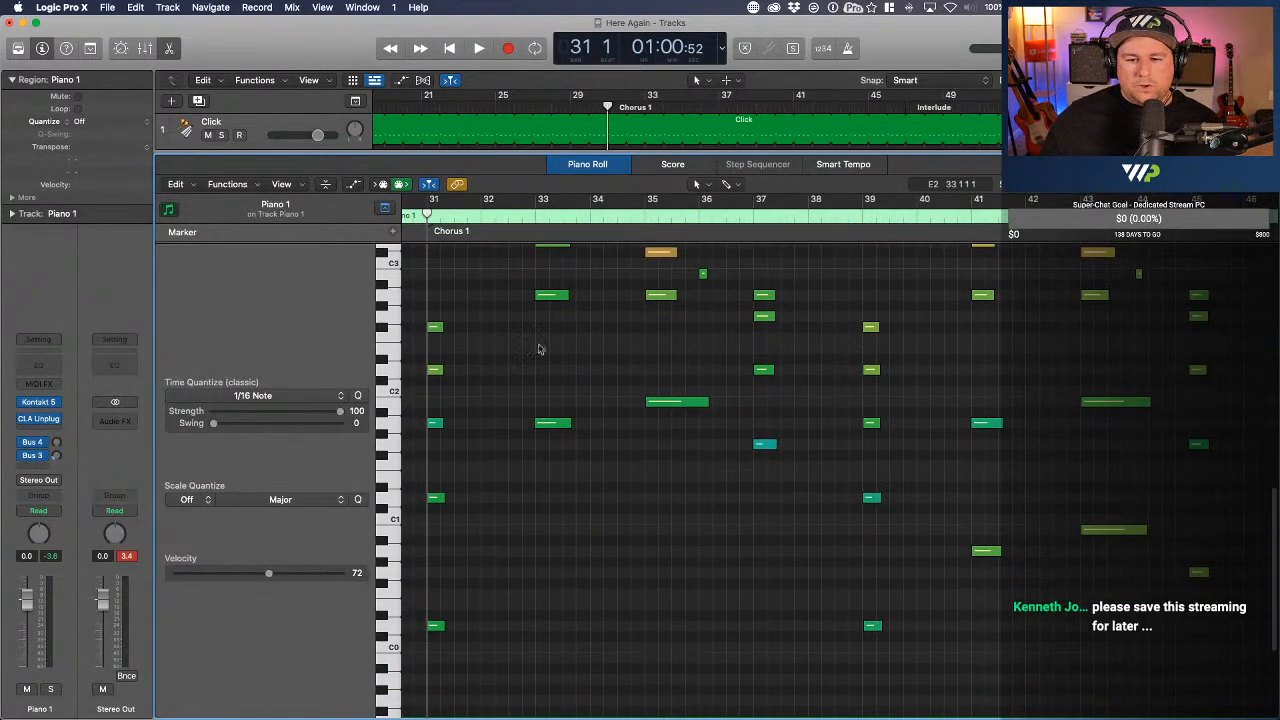
pyautogui.press('space')
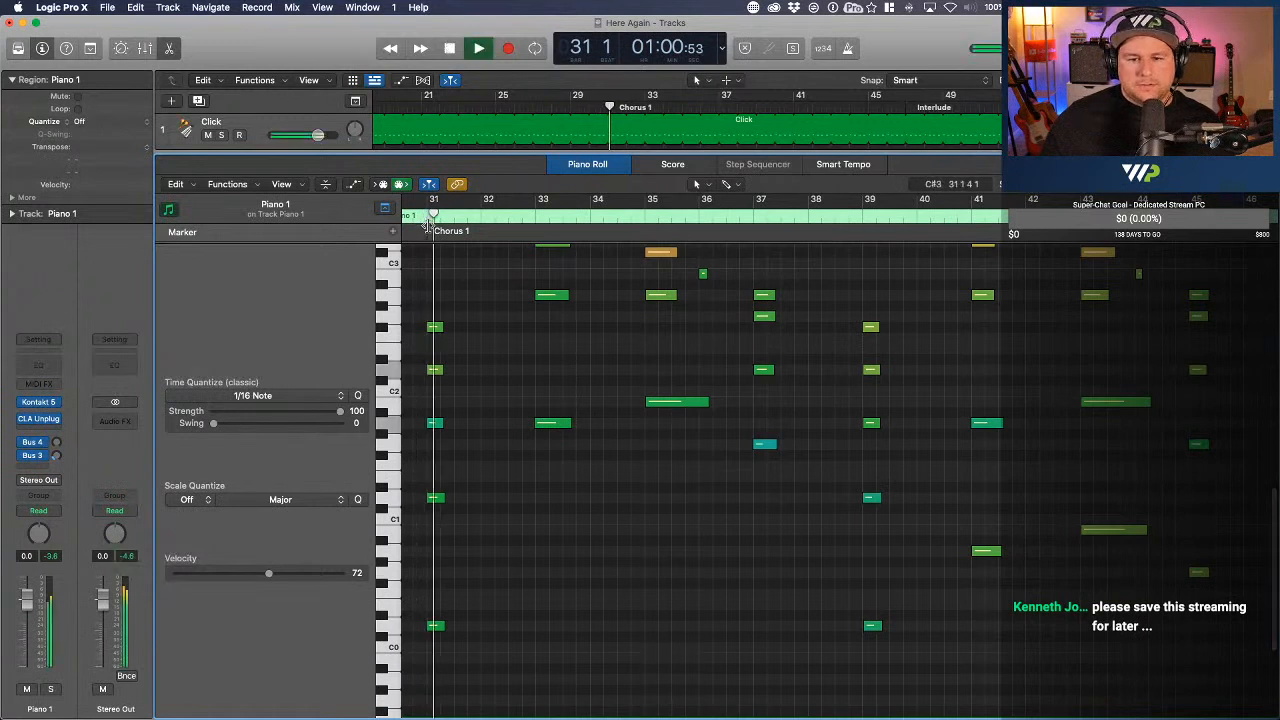
pyautogui.moveTo(427, 220); pyautogui.dragTo(414, 214)
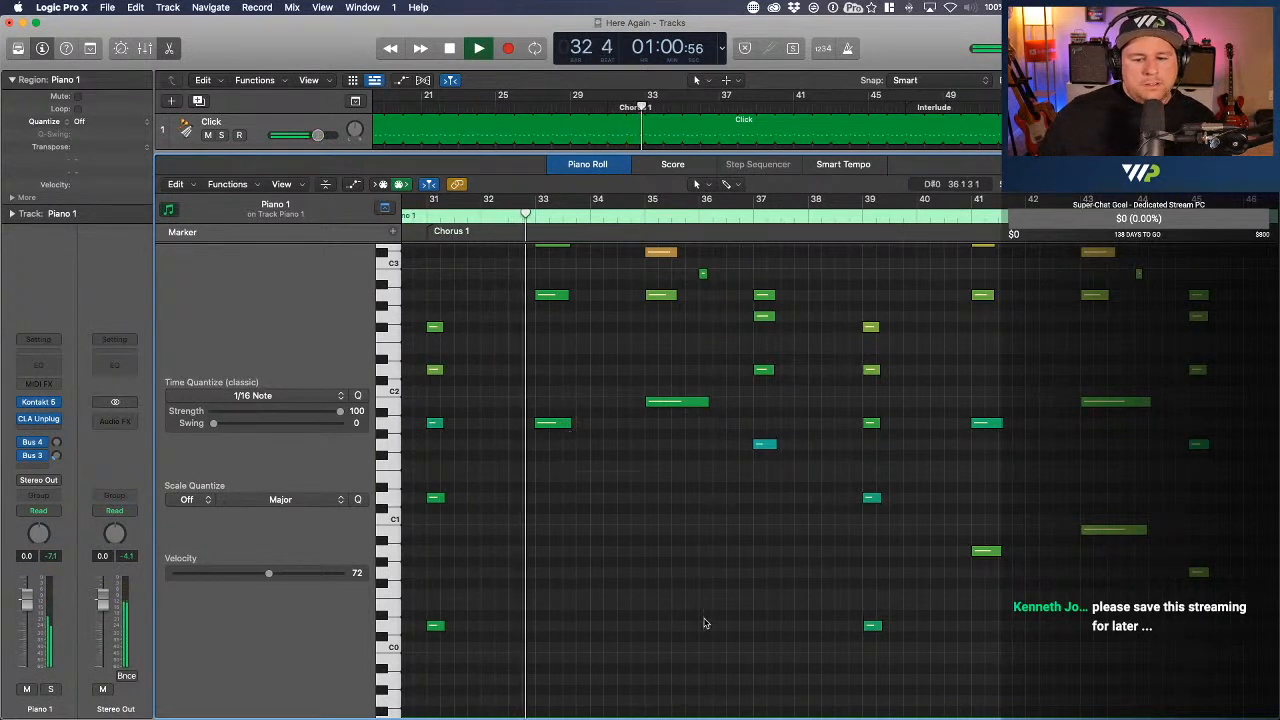
pyautogui.moveTo(555, 423); pyautogui.dragTo(556, 550)
pyautogui.click(685, 403)
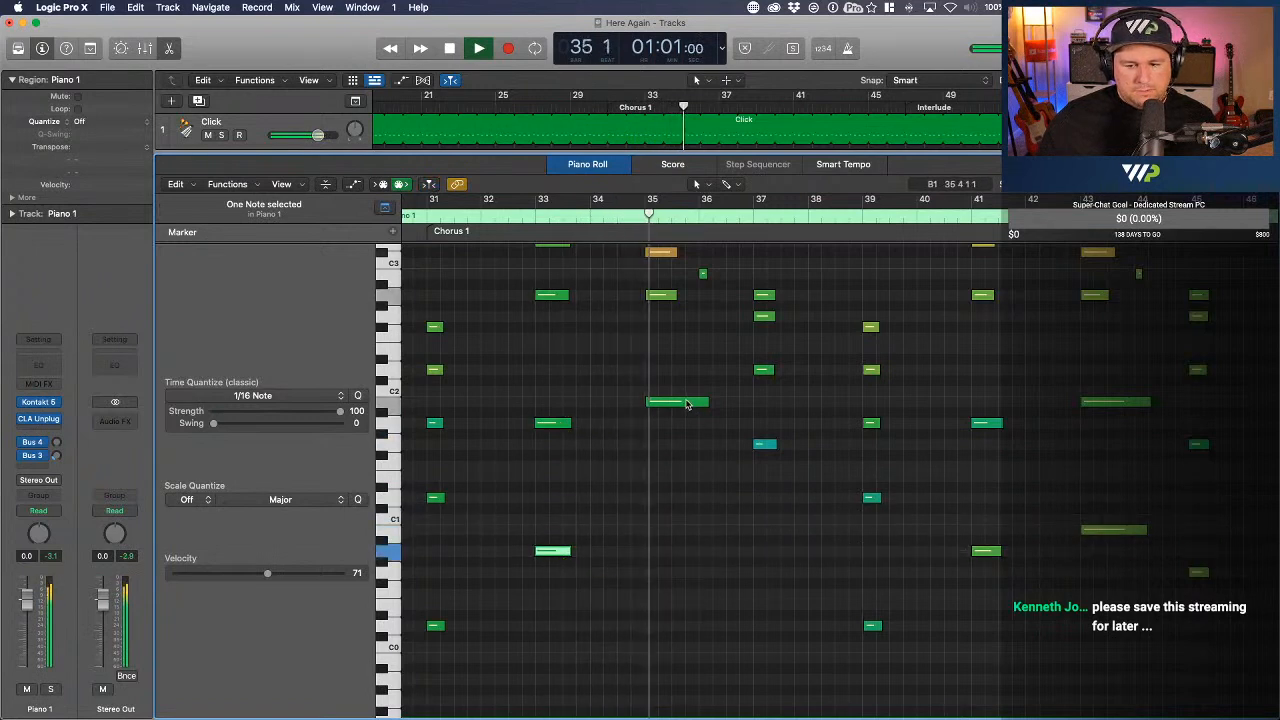
pyautogui.moveTo(685, 403); pyautogui.dragTo(689, 530)
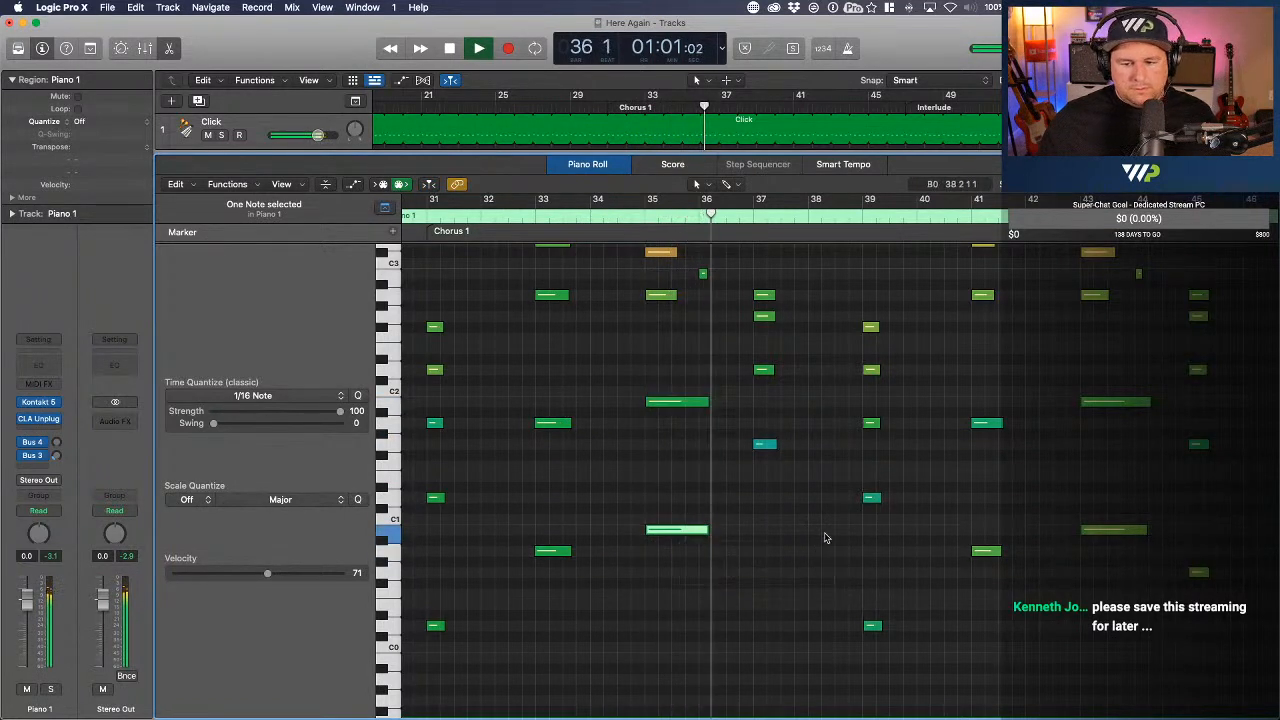
pyautogui.moveTo(687, 444); pyautogui.dragTo(688, 575)
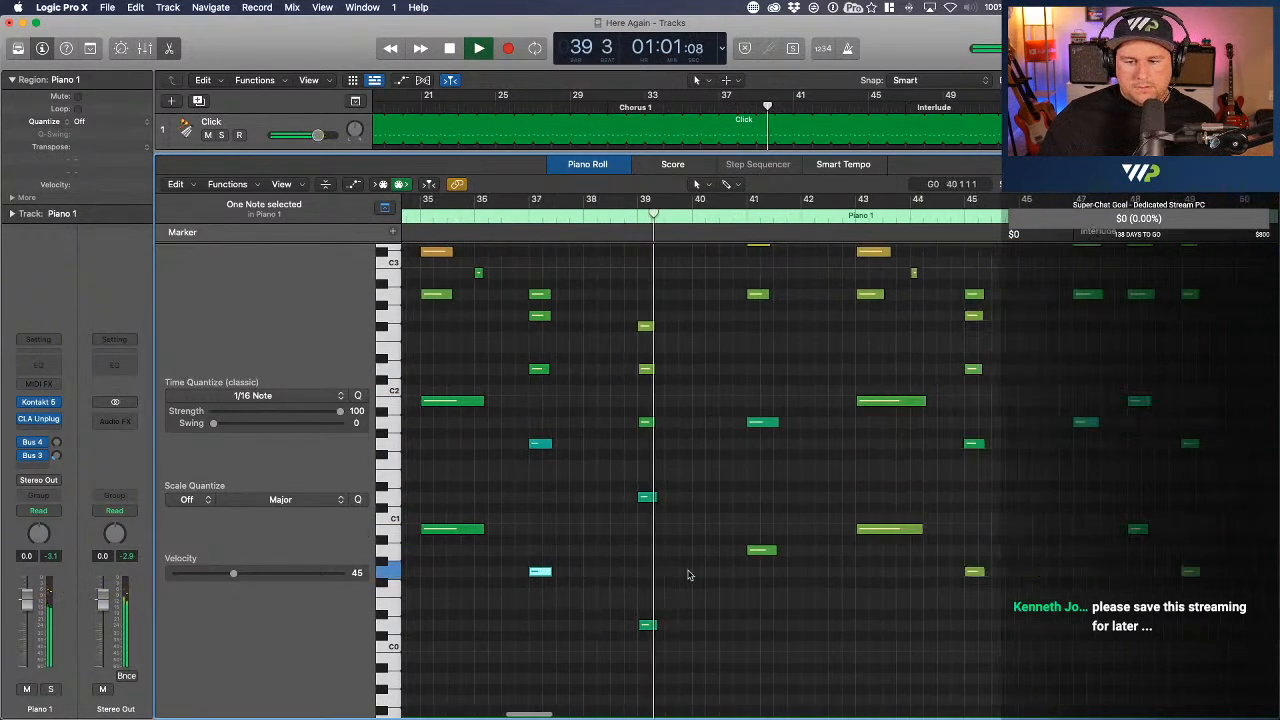
# - Copy the A1 note at the start of the Interlude, bar 47, down to A0 and close the Piano Roll
pyautogui.hscroll(1, 689, 575)
pyautogui.click(888, 443)
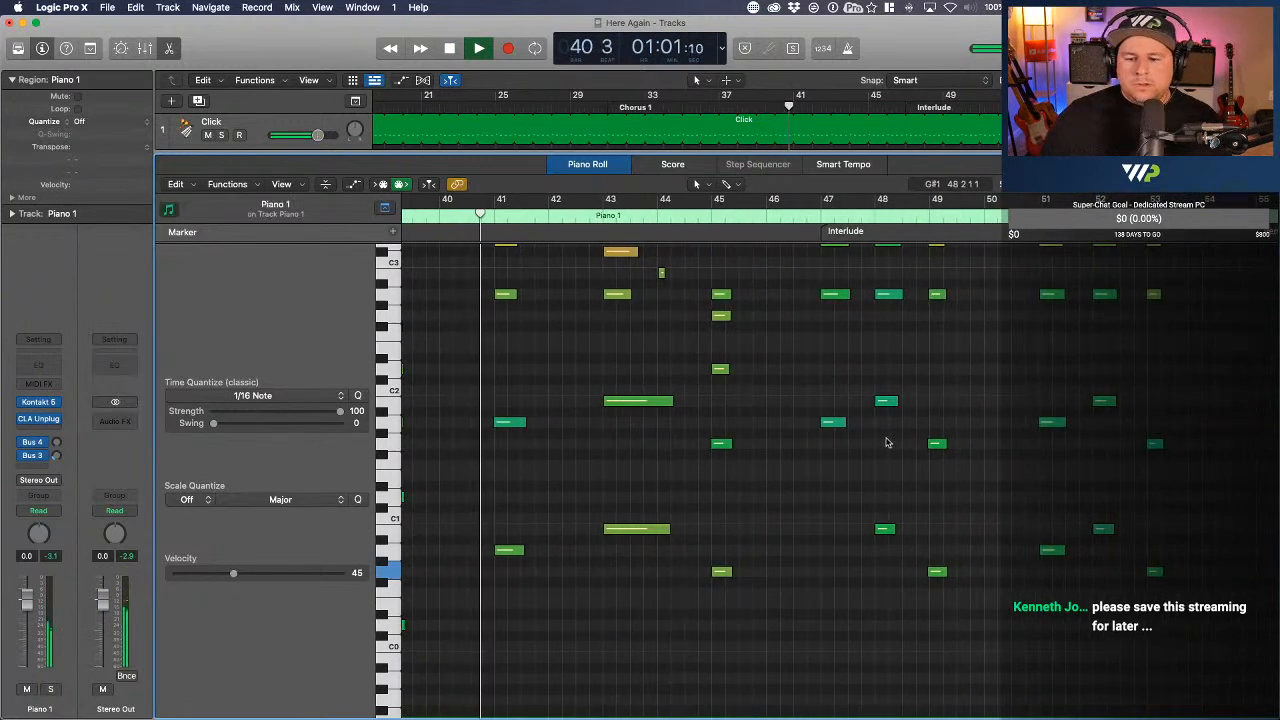
pyautogui.moveTo(833, 429); pyautogui.dragTo(834, 552)
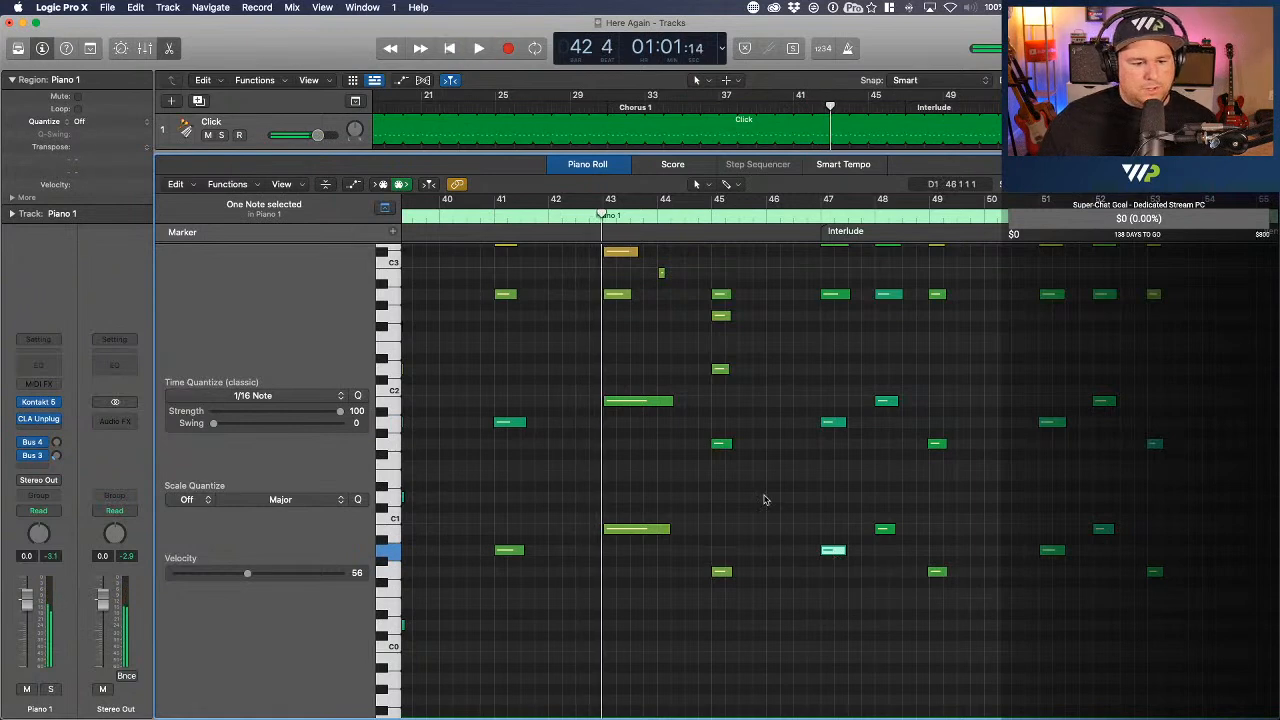
pyautogui.press('super+Left')
pyautogui.press('super+Left')
pyautogui.press('super+Left')
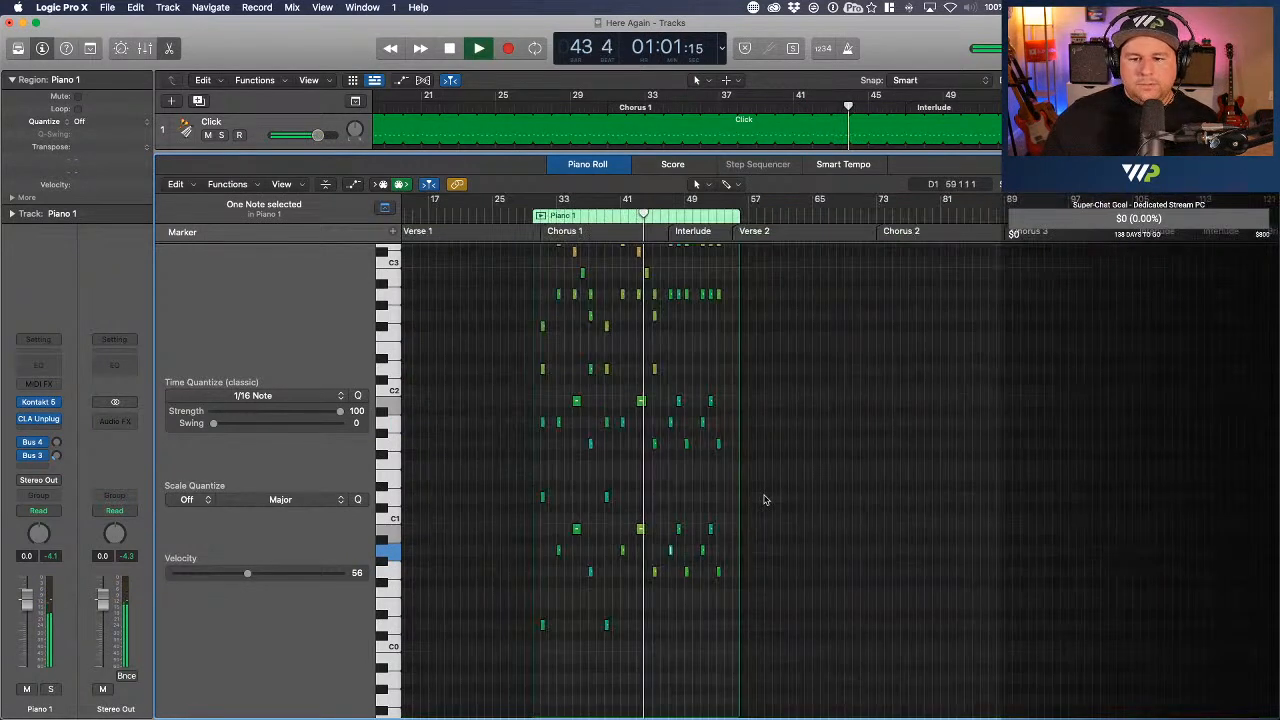
pyautogui.scroll(3, 764, 499)
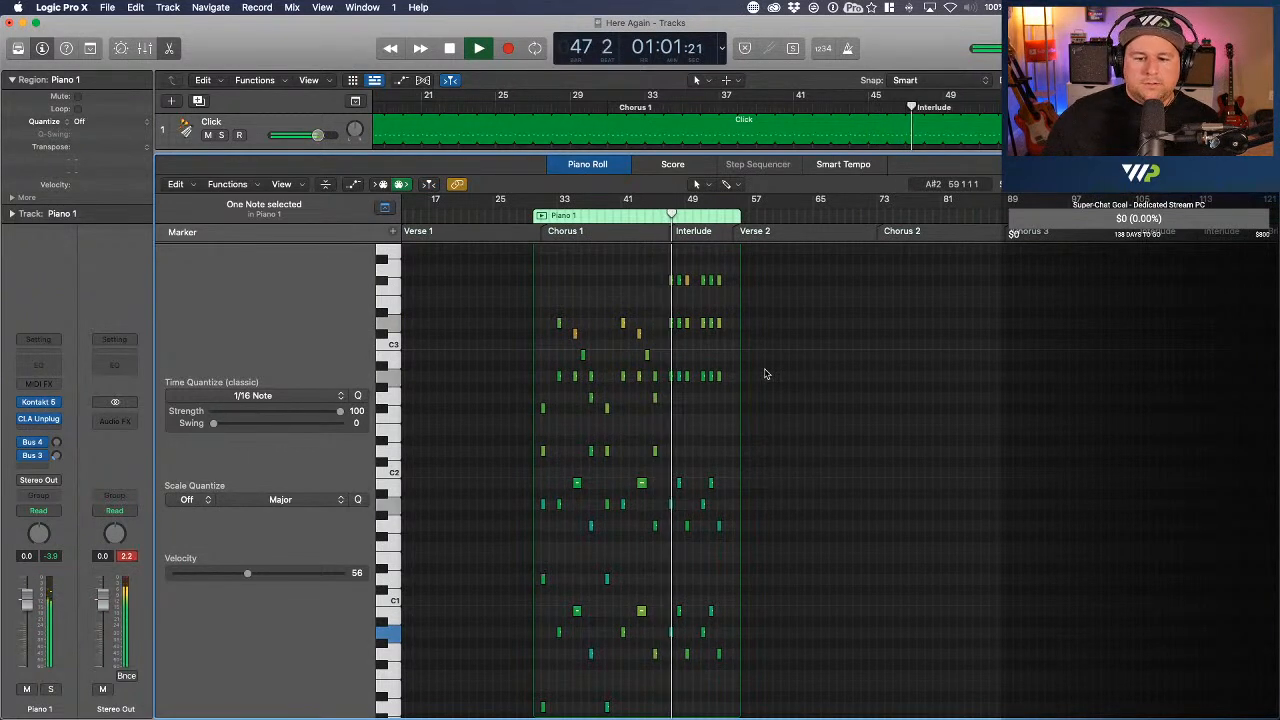
pyautogui.press('e')
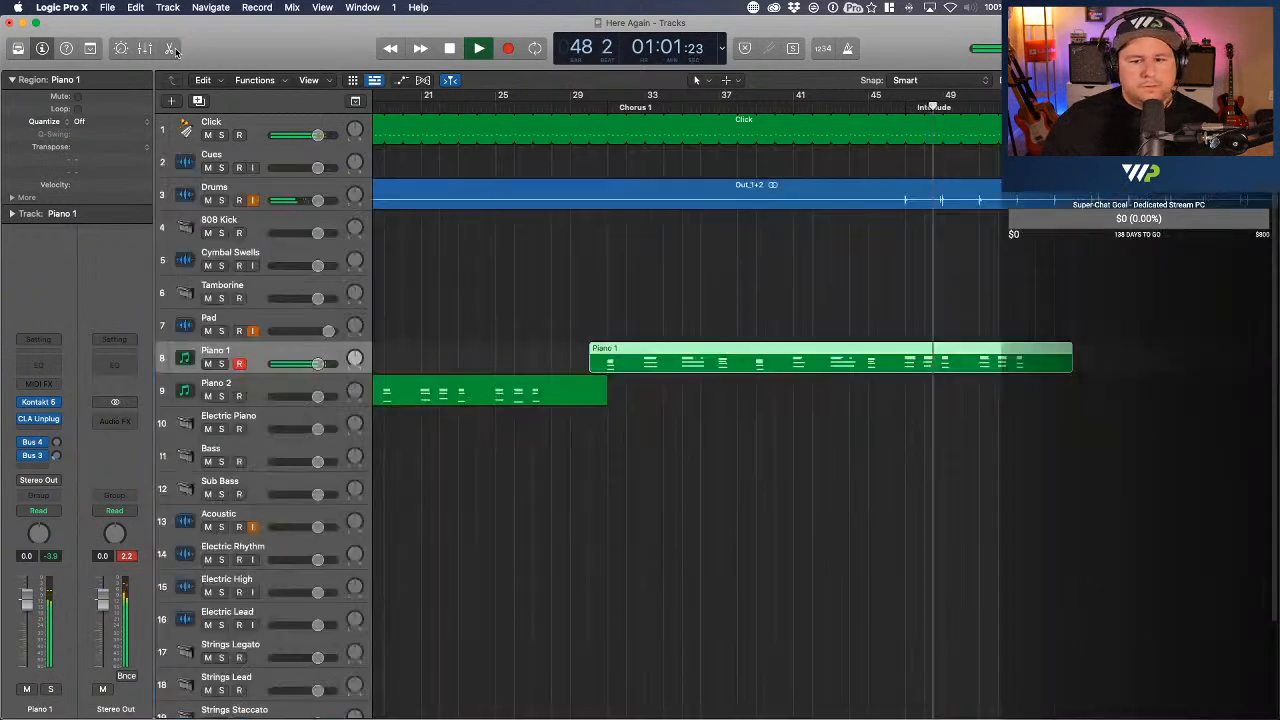
pyautogui.hscroll(10, 561, 411)
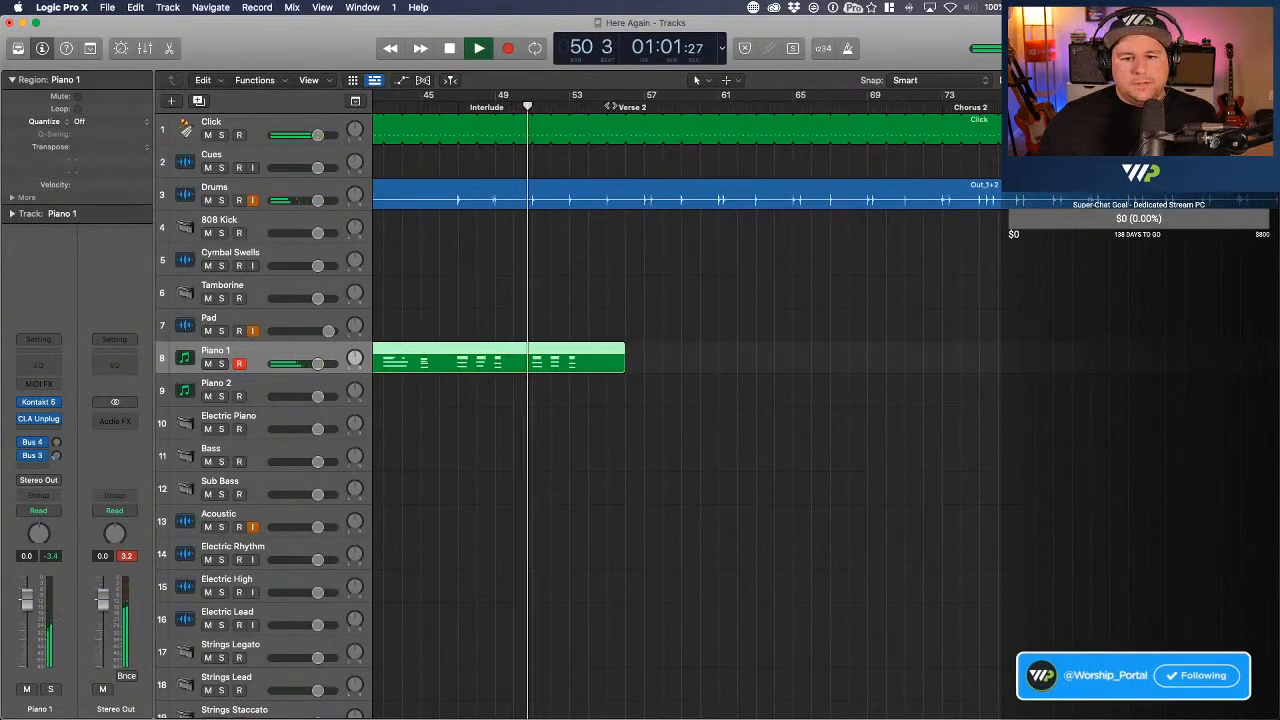
pyautogui.press('space')
pyautogui.click(592, 106)
pyautogui.moveTo(592, 106); pyautogui.dragTo(570, 106)
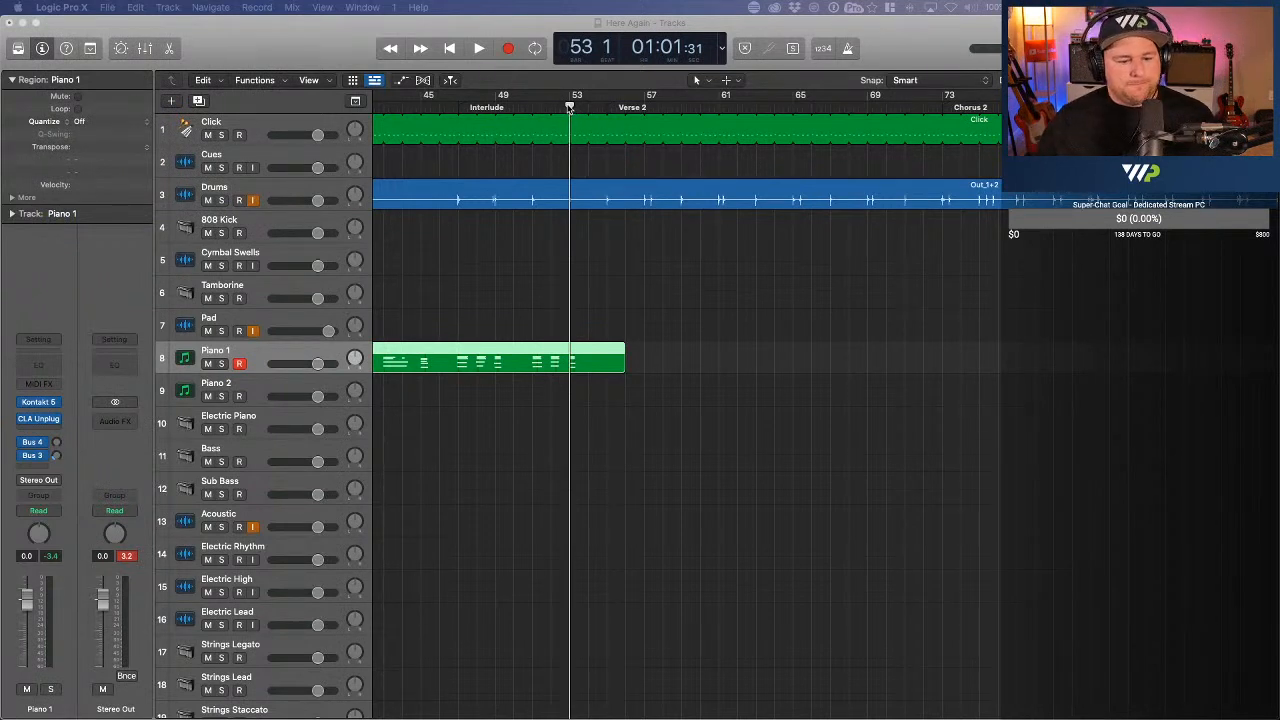
pyautogui.click(506, 49)
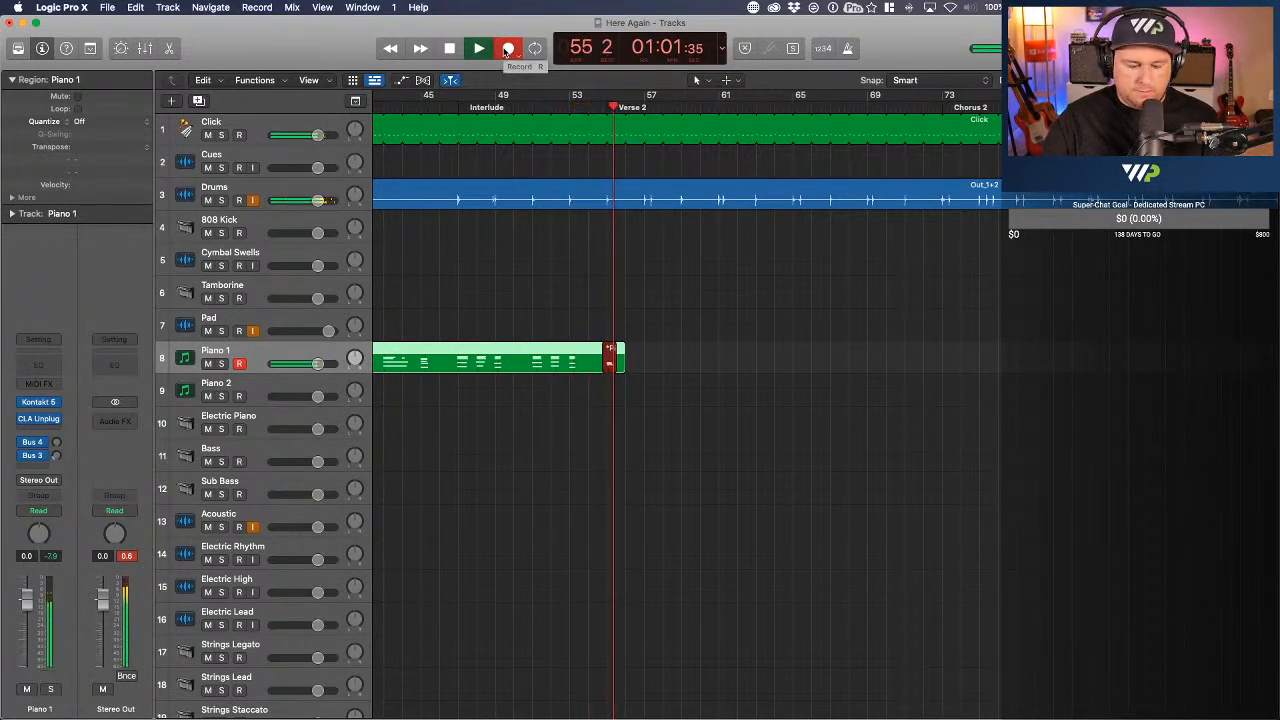
pyautogui.press('space')
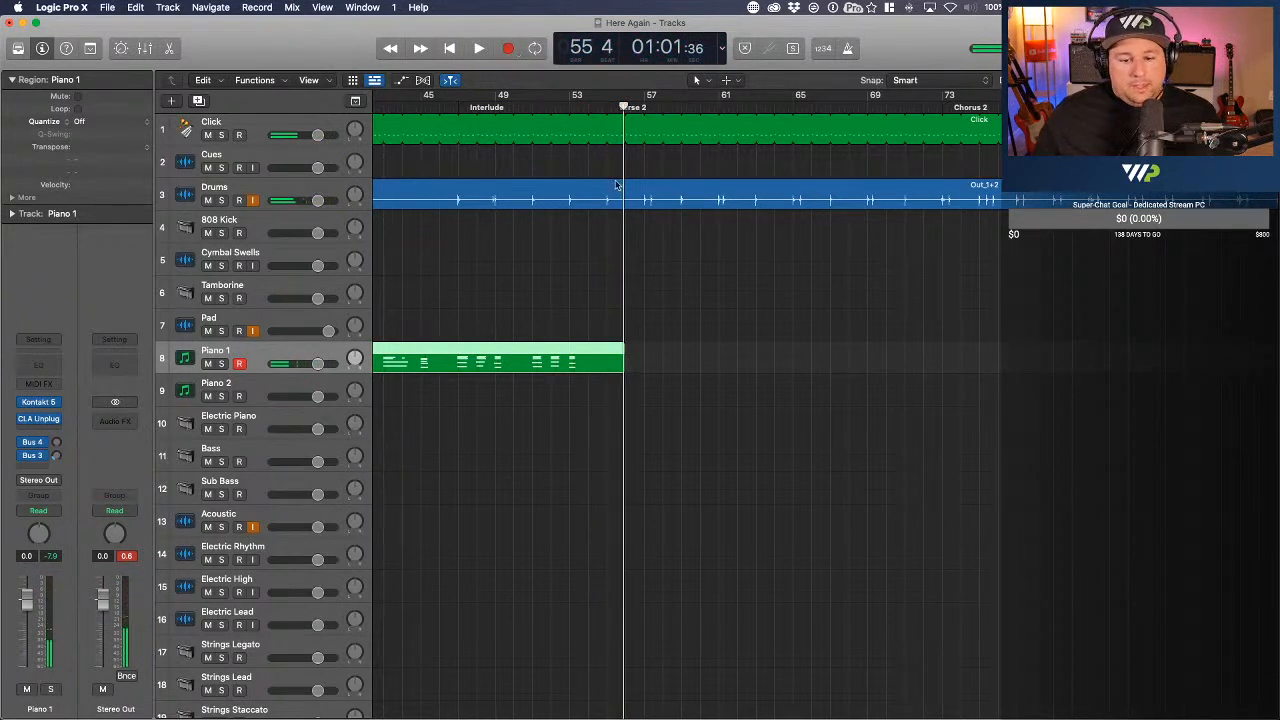
# - Select the Piano 2 track for the Verse 2 part, discarding the first take there and returning the playhead to bar 53
pyautogui.moveTo(623, 106); pyautogui.dragTo(569, 105)
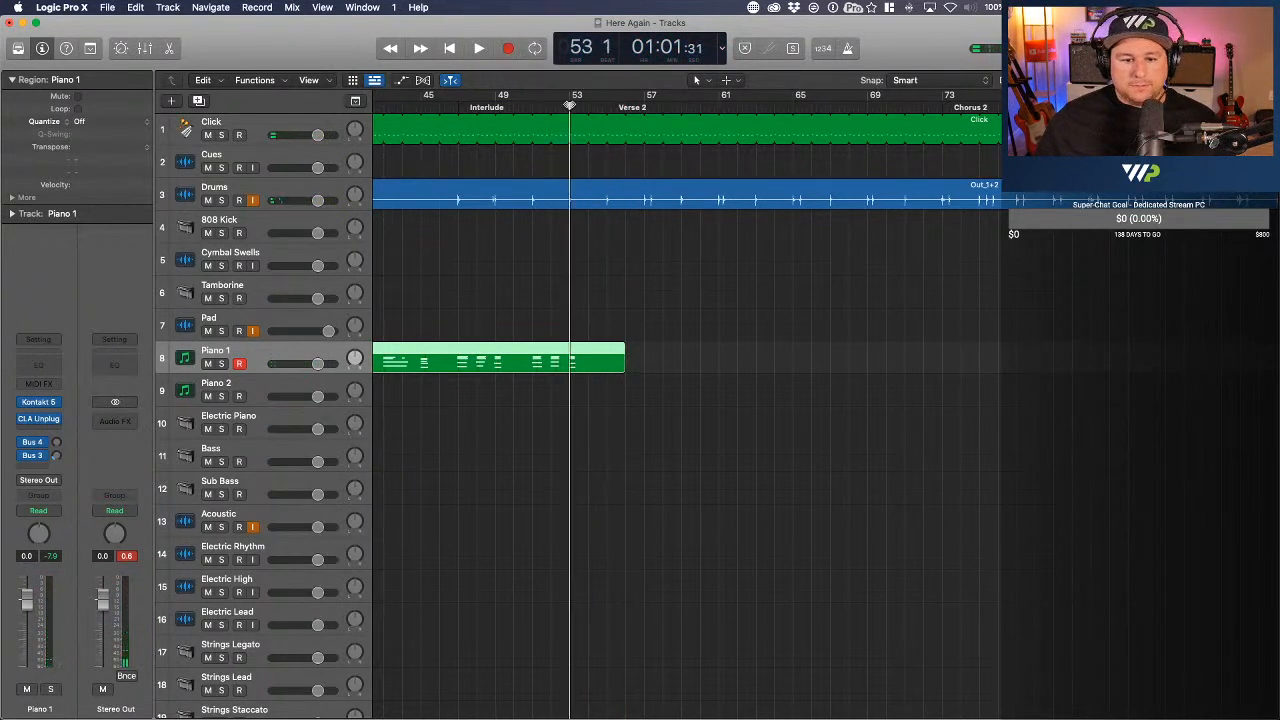
pyautogui.click(252, 390)
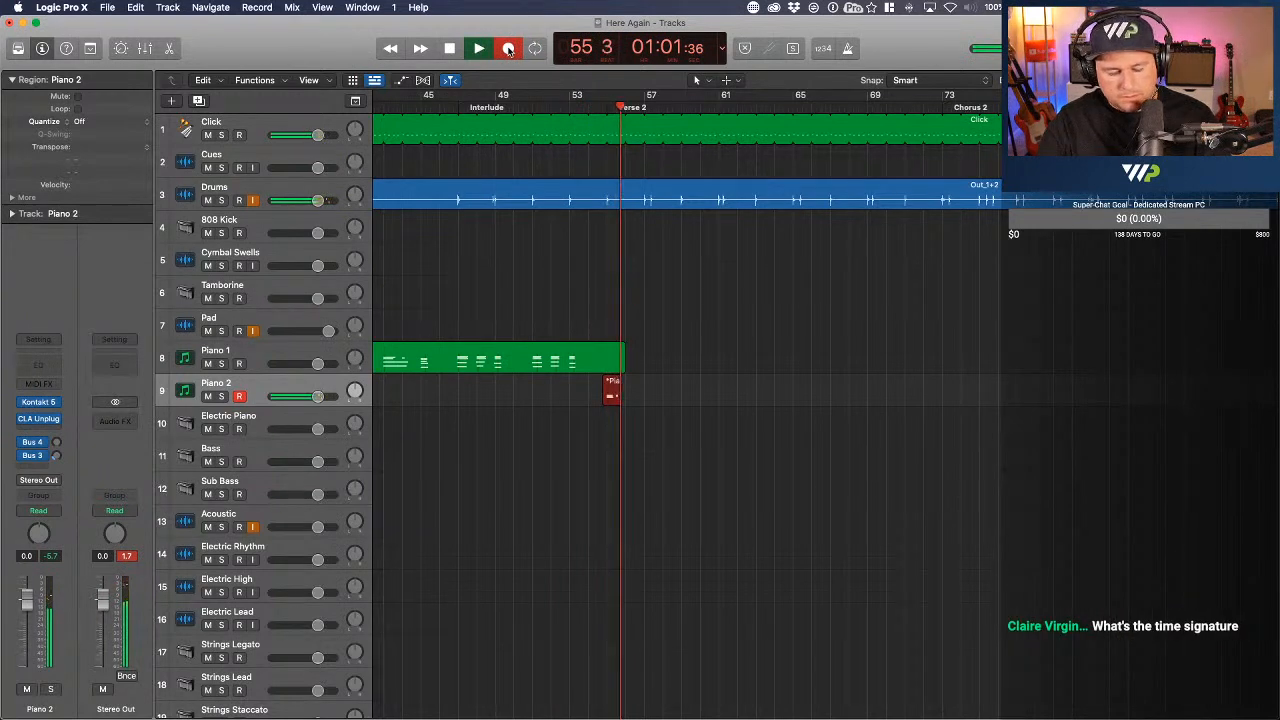
pyautogui.press('space')
pyautogui.press('Delete')
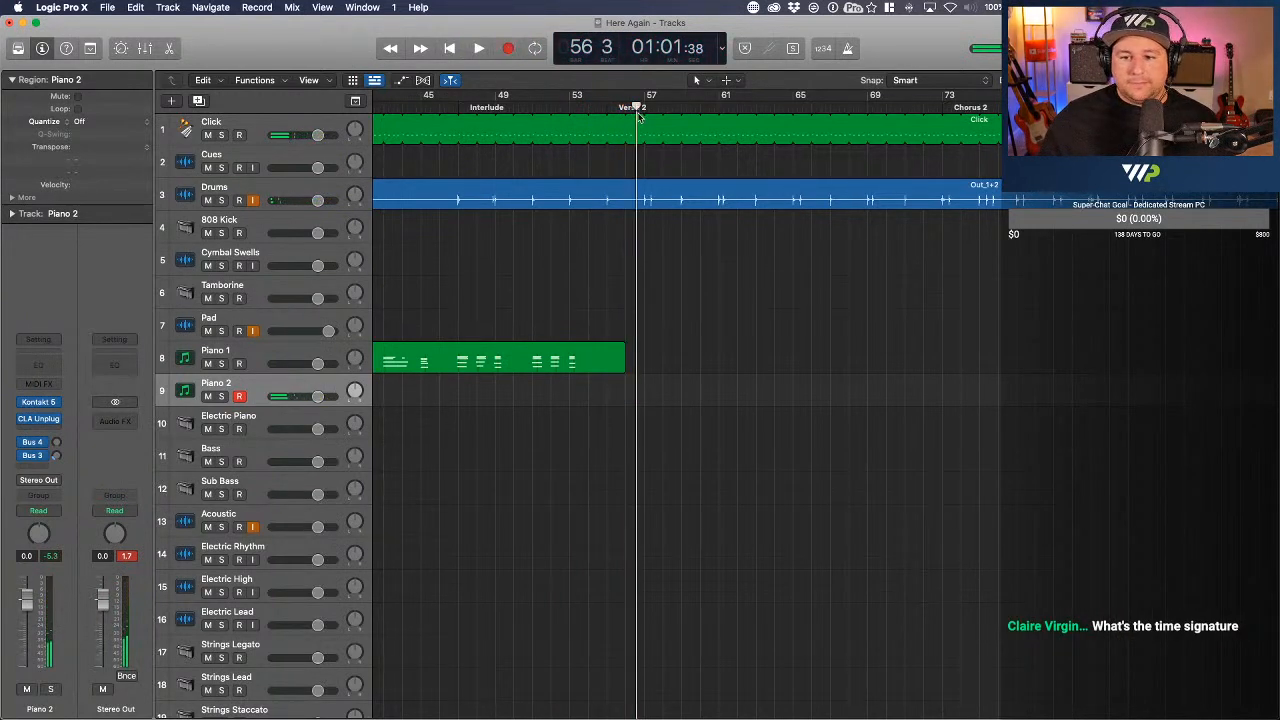
pyautogui.click(570, 108)
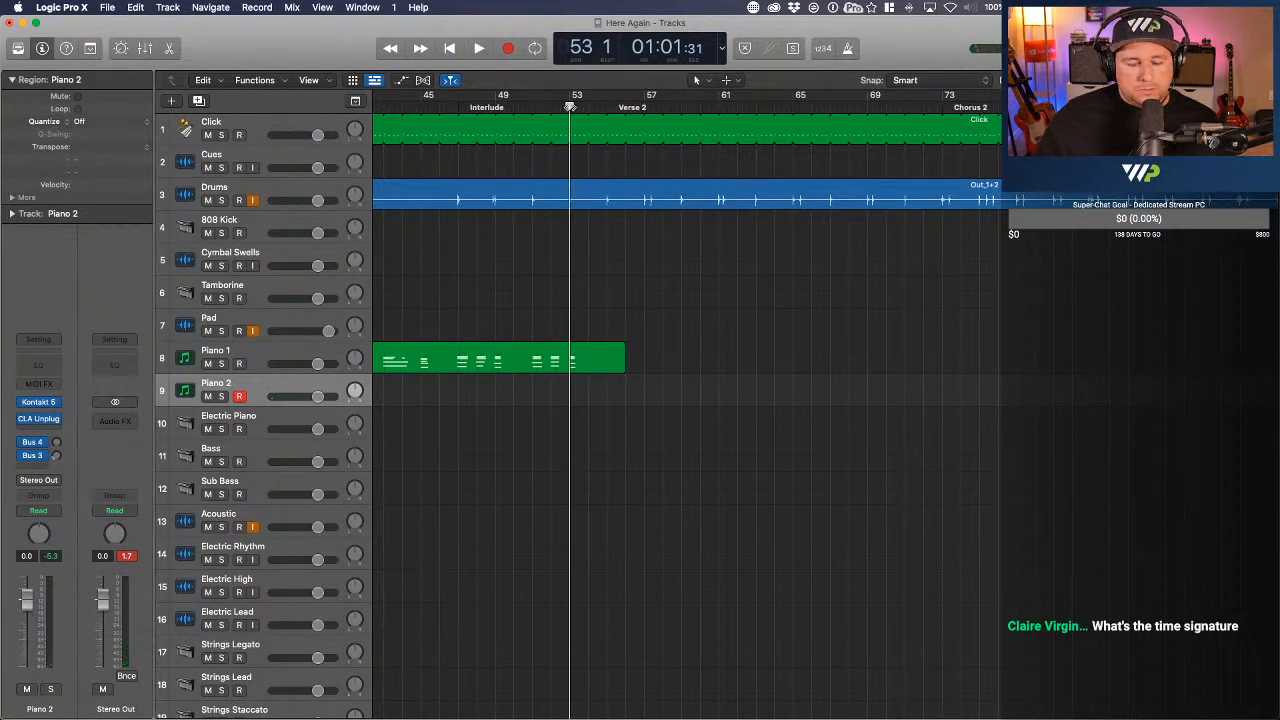
# - Check the project's time signature with the Beats & Project (Large) display, then restore the Beats & Time display
pyautogui.click(722, 48)
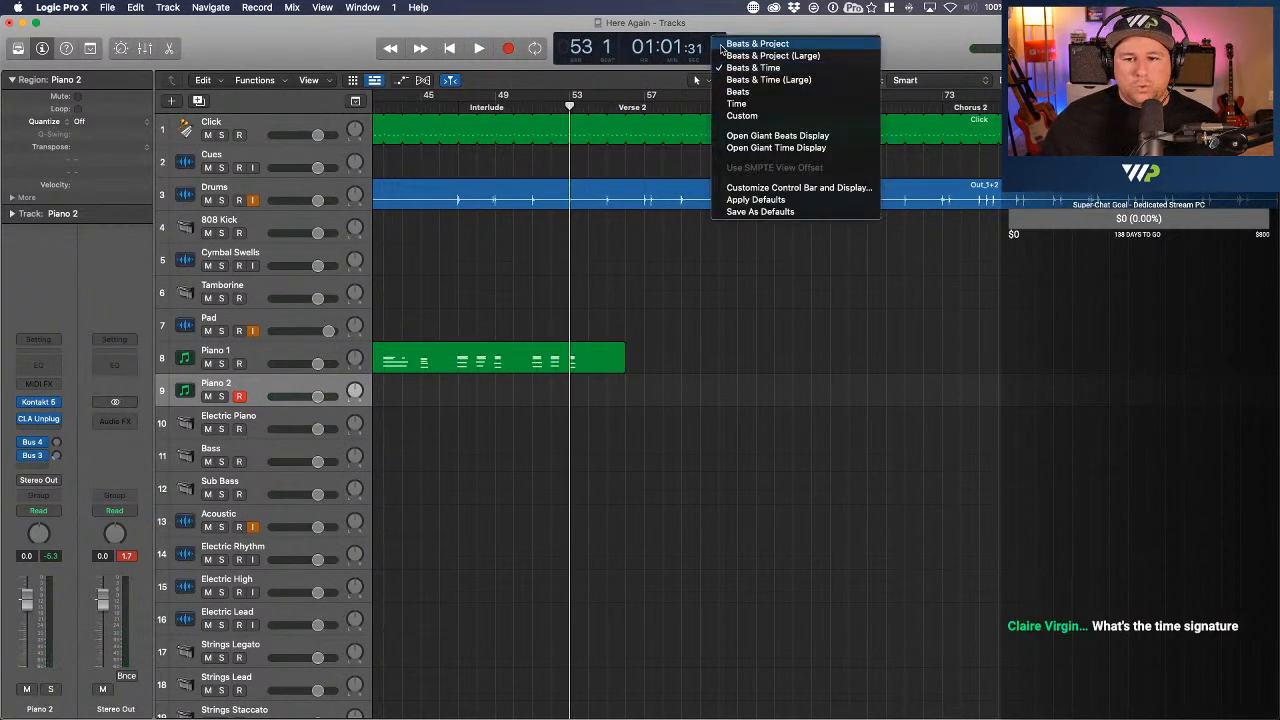
pyautogui.click(730, 56)
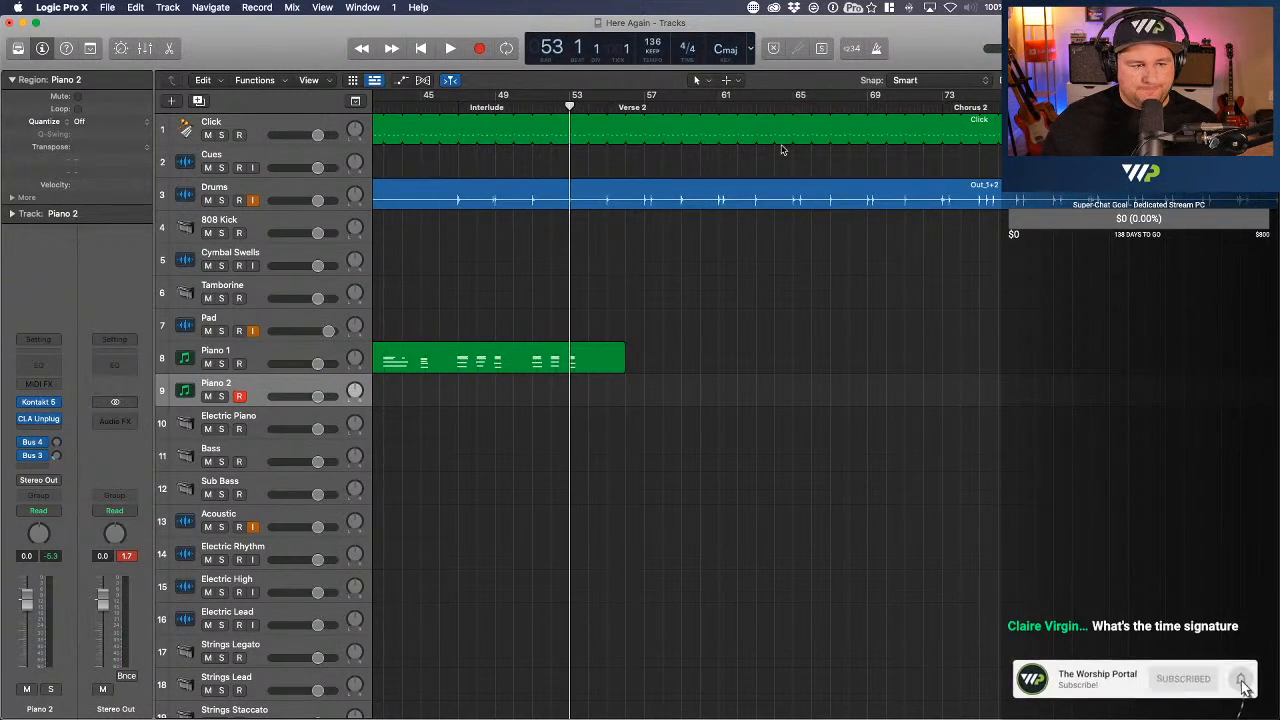
pyautogui.click(750, 48)
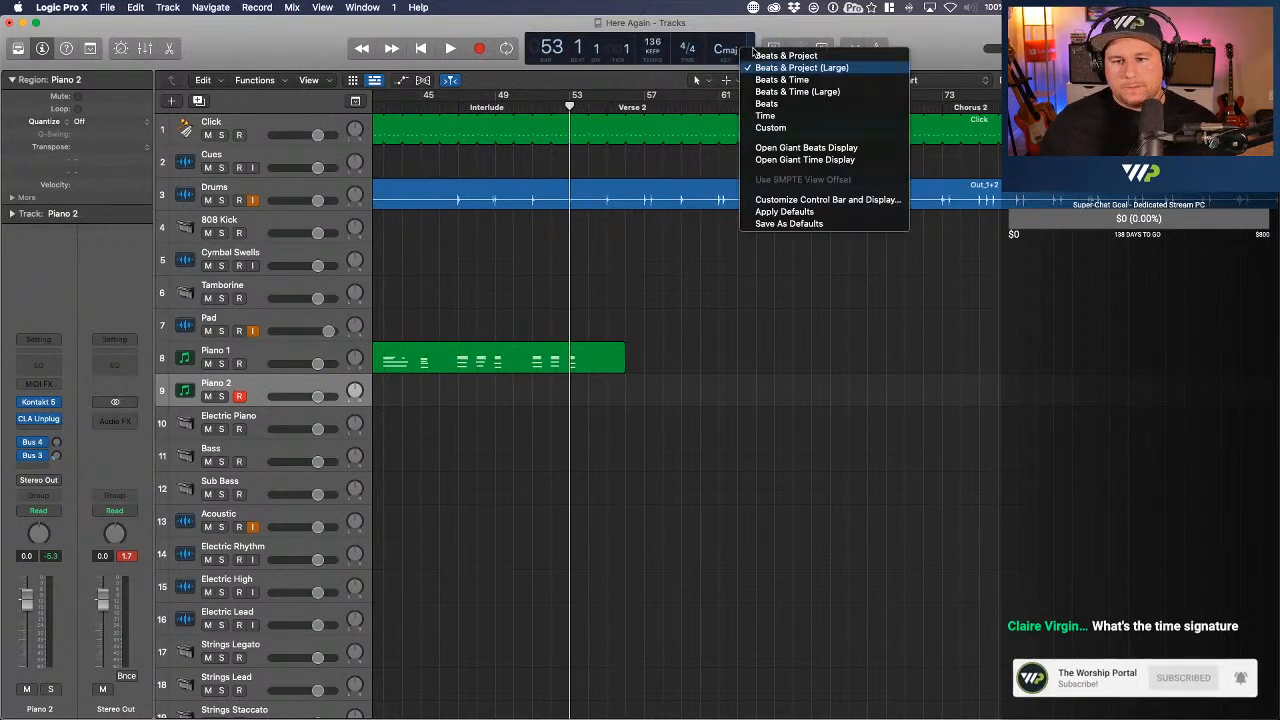
pyautogui.click(790, 88)
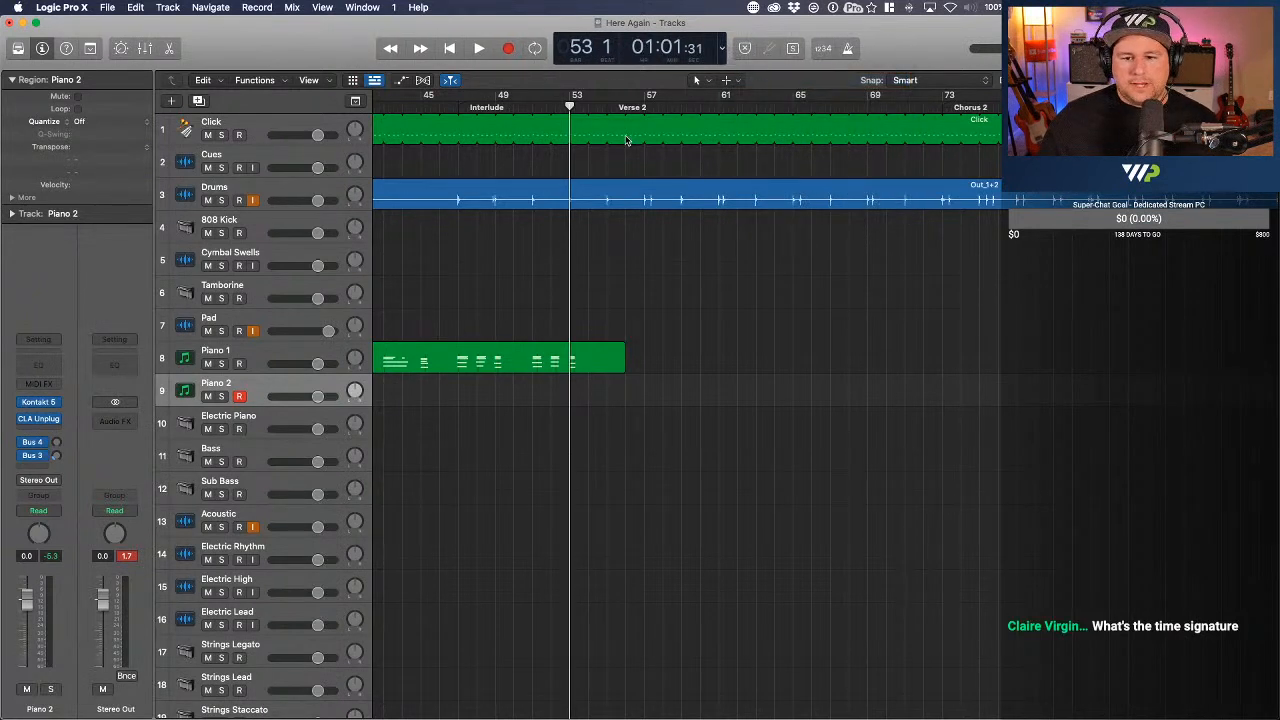
pyautogui.click(508, 49)
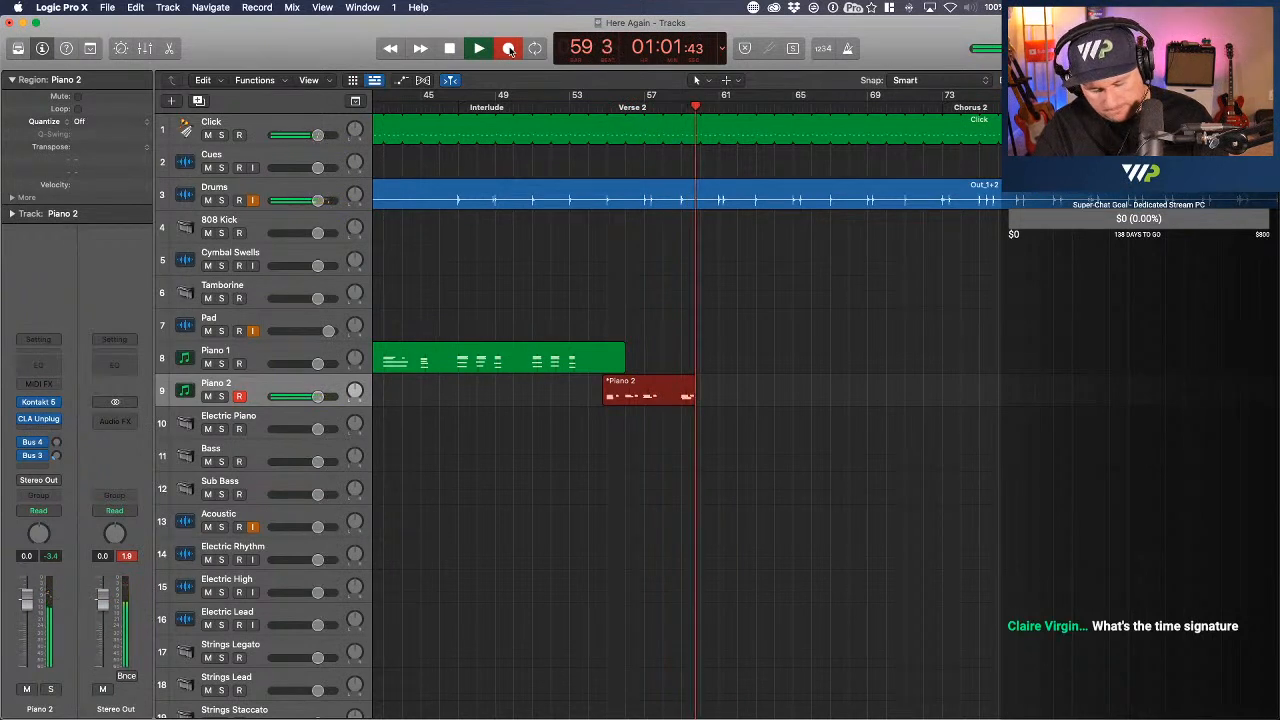
pyautogui.press('space')
pyautogui.press('Delete')
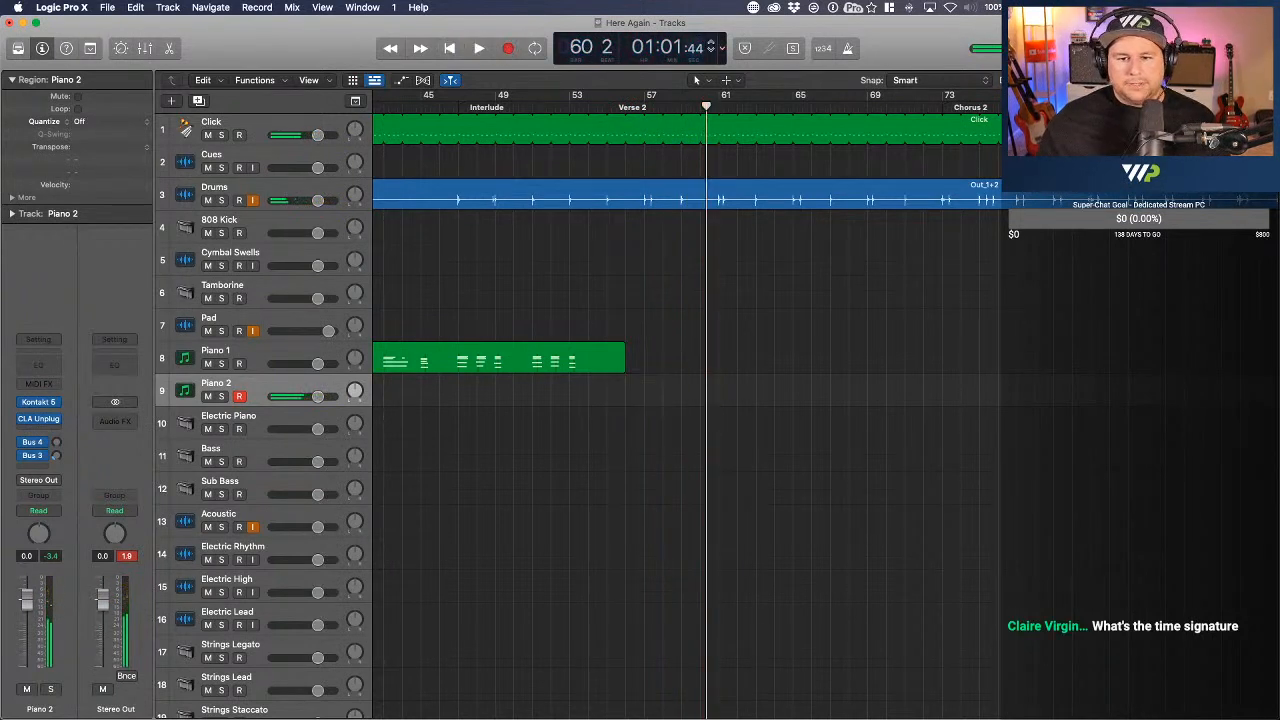
pyautogui.click(573, 102)
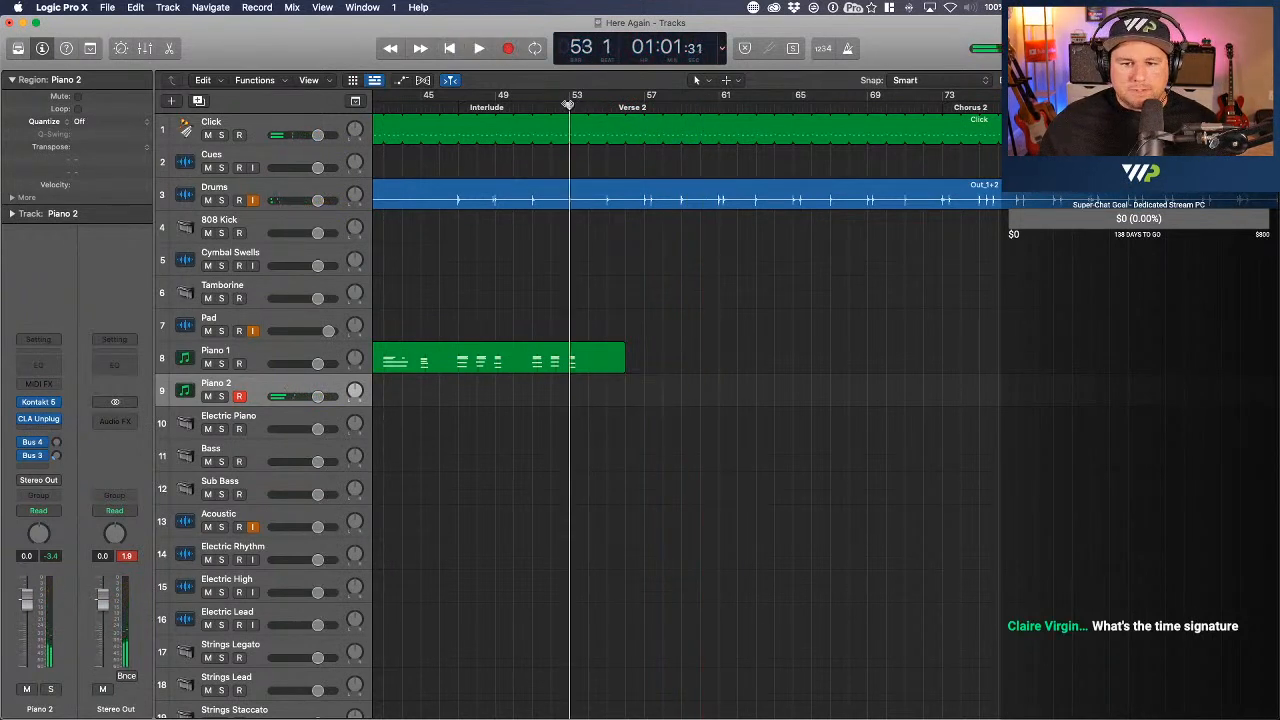
# - Record the Verse 2 piano part on the Piano 2 track, starting from bar 53 and stopping at bar 74
pyautogui.click(508, 48)
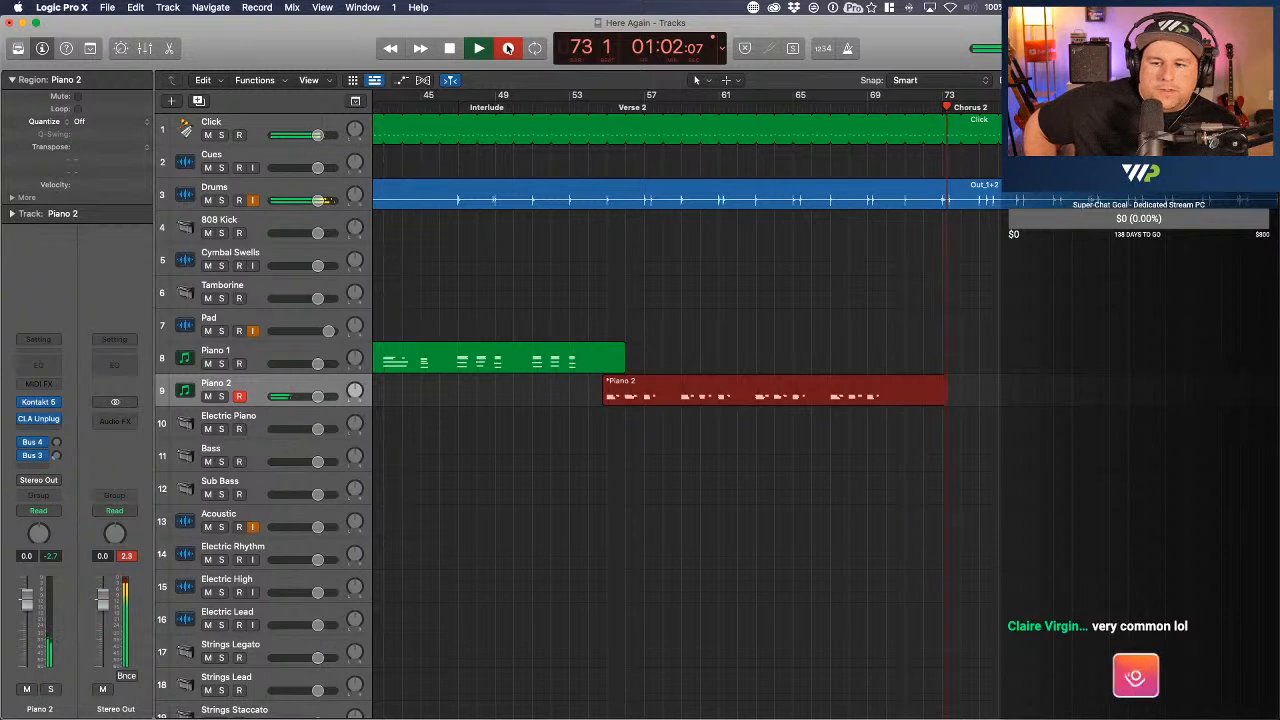
pyautogui.click(508, 48)
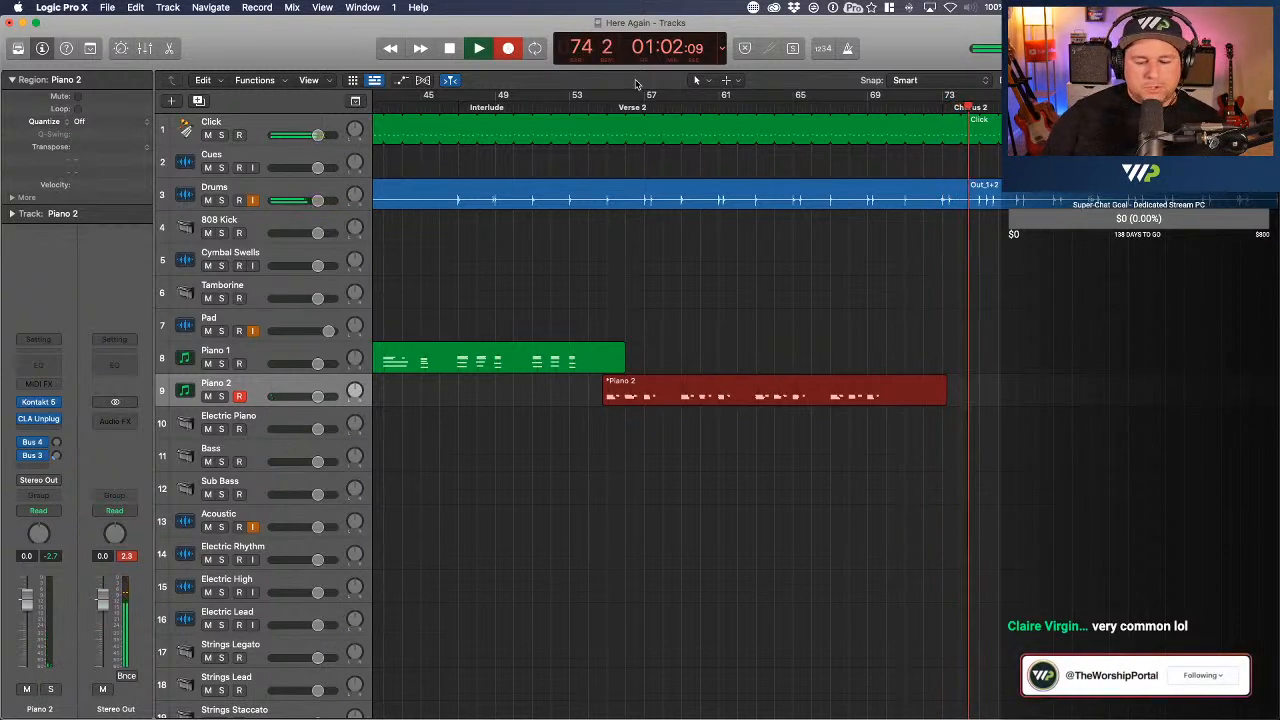
pyautogui.press('space')
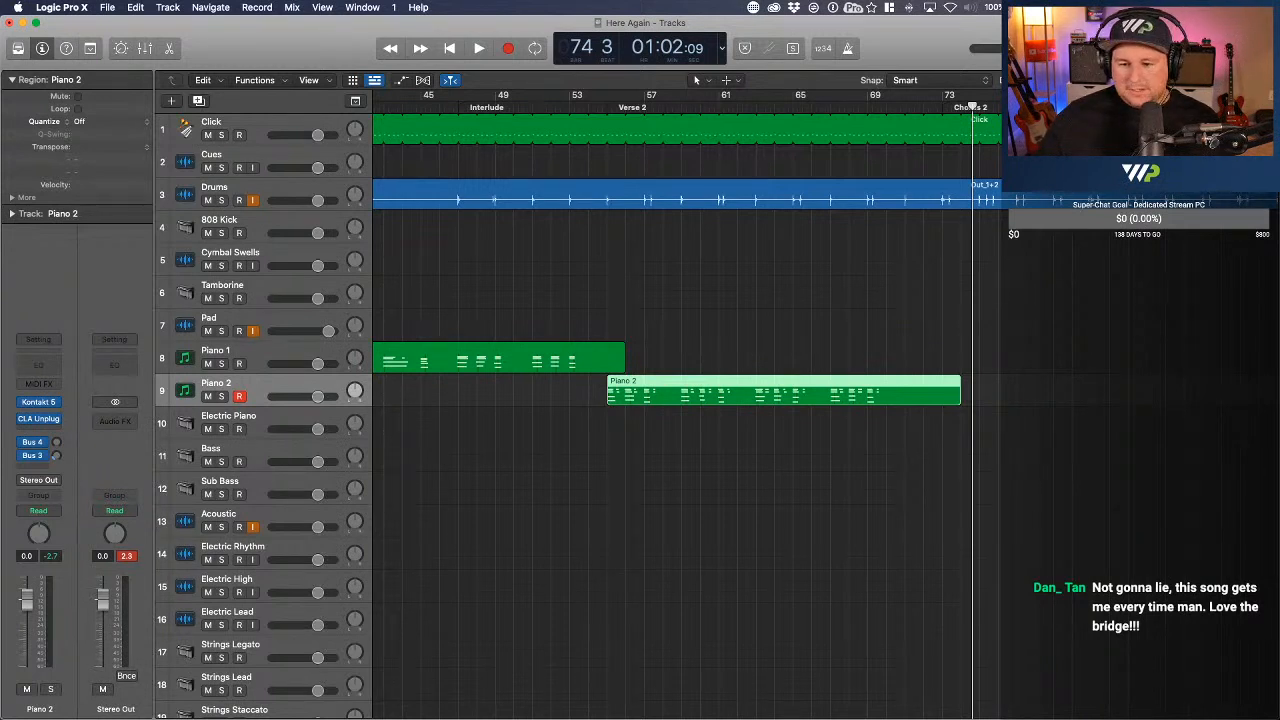
# - Record the Chorus 2 and Chorus 3 piano part on the Piano 1 track, starting from bar 71 and stopping at bar 105
pyautogui.moveTo(935, 110); pyautogui.dragTo(905, 108)
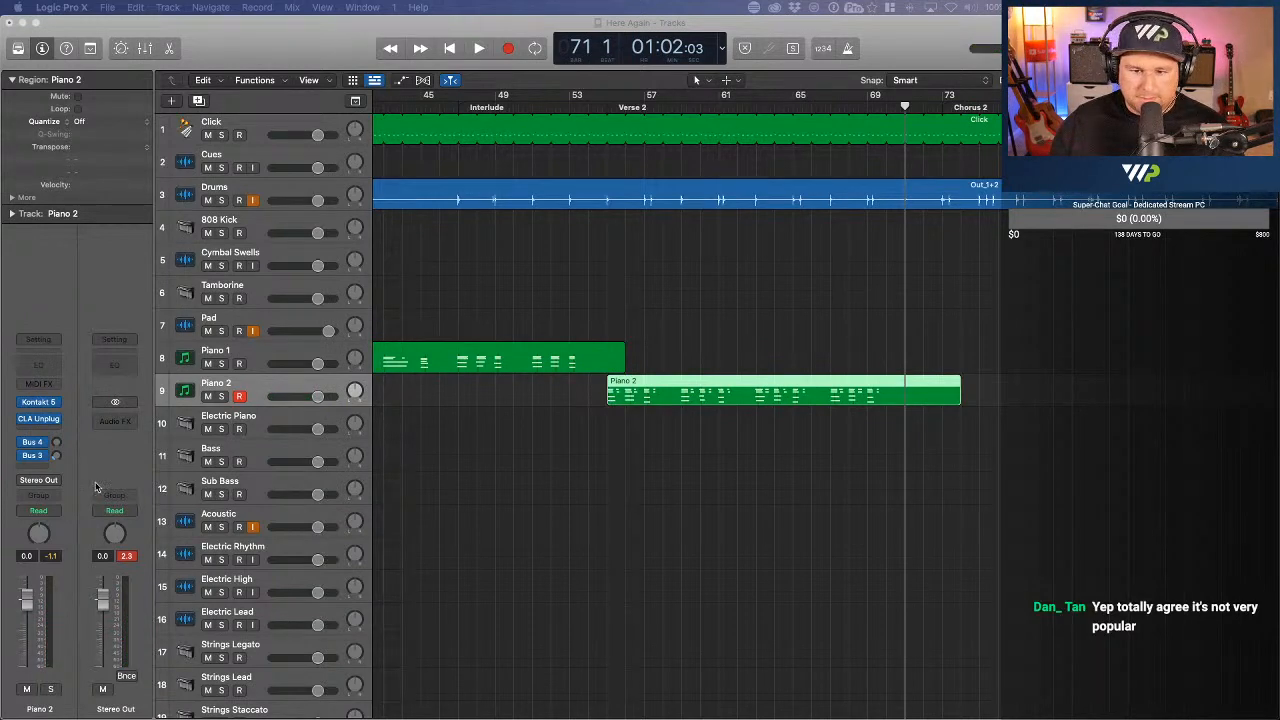
pyautogui.hscroll(10, 623, 469)
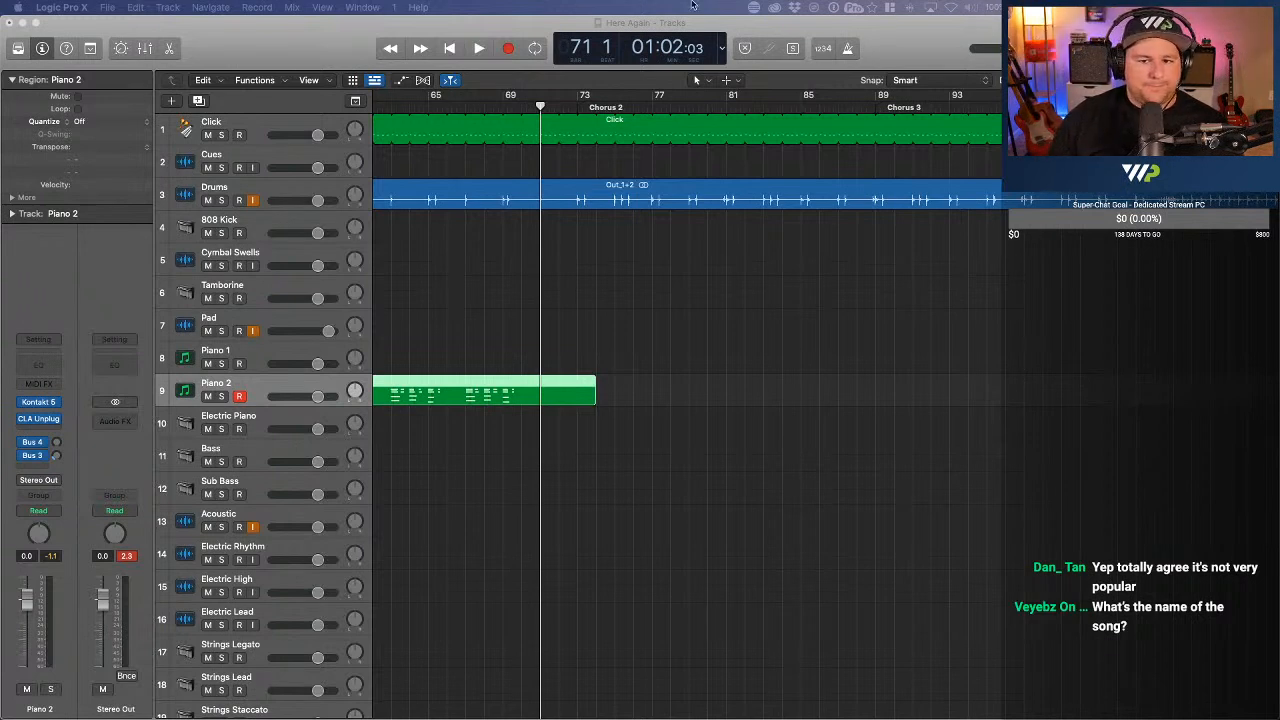
pyautogui.click(794, 329)
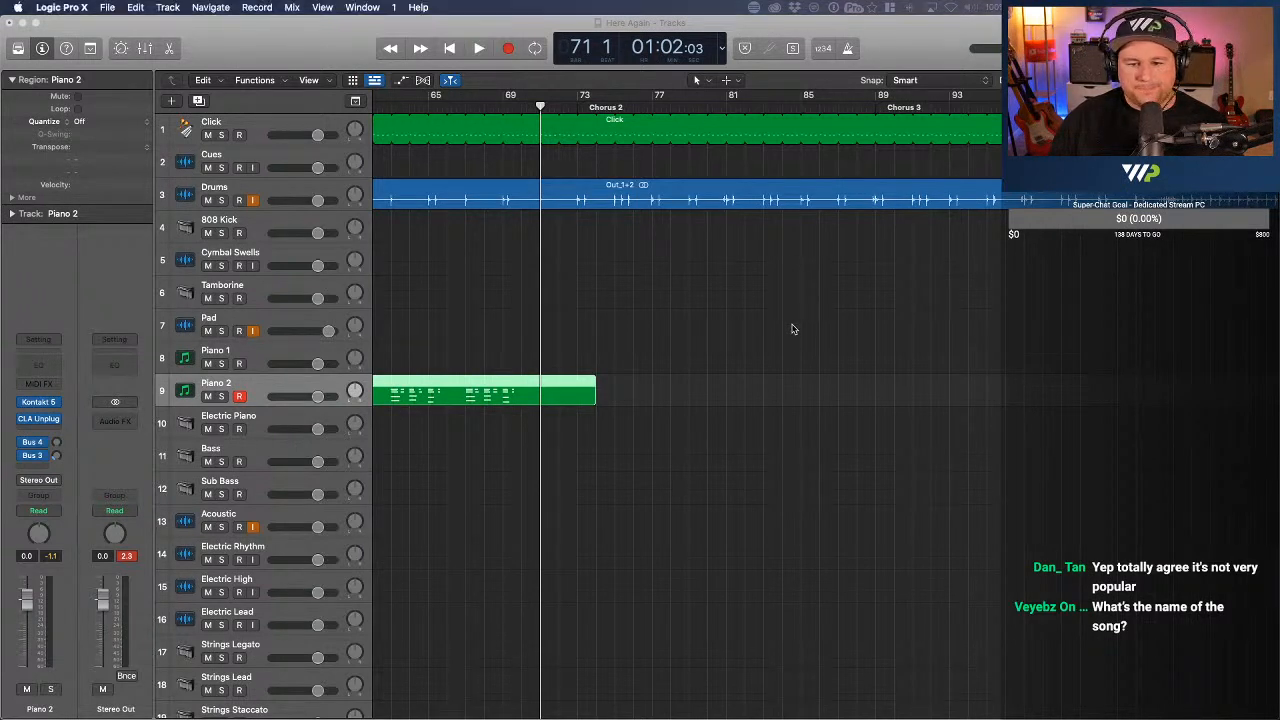
pyautogui.click(794, 329)
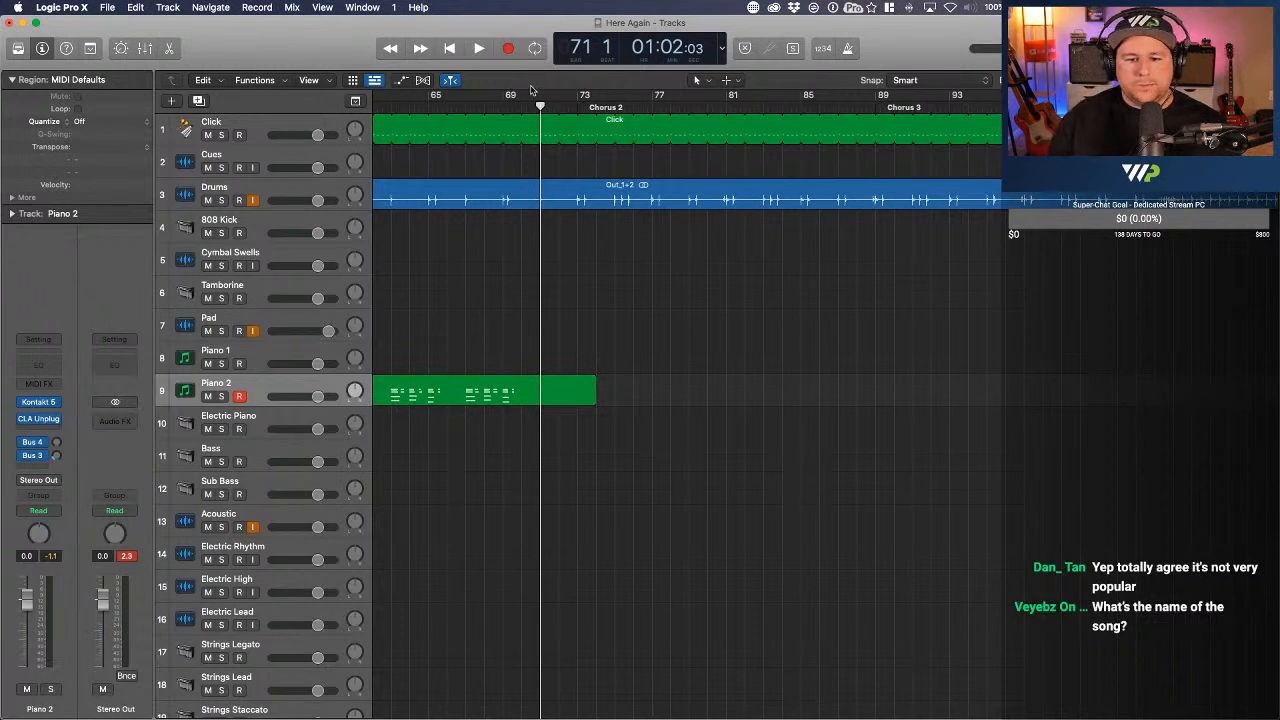
pyautogui.click(269, 348)
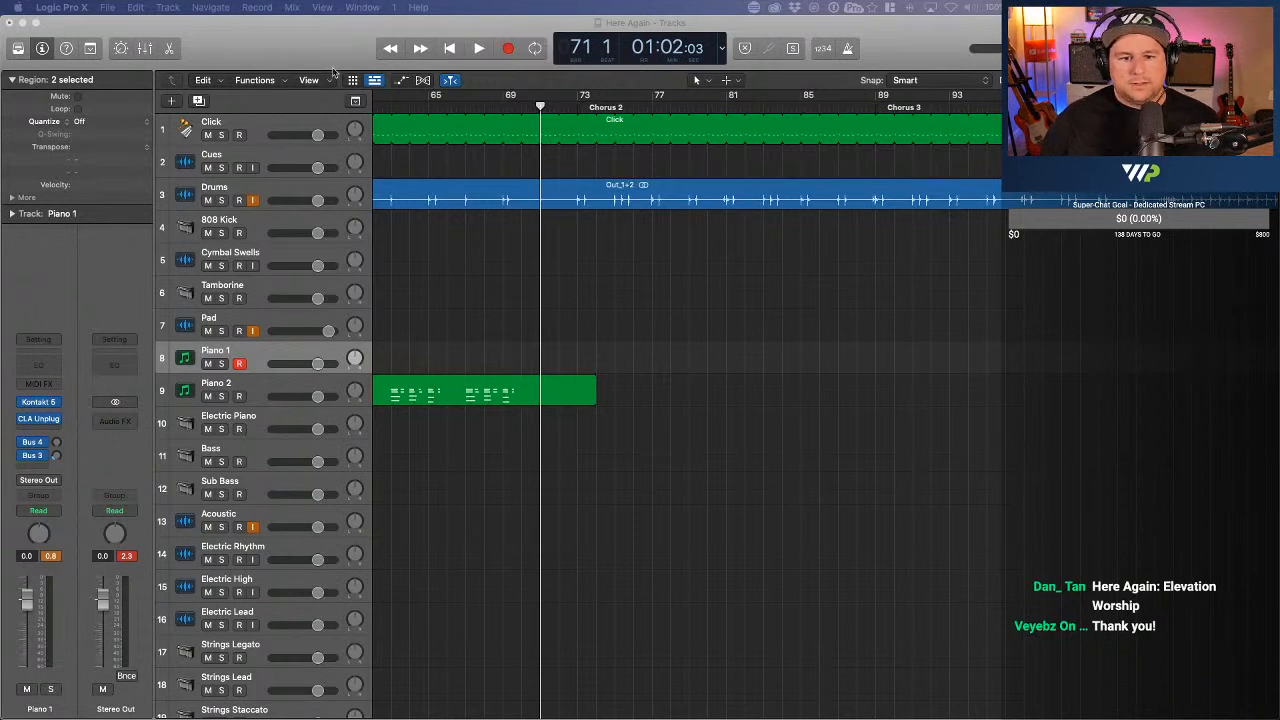
pyautogui.click(445, 24)
pyautogui.click(508, 48)
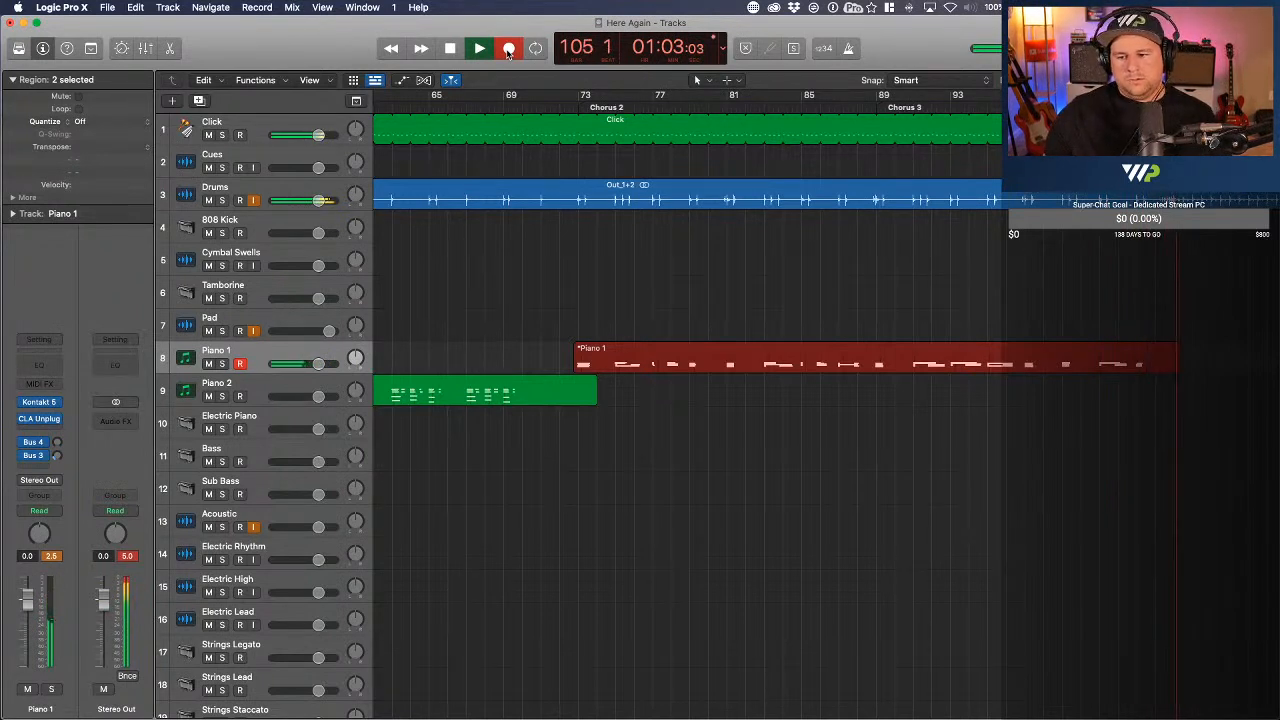
pyautogui.press('space')
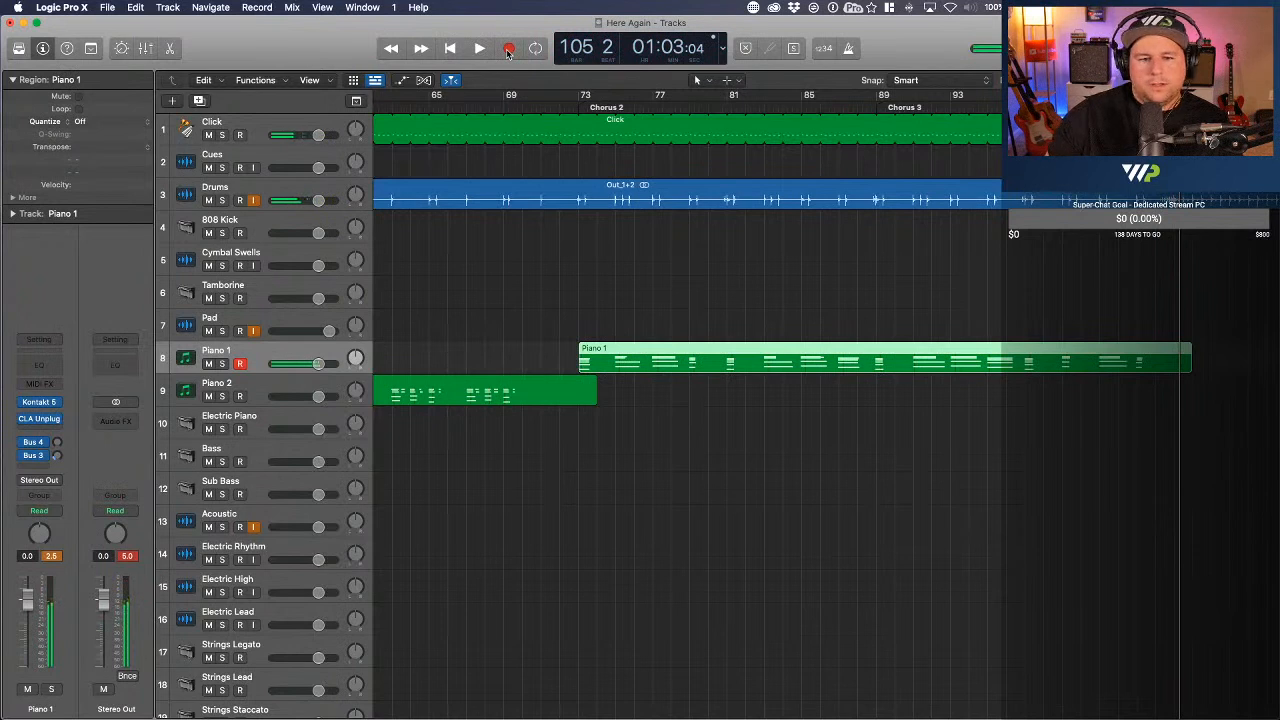
# - Raise the Click track's volume slightly and place the playhead at bar 103, two bars before the Interlude
pyautogui.moveTo(318, 135); pyautogui.dragTo(325, 135)
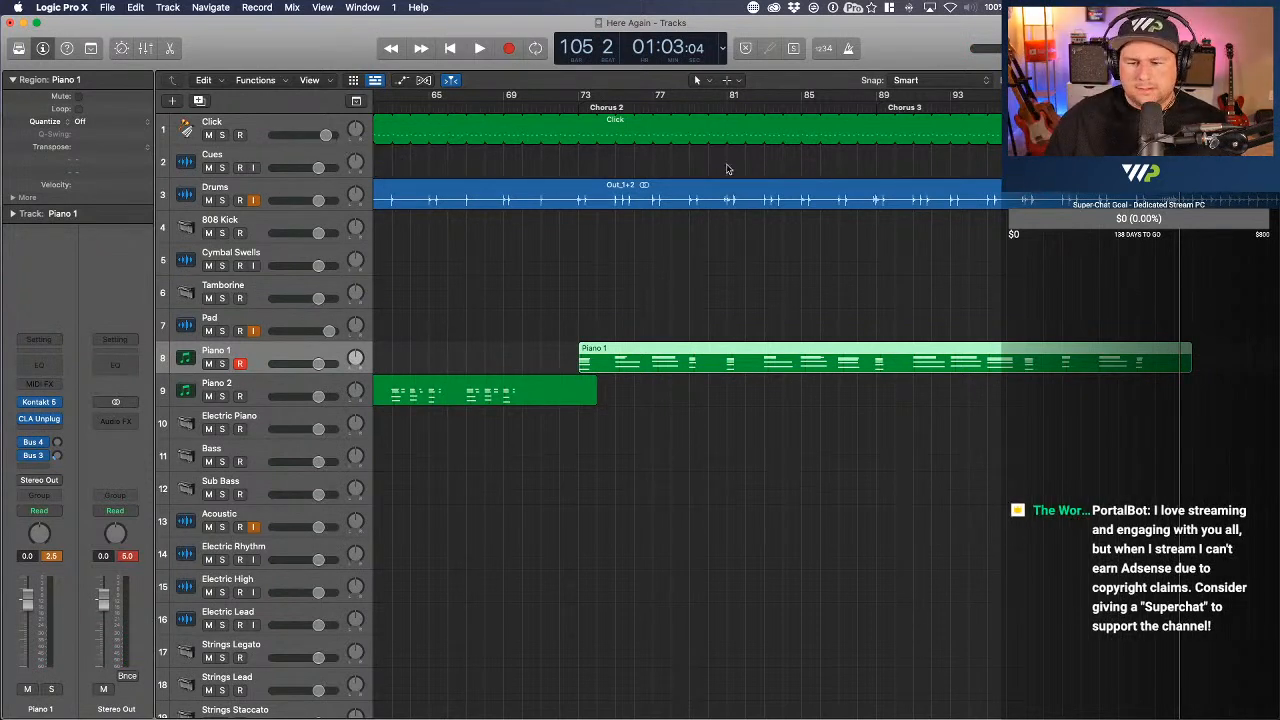
pyautogui.hscroll(5, 770, 368)
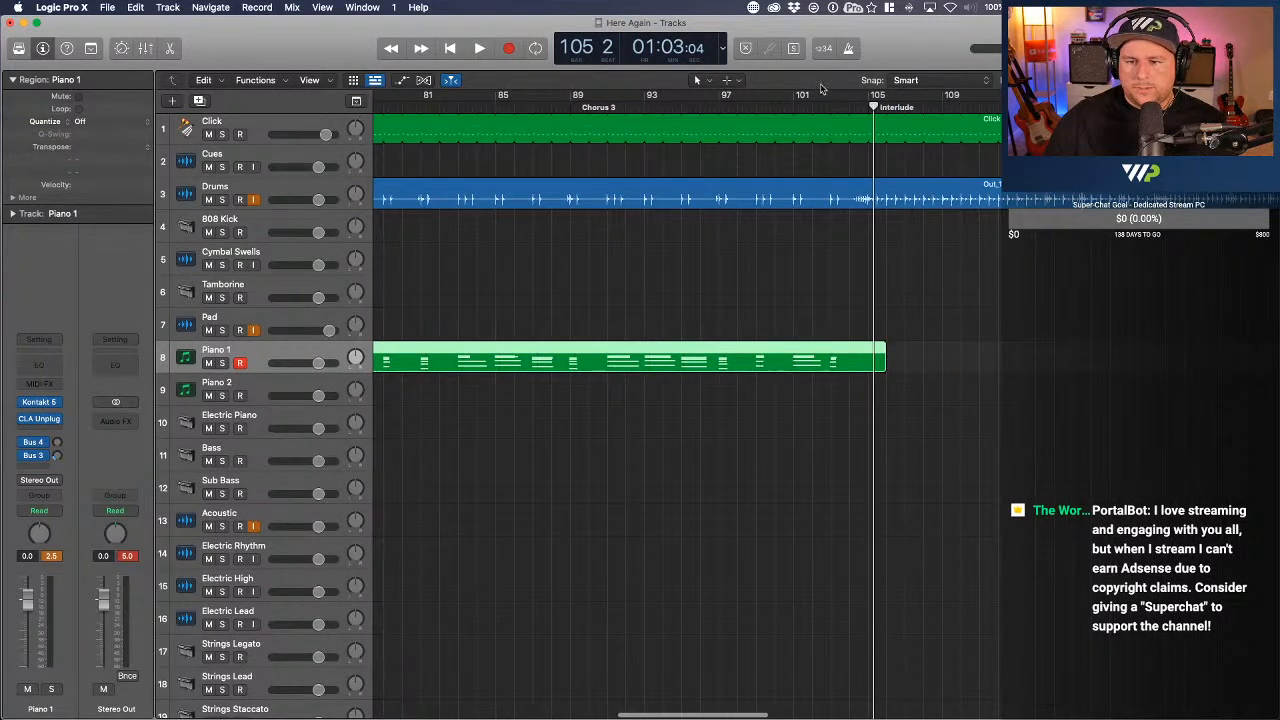
pyautogui.hscroll(4, 820, 89)
pyautogui.moveTo(640, 106); pyautogui.dragTo(599, 106)
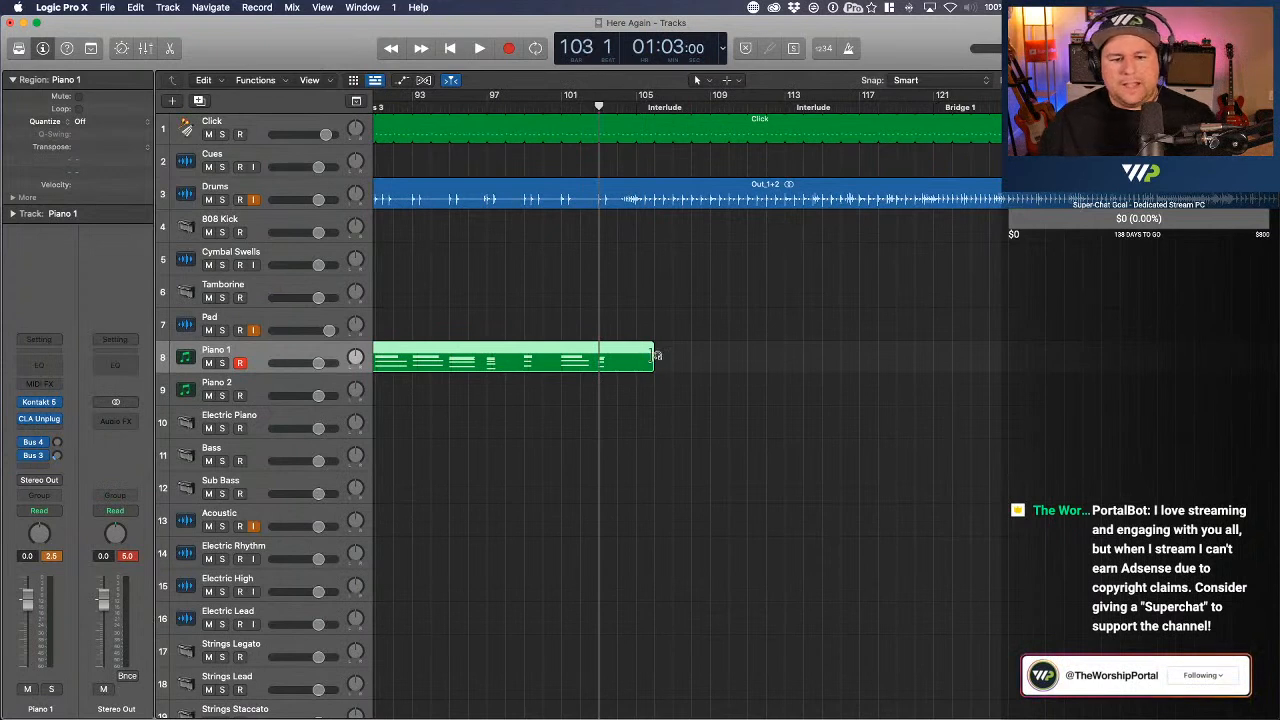
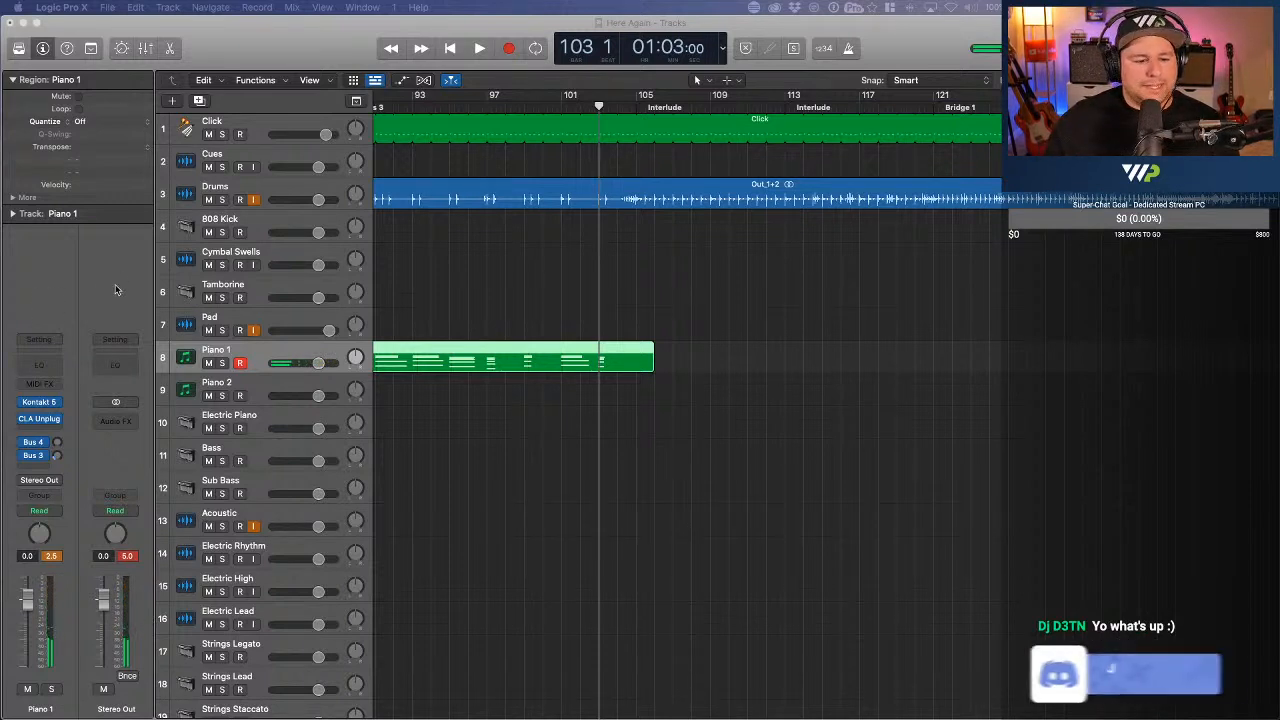
# - Record the Interlude piano part on the Piano 2 track, starting from bar 103 and stopping at bar 121
pyautogui.click(235, 315)
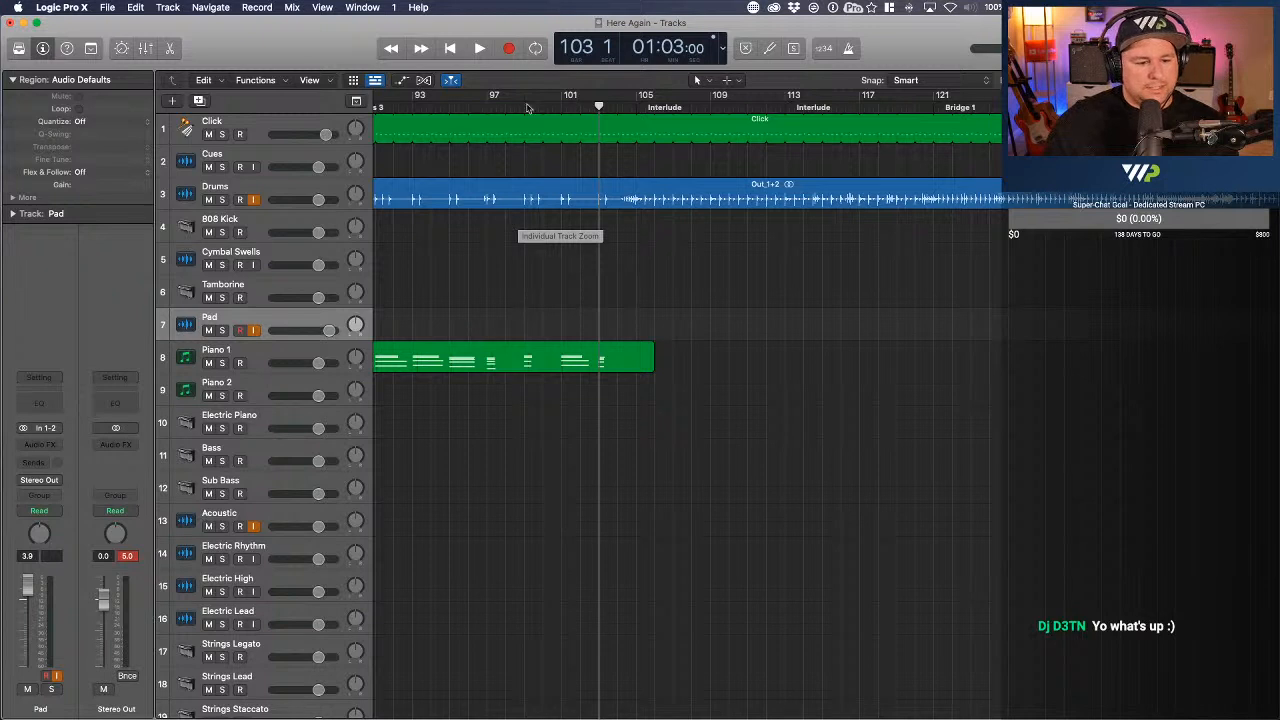
pyautogui.click(272, 346)
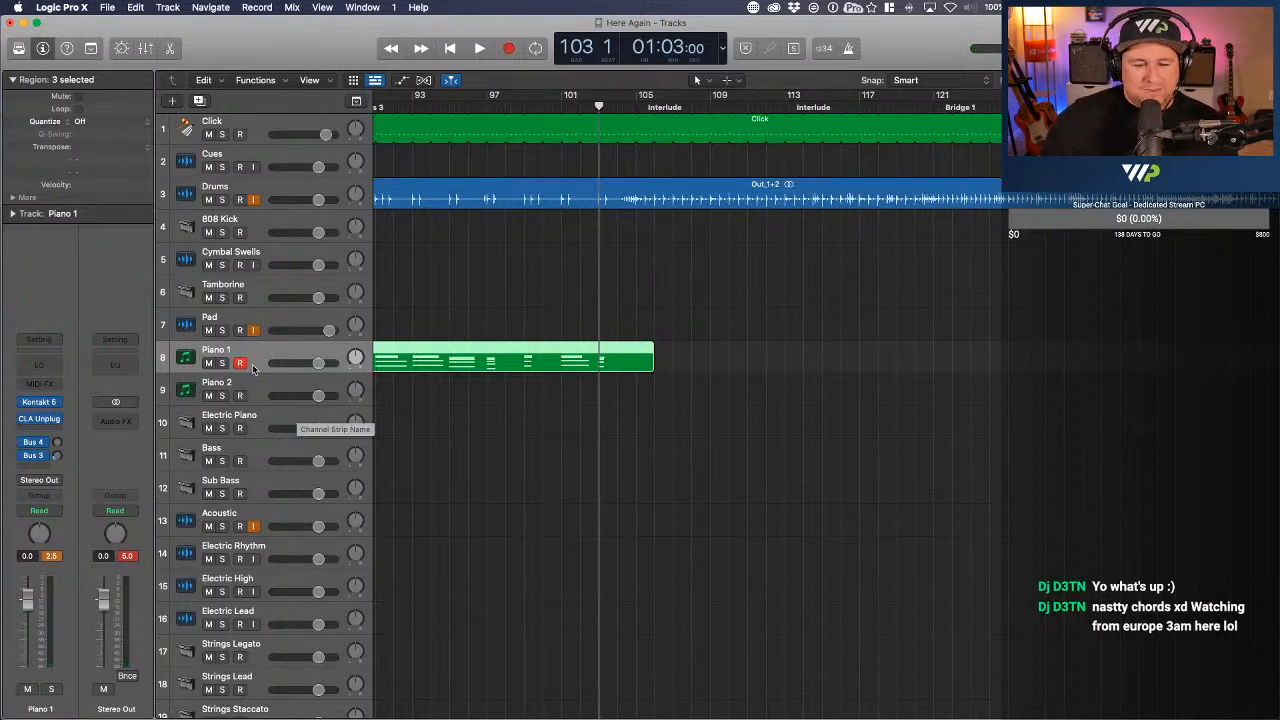
pyautogui.click(252, 387)
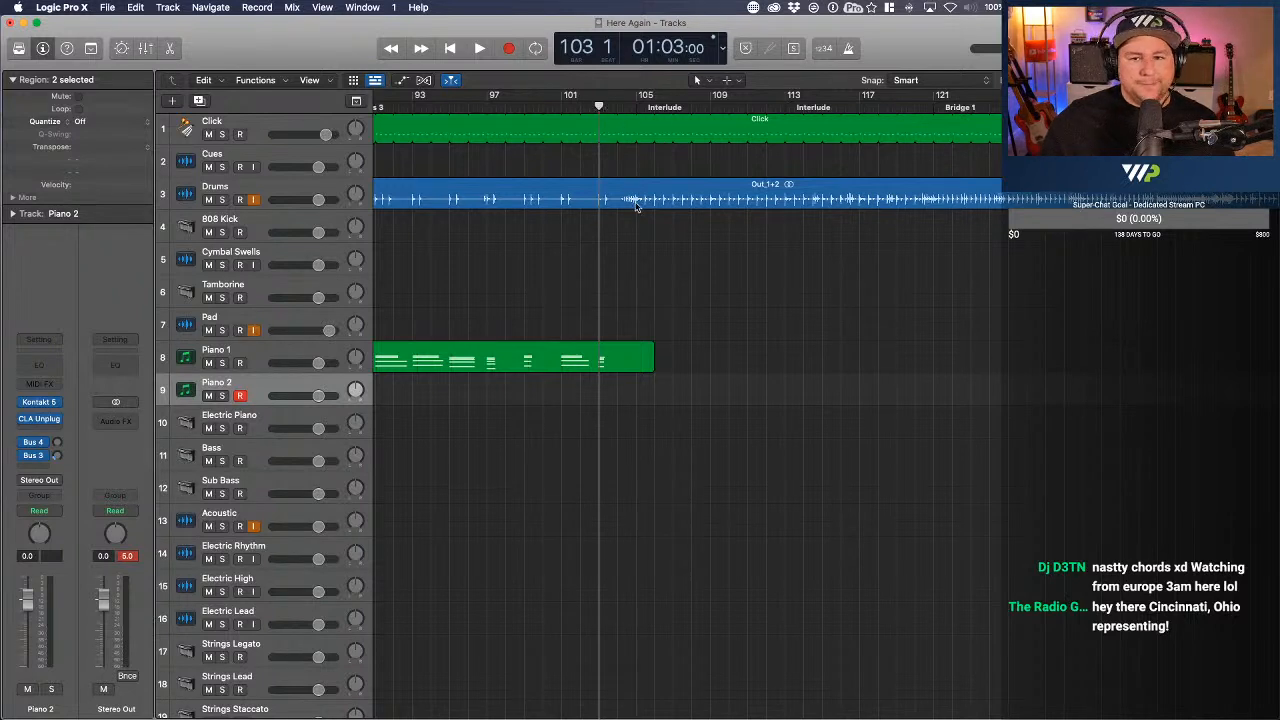
pyautogui.moveTo(599, 106)
pyautogui.mouseDown()
pyautogui.moveTo(628, 106)
pyautogui.moveTo(599, 108)
pyautogui.mouseUp()
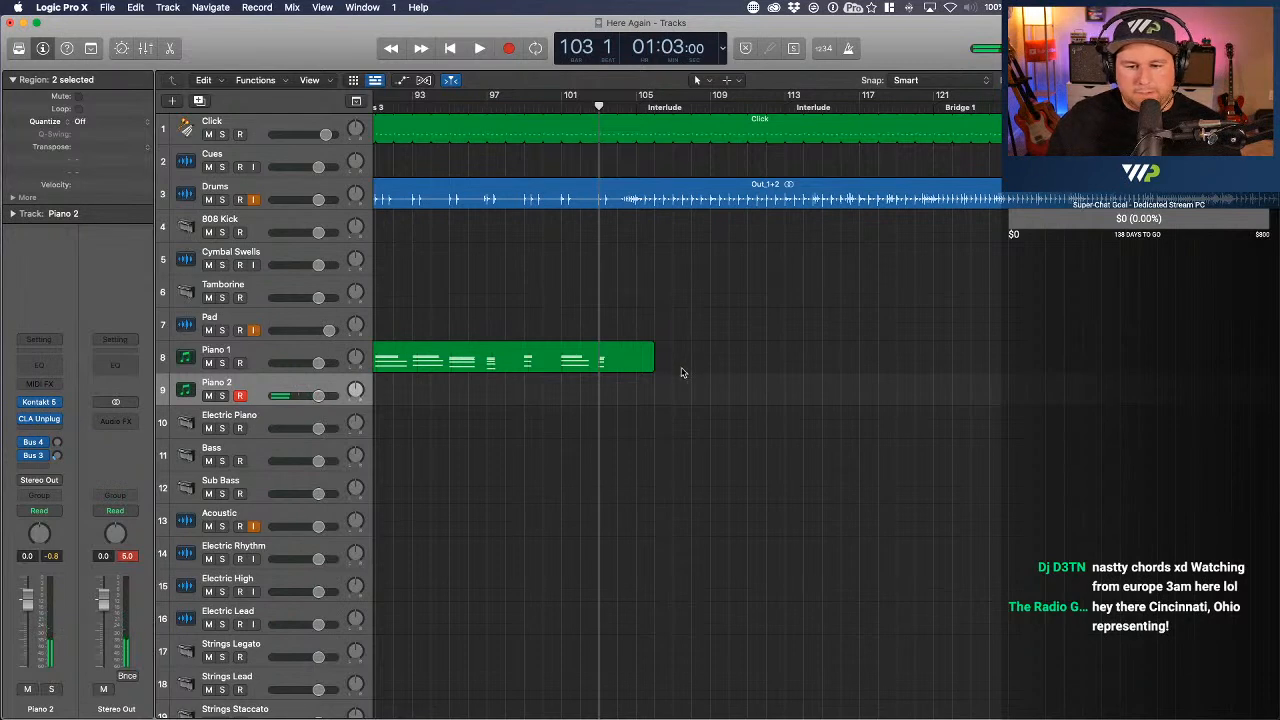
pyautogui.hscroll(3, 594, 190)
pyautogui.hscroll(5, 594, 190)
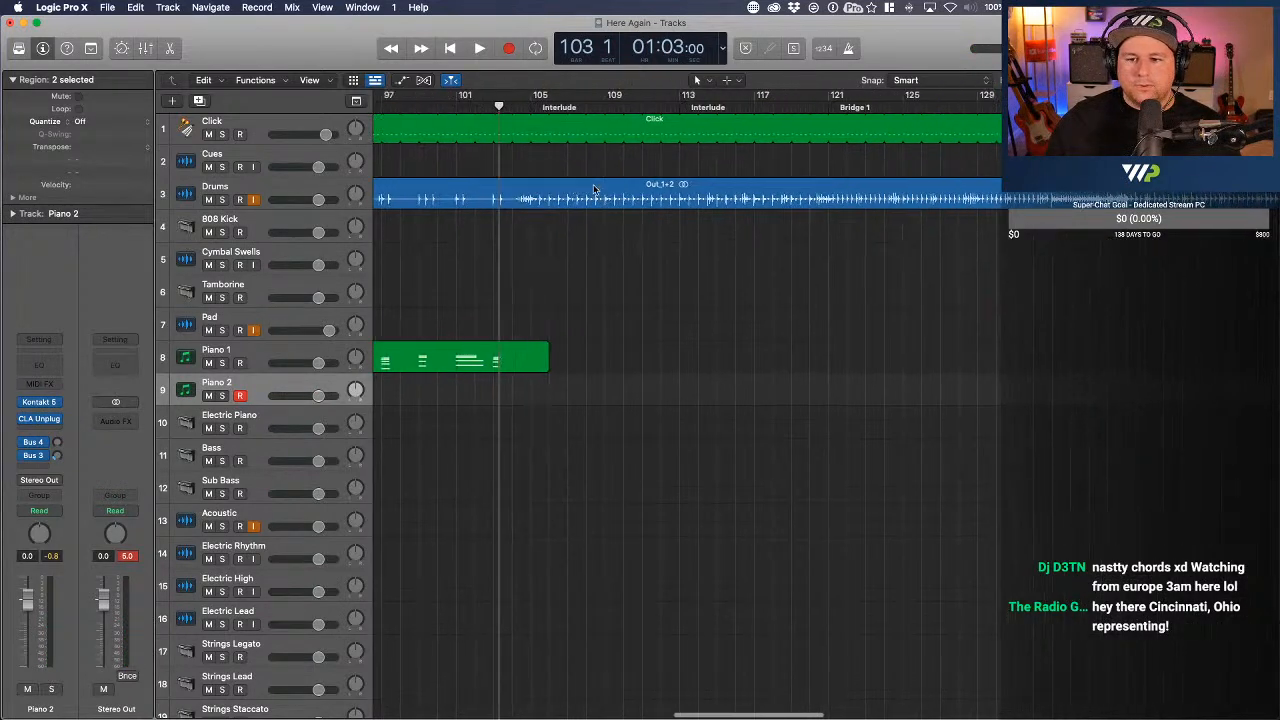
pyautogui.click(508, 48)
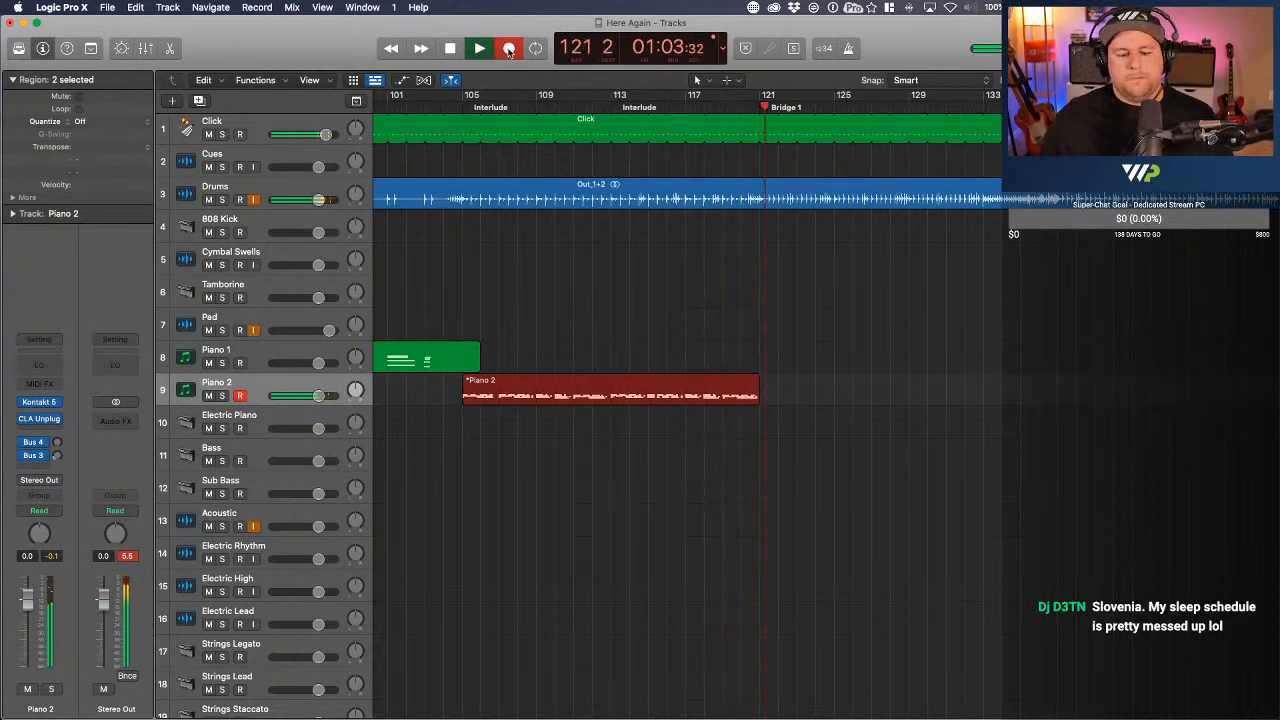
pyautogui.press('space')
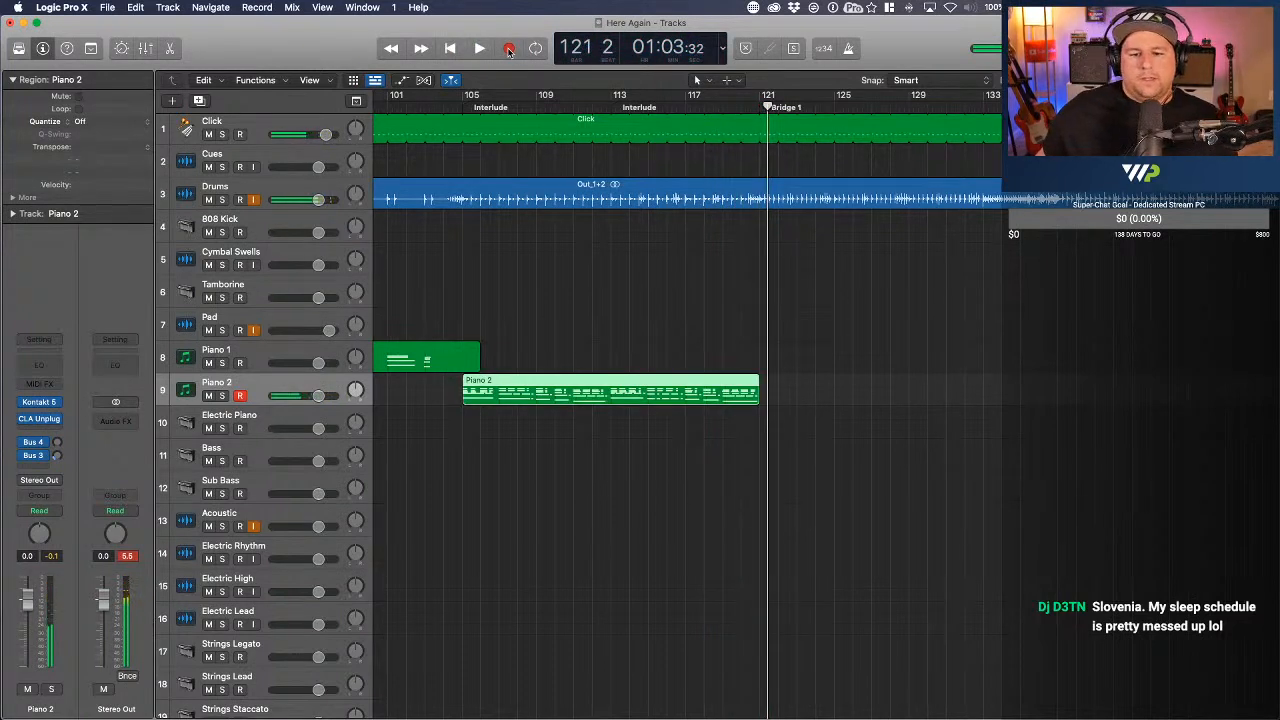
# - Record the Bridge 1 and Bridge 2 piano part on the Piano 1 track, starting from bar 119 and stopping at bar 153
pyautogui.click(761, 108)
pyautogui.moveTo(761, 108); pyautogui.dragTo(724, 107)
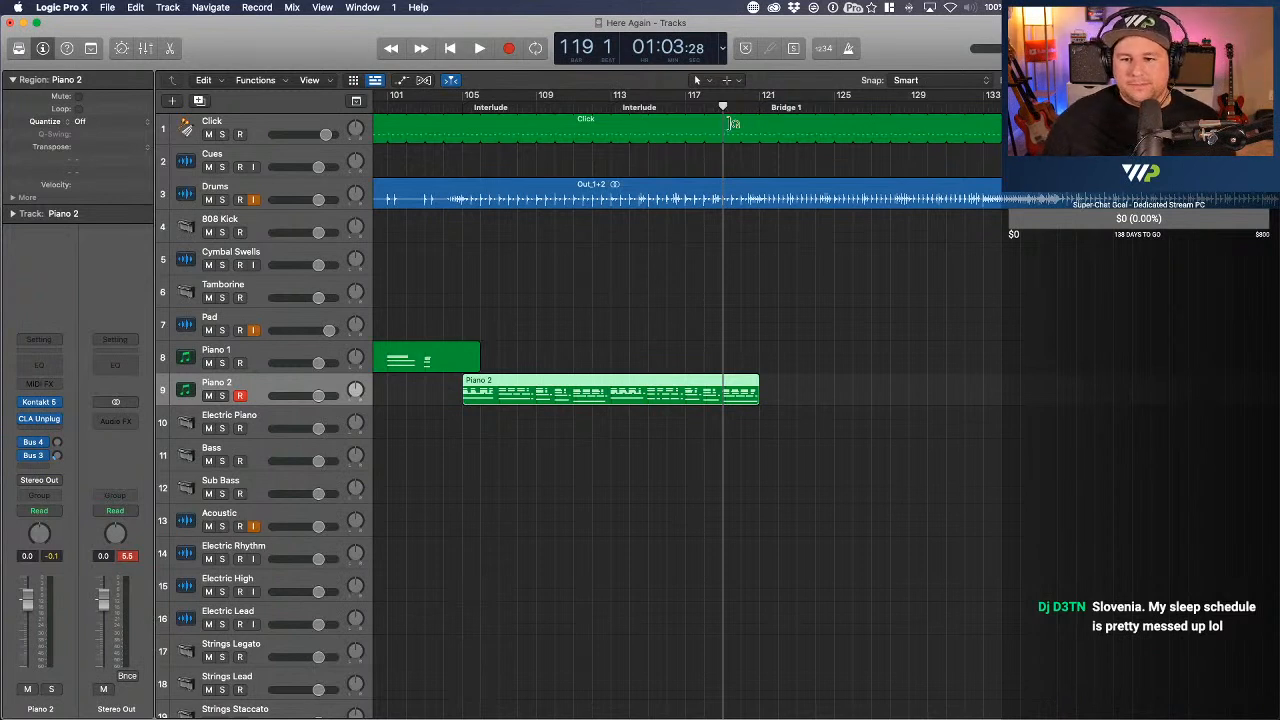
pyautogui.moveTo(723, 106)
pyautogui.mouseDown()
pyautogui.moveTo(759, 106)
pyautogui.moveTo(722, 106)
pyautogui.mouseUp()
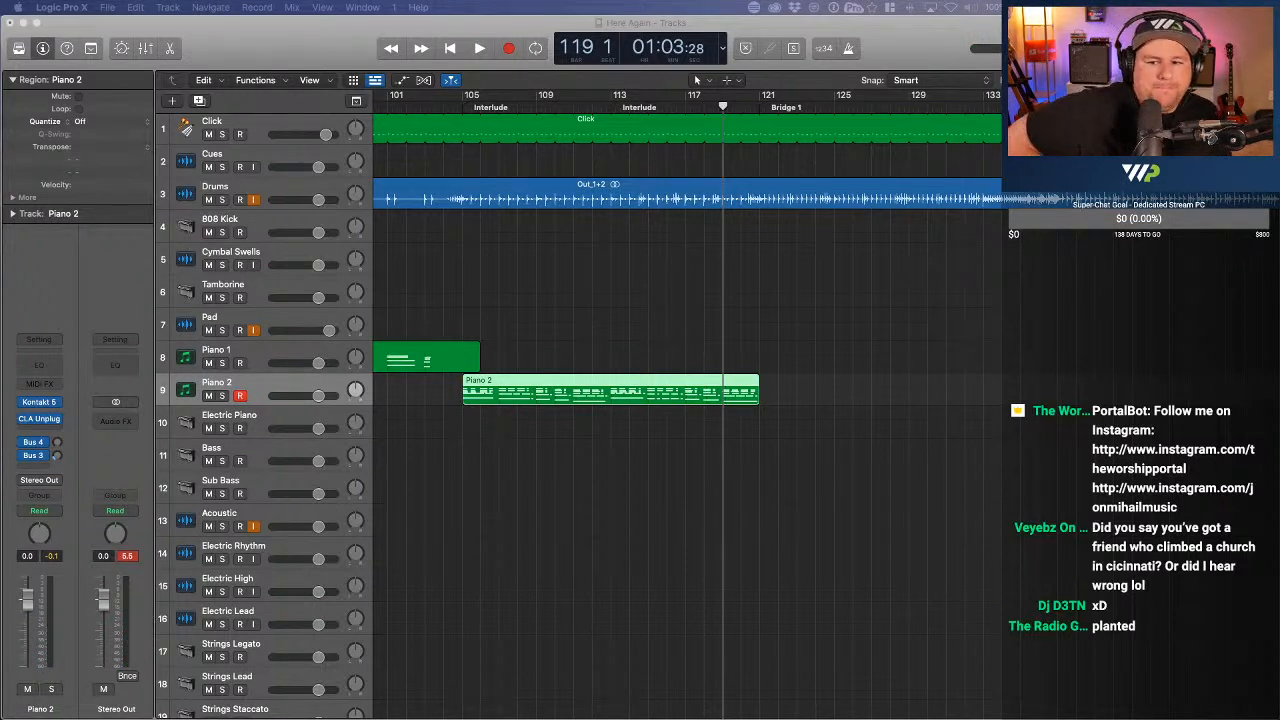
pyautogui.hscroll(6, 192, 533)
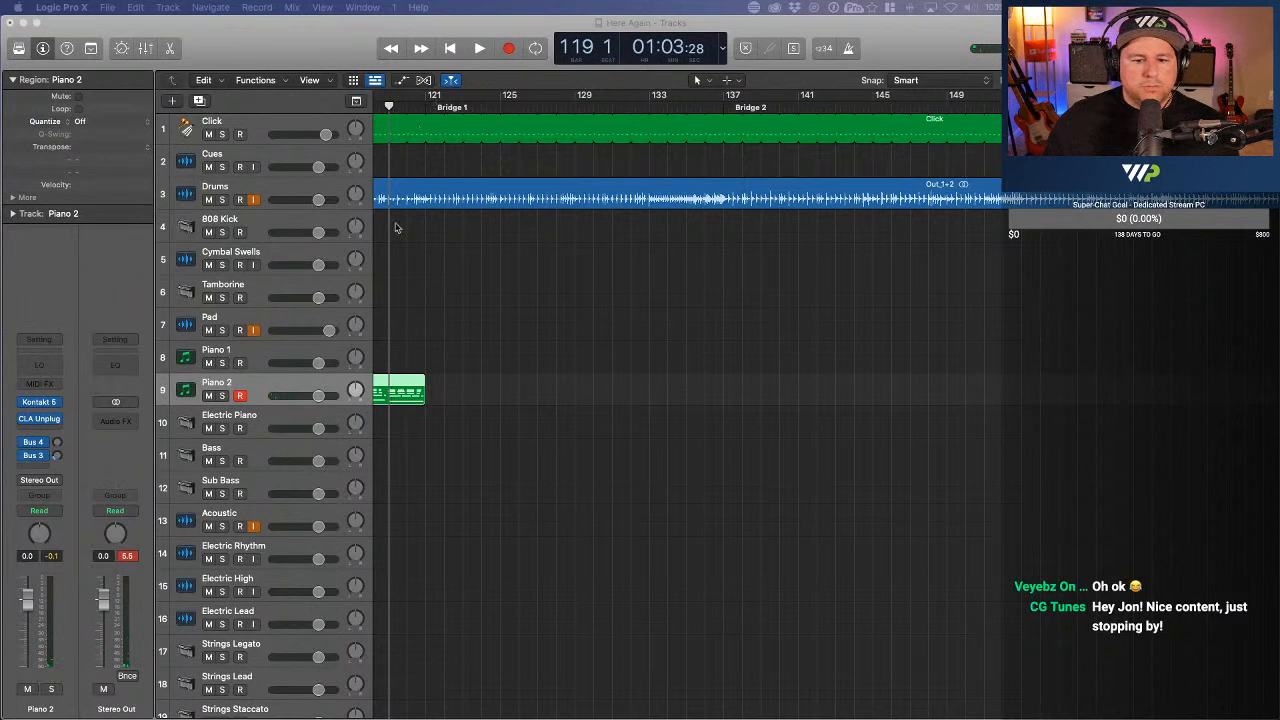
pyautogui.click(269, 368)
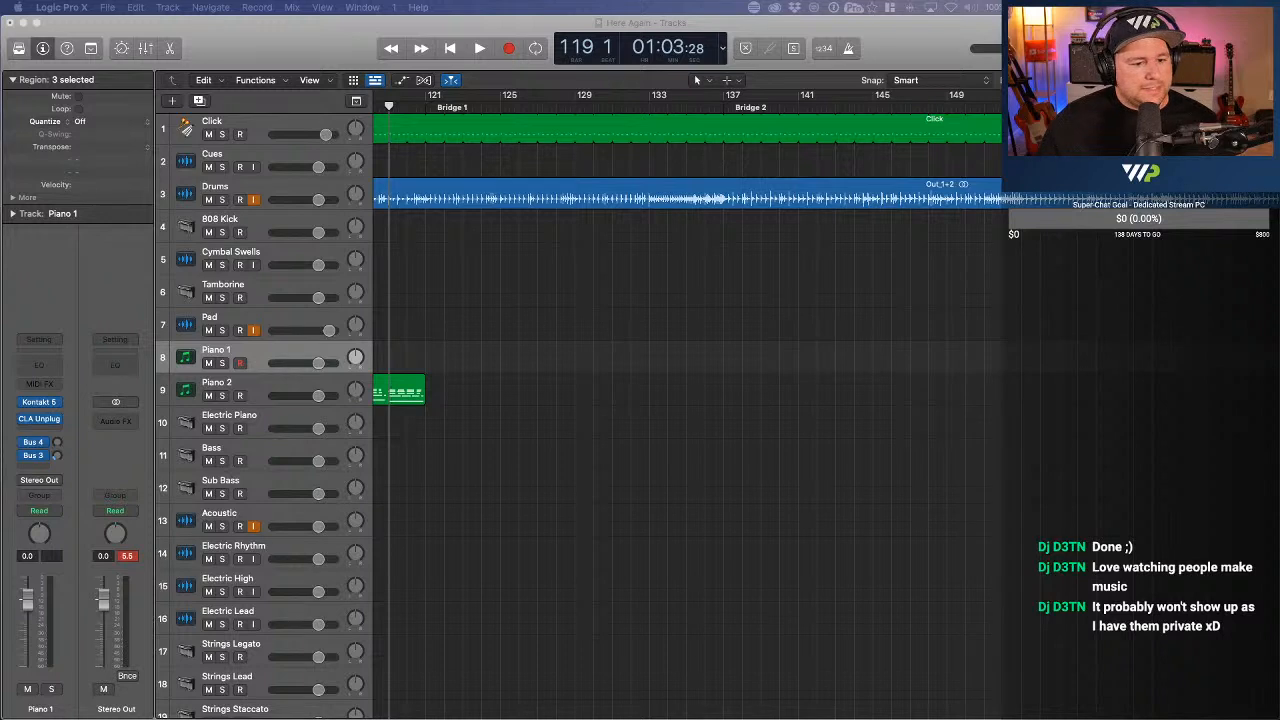
pyautogui.click(538, 35)
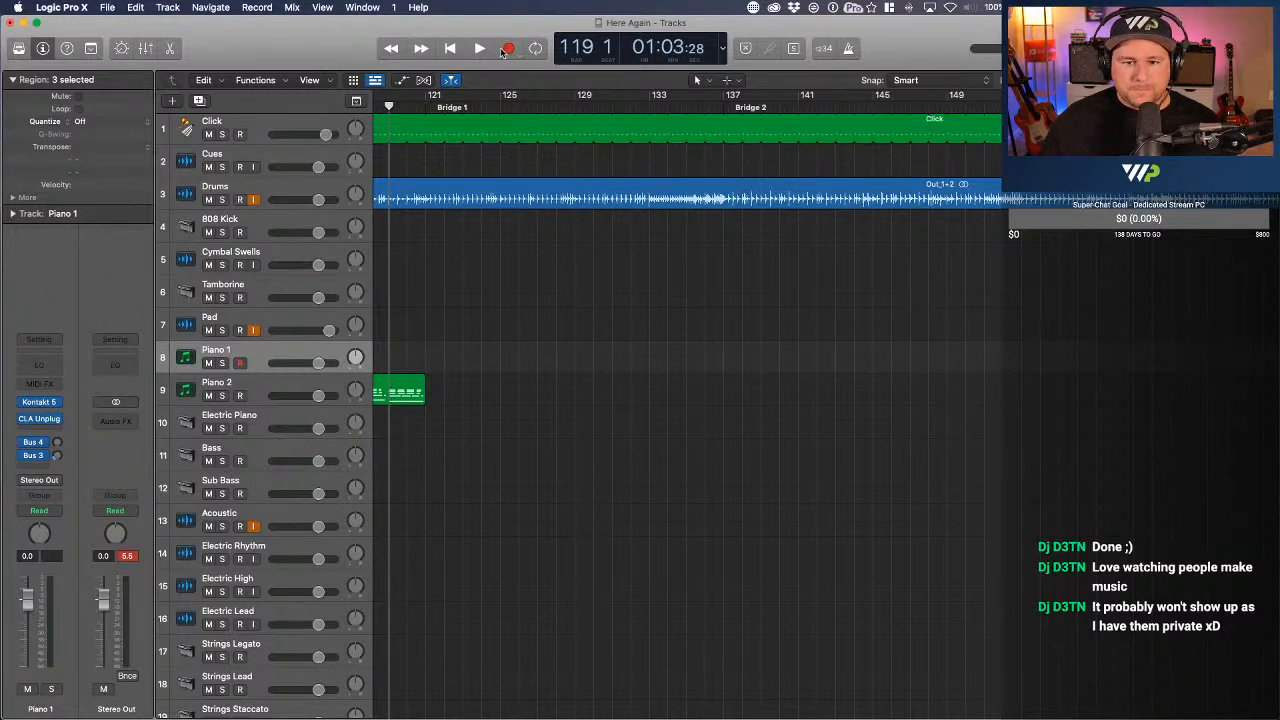
pyautogui.click(508, 50)
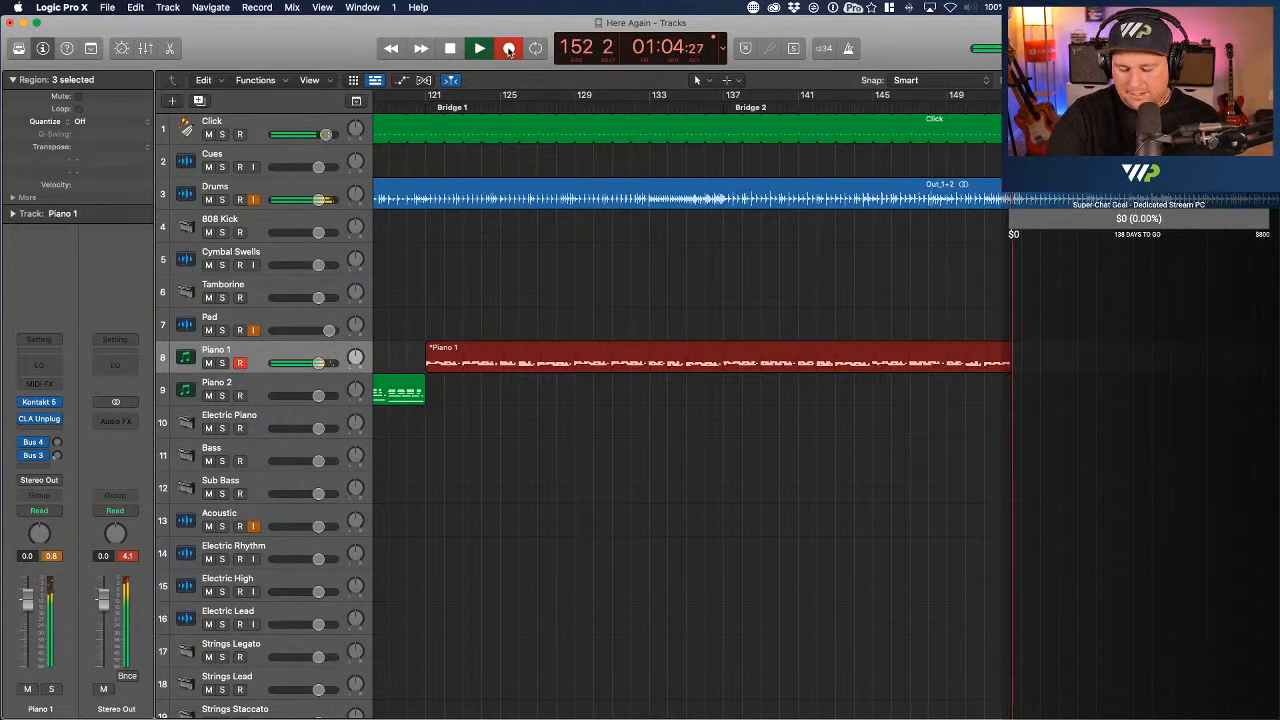
pyautogui.press('space')
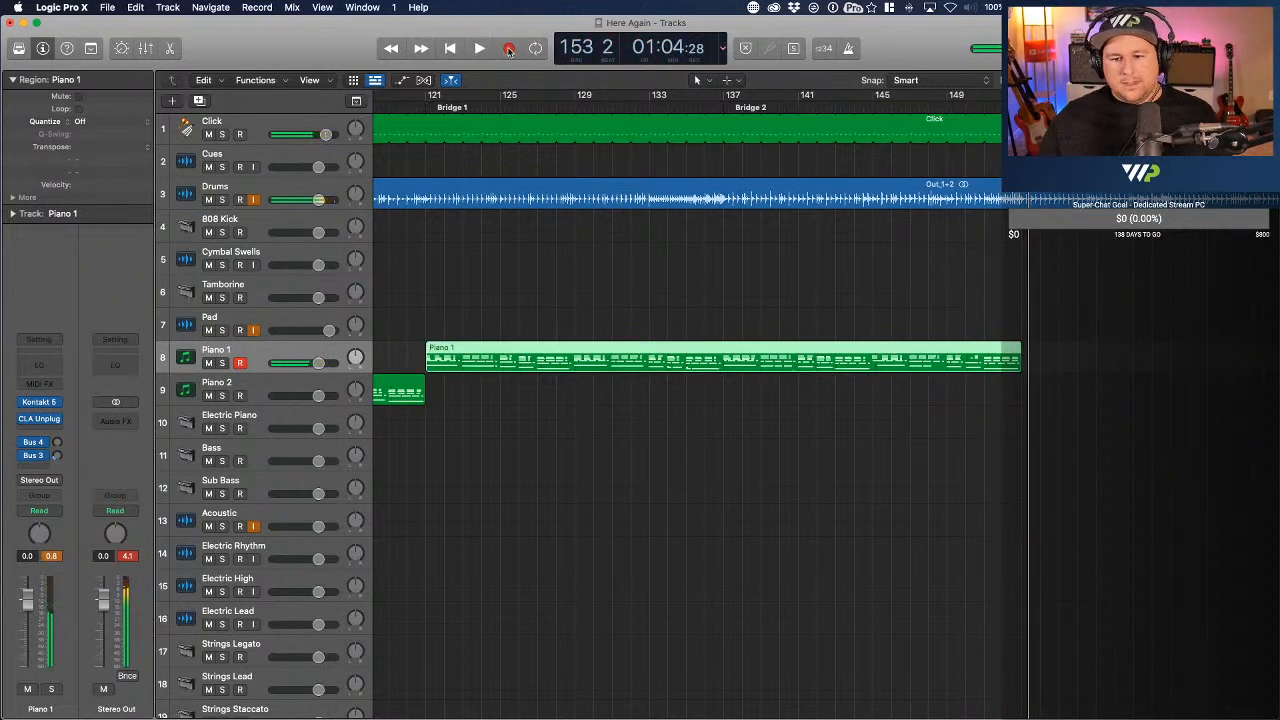
# - Open the Bridge recording on Piano 1 in the Piano Roll and start playback from bar 121
pyautogui.doubleClick(919, 370)
pyautogui.hscroll(-5, 661, 259)
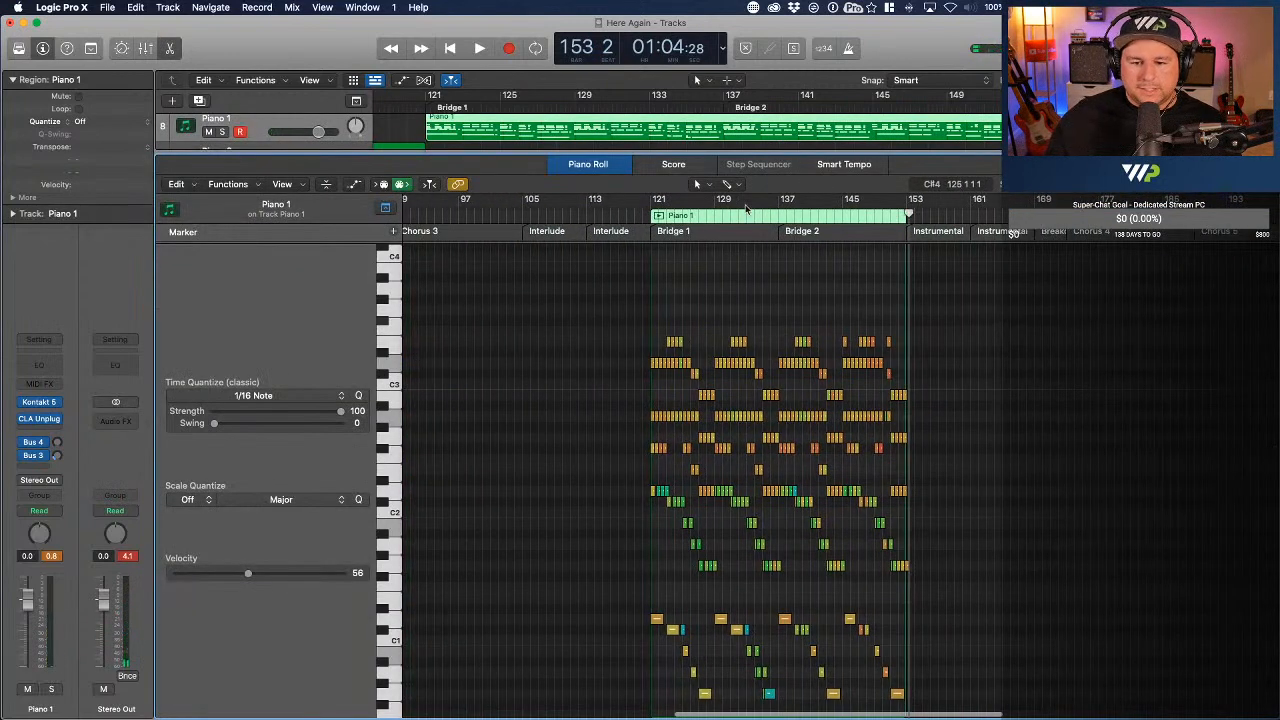
pyautogui.click(648, 217)
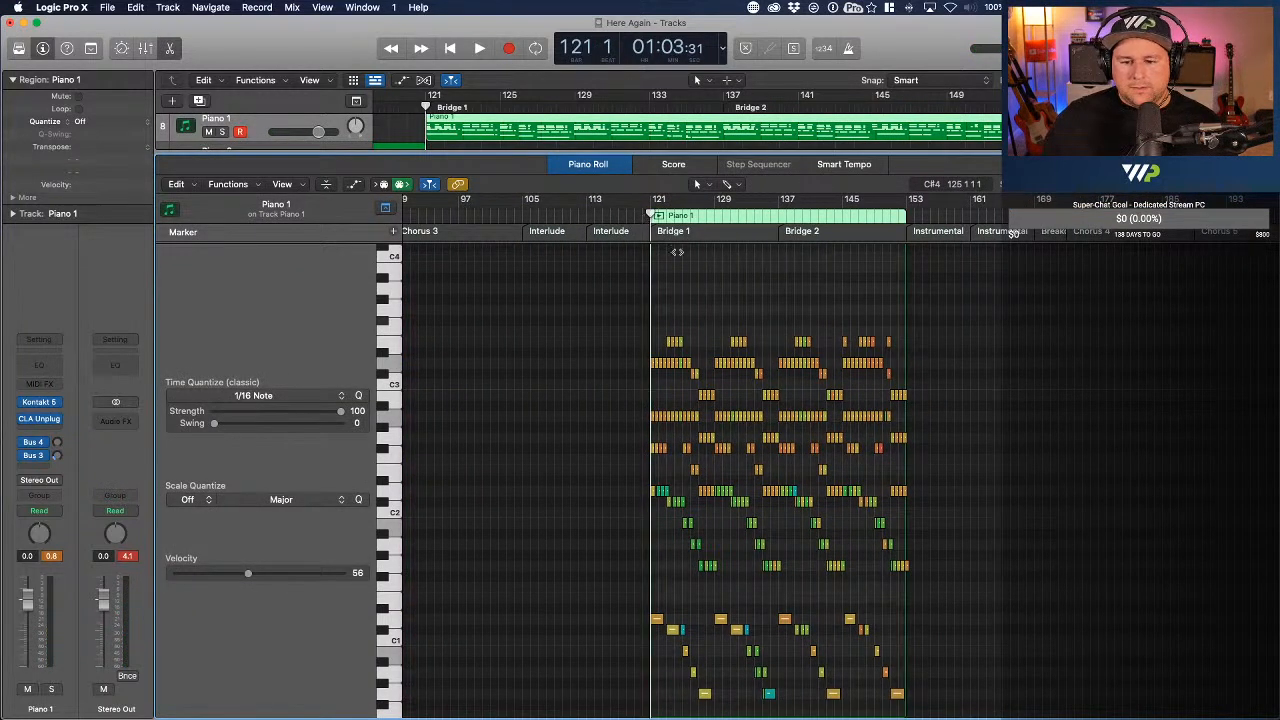
pyautogui.press('space')
# - Examine the Bridge 1 notes in the Piano Roll during playback, checking for stray bass notes, and stop at bar 135
pyautogui.scroll(5, 745, 346)
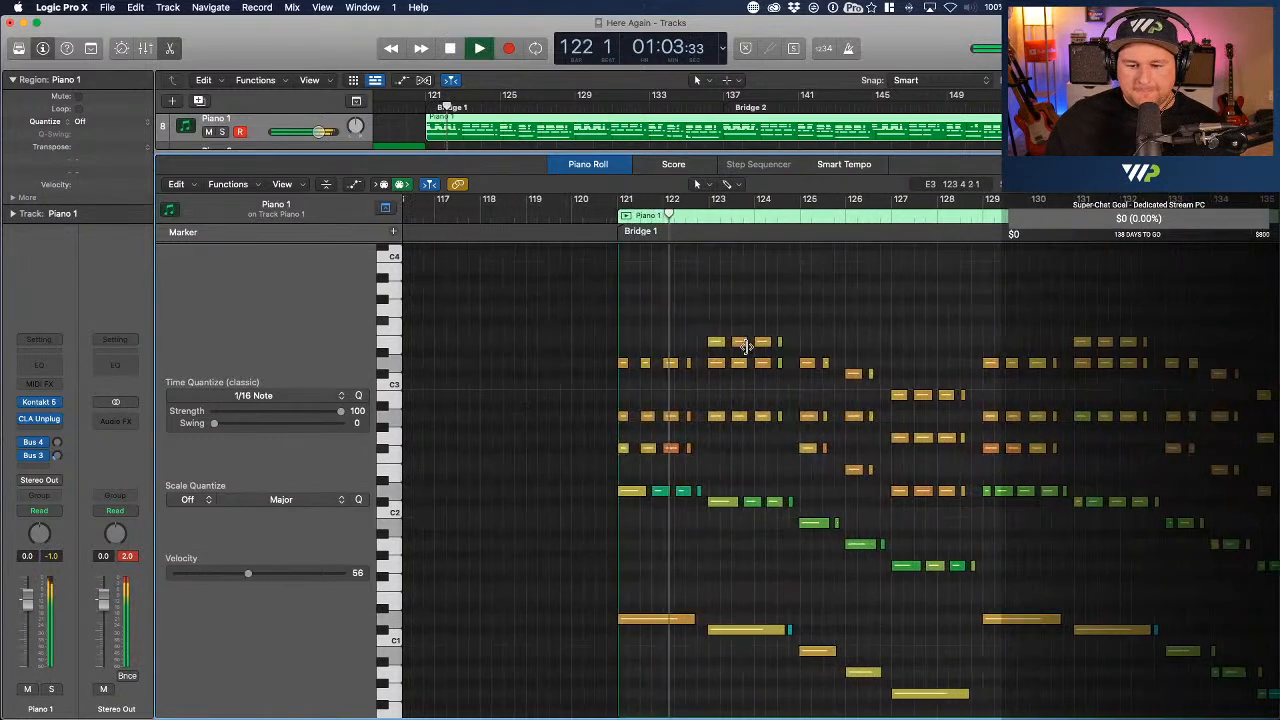
pyautogui.scroll(4, 747, 349)
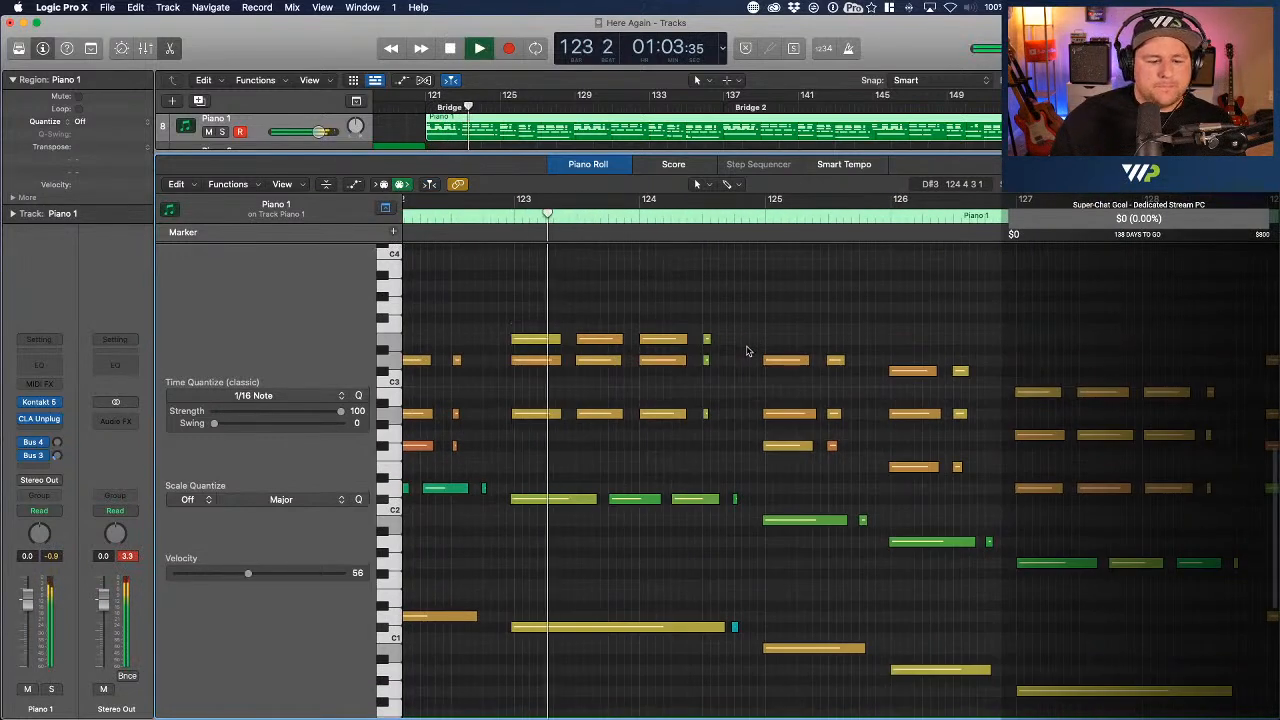
pyautogui.hscroll(1, 748, 351)
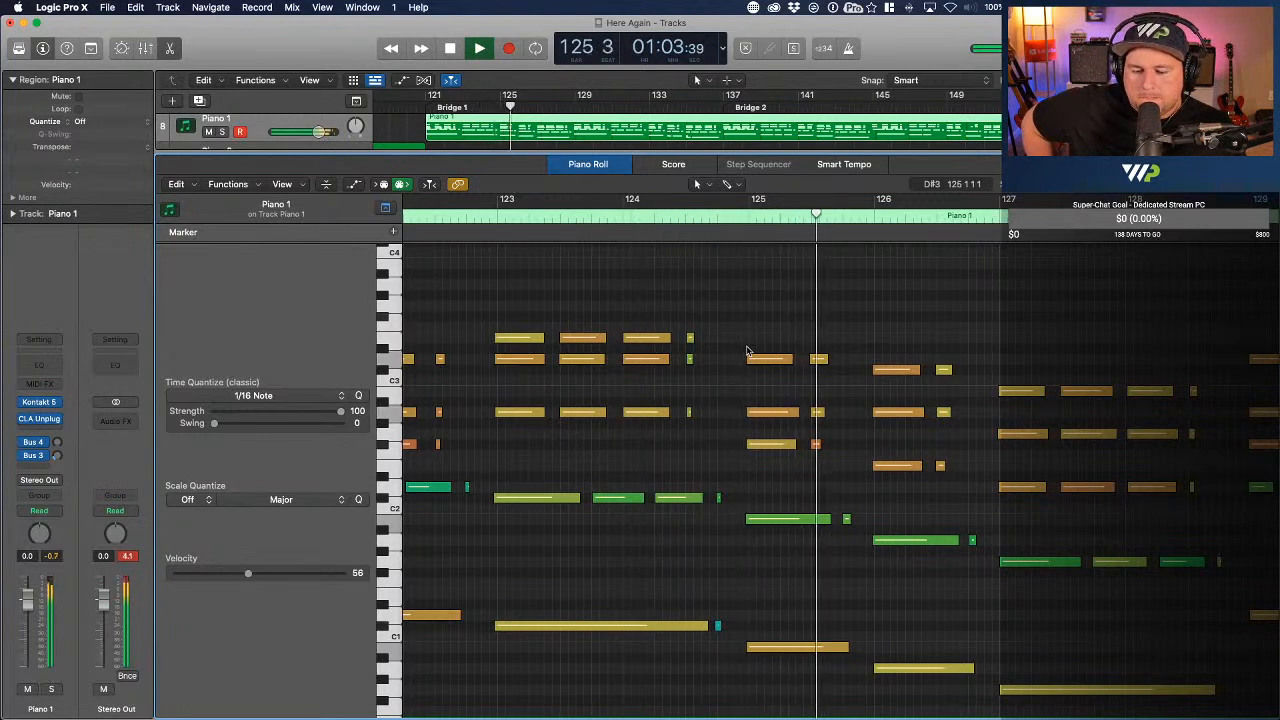
pyautogui.hscroll(3, 747, 351)
pyautogui.hscroll(10, 747, 351)
pyautogui.scroll(-3, 747, 351)
pyautogui.hscroll(1, 747, 351)
pyautogui.scroll(-1, 747, 351)
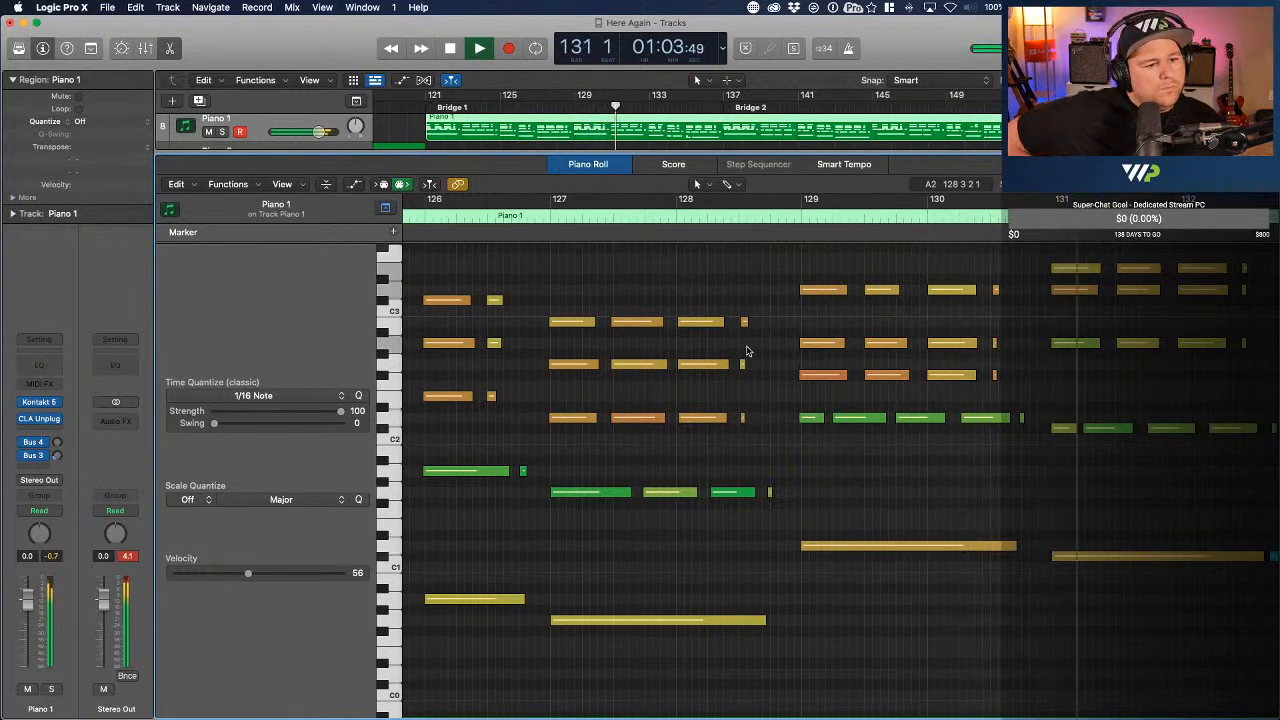
pyautogui.hscroll(5, 1043, 395)
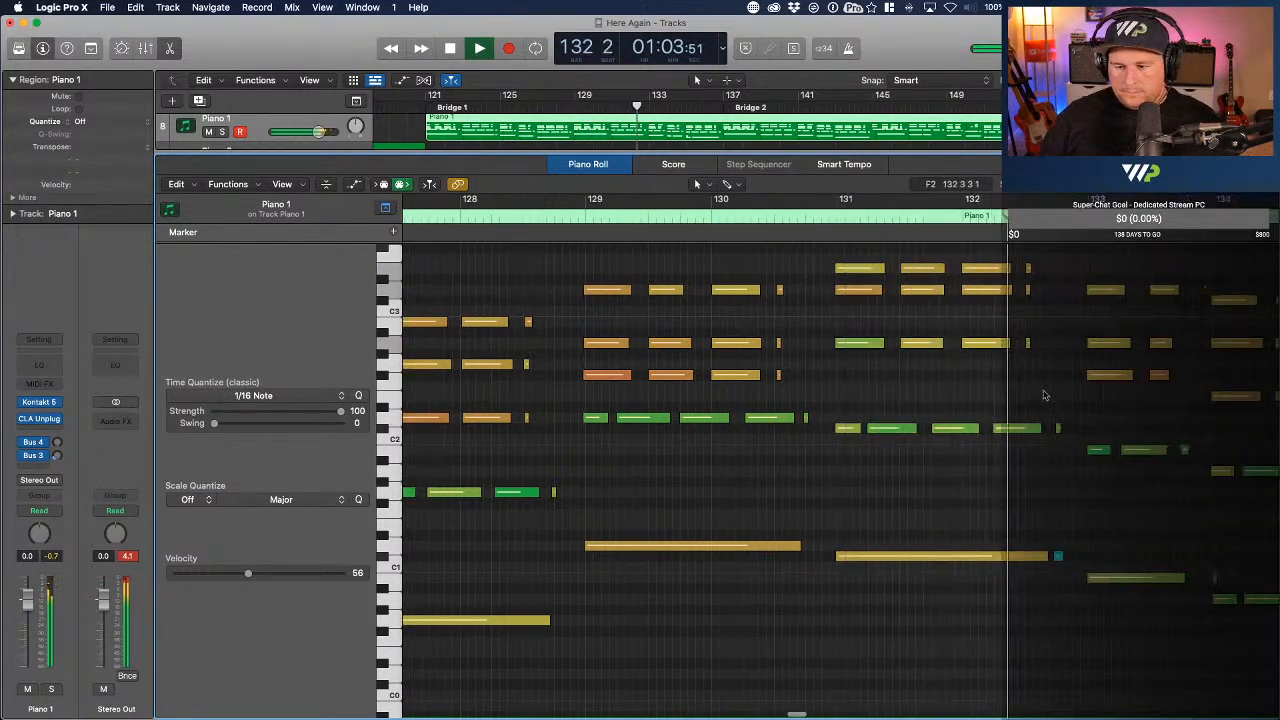
pyautogui.hscroll(5, 1043, 395)
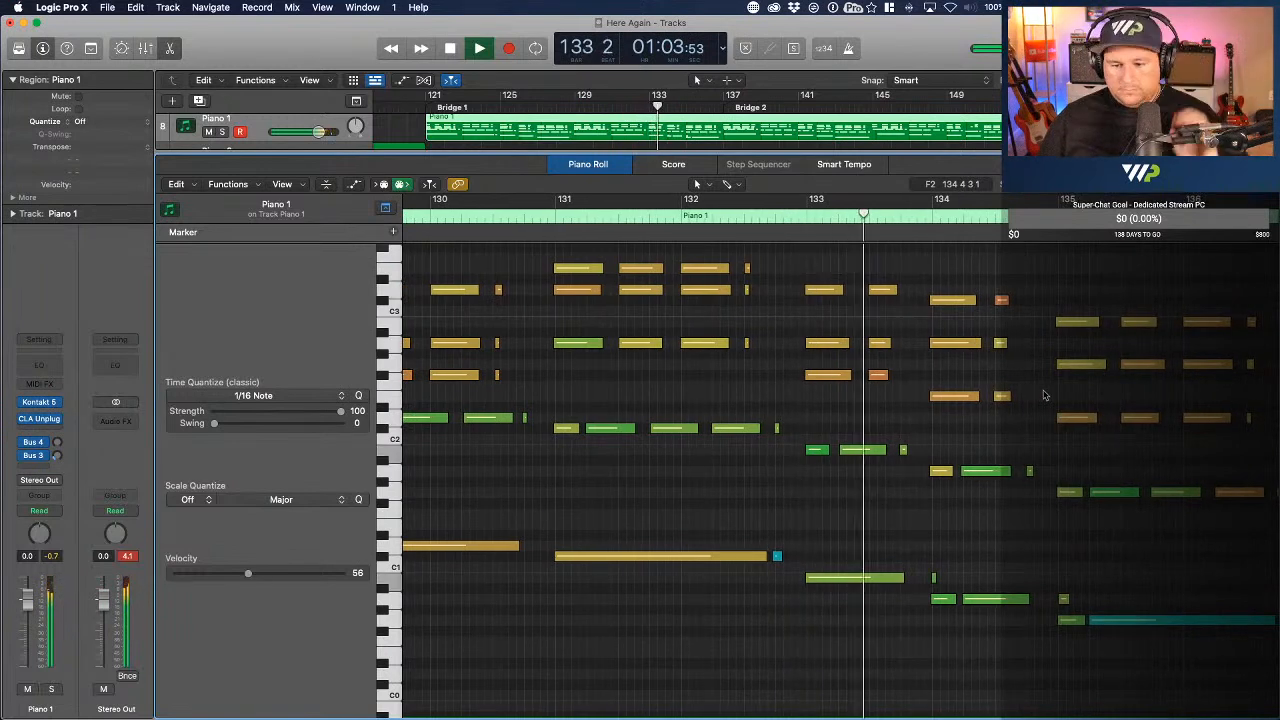
pyautogui.hscroll(2, 1043, 395)
pyautogui.hscroll(4, 1043, 395)
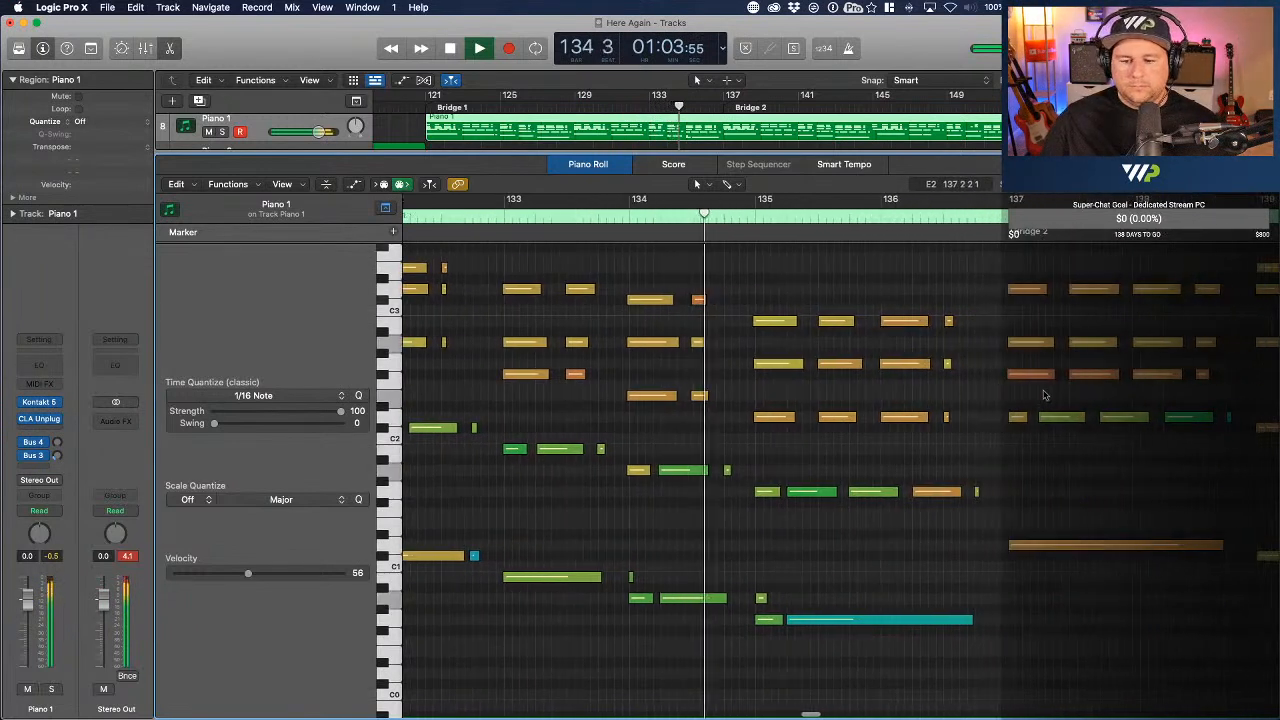
pyautogui.press('space')
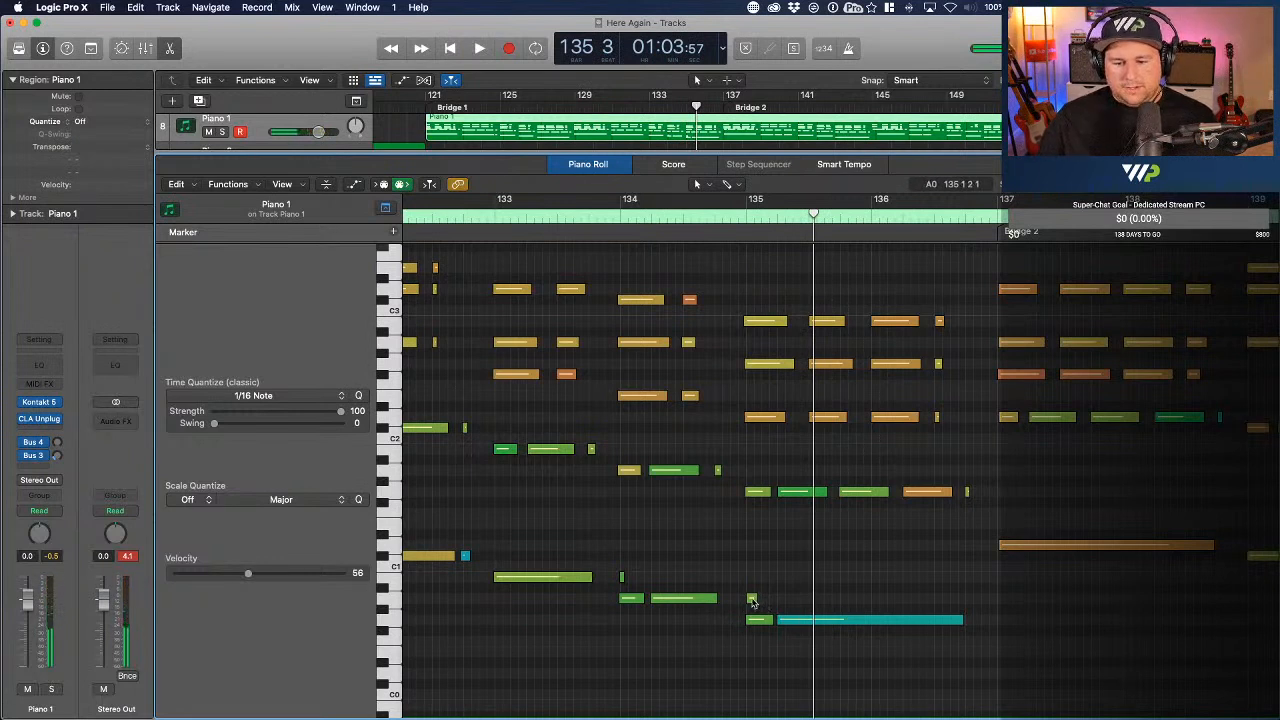
# - Examine the end of Bridge 1 and the Bridge 2 notes in the Piano Roll during playback, stopping at bar 145
pyautogui.doubleClick(740, 217)
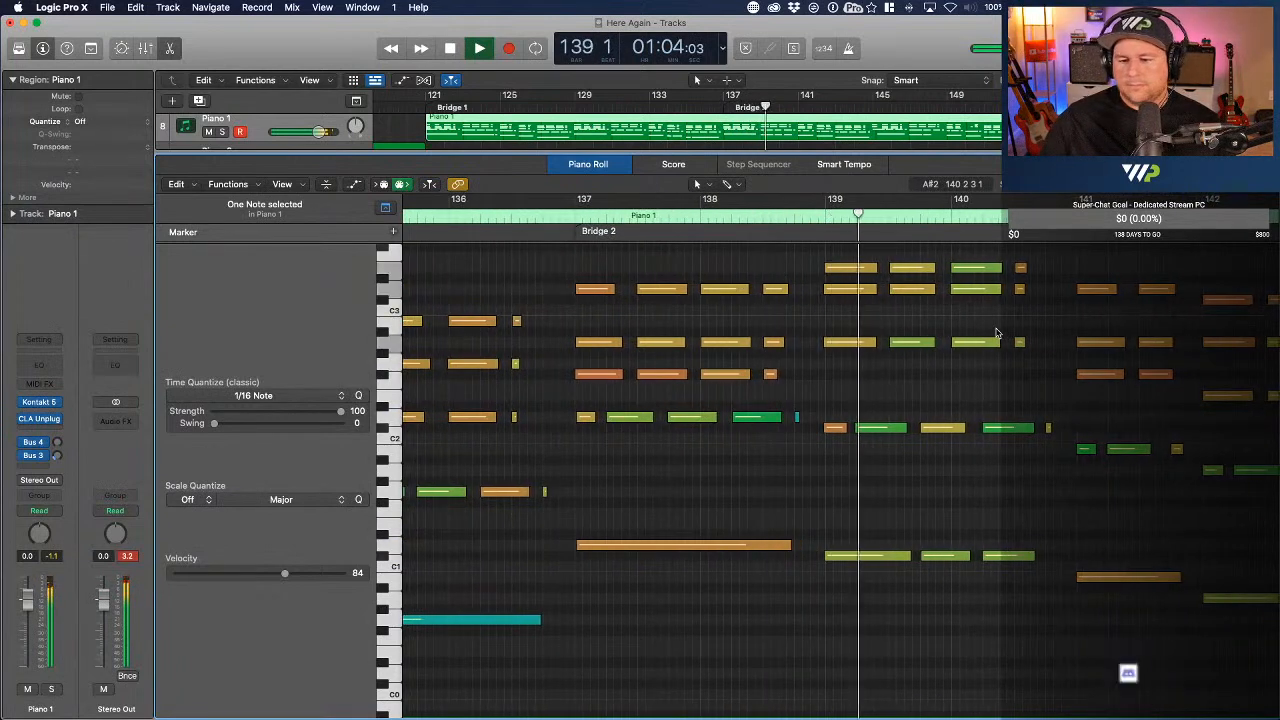
pyautogui.scroll(2, 874, 394)
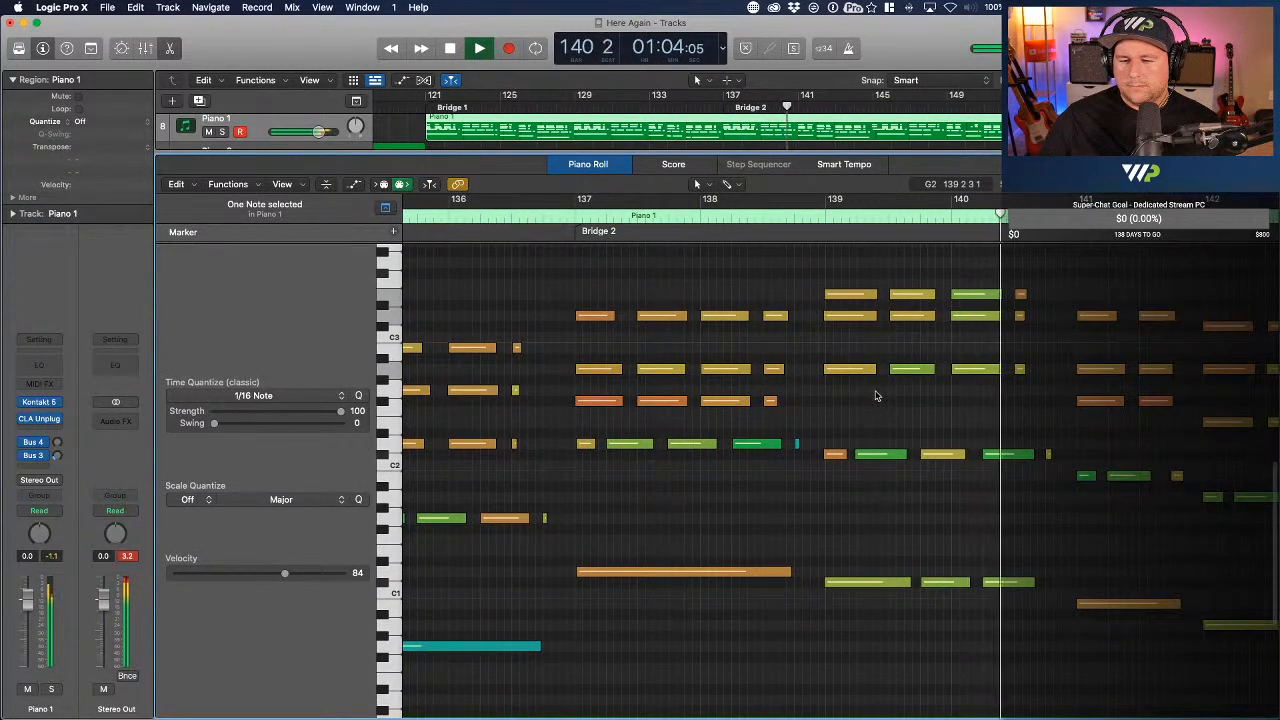
pyautogui.press('space')
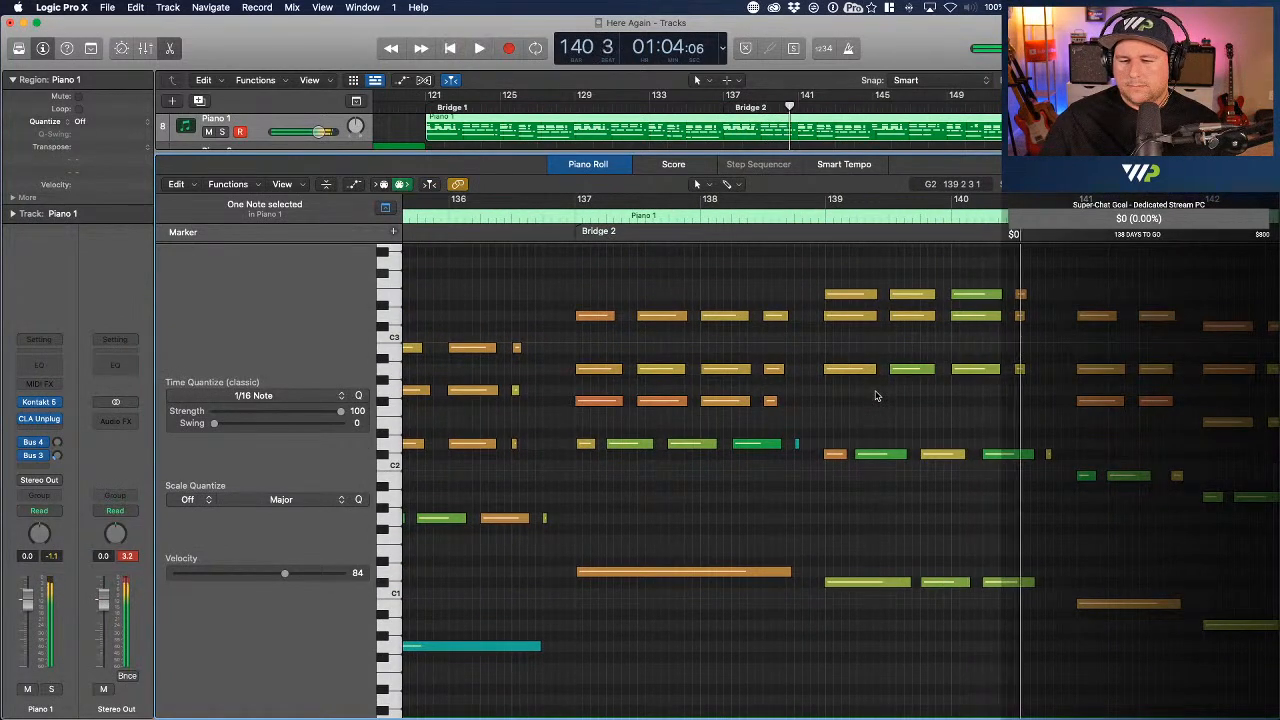
pyautogui.doubleClick(814, 221)
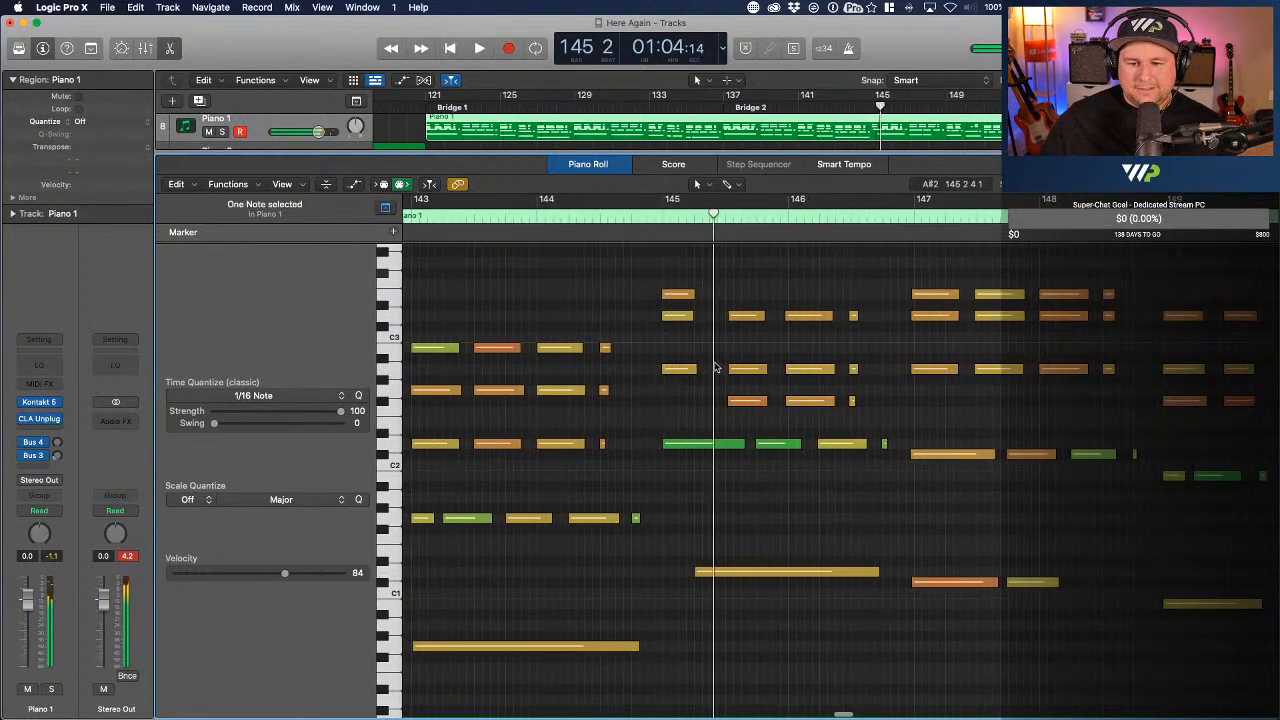
# - Lower the upper three notes of the first chord at bar 145 to match the following chord, with D3 on top
pyautogui.moveTo(688, 372); pyautogui.dragTo(688, 404)
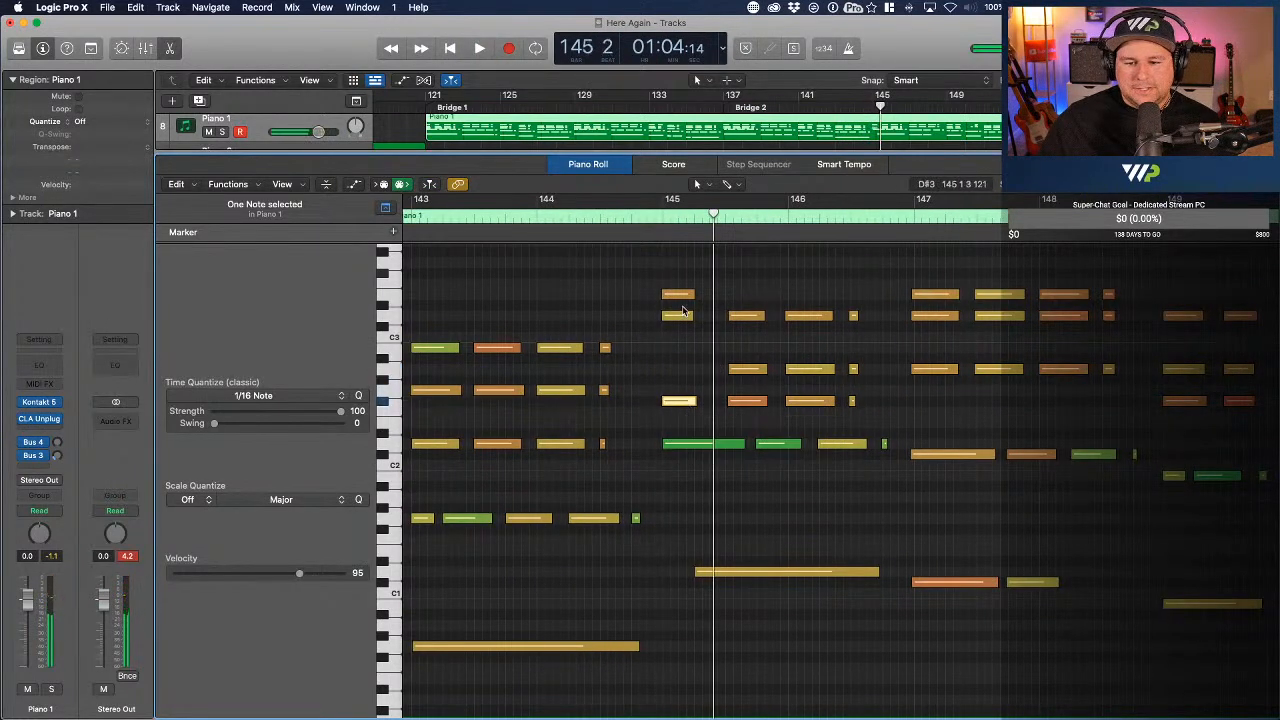
pyautogui.moveTo(684, 328); pyautogui.dragTo(684, 371)
pyautogui.moveTo(684, 296); pyautogui.dragTo(683, 314)
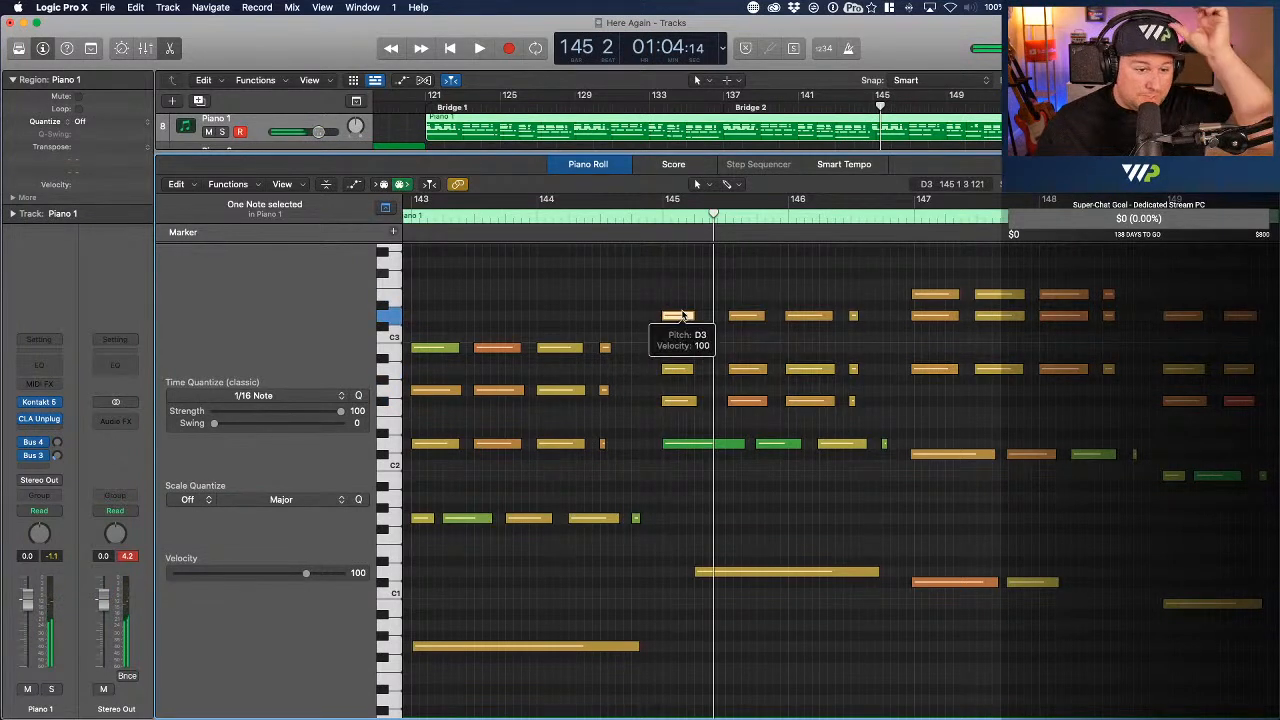
# - Play back the rest of Bridge 2 from bar 145, stop at bar 153, and close the Piano Roll
pyautogui.hscroll(5, 790, 365)
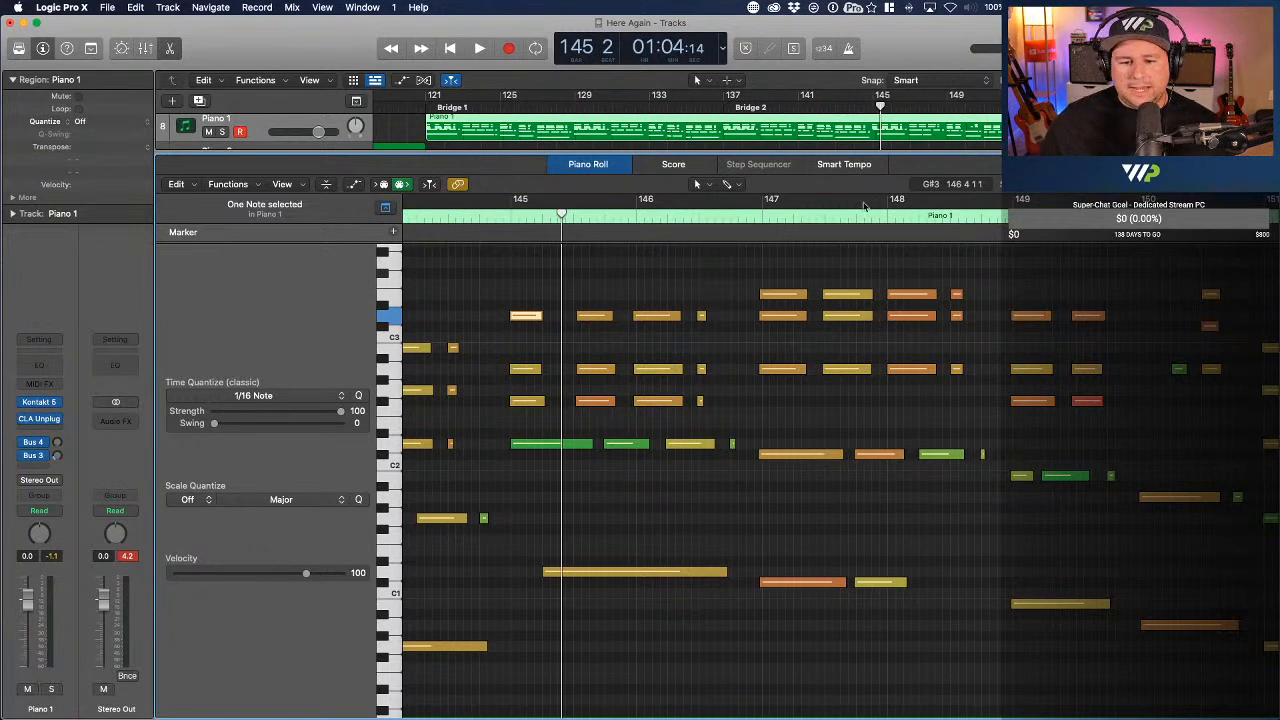
pyautogui.moveTo(562, 214); pyautogui.dragTo(564, 215)
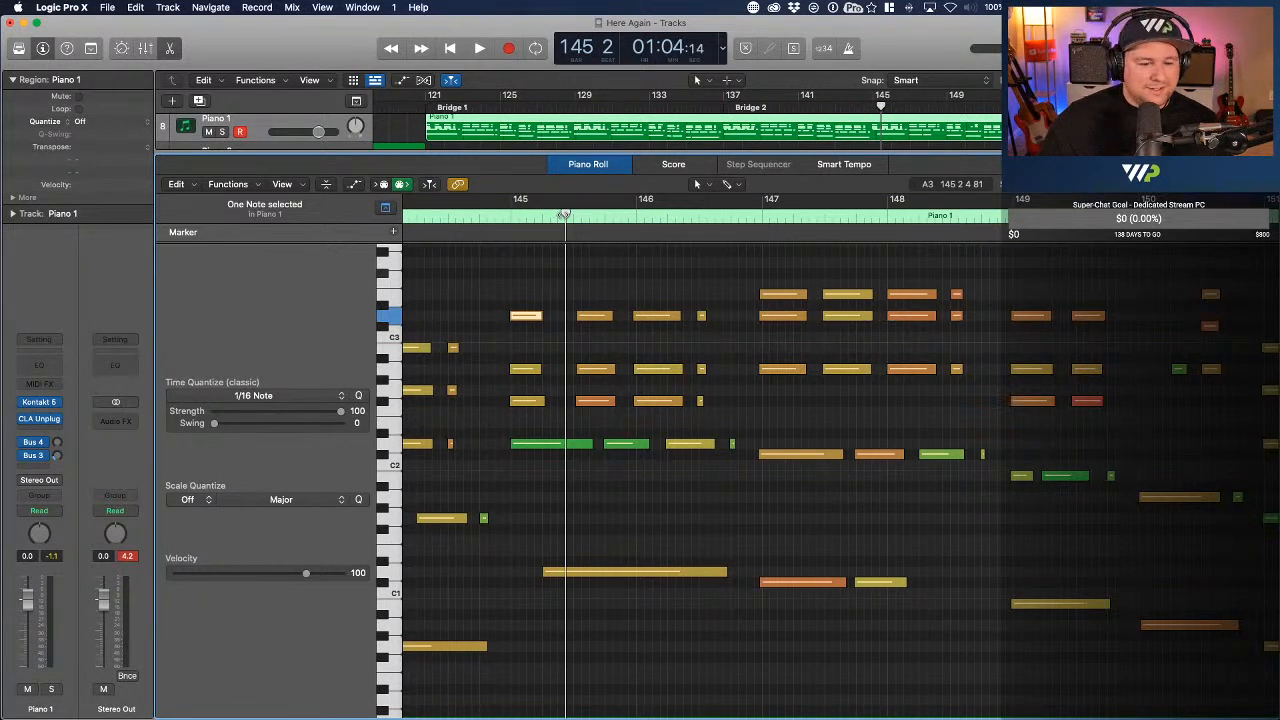
pyautogui.press('space')
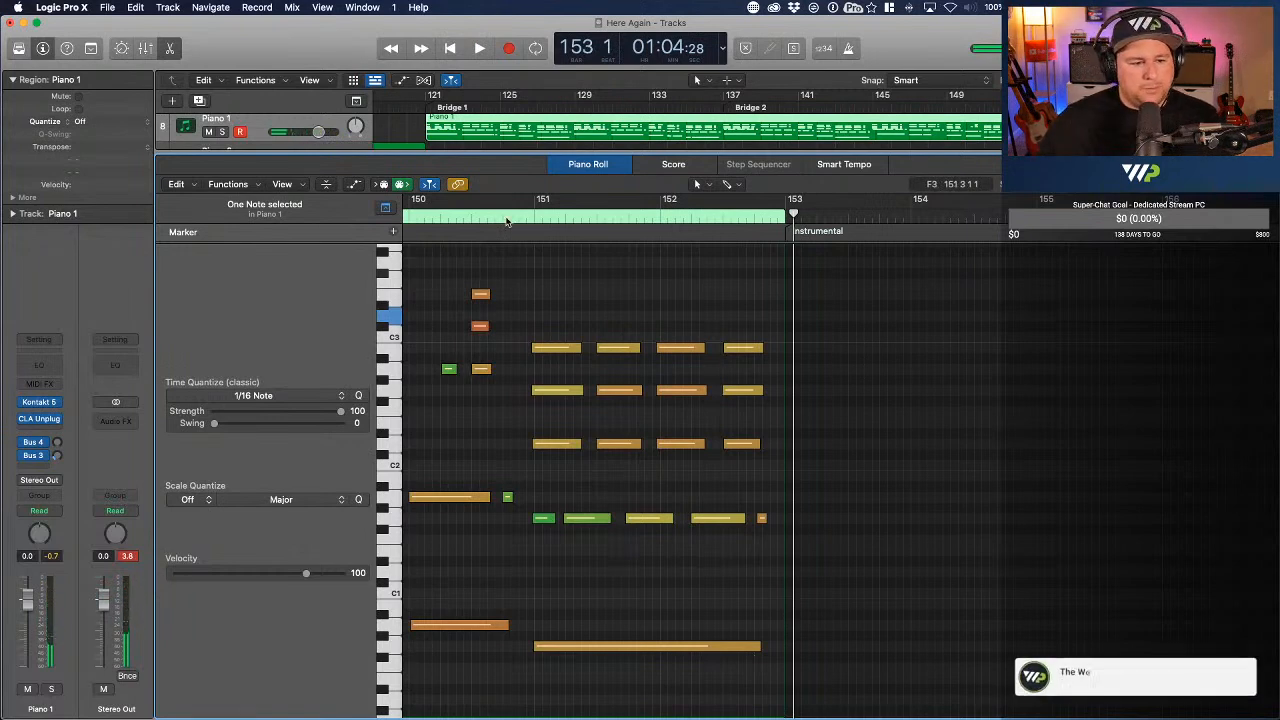
pyautogui.press('p')
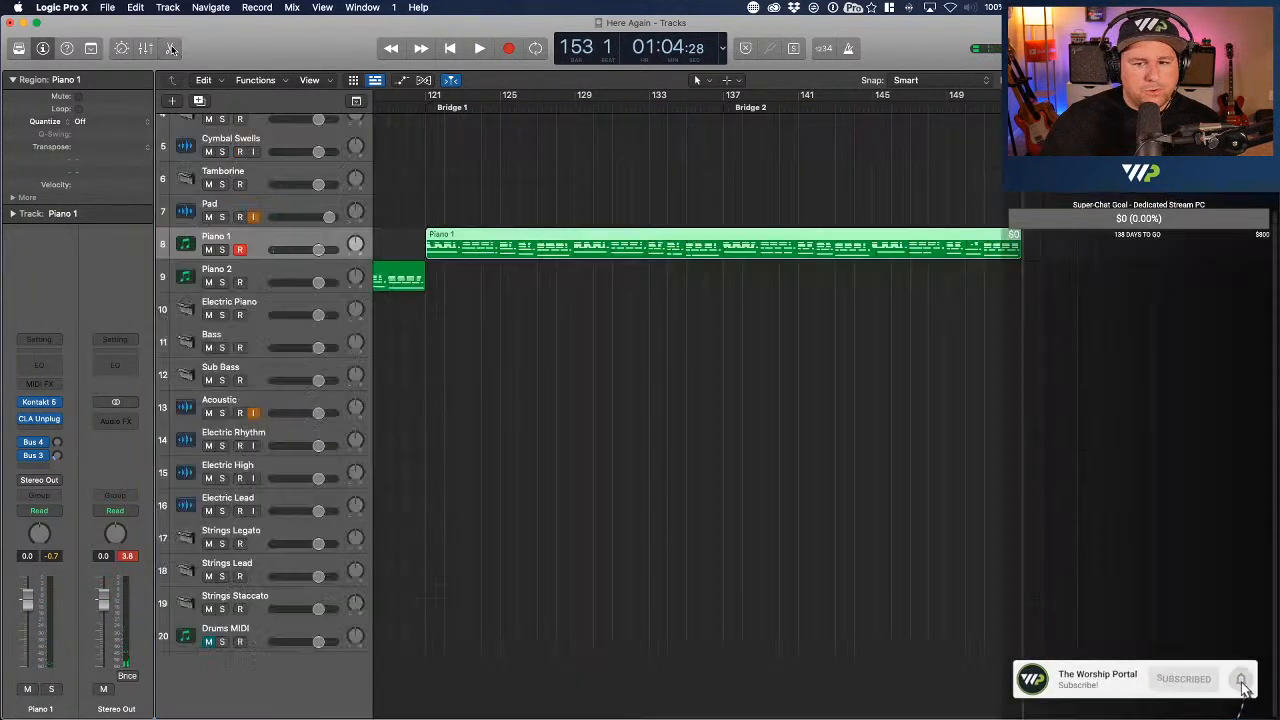
# - Record the Instrumental piano part on the Piano 2 track, starting from bar 151 and stopping at bar 175
pyautogui.hscroll(2, 715, 393)
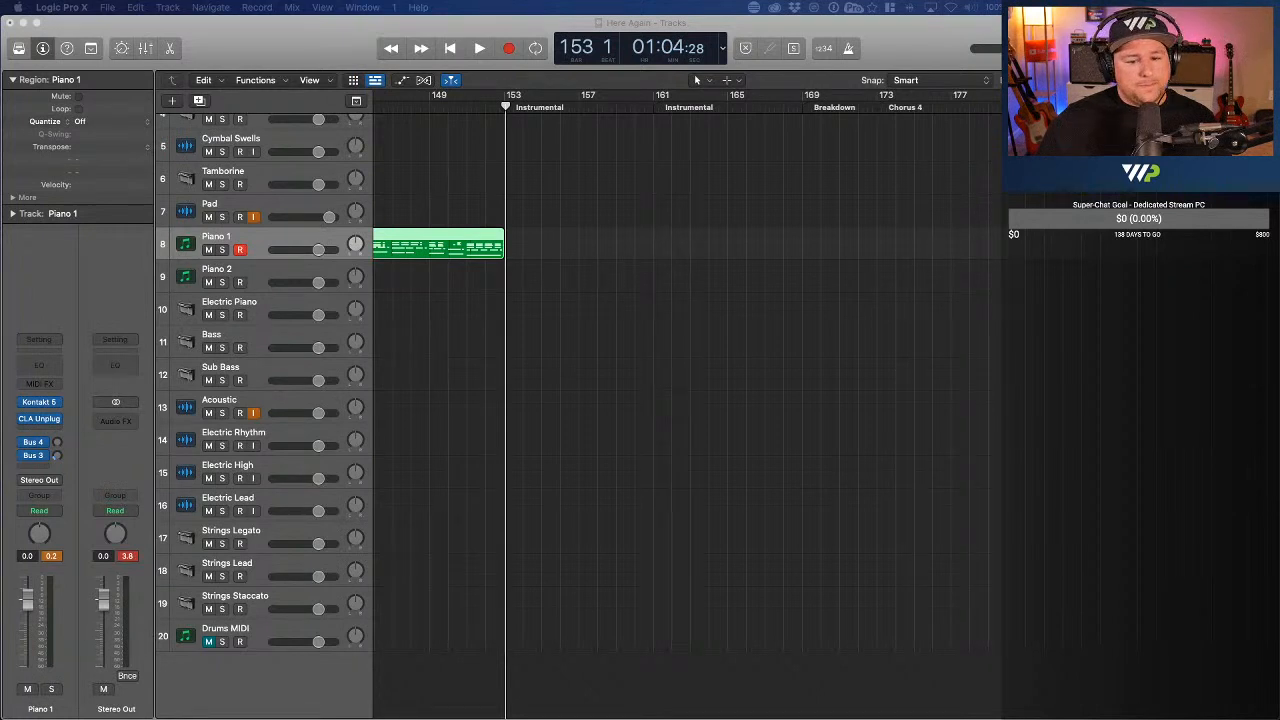
pyautogui.hscroll(-2, 652, 398)
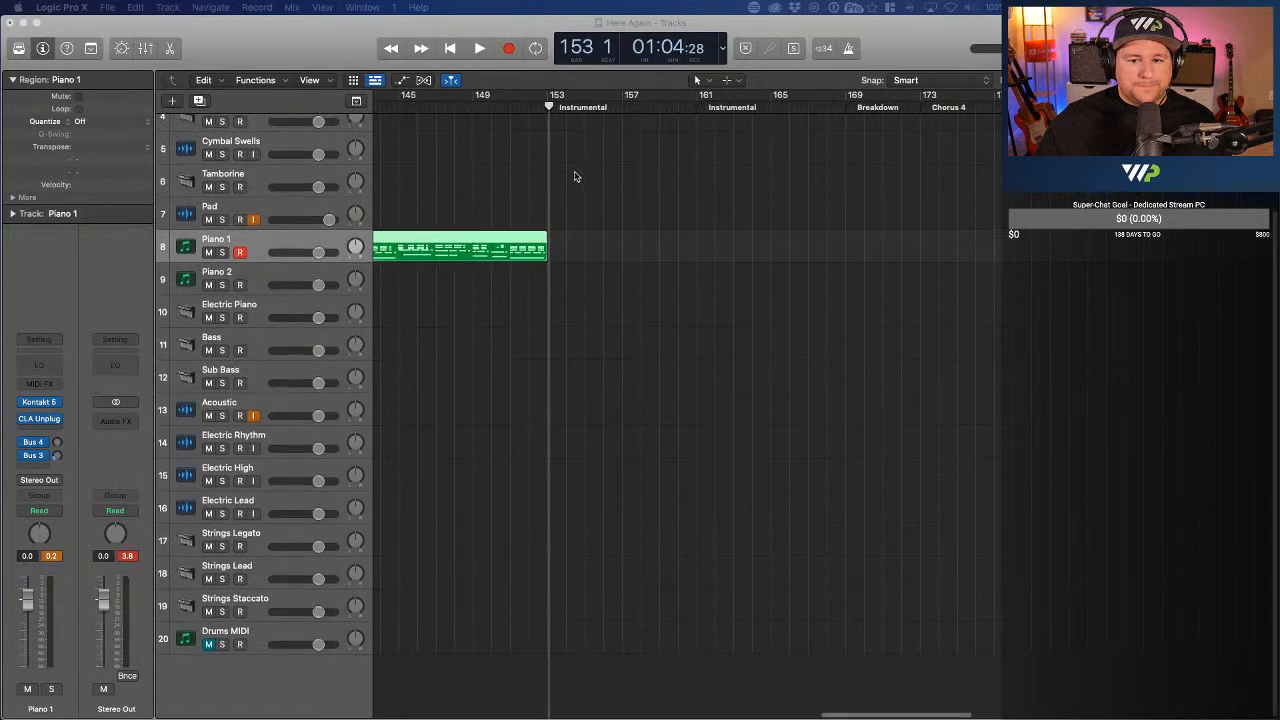
pyautogui.click(511, 106)
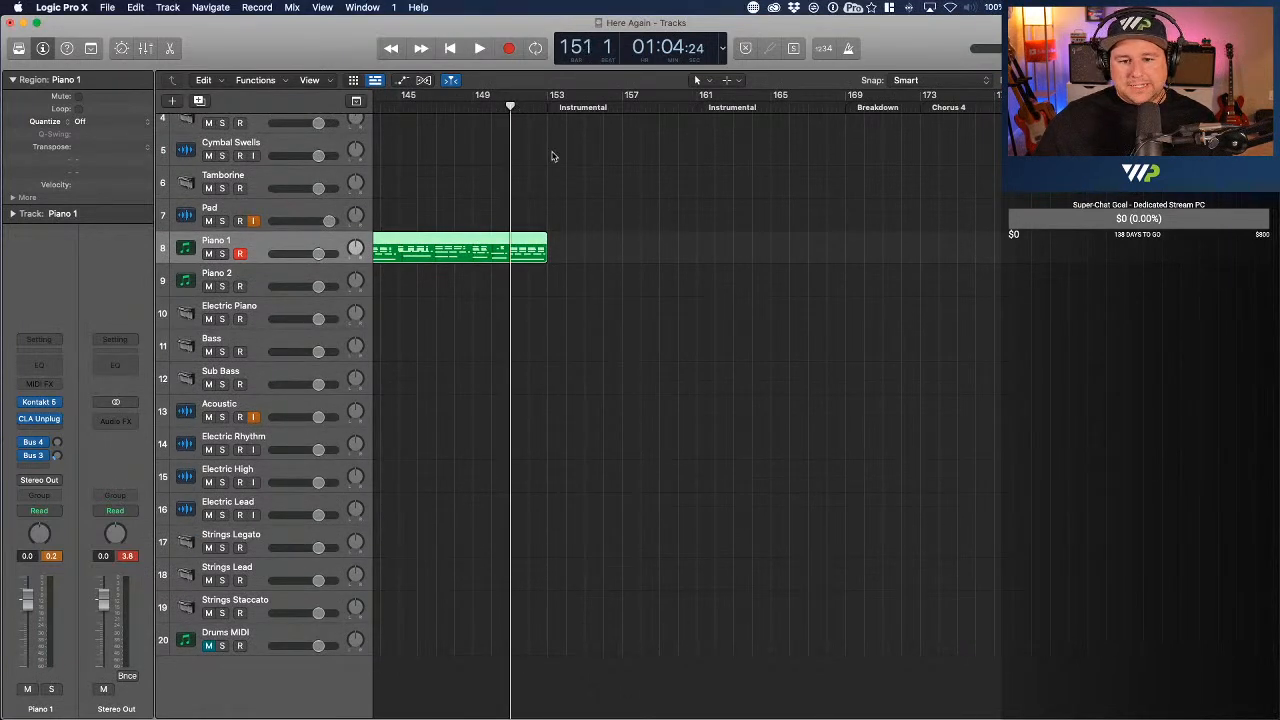
pyautogui.scroll(3, 552, 157)
pyautogui.scroll(1, 552, 157)
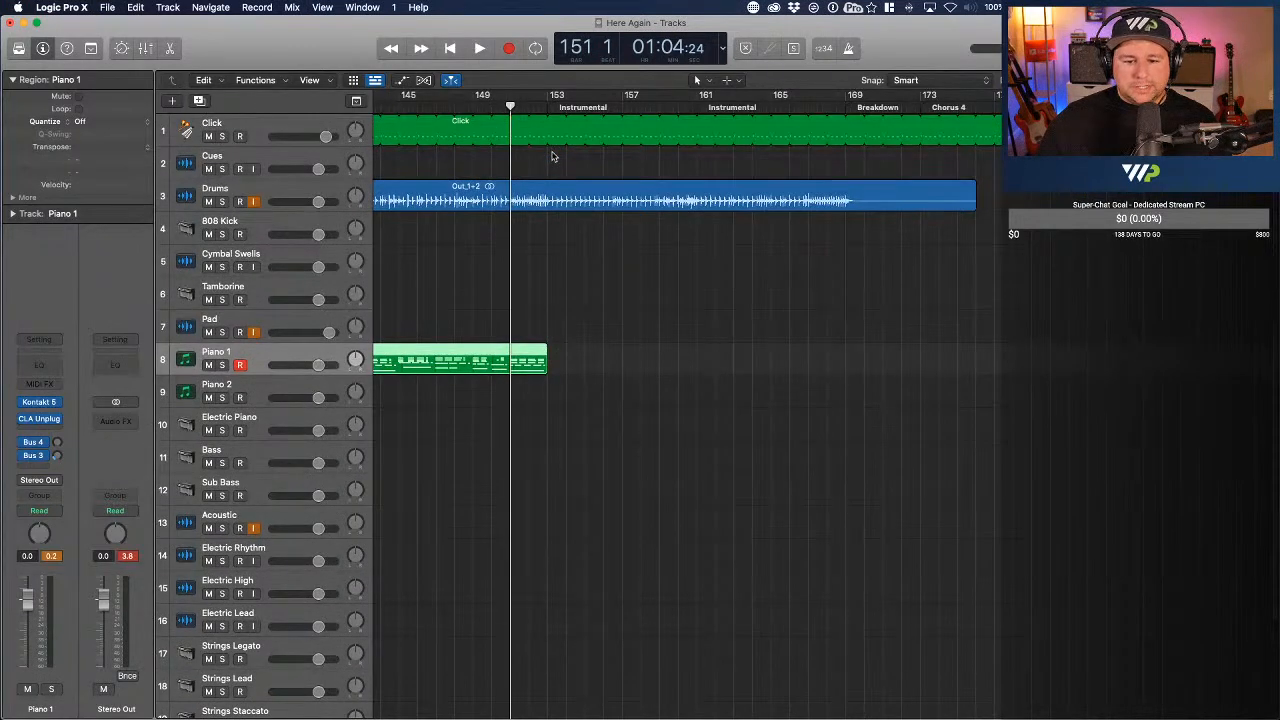
pyautogui.click(282, 387)
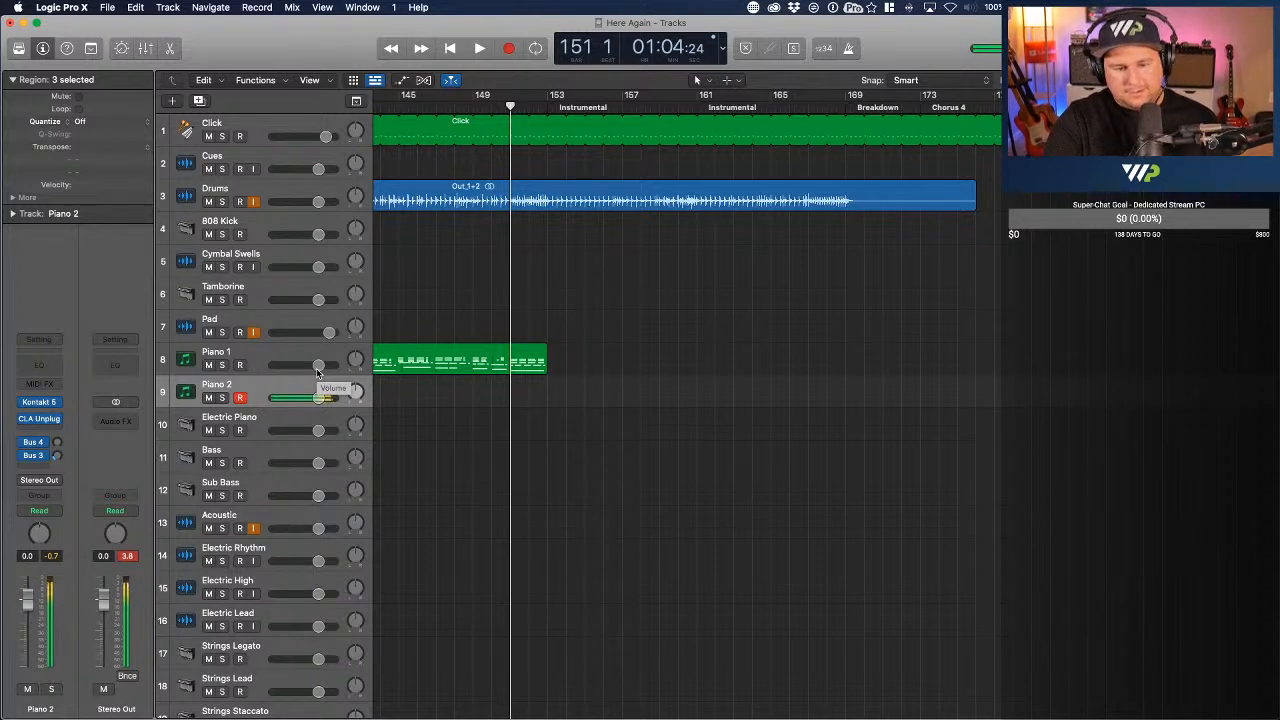
pyautogui.click(508, 48)
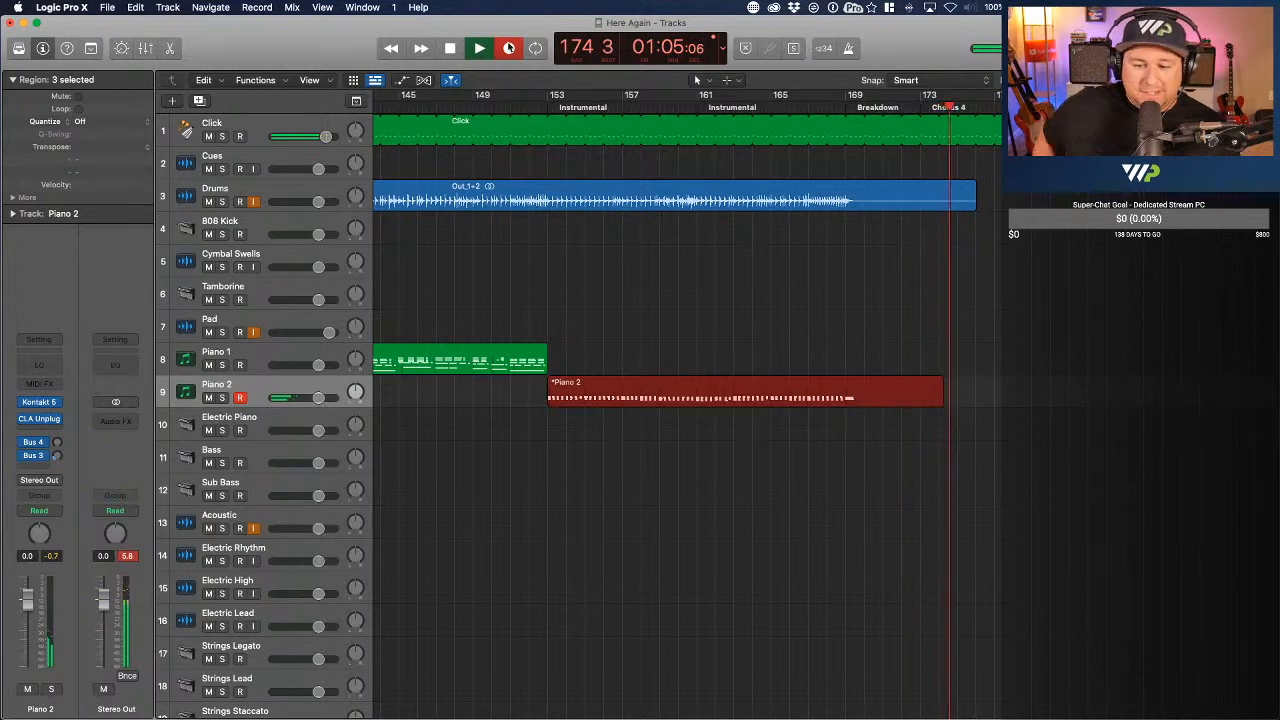
pyautogui.press('space')
pyautogui.click(510, 48)
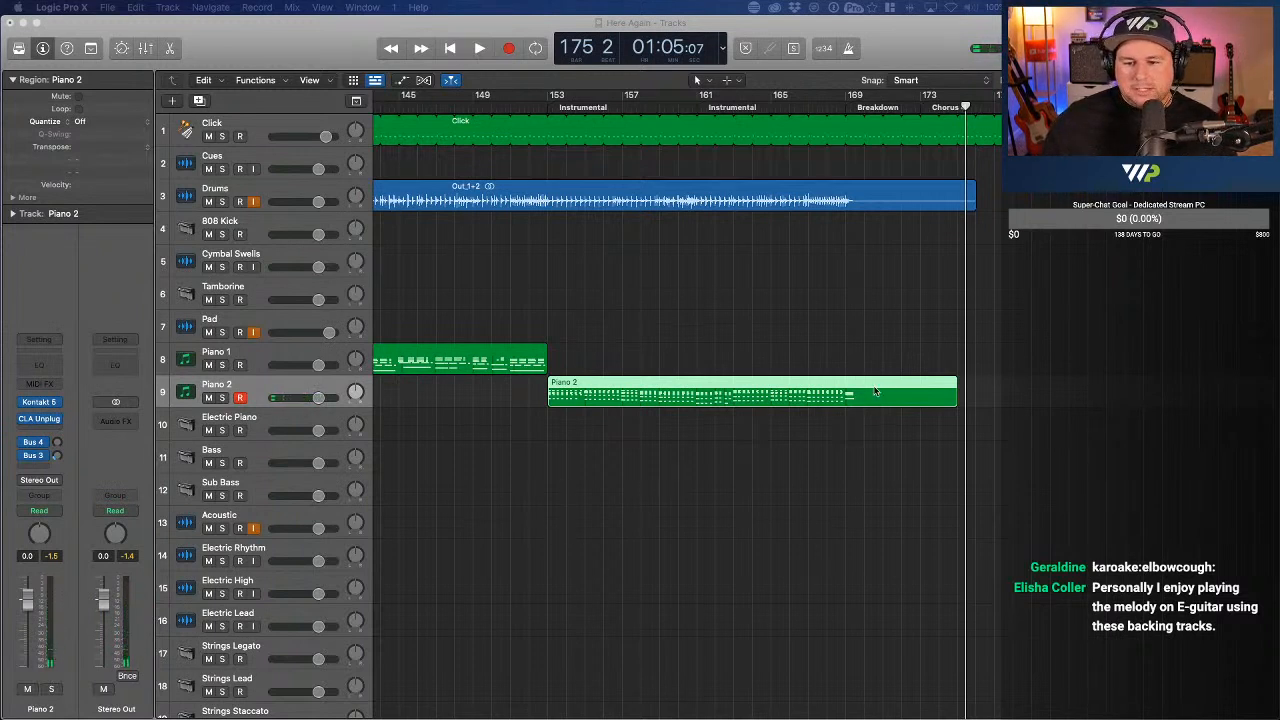
# - In the Piano 2 recording's Piano Roll, audition the final chord at bar 169 and duplicate its D1 bass note an octave lower
pyautogui.click(845, 111)
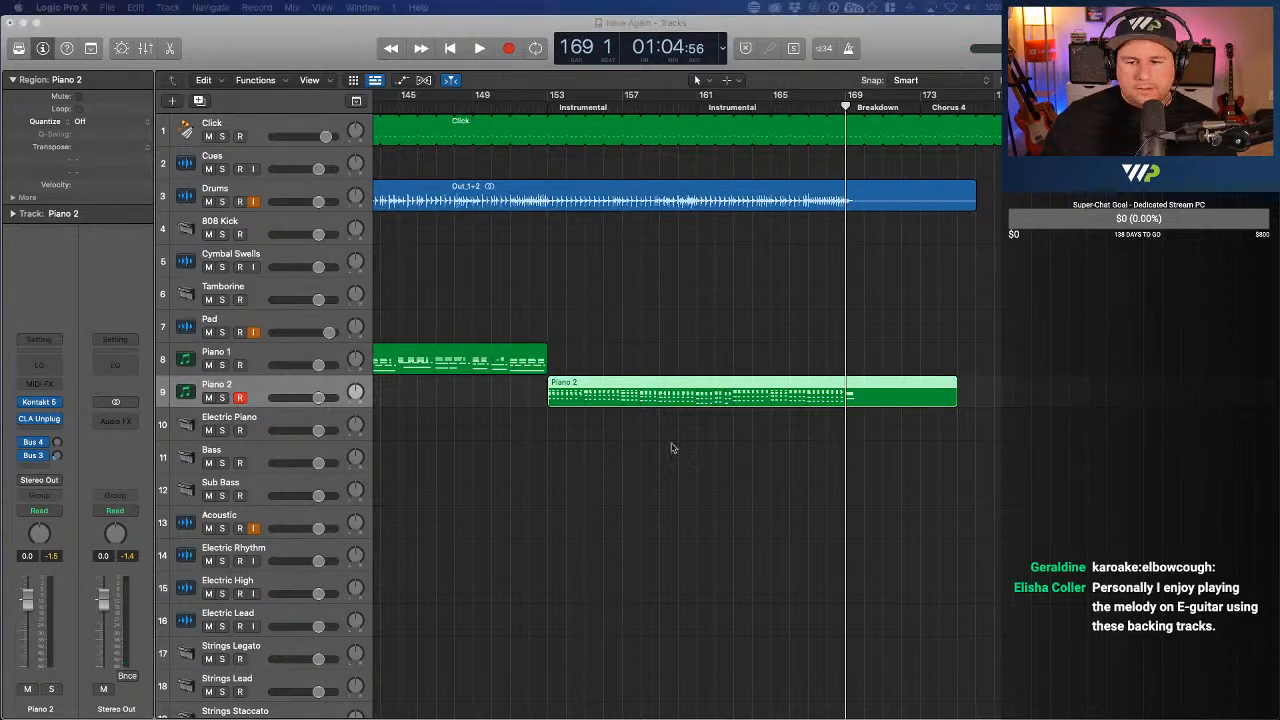
pyautogui.doubleClick(620, 394)
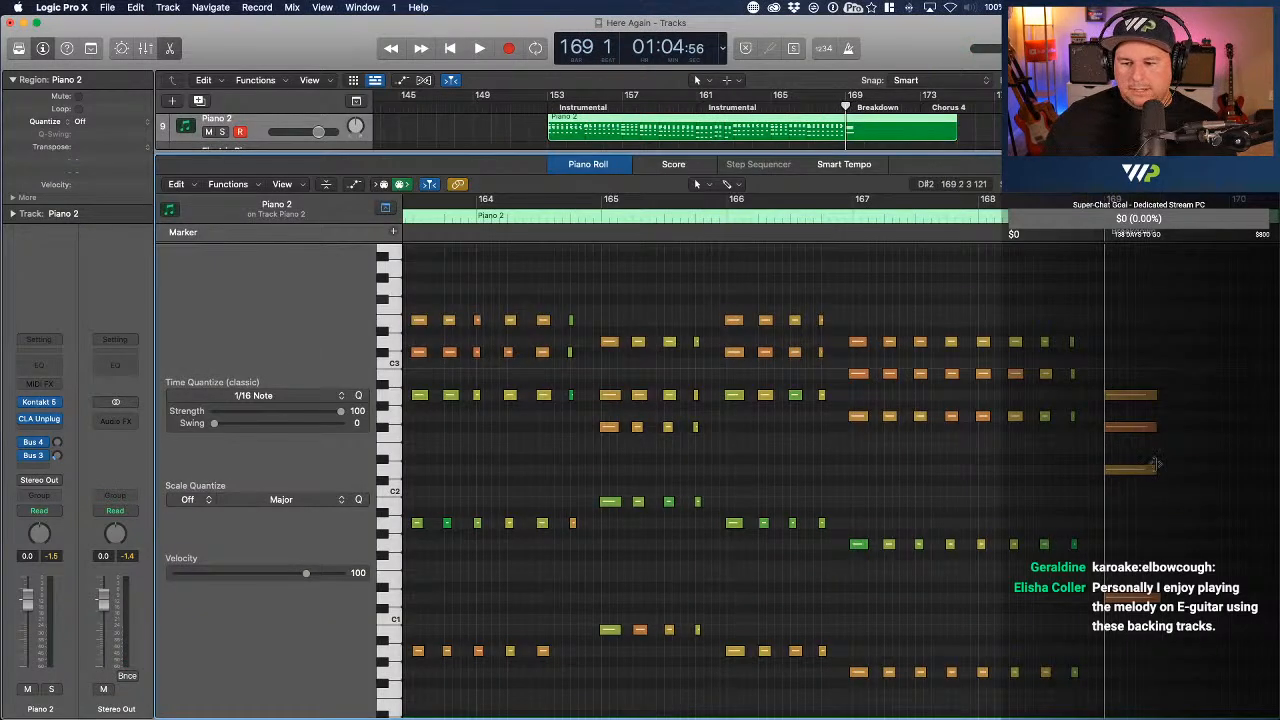
pyautogui.click(1130, 395)
pyautogui.click(1132, 430)
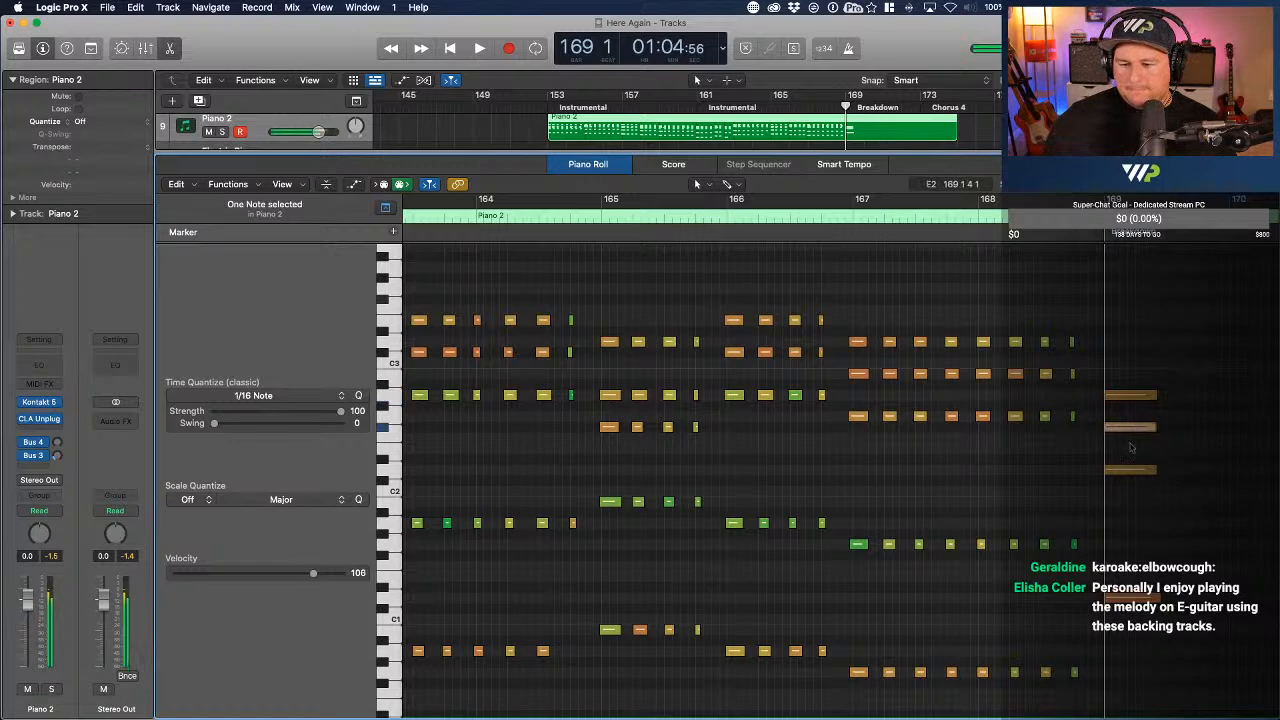
pyautogui.click(1130, 471)
pyautogui.scroll(-4, 1129, 474)
pyautogui.click(1137, 502)
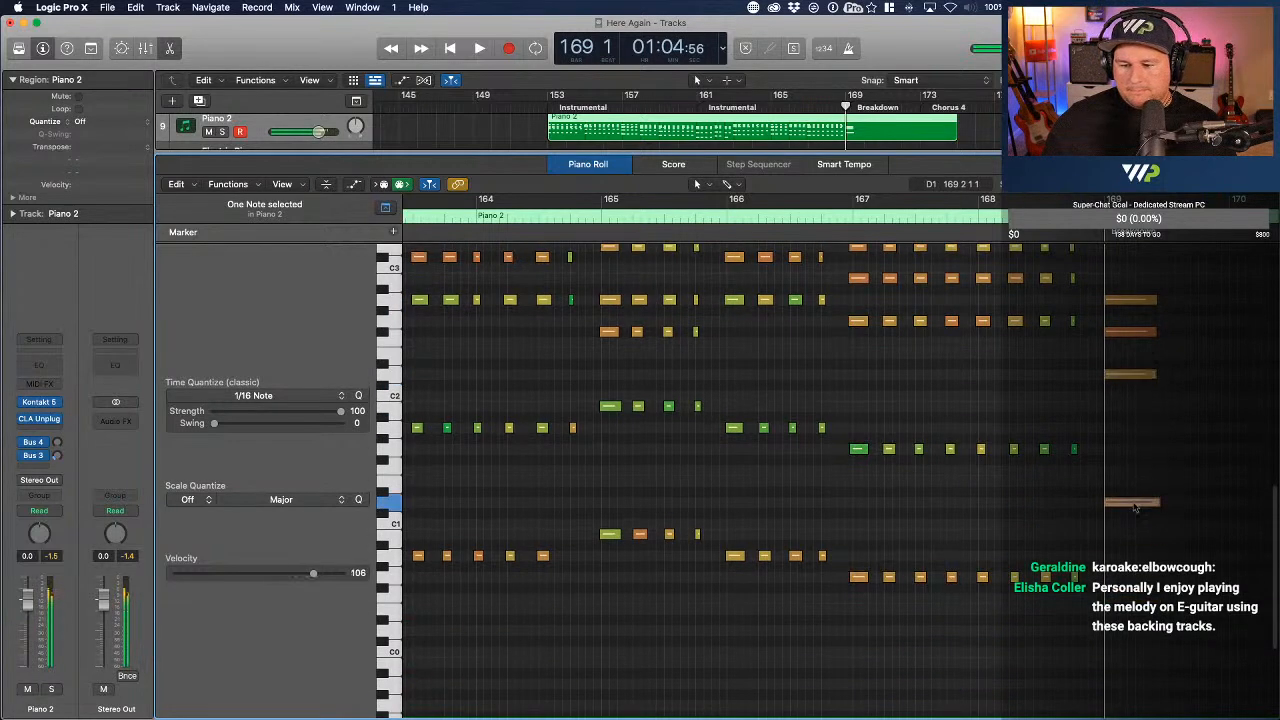
pyautogui.moveTo(1137, 502); pyautogui.dragTo(1138, 633)
# - Play back the final chord into the Breakdown to check the added low note, stop at bar 172, and close the Piano Roll
pyautogui.click(977, 212)
pyautogui.press('space')
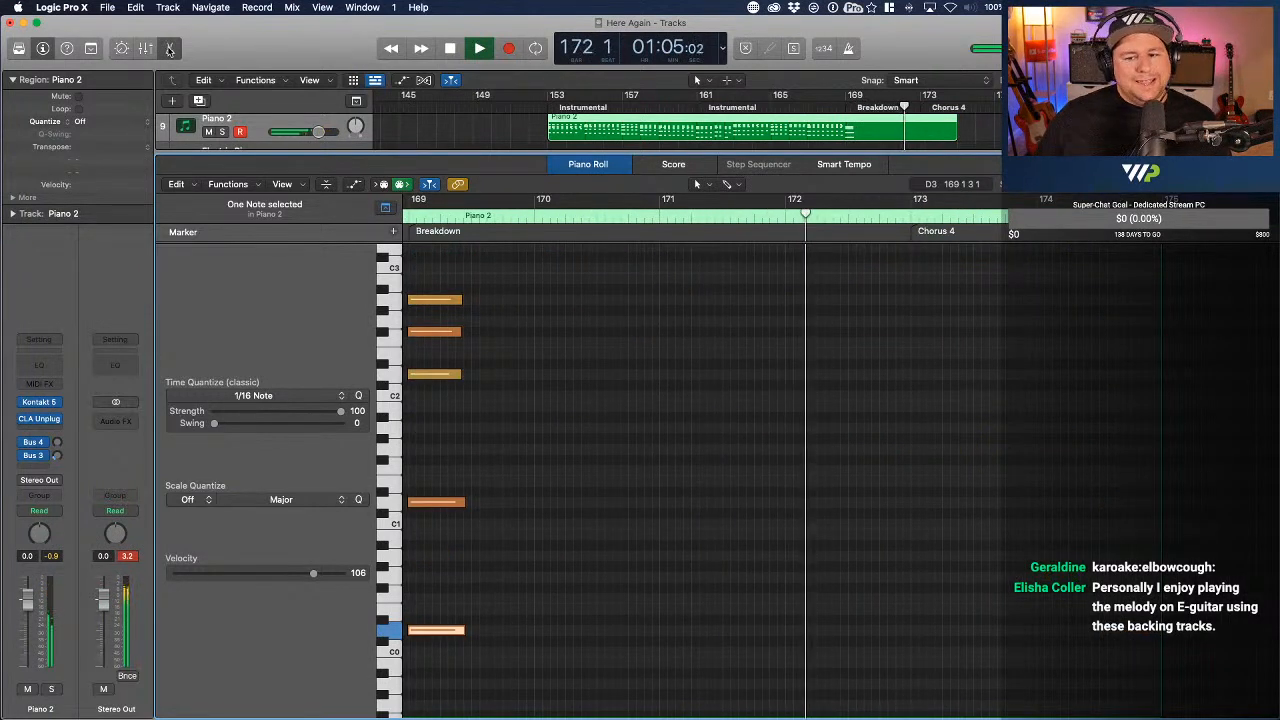
pyautogui.press('space')
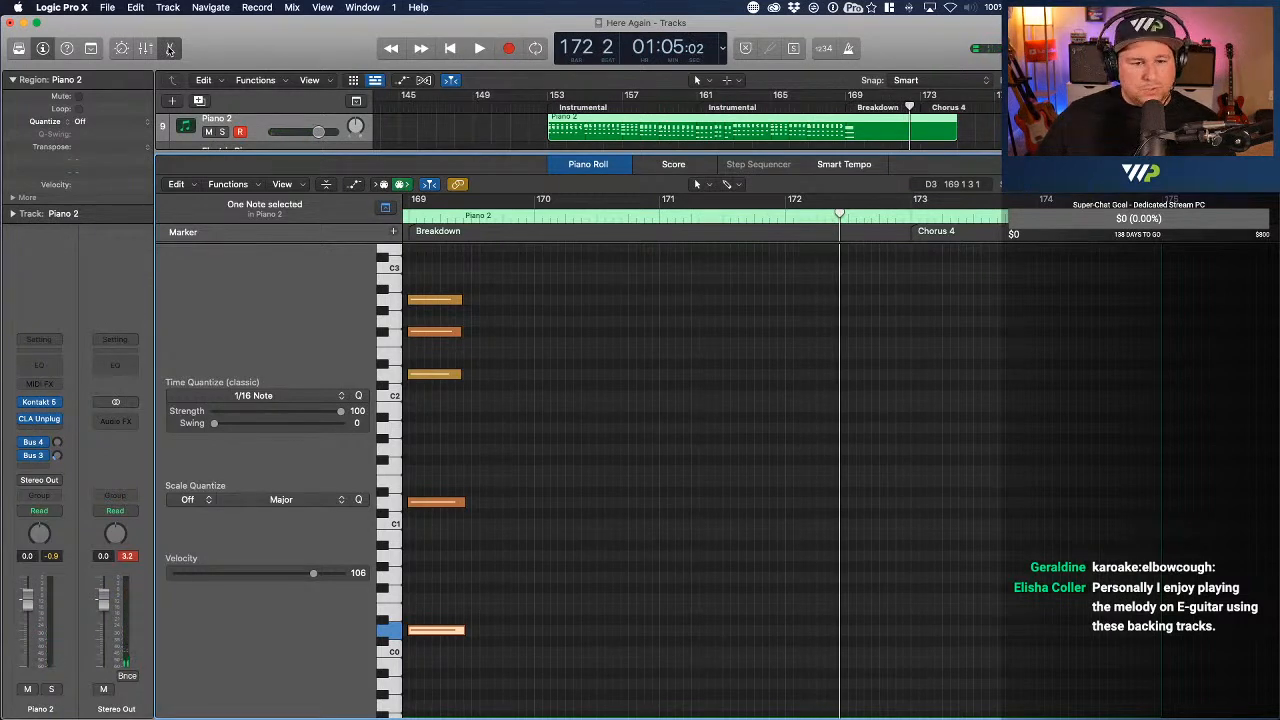
pyautogui.click(170, 48)
# - Examine the arrangement from the Instrumental and Breakdown through Chorus 4, Chorus 5 and the Outro
pyautogui.scroll(1, 452, 265)
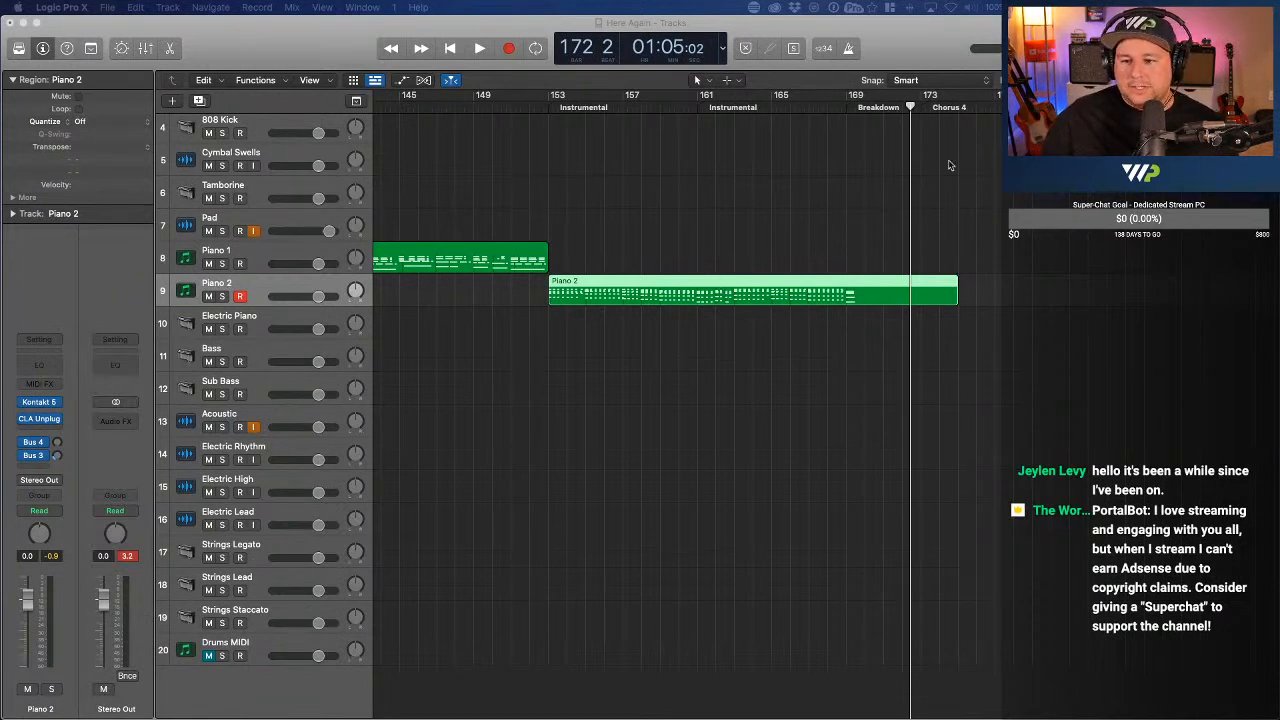
pyautogui.hscroll(5, 950, 165)
pyautogui.hscroll(2, 950, 165)
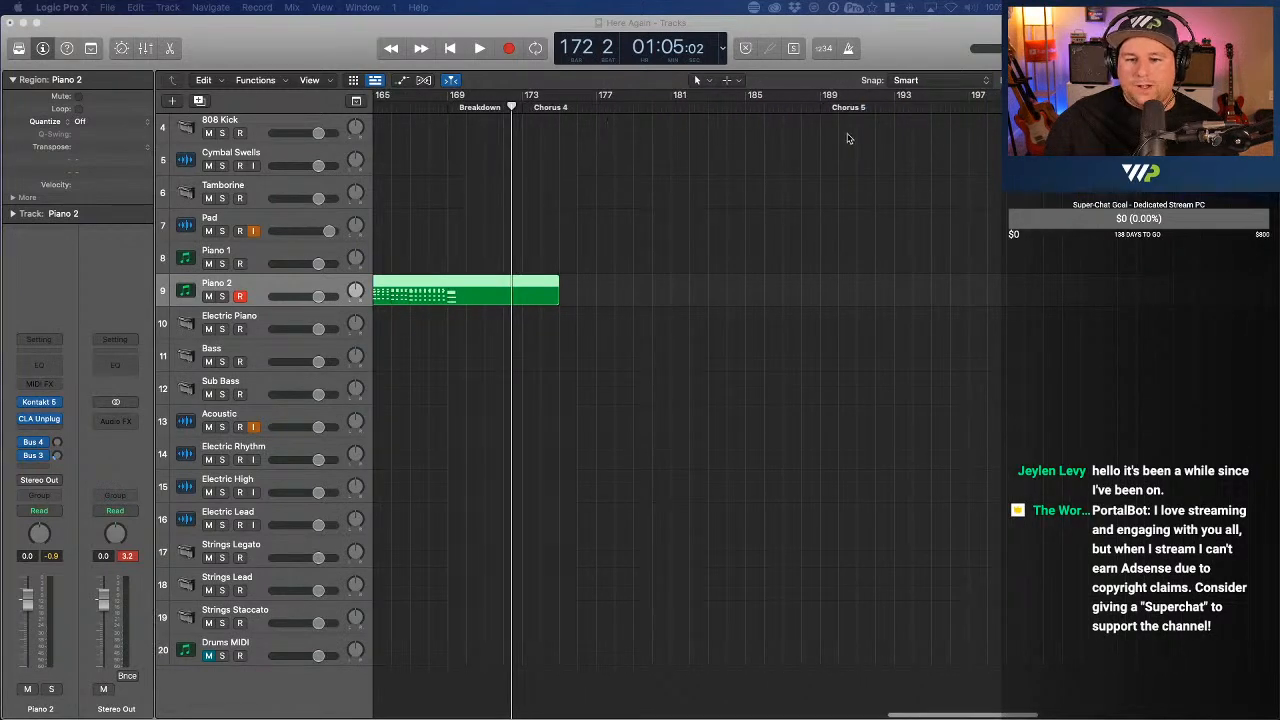
pyautogui.hscroll(6, 686, 400)
pyautogui.hscroll(-2, 686, 400)
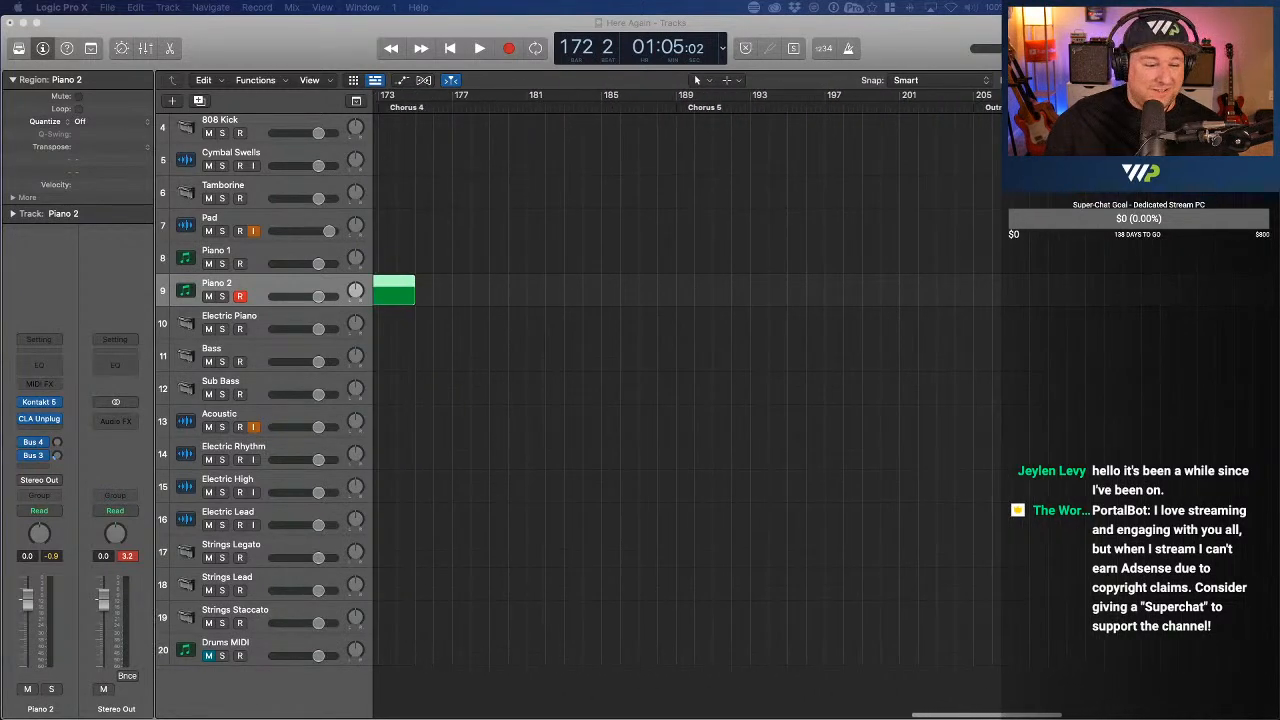
pyautogui.hscroll(-2, 670, 229)
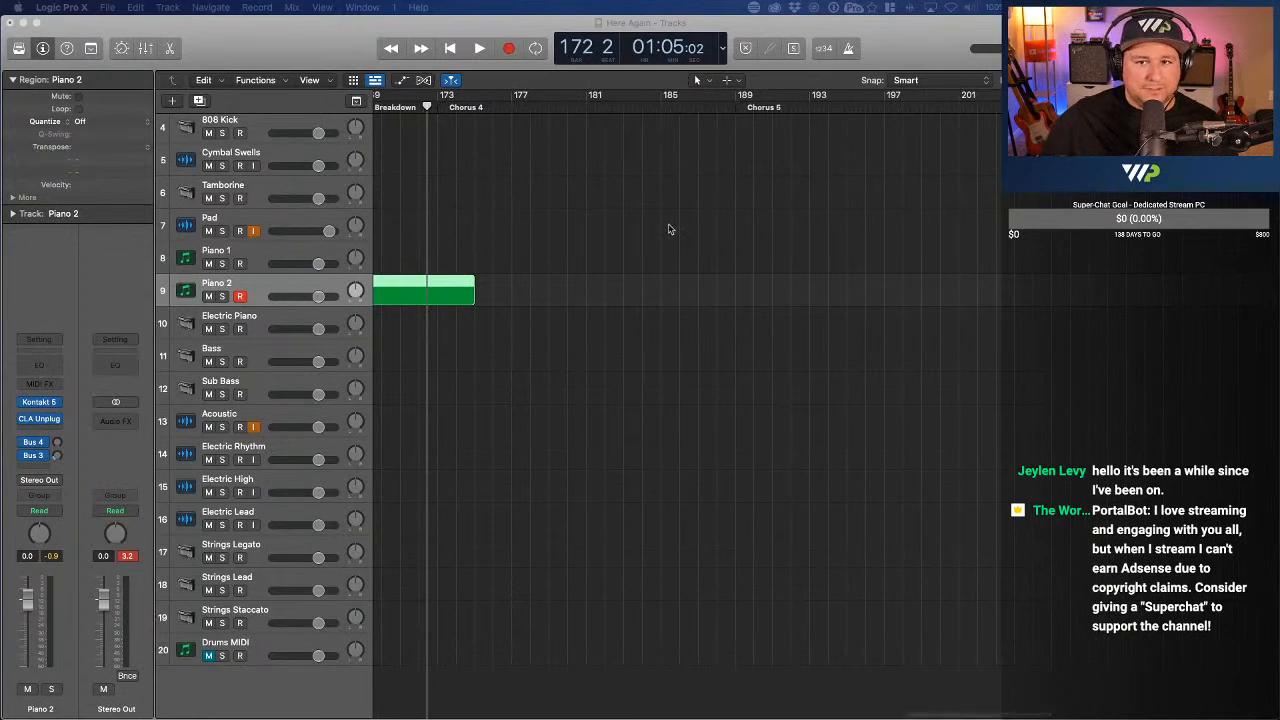
pyautogui.hscroll(-6, 670, 229)
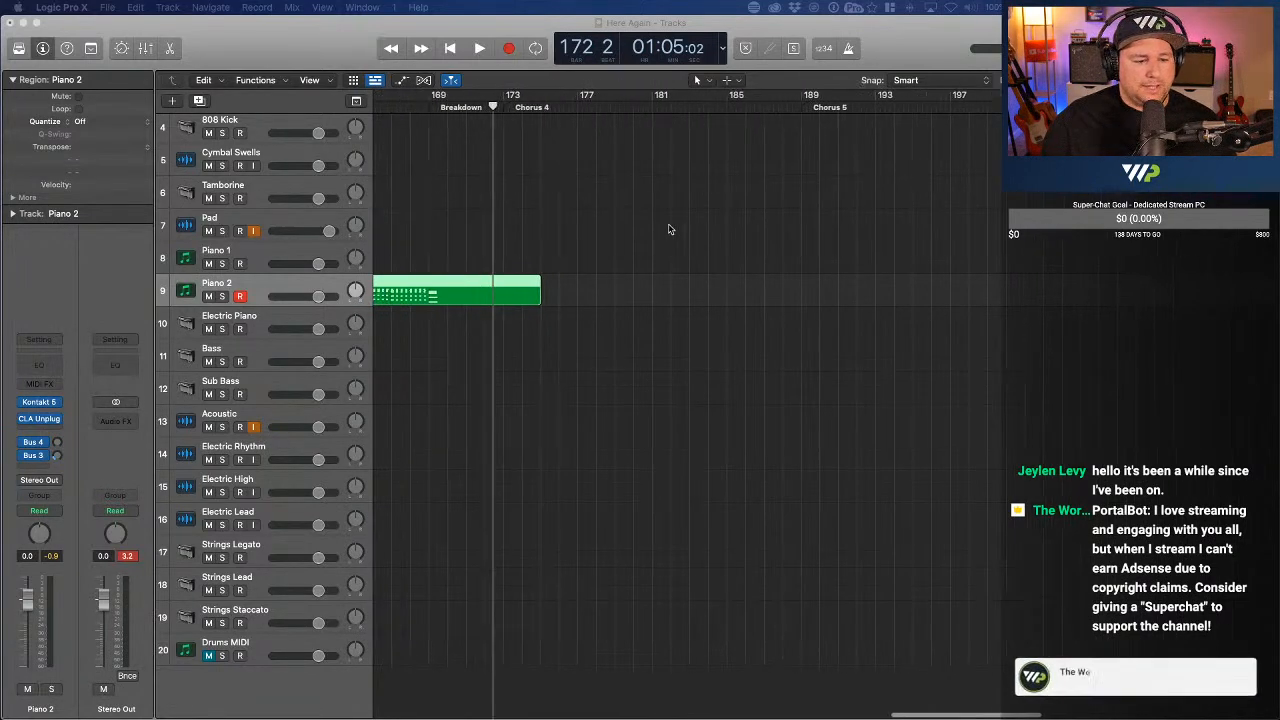
pyautogui.hscroll(-6, 464, 253)
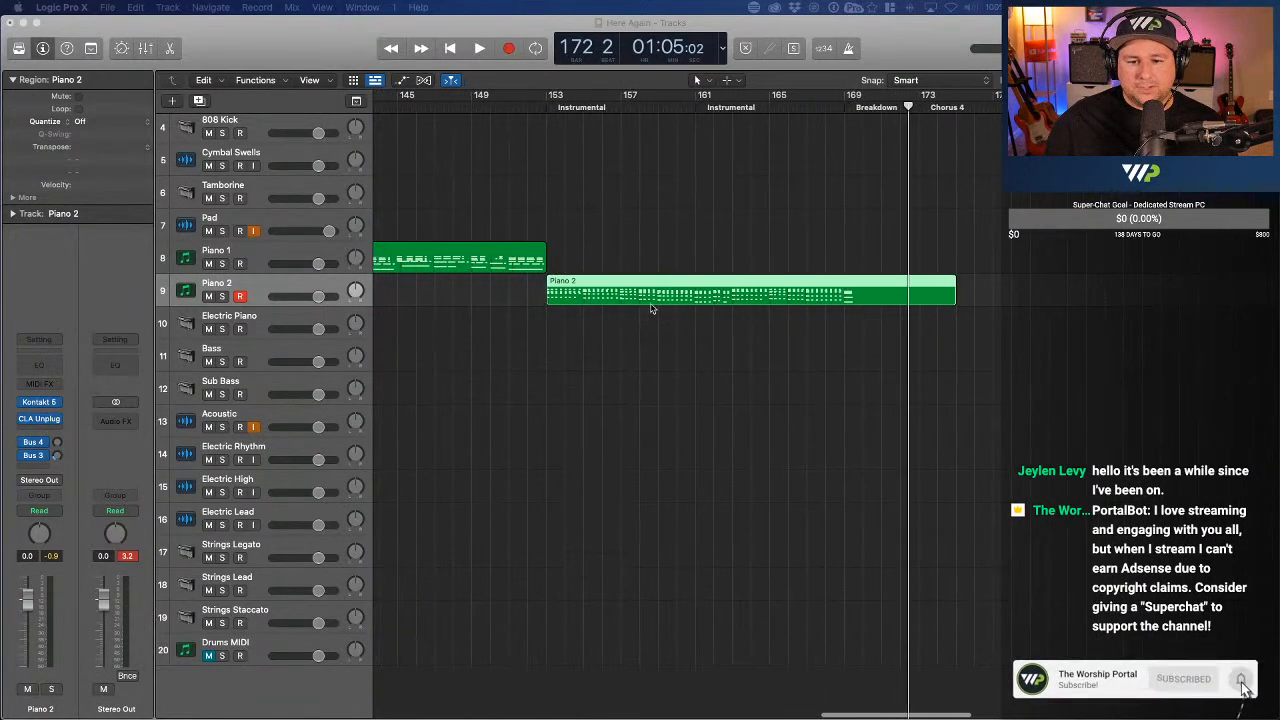
pyautogui.hscroll(4, 686, 300)
pyautogui.hscroll(2, 686, 300)
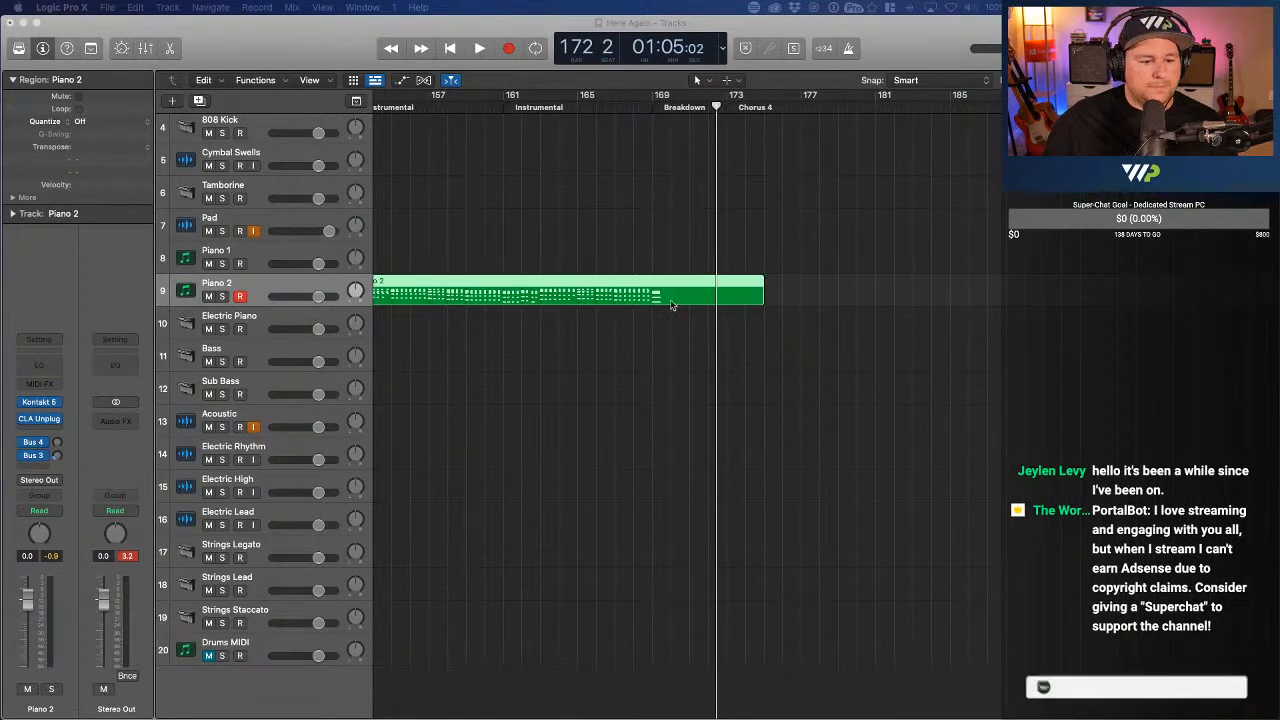
pyautogui.hscroll(6, 446, 420)
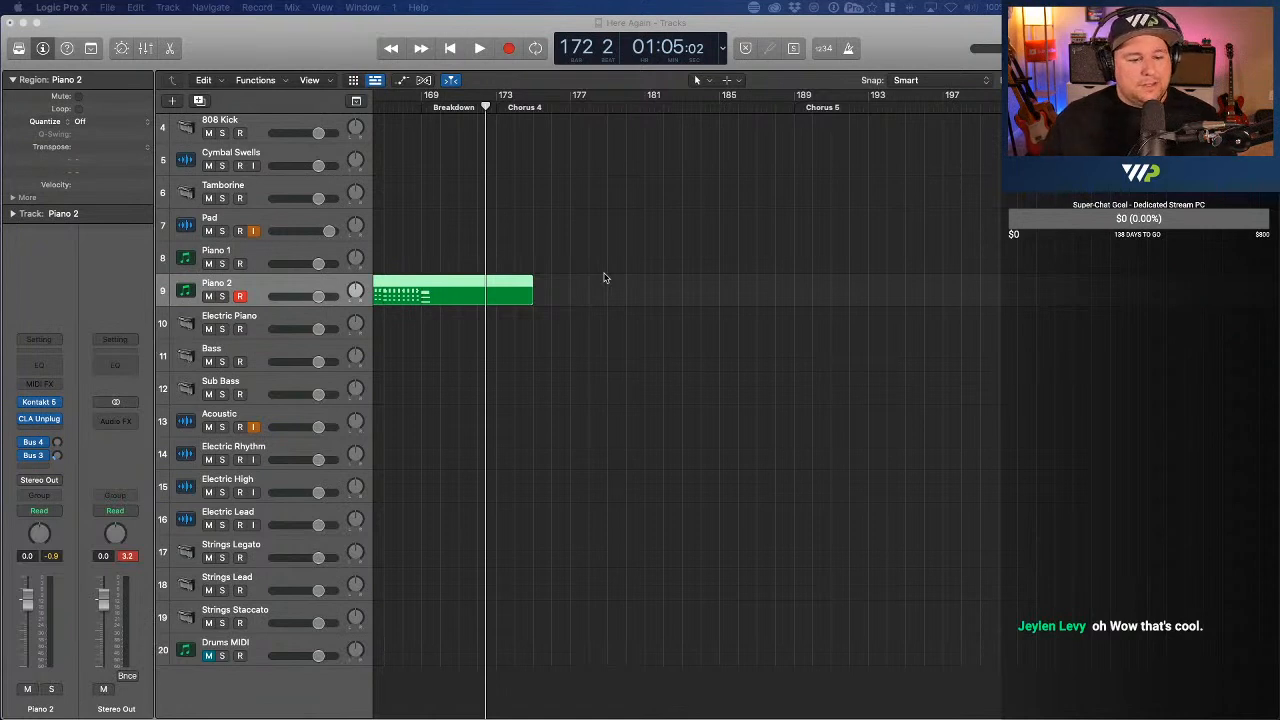
pyautogui.moveTo(484, 108); pyautogui.dragTo(460, 107)
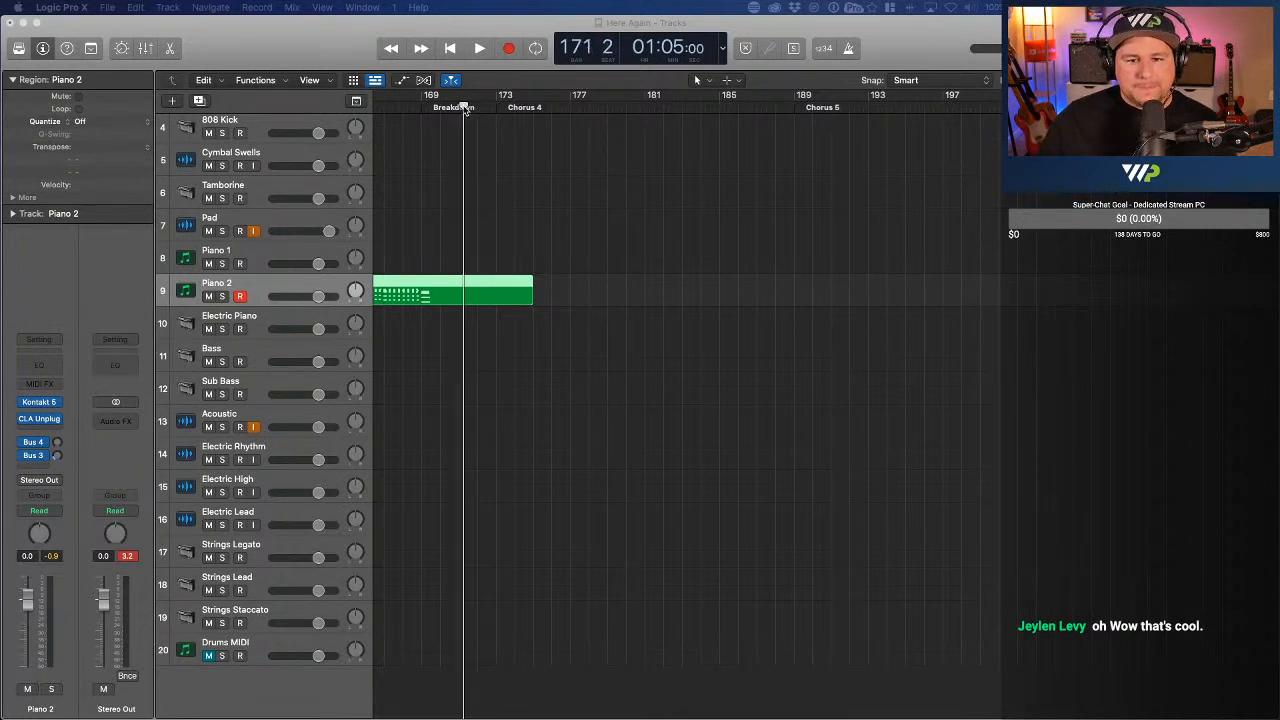
pyautogui.click(510, 48)
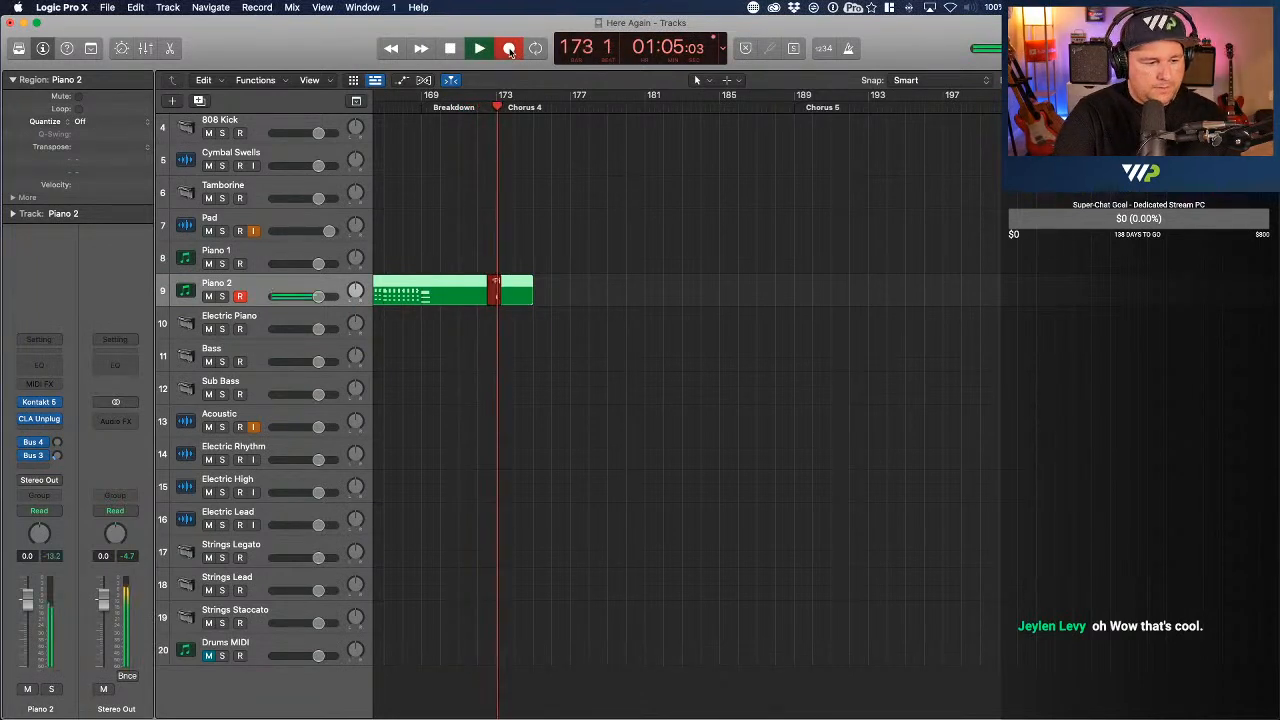
pyautogui.press('space')
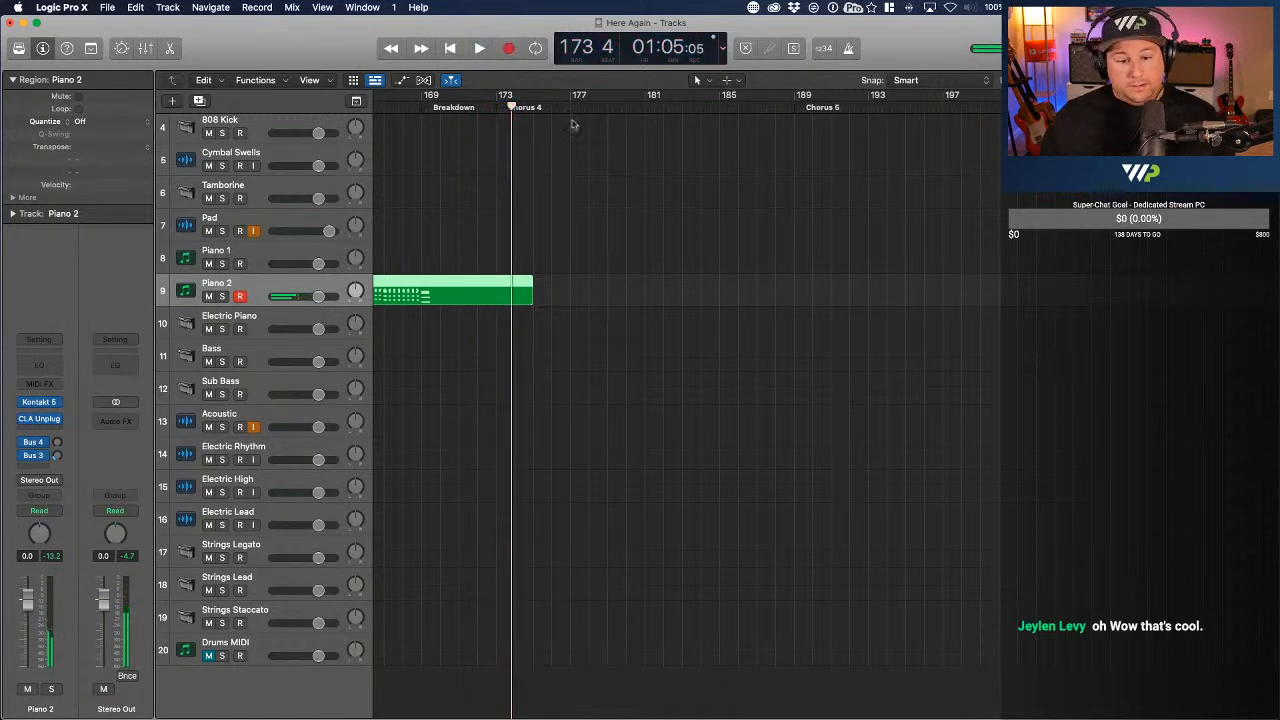
# - Record the Chorus 4 and Chorus 5 piano part on the Piano 1 track, starting from bar 171 and stopping at bar 205
pyautogui.click(294, 256)
pyautogui.click(501, 104)
pyautogui.moveTo(501, 104); pyautogui.dragTo(460, 104)
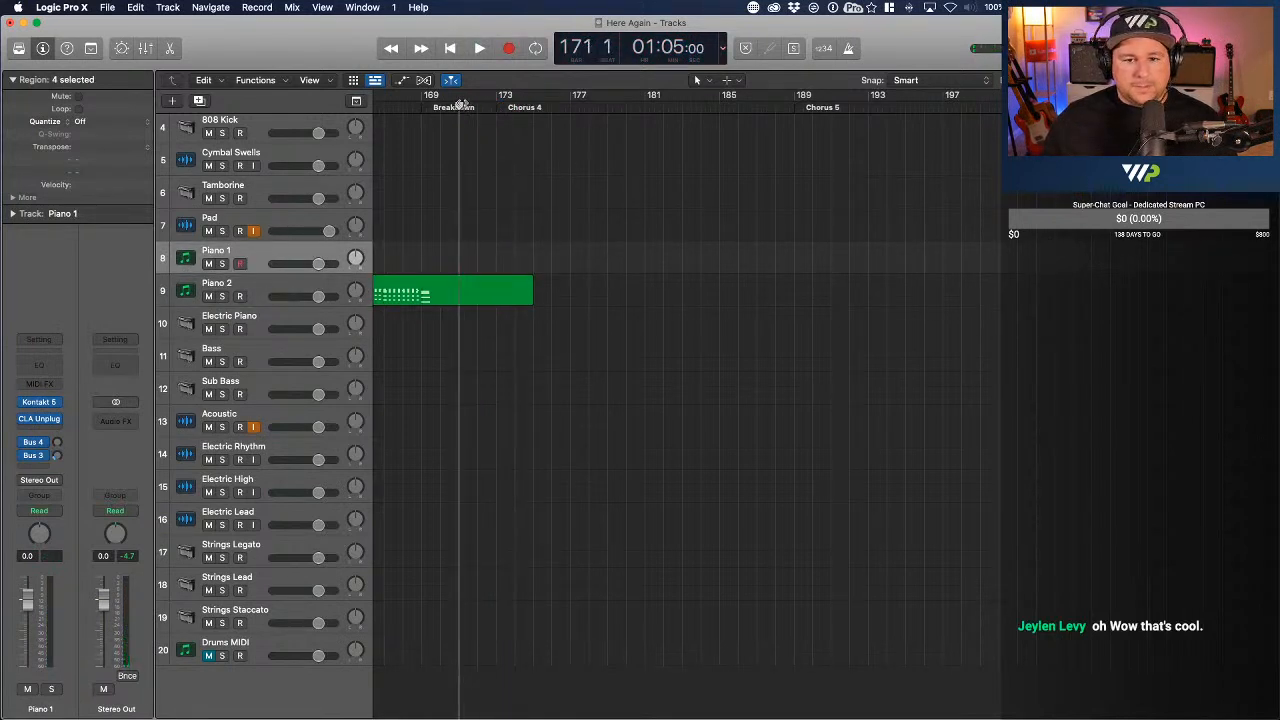
pyautogui.click(500, 50)
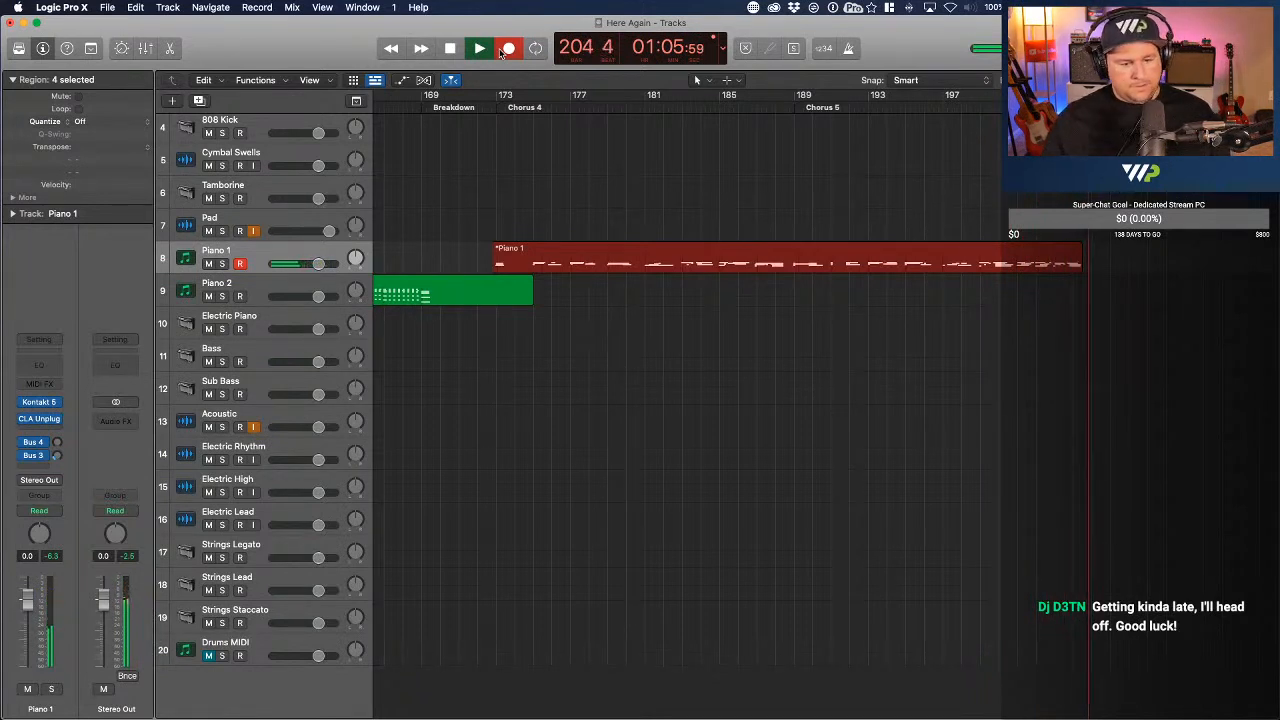
pyautogui.press('space')
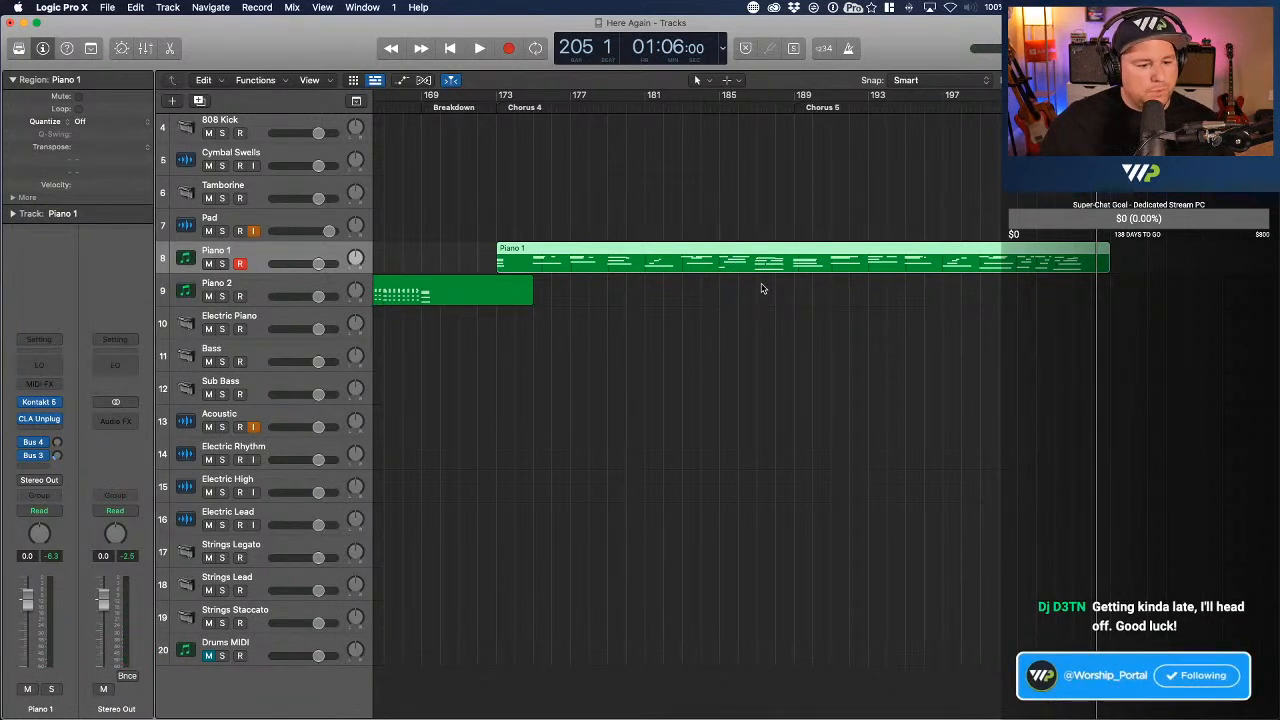
# - Try to record the Outro piano part on the Piano 1 track, starting from bar 203 and stopping at bar 206
pyautogui.press(',')
pyautogui.press(',')
pyautogui.hscroll(5, 986, 270)
pyautogui.hscroll(7, 985, 270)
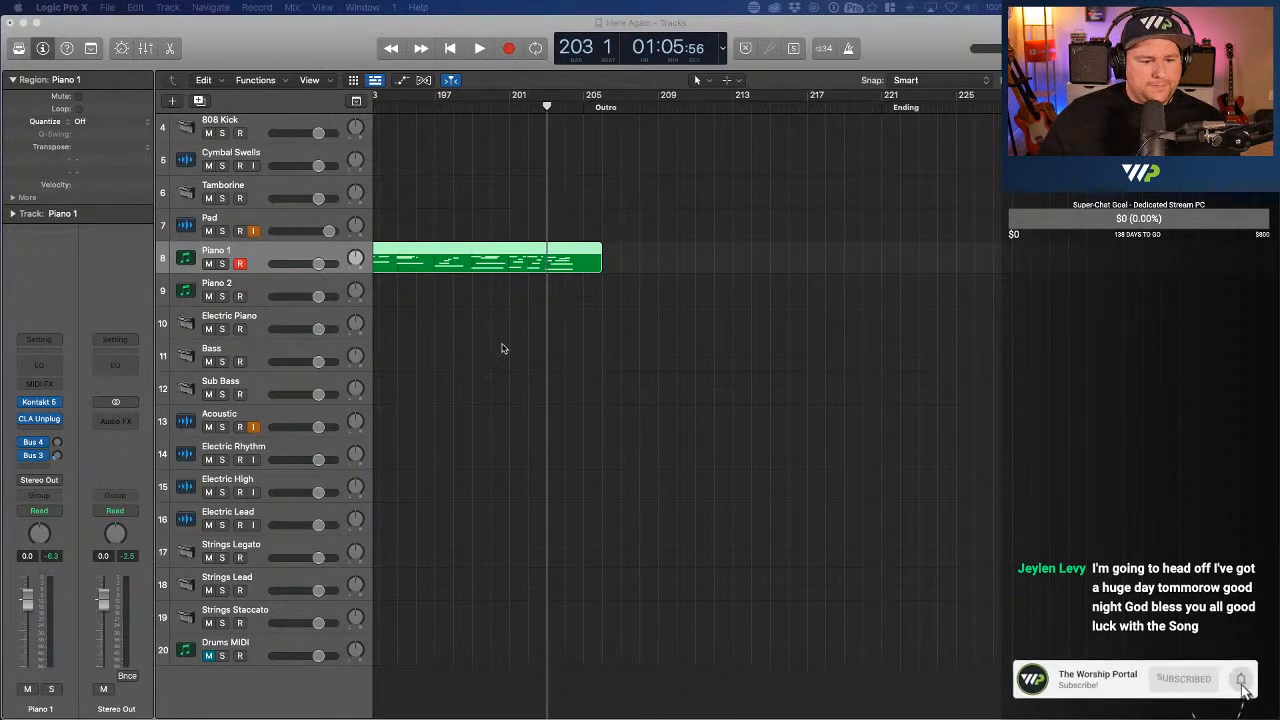
pyautogui.click(509, 49)
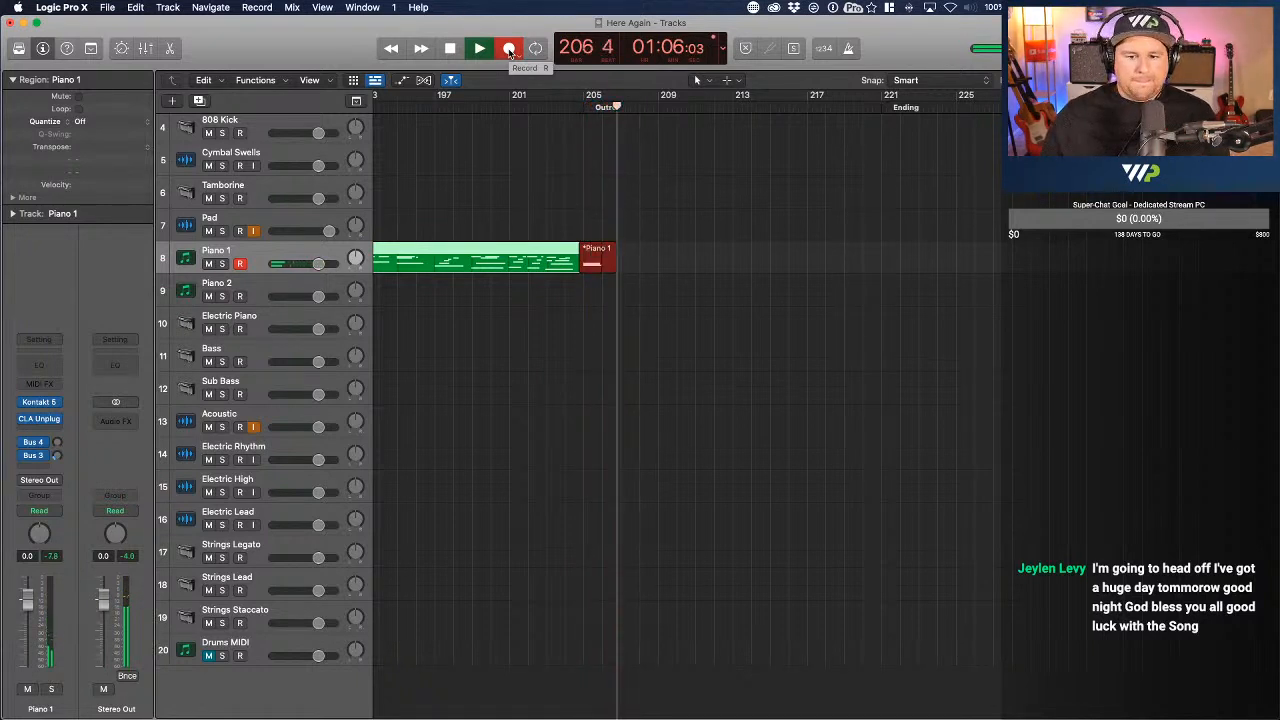
pyautogui.press('space')
# - Try an Outro take on the Piano 2 track from bar 203 to bar 217 and undo the recording
pyautogui.click(267, 288)
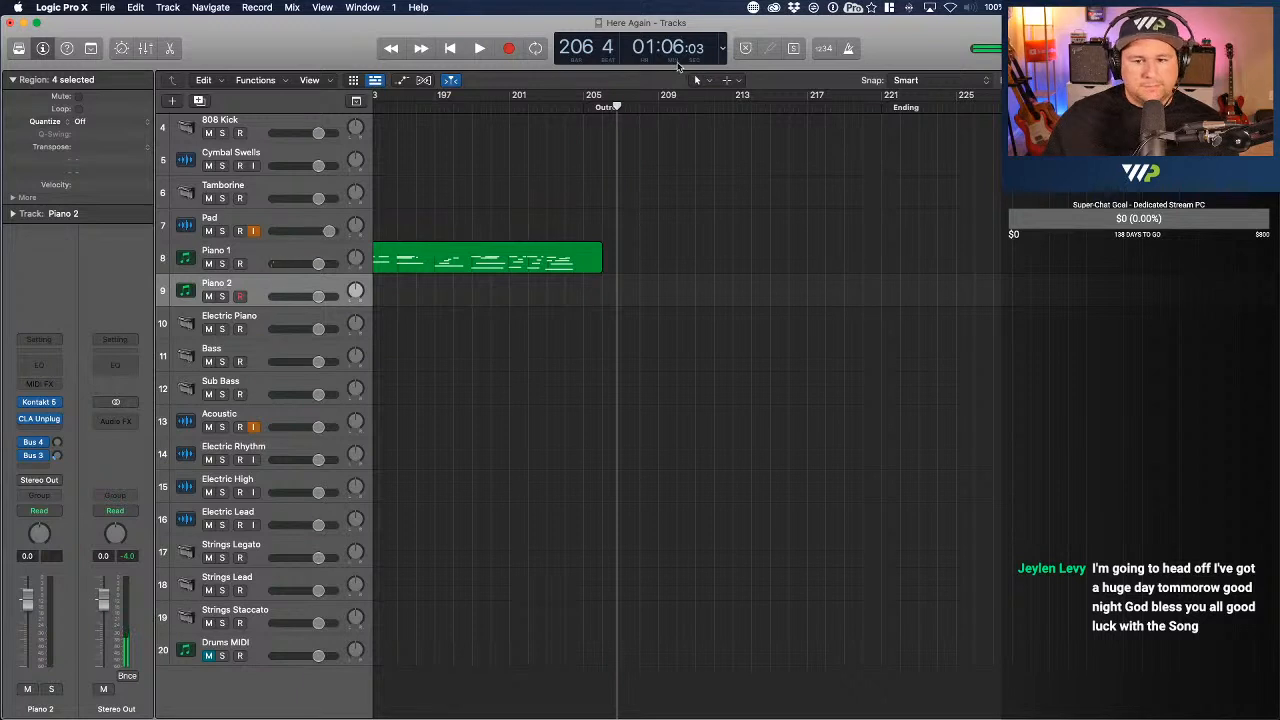
pyautogui.moveTo(617, 110); pyautogui.dragTo(547, 107)
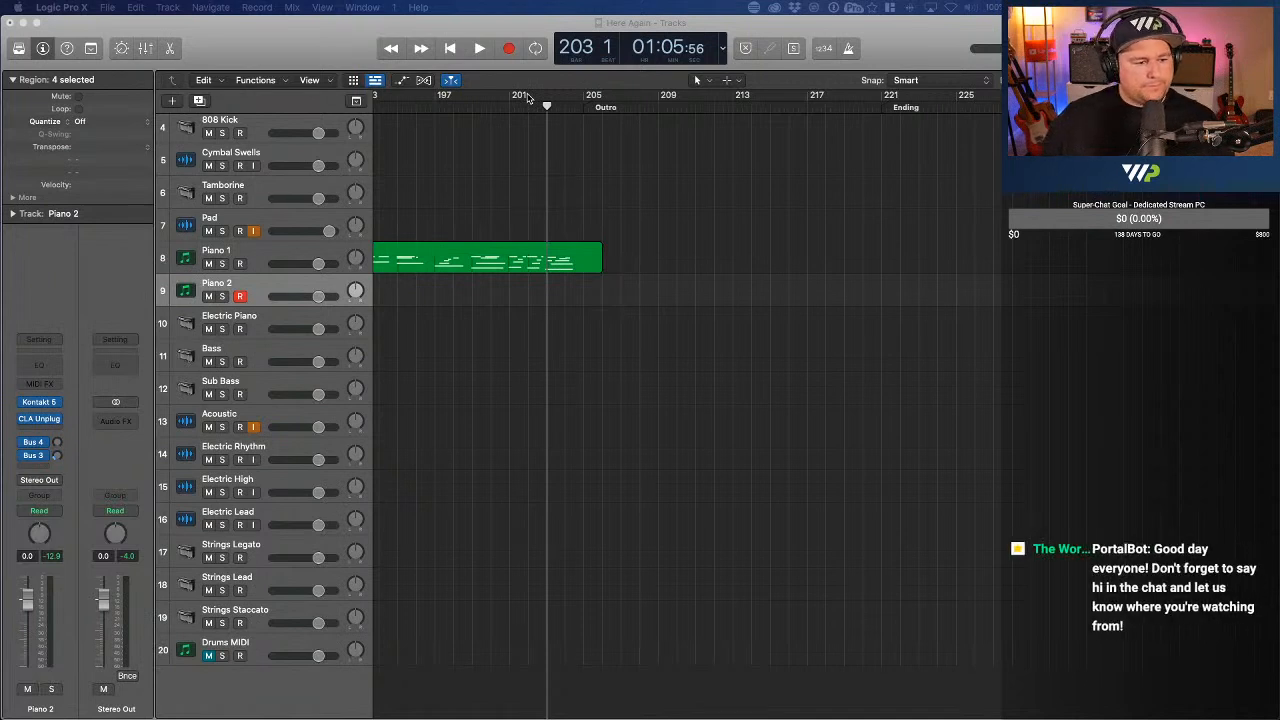
pyautogui.click(509, 48)
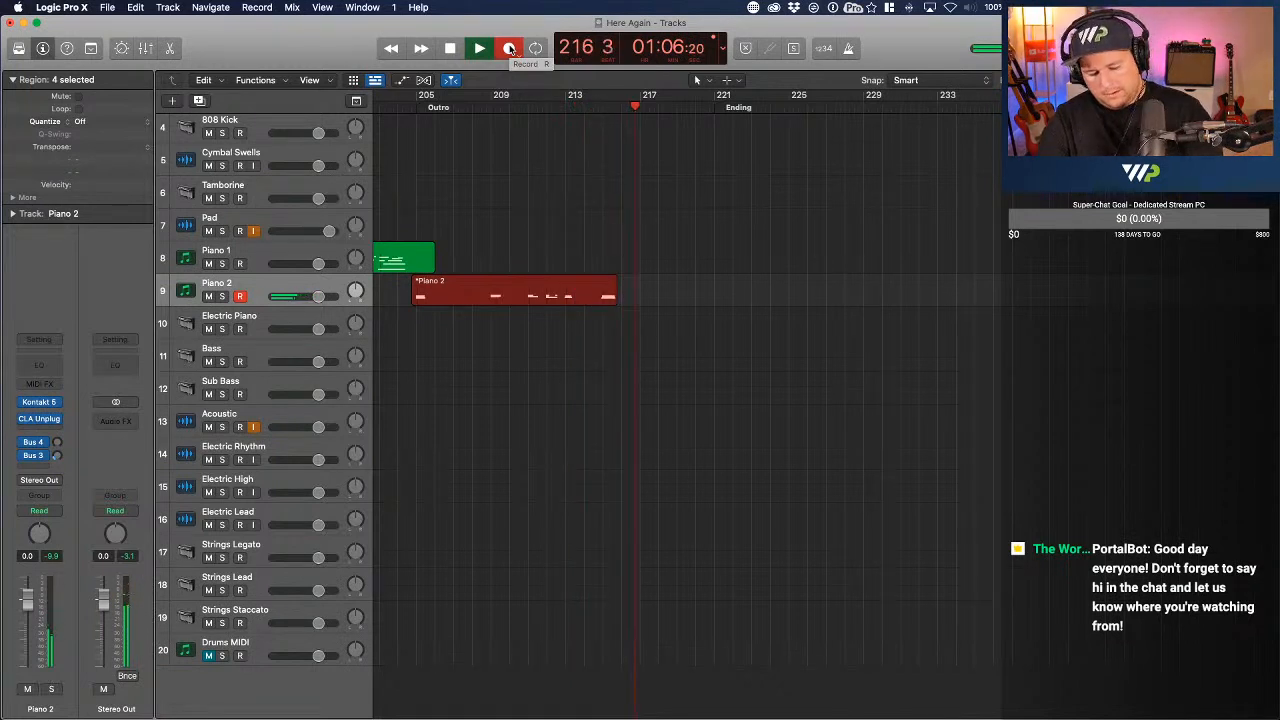
pyautogui.click(510, 50)
pyautogui.press('super+z')
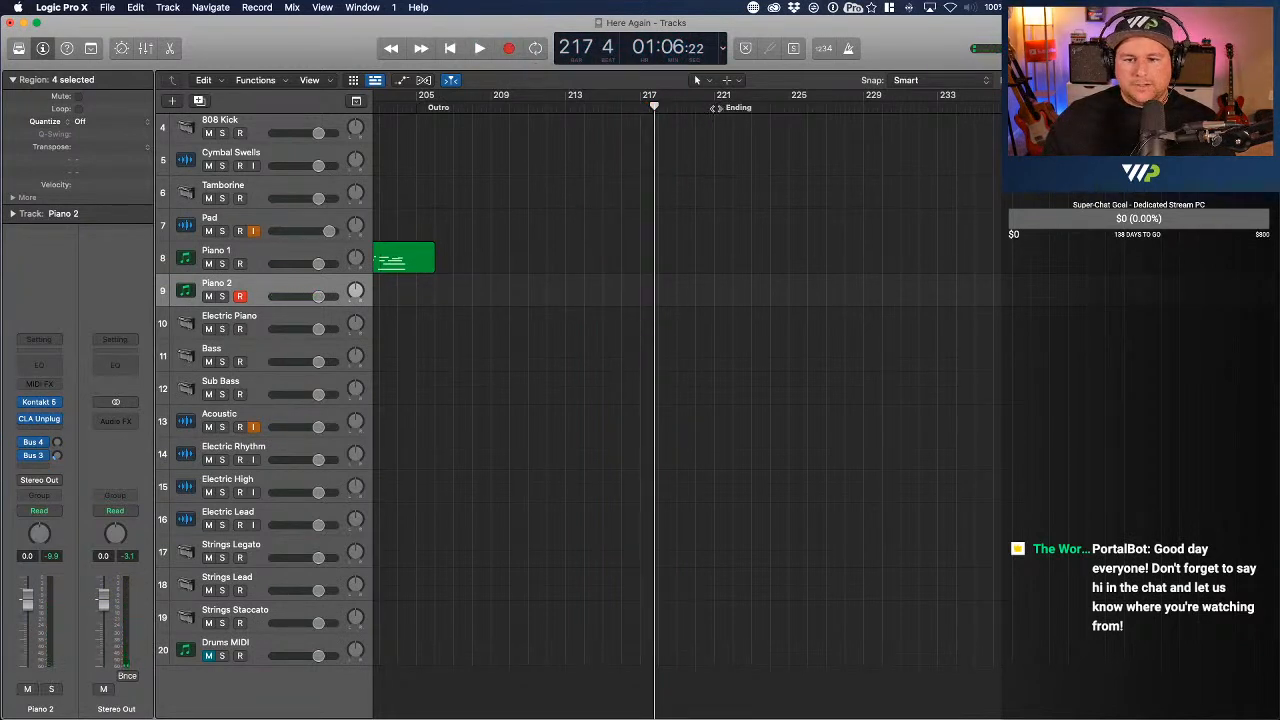
# - Extend the Click region past bar 233, show the global tracks, and move the Ending marker beyond bar 233
pyautogui.scroll(3, 700, 274)
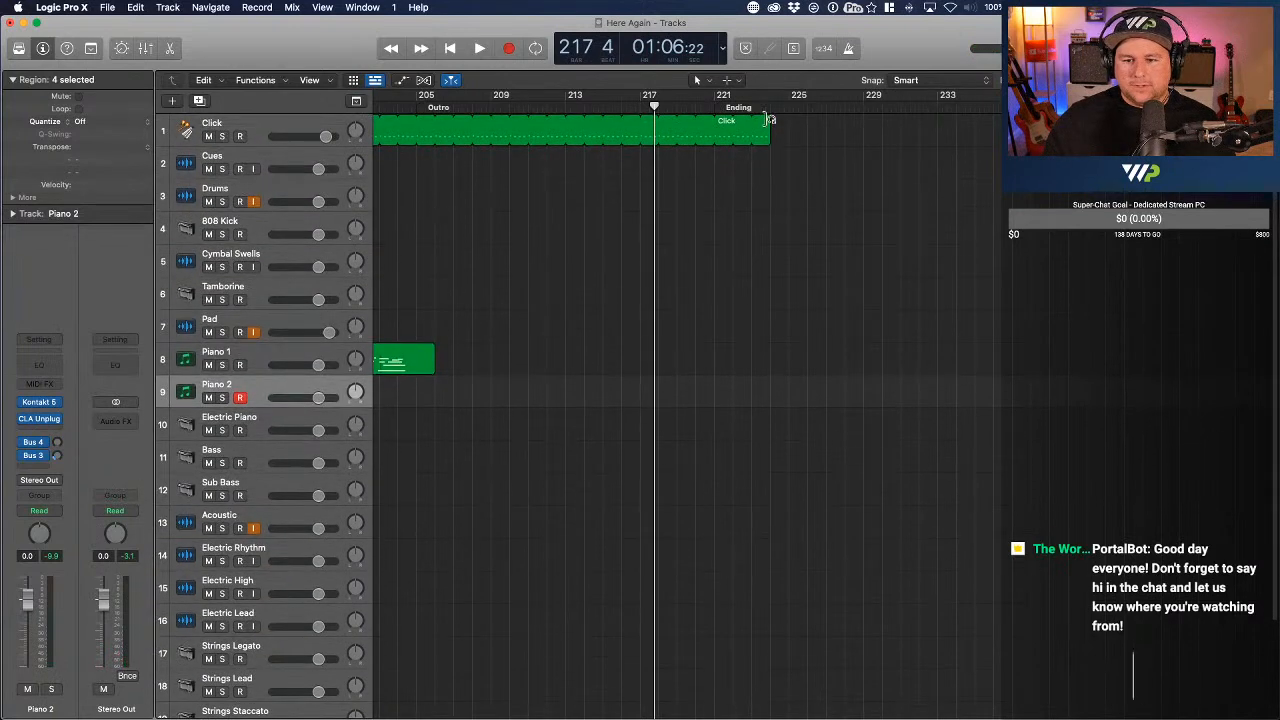
pyautogui.moveTo(769, 119); pyautogui.dragTo(1087, 120)
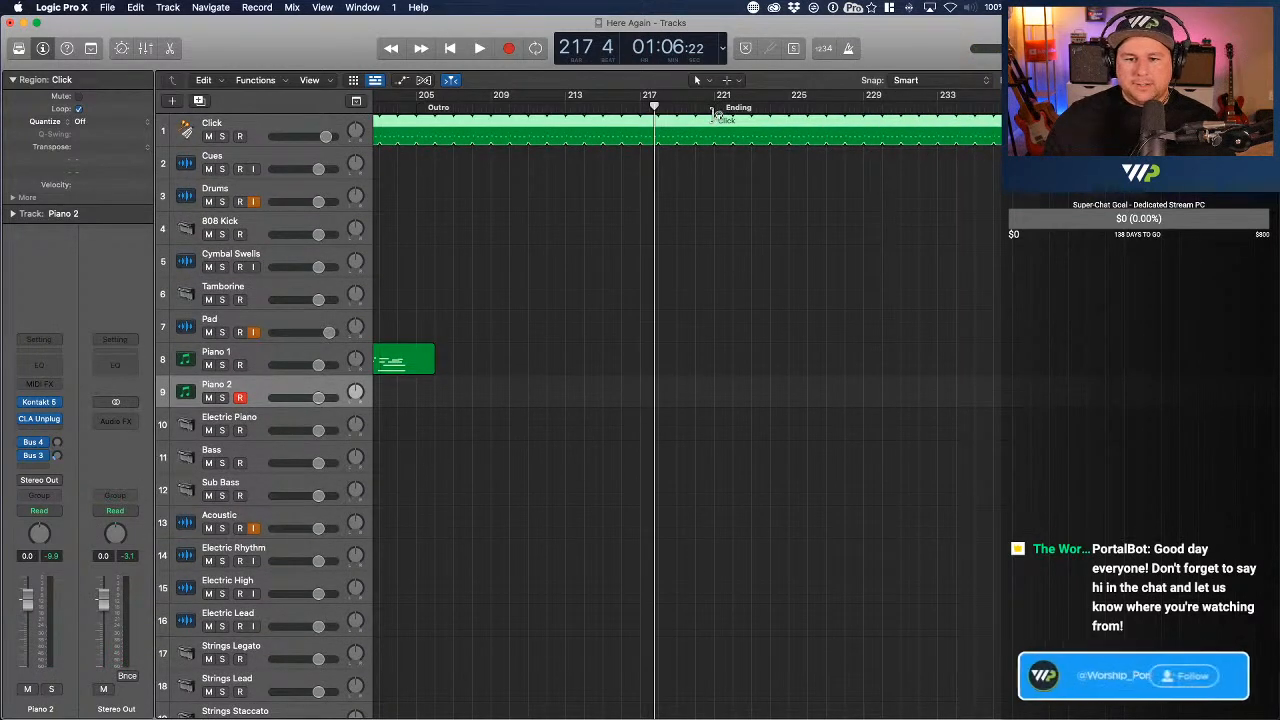
pyautogui.moveTo(741, 106); pyautogui.dragTo(636, 163)
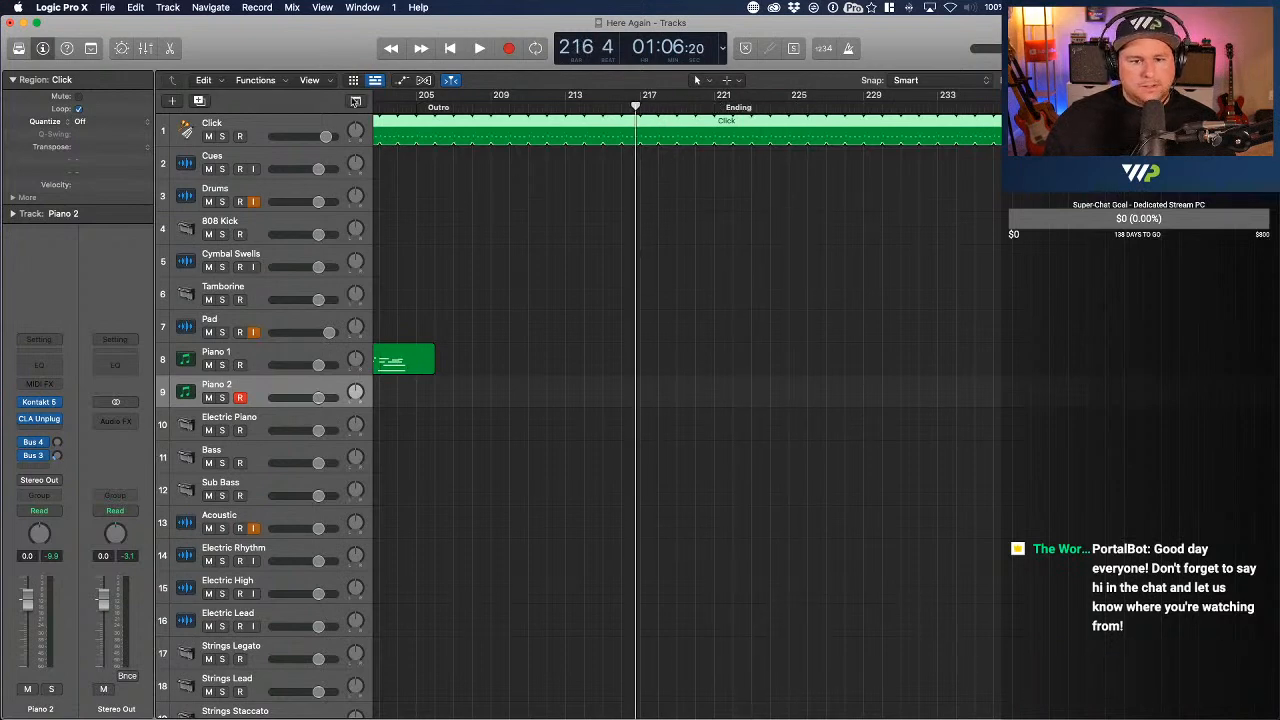
pyautogui.click(354, 101)
pyautogui.moveTo(778, 136); pyautogui.dragTo(955, 137)
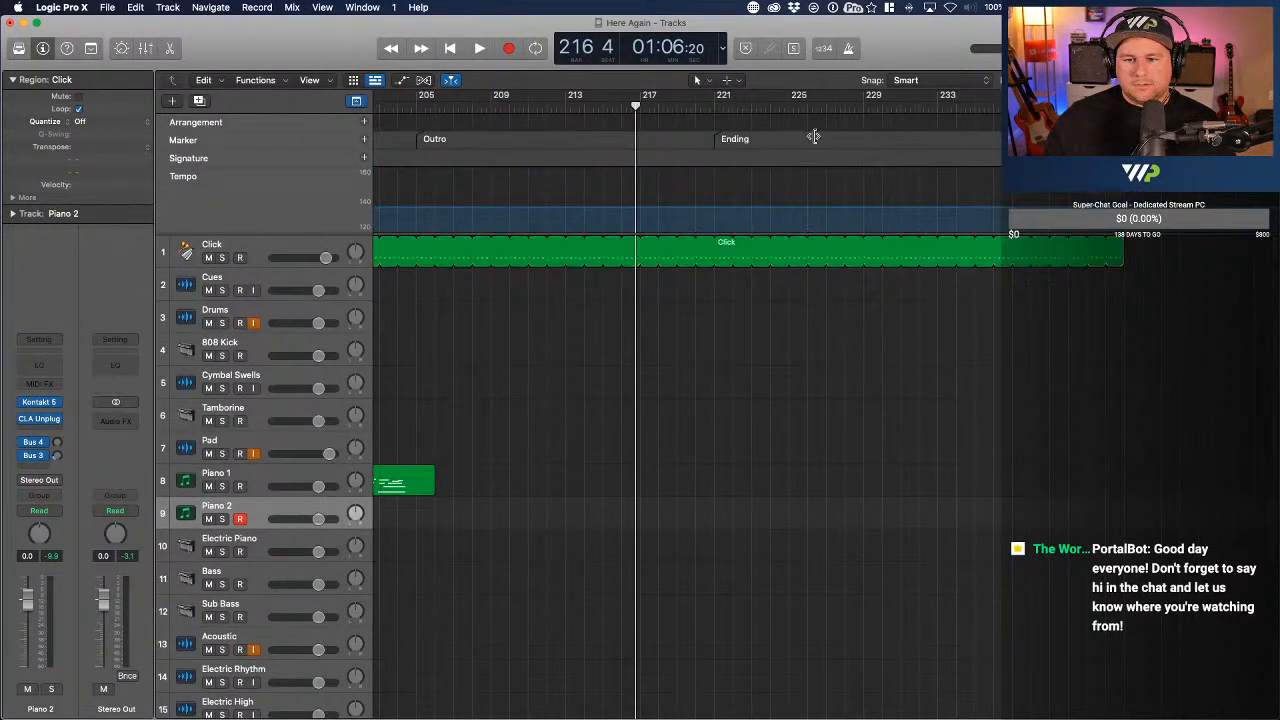
# - Record the Outro piano part on the Piano 2 track, starting from bar 203 and stopping at bar 238
pyautogui.moveTo(387, 109); pyautogui.dragTo(407, 107)
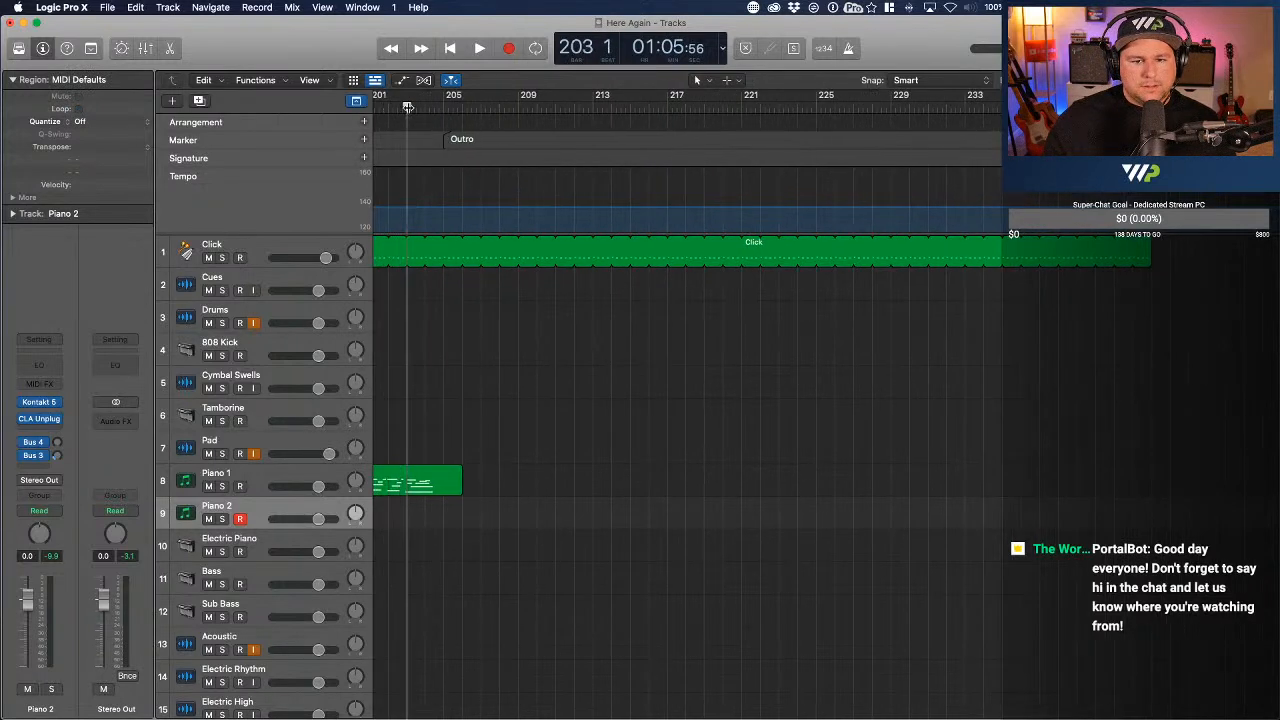
pyautogui.click(509, 50)
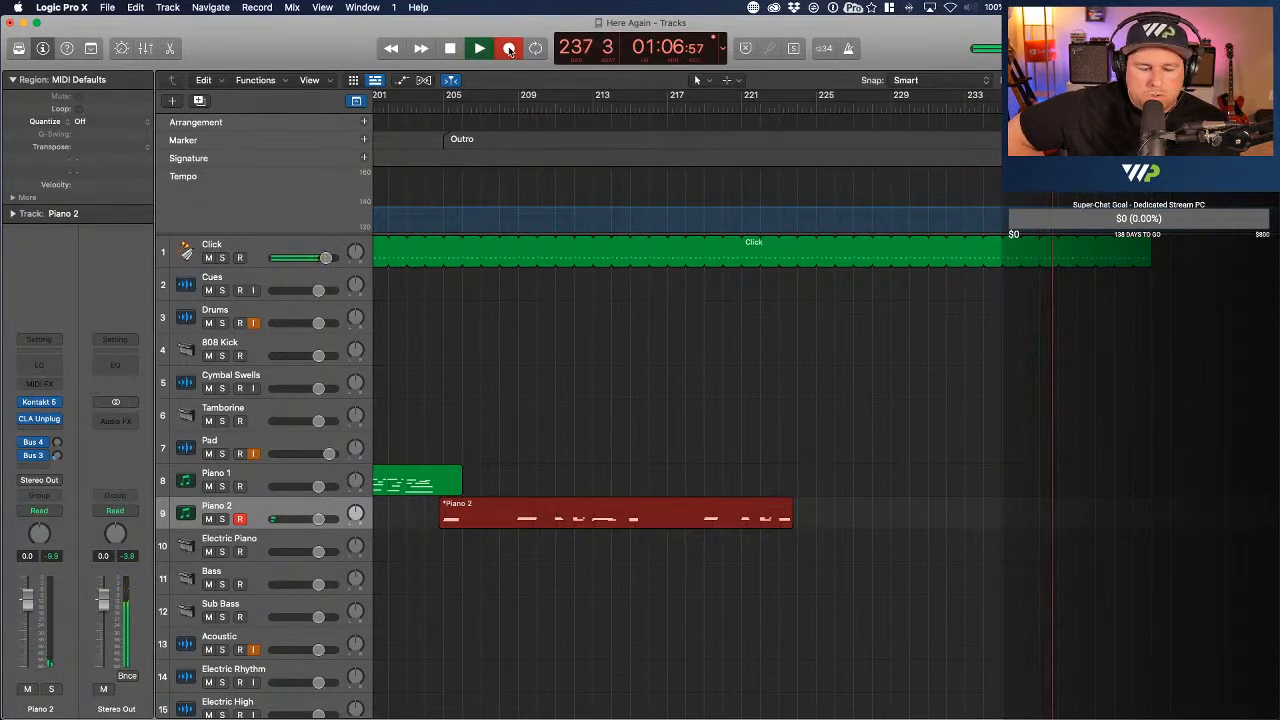
pyautogui.press('space')
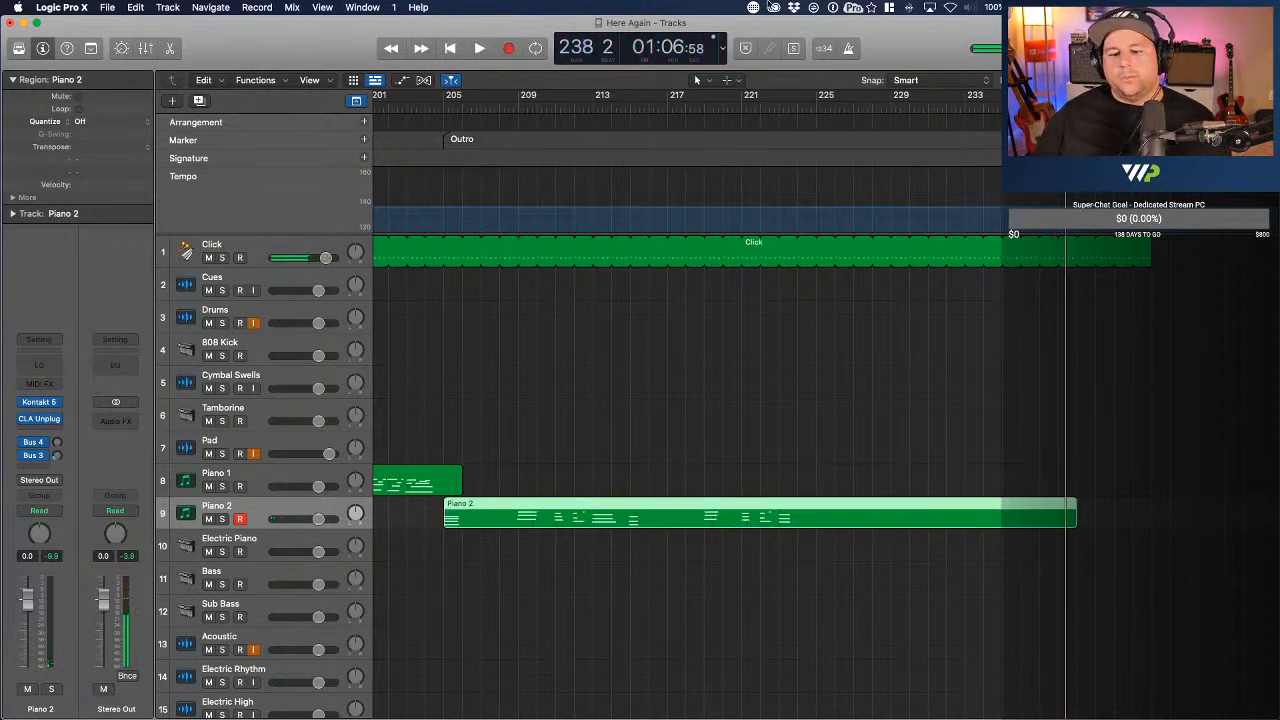
# - Move the Ending marker to about bar 223 and shorten the Click region to about bar 224
pyautogui.moveTo(1045, 148)
pyautogui.mouseDown()
pyautogui.moveTo(766, 157)
pyautogui.moveTo(777, 158)
pyautogui.mouseUp()
pyautogui.moveTo(1150, 248); pyautogui.dragTo(801, 244)
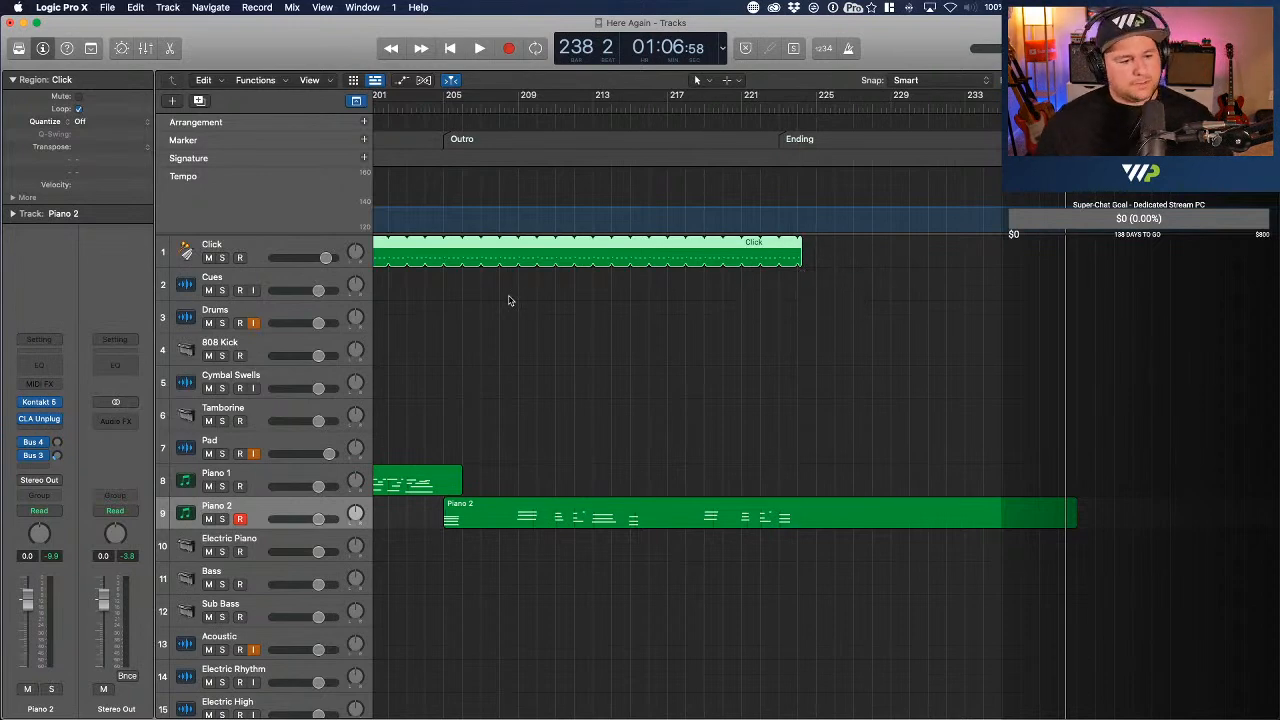
# - Return the playhead to bar 1 and examine the whole arrangement across all recorded piano regions
pyautogui.press('z')
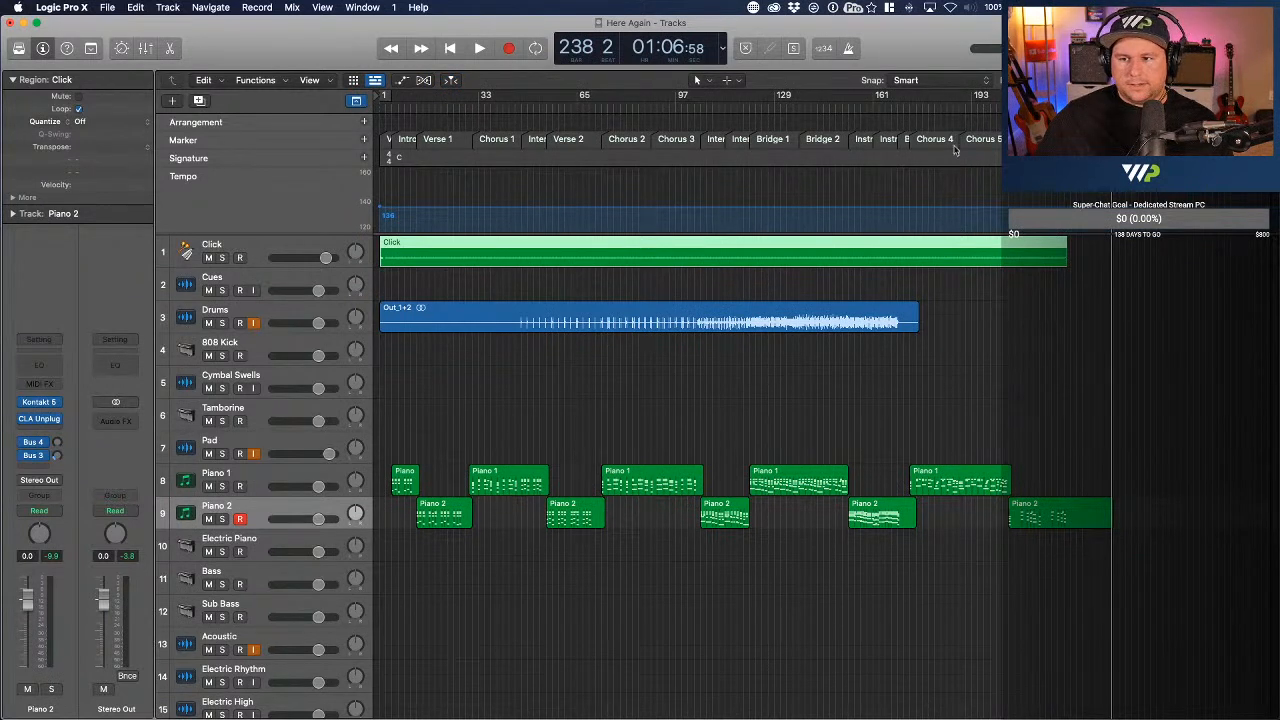
pyautogui.moveTo(908, 109); pyautogui.dragTo(297, 107)
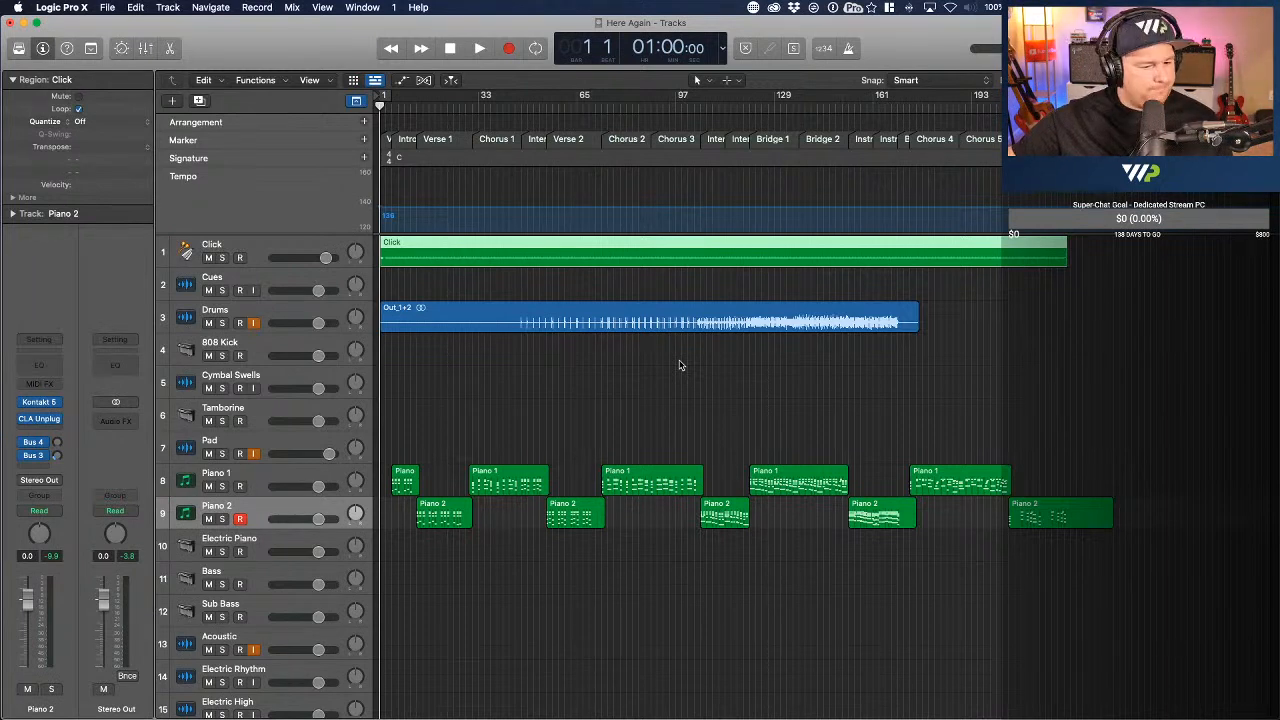
pyautogui.press('super+Right')
pyautogui.press('super+Right')
pyautogui.press('super+Right')
pyautogui.press('super+Right')
pyautogui.press('super+Right')
pyautogui.press('super+Right')
pyautogui.press('super+Left')
pyautogui.press('super+Left')
pyautogui.press('super+Left')
pyautogui.press('super+Left')
pyautogui.press('super+Left')
pyautogui.press('super+Left')
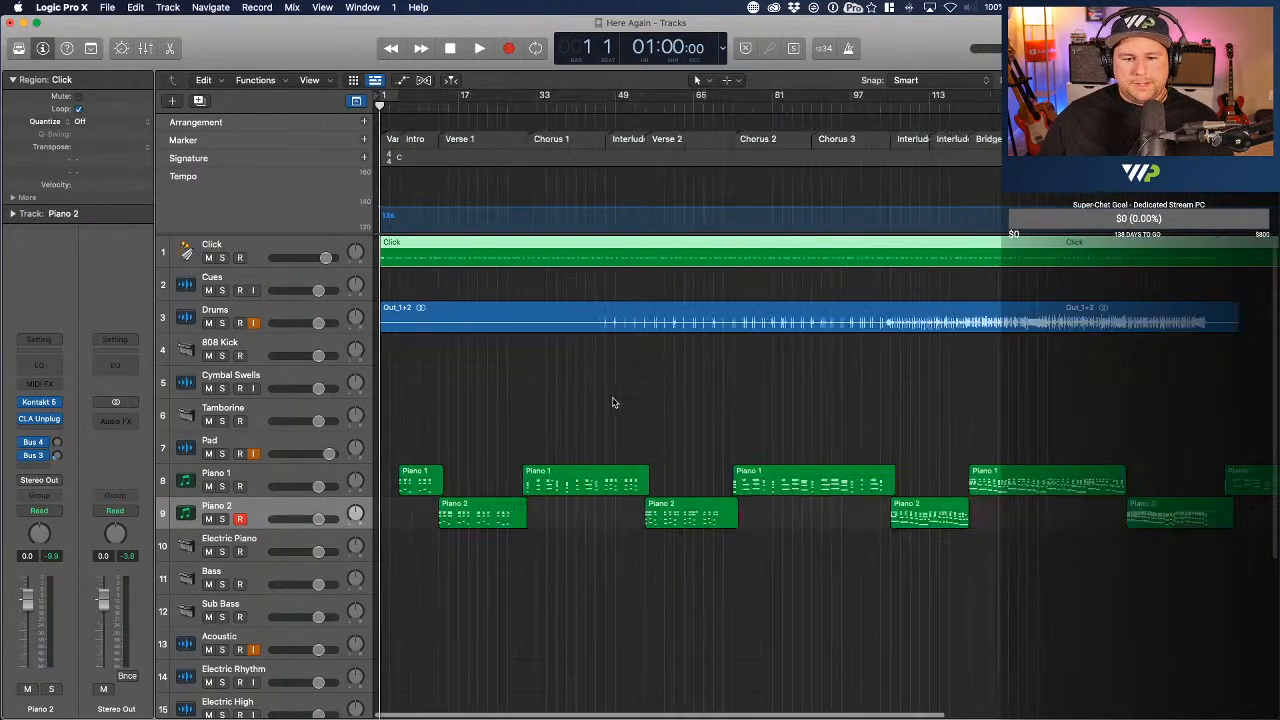
pyautogui.press('super+Right')
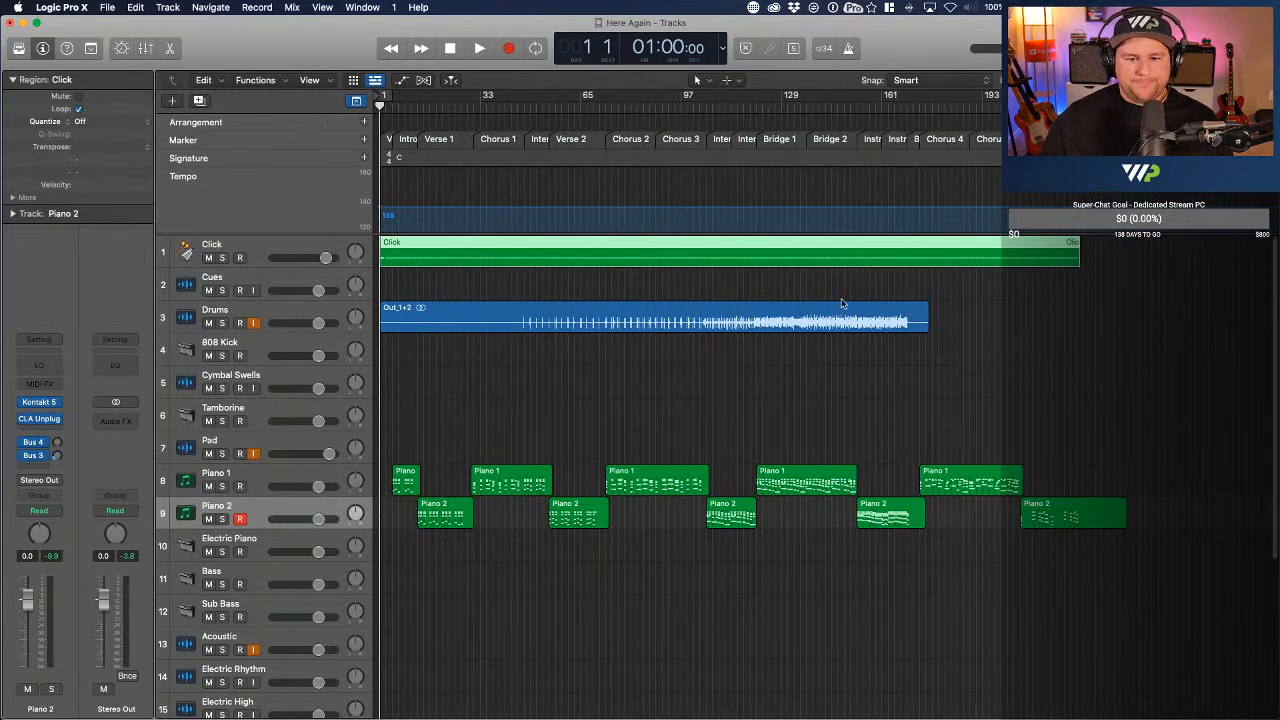
pyautogui.scroll(-1, 842, 303)
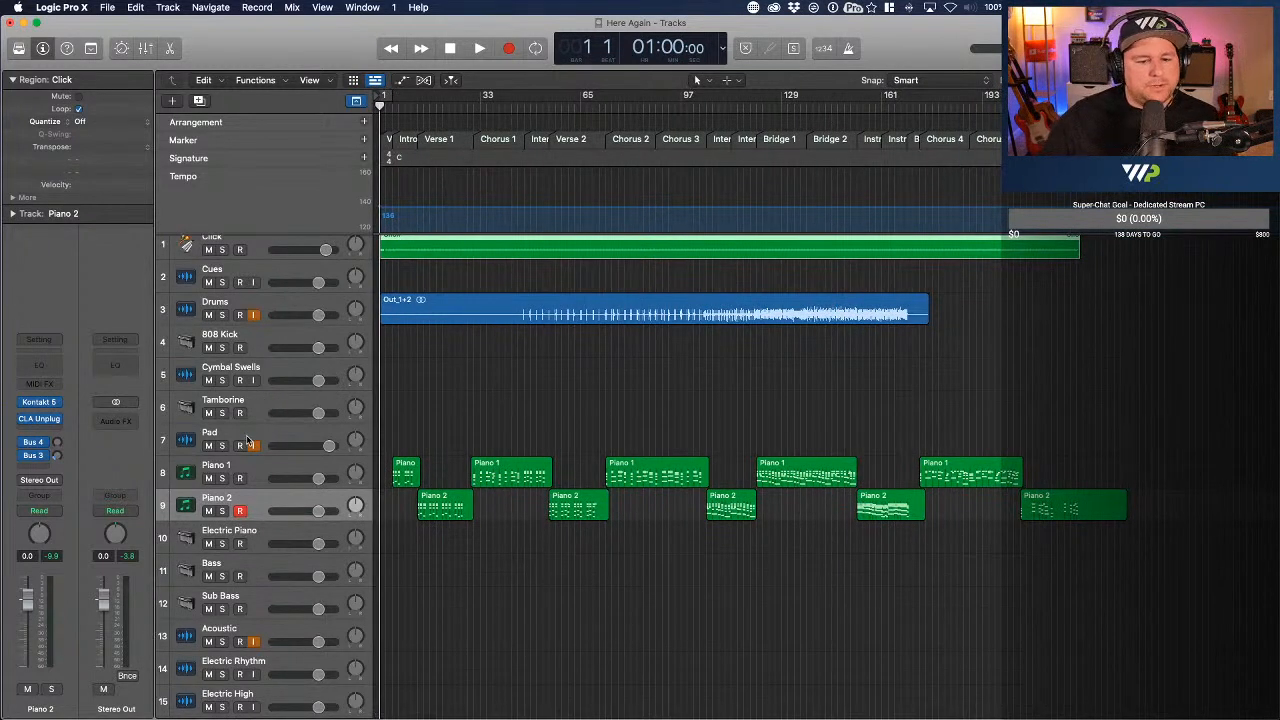
# - Select the Pad track, check the Logic folder in Finder, and place the "(Key of D)" pad audio on the track from bar 1
pyautogui.click(264, 433)
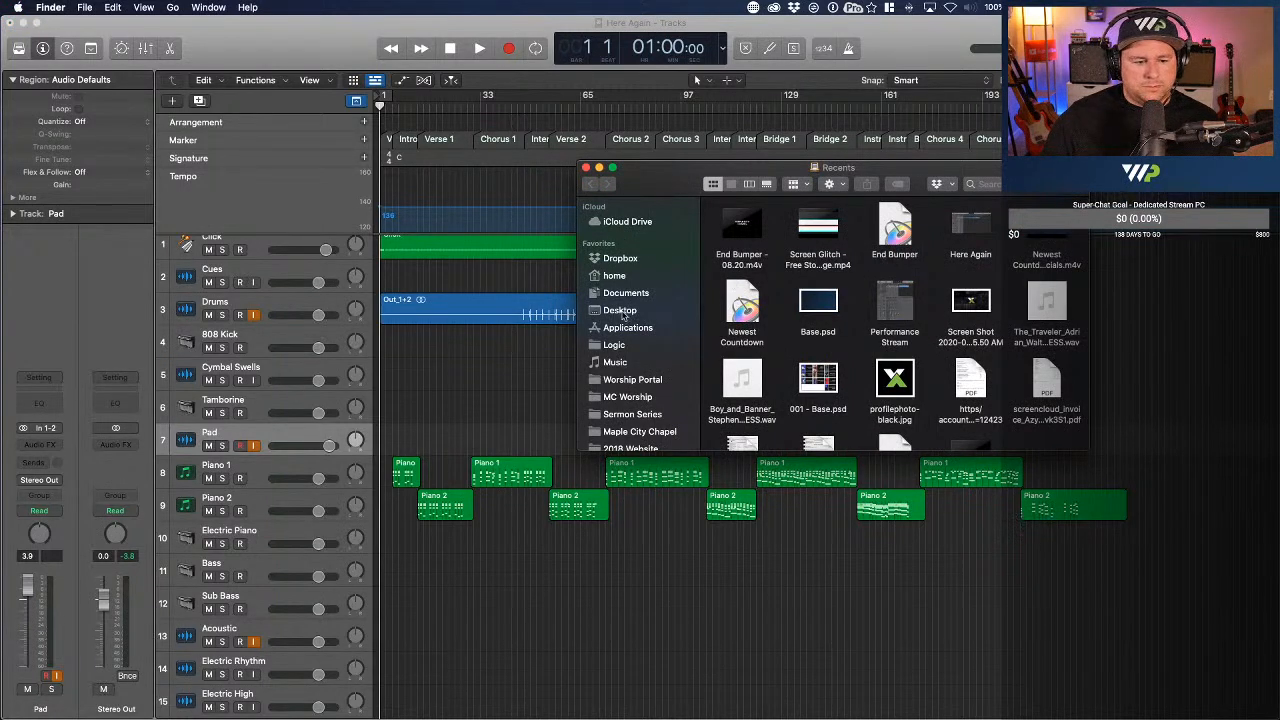
pyautogui.click(618, 344)
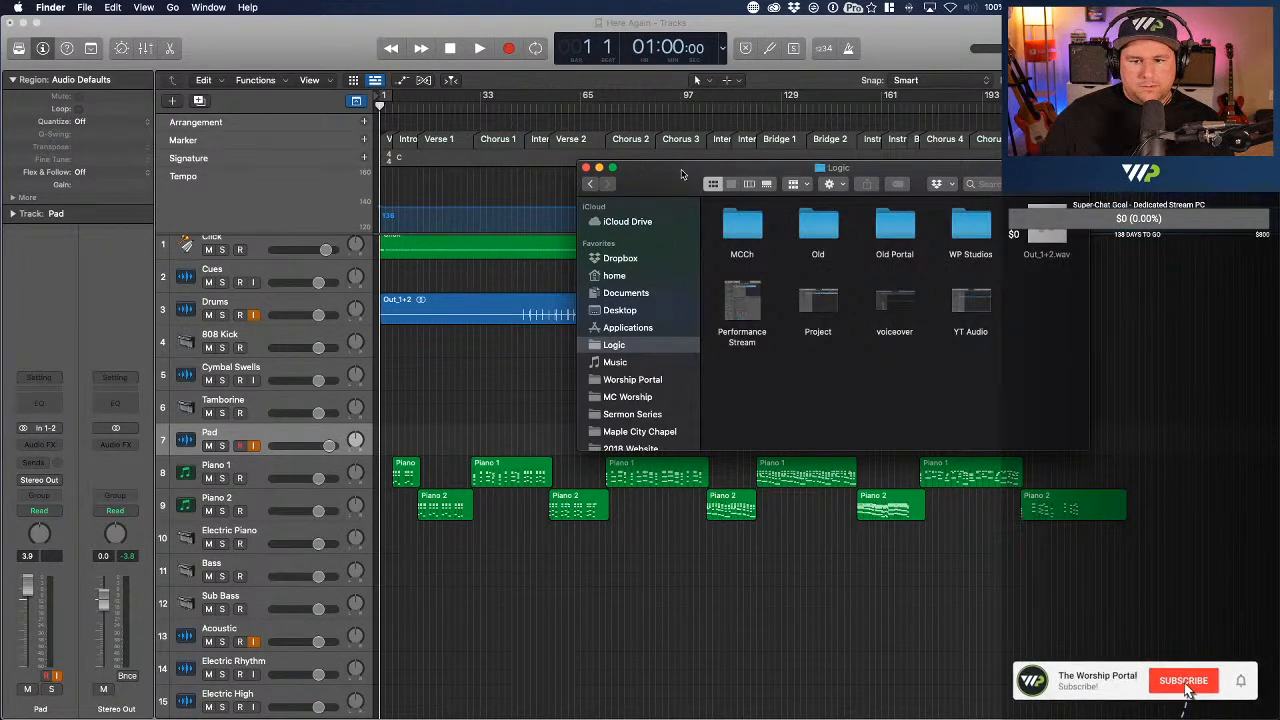
pyautogui.press('super+w')
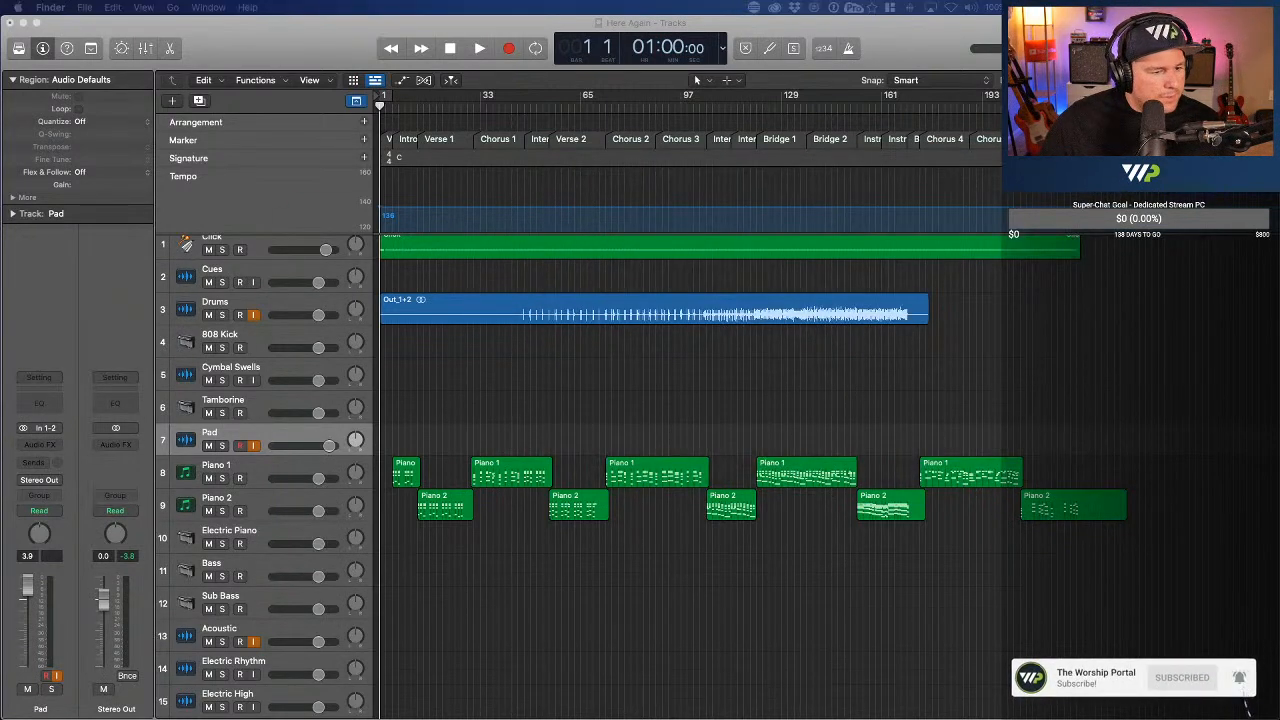
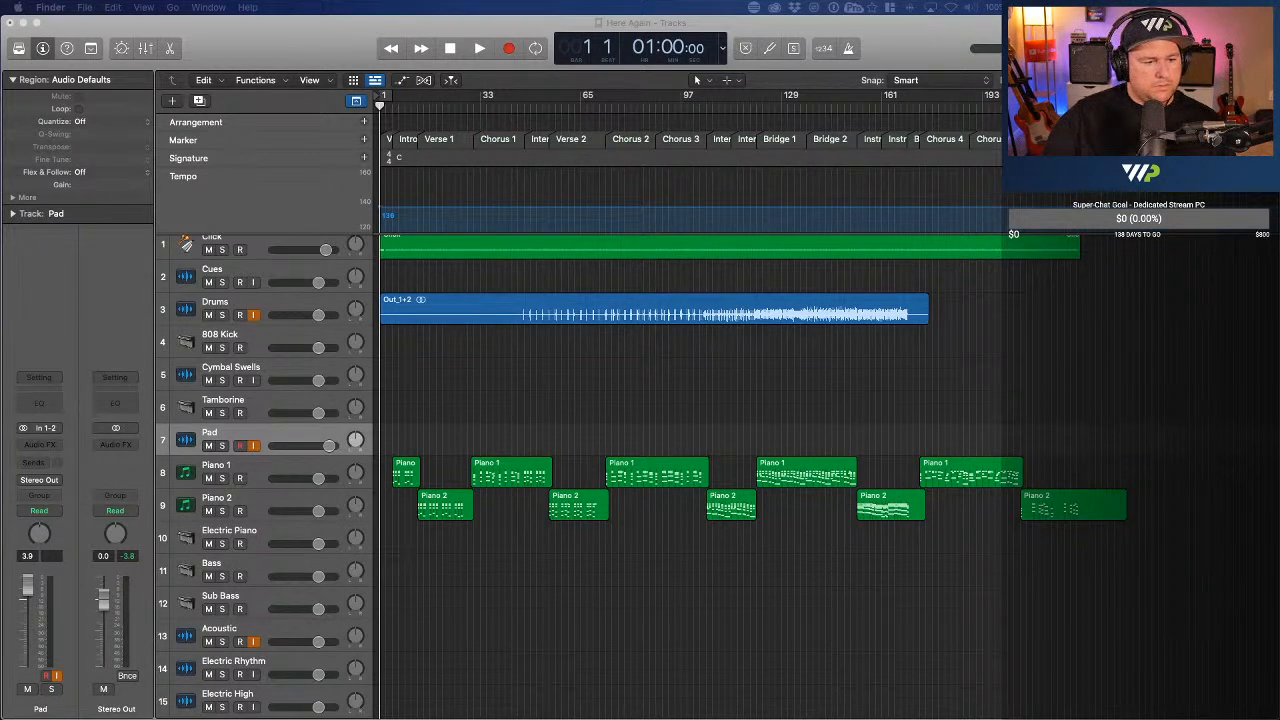
pyautogui.moveTo(172, 246); pyautogui.dragTo(662, 62)
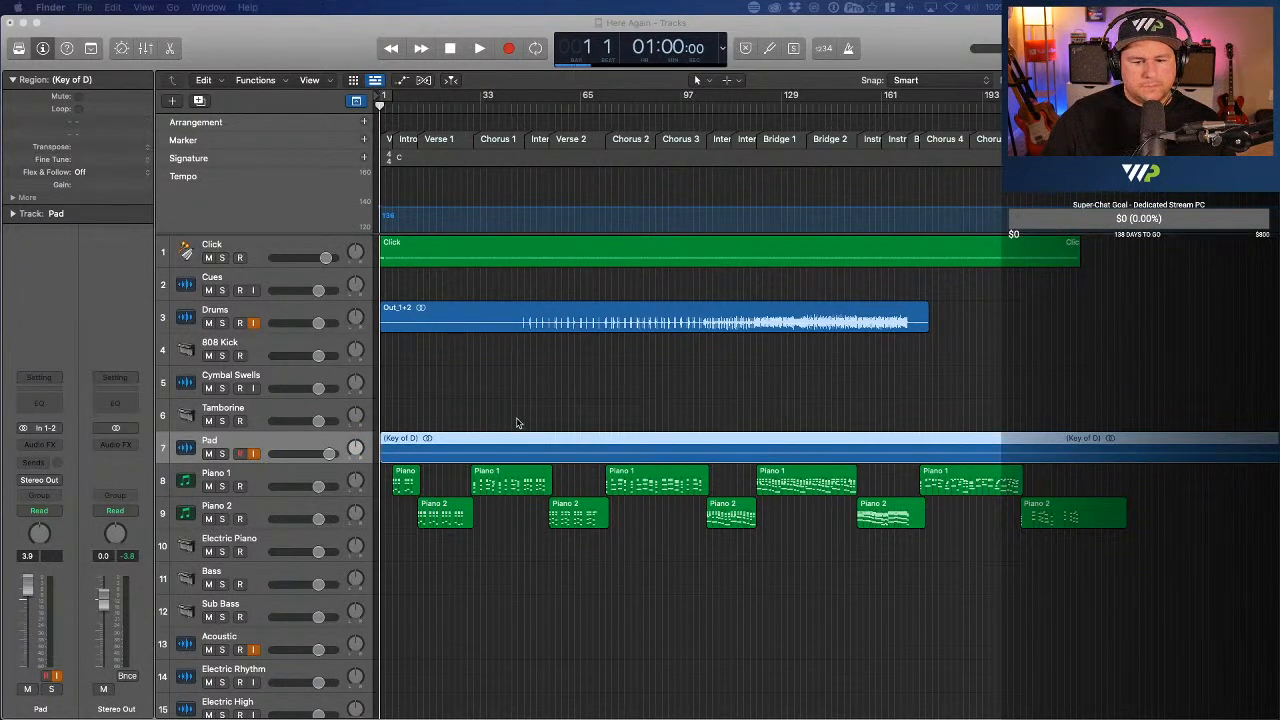
# - Rename the Pad track as "Pad - Airy" and name its audio region after the track
pyautogui.rightClick(485, 450)
pyautogui.click(452, 447)
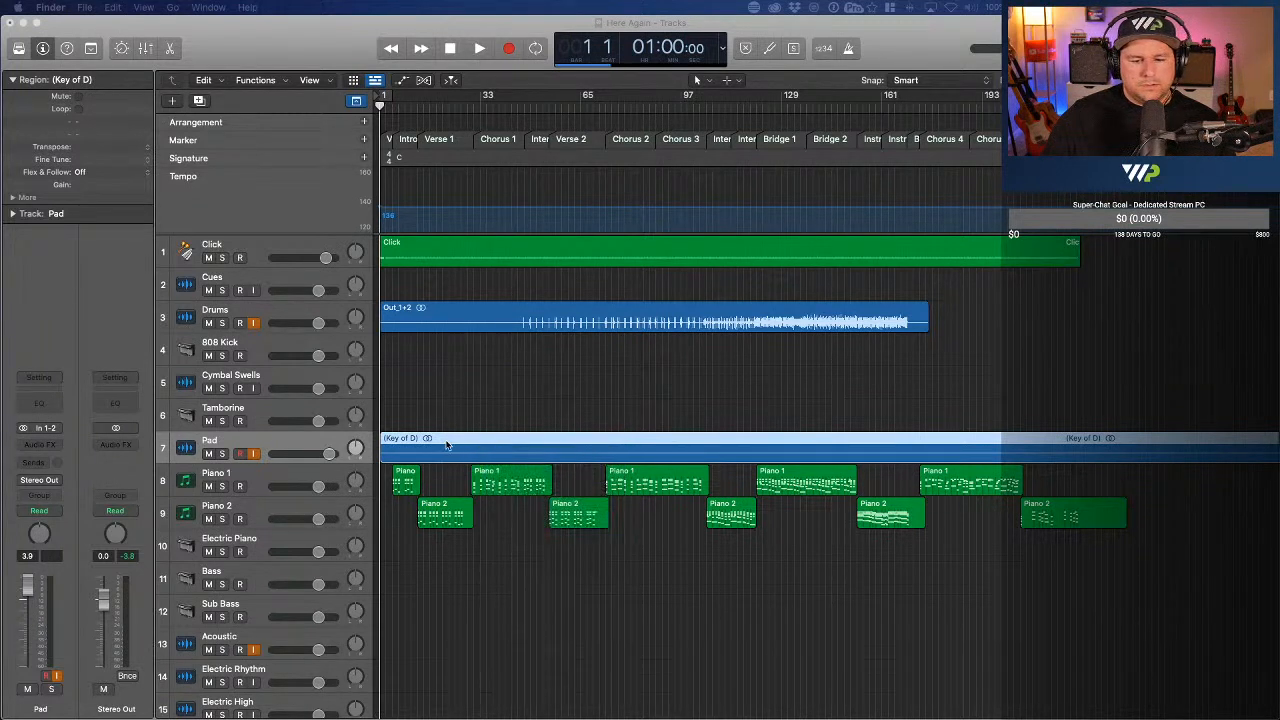
pyautogui.doubleClick(206, 441)
pyautogui.press('Right')
pyautogui.write('- Airy')
pyautogui.press('Return')
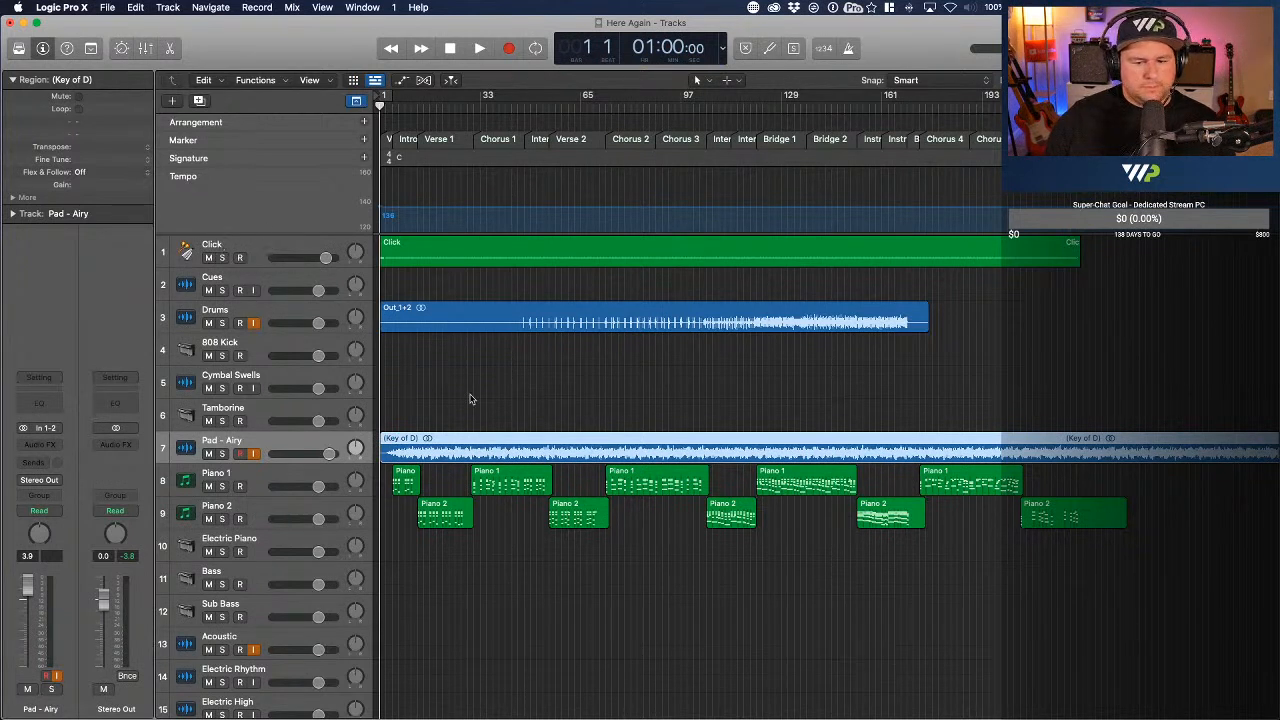
pyautogui.rightClick(437, 448)
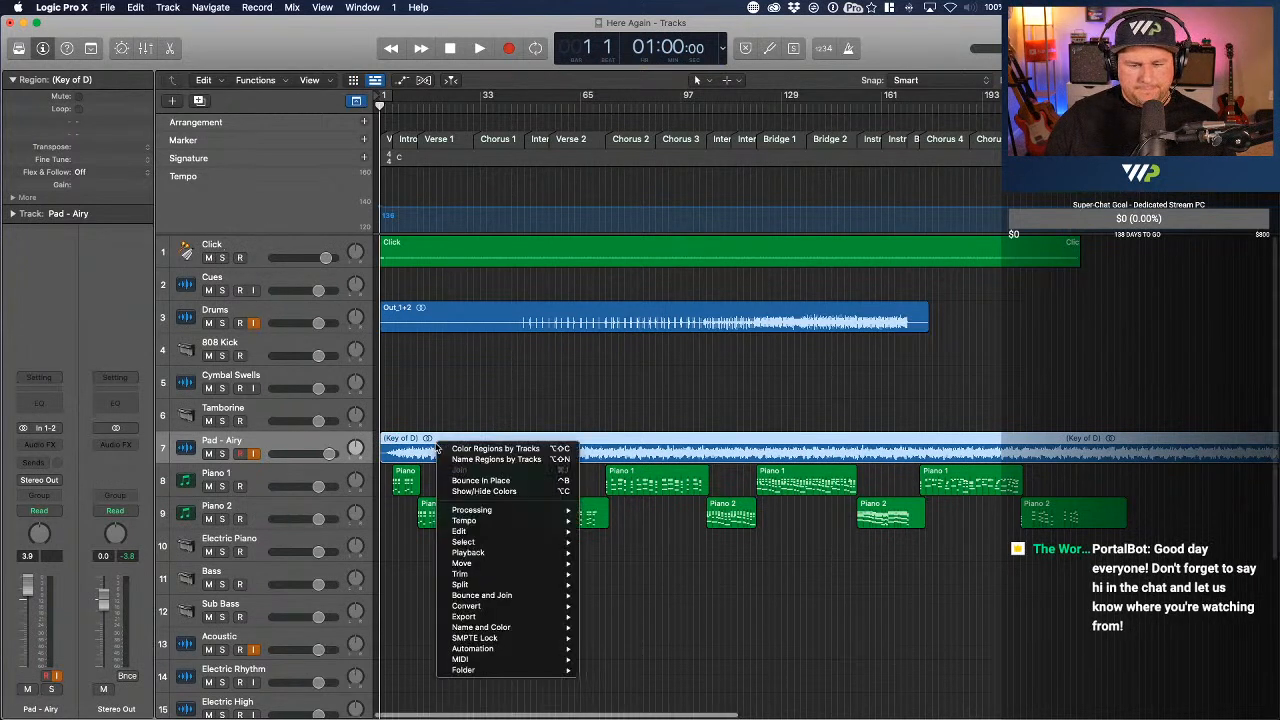
pyautogui.click(496, 459)
# - Duplicate the Pad - Airy track, place a second pad audio file on it from bar 1, and name that region by its track
pyautogui.scroll(-1, 310, 438)
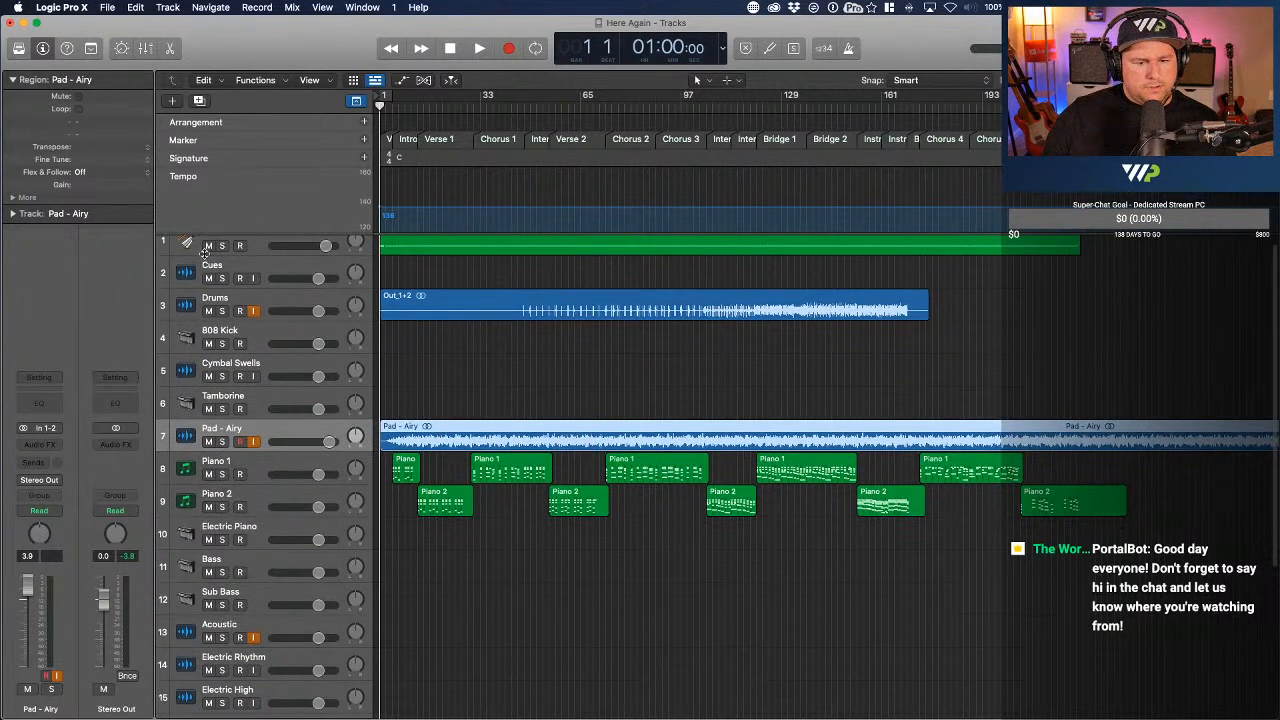
pyautogui.click(199, 100)
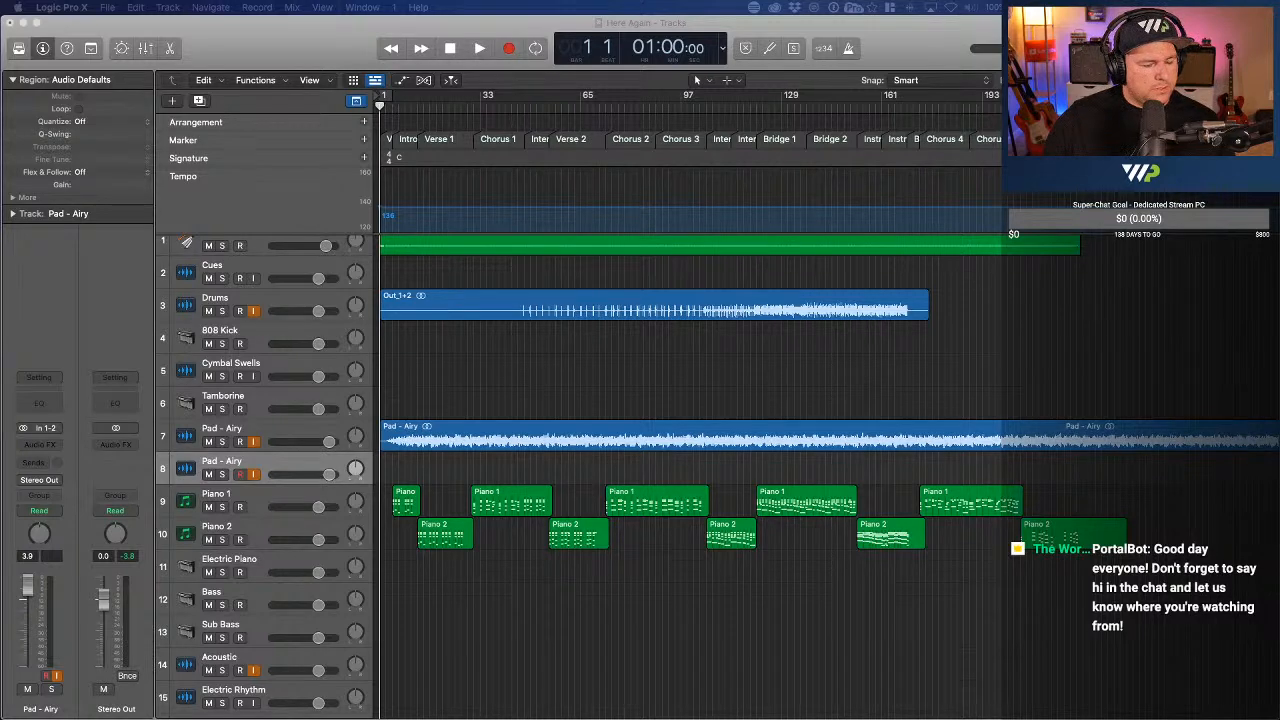
pyautogui.moveTo(4, 415); pyautogui.dragTo(427, 460)
pyautogui.rightClick(430, 458)
pyautogui.click(449, 463)
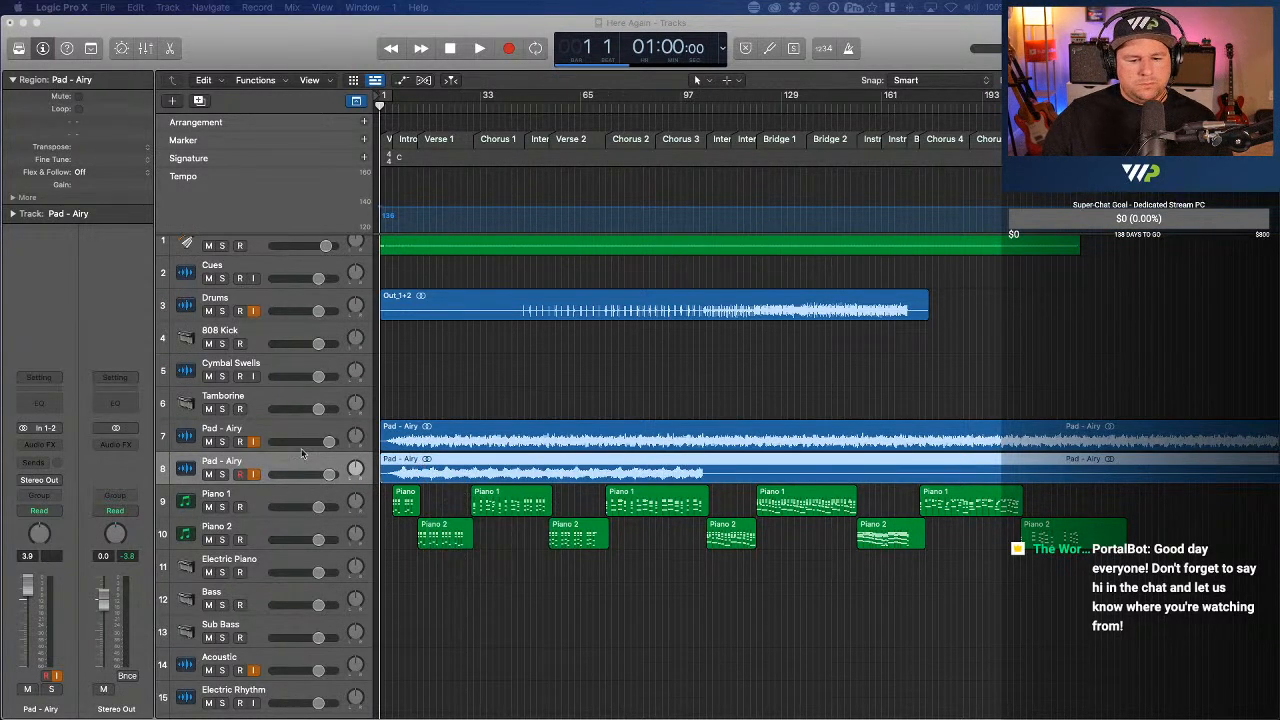
# - Rename the duplicated pad track as "Pad - Shimmer"
pyautogui.doubleClick(225, 462)
pyautogui.press('BackSpace')
pyautogui.press('BackSpace')
pyautogui.press('BackSpace')
pyautogui.press('BackSpace')
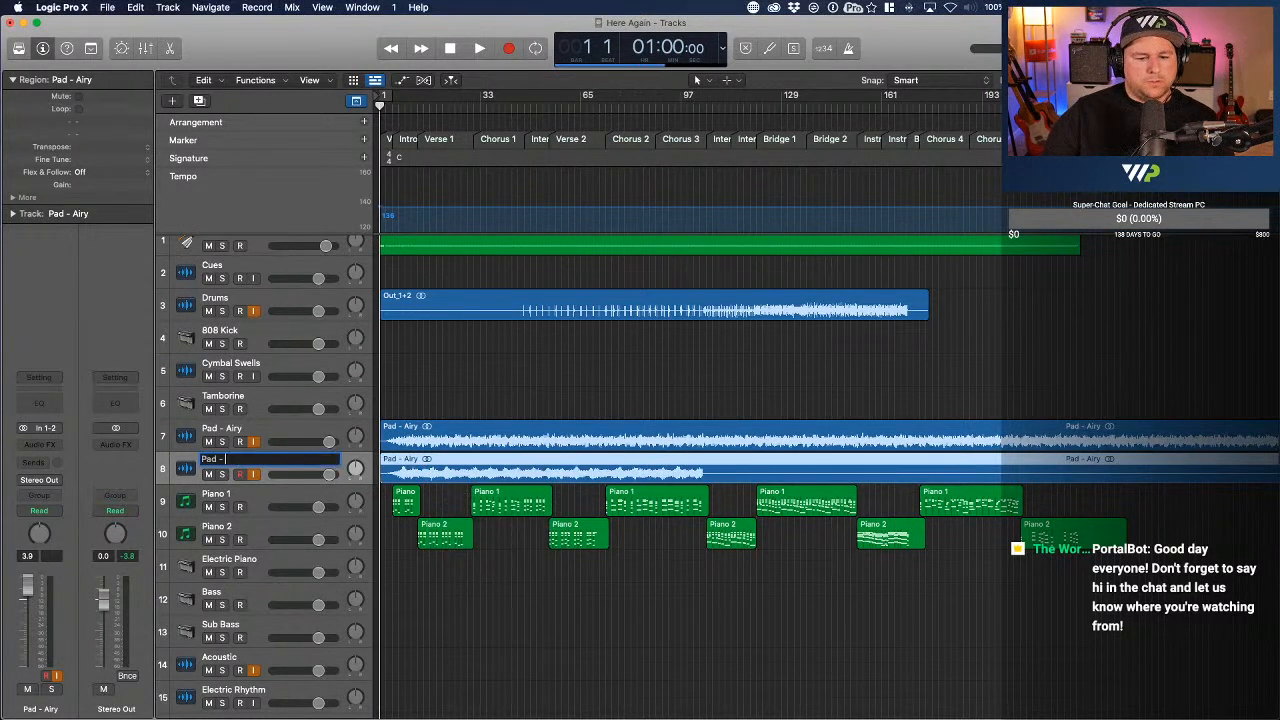
pyautogui.write('Shimmer')
pyautogui.press('Return')
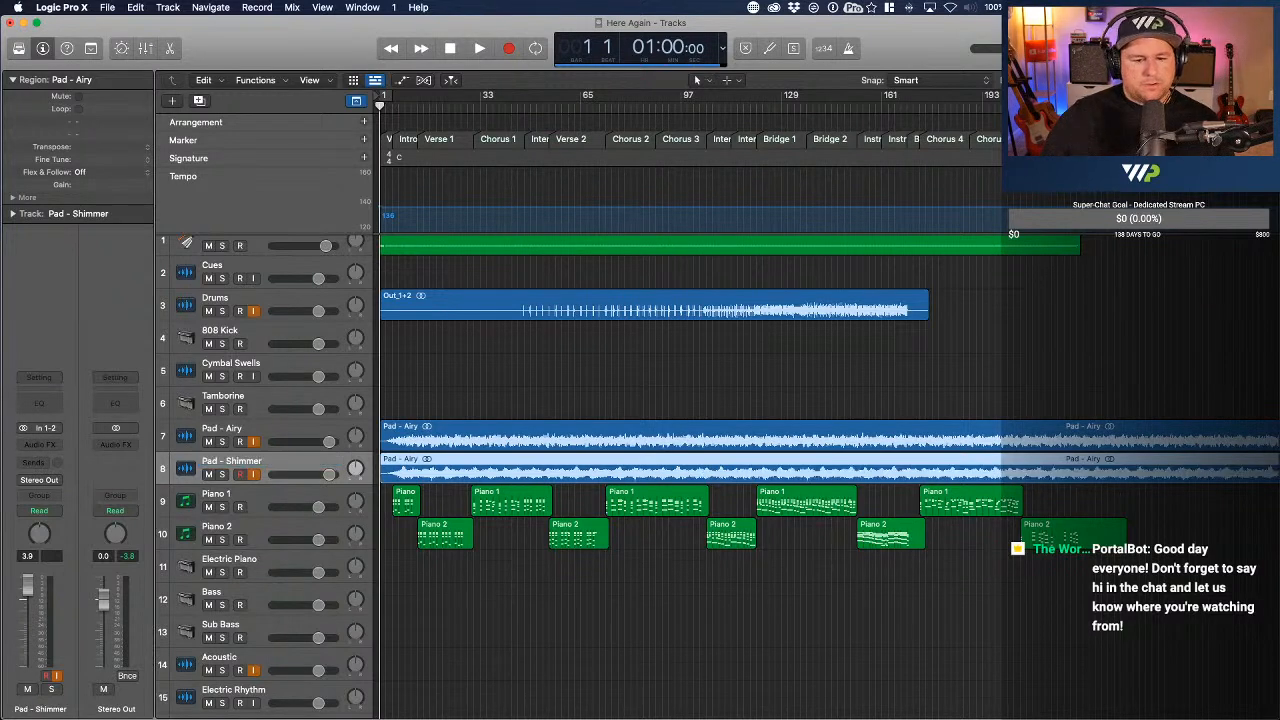
# - Name the Pad - Shimmer region after its track, solo both pad tracks, and play them from bar 1
pyautogui.rightClick(468, 470)
pyautogui.click(495, 473)
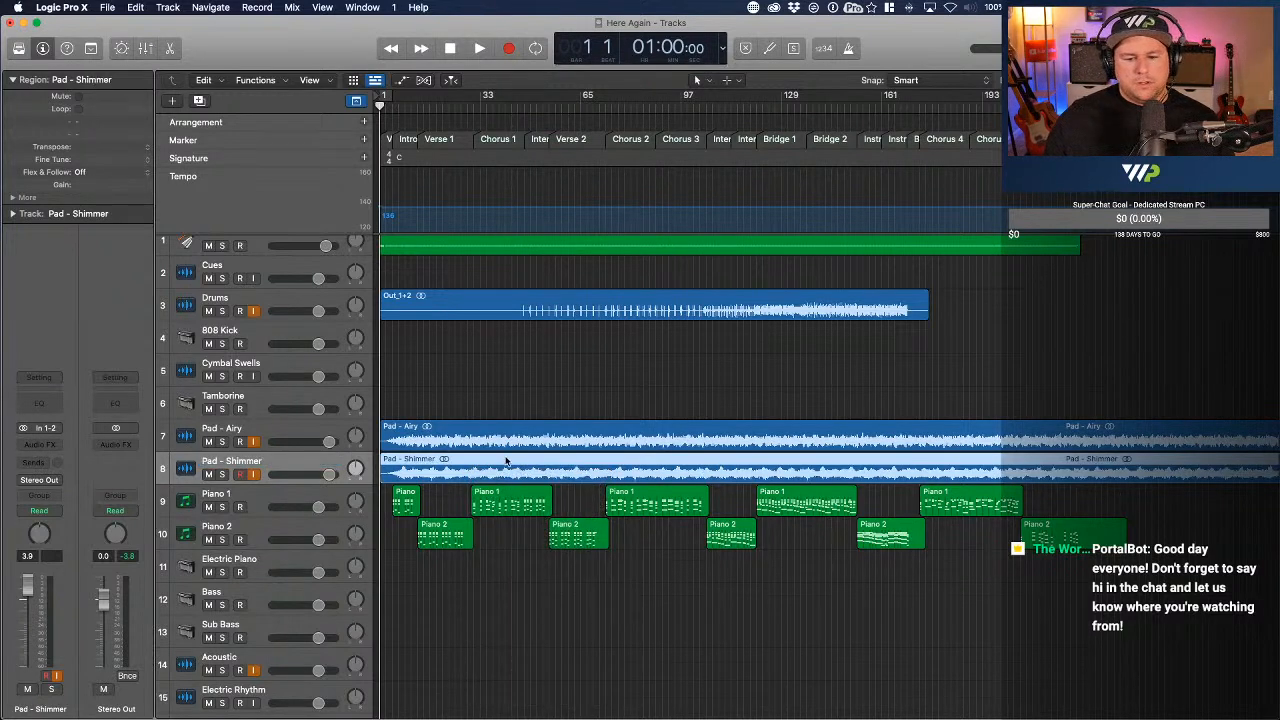
pyautogui.click(222, 441)
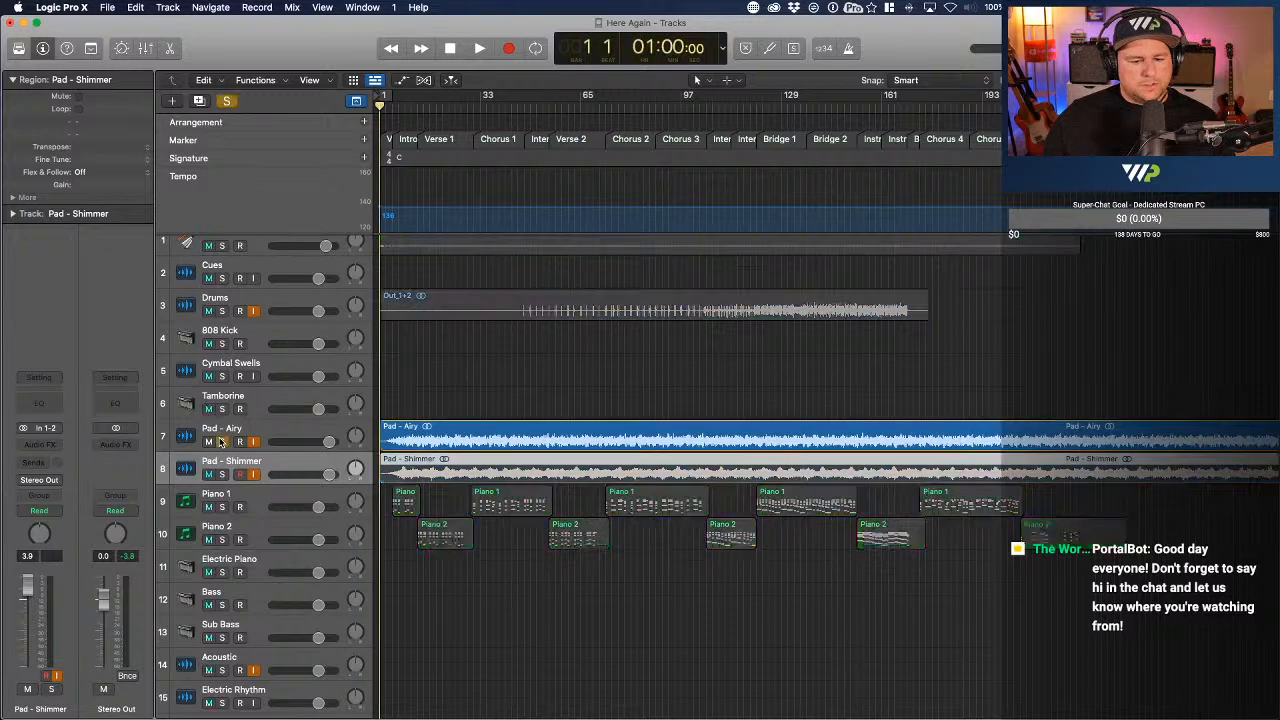
pyautogui.click(222, 474)
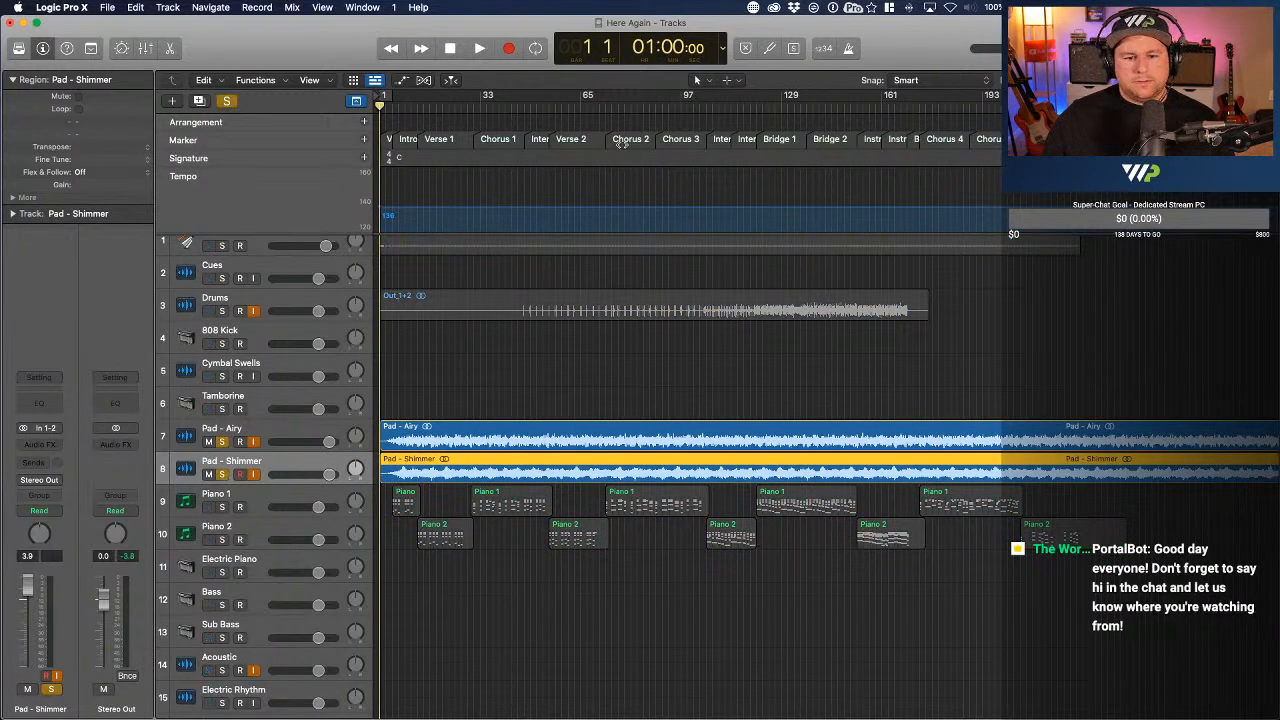
pyautogui.press('space')
# - Lower the volumes of the Pad - Airy and Pad - Shimmer tracks, bringing Pad - Shimmer to about -12.6 dB
pyautogui.click(330, 430)
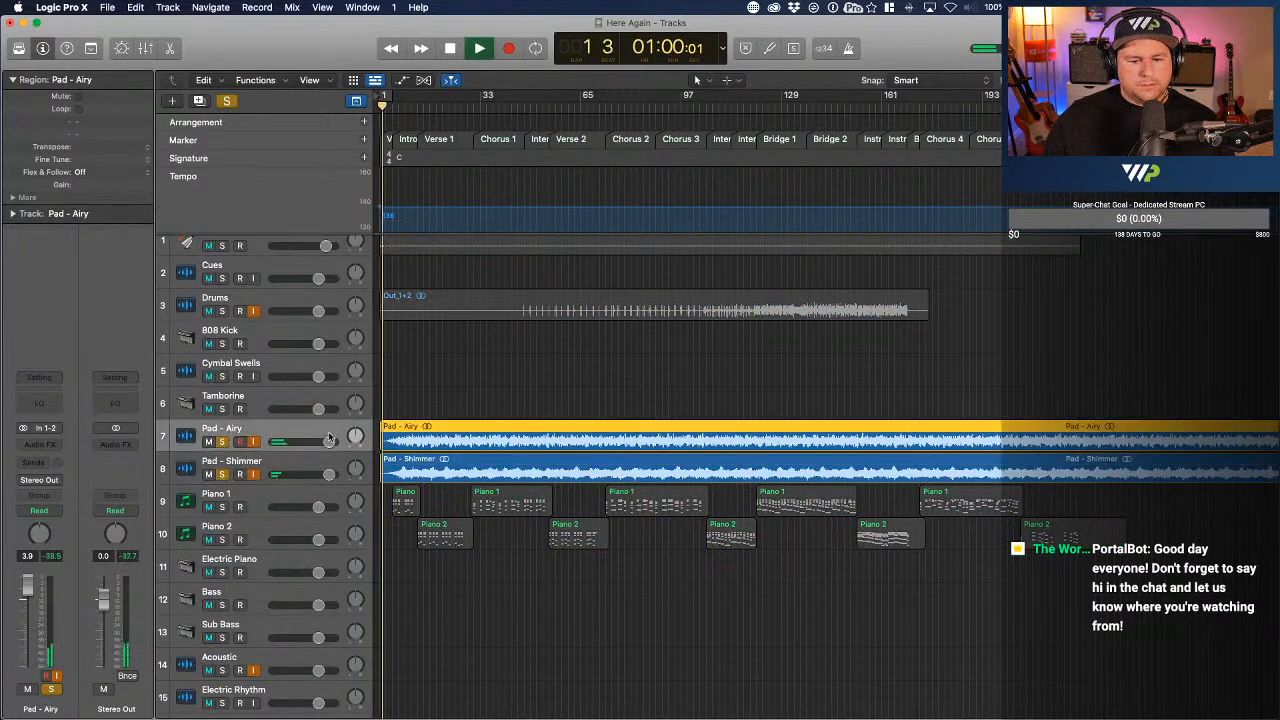
pyautogui.keyDown('shift'); pyautogui.click(320, 458); pyautogui.keyUp('shift')
pyautogui.moveTo(329, 441); pyautogui.dragTo(303, 482)
pyautogui.click(302, 428)
pyautogui.click(316, 462)
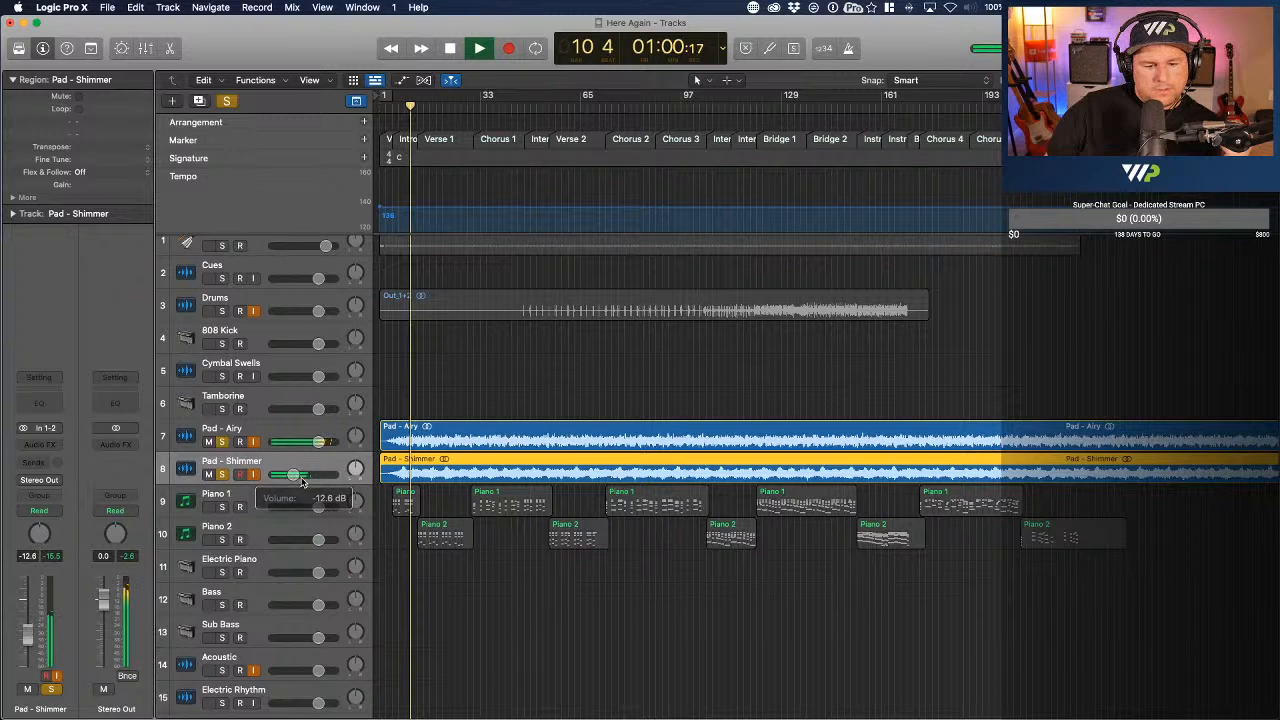
# - Silence Pad - Airy so only Pad - Shimmer plays, and insert the Rotor Cabinet modulation effect on Pad - Shimmer
pyautogui.click(208, 441)
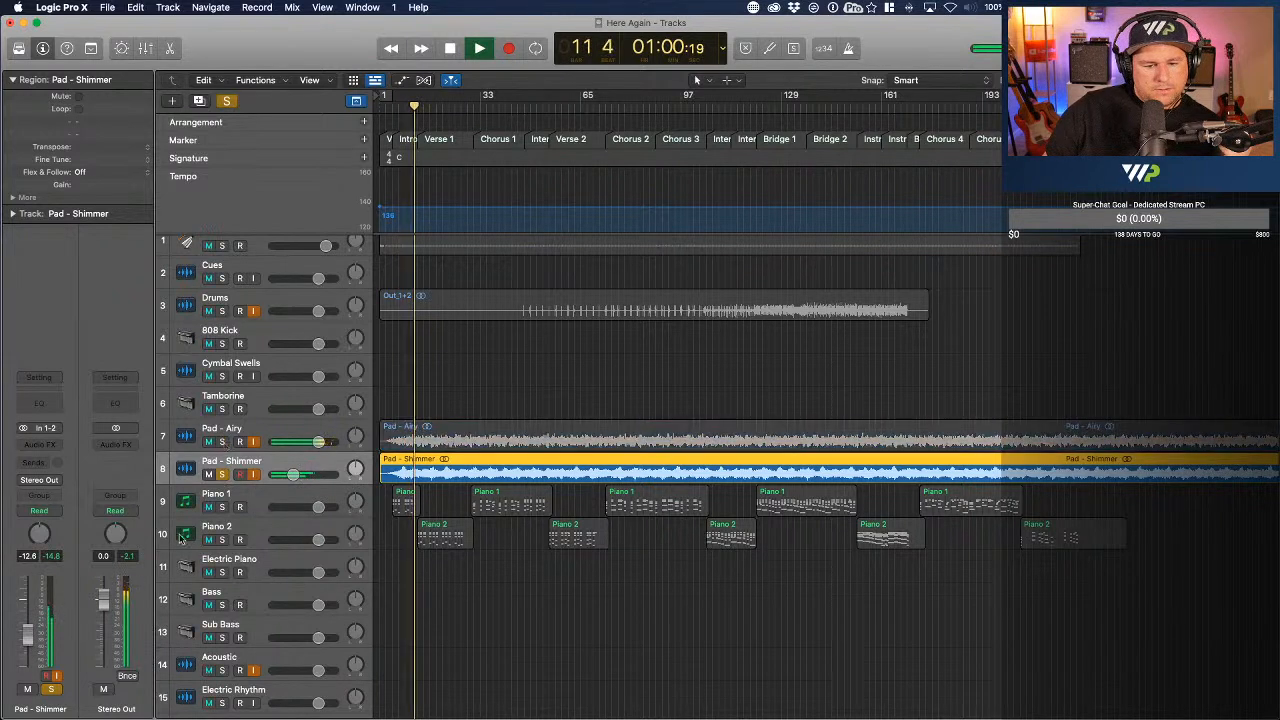
pyautogui.click(53, 449)
pyautogui.moveTo(80, 630)
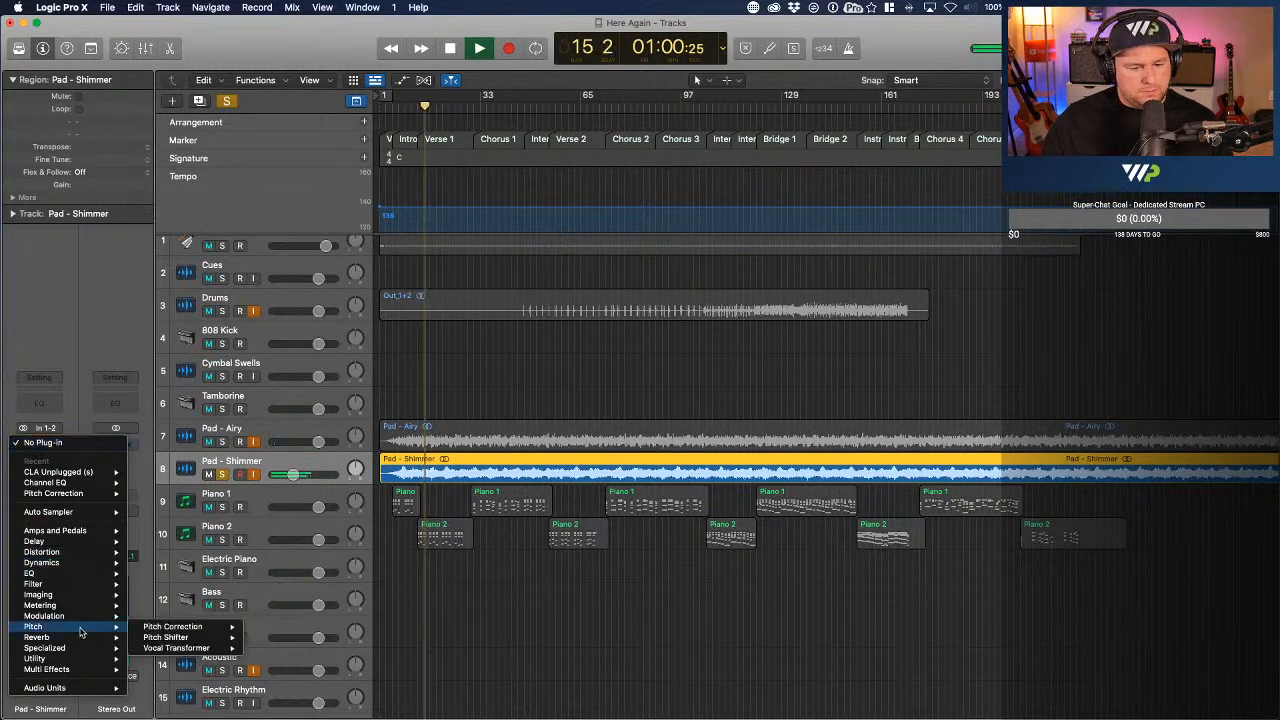
pyautogui.moveTo(87, 563)
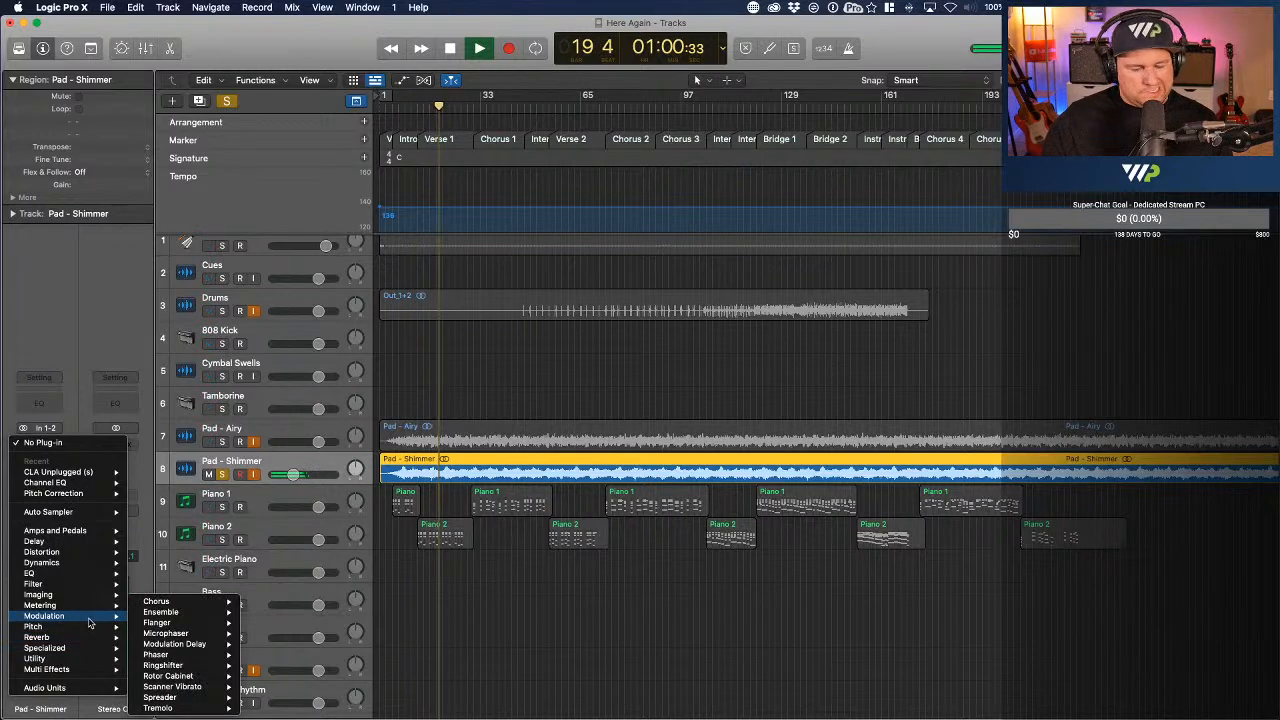
pyautogui.click(187, 678)
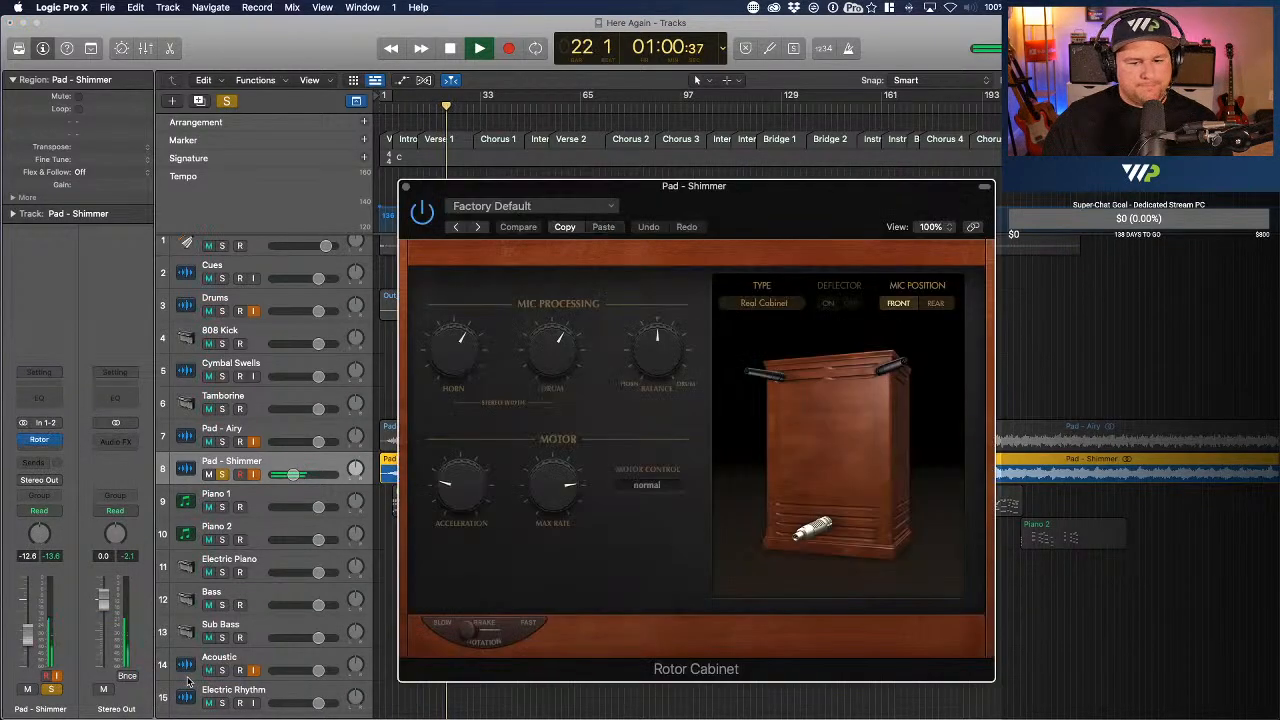
# - Increase the Rotor Cabinet's drum and horn stereo width and its motor acceleration
pyautogui.scroll(-1, 187, 680)
pyautogui.moveTo(547, 364); pyautogui.dragTo(544, 336)
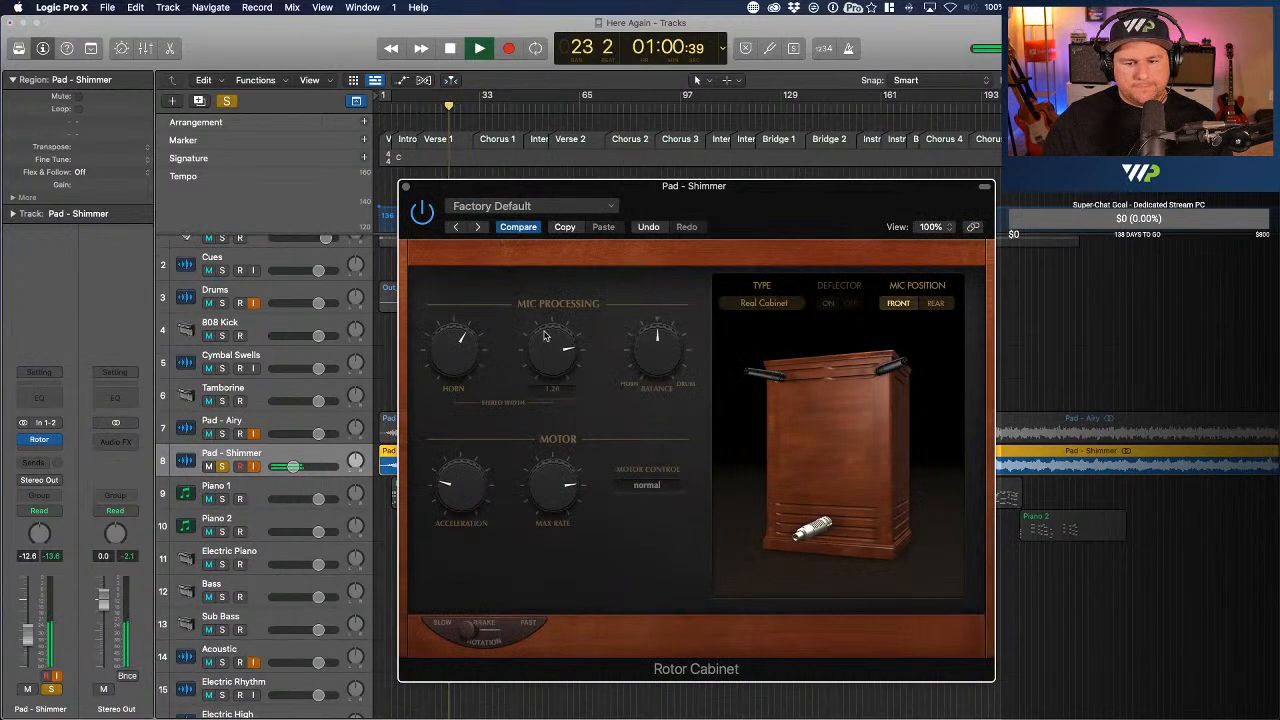
pyautogui.moveTo(454, 370); pyautogui.dragTo(458, 328)
pyautogui.moveTo(476, 512); pyautogui.dragTo(470, 447)
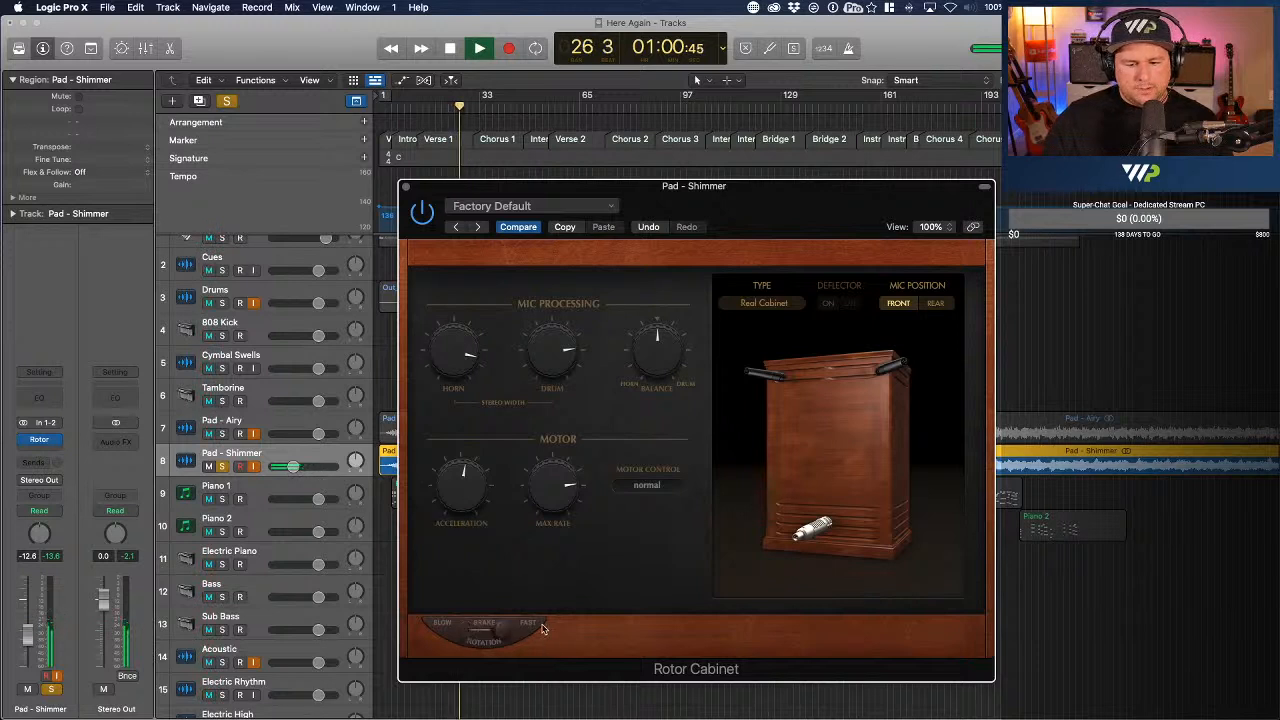
# - Set the Rotor Cabinet's mic position to Rear, deflector On and rotation to Slow, and close the plug-in window
pyautogui.click(481, 630)
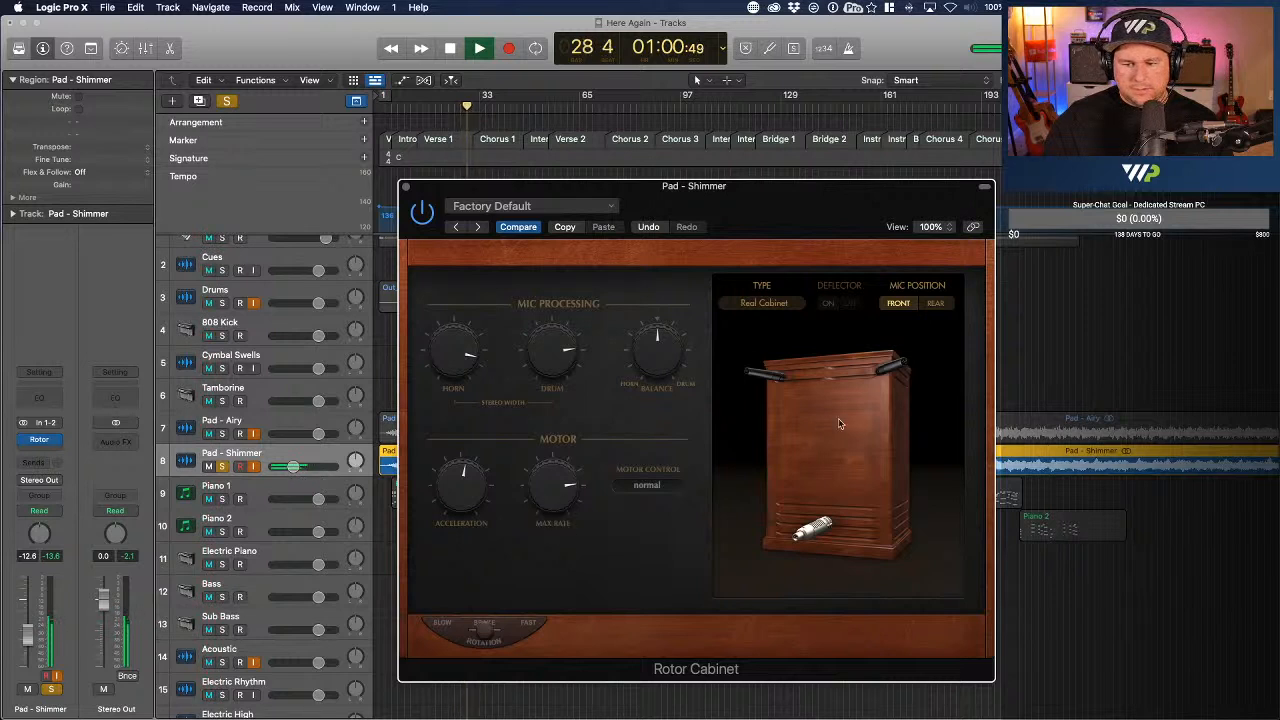
pyautogui.click(944, 305)
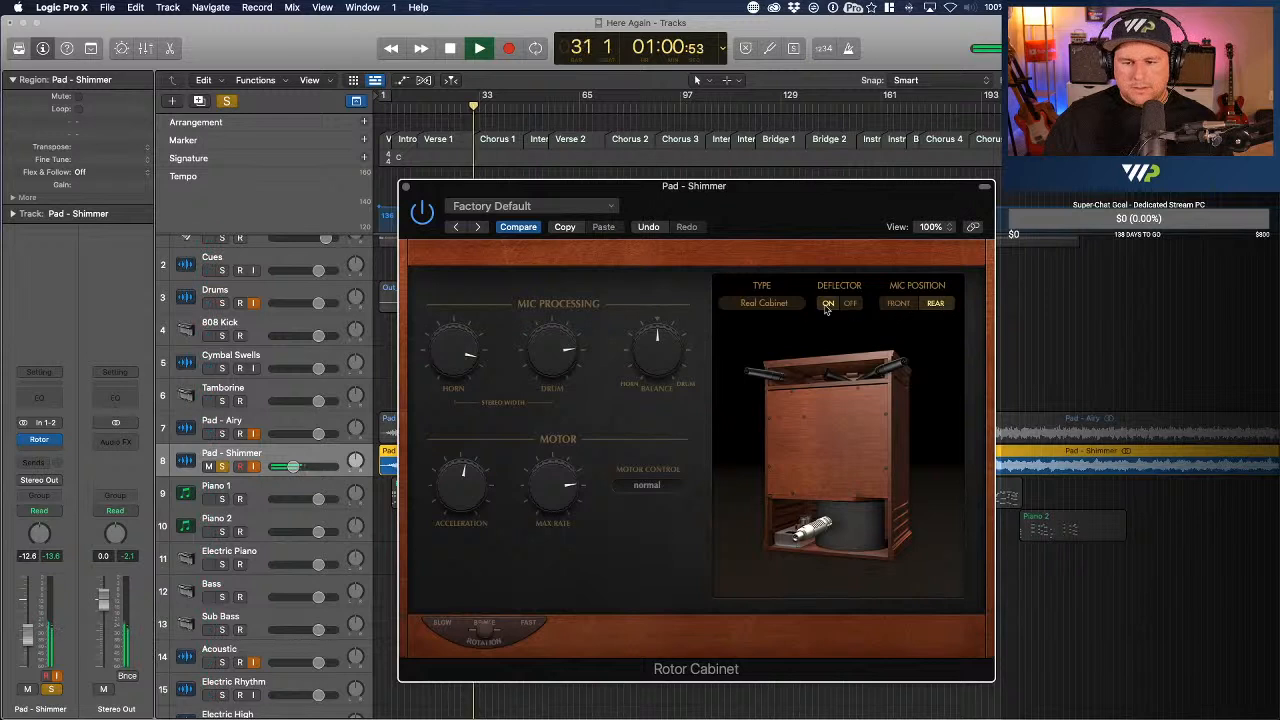
pyautogui.click(859, 304)
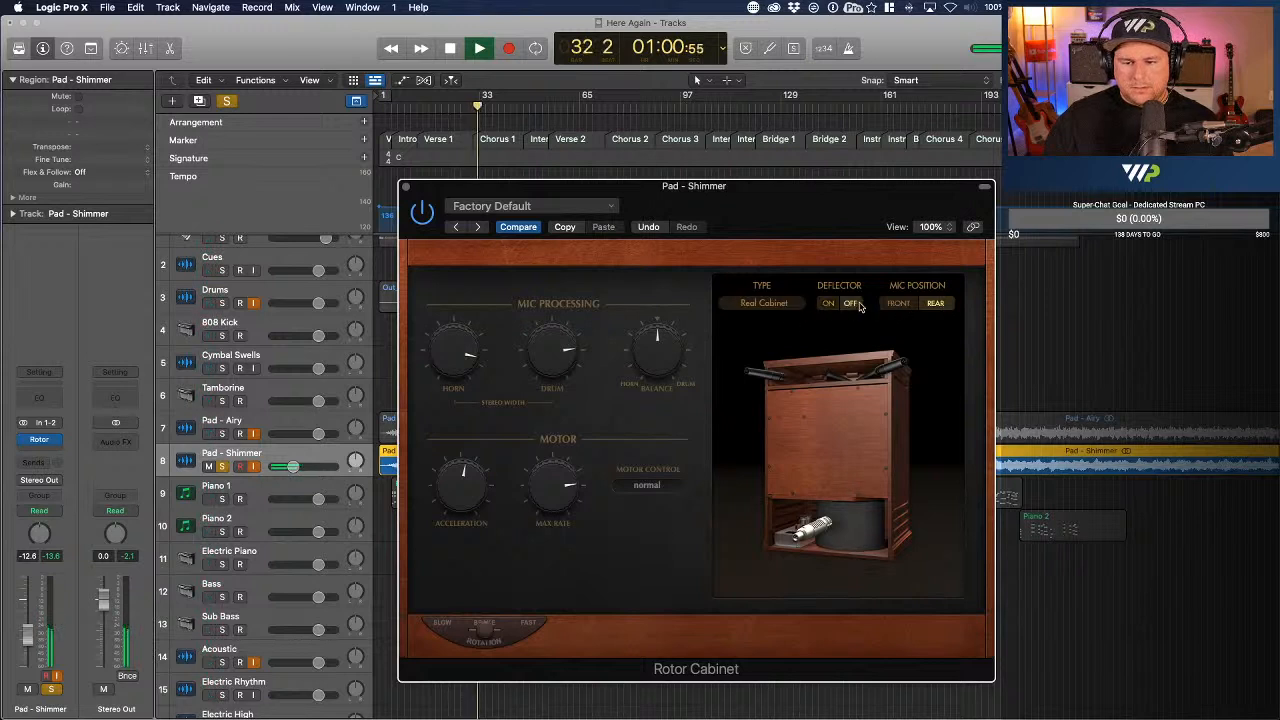
pyautogui.click(820, 305)
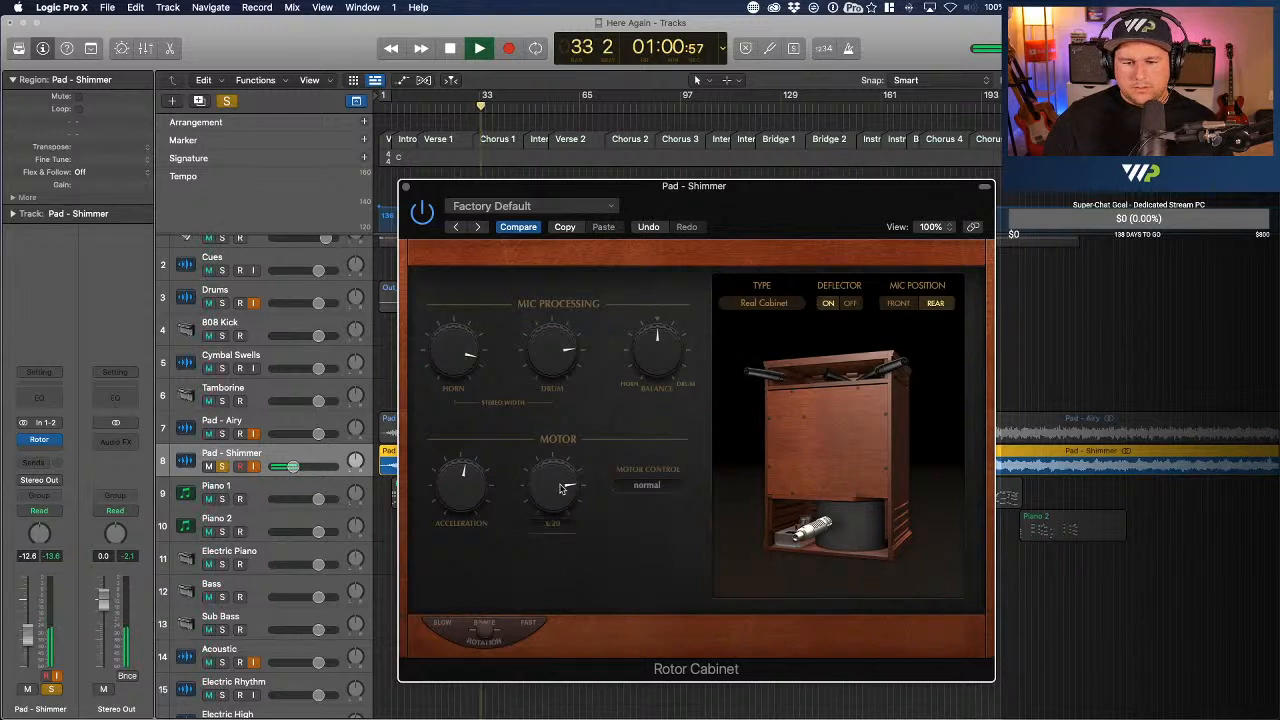
pyautogui.click(473, 636)
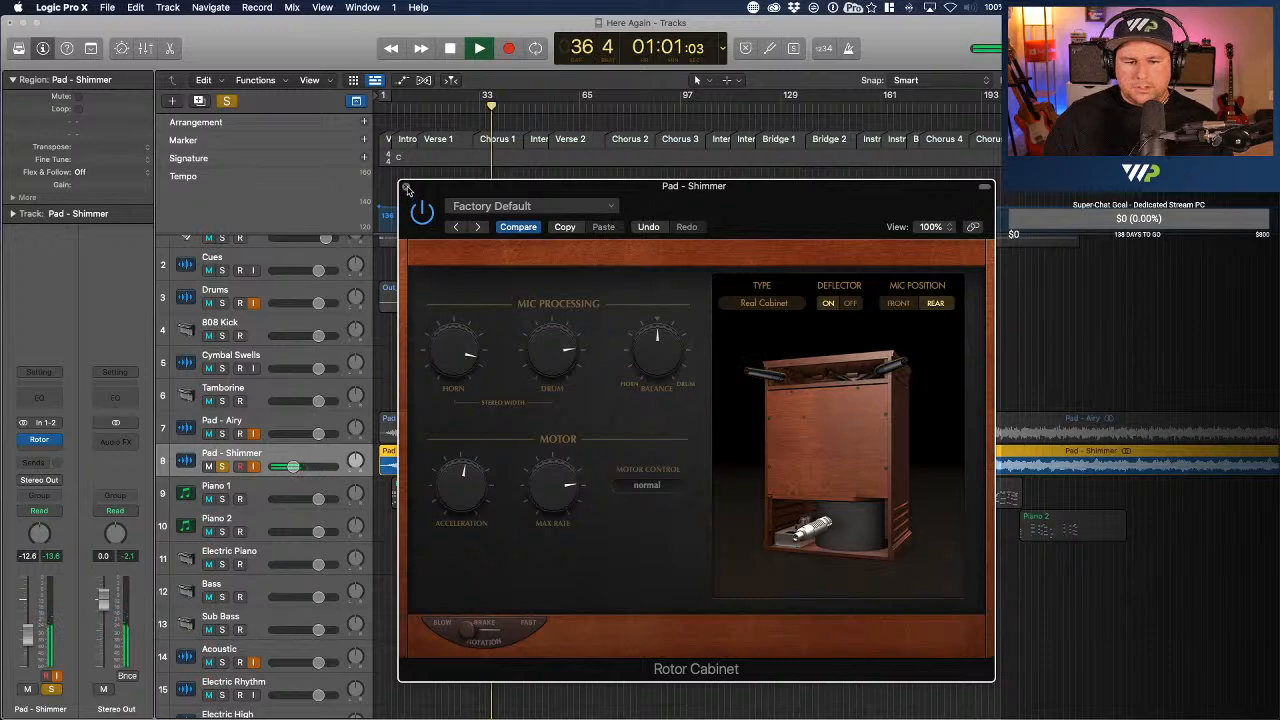
pyautogui.click(405, 188)
# - Lower both pads while soloed, bringing Pad - Shimmer to about -23.4 dB, and clear all solos to hear the full mix
pyautogui.click(224, 467)
pyautogui.click(223, 467)
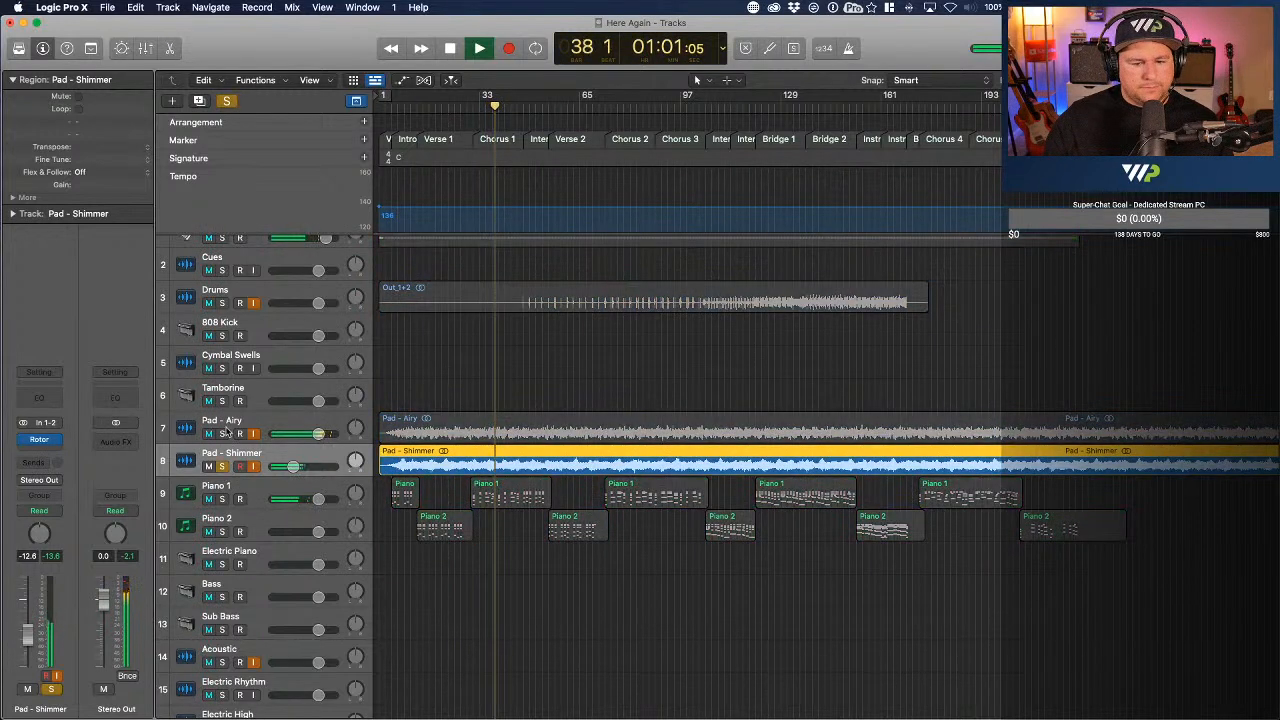
pyautogui.moveTo(293, 466)
pyautogui.mouseDown()
pyautogui.moveTo(305, 466)
pyautogui.moveTo(303, 433)
pyautogui.moveTo(302, 466)
pyautogui.moveTo(288, 466)
pyautogui.mouseUp()
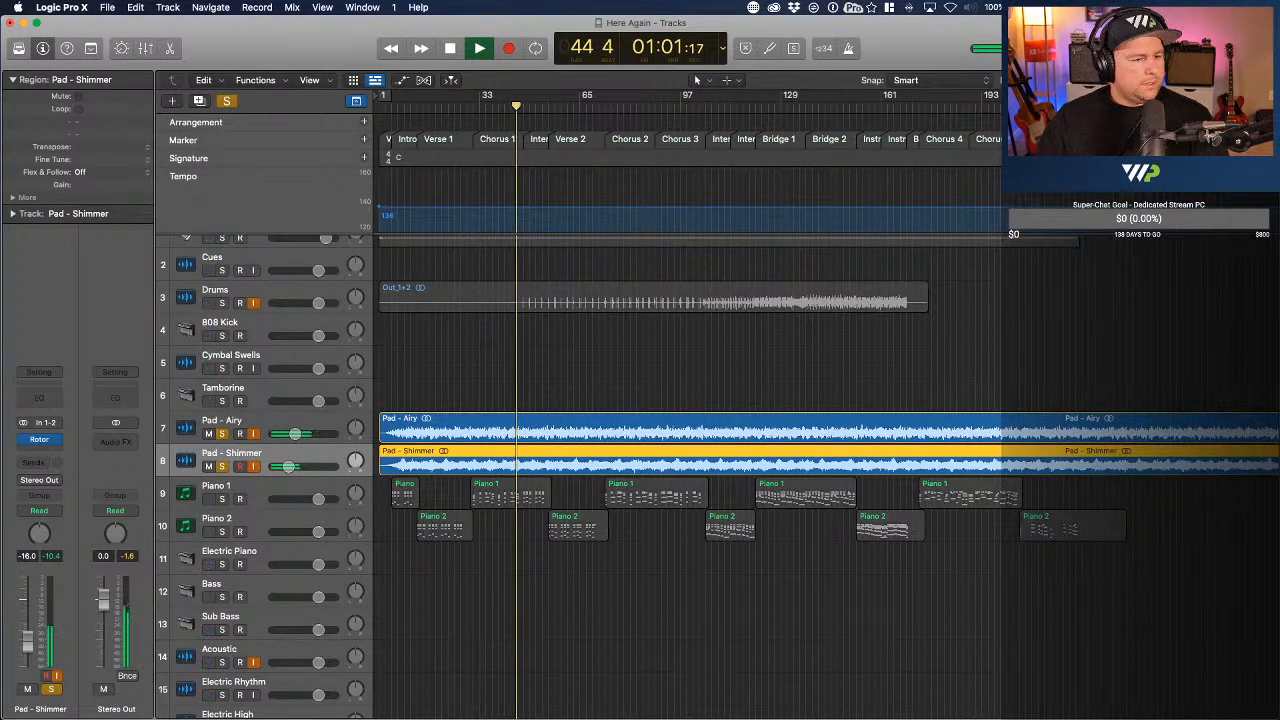
pyautogui.moveTo(294, 434); pyautogui.dragTo(288, 434)
pyautogui.keyDown('shift'); pyautogui.click(297, 434); pyautogui.keyUp('shift')
pyautogui.click(230, 101)
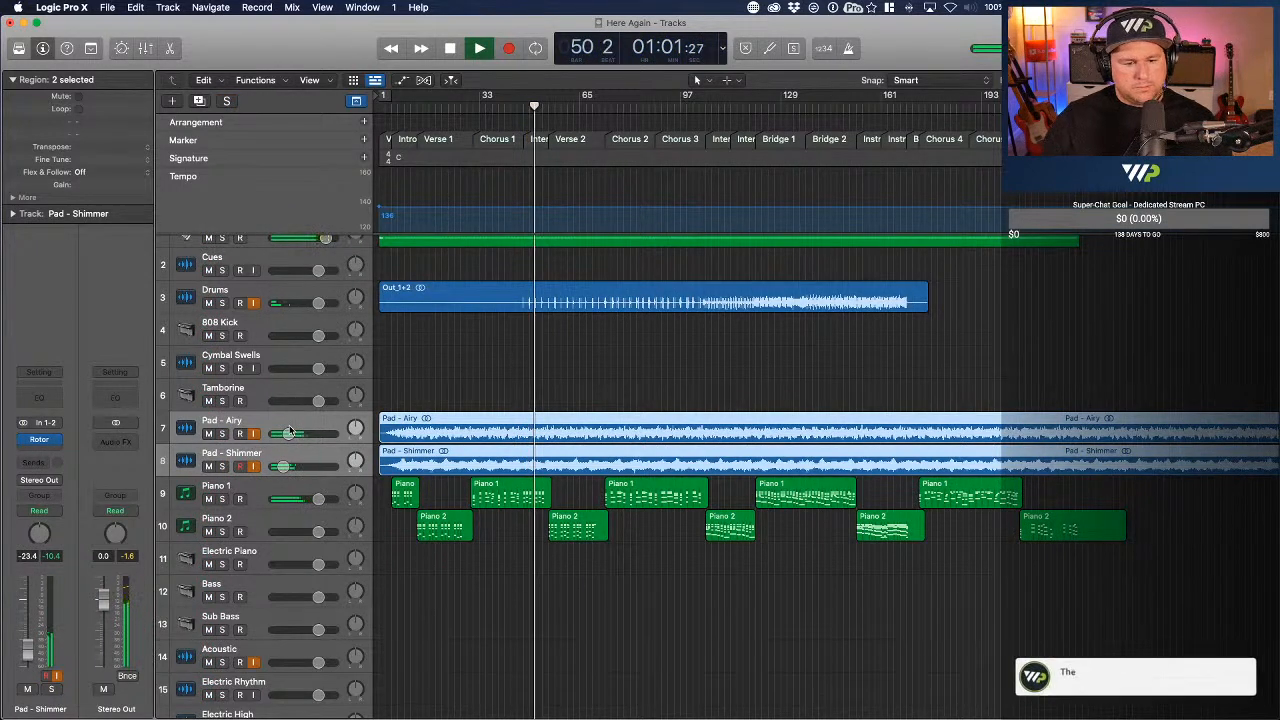
# - Hide the global tracks and stop playback
pyautogui.click(356, 101)
pyautogui.scroll(2, 210, 140)
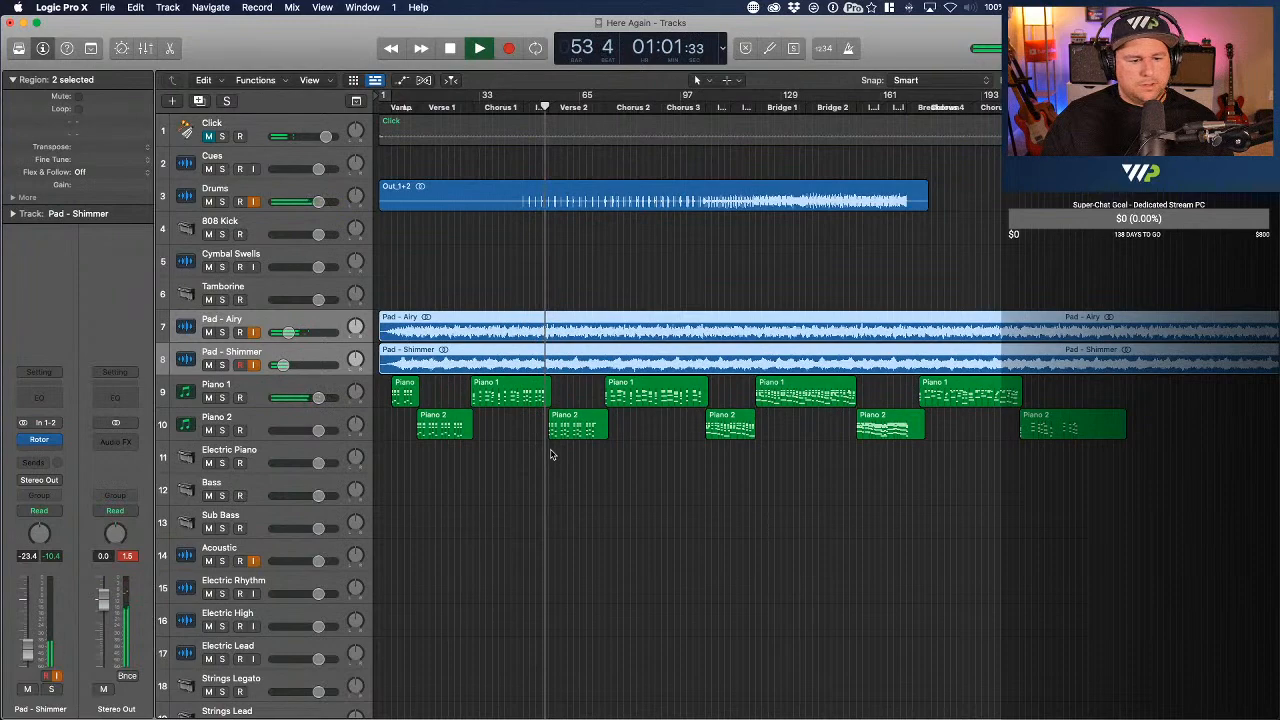
pyautogui.press('space')
# - Split both pad regions at bar 260 and delete the parts after the split
pyautogui.hscroll(-1, 637, 440)
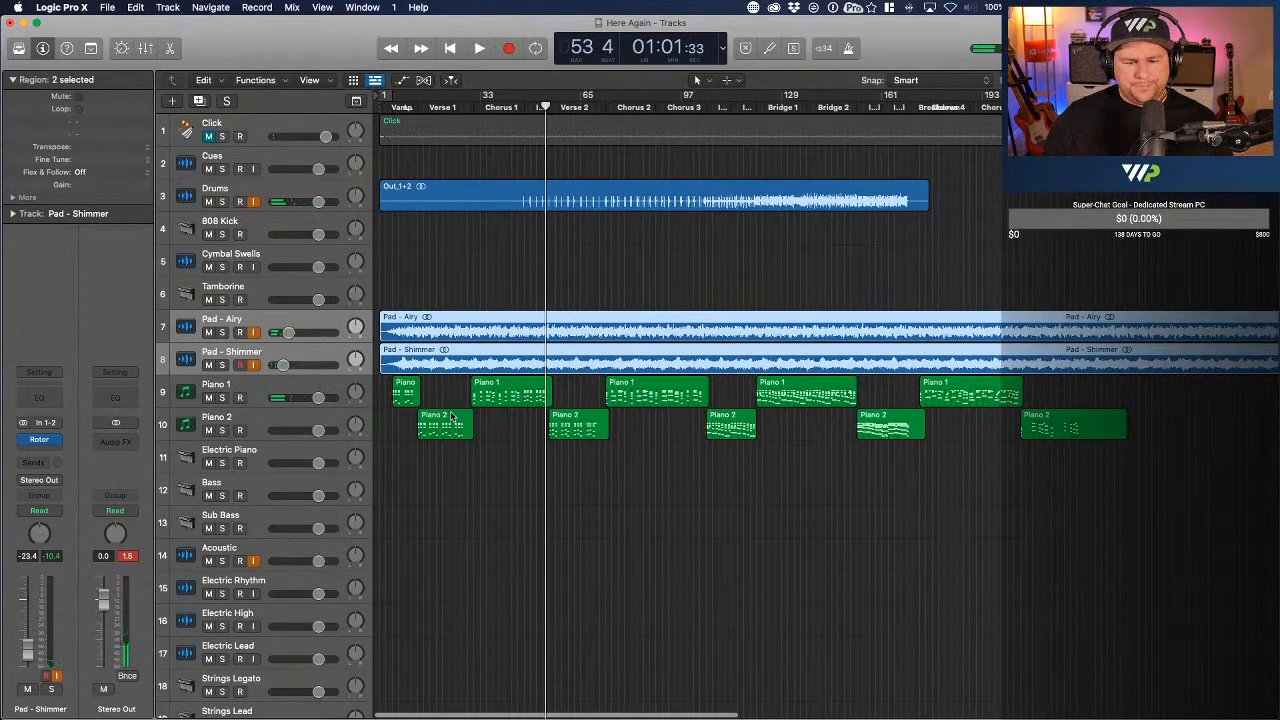
pyautogui.scroll(10, 452, 416)
pyautogui.scroll(-10, 414, 489)
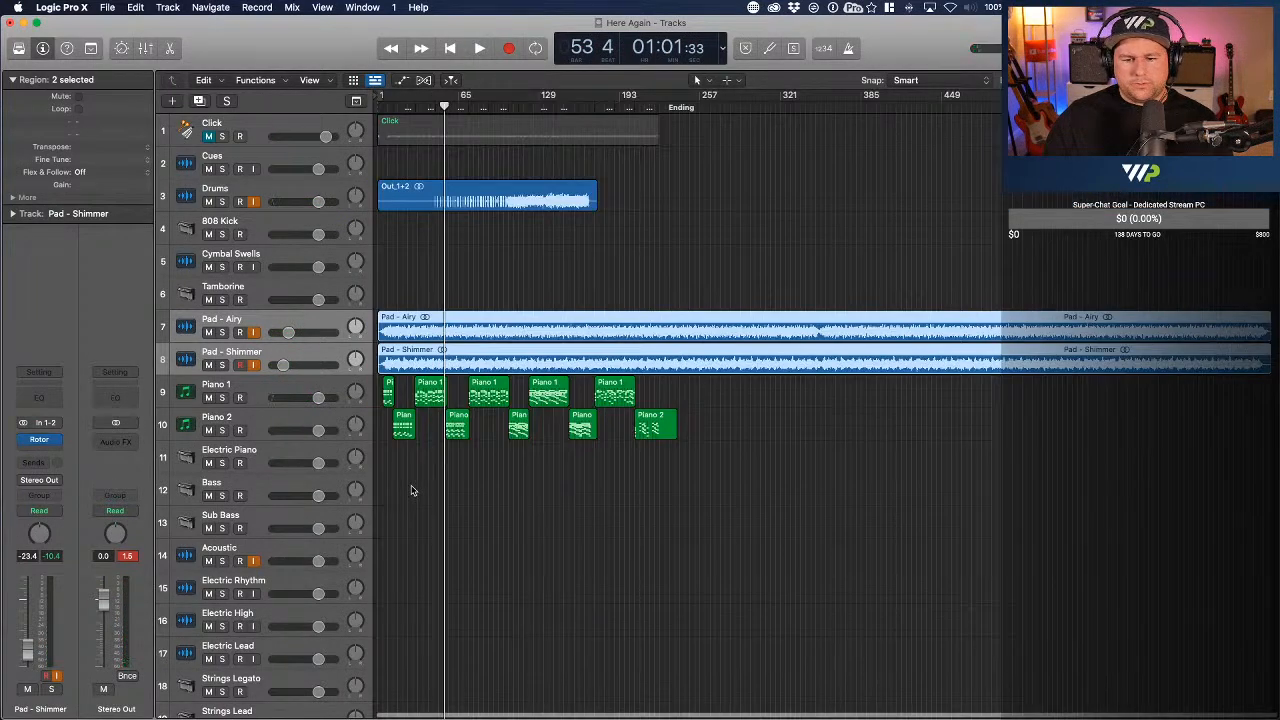
pyautogui.scroll(3, 412, 489)
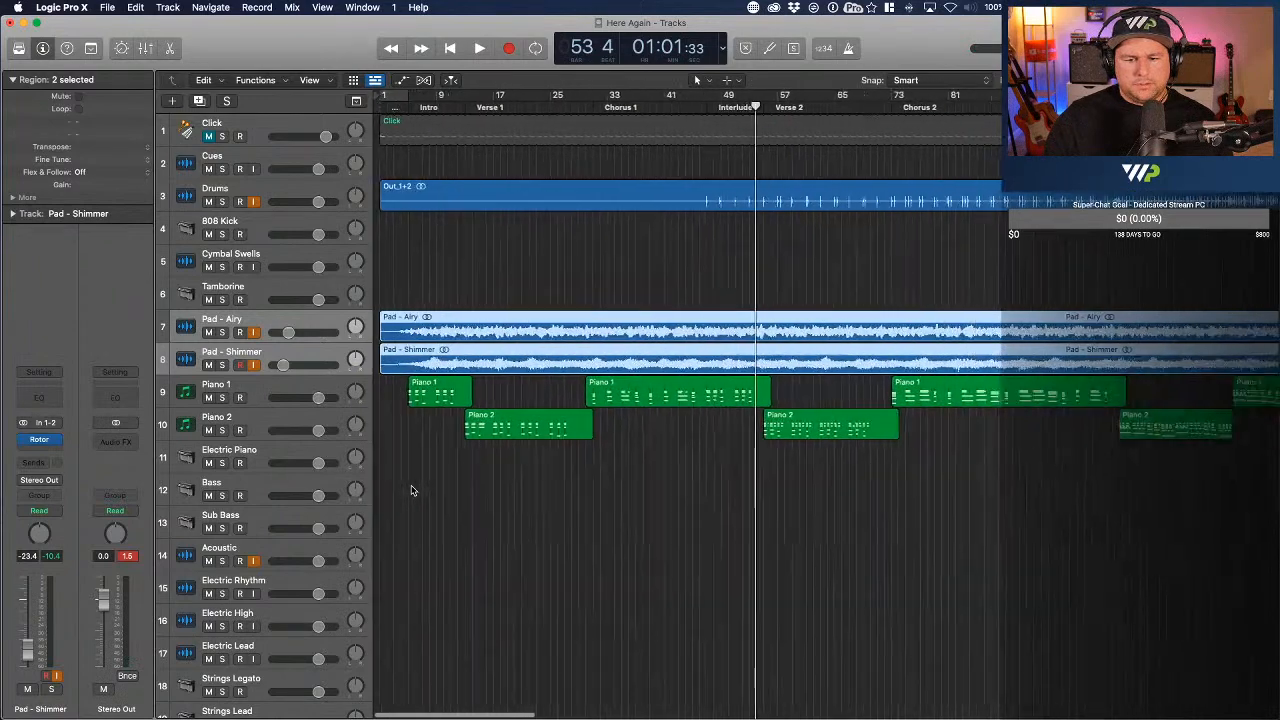
pyautogui.scroll(-3, 412, 489)
pyautogui.click(706, 104)
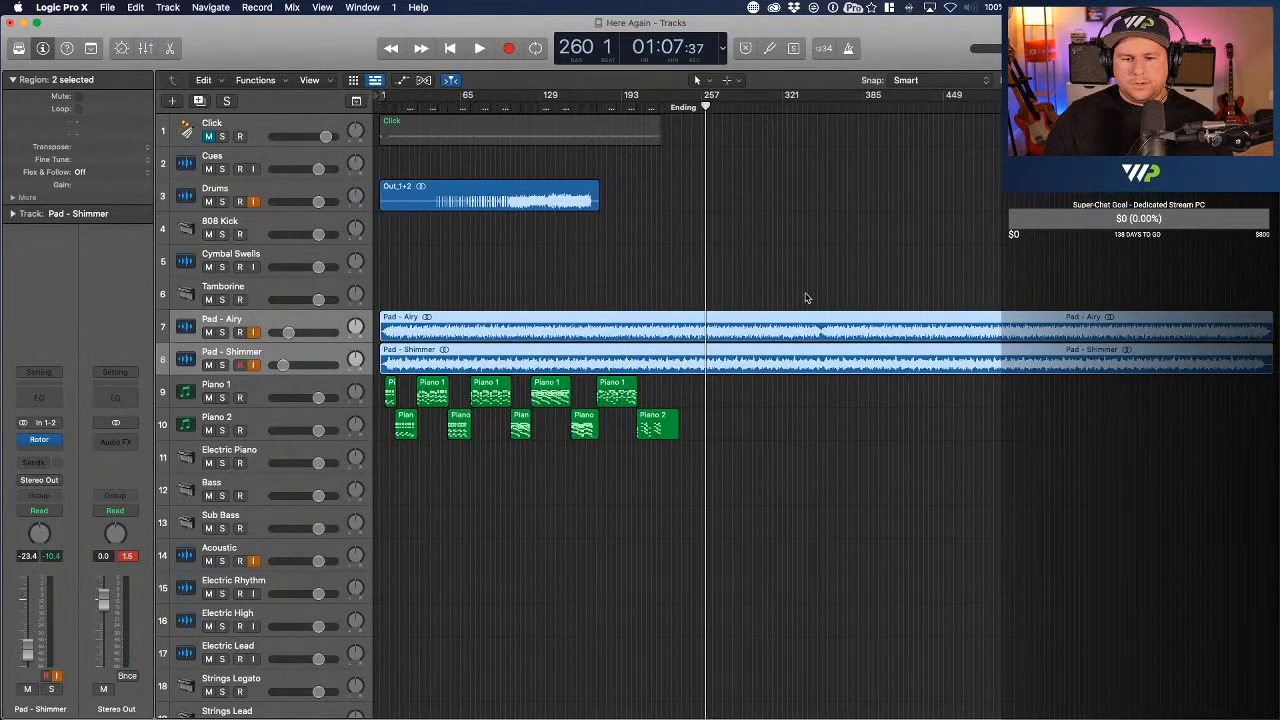
pyautogui.press('super+t')
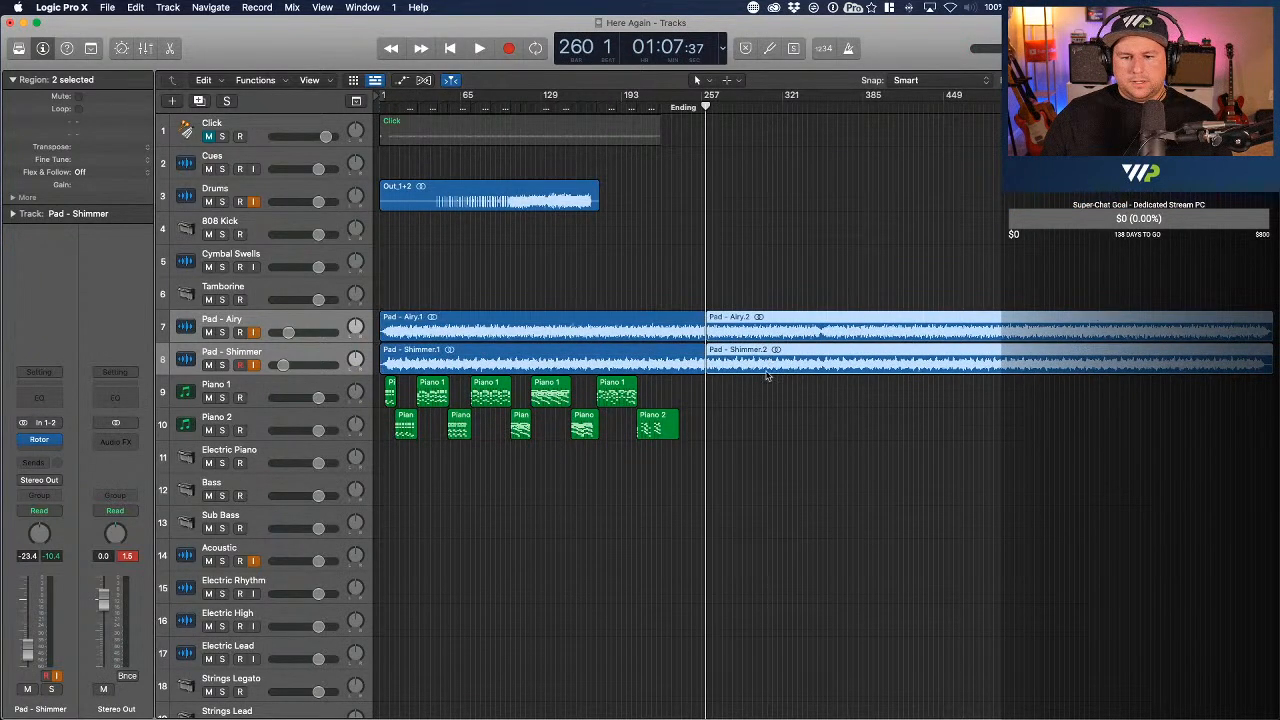
pyautogui.press('Delete')
# - Move the project end marker back to where the trimmed pad regions end, at about bar 260
pyautogui.moveTo(1028, 96)
pyautogui.mouseDown()
pyautogui.moveTo(773, 131)
pyautogui.moveTo(712, 161)
pyautogui.mouseUp()
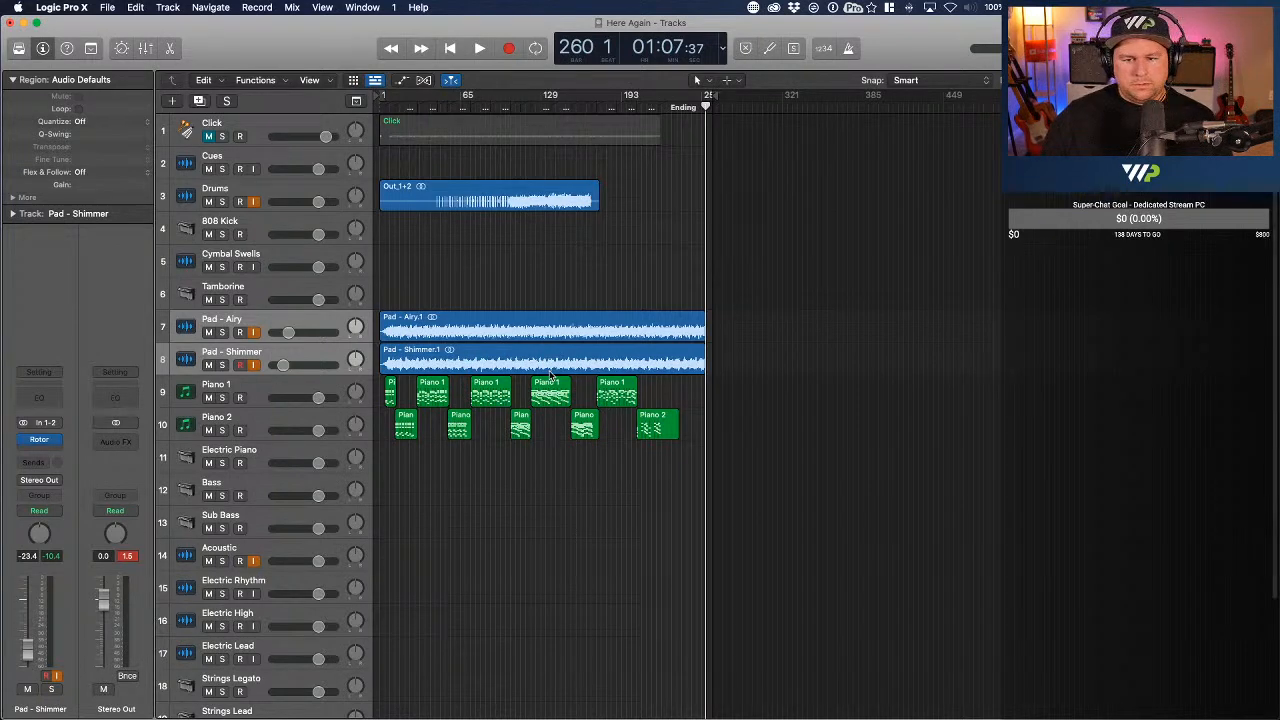
pyautogui.press('super+Right')
pyautogui.press('super+Right')
pyautogui.press('super+Right')
pyautogui.press('super+Right')
pyautogui.press('super+Right')
pyautogui.press('super+Left')
pyautogui.press('super+Left')
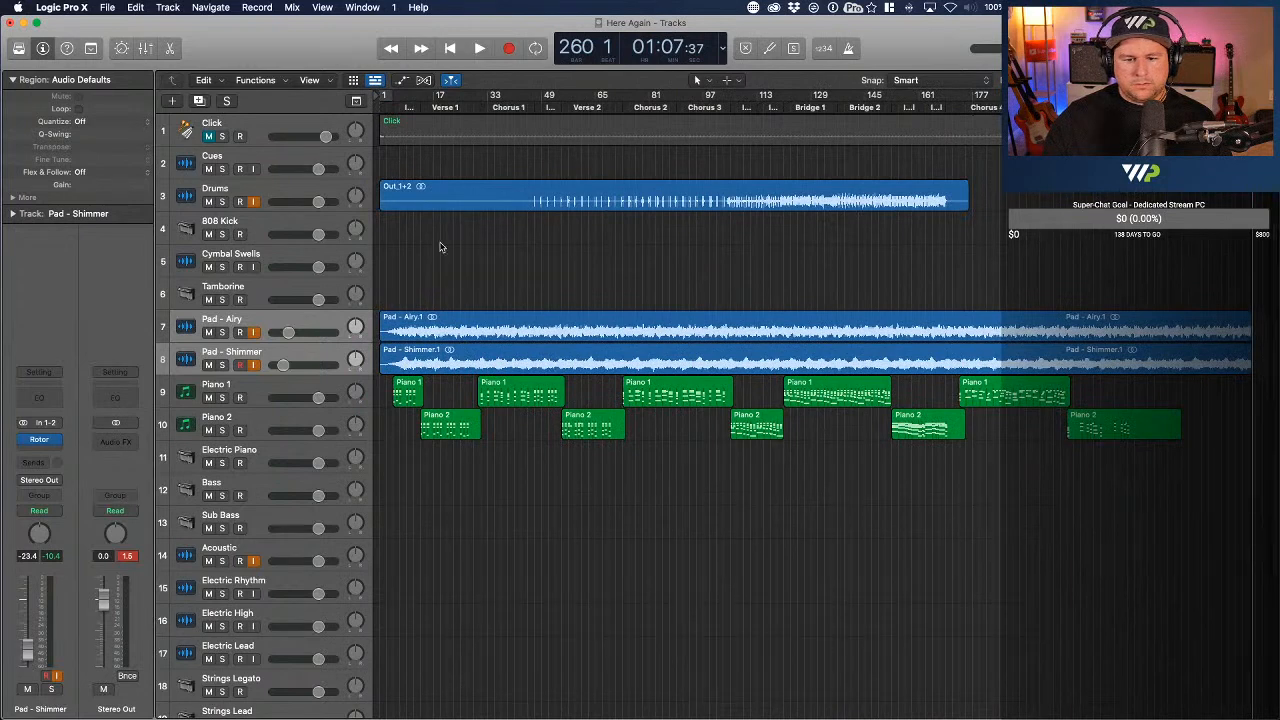
# - Examine the notes of the Intro's Piano 1 region in the Piano Roll, and close the editor
pyautogui.doubleClick(406, 398)
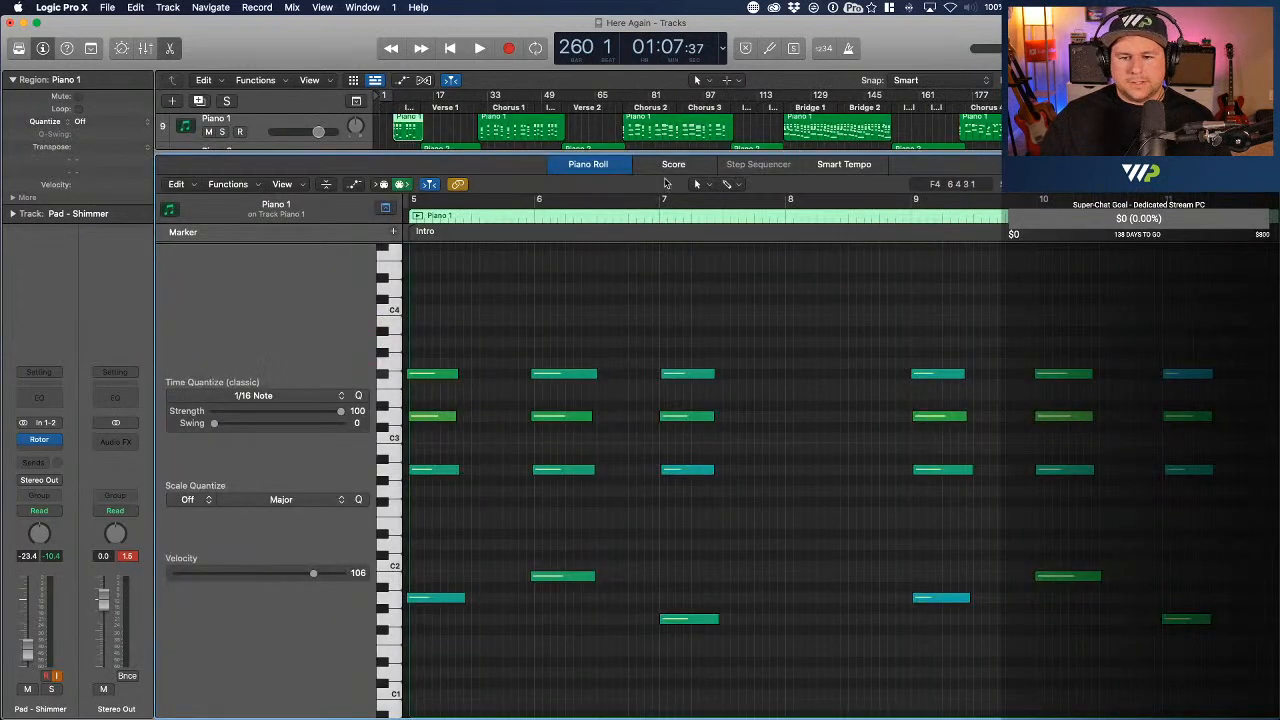
pyautogui.moveTo(669, 153); pyautogui.dragTo(670, 122)
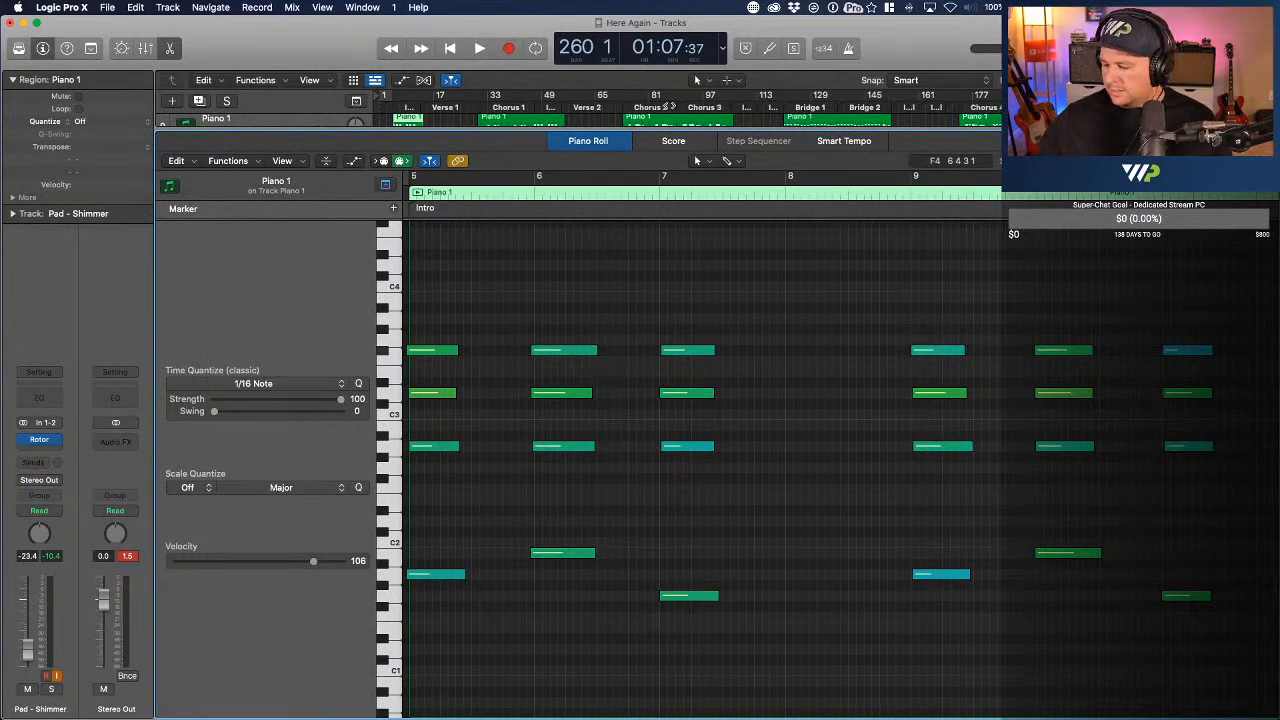
pyautogui.click(479, 107)
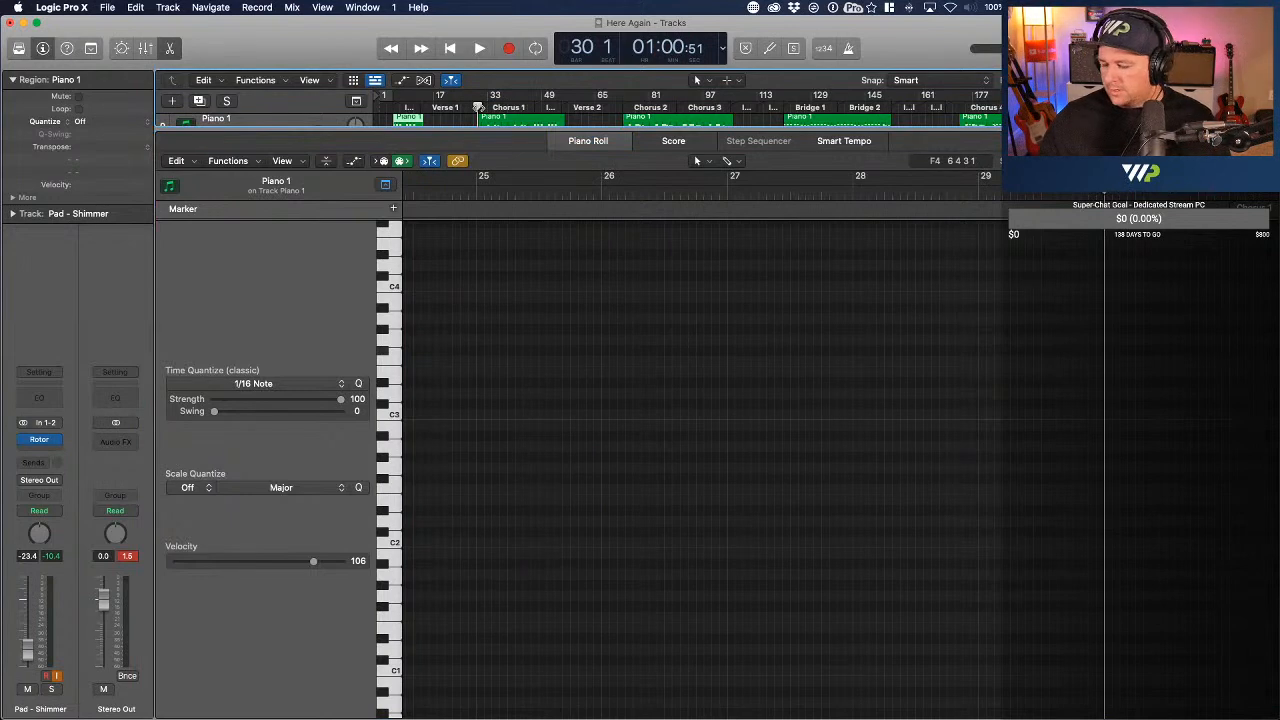
pyautogui.click(170, 50)
# - Duplicate the Piano 2 track and place the playhead at bar 173, the start of the fourth chorus
pyautogui.click(288, 268)
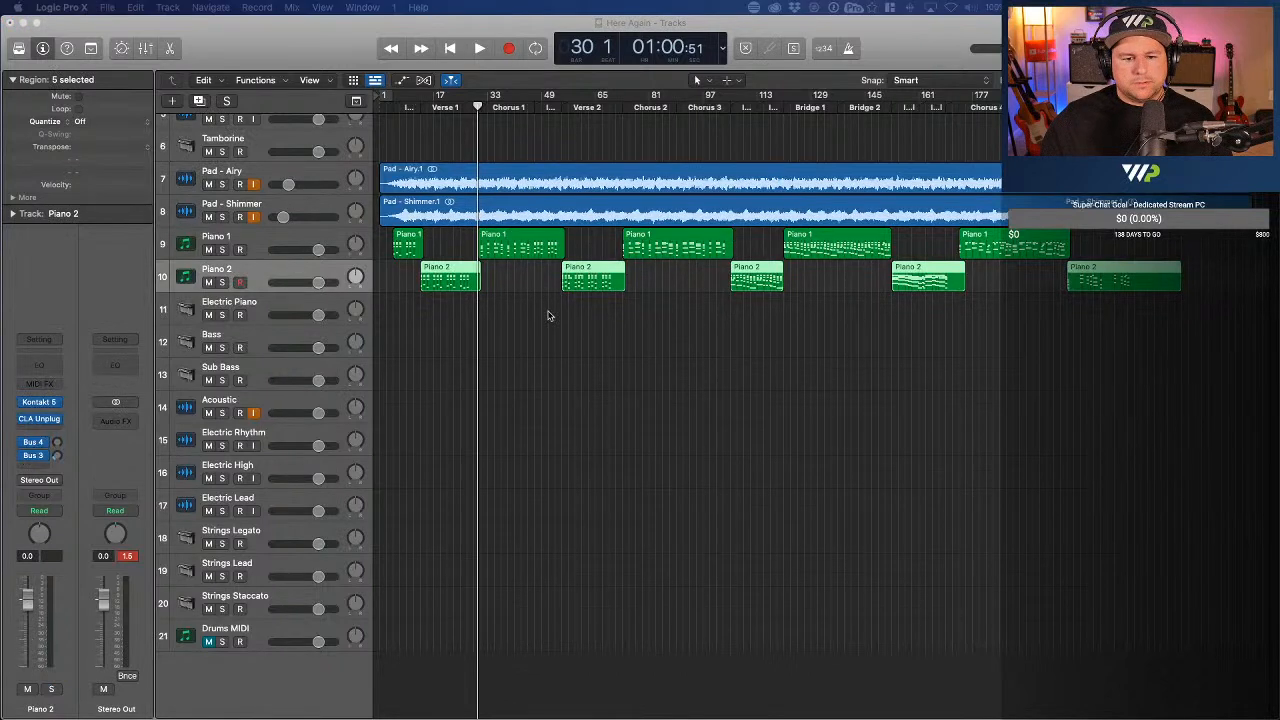
pyautogui.press('super+d')
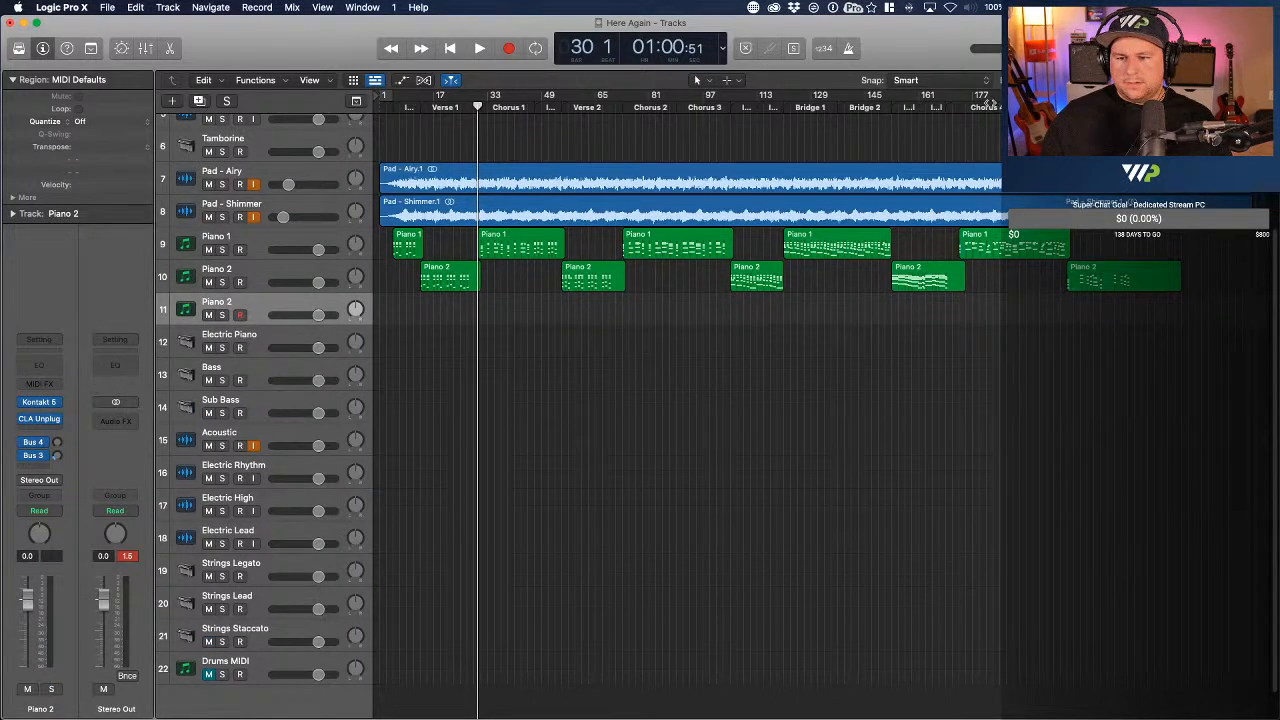
pyautogui.click(962, 105)
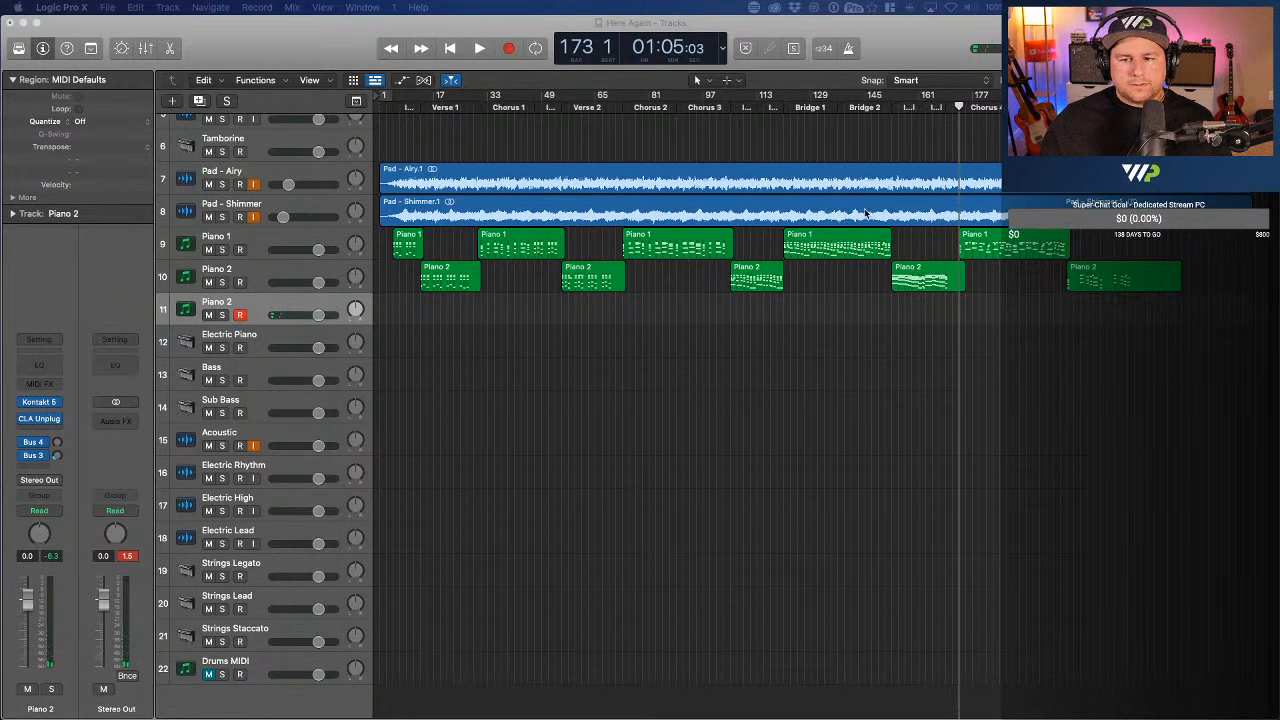
pyautogui.moveTo(957, 107)
pyautogui.mouseDown()
pyautogui.moveTo(988, 107)
pyautogui.moveTo(958, 107)
pyautogui.mouseUp()
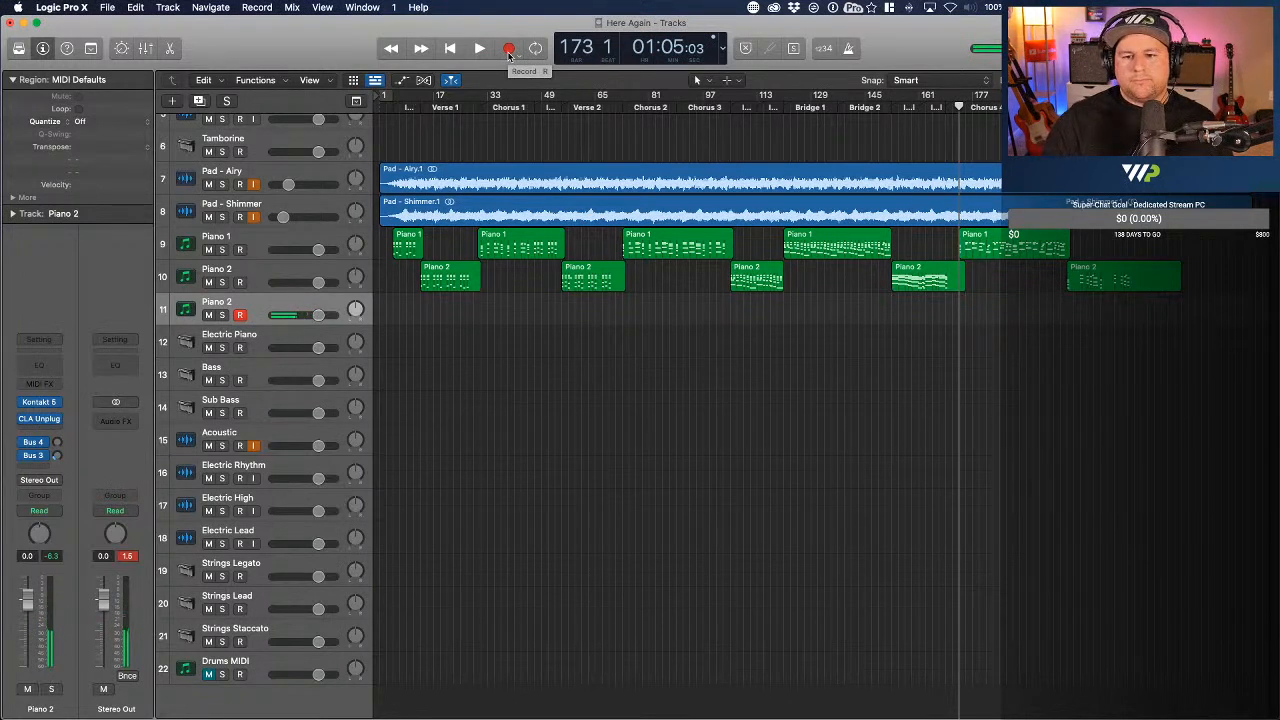
# - Record a piano take on the duplicate Piano 2 track up to bar 184, unmuting the Click track along the way
pyautogui.click(509, 50)
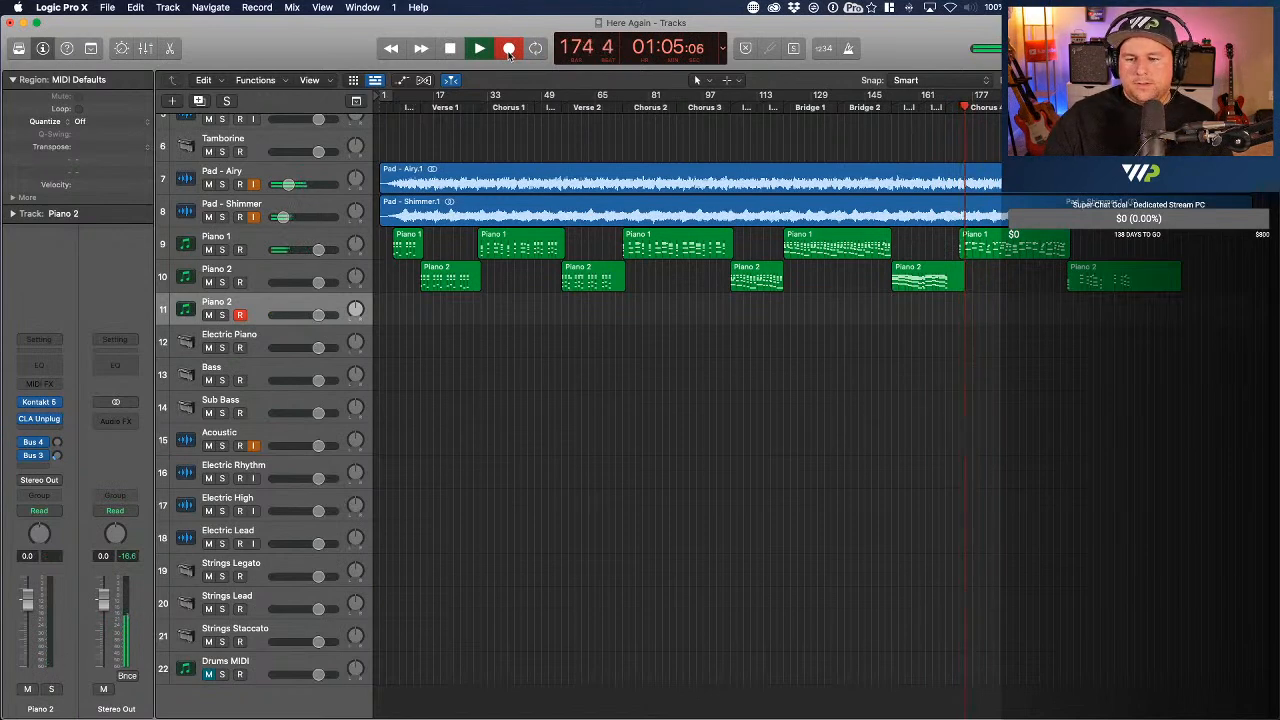
pyautogui.scroll(5, 220, 200)
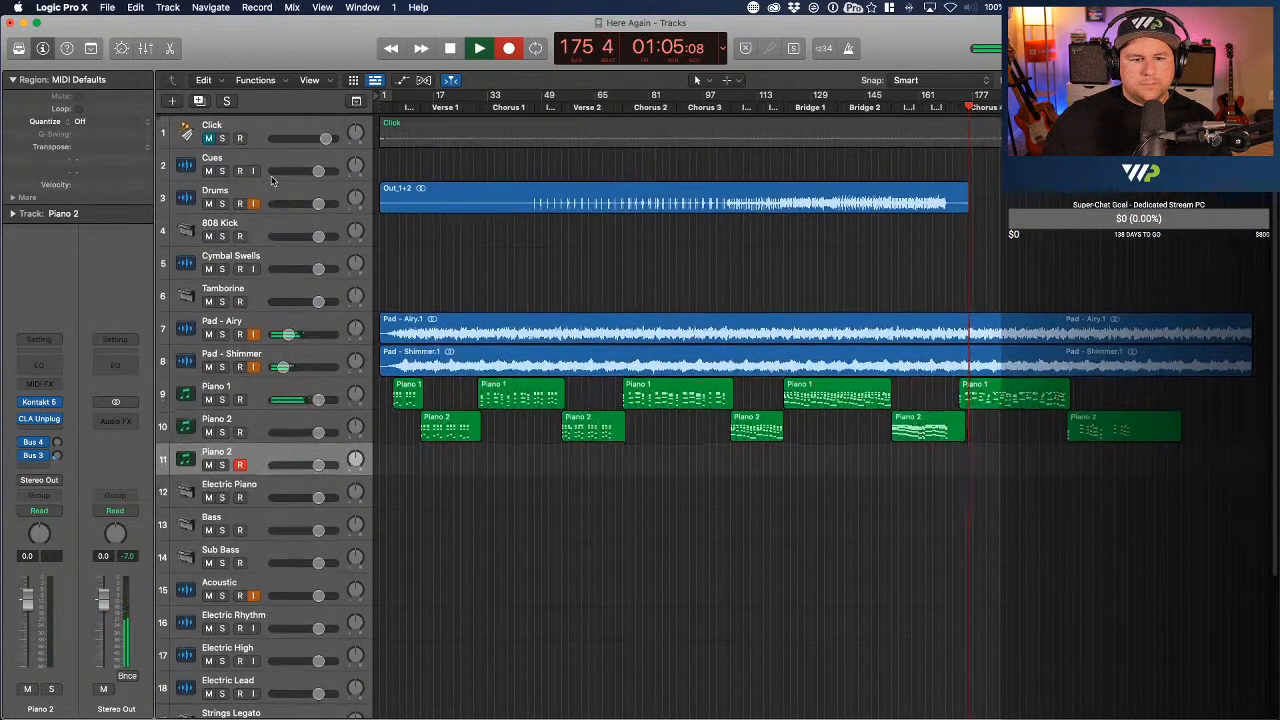
pyautogui.click(209, 137)
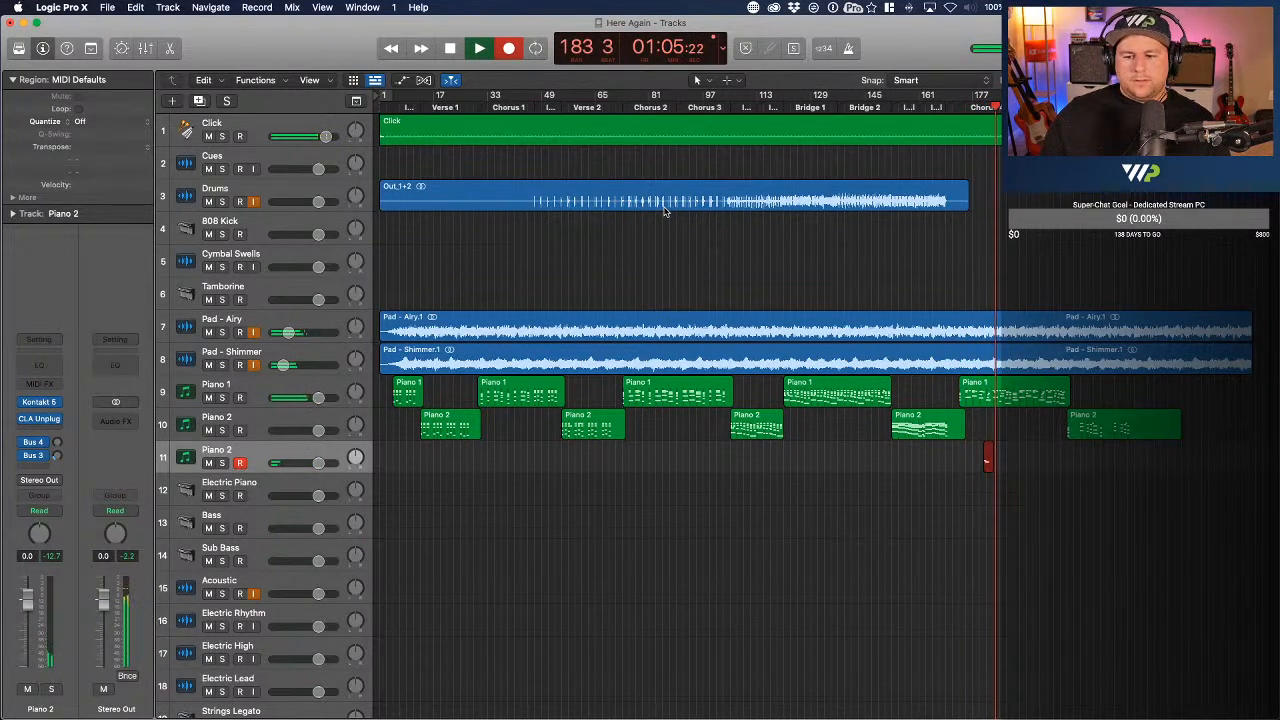
pyautogui.press('space')
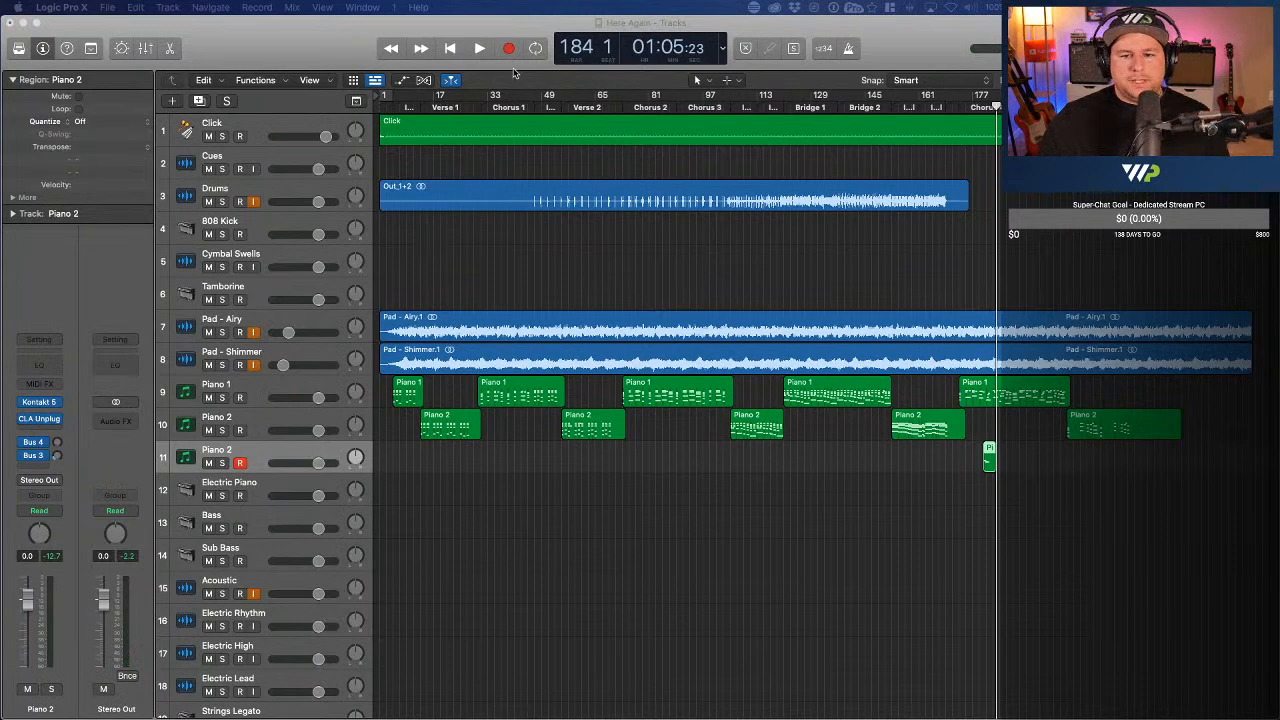
# - Play back the arrangement from bar 30 into the start of Chorus 2
pyautogui.moveTo(648, 112); pyautogui.dragTo(478, 110)
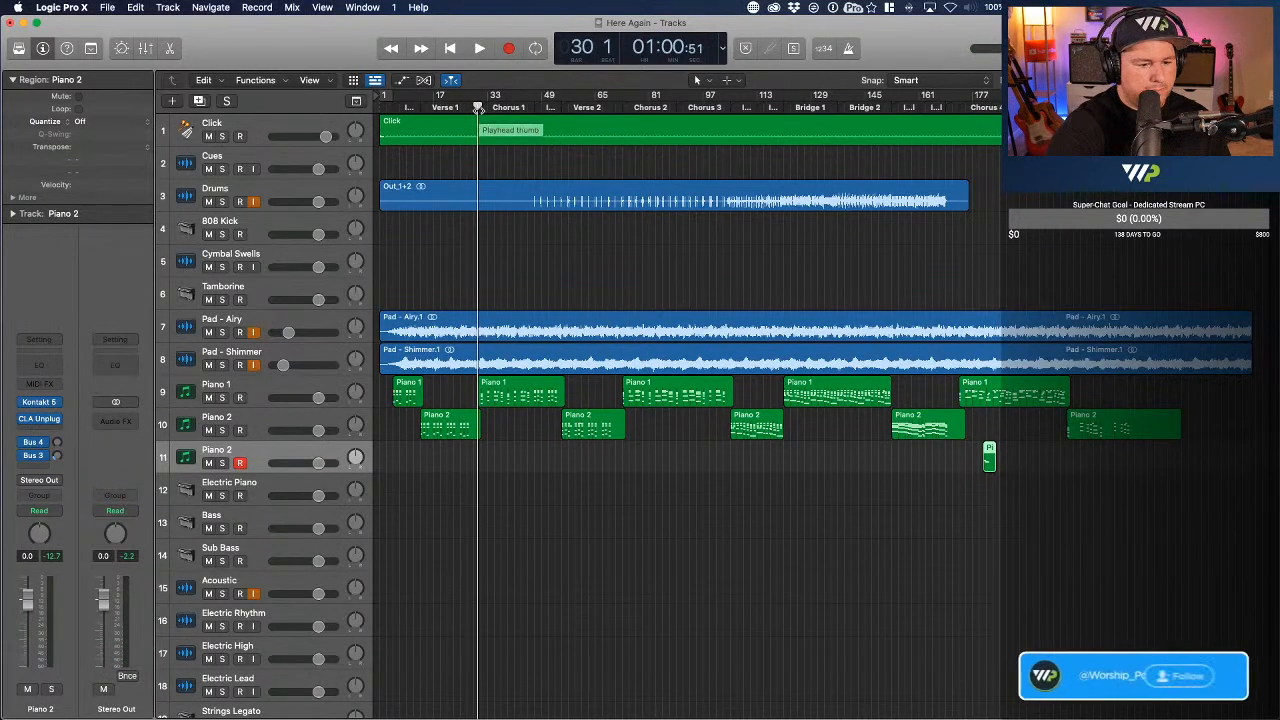
pyautogui.press('space')
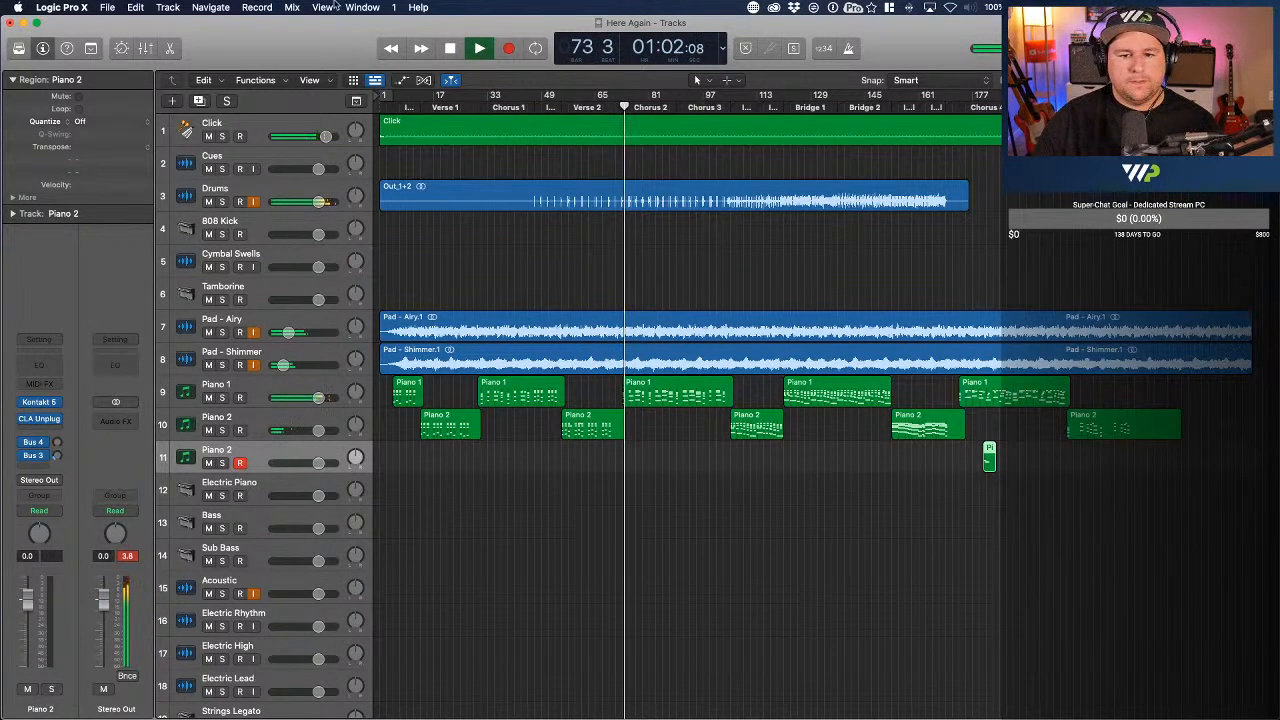
pyautogui.press('space')
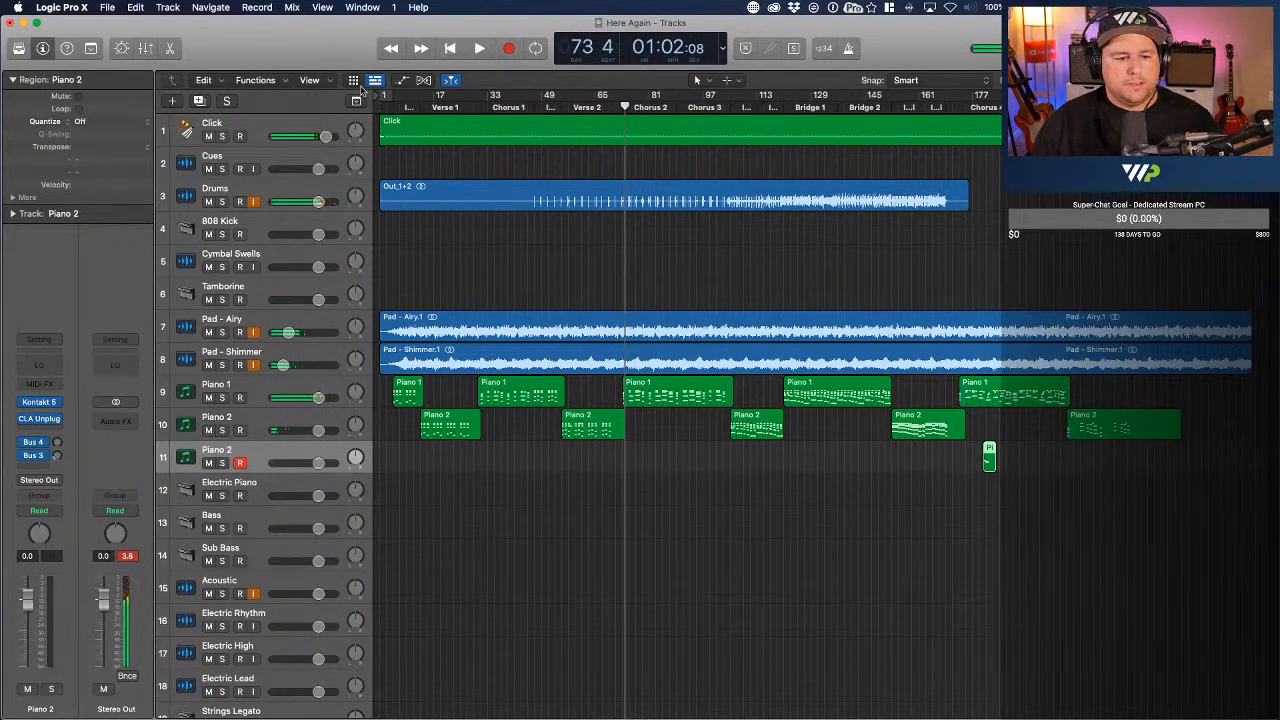
# - Open the Intro's Piano 1 region in the Piano Roll and play it from bar 5
pyautogui.doubleClick(412, 400)
pyautogui.hscroll(-5, 494, 320)
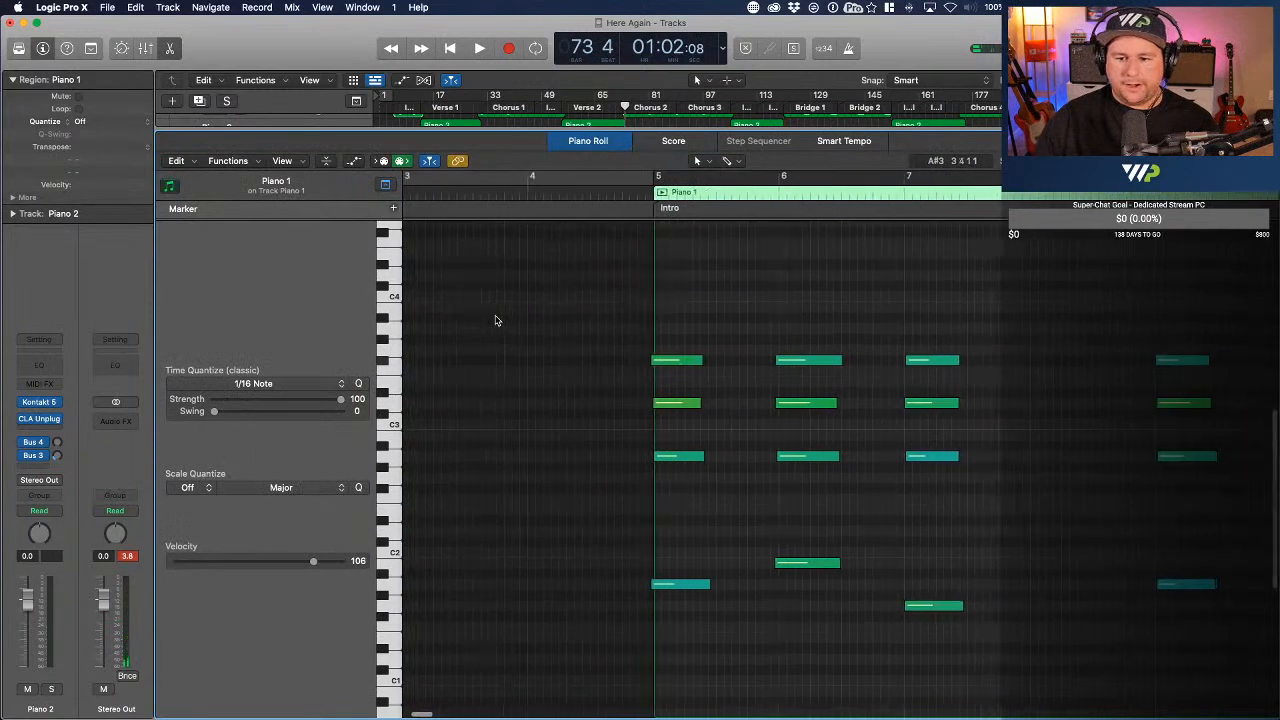
pyautogui.hscroll(3, 773, 315)
pyautogui.press('super+a')
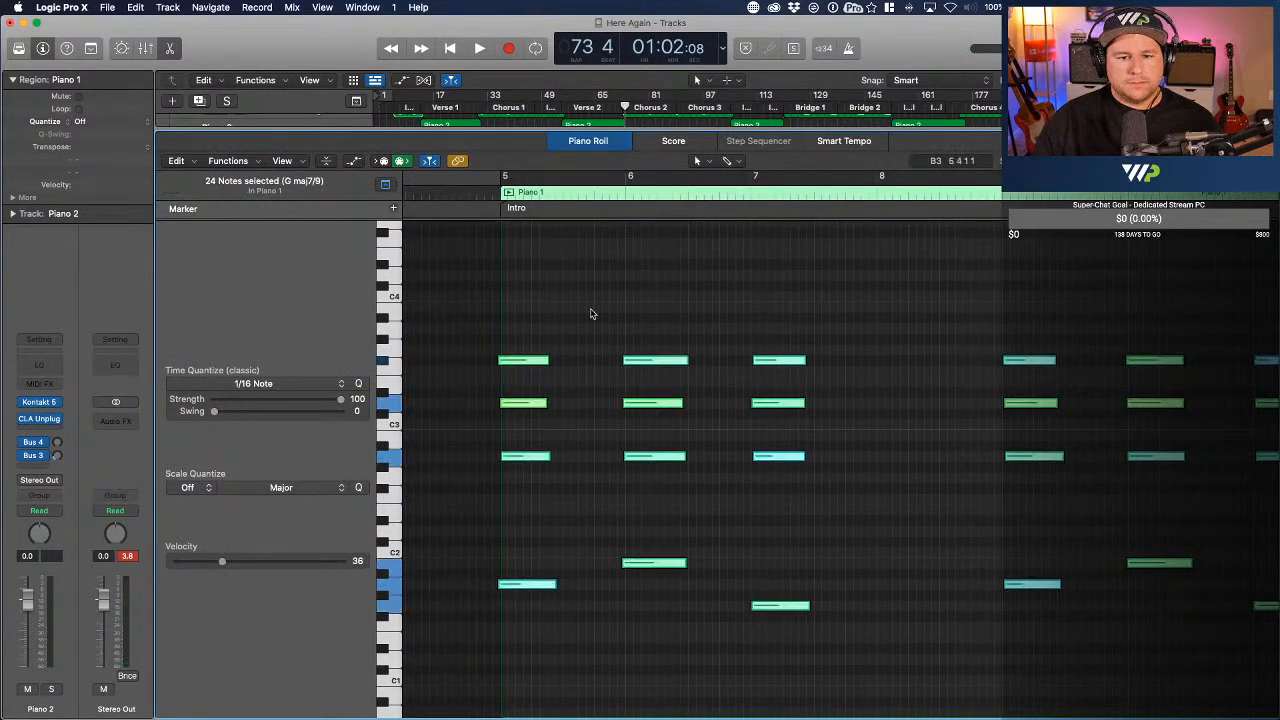
pyautogui.hscroll(1, 590, 314)
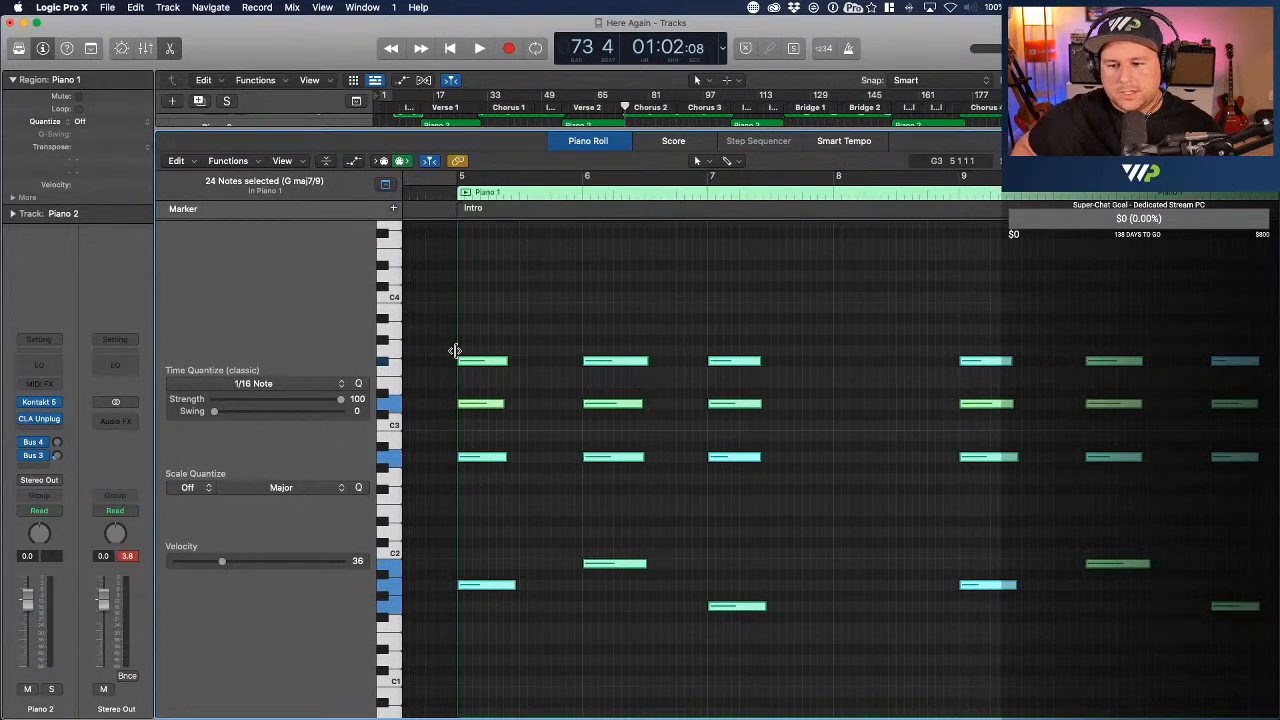
pyautogui.click(455, 207)
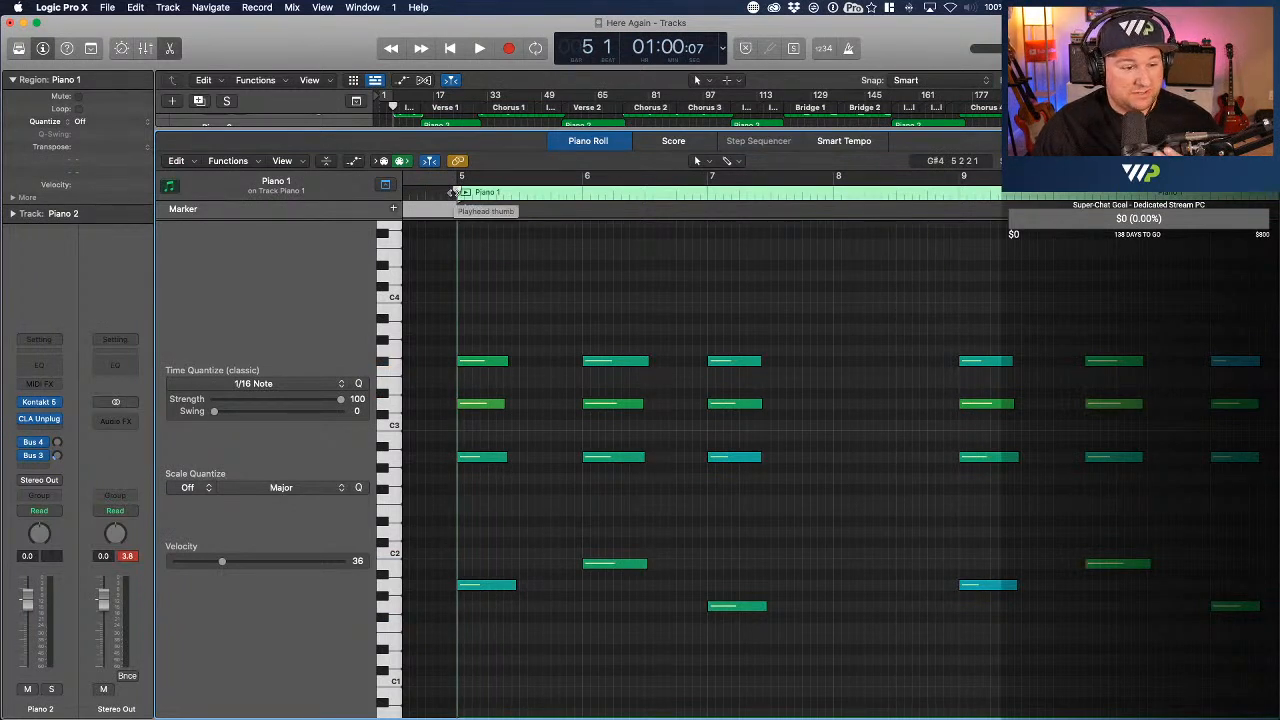
pyautogui.press('space')
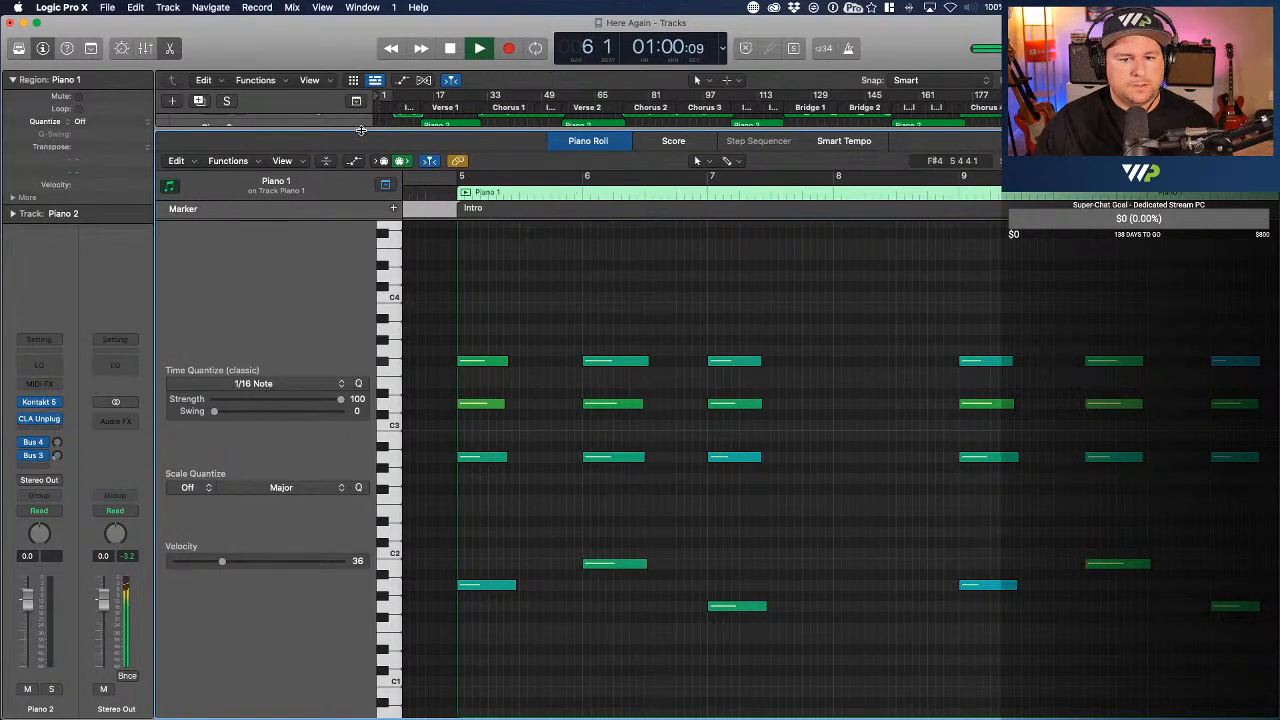
# - Enlarge the track area, mute the Click track, and restart playback from bar 5
pyautogui.moveTo(357, 137); pyautogui.dragTo(357, 268)
pyautogui.scroll(10, 212, 150)
pyautogui.click(209, 136)
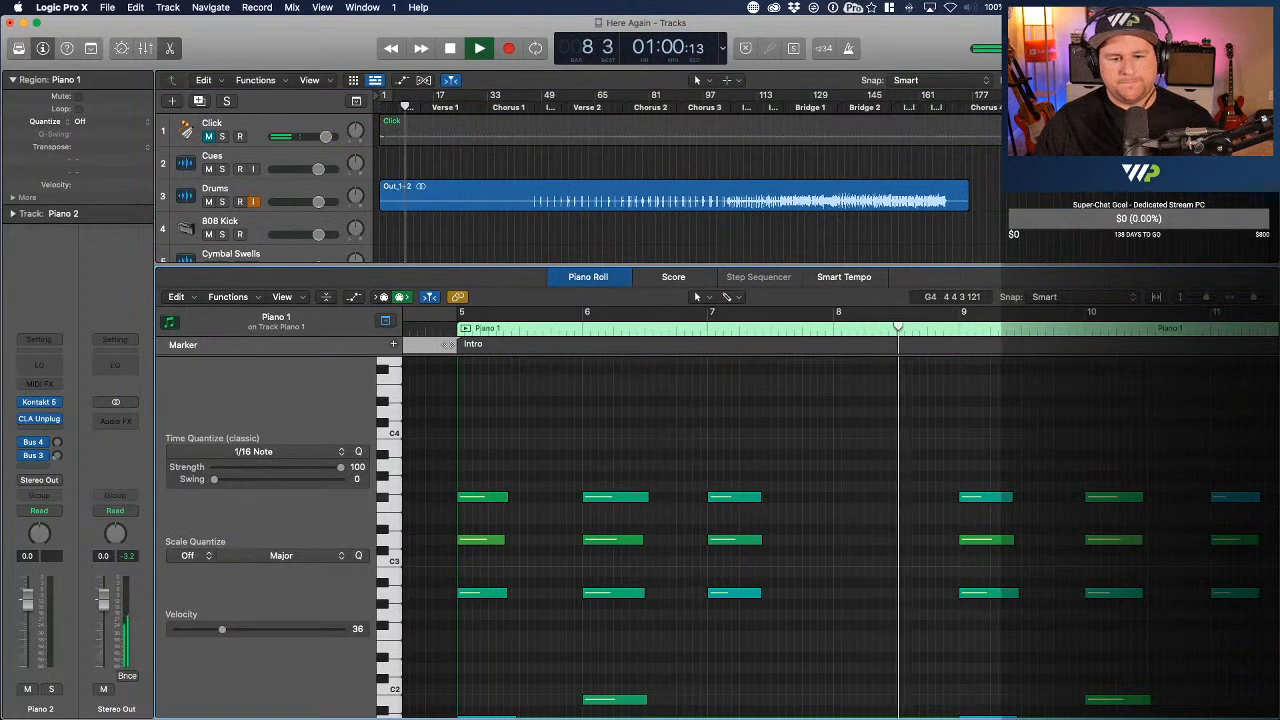
pyautogui.click(463, 330)
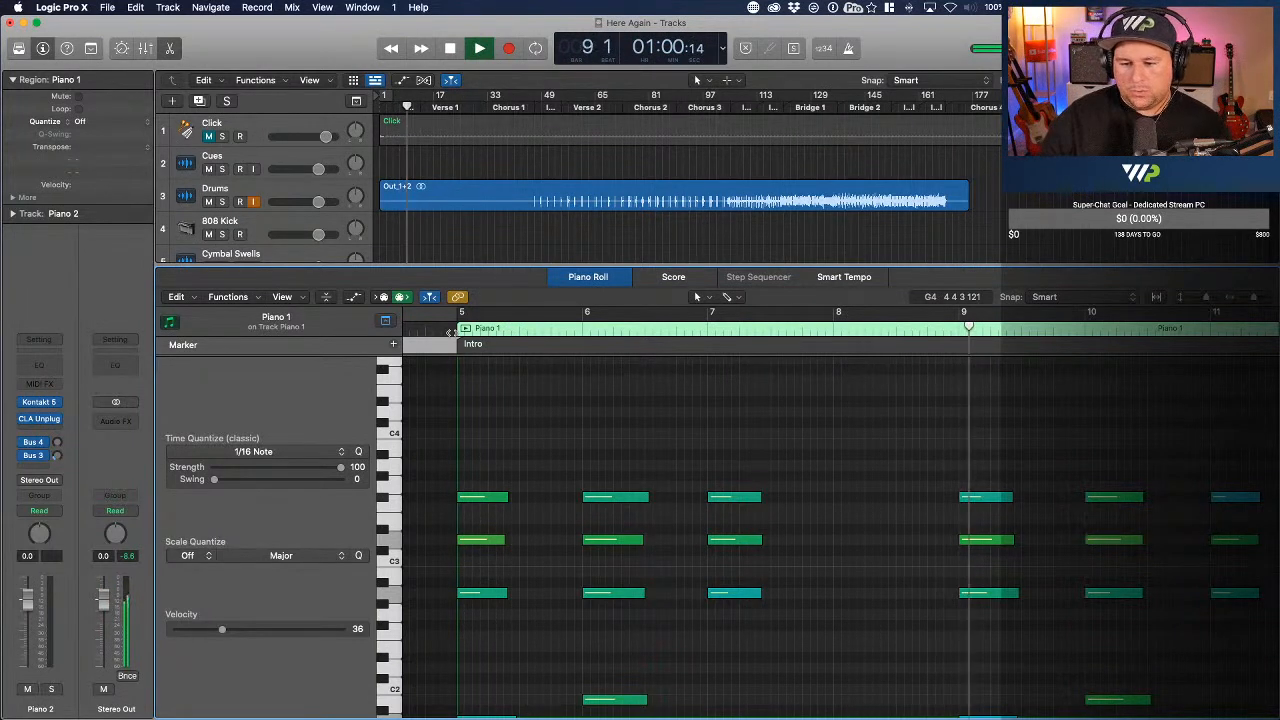
pyautogui.click(455, 330)
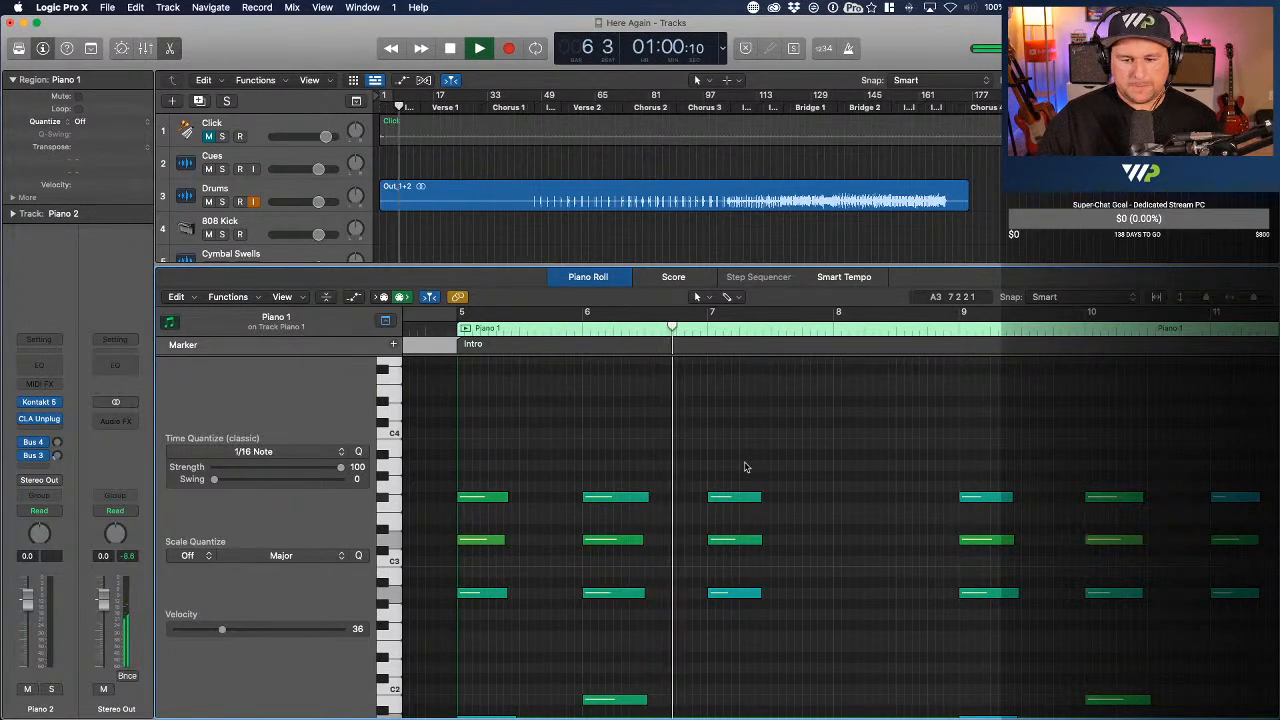
# - Select the Pad - Airy and Pad - Shimmer tracks and lower their volumes together, taking Pad - Airy to -30.0 dB
pyautogui.scroll(-5, 743, 466)
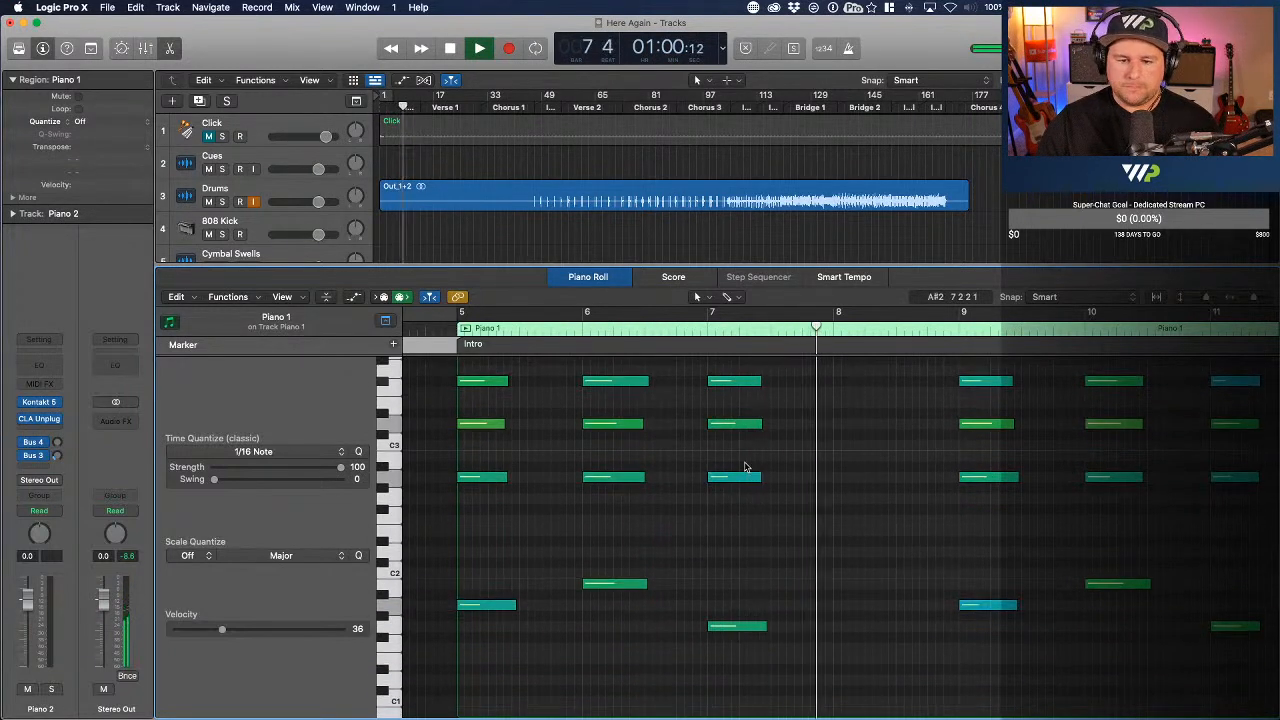
pyautogui.scroll(-3, 230, 222)
pyautogui.scroll(3, 230, 222)
pyautogui.scroll(-3, 230, 222)
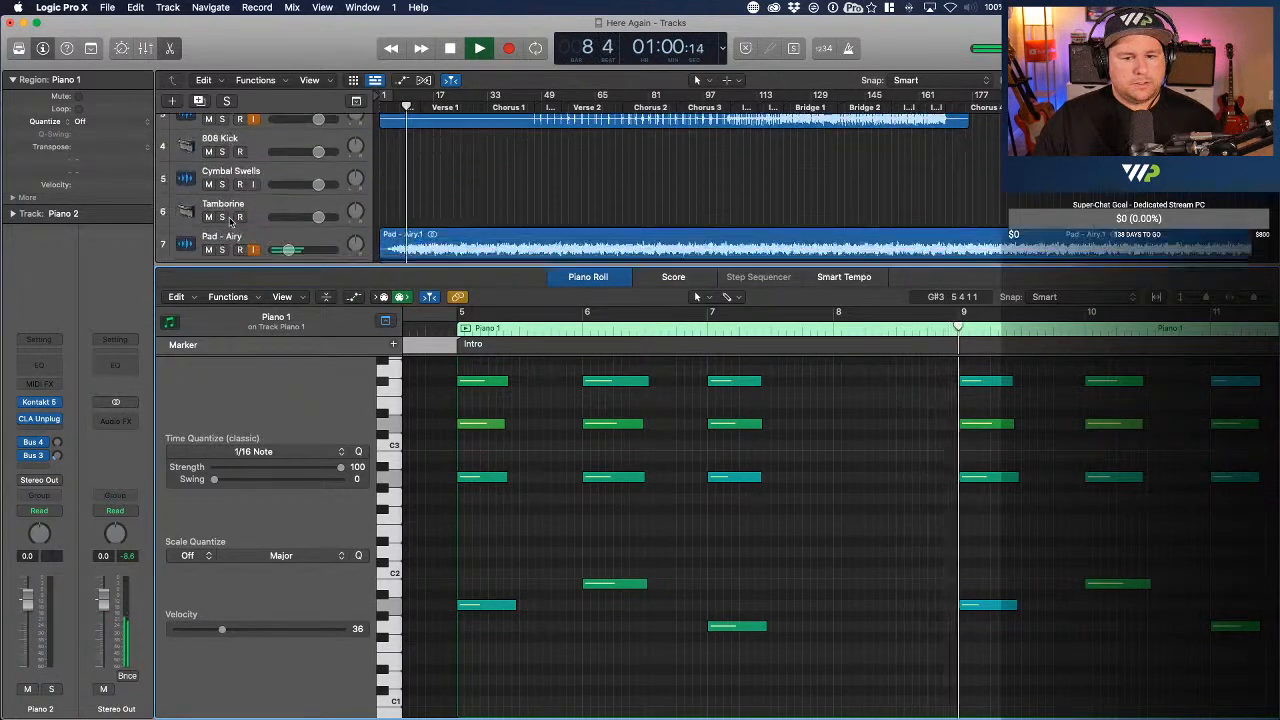
pyautogui.scroll(-3, 230, 222)
pyautogui.click(297, 161)
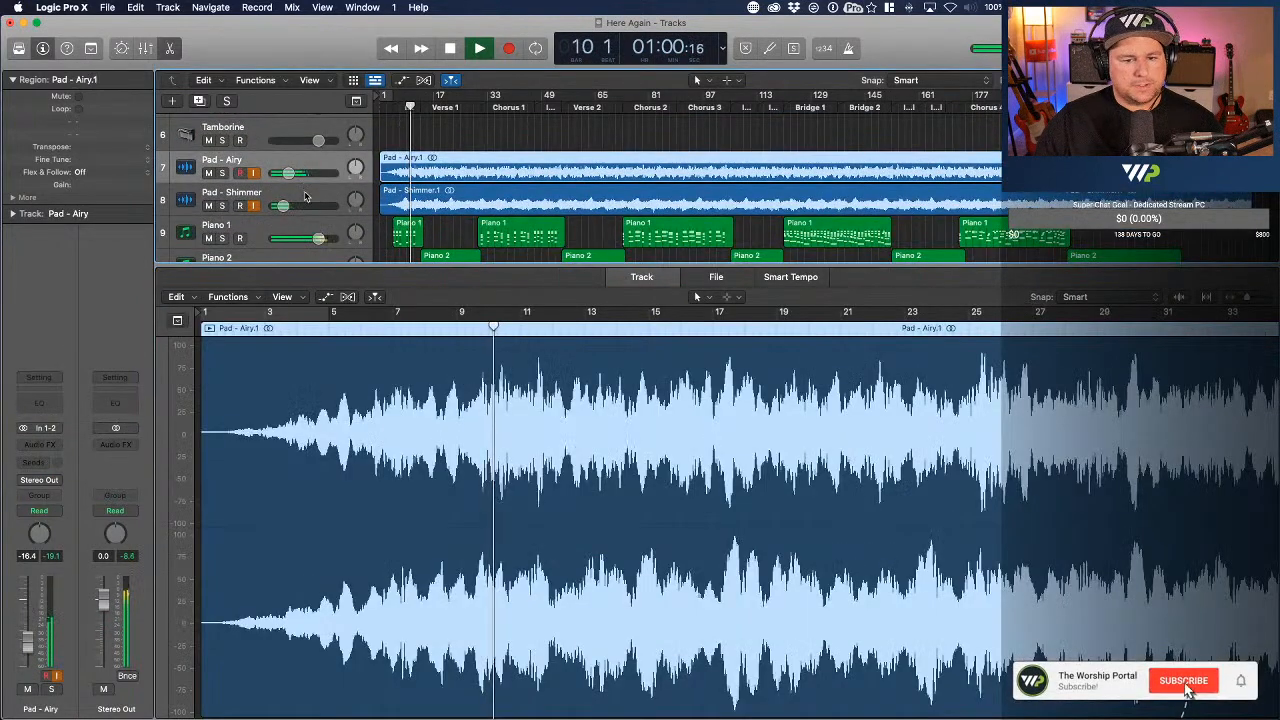
pyautogui.click(305, 196)
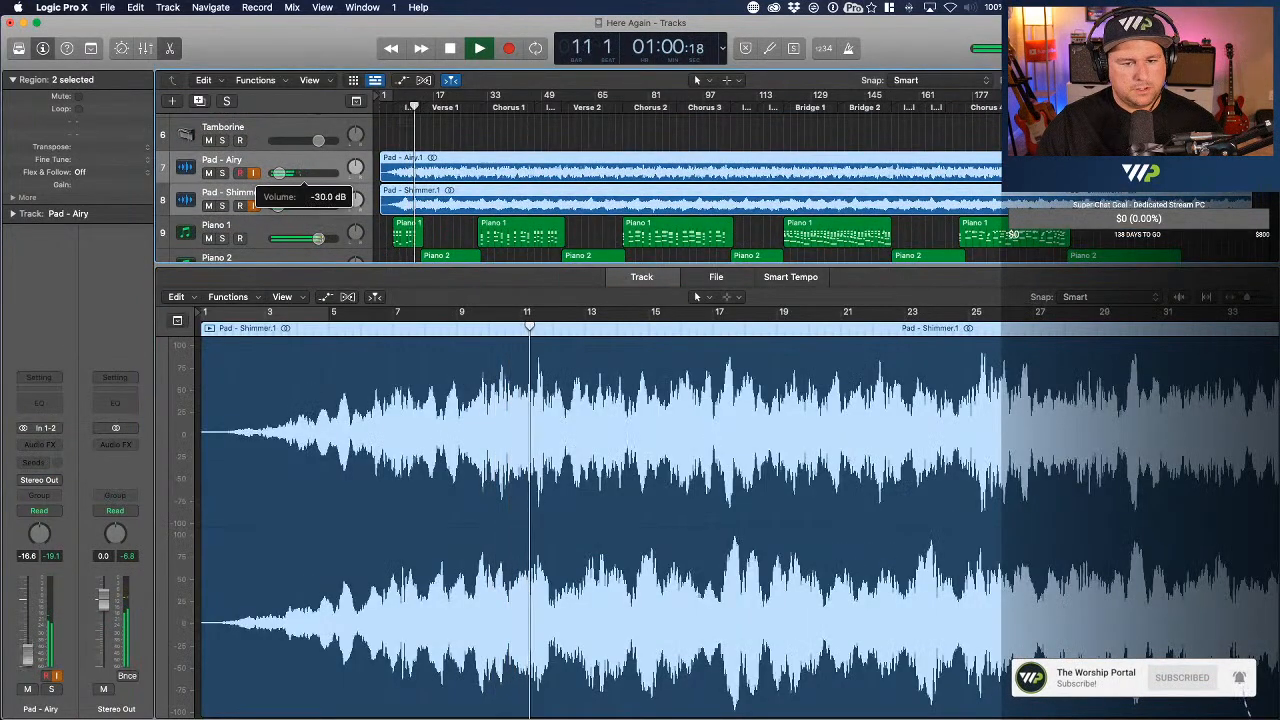
pyautogui.moveTo(281, 173); pyautogui.dragTo(279, 173)
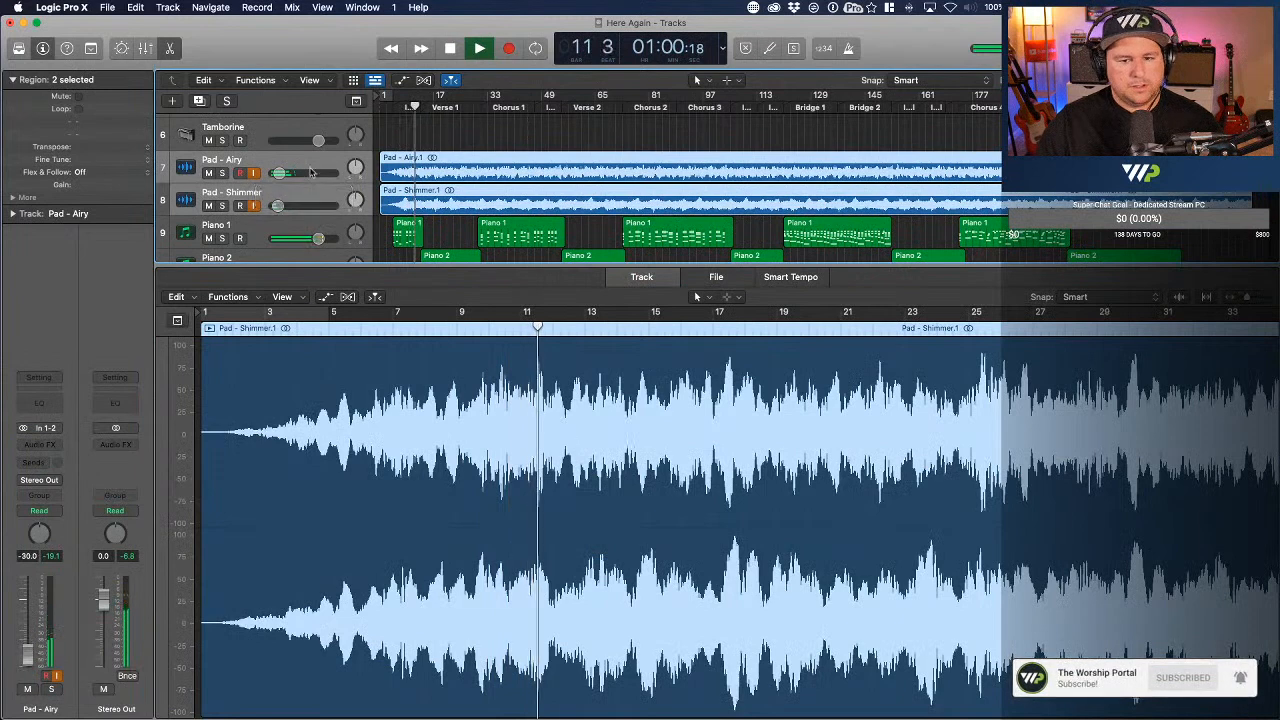
# - Listen to the Intro piano from bar 5 with its notes shown, and compare it with the start of Chorus 2
pyautogui.click(392, 107)
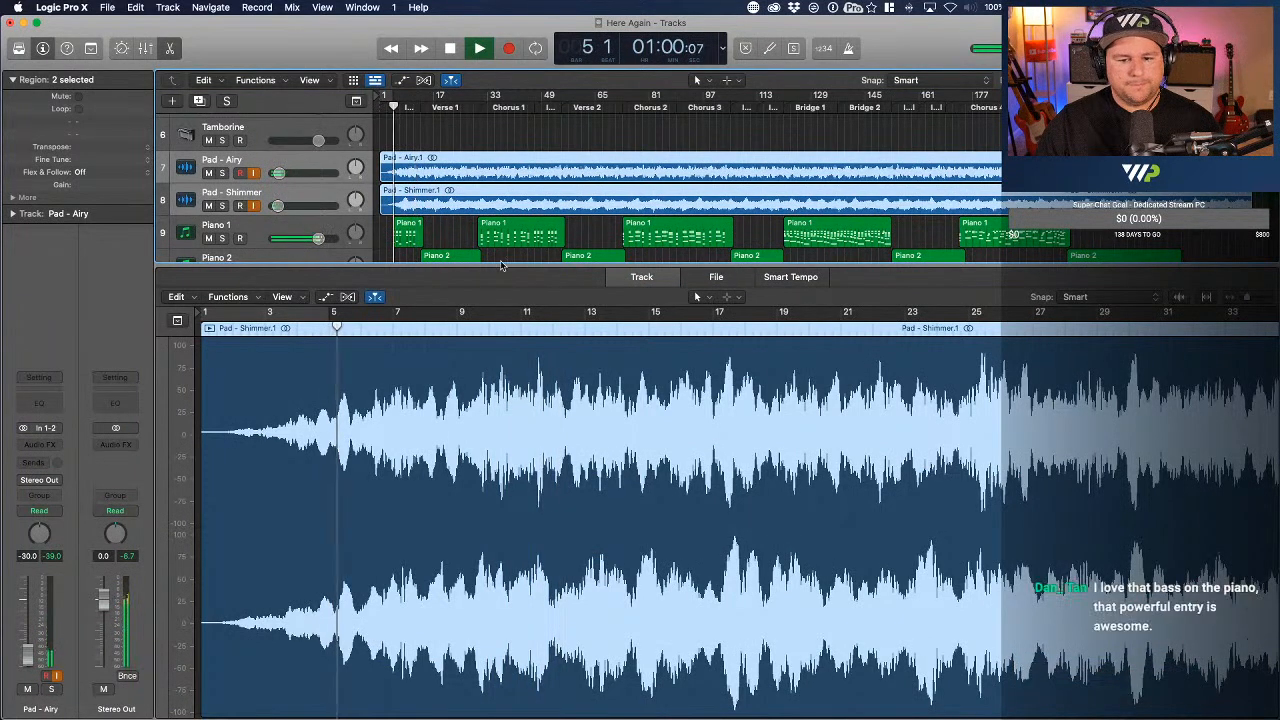
pyautogui.click(413, 228)
pyautogui.moveTo(497, 265); pyautogui.dragTo(497, 140)
pyautogui.press('space')
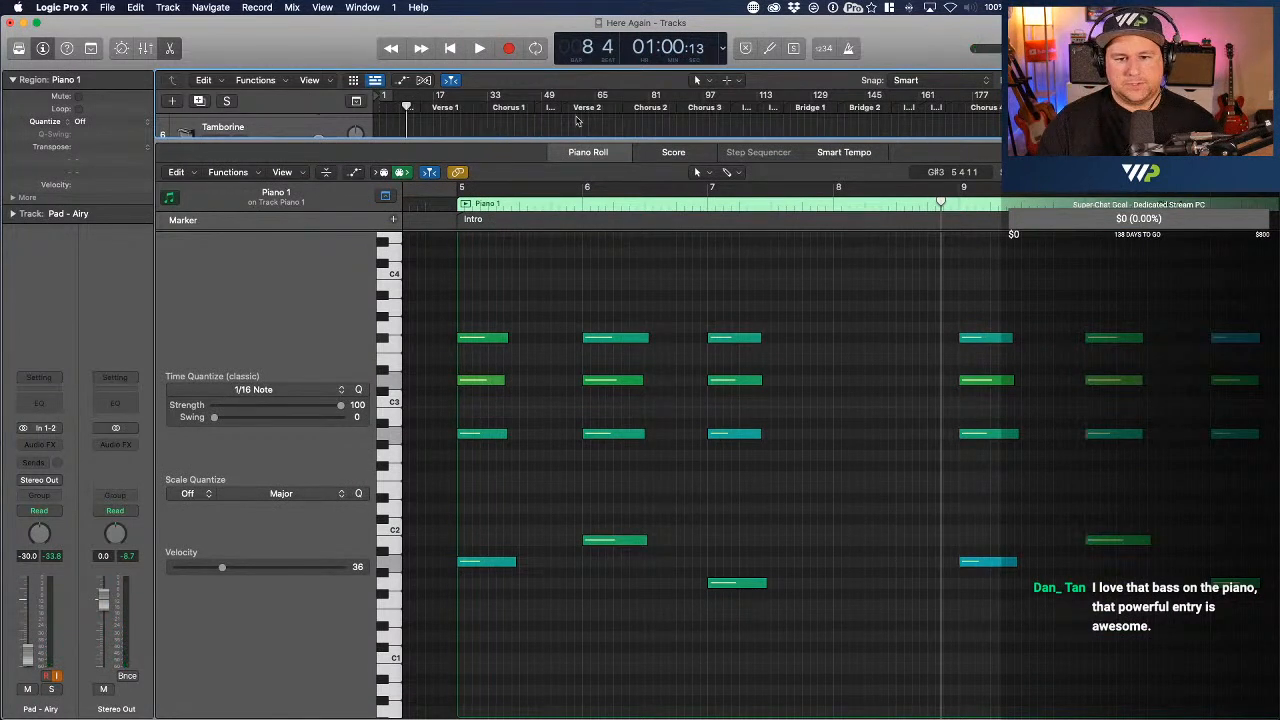
pyautogui.click(615, 108)
pyautogui.press('space')
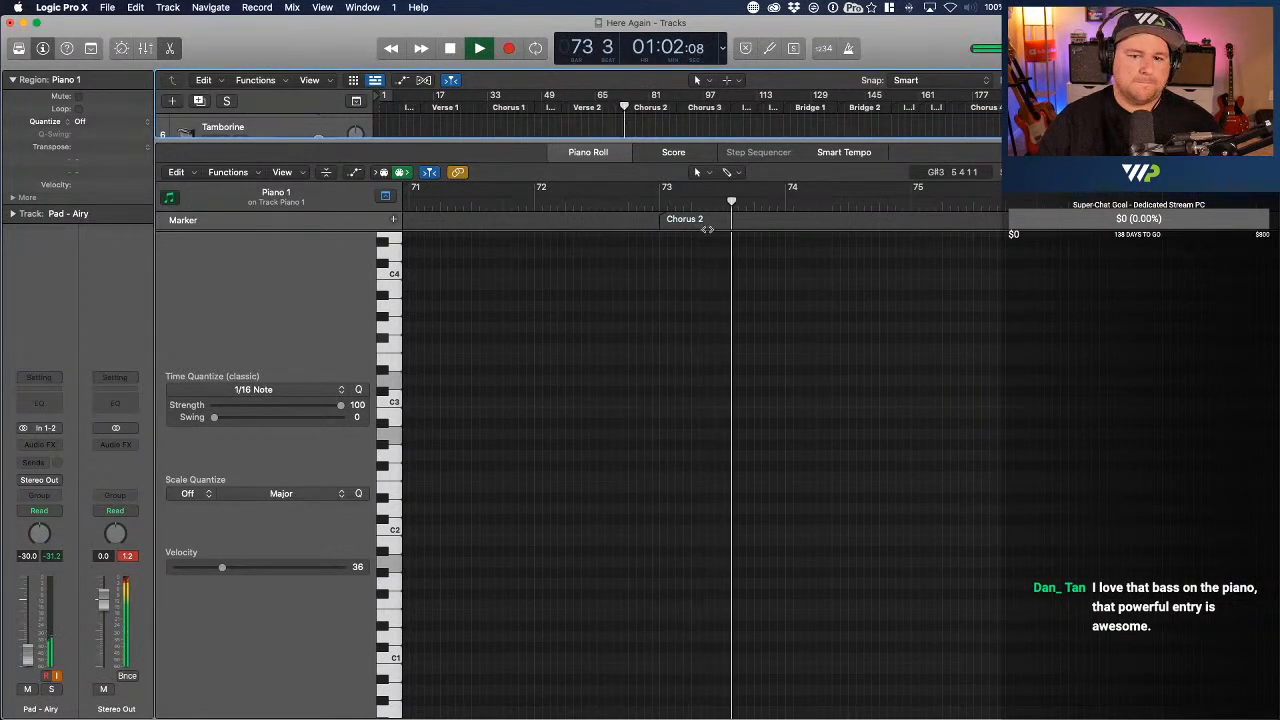
pyautogui.press('space')
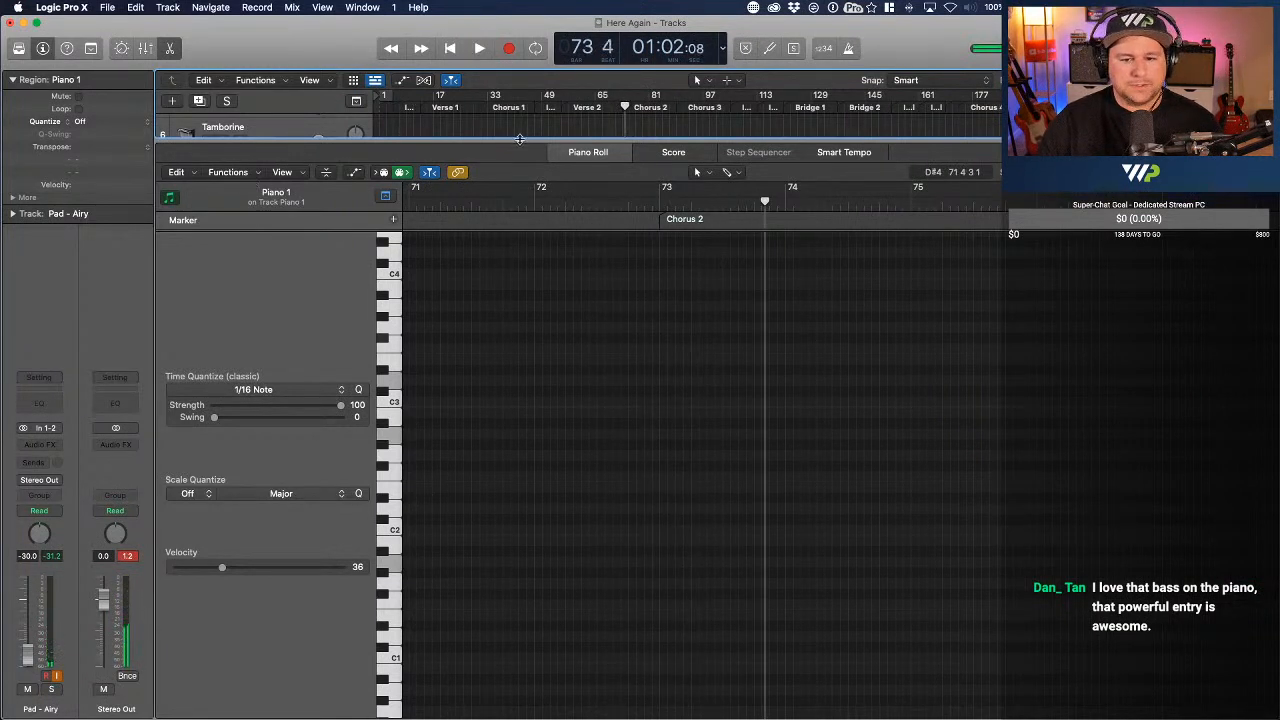
# - Reopen the Intro's Piano 1 region in the Piano Roll and play its opening chords from bar 5
pyautogui.scroll(-3, 566, 130)
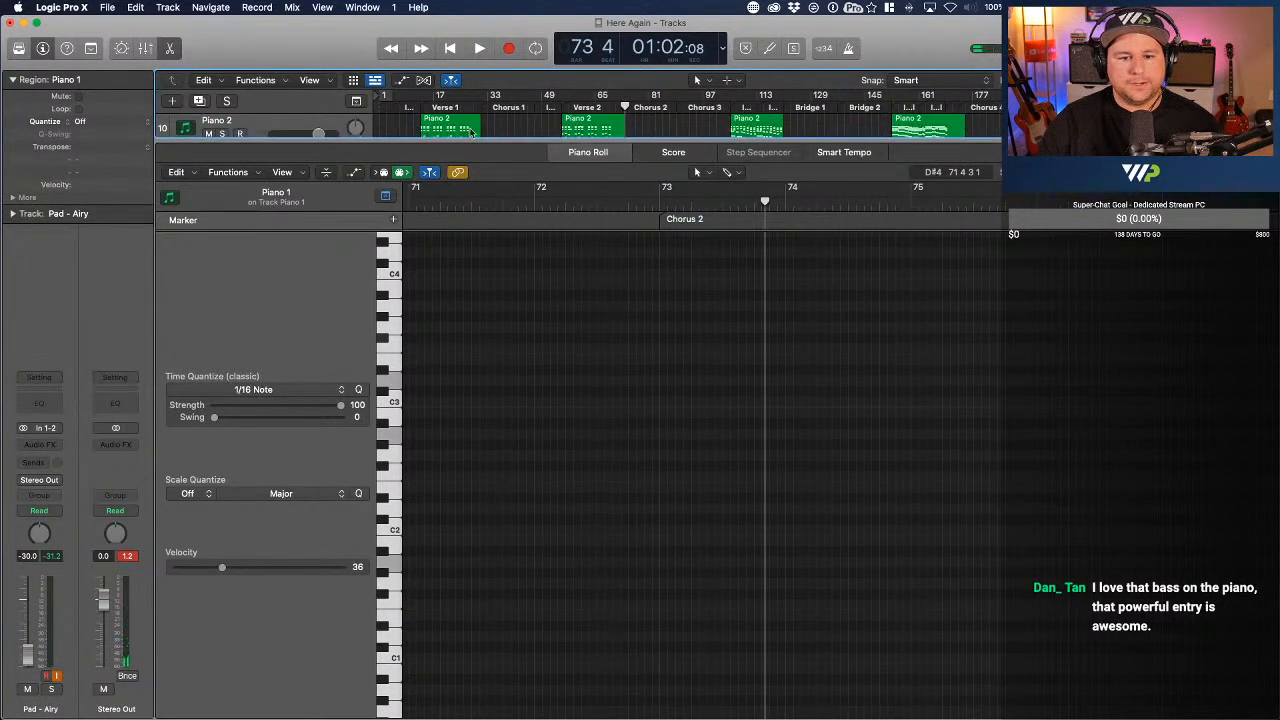
pyautogui.doubleClick(406, 129)
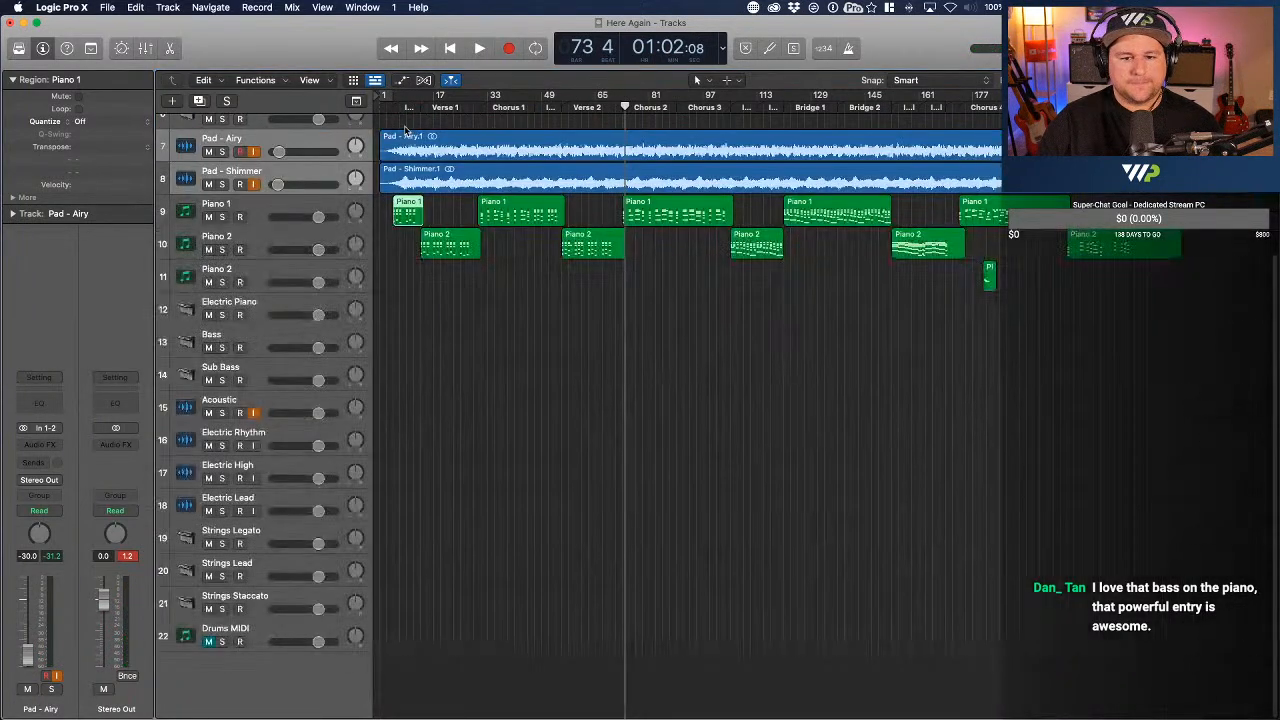
pyautogui.doubleClick(408, 218)
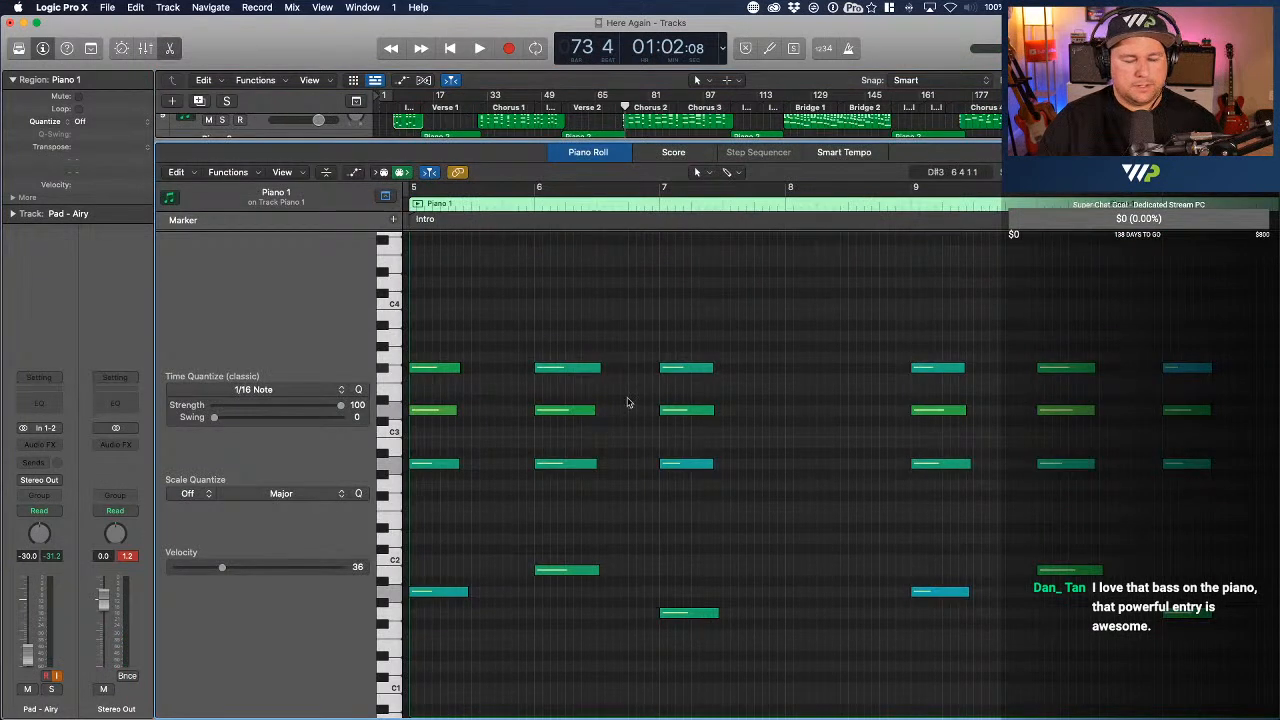
pyautogui.doubleClick(409, 203)
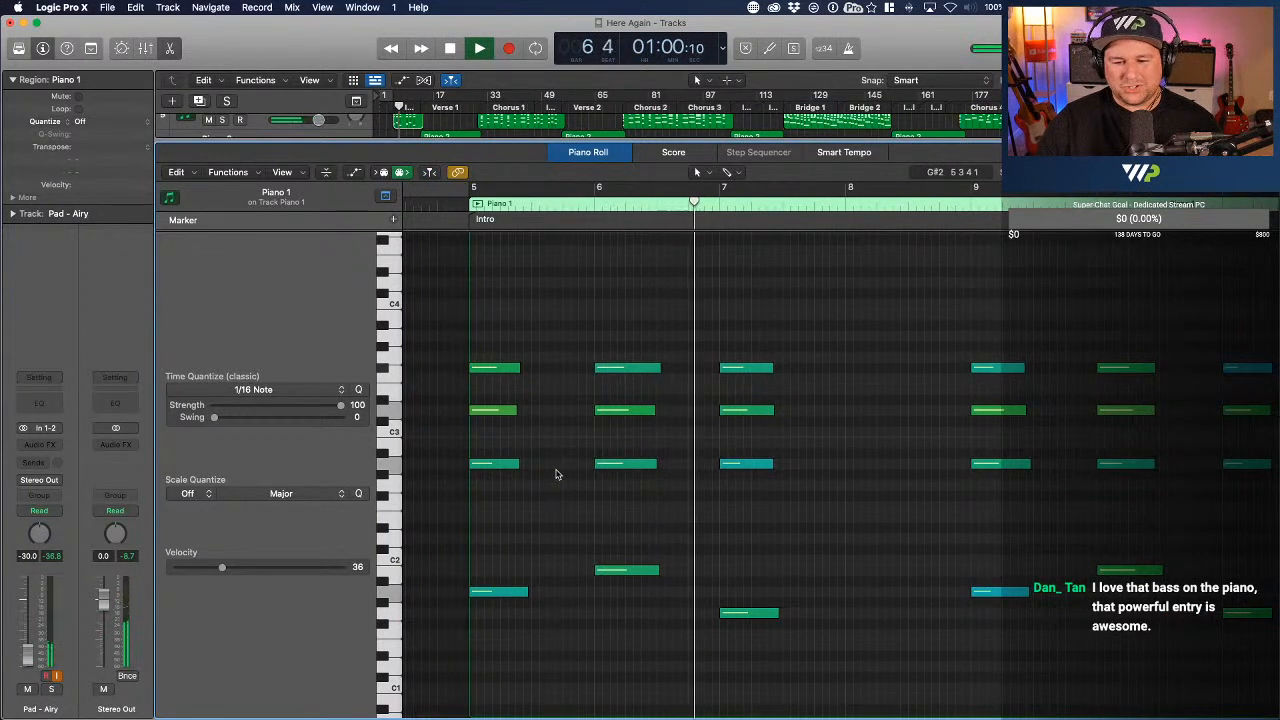
pyautogui.press('space')
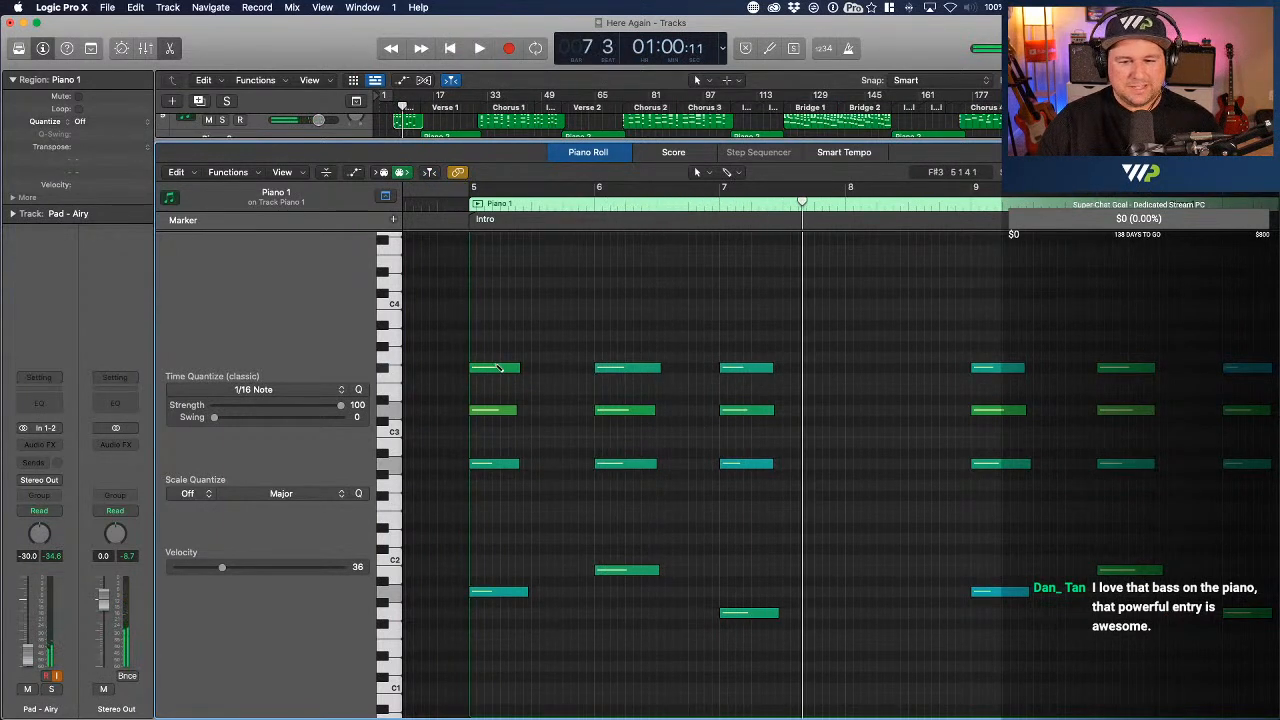
# - Assign the Velocity Tool as the secondary tool and lower the upper chord notes' velocities at bar 5, taking A2 to 52
pyautogui.click(729, 173)
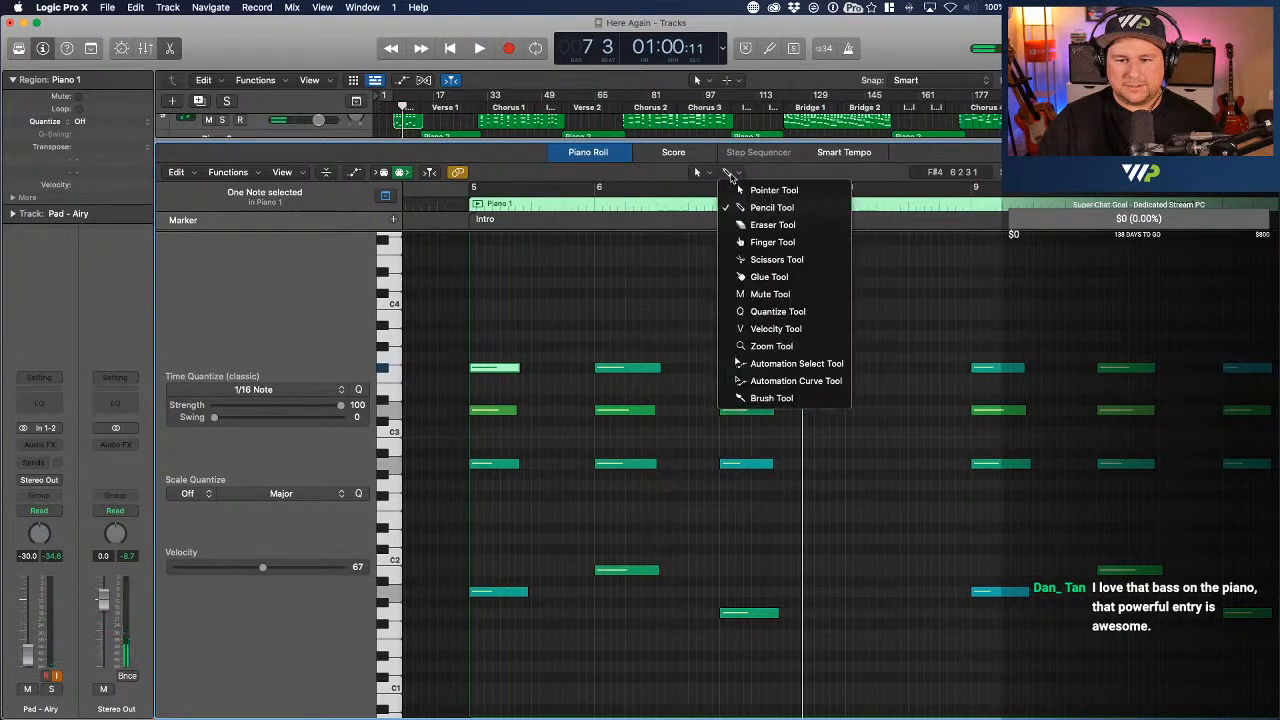
pyautogui.click(775, 328)
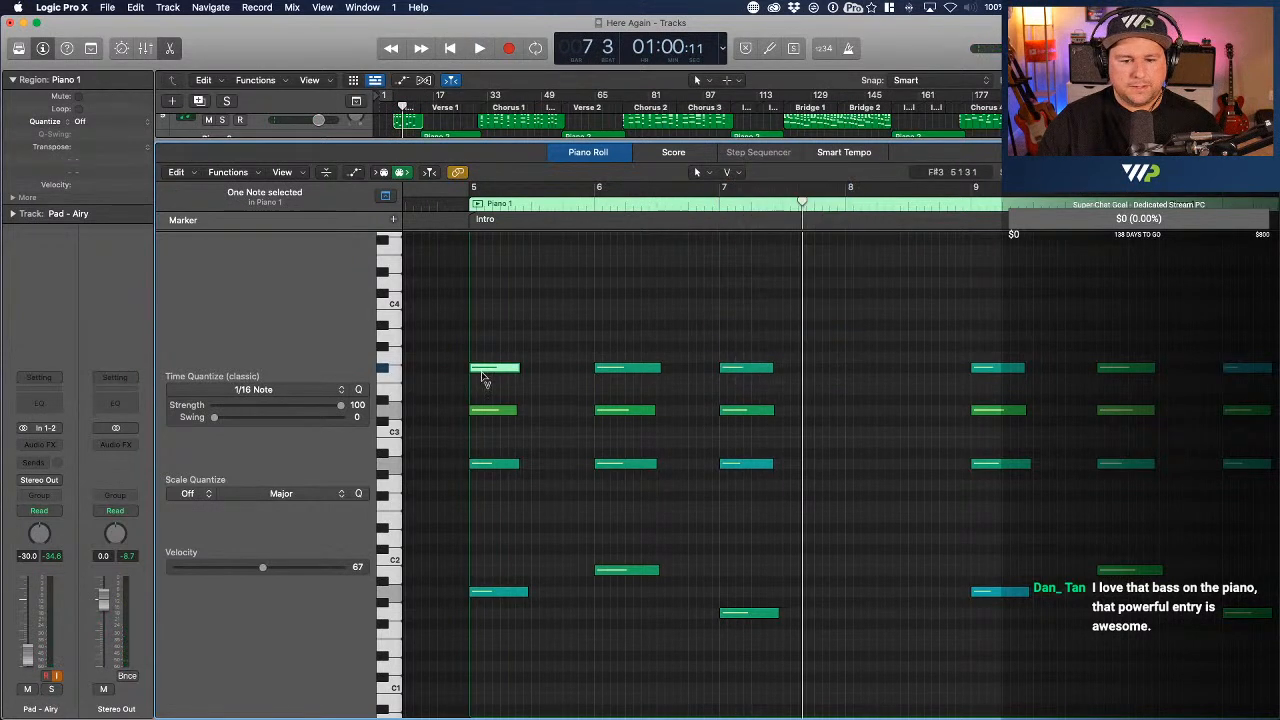
pyautogui.moveTo(503, 597); pyautogui.dragTo(504, 598)
pyautogui.click(495, 368)
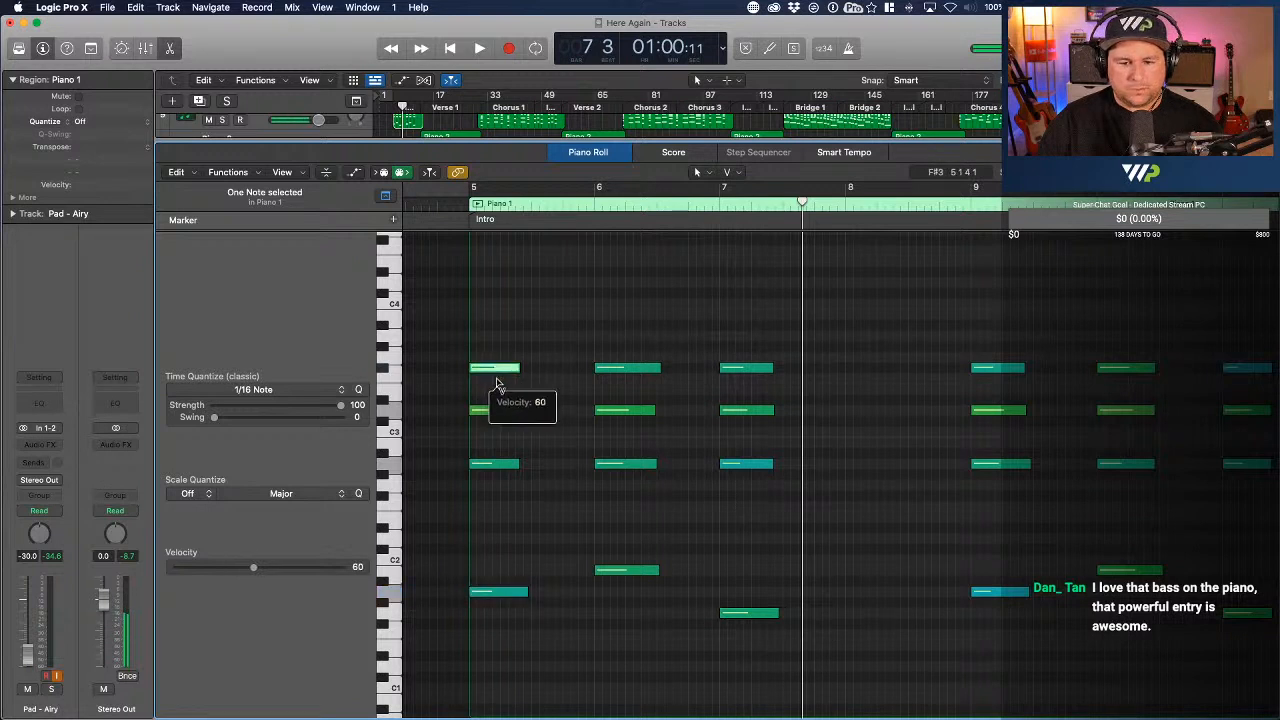
pyautogui.moveTo(501, 395); pyautogui.dragTo(514, 463)
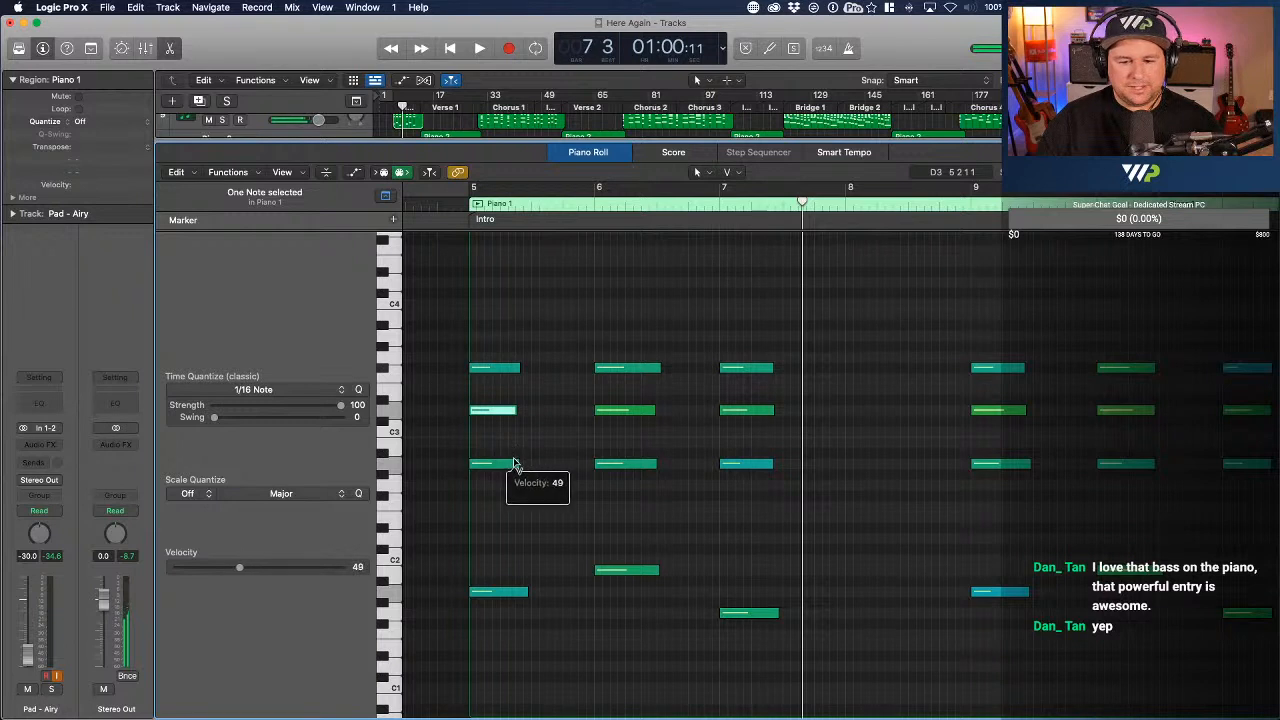
pyautogui.click(507, 466)
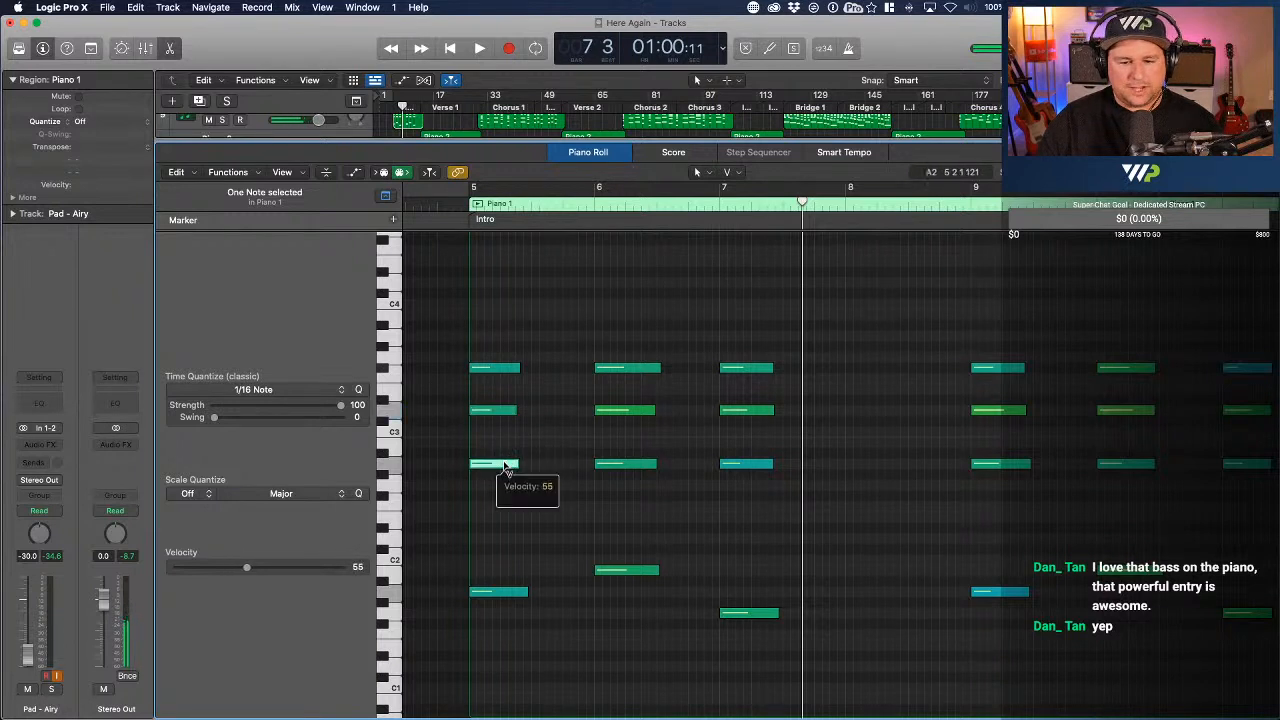
# - Audition the Intro from bar 5 and lower the bar 6 and 7 chord velocities, setting bar 7's D3 to 52 and G1 to 46
pyautogui.click(466, 220)
pyautogui.click(465, 203)
pyautogui.press('space')
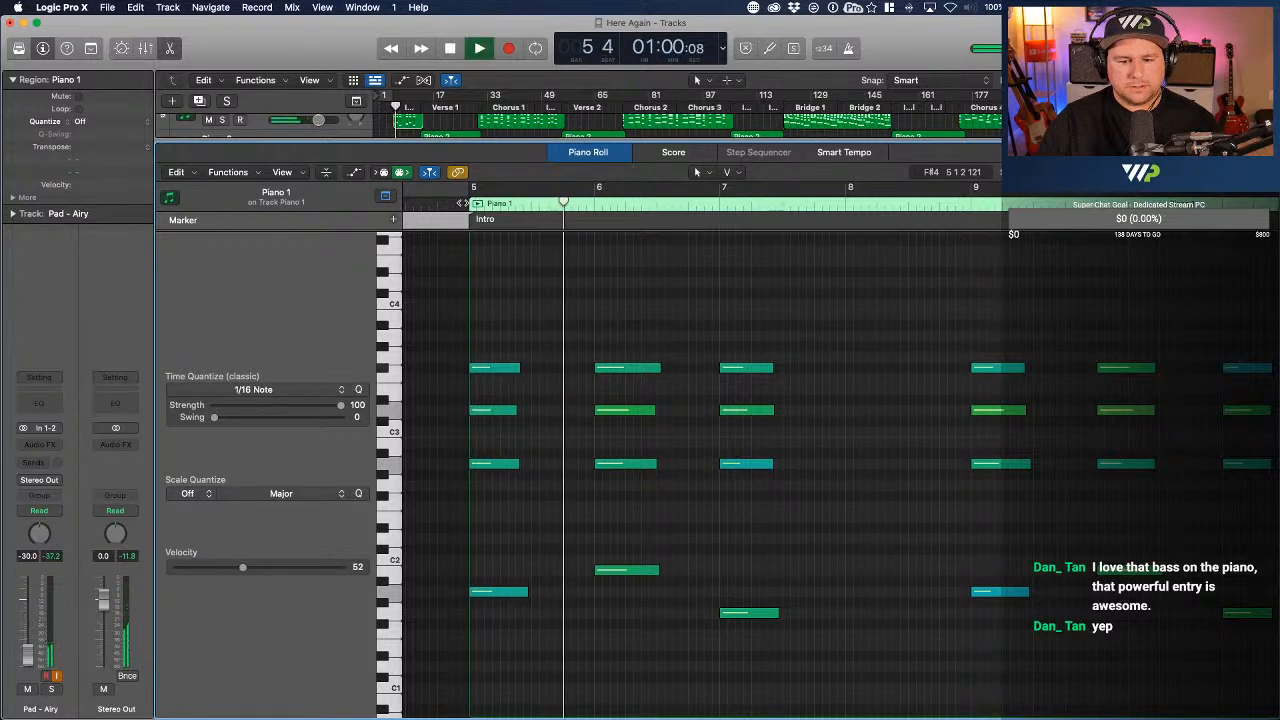
pyautogui.press('space')
pyautogui.click(642, 412)
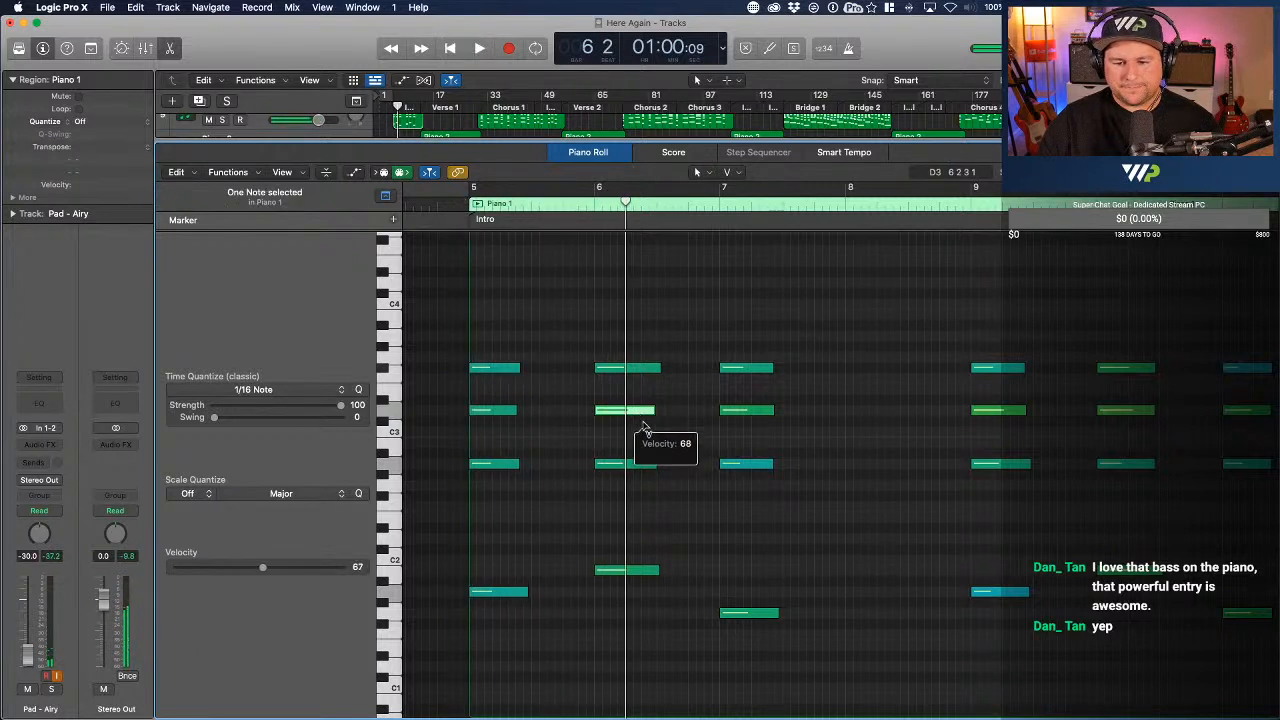
pyautogui.click(649, 465)
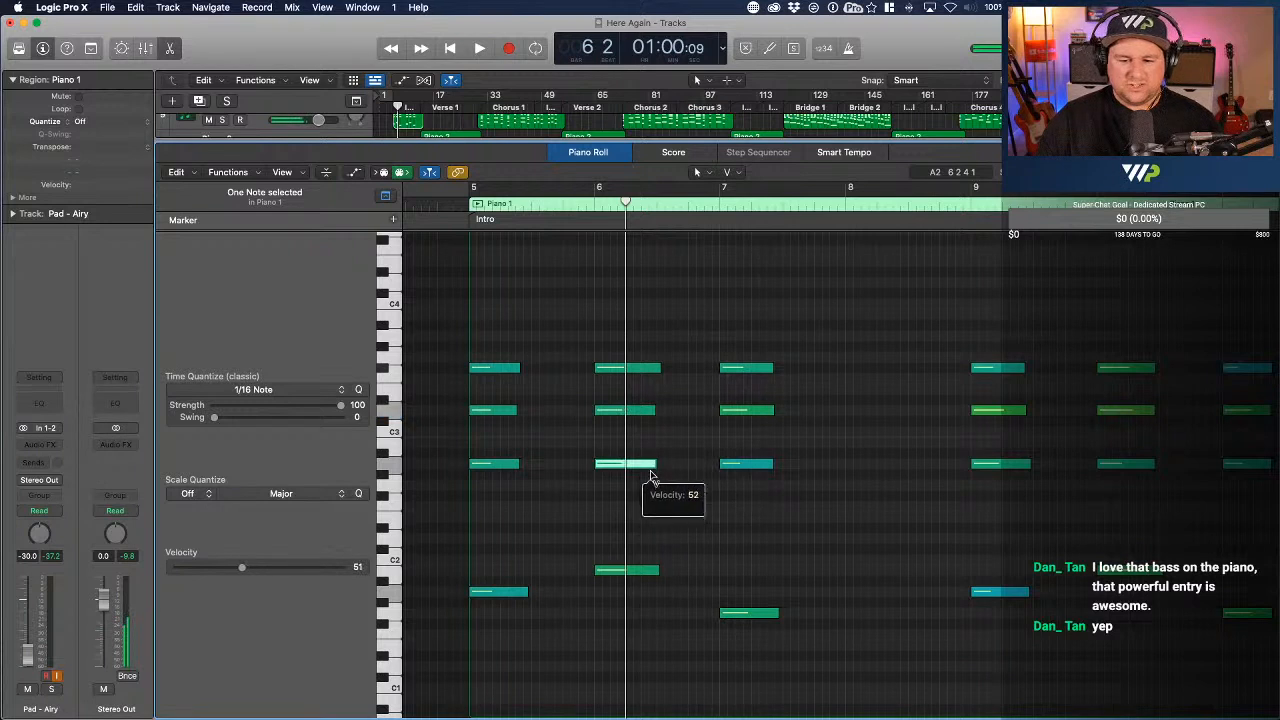
pyautogui.moveTo(640, 570); pyautogui.dragTo(645, 598)
pyautogui.moveTo(760, 410); pyautogui.dragTo(752, 430)
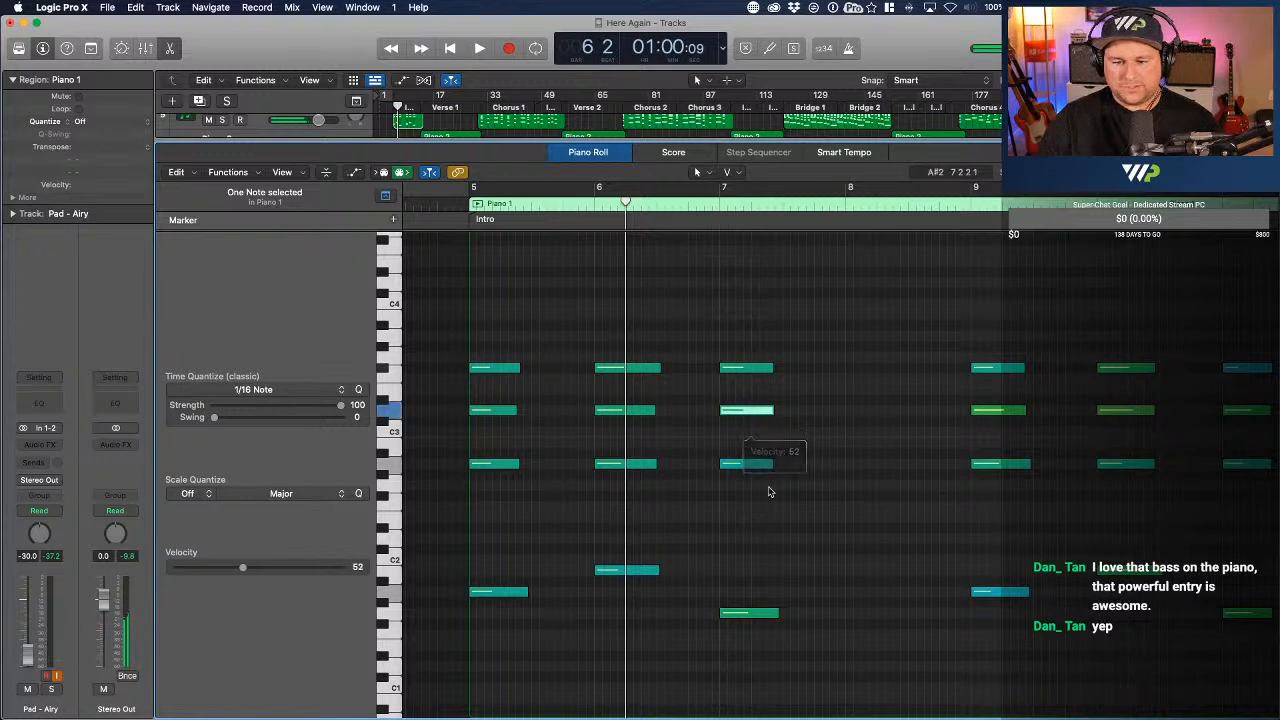
pyautogui.moveTo(757, 612); pyautogui.dragTo(766, 640)
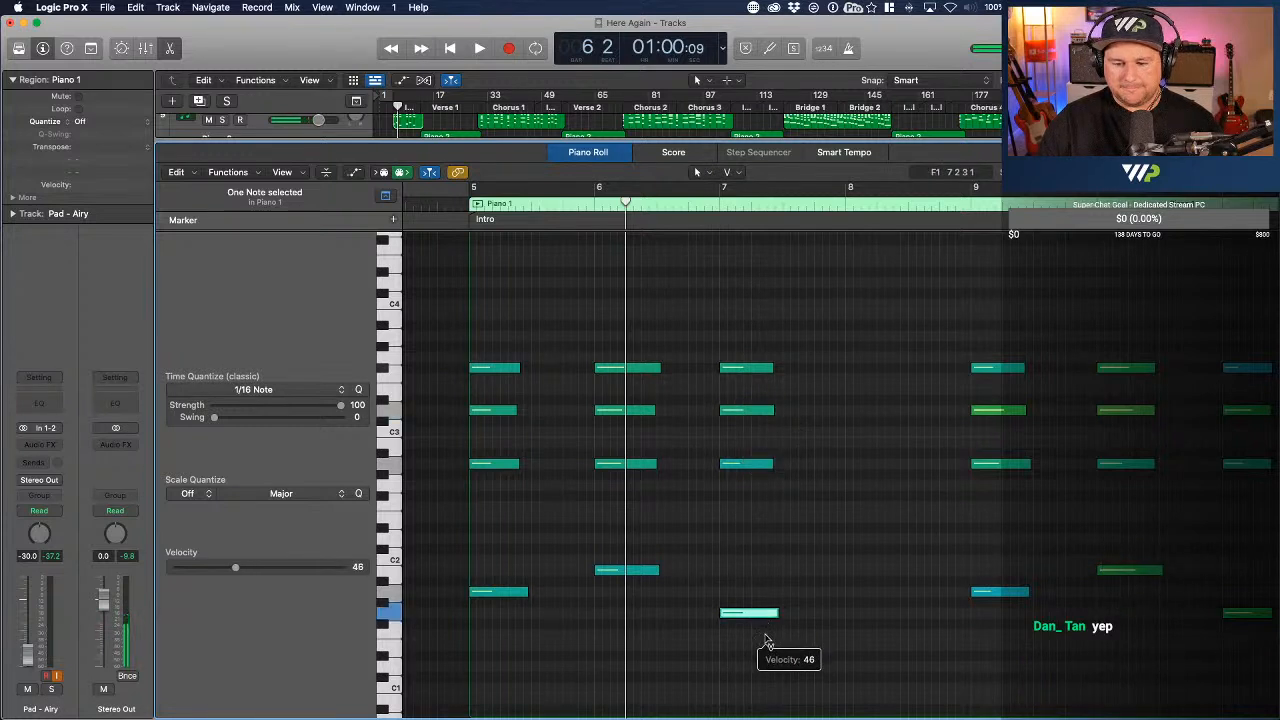
# - Play on through the Intro and even out the velocities of the chords in bars 9 to 11 to about 48–54
pyautogui.press('space')
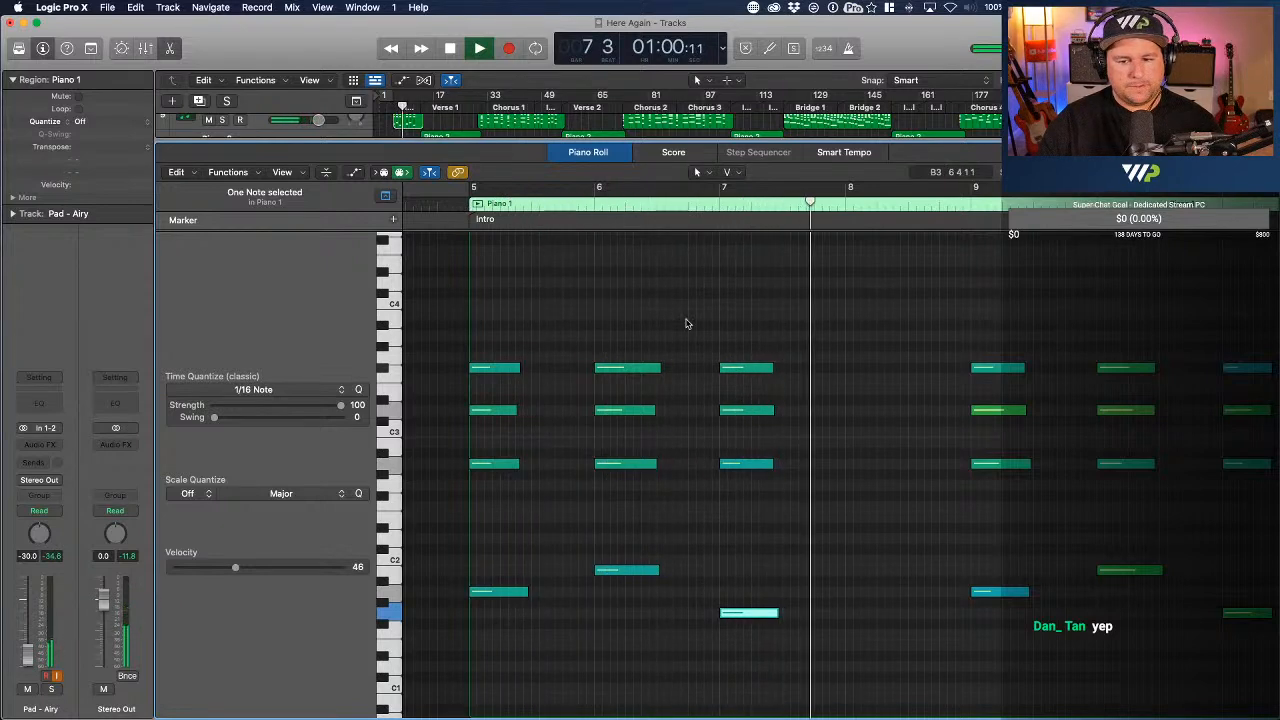
pyautogui.press('space')
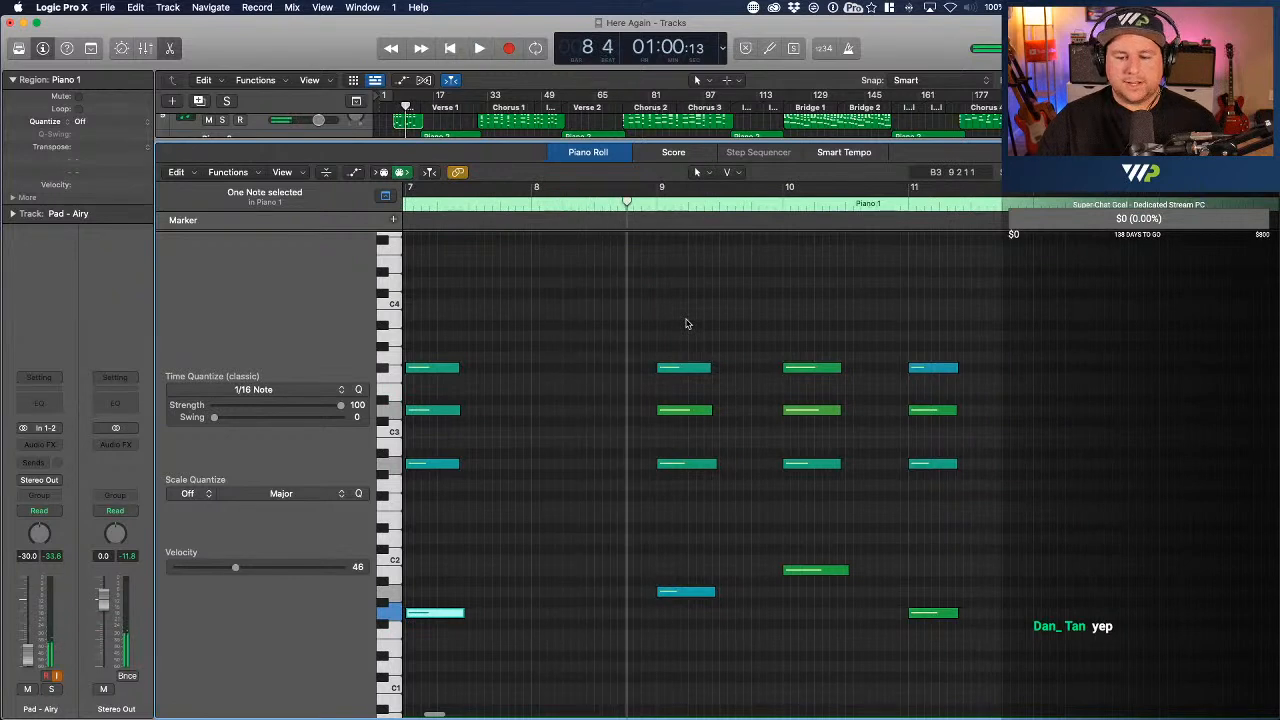
pyautogui.click(697, 412)
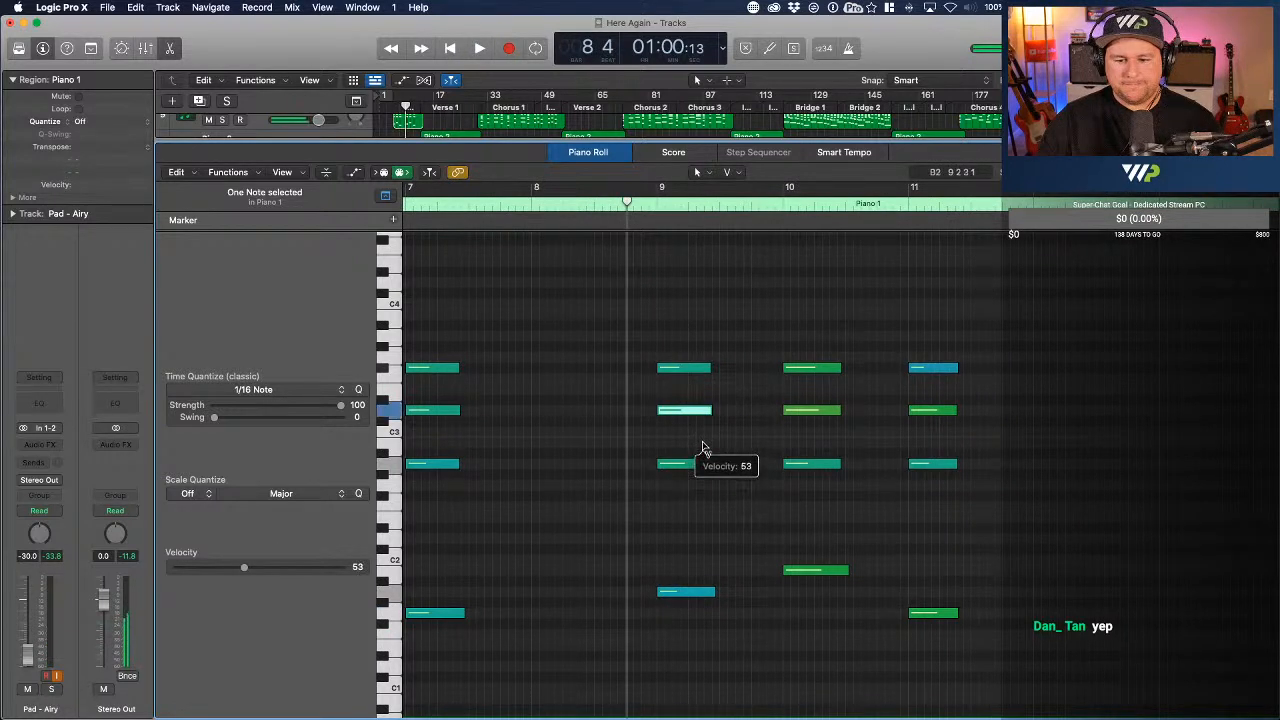
pyautogui.moveTo(689, 466); pyautogui.dragTo(689, 485)
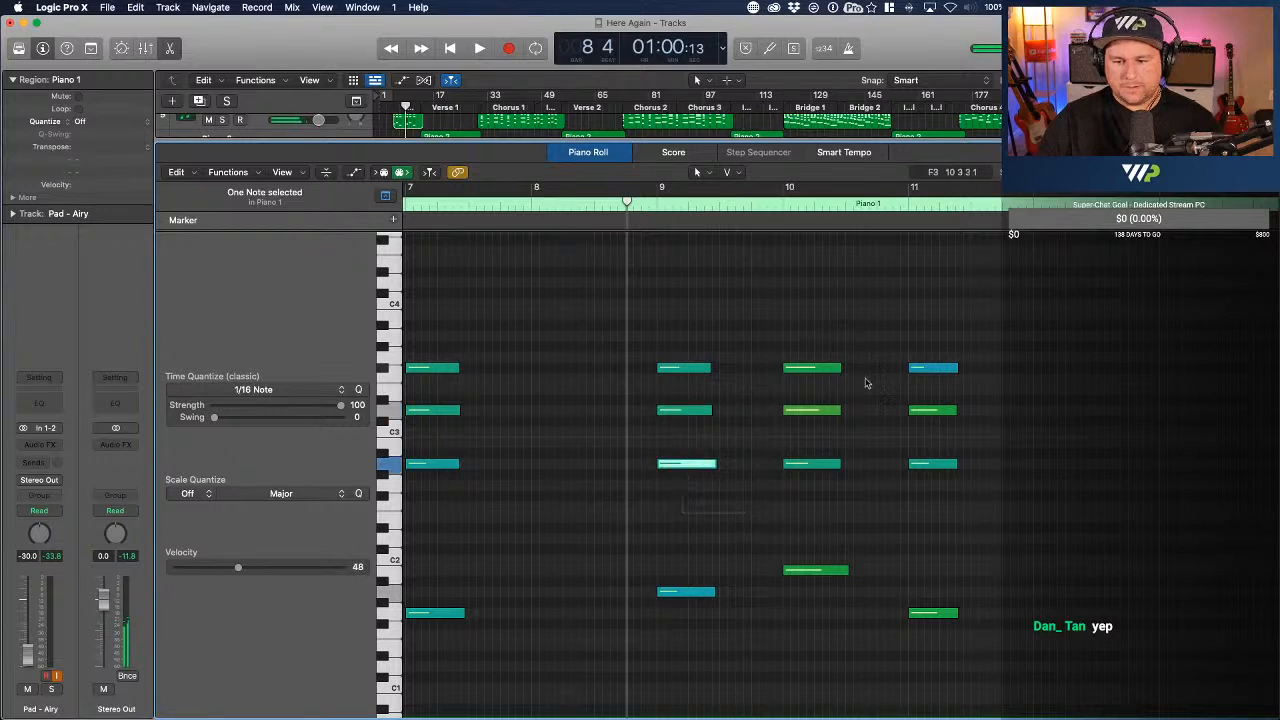
pyautogui.moveTo(838, 367); pyautogui.dragTo(822, 424)
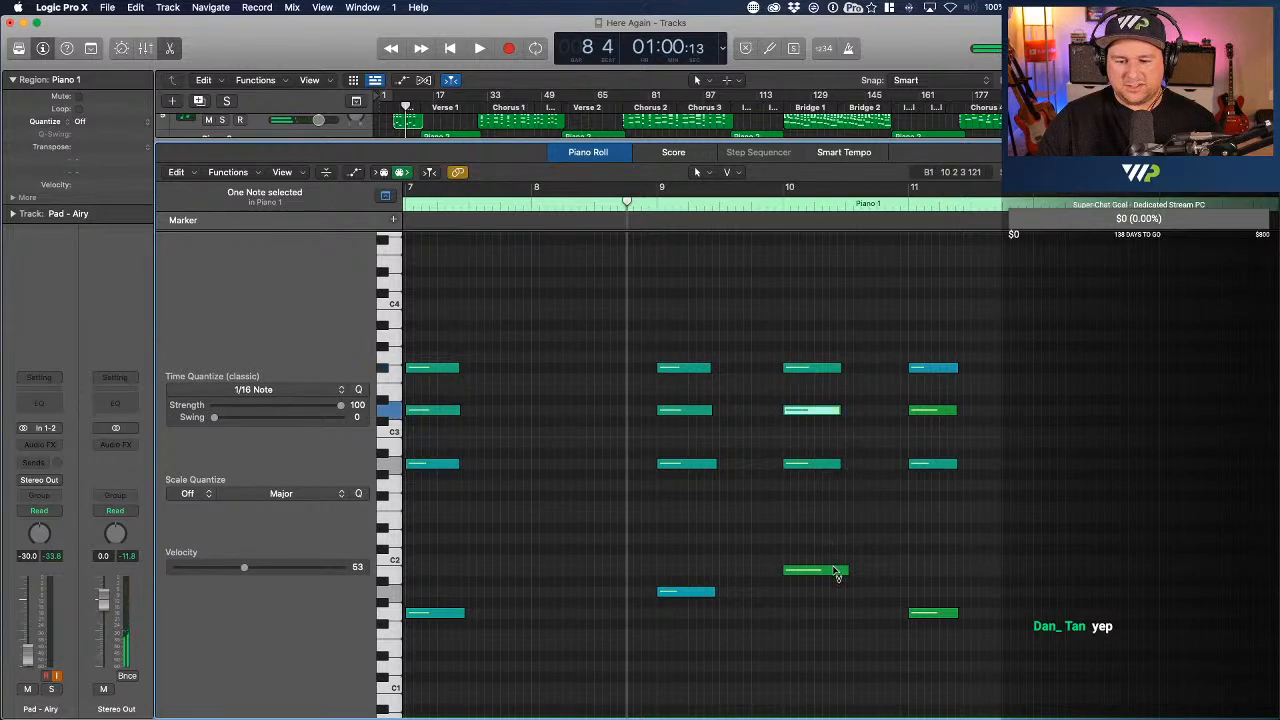
pyautogui.moveTo(836, 572); pyautogui.dragTo(835, 597)
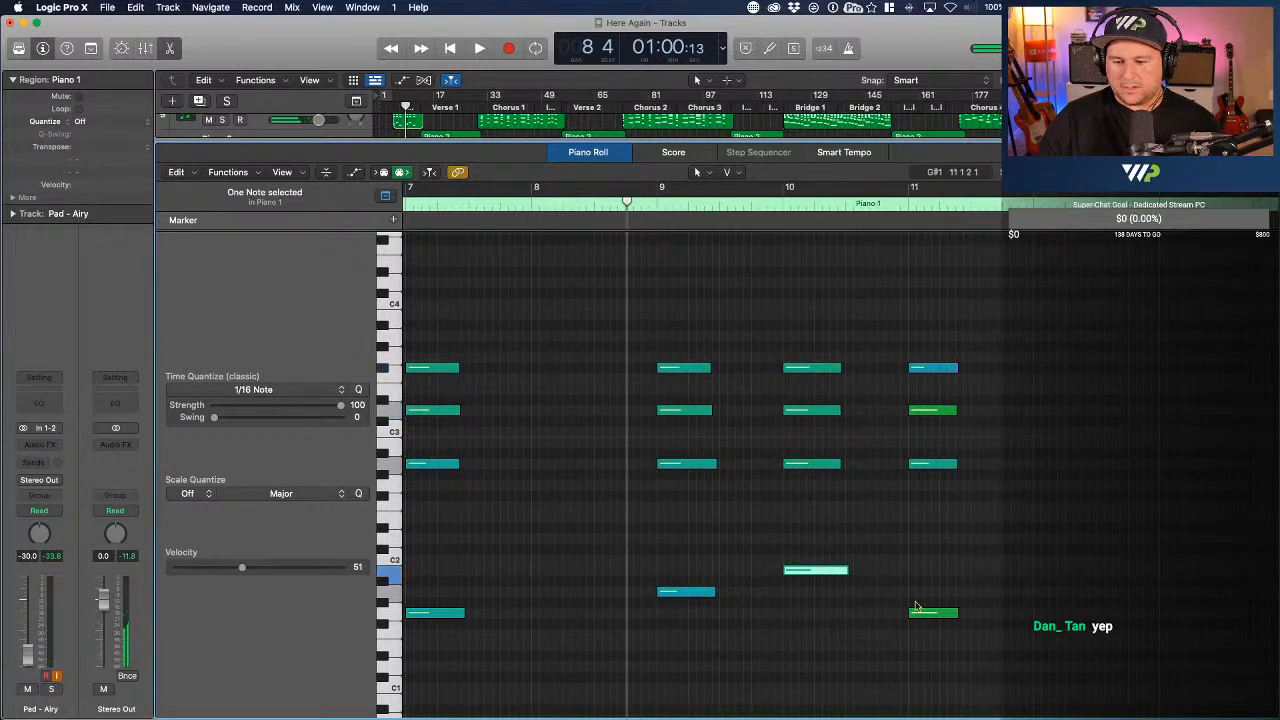
pyautogui.moveTo(926, 613); pyautogui.dragTo(928, 620)
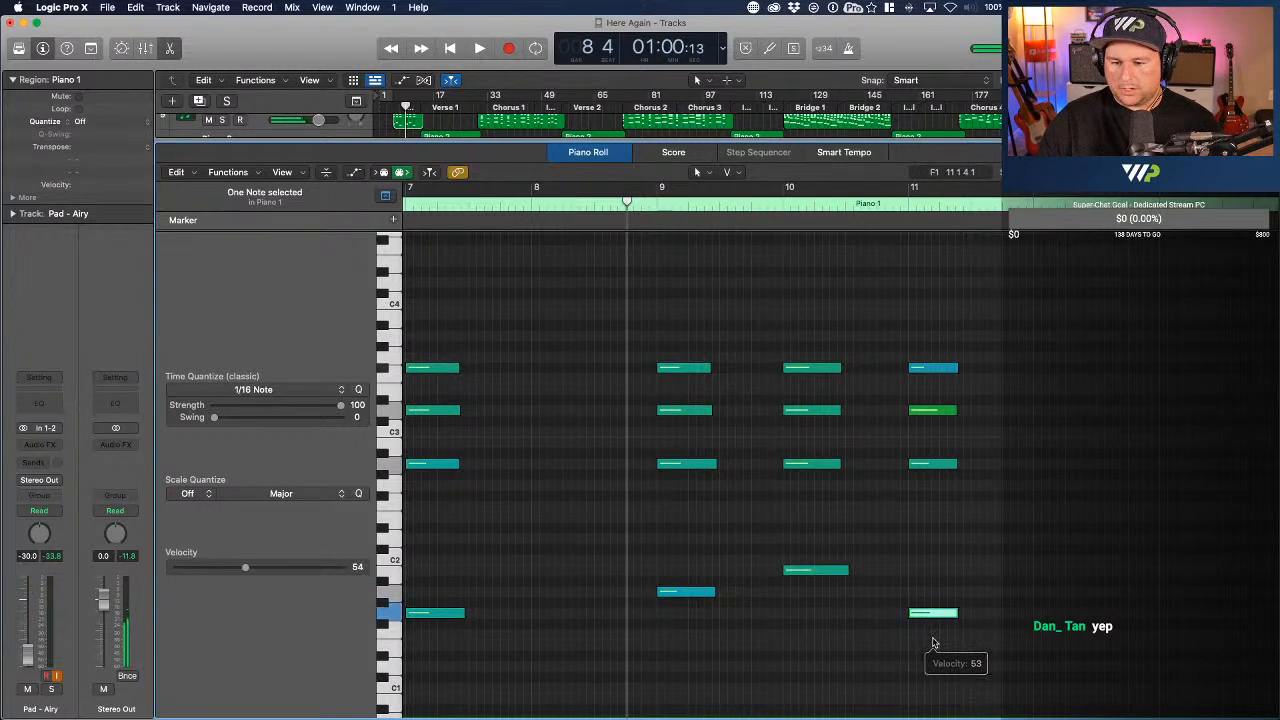
pyautogui.moveTo(937, 417); pyautogui.dragTo(957, 352)
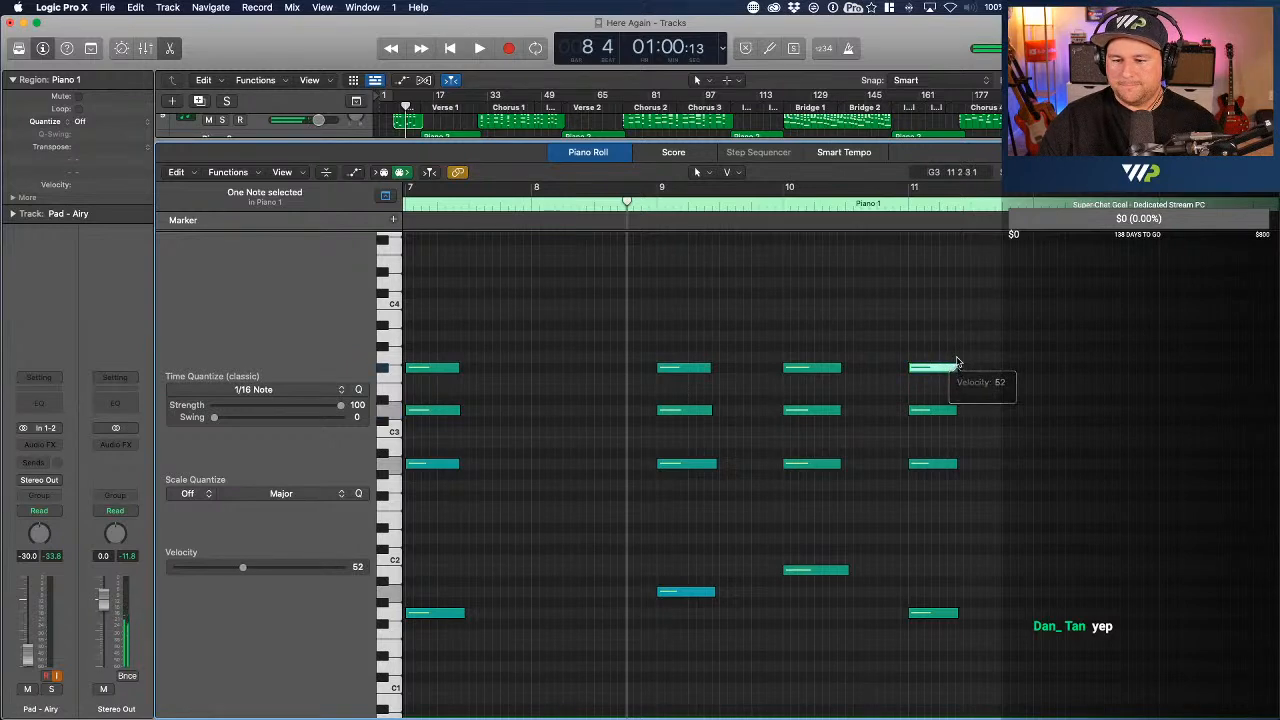
# - Play the Intro piano again from bar 5 through bar 11 to check the evened-out chords
pyautogui.hscroll(-5, 957, 362)
pyautogui.hscroll(-10, 450, 217)
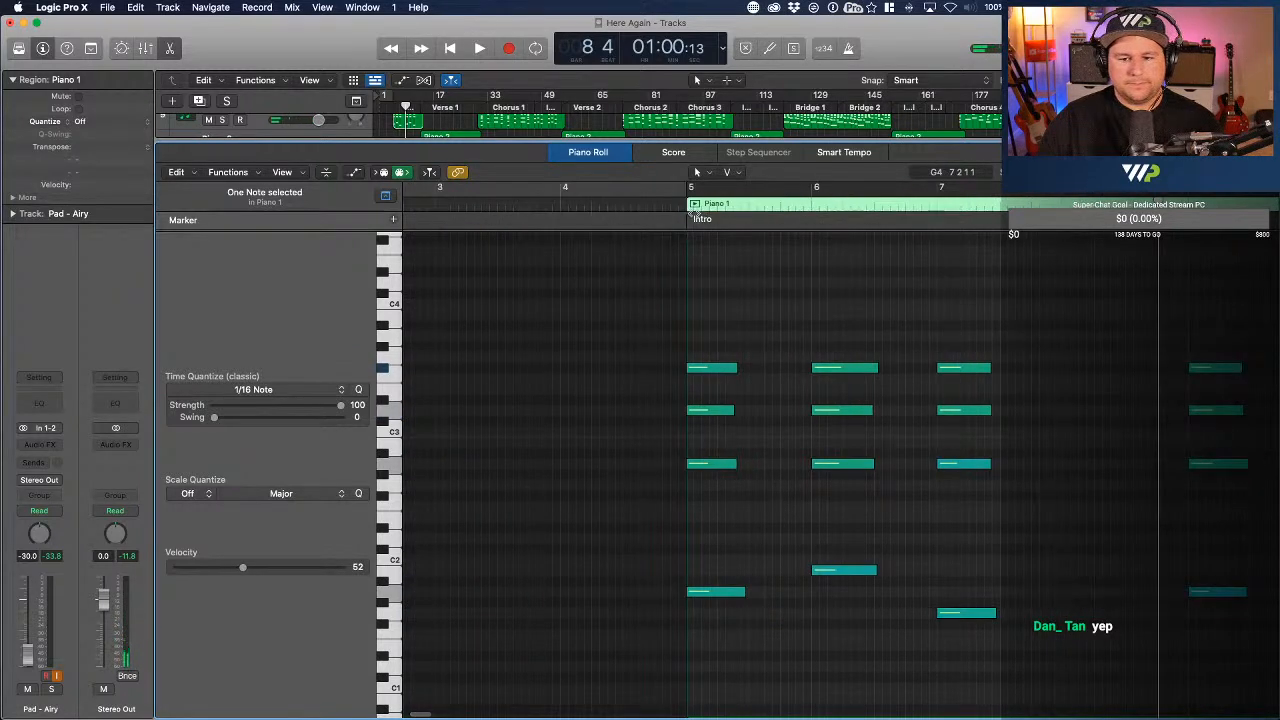
pyautogui.click(675, 212)
pyautogui.press('space')
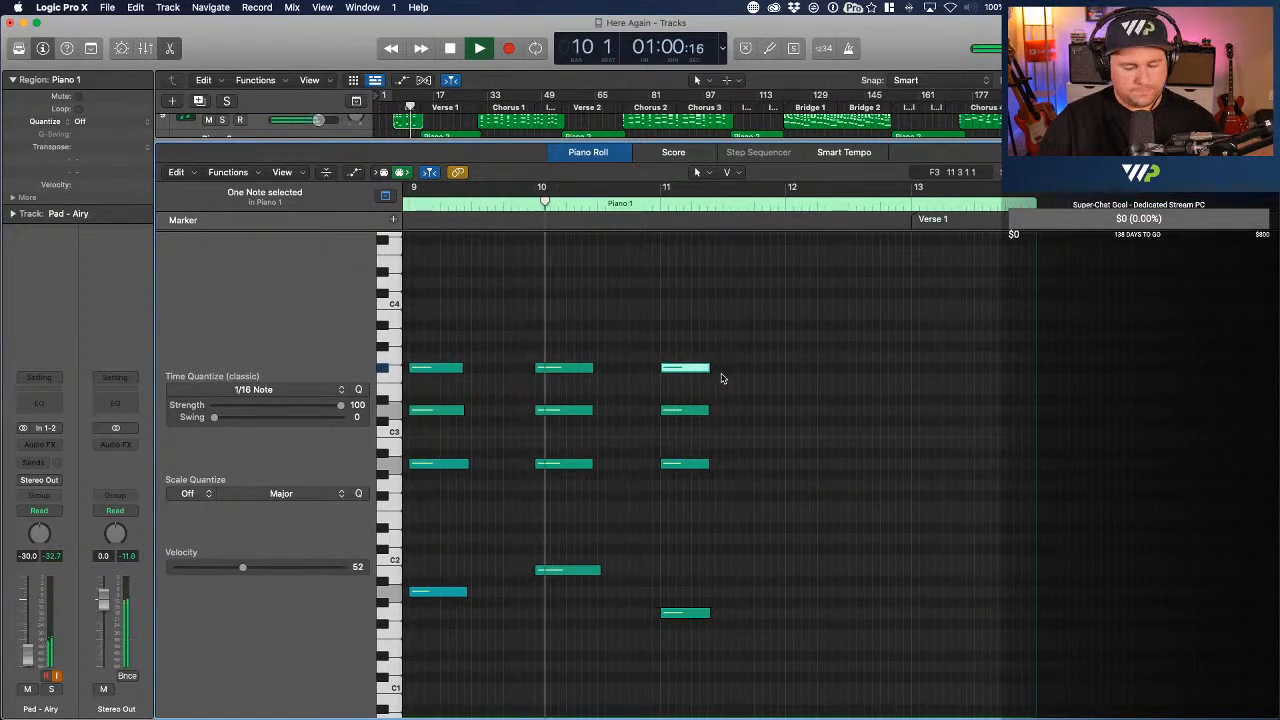
pyautogui.click(766, 369)
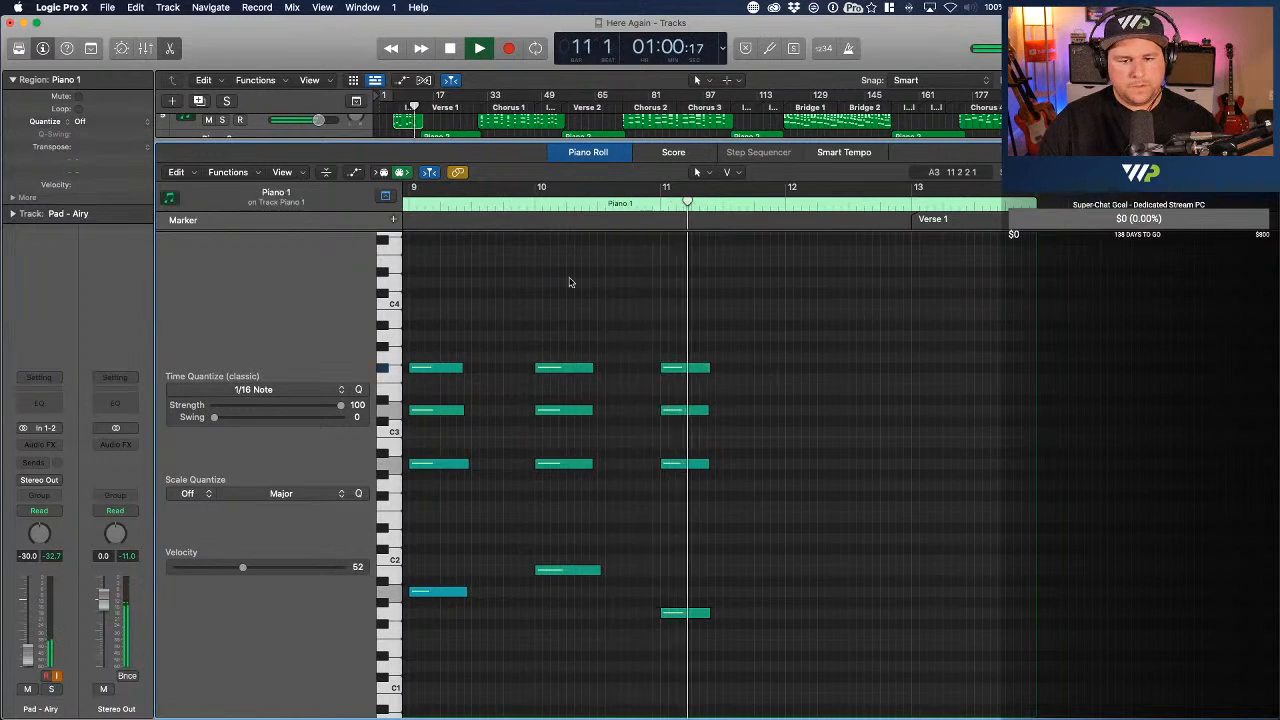
pyautogui.press('space')
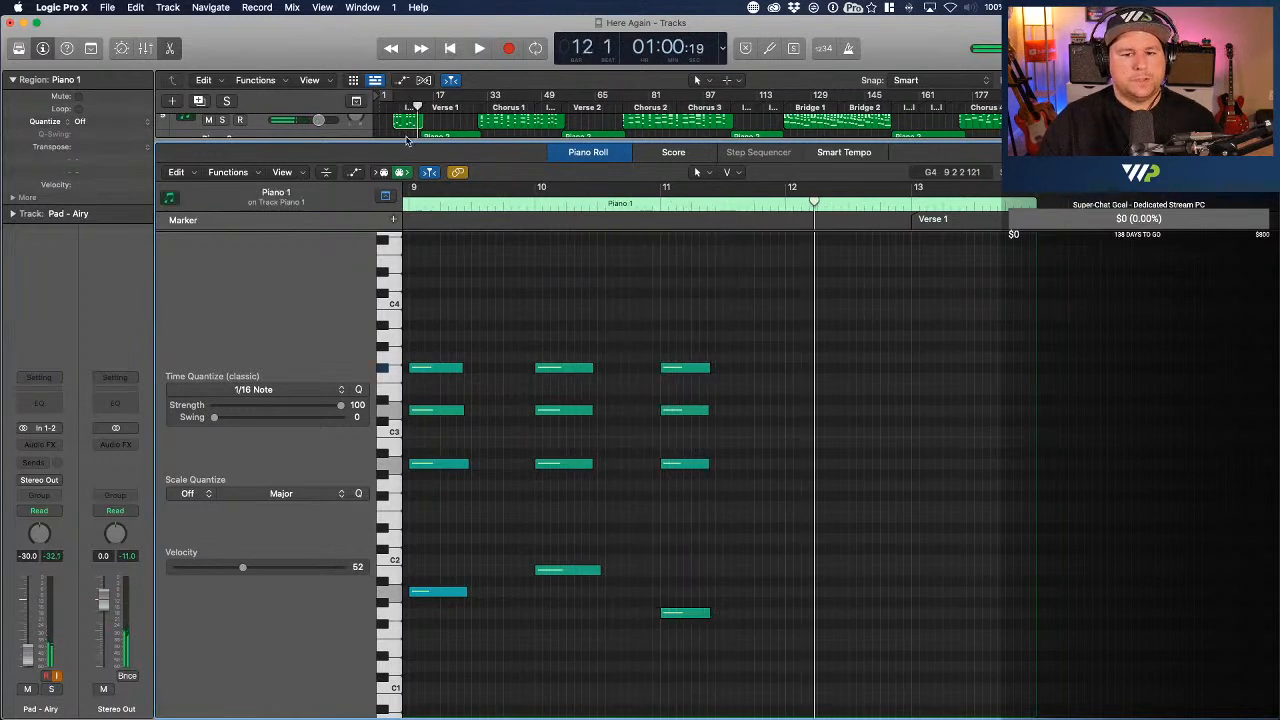
# - Open the Verse 1 Piano 2 region in the Piano Roll and play its opening chords from bar 13
pyautogui.click(406, 136)
pyautogui.moveTo(406, 140); pyautogui.dragTo(406, 172)
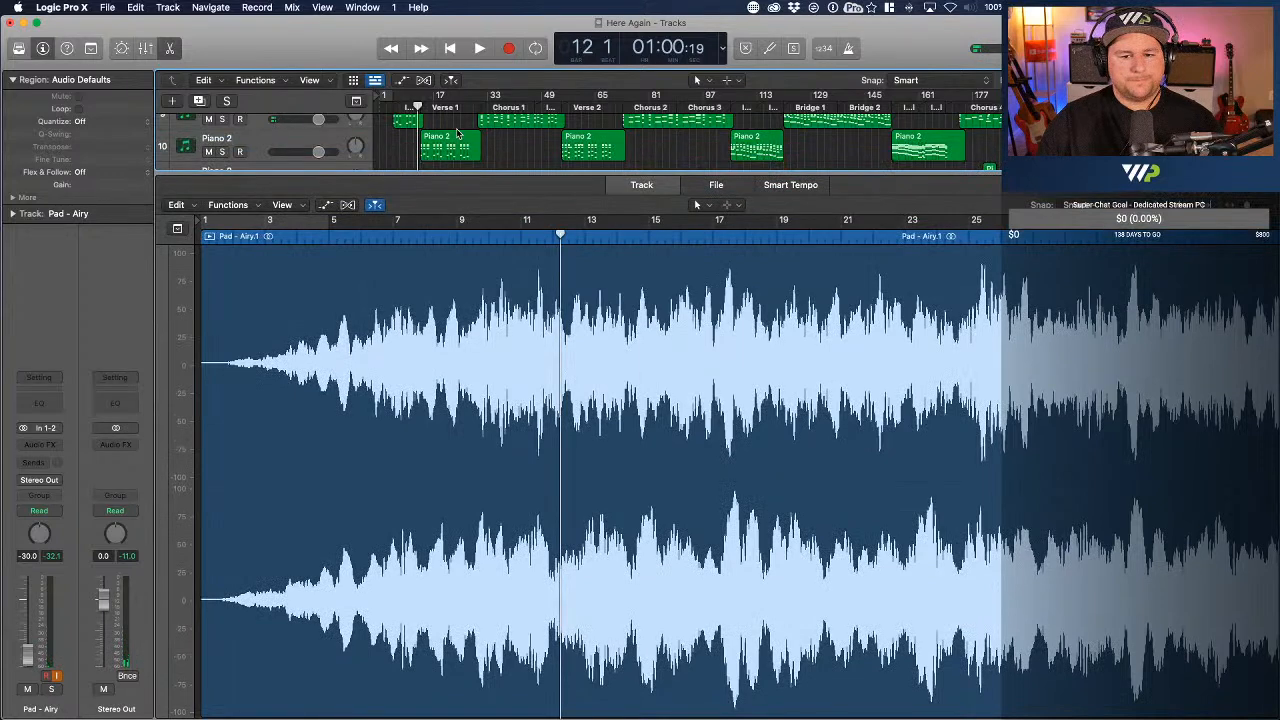
pyautogui.click(453, 148)
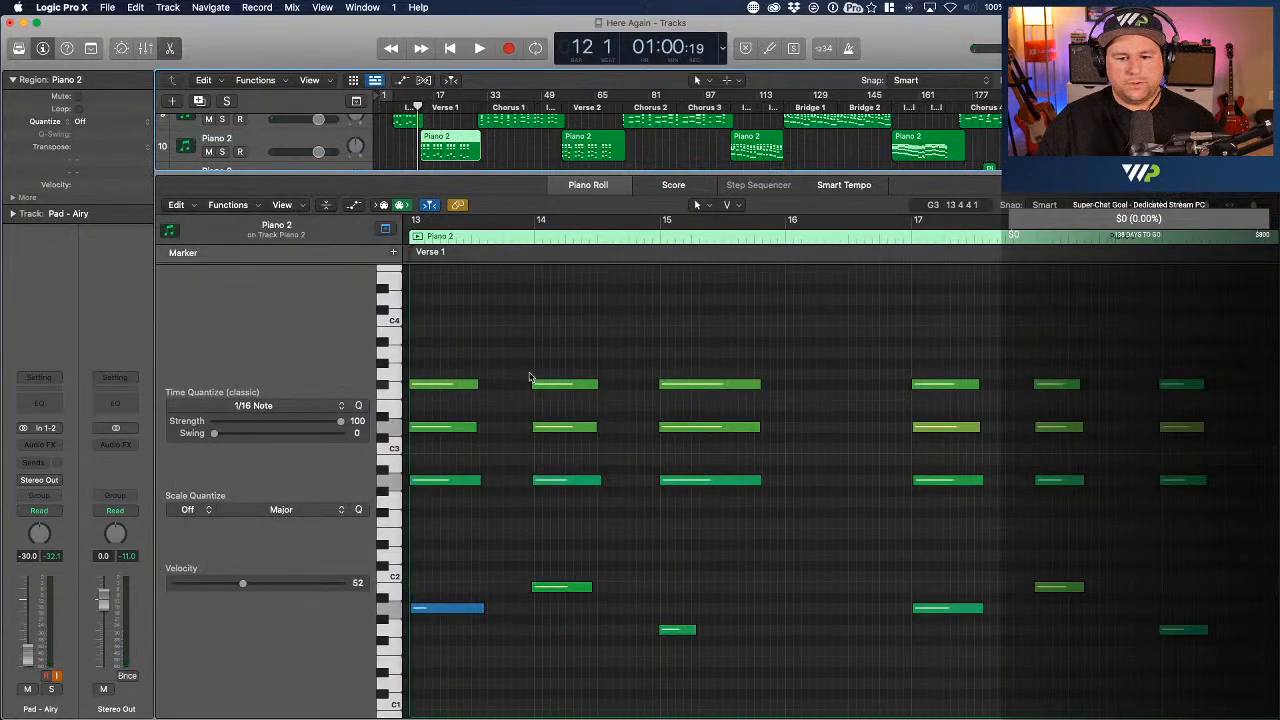
pyautogui.click(530, 377)
pyautogui.press('super+a')
pyautogui.hscroll(-3, 530, 377)
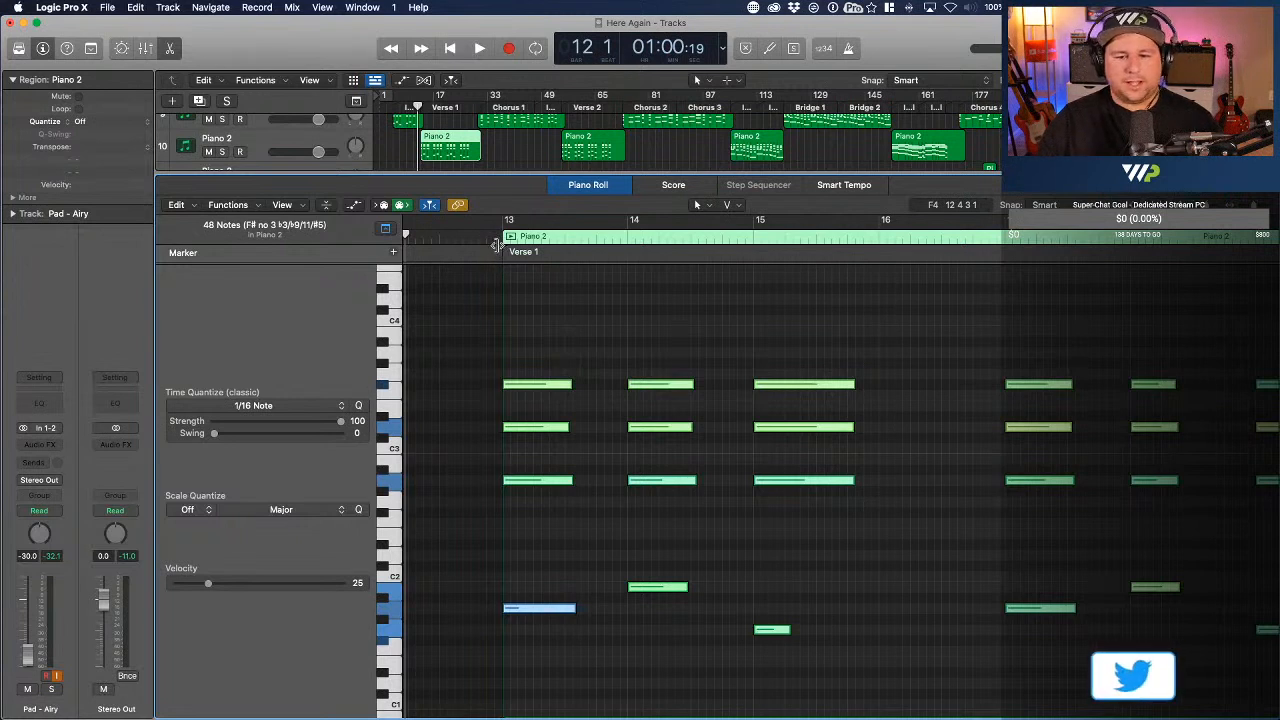
pyautogui.press('space')
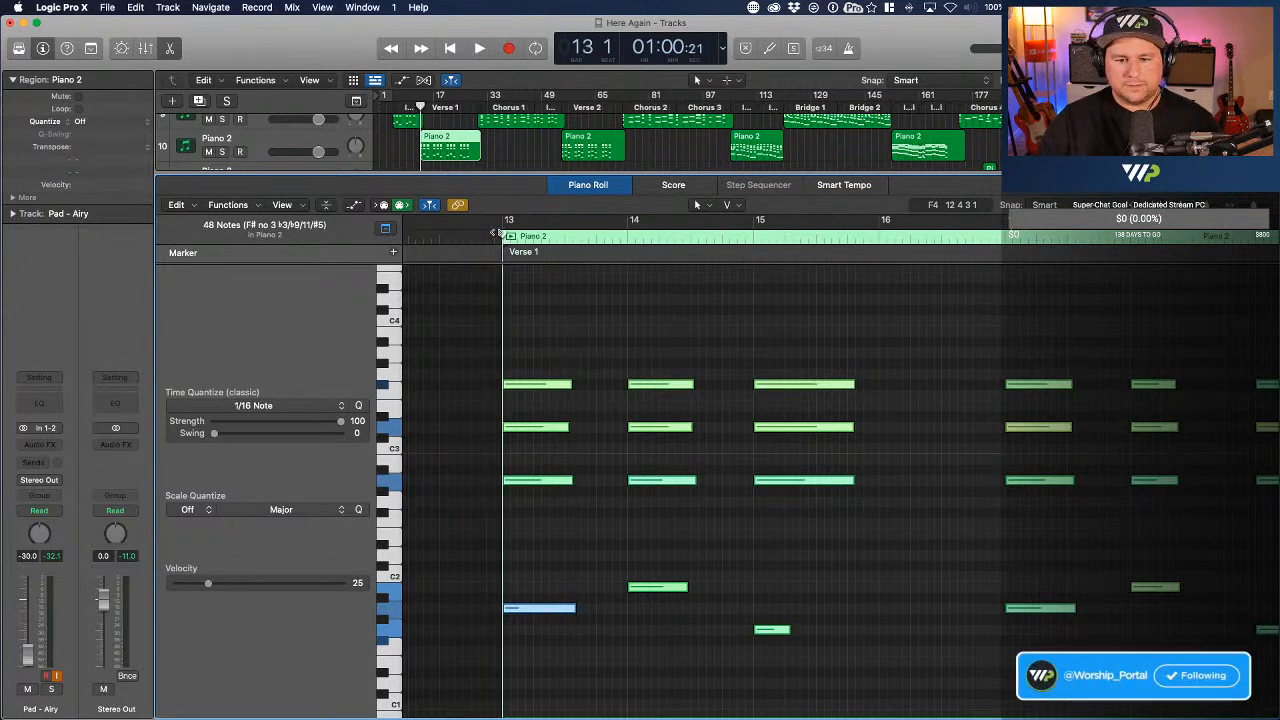
pyautogui.click(608, 390)
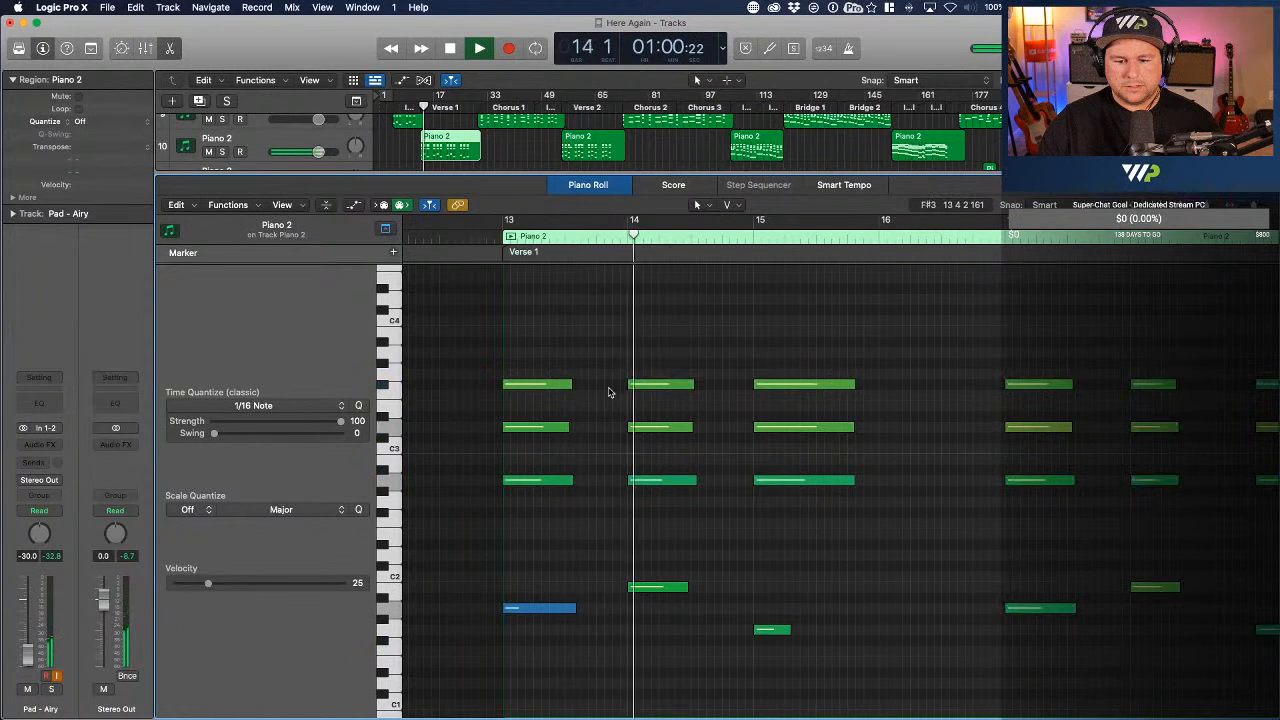
pyautogui.press('space')
# - Raise the bar 13 bass note's velocity to 58, and lower all the region's notes together until the displayed velocity is 41
pyautogui.moveTo(552, 608); pyautogui.dragTo(550, 558)
pyautogui.press('super+a')
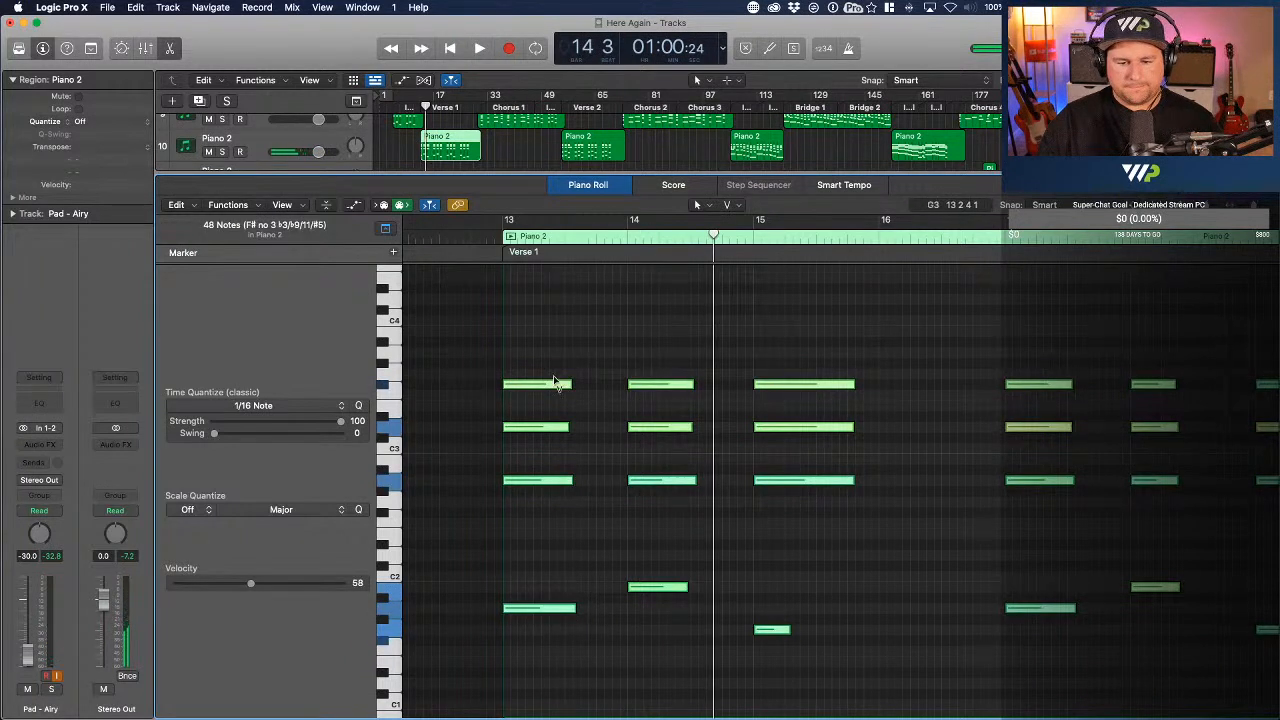
pyautogui.moveTo(556, 388); pyautogui.dragTo(557, 419)
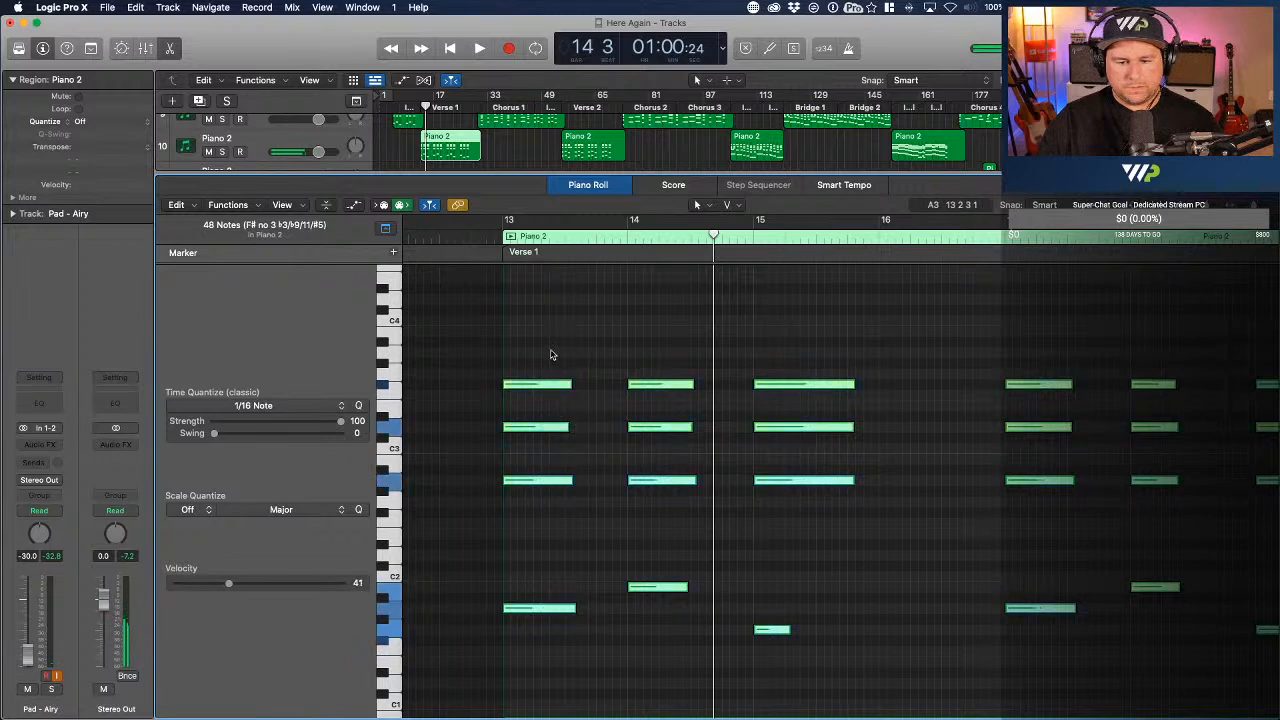
# - Play Verse 1 from bar 13, lower the bass note's velocity at bar 26 to 54, and replay from bar 25
pyautogui.click(481, 271)
pyautogui.click(495, 245)
pyautogui.press('space')
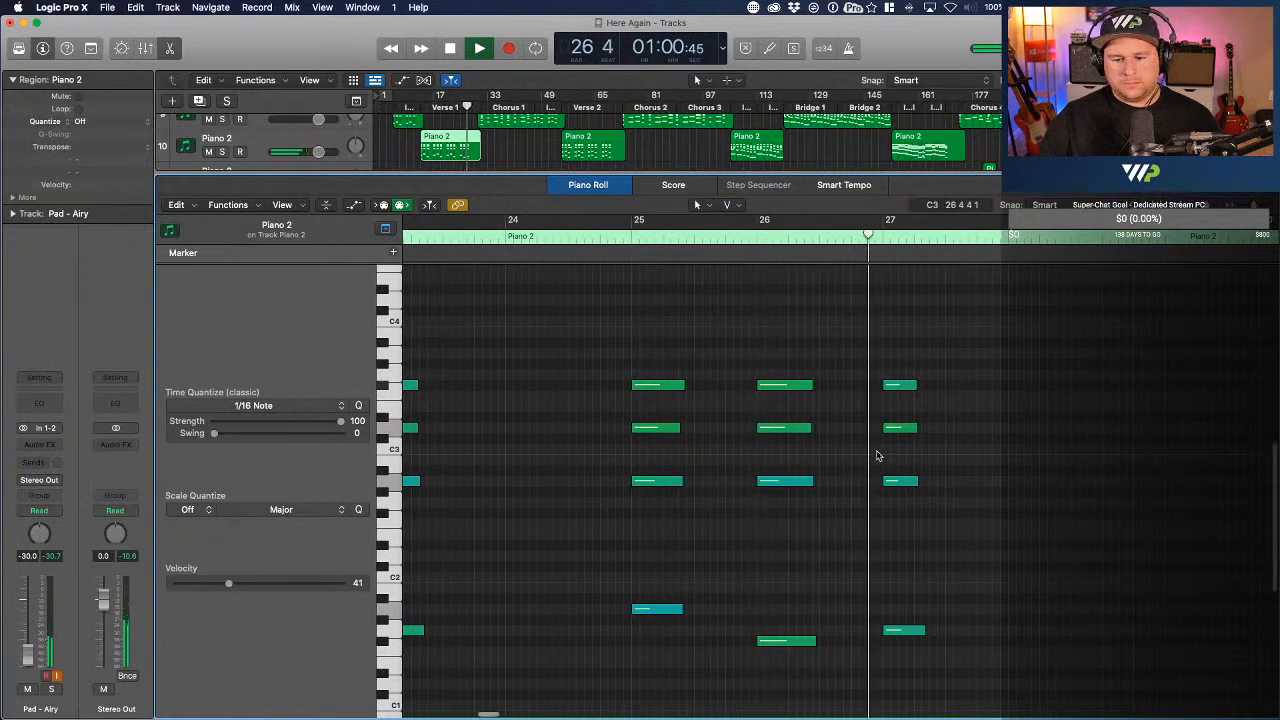
pyautogui.scroll(-3, 877, 451)
pyautogui.press('space')
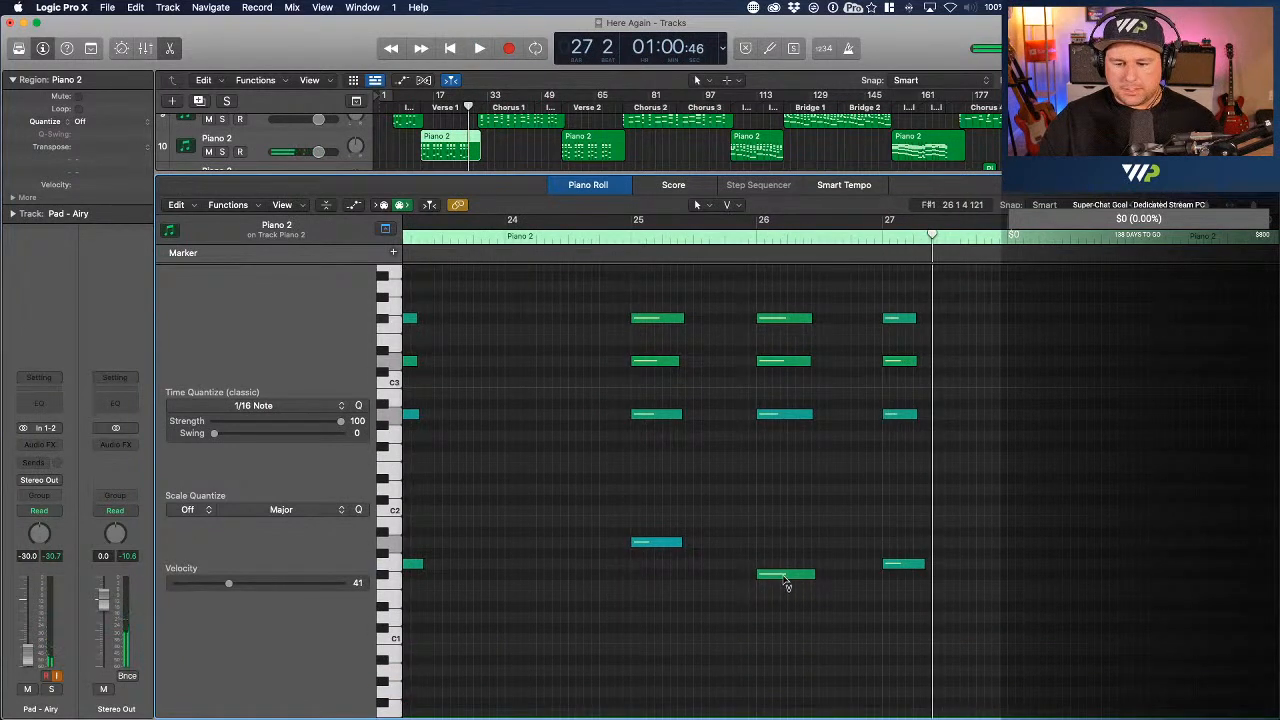
pyautogui.moveTo(785, 580); pyautogui.dragTo(786, 595)
pyautogui.click(630, 240)
pyautogui.press('space')
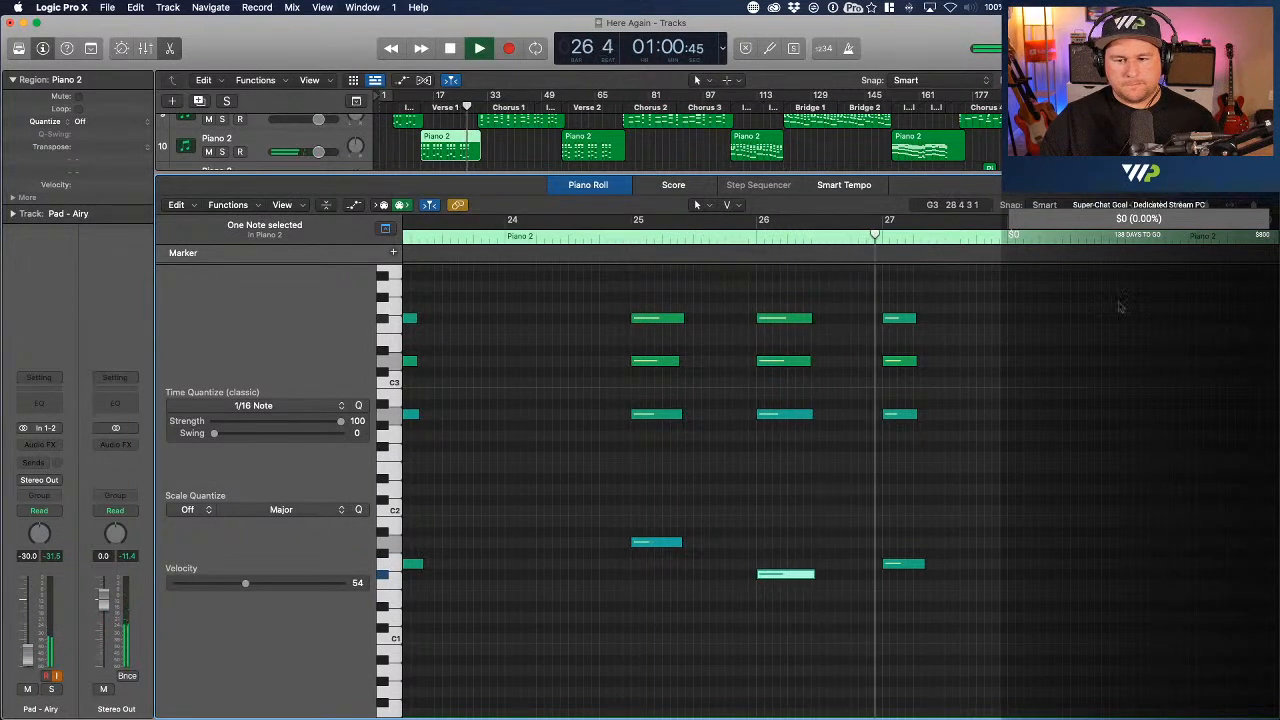
pyautogui.press('space')
# - Lower the velocities of the top F#3 notes at bars 26, 25 and 21, taking the last two to about 57 and 56
pyautogui.click(772, 320)
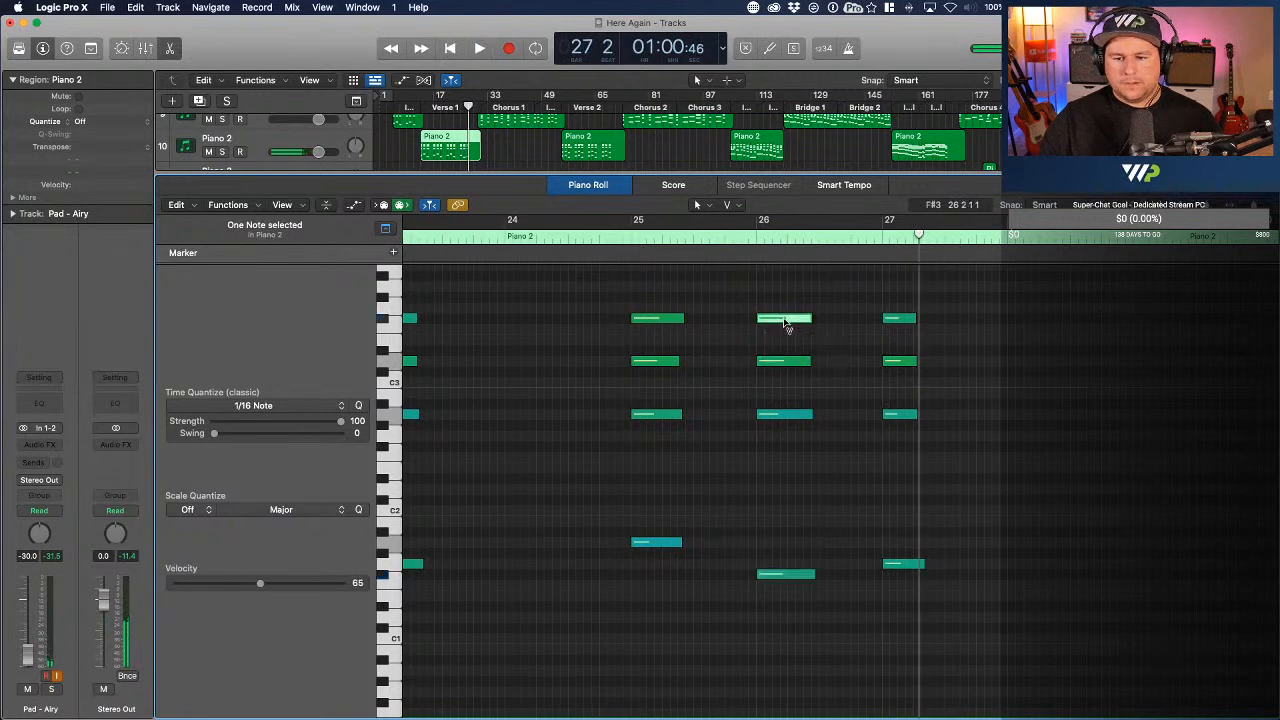
pyautogui.click(647, 321)
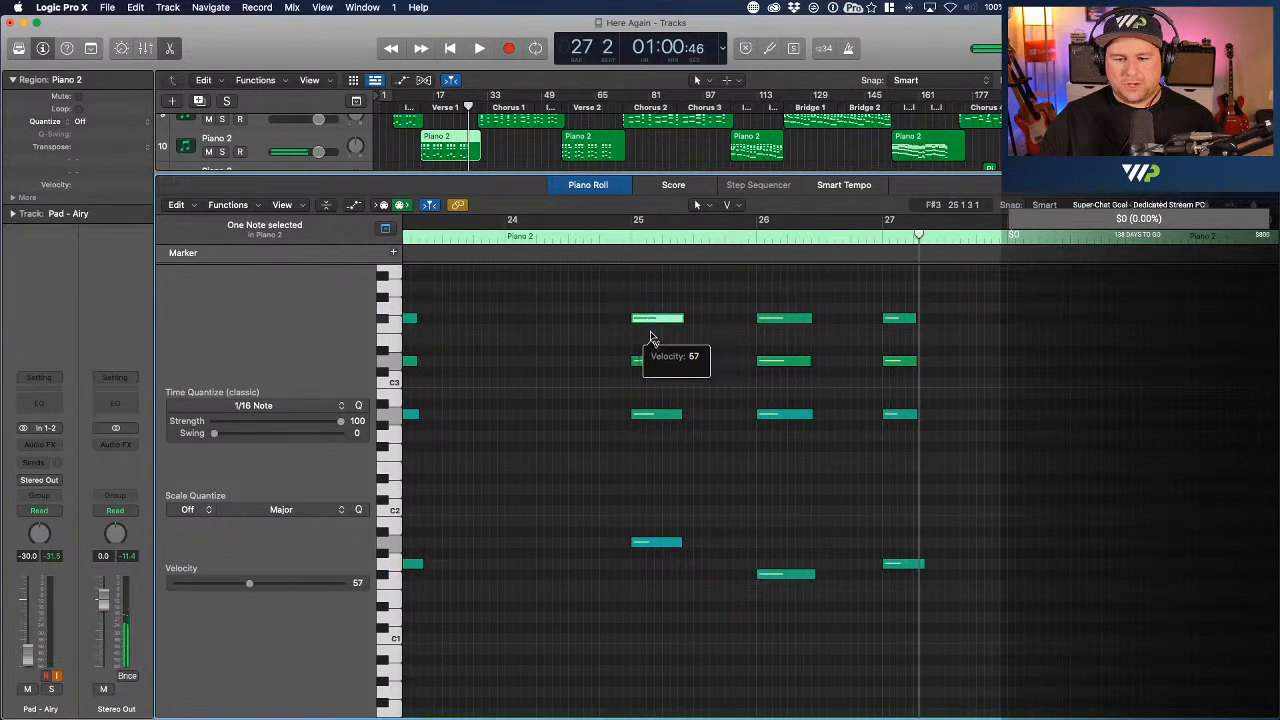
pyautogui.hscroll(-10, 651, 334)
pyautogui.click(693, 320)
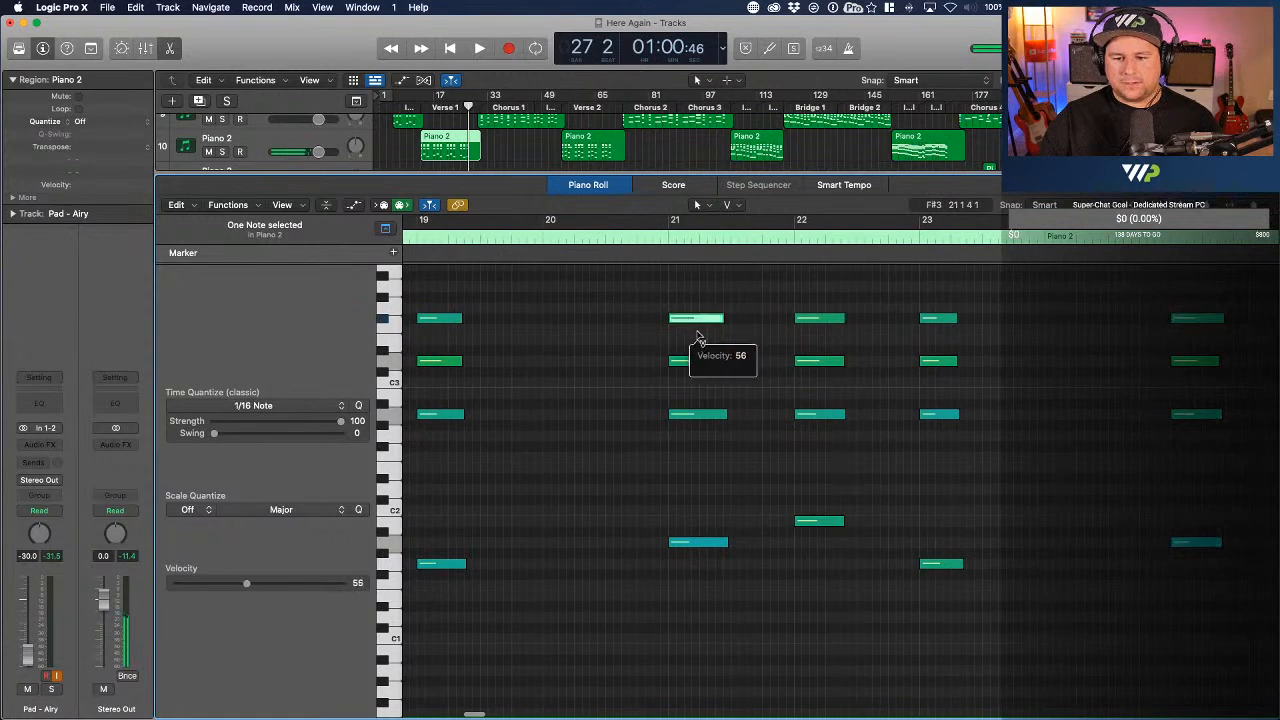
# - Adjust the velocities of the Piano 2 F#3 notes at bars 22, 18 and 17, with bar 22 at 55 and bar 17 at about 49
pyautogui.click(820, 320)
pyautogui.hscroll(-2, 838, 336)
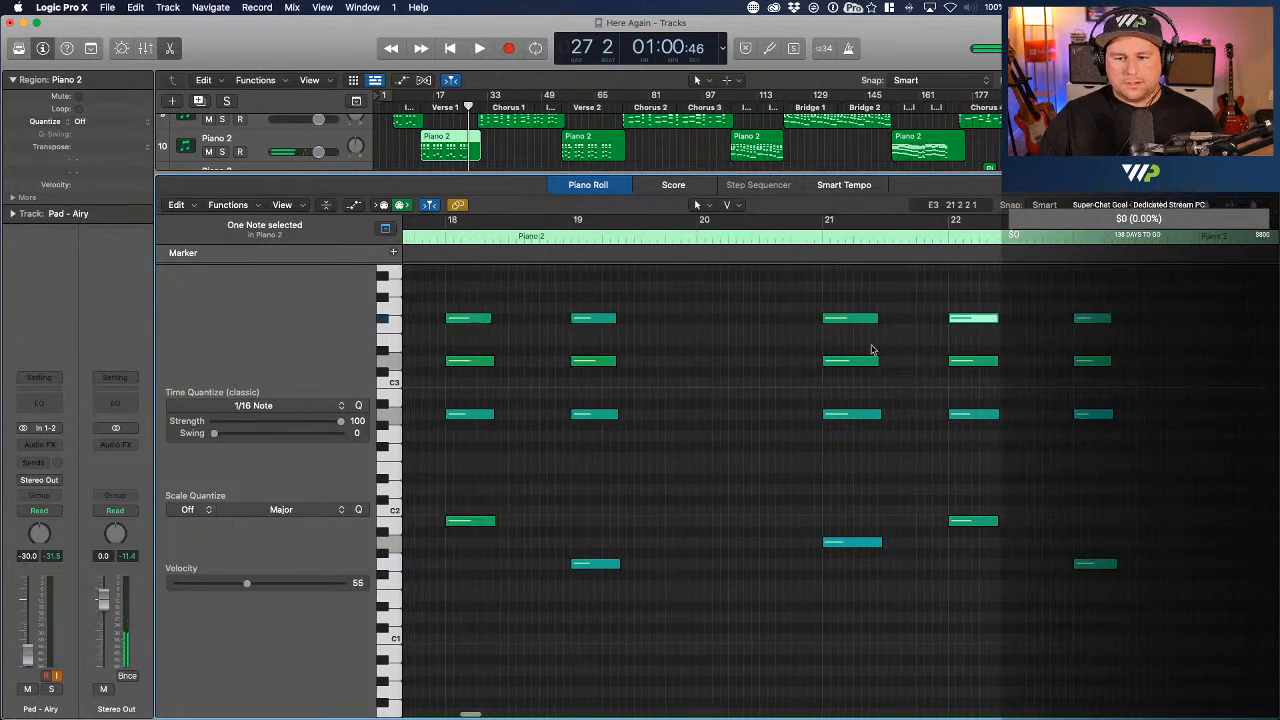
pyautogui.hscroll(-3, 700, 366)
pyautogui.click(667, 320)
pyautogui.click(560, 320)
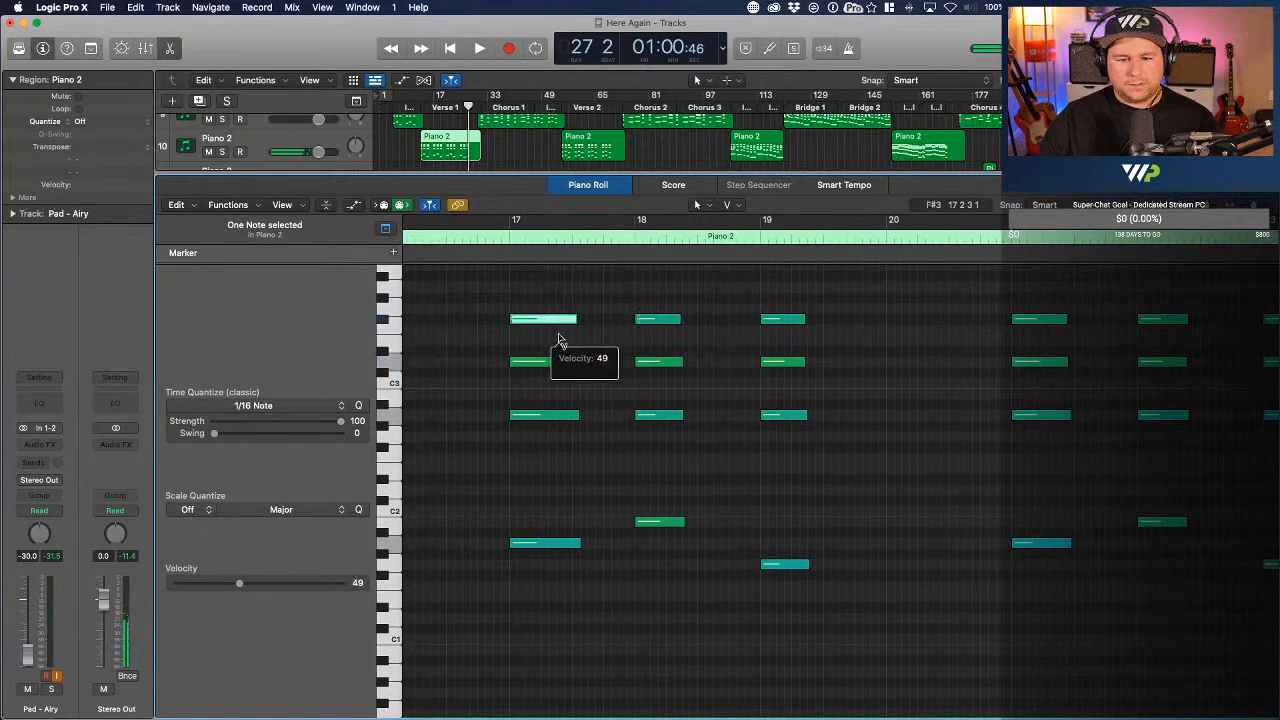
# - Adjust the Piano 2 F#3 velocities at bars 15, 14 and 13, with bar 15 at about 62 and bar 13 at 52, and play Verse 1
pyautogui.hscroll(-6, 560, 330)
pyautogui.click(775, 319)
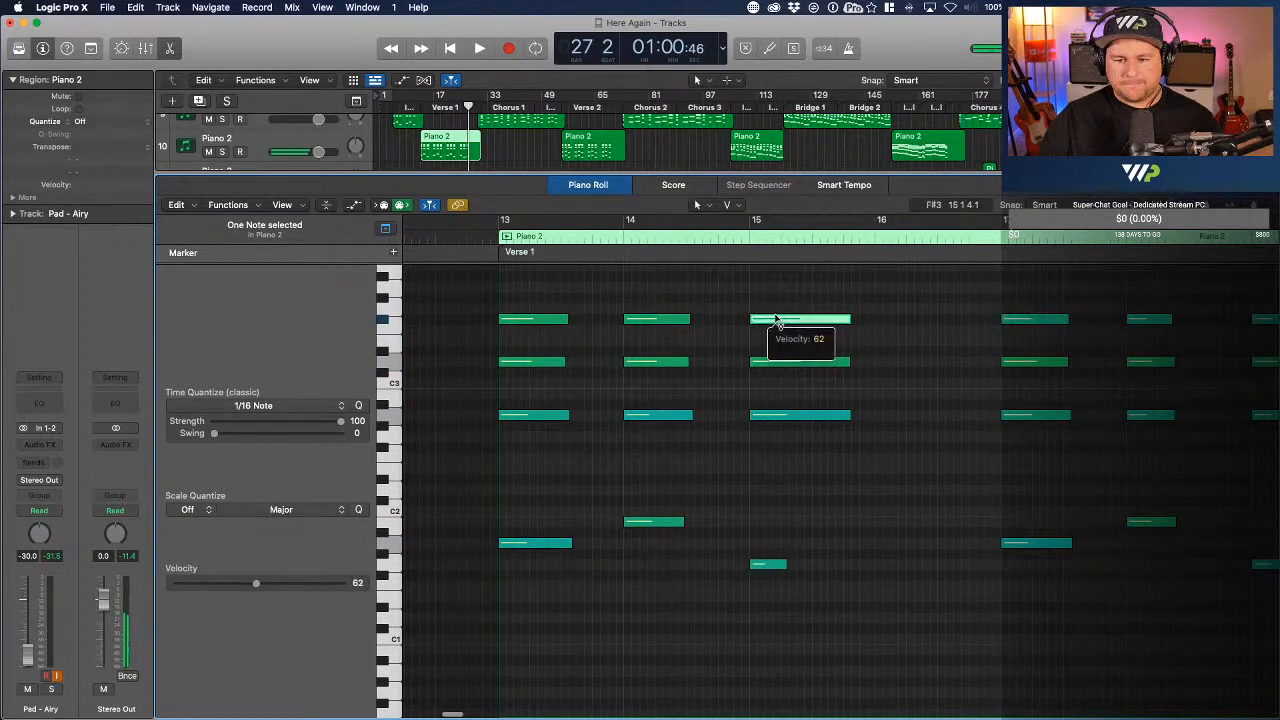
pyautogui.click(688, 319)
pyautogui.click(525, 319)
pyautogui.press('space')
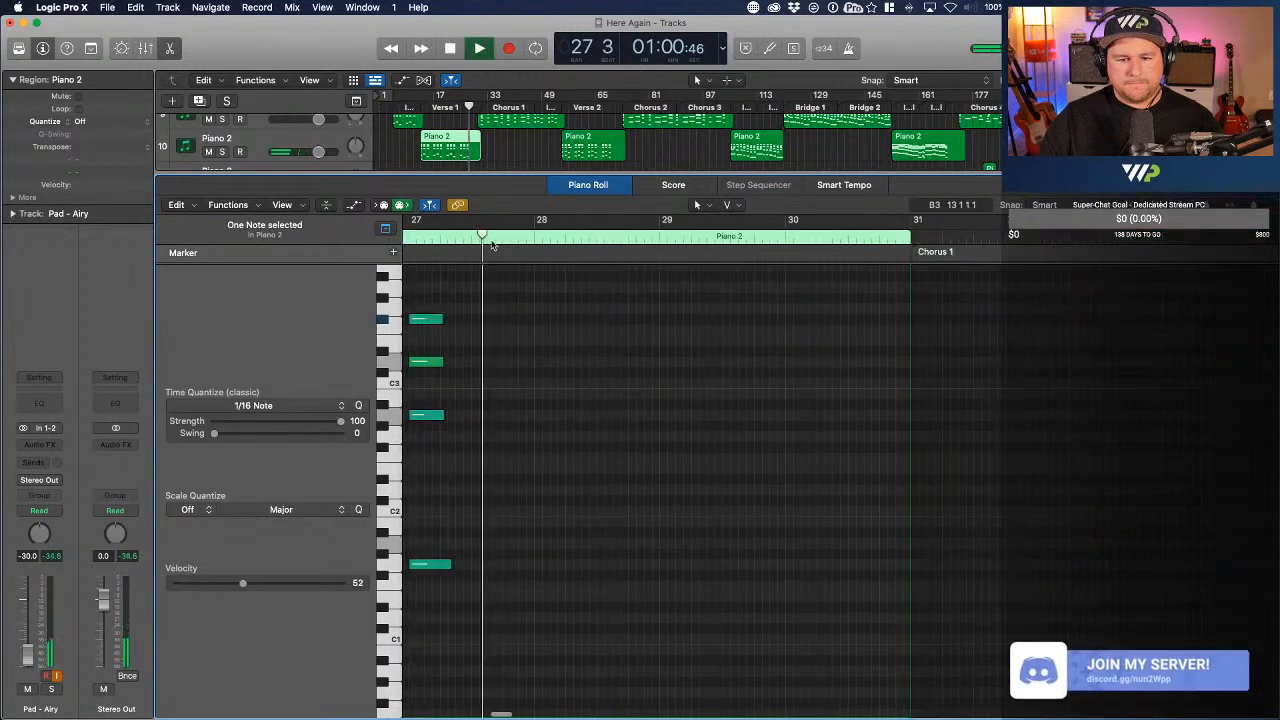
pyautogui.click(422, 104)
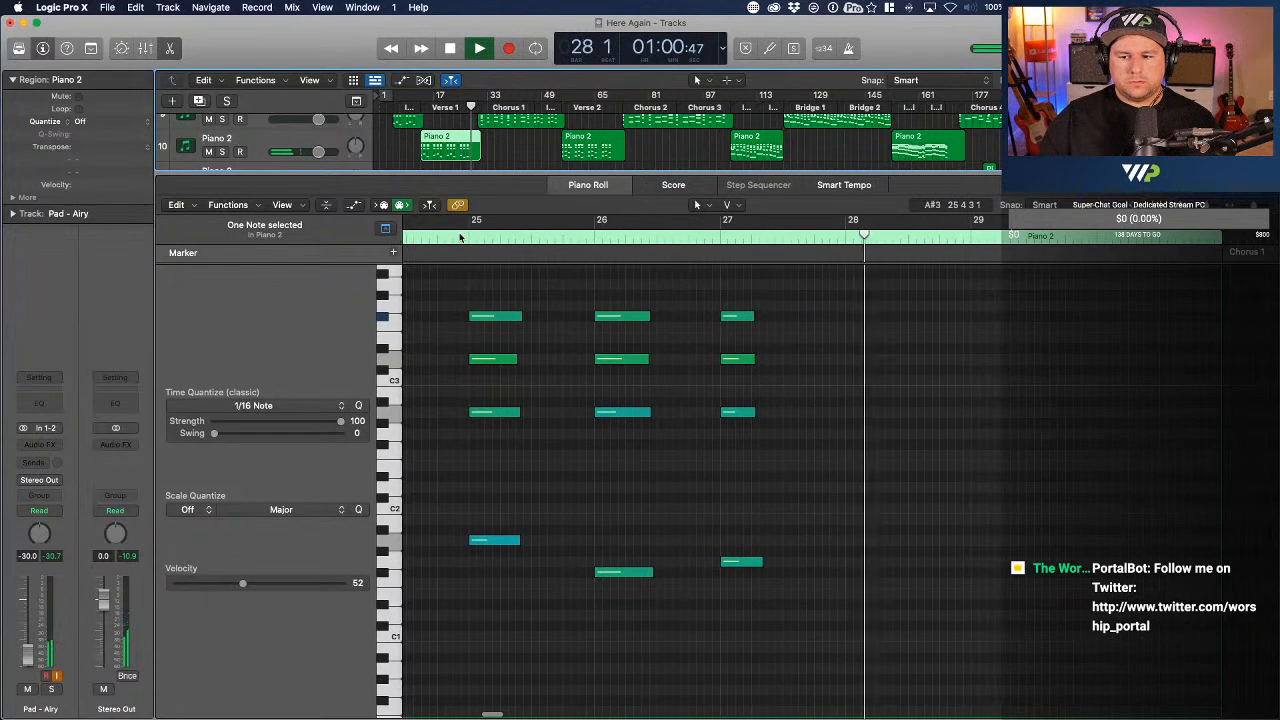
# - Lower the velocities of all notes in the Chorus 1 Piano 1 region together, bringing the velocity value to 45
pyautogui.click(523, 120)
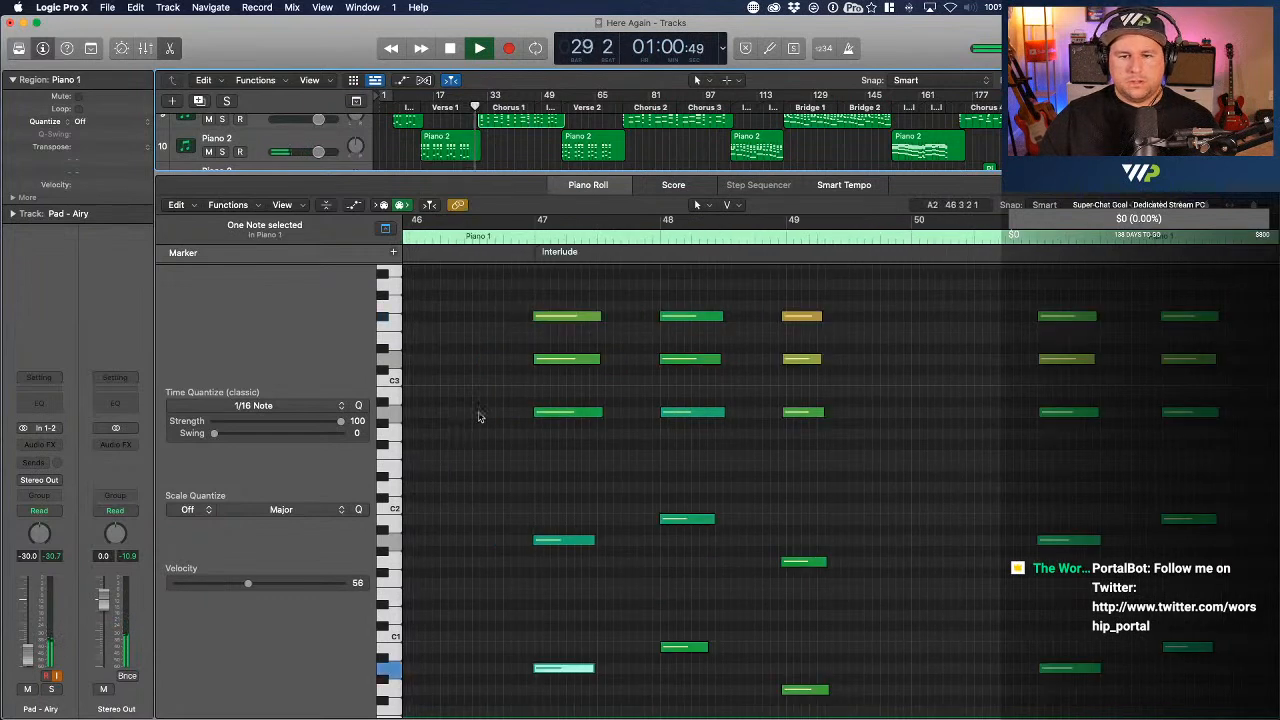
pyautogui.press('super+a')
pyautogui.click(504, 446)
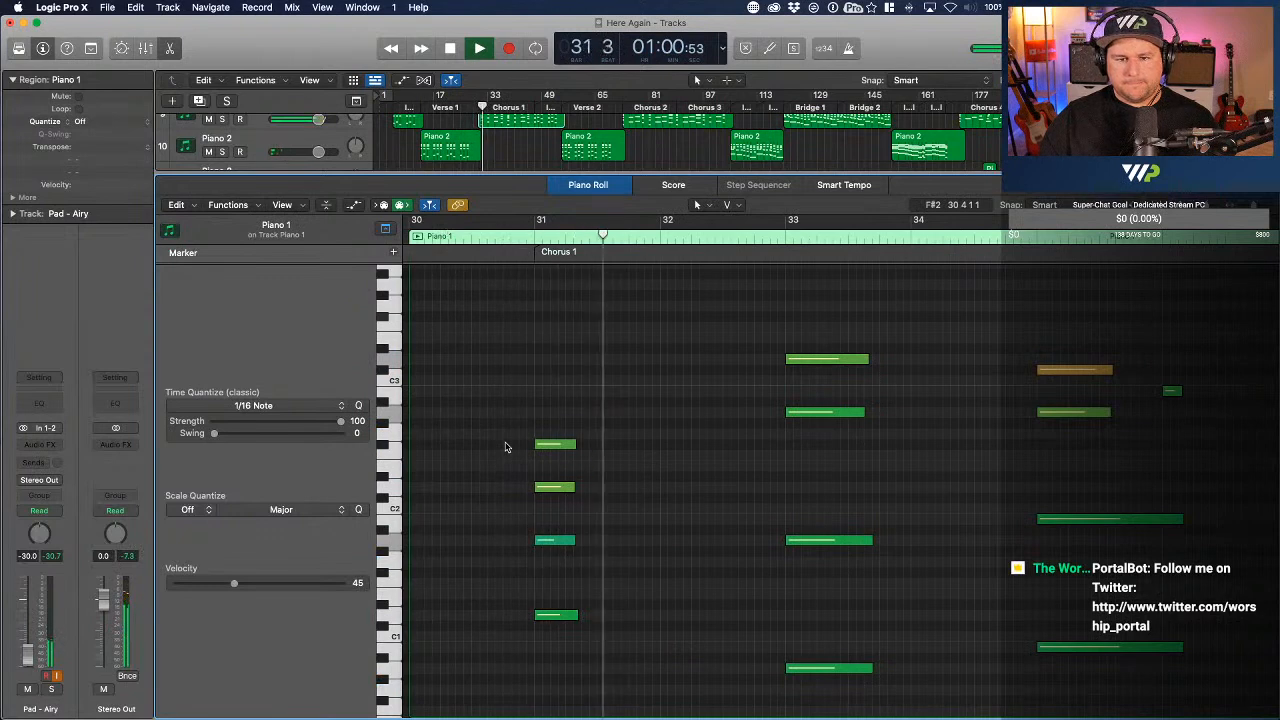
# - Play Piano 1 from bar 30 and reduce the velocity of the C#3 note at bar 35 to 79
pyautogui.scroll(-1, 505, 447)
pyautogui.scroll(-5, 506, 447)
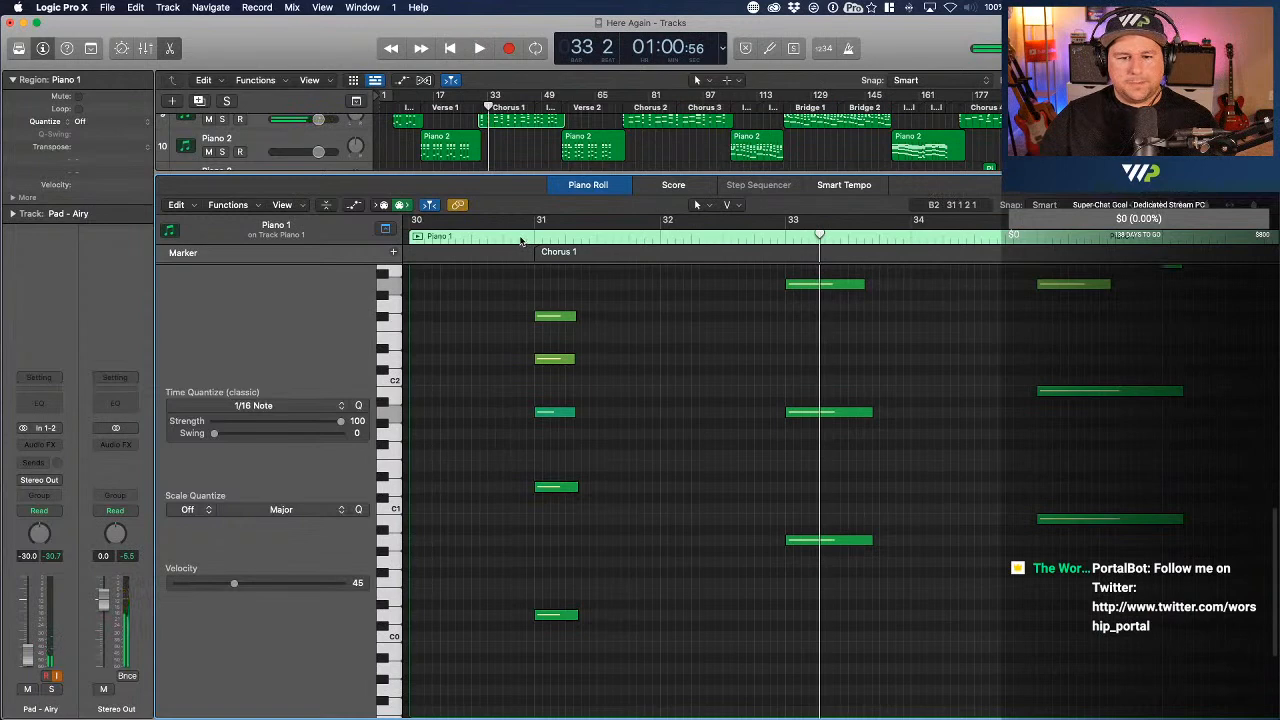
pyautogui.scroll(3, 525, 300)
pyautogui.hscroll(-3, 525, 300)
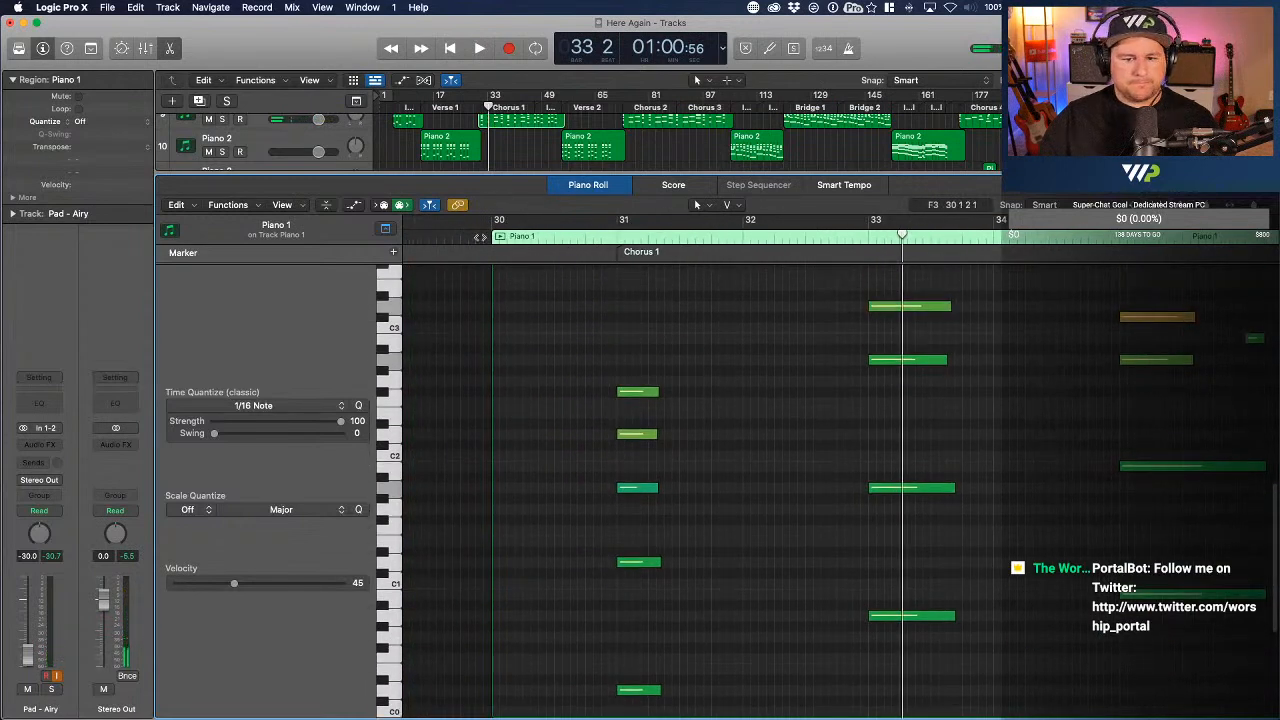
pyautogui.click(484, 235)
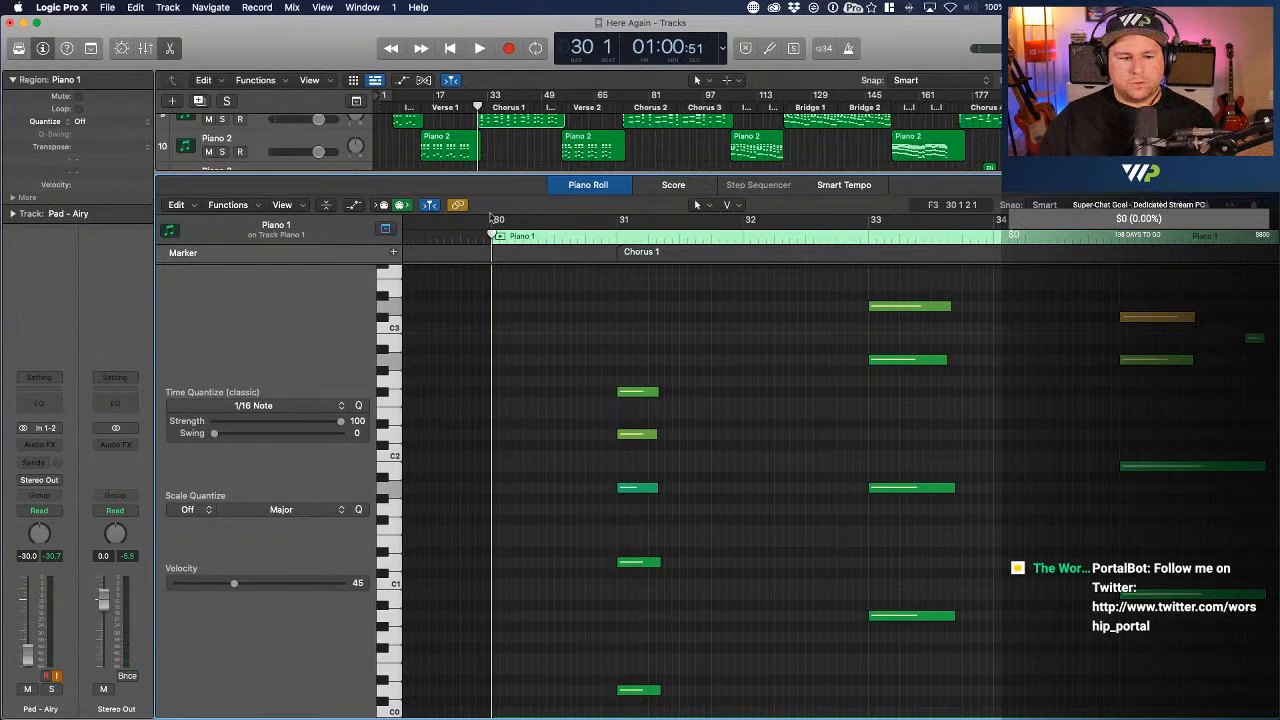
pyautogui.press('space')
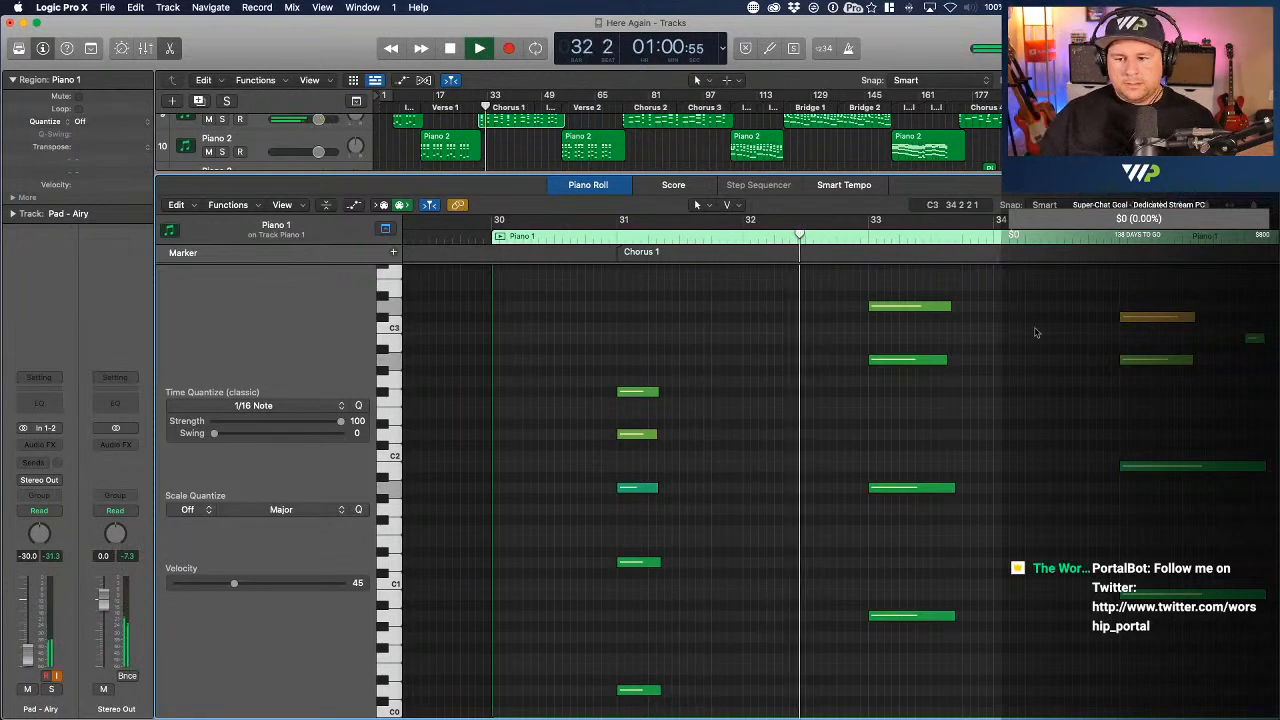
pyautogui.moveTo(951, 321)
pyautogui.mouseDown()
pyautogui.moveTo(951, 358)
pyautogui.moveTo(963, 338)
pyautogui.mouseUp()
pyautogui.scroll(-2, 958, 335)
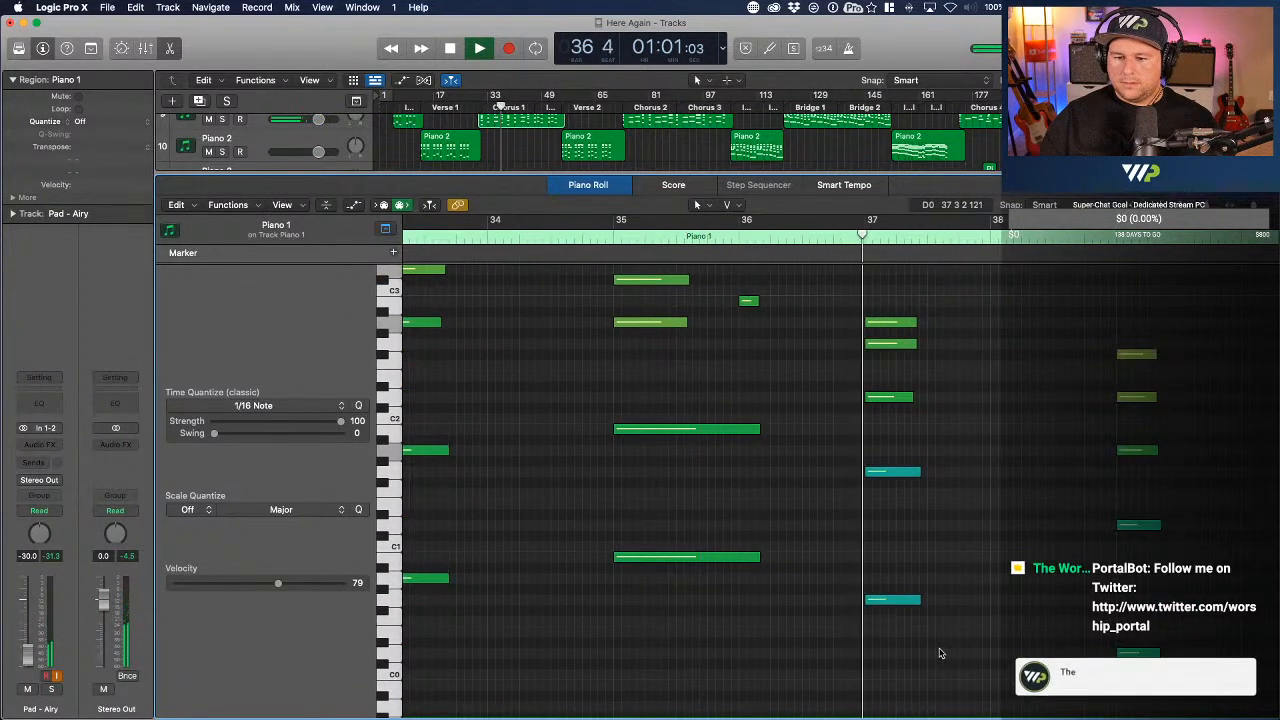
pyautogui.press('space')
# - Raise the velocity of the two low G notes at bar 37 to 67
pyautogui.moveTo(940, 648); pyautogui.dragTo(893, 441)
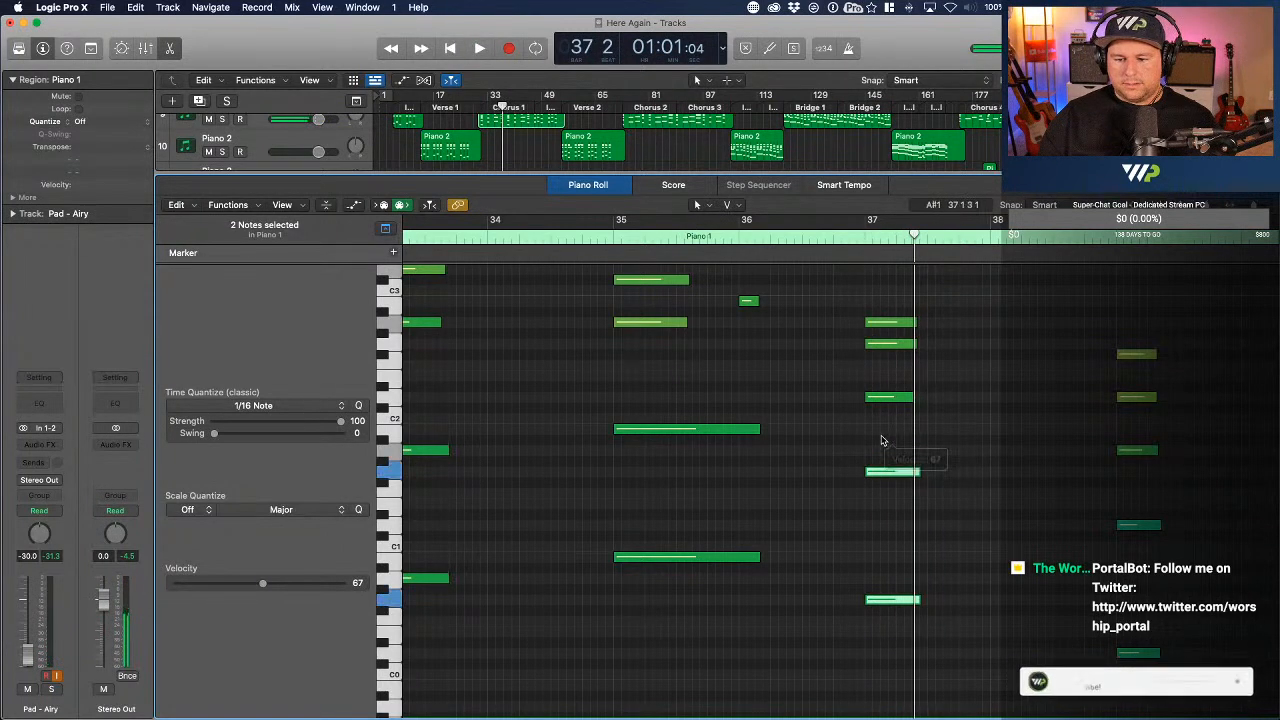
pyautogui.click(883, 440)
pyautogui.hscroll(2, 883, 440)
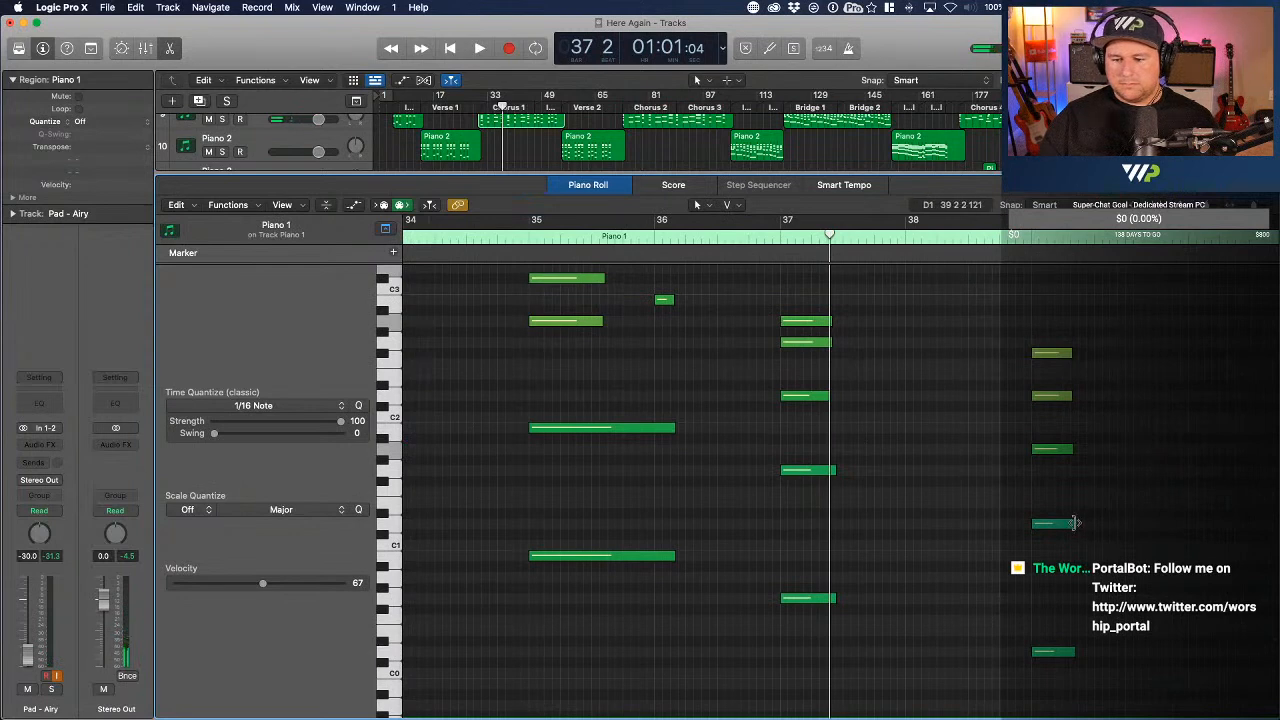
# - Play Chorus 1 again from around bar 30 to bar 40 to check the balance of the Piano 1 notes
pyautogui.hscroll(-10, 1075, 521)
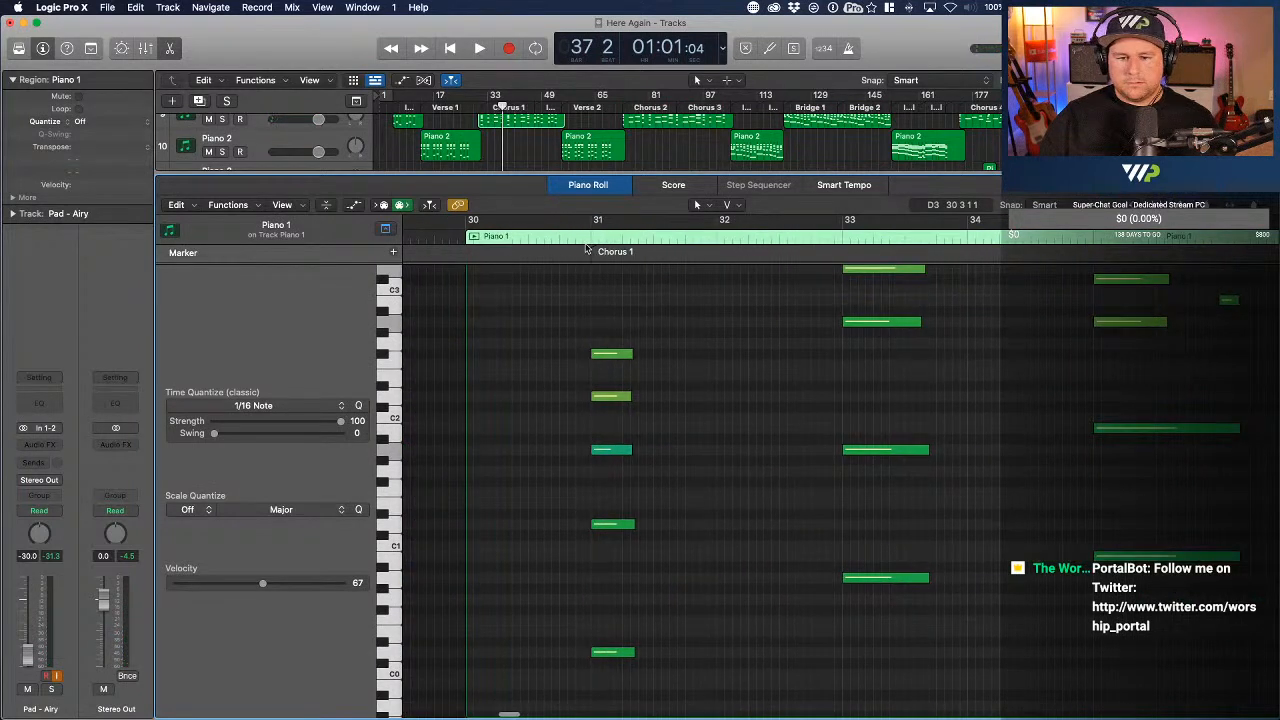
pyautogui.press('space')
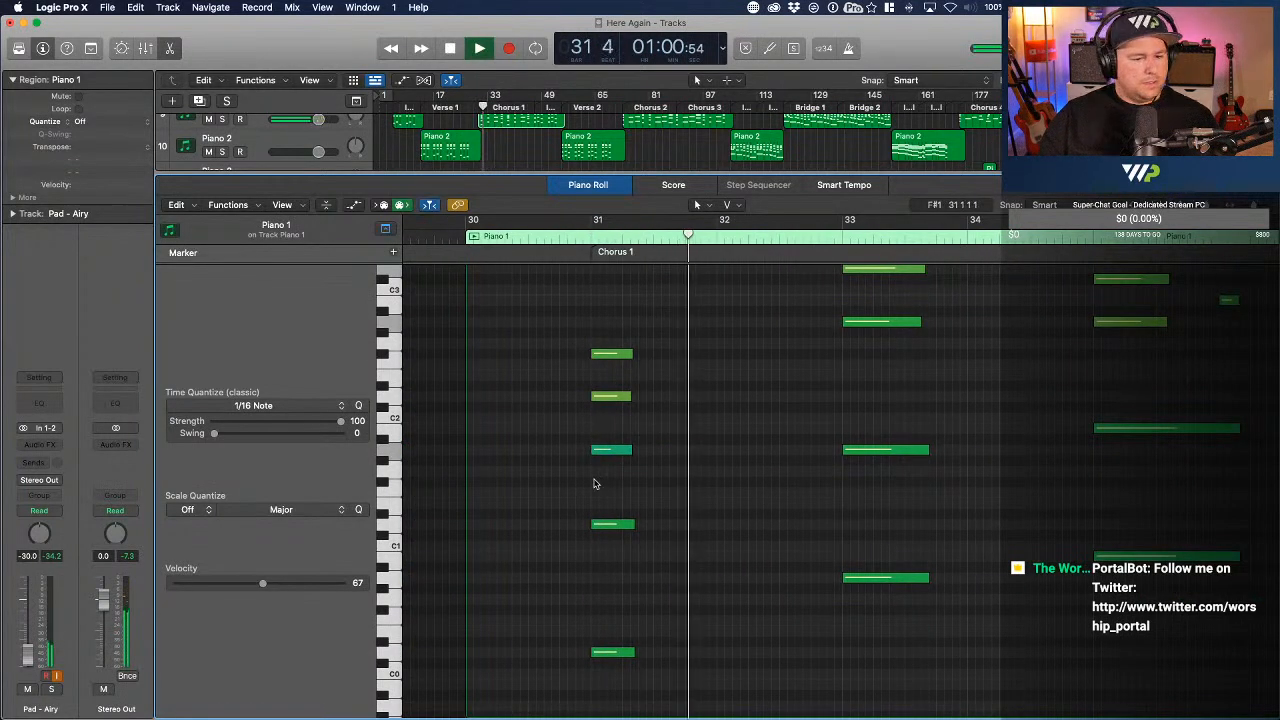
pyautogui.hscroll(1, 682, 580)
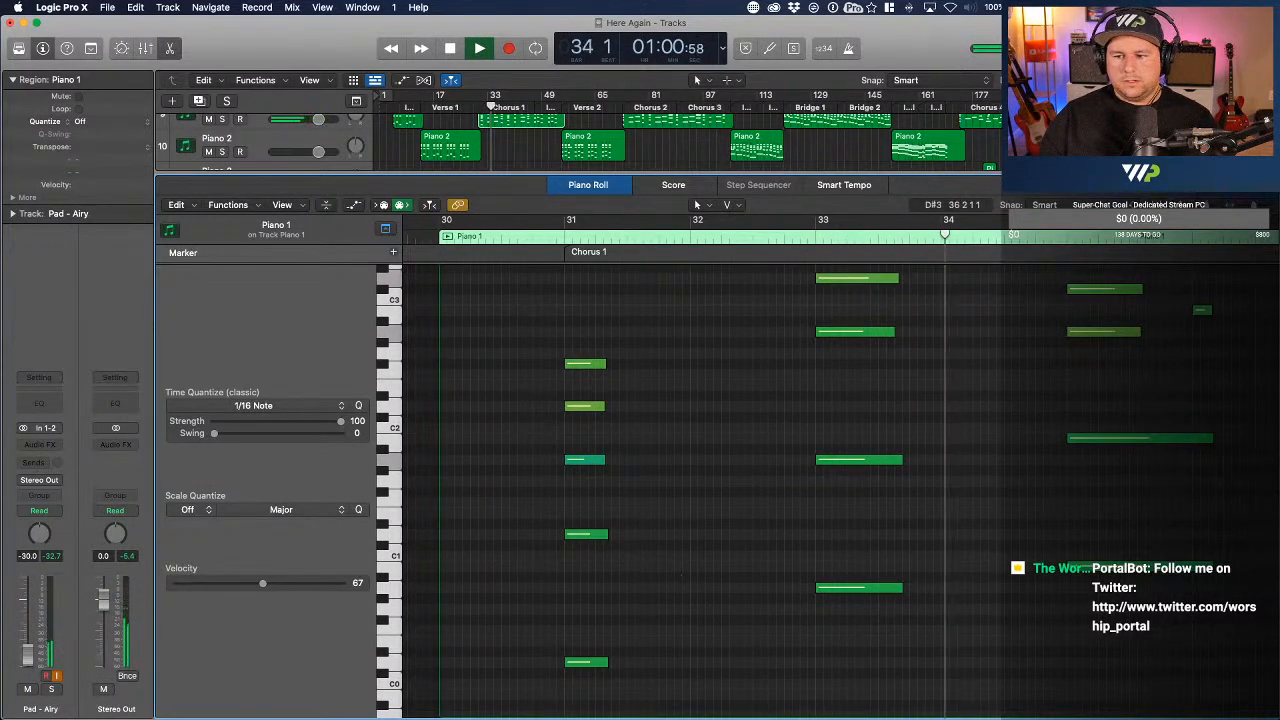
pyautogui.press('super+Up')
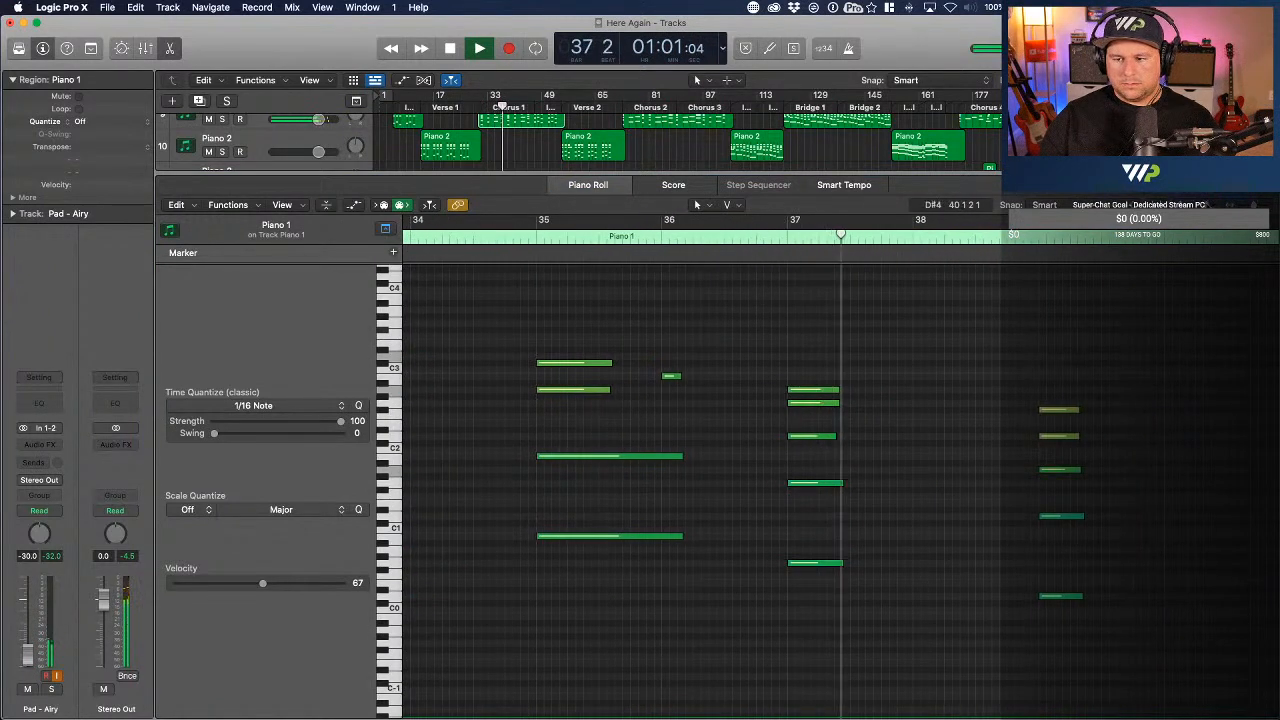
pyautogui.click(1208, 205)
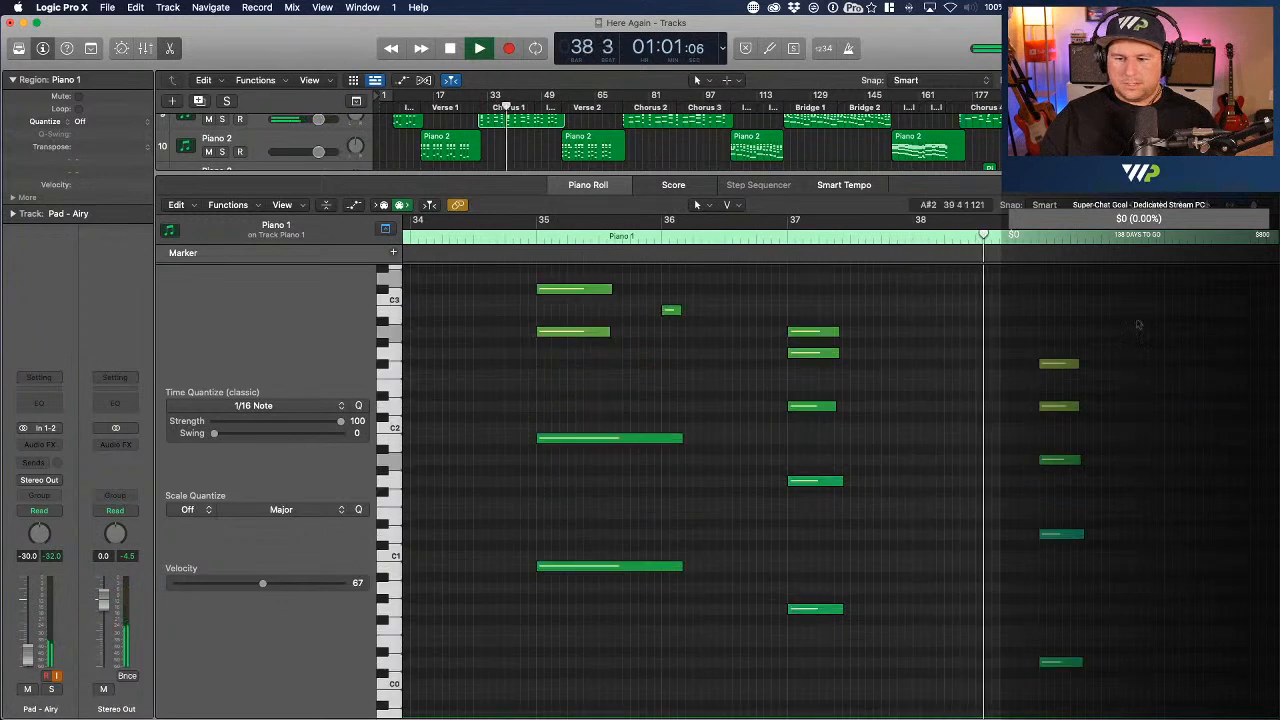
pyautogui.scroll(3, 1060, 523)
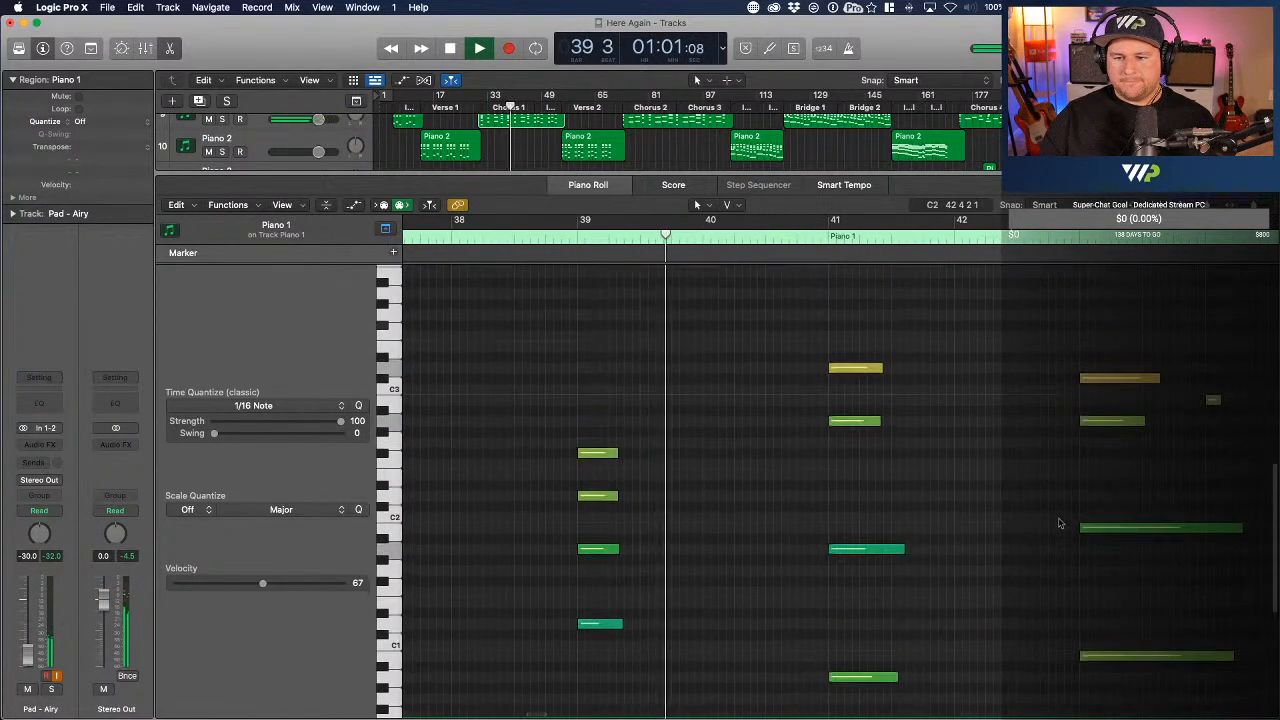
pyautogui.press('space')
# - Lower the velocities of the D3 note at bar 41 to about 83 and the C#3 note at bar 43 to 74
pyautogui.moveTo(660, 372); pyautogui.dragTo(660, 388)
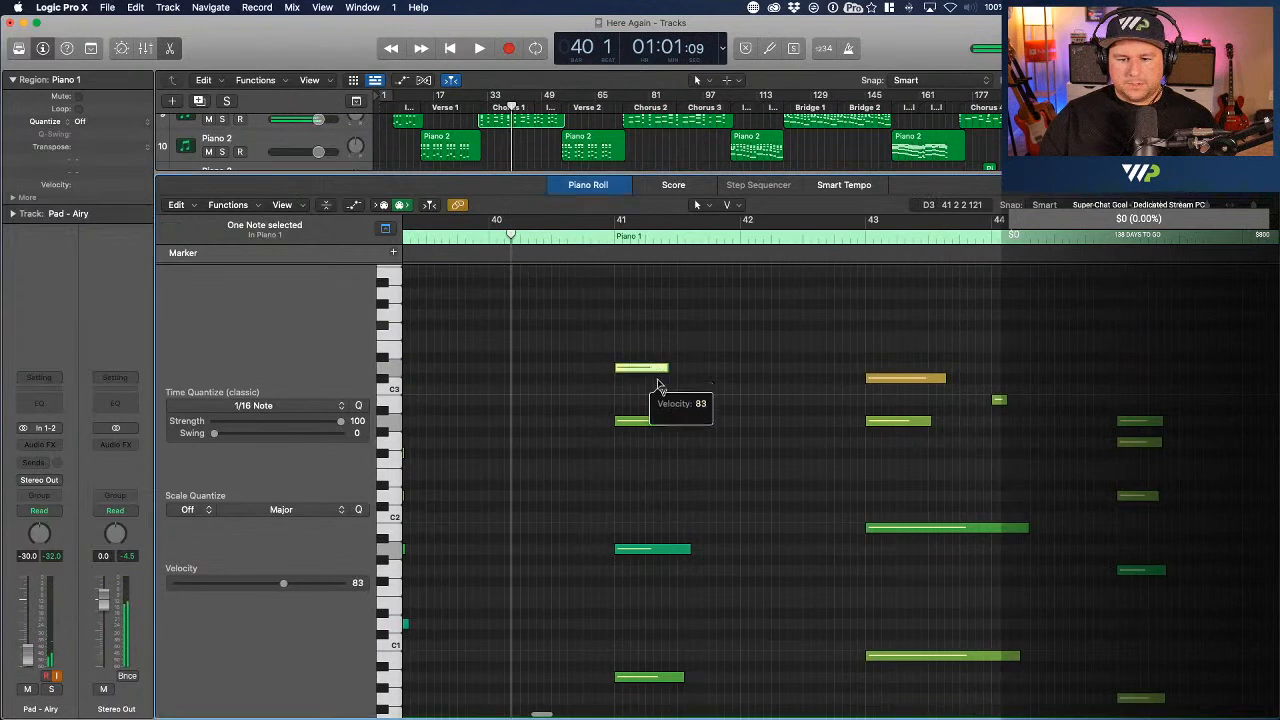
pyautogui.moveTo(918, 384); pyautogui.dragTo(920, 414)
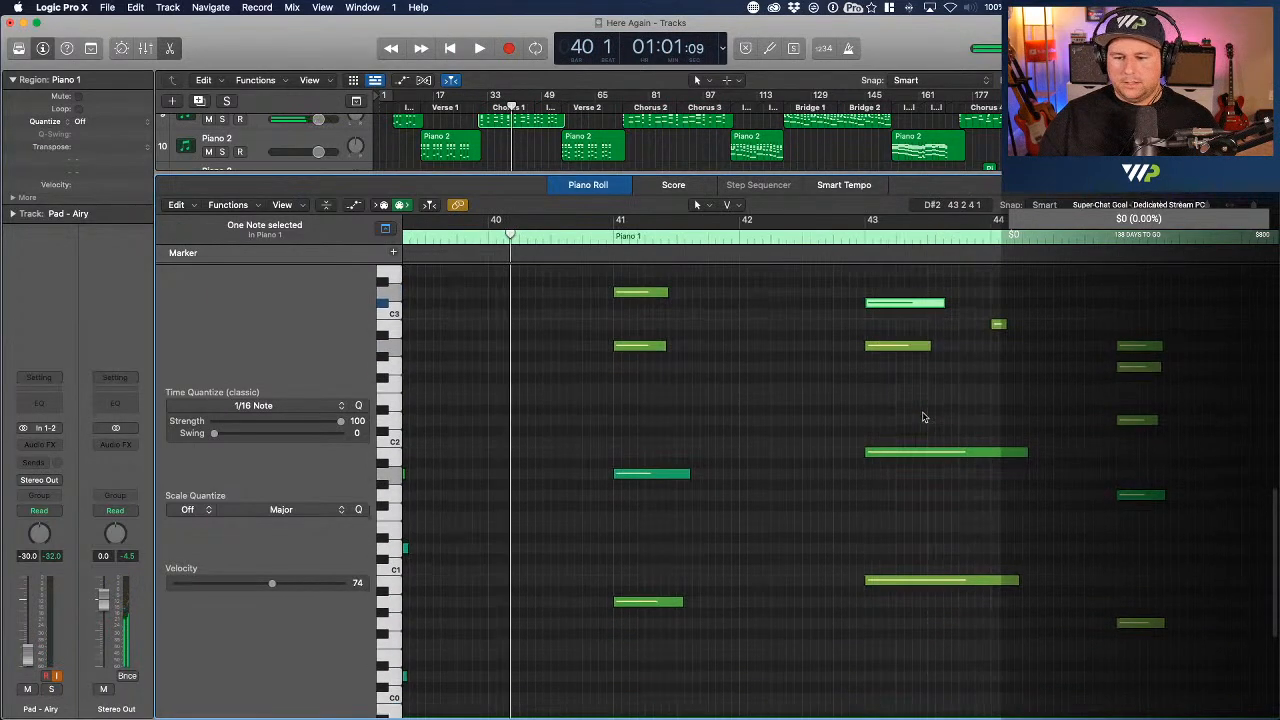
pyautogui.scroll(-3, 688, 357)
# - Continue playback into the Interlude and lower the velocity of the D3 note at bar 49 to 80
pyautogui.press('space')
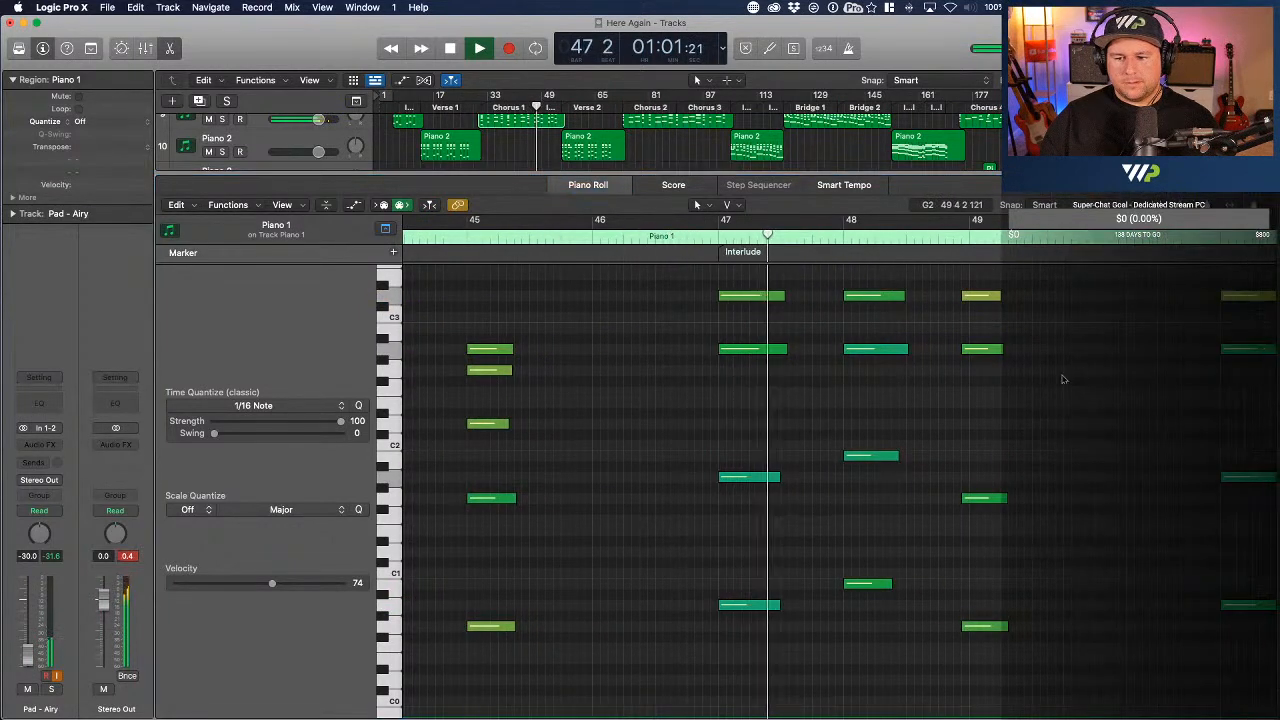
pyautogui.moveTo(782, 301); pyautogui.dragTo(782, 318)
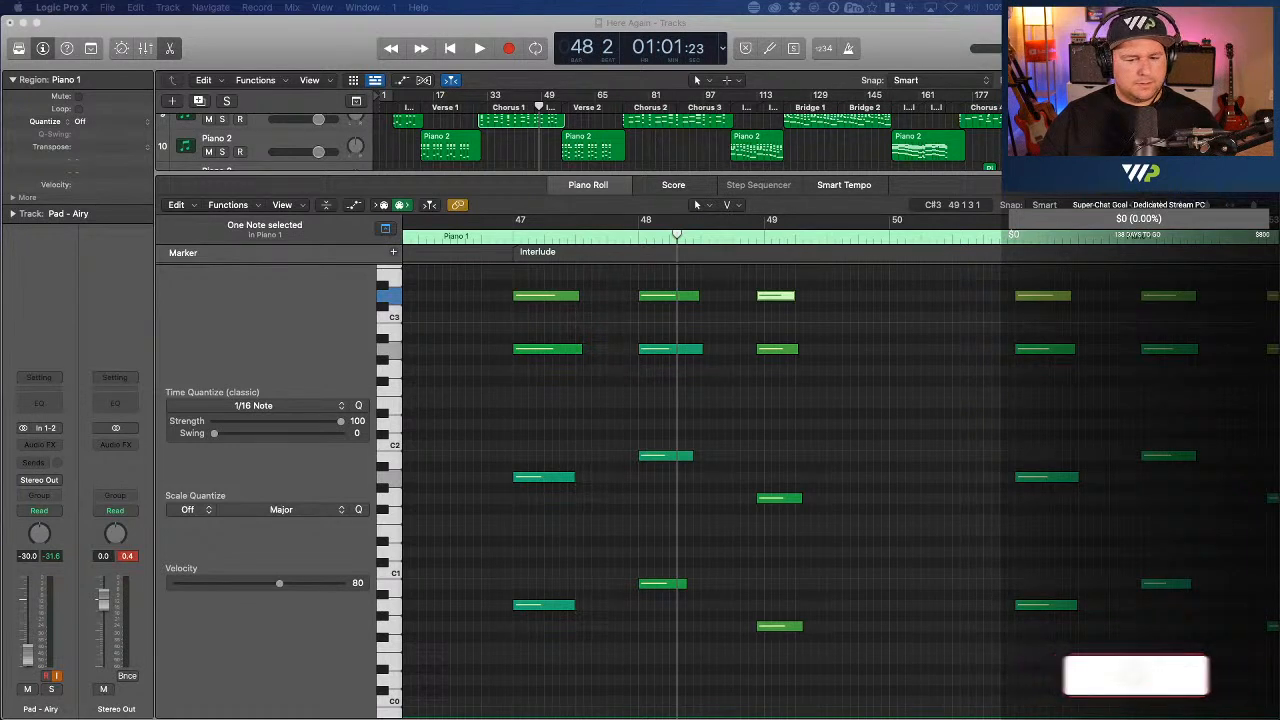
pyautogui.click(1126, 416)
# - Raise the velocities of the A1 note at bar 47, the A2 note at bar 48 and the A0 note at bar 47, the A0 to 74
pyautogui.click(552, 479)
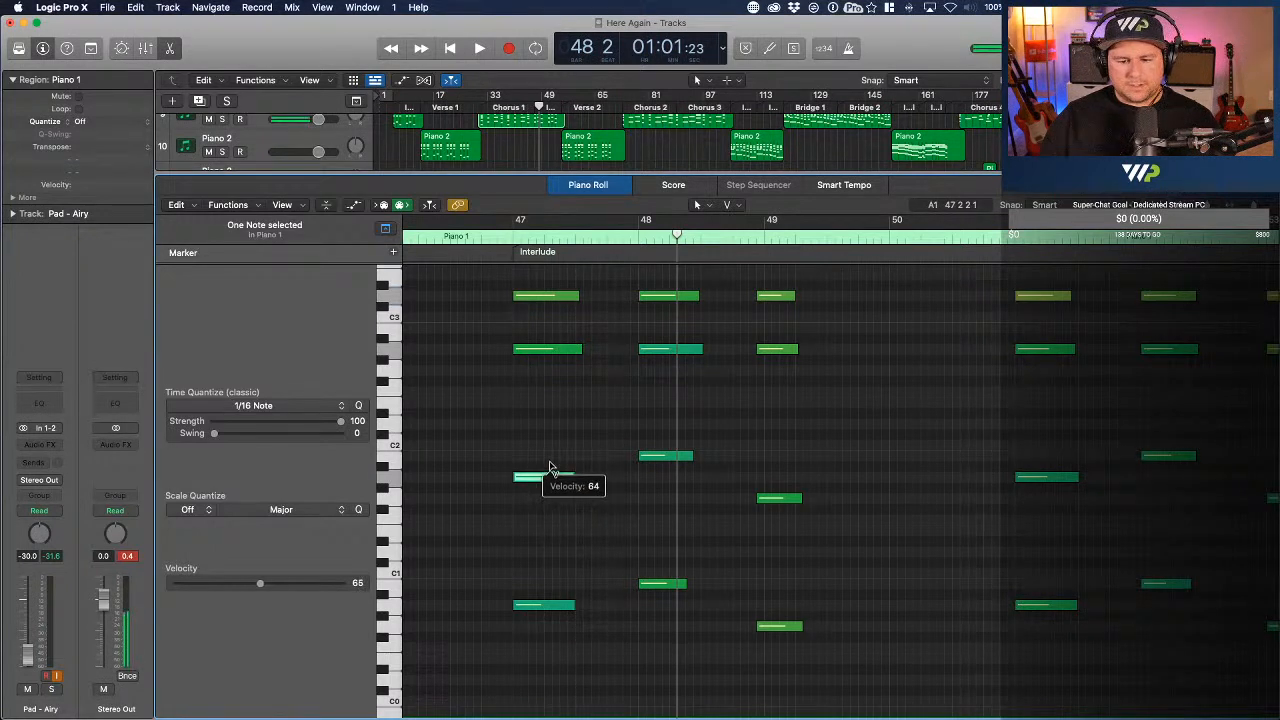
pyautogui.click(671, 349)
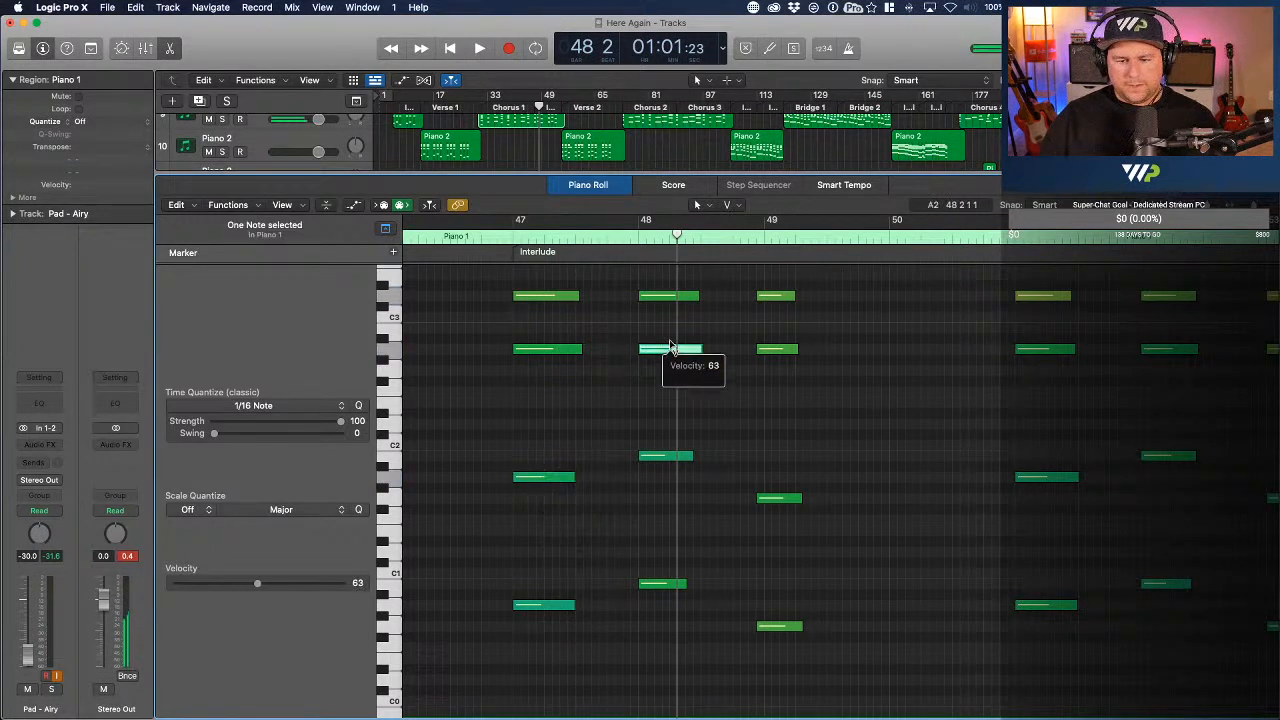
pyautogui.click(552, 605)
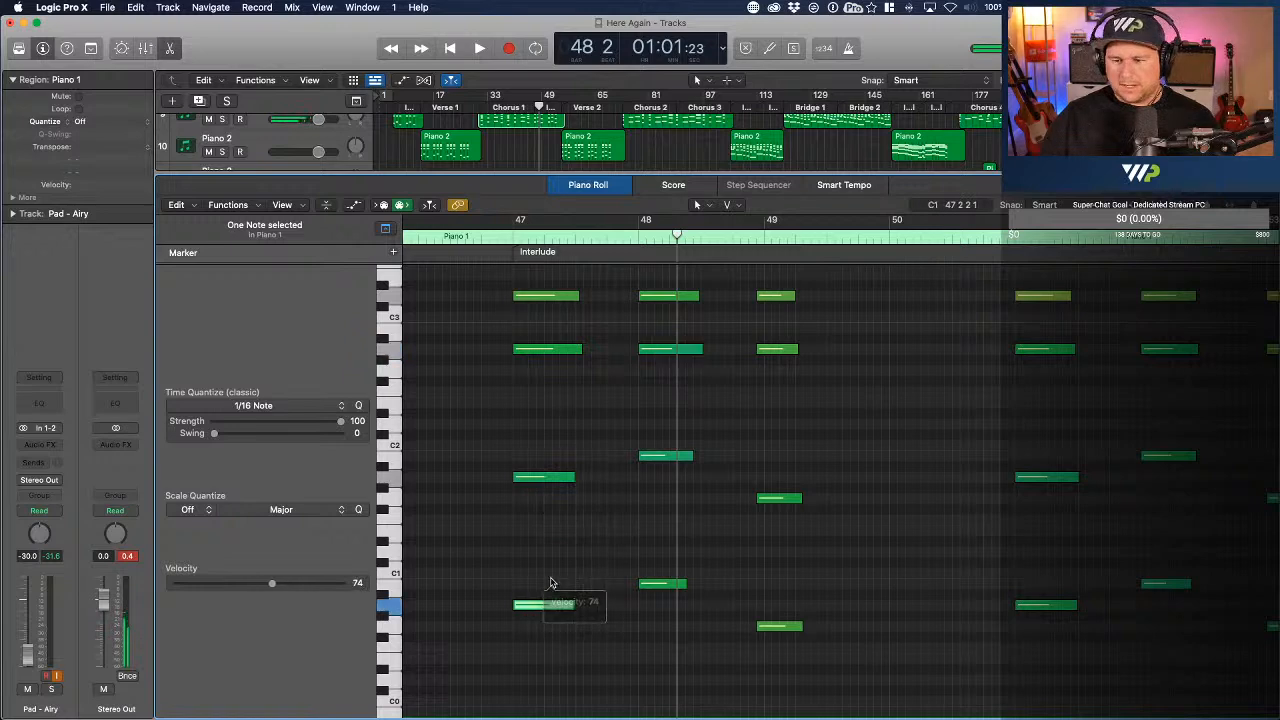
# - Lower the velocities of the D3 and A2 notes at bar 53 to about 72 and 80, and the D3 note at bar 51 to 68
pyautogui.hscroll(5, 550, 583)
pyautogui.click(921, 298)
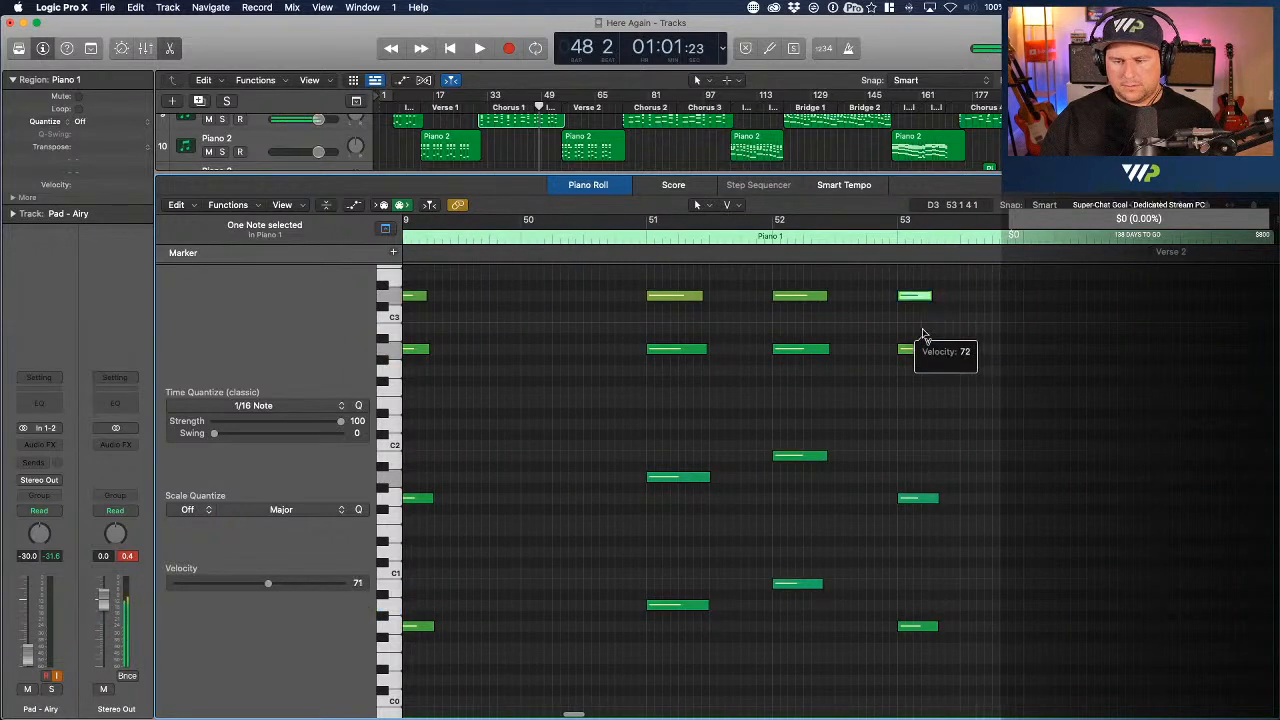
pyautogui.click(921, 350)
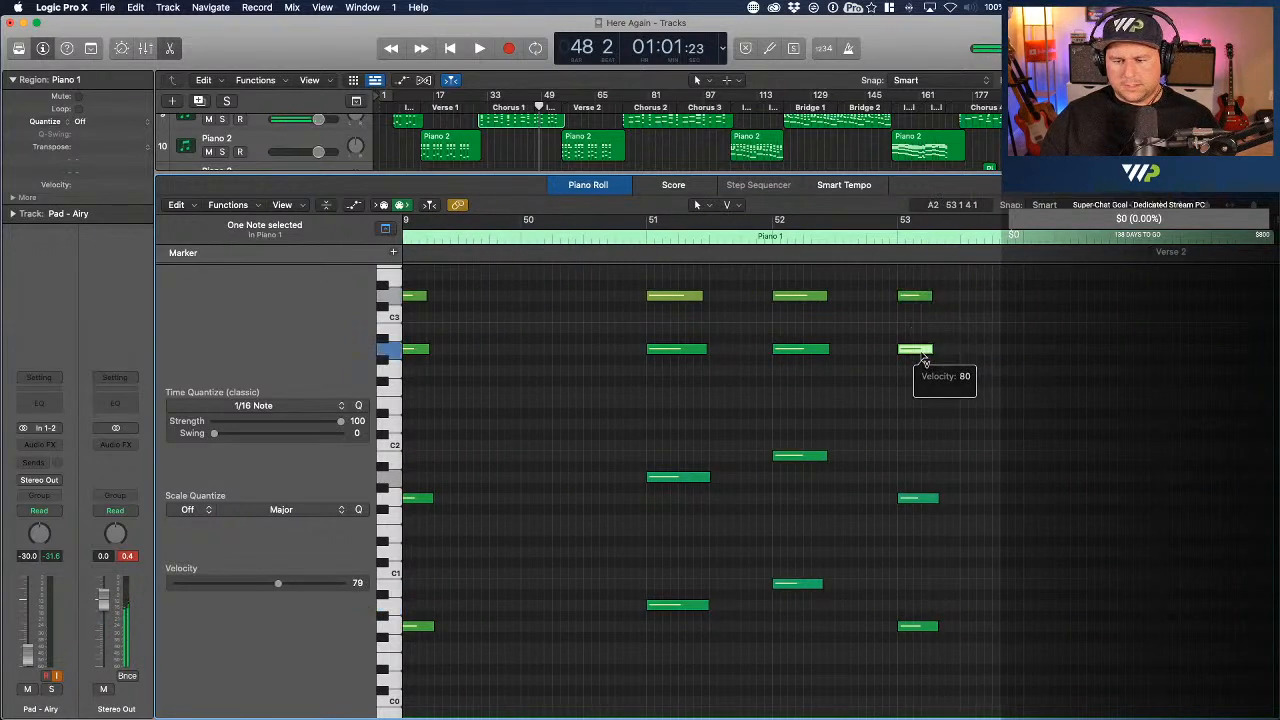
pyautogui.click(675, 297)
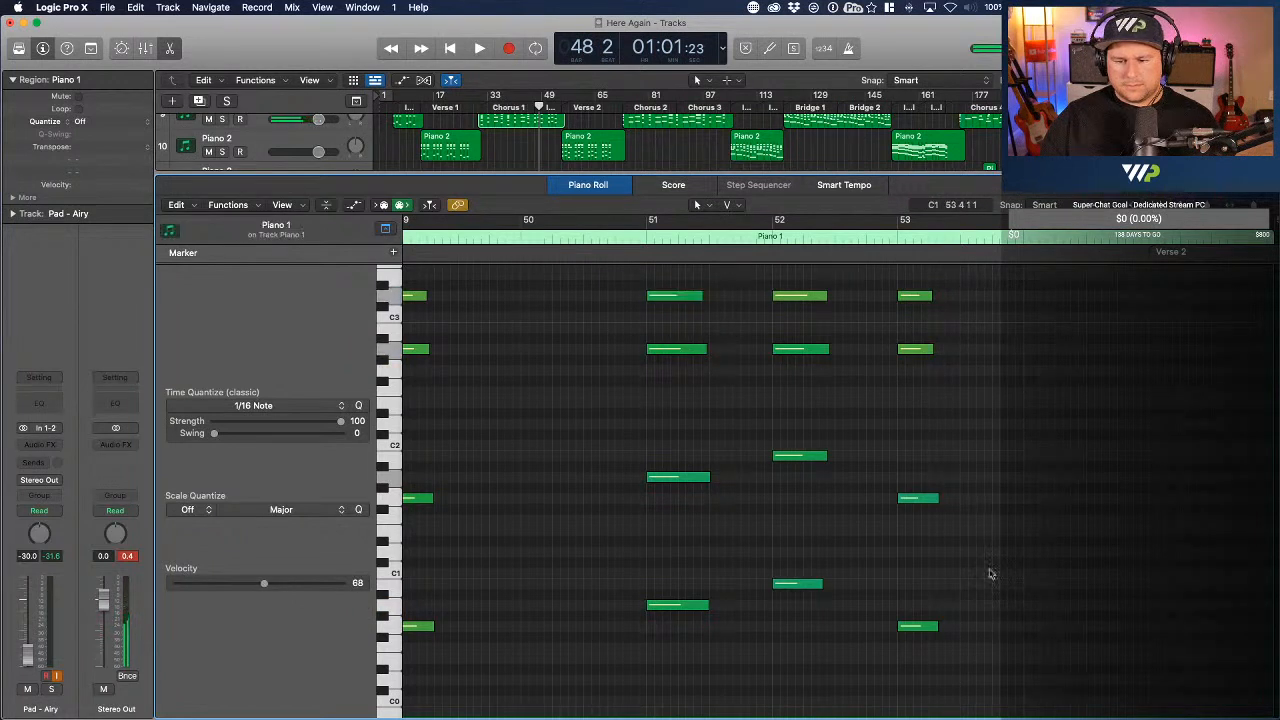
# - Lower the velocities of all Piano 1 notes together, bringing the velocity value to 41, and start playback near the end of Verse 1
pyautogui.press('super+a')
pyautogui.moveTo(818, 298); pyautogui.dragTo(821, 324)
pyautogui.doubleClick(465, 108)
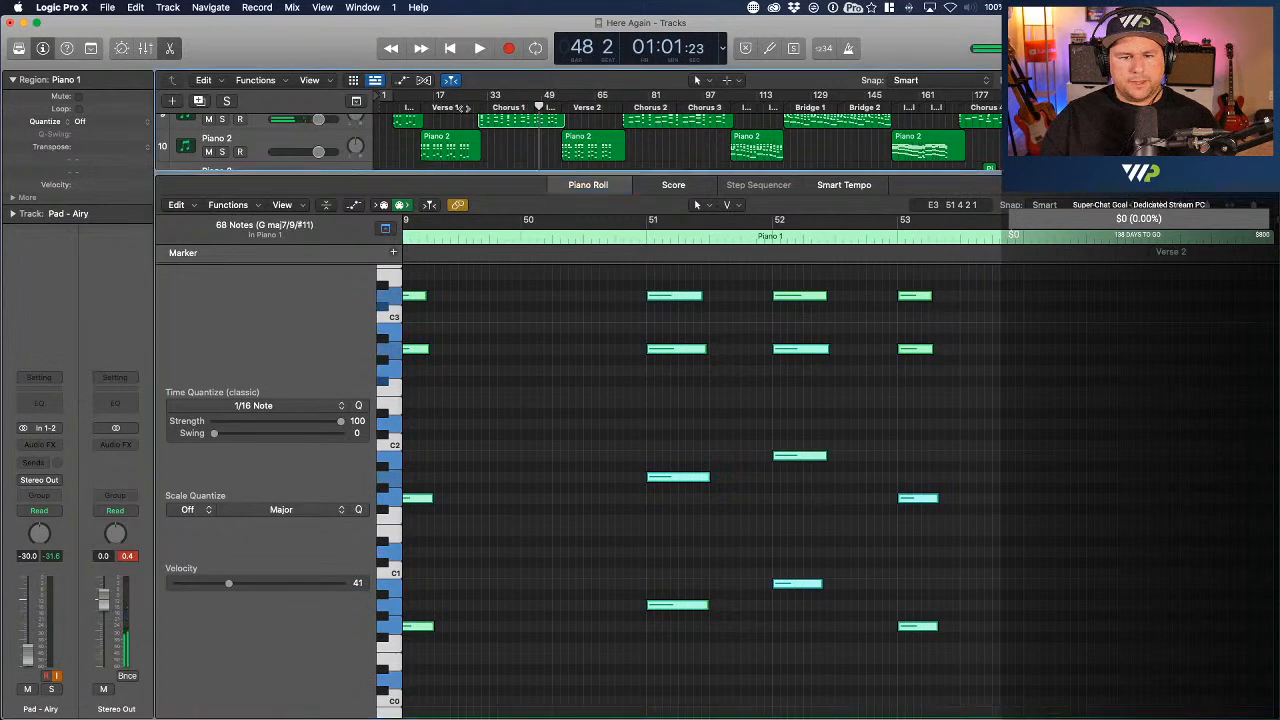
pyautogui.click(883, 459)
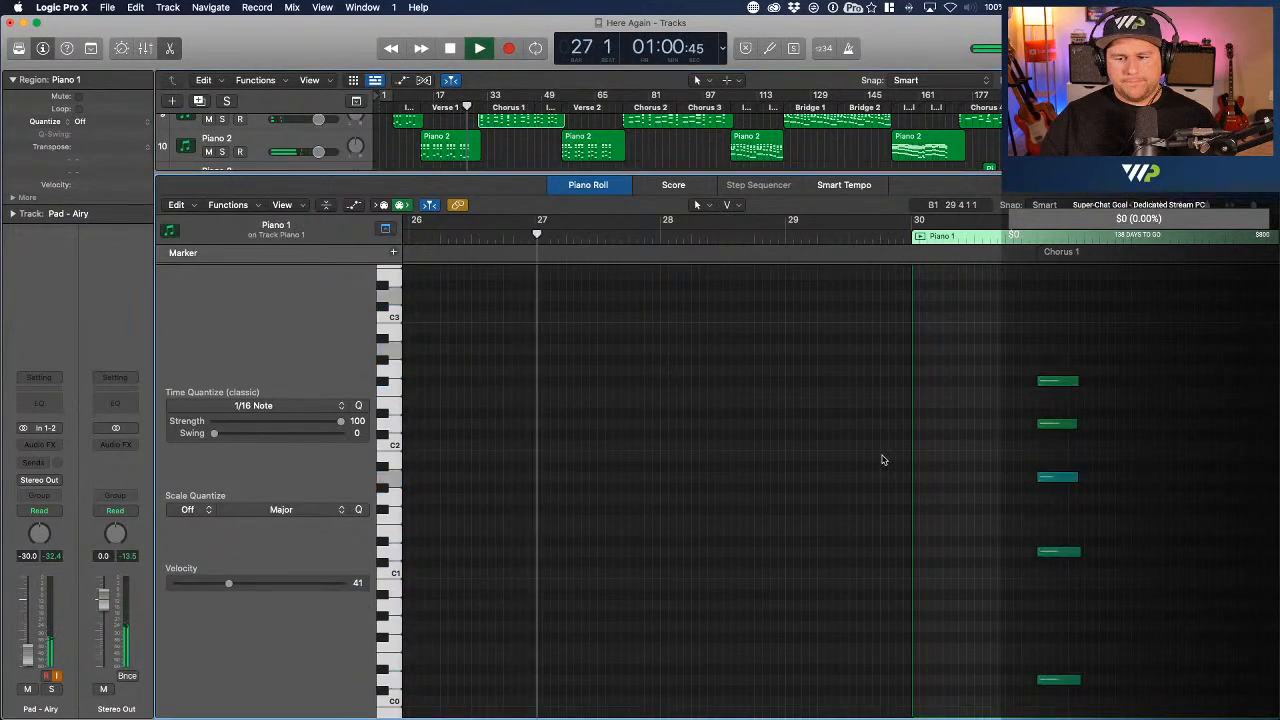
# - Raise the velocities of the A1 note at bar 31 to 54, the A1 note at bar 41, and the low D notes at bar 39, the D0 to 67
pyautogui.hscroll(10, 883, 459)
pyautogui.moveTo(471, 475); pyautogui.dragTo(470, 462)
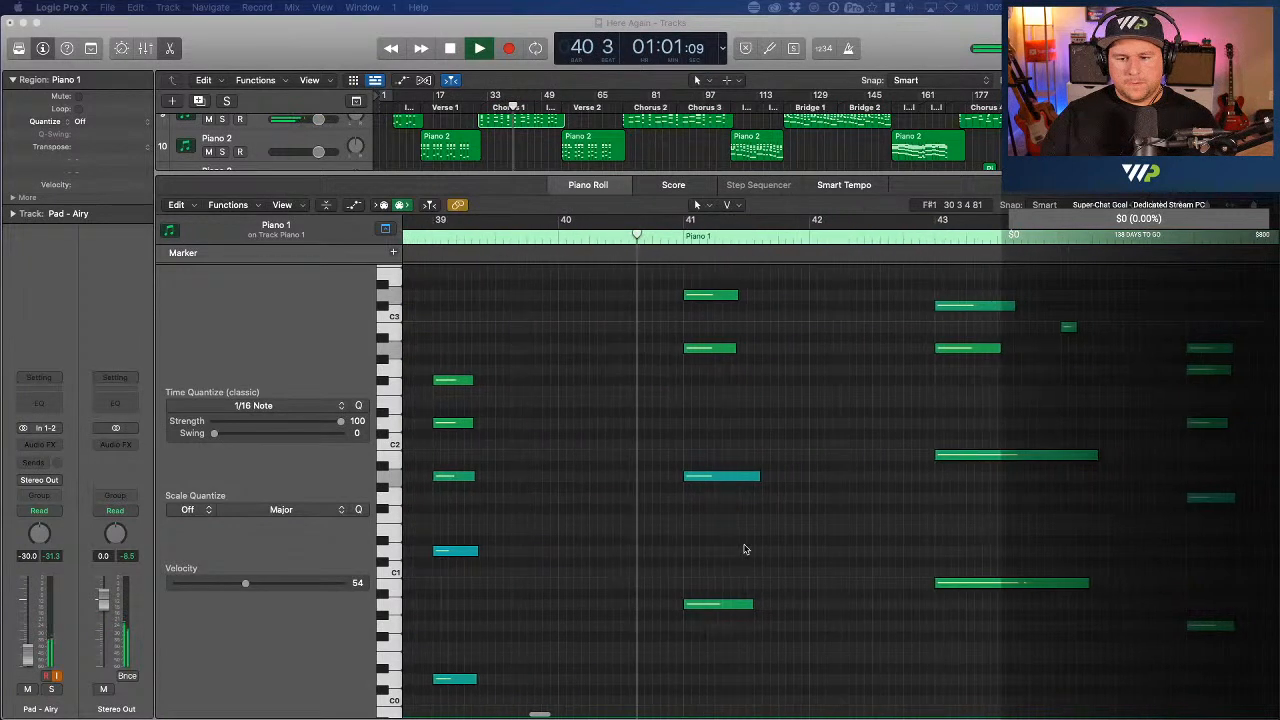
pyautogui.moveTo(706, 476)
pyautogui.mouseDown()
pyautogui.moveTo(708, 457)
pyautogui.moveTo(704, 480)
pyautogui.mouseUp()
pyautogui.press('space')
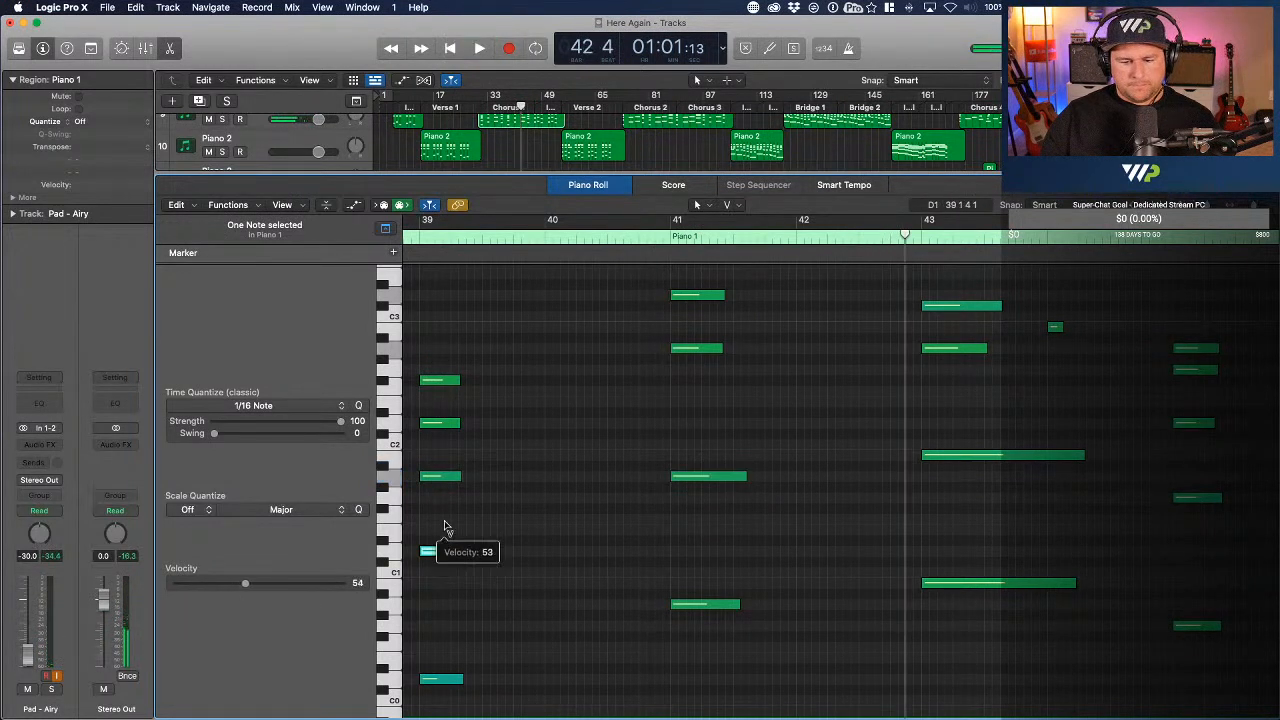
pyautogui.moveTo(444, 684); pyautogui.dragTo(443, 655)
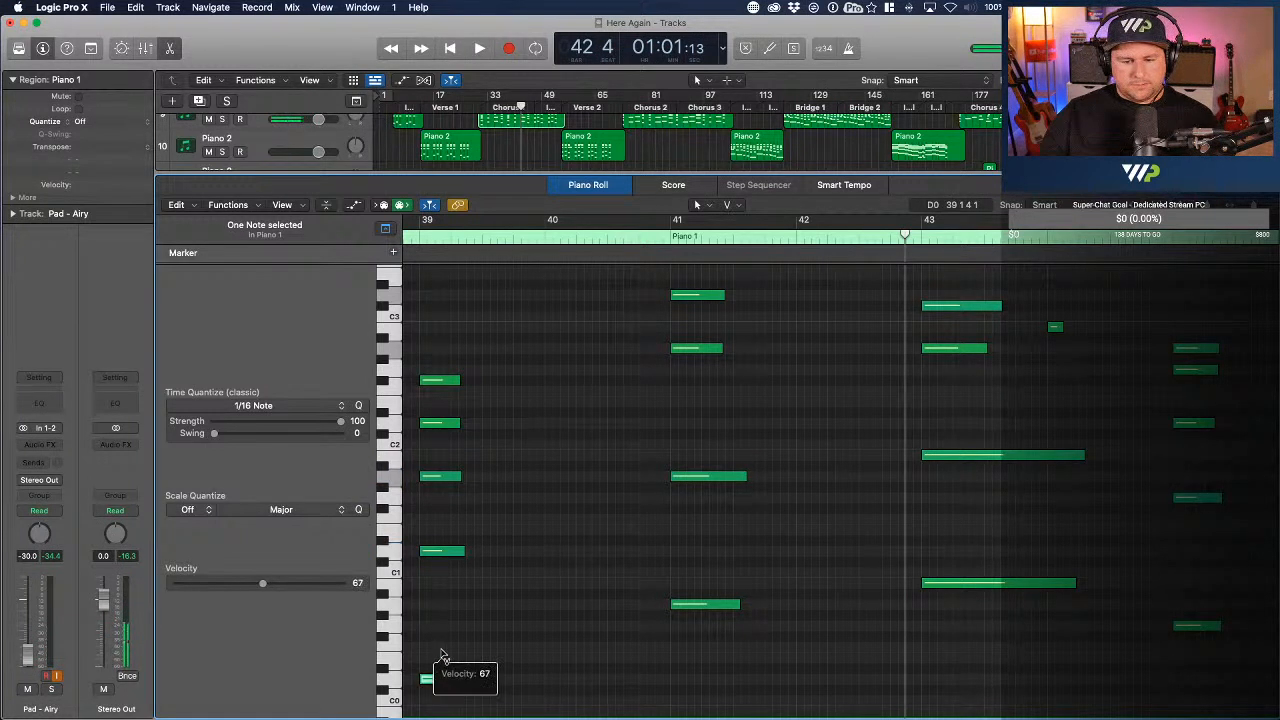
# - Play Chorus 1 back from just before bar 39 into the Interlude and stop after bar 49
pyautogui.hscroll(-3, 473, 468)
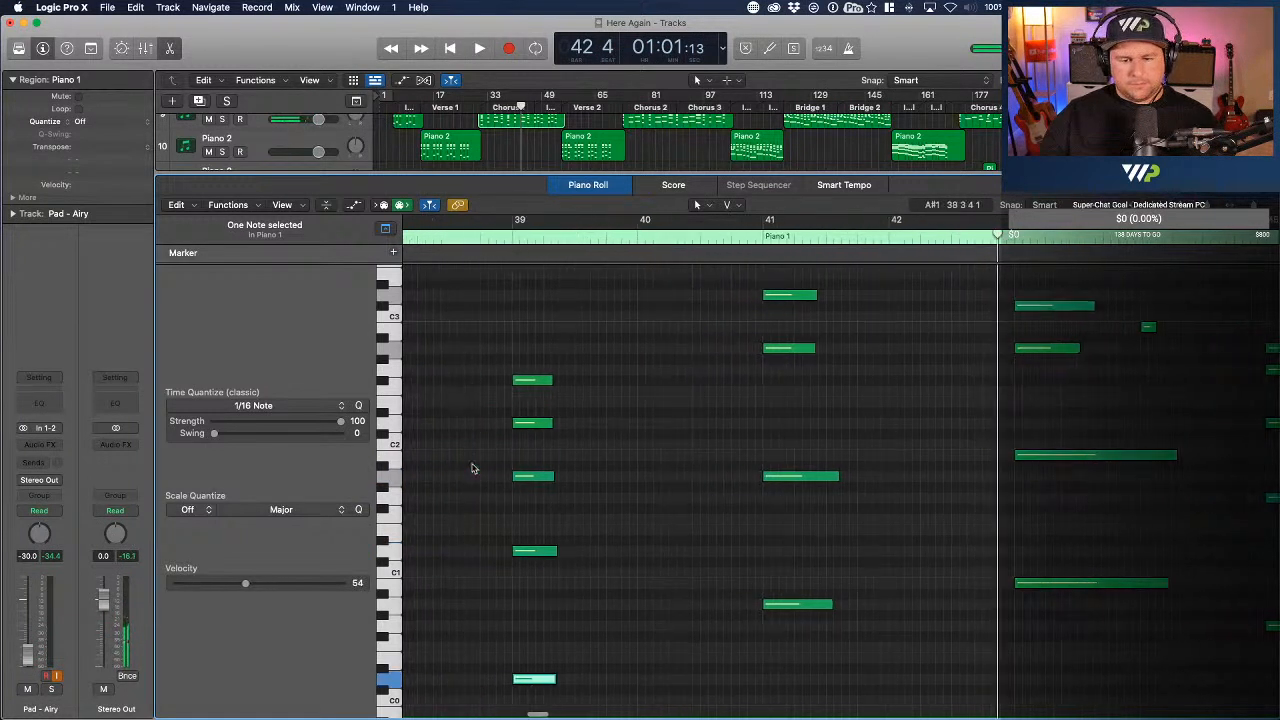
pyautogui.click(490, 237)
pyautogui.press('space')
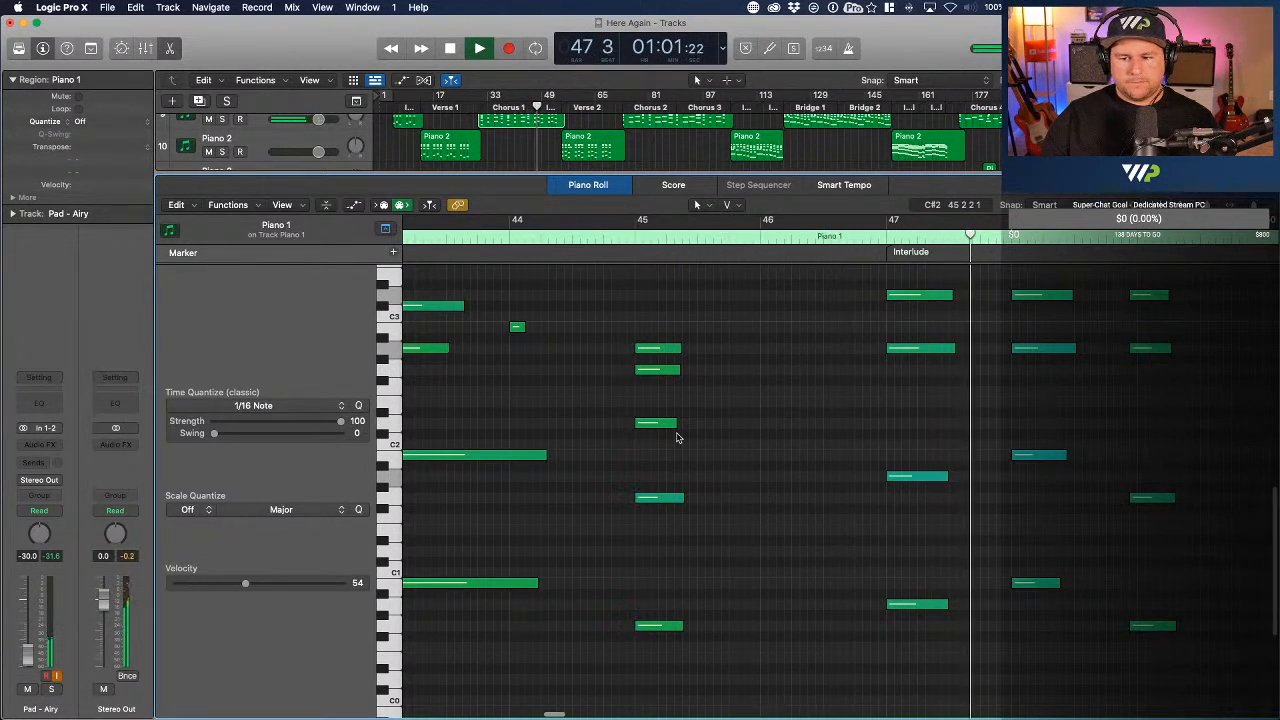
pyautogui.hscroll(2, 710, 522)
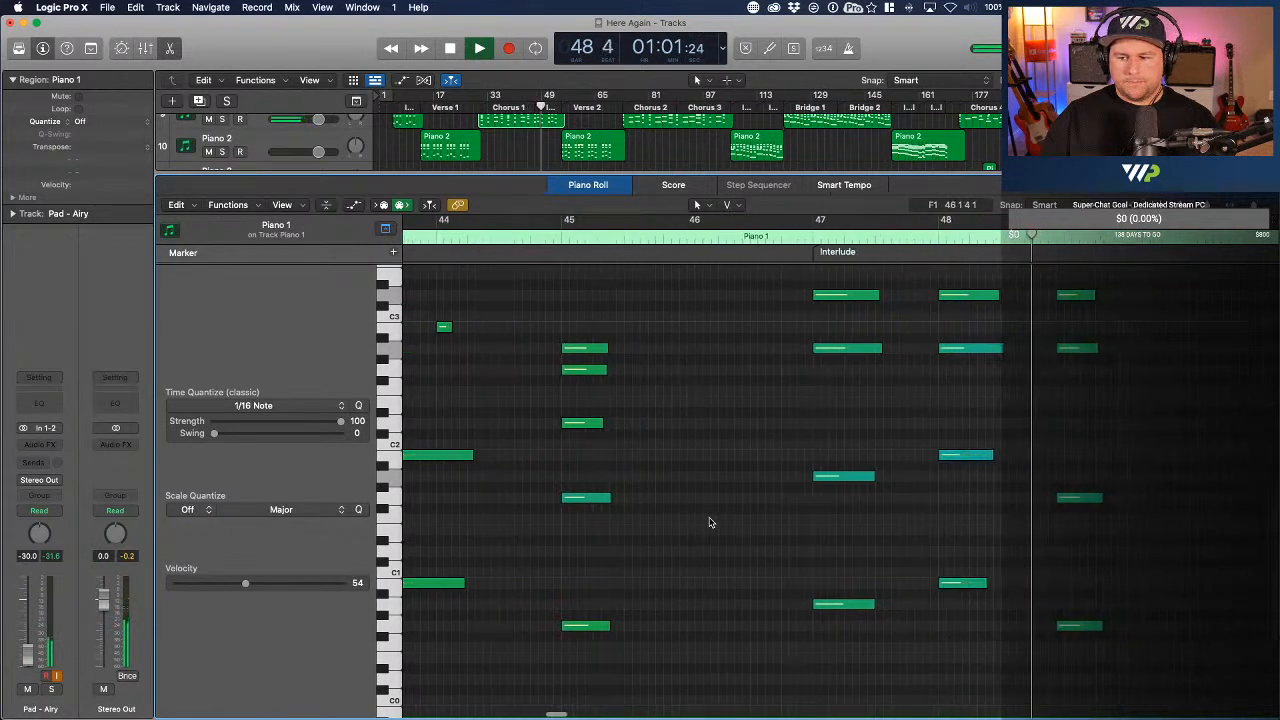
pyautogui.hscroll(5, 710, 522)
pyautogui.press('space')
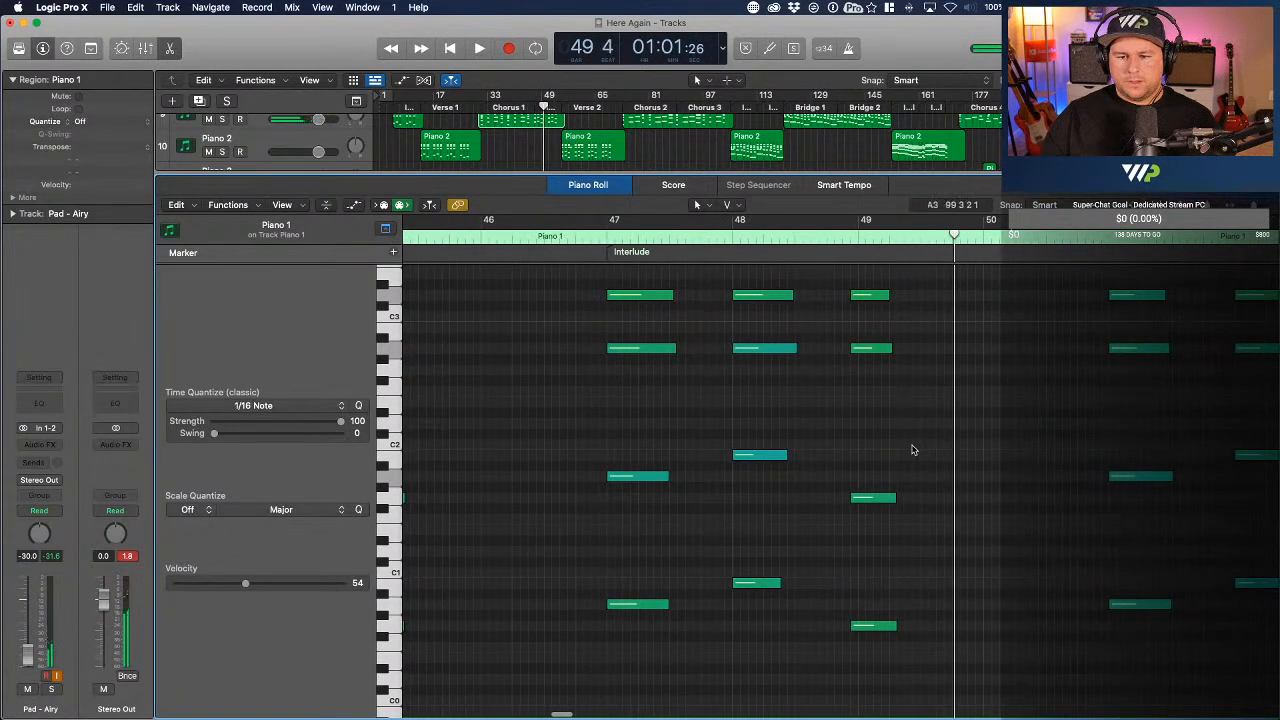
# - Set the velocity of the five-note chord at bar 49 to 58 and start playback just before the Interlude
pyautogui.hscroll(3, 912, 450)
pyautogui.moveTo(800, 663); pyautogui.dragTo(758, 454)
pyautogui.moveTo(757, 503); pyautogui.dragTo(765, 503)
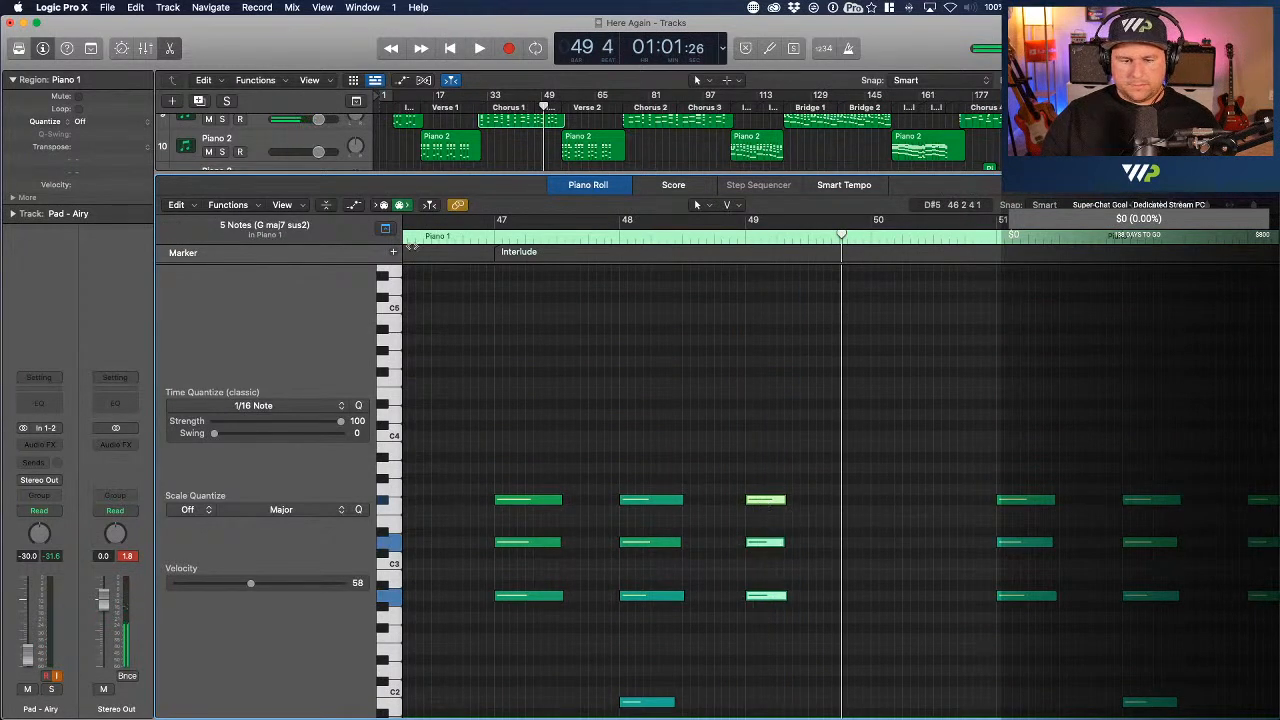
pyautogui.click(468, 240)
pyautogui.press('space')
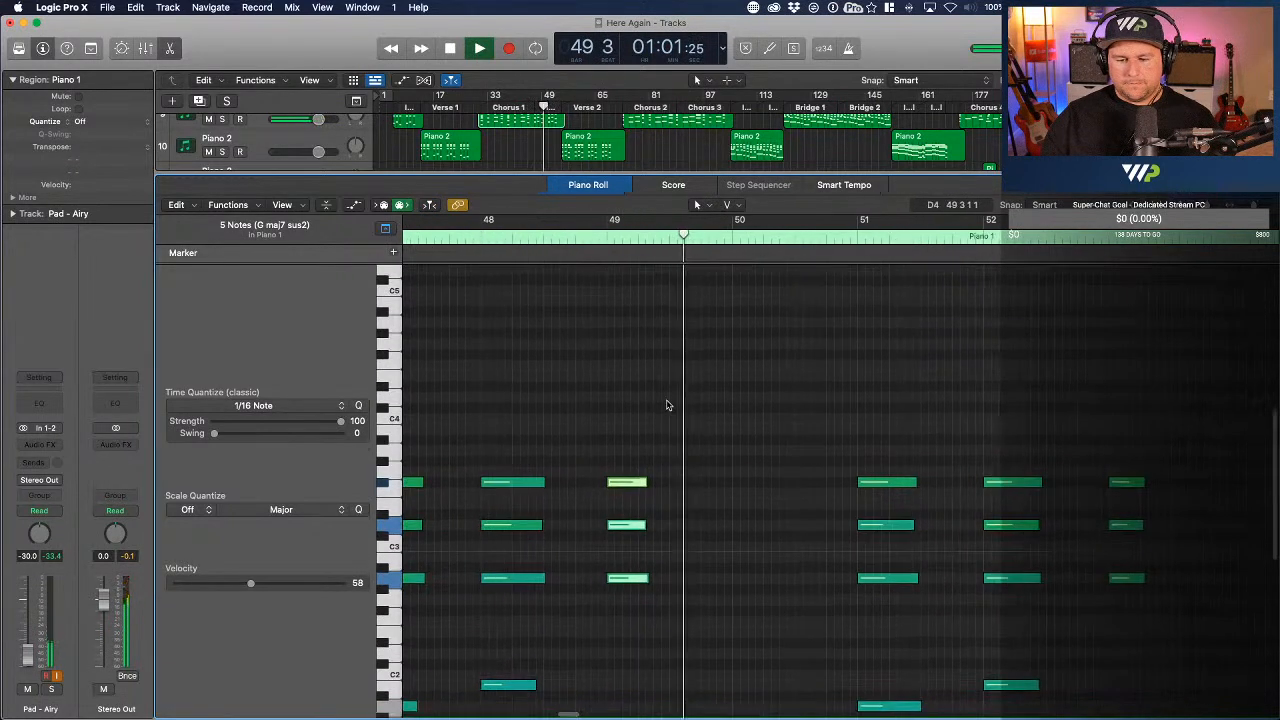
# - Check the Drums track and its channel strip plug-ins while the Interlude plays, stopping at the start of Verse 2
pyautogui.scroll(3, 321, 126)
pyautogui.scroll(5, 321, 126)
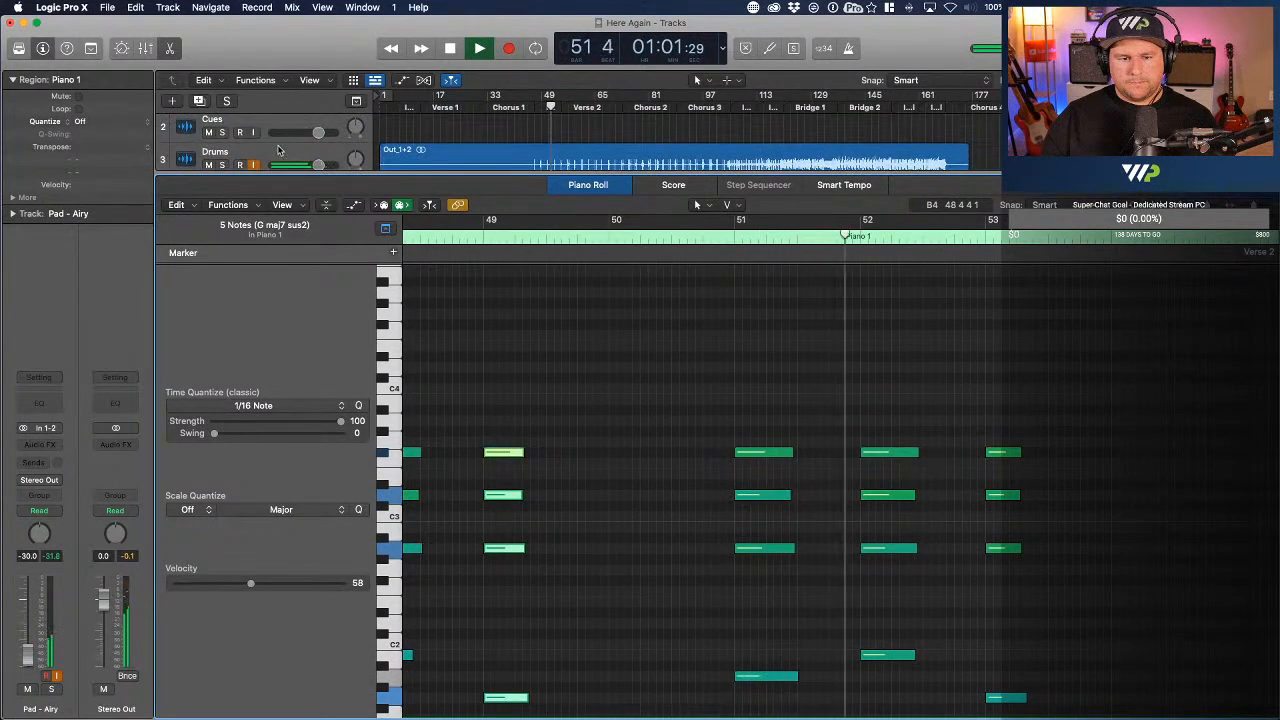
pyautogui.click(278, 146)
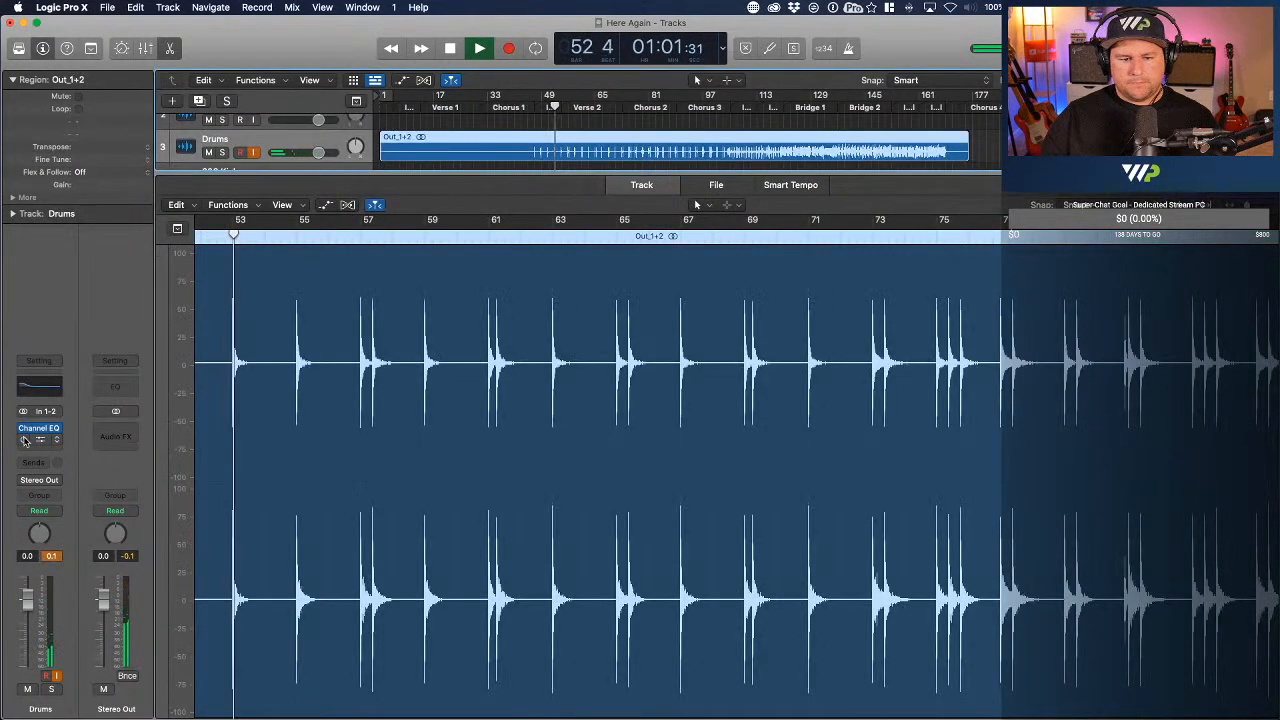
pyautogui.scroll(-5, 428, 122)
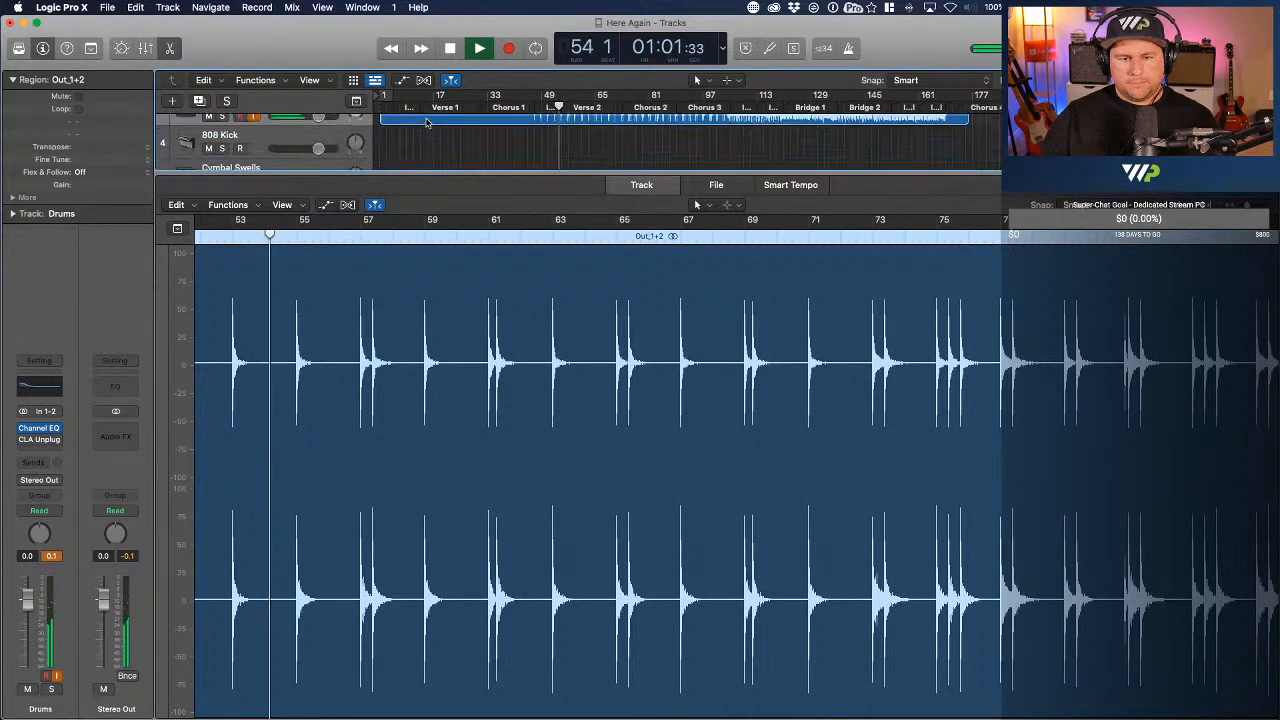
pyautogui.scroll(-2, 428, 122)
pyautogui.press('space')
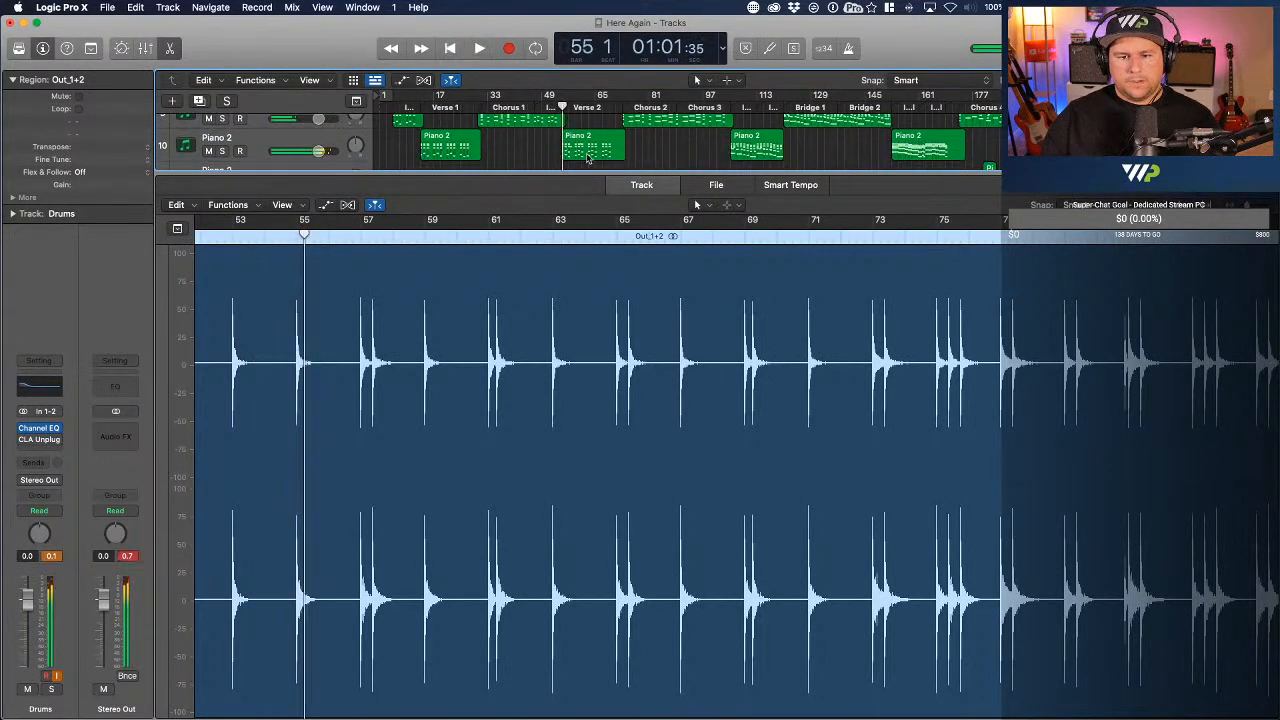
# - Open the Verse 2 Piano 2 region and quantize all its notes to 1/16 notes
pyautogui.click(588, 156)
pyautogui.hscroll(5, 622, 379)
pyautogui.click(738, 337)
pyautogui.press('super+a')
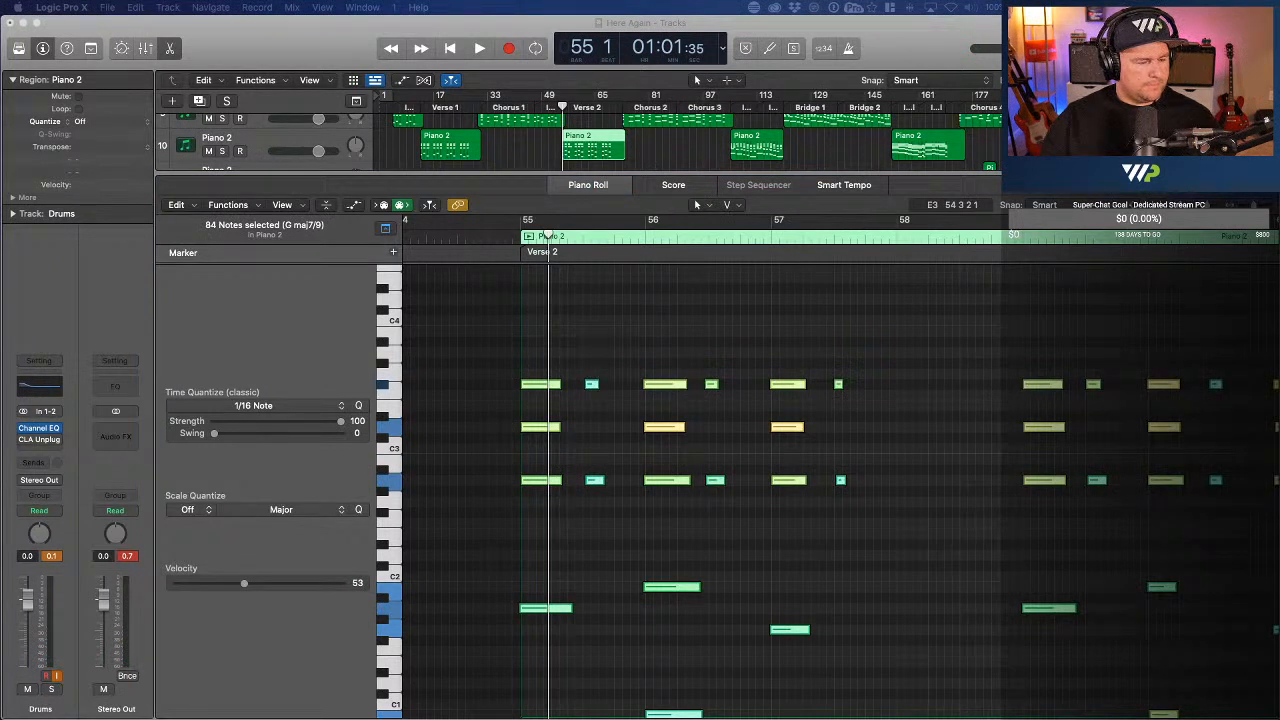
pyautogui.click(654, 320)
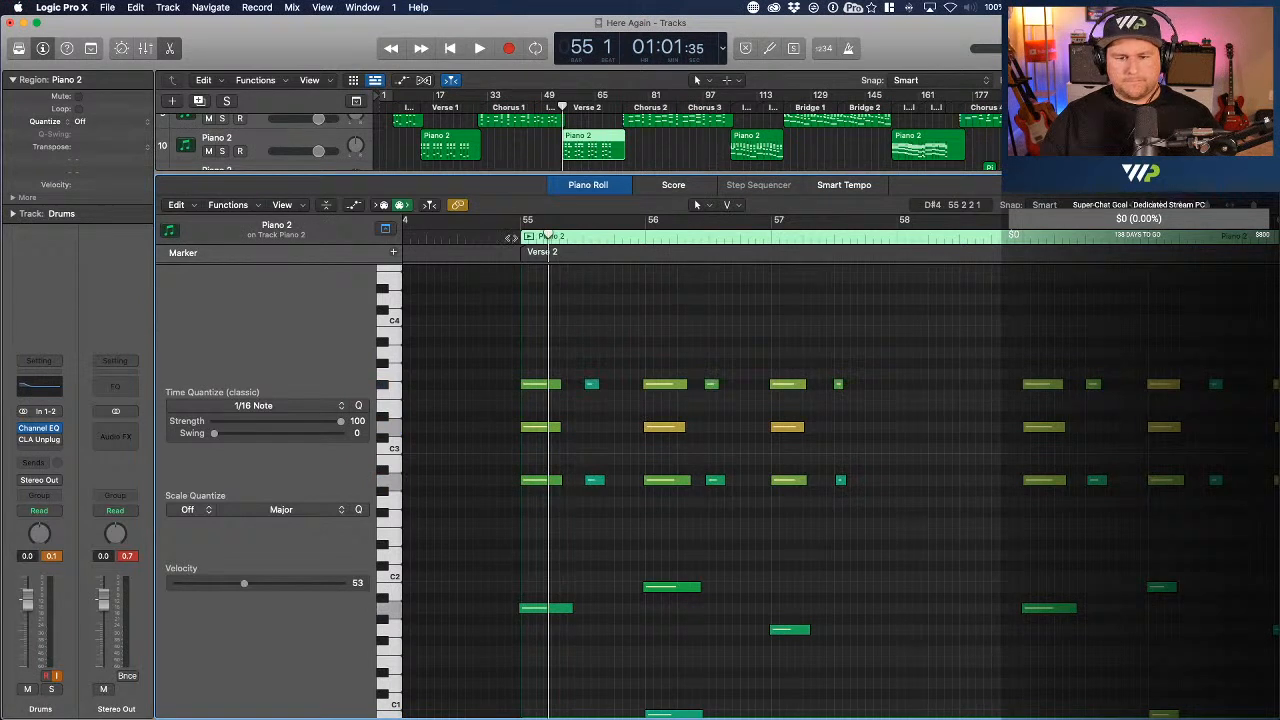
pyautogui.press('super+a')
pyautogui.click(610, 351)
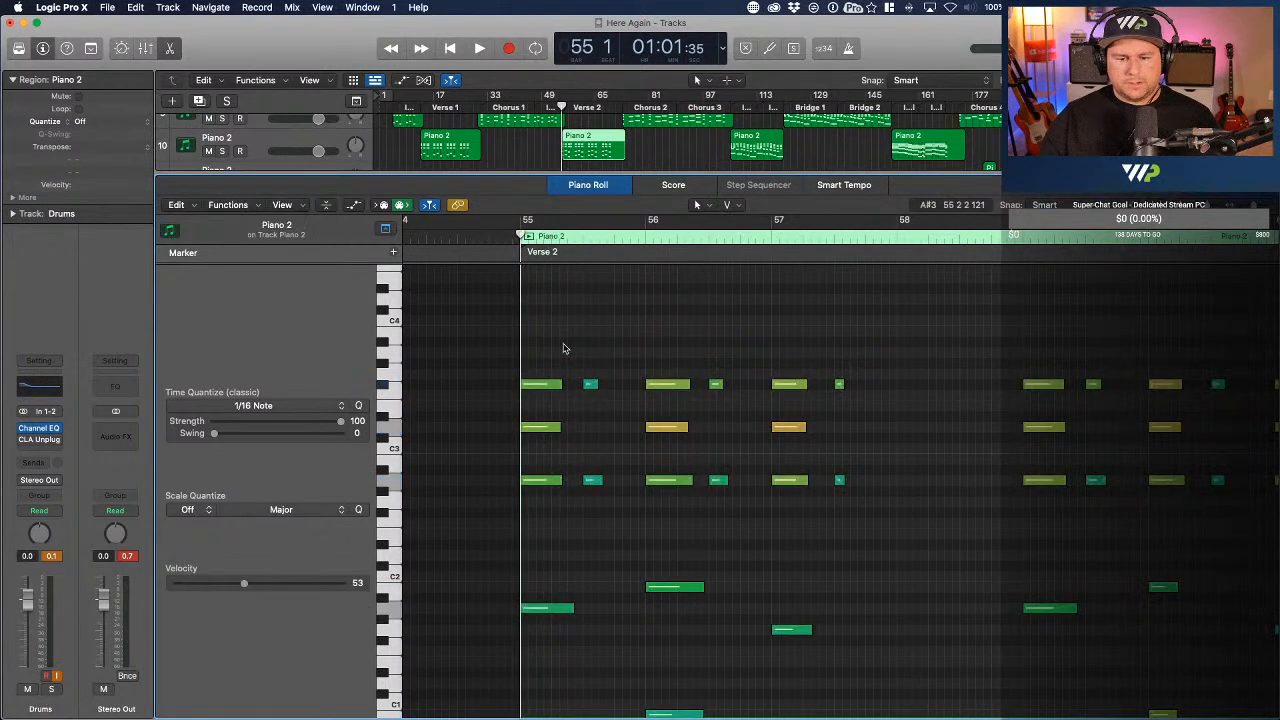
# - Lower the velocities of the D3 notes at bars 56 and 57, the latter to 83, and the F#3 and D3 notes at bar 60
pyautogui.moveTo(676, 433); pyautogui.dragTo(680, 458)
pyautogui.moveTo(790, 428); pyautogui.dragTo(797, 460)
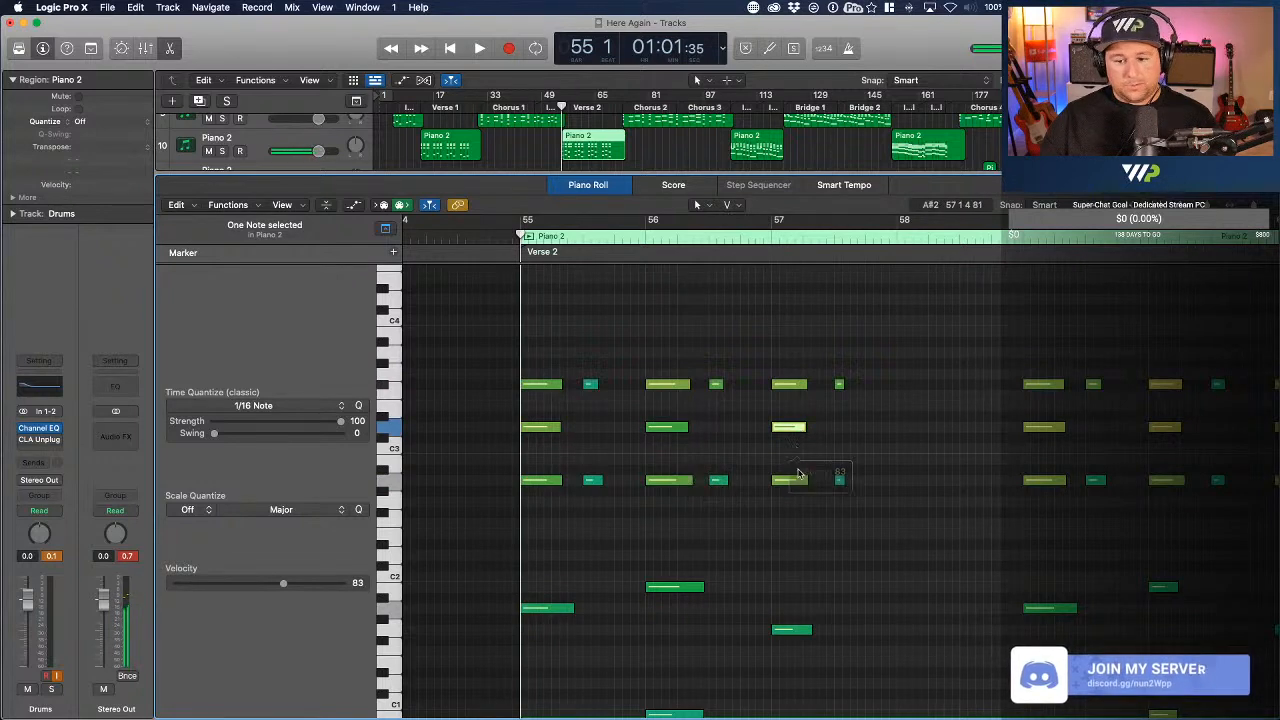
pyautogui.moveTo(1170, 366); pyautogui.dragTo(1163, 447)
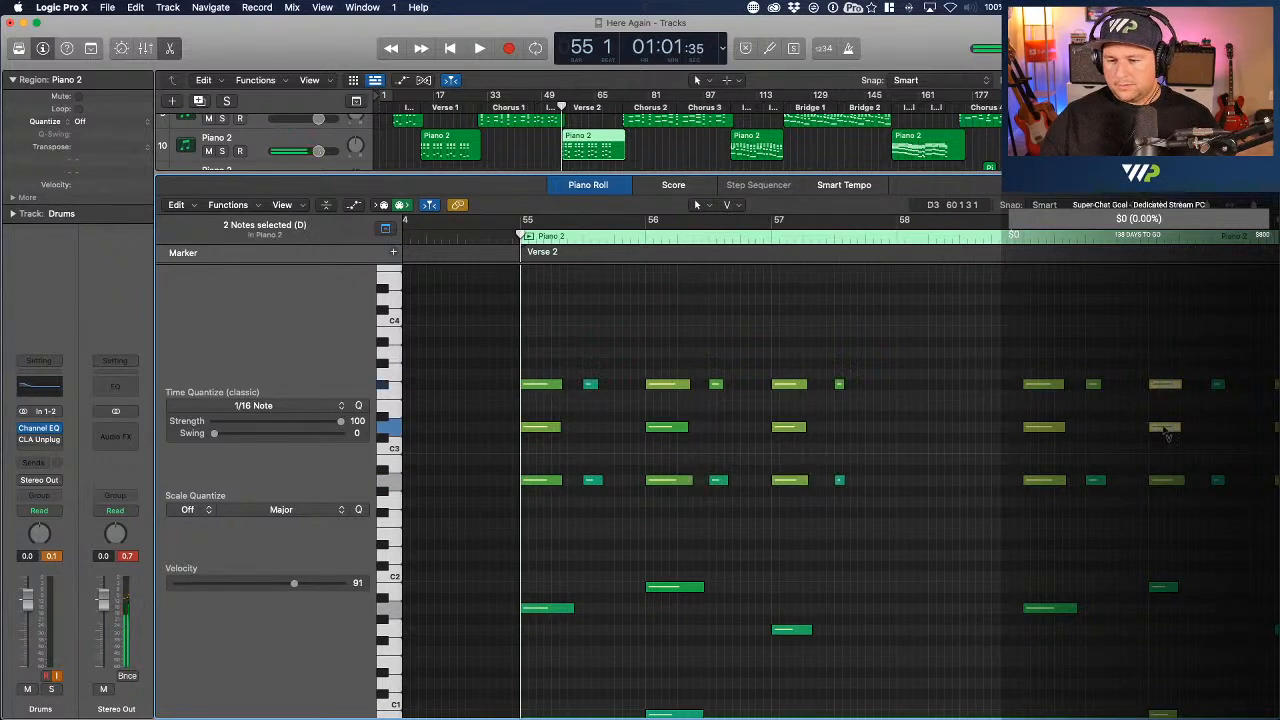
# - Lower the velocities of the upper three notes at bar 61, with the D3 at 77, and play Verse 2 from bar 55
pyautogui.hscroll(5, 1163, 449)
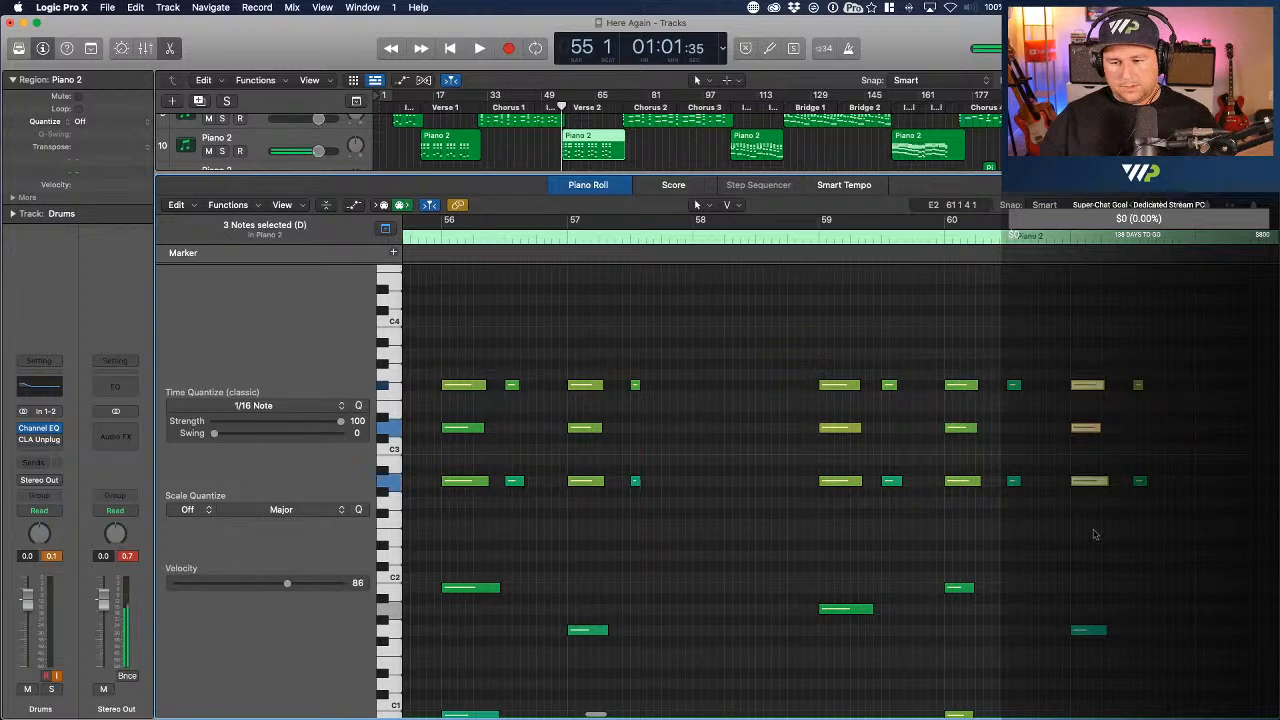
pyautogui.click(1118, 454)
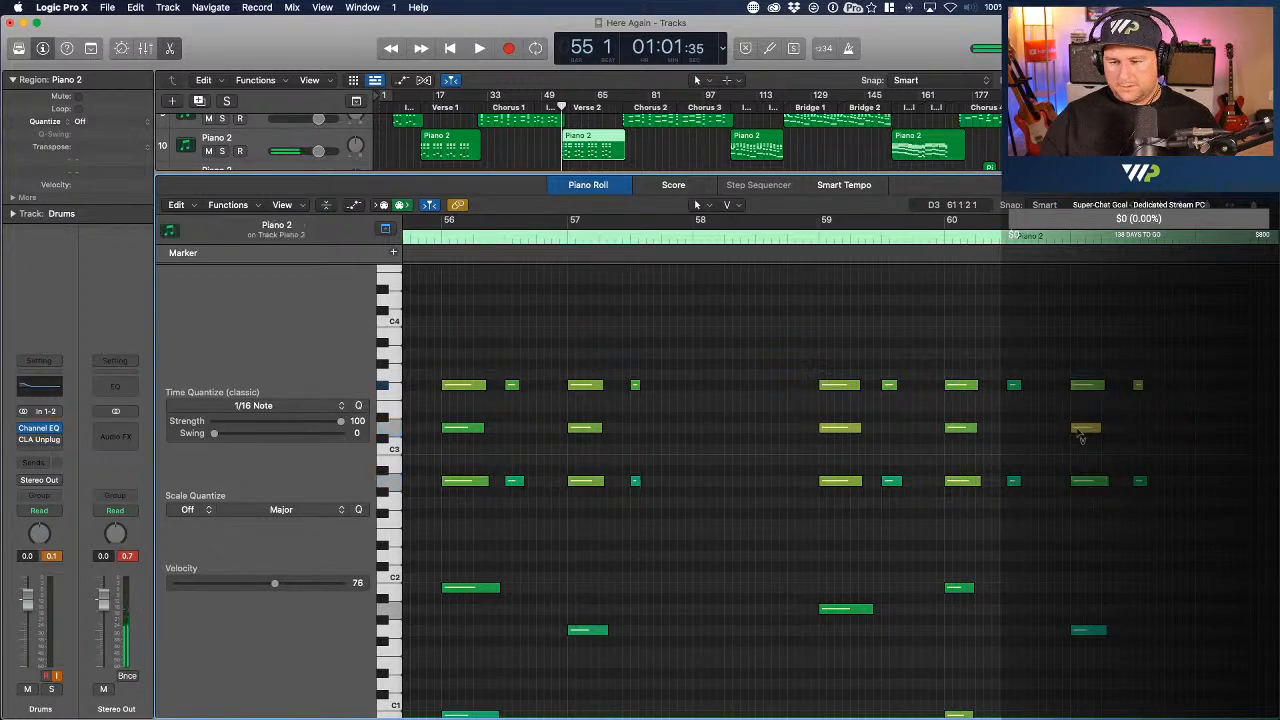
pyautogui.hscroll(-5, 1078, 455)
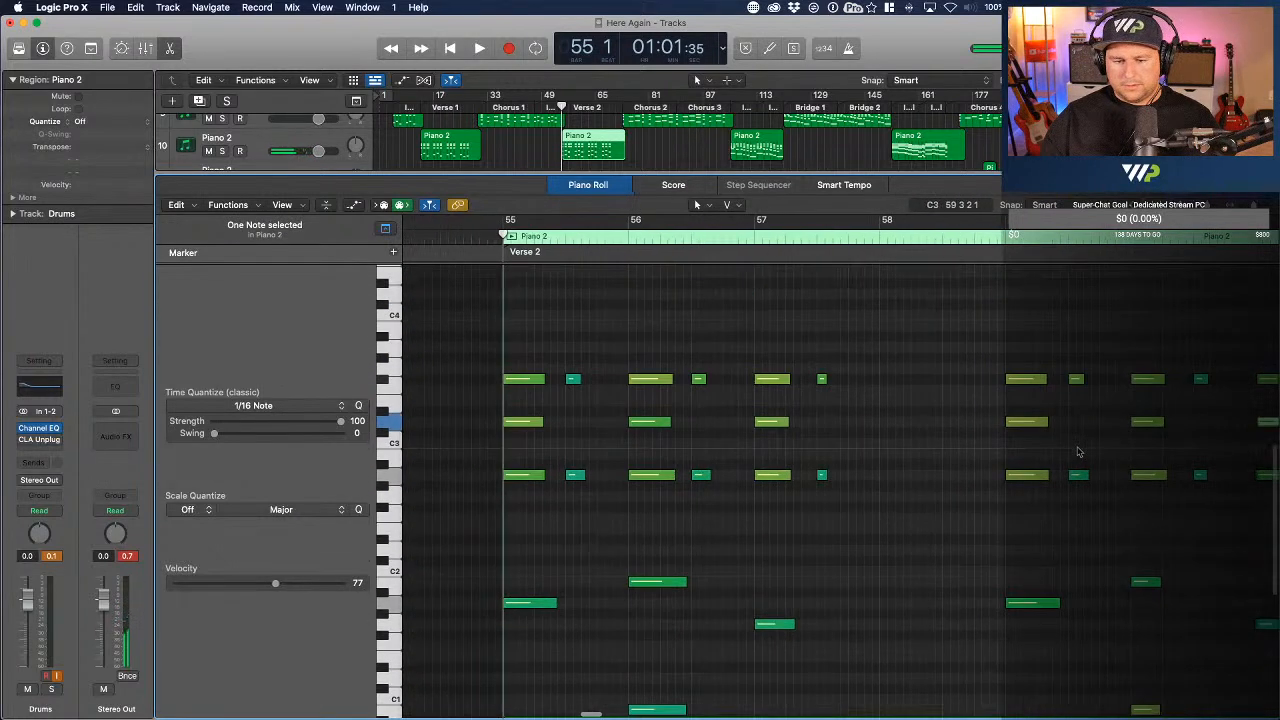
pyautogui.press('space')
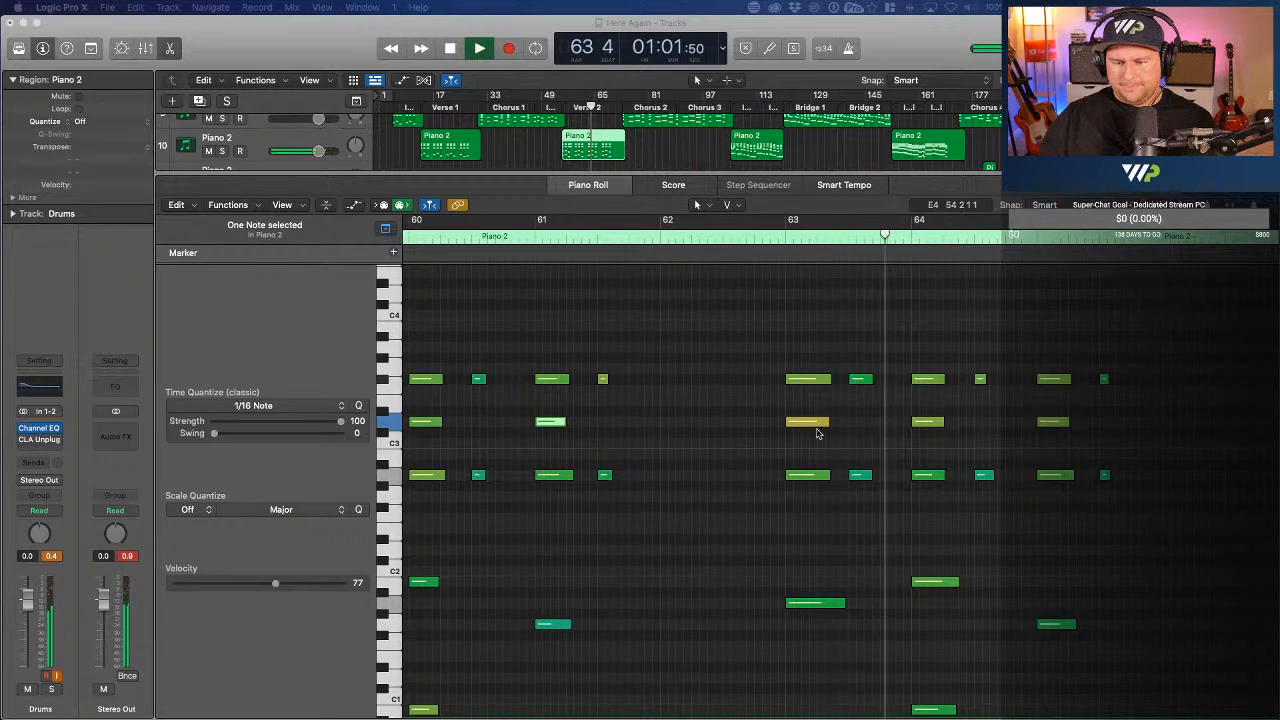
# - Lower the velocities of the D3 note at bar 63 to 81 and the F#3 and D3 pairs at bars 67 to 69, the last to 76
pyautogui.moveTo(807, 421); pyautogui.dragTo(771, 444)
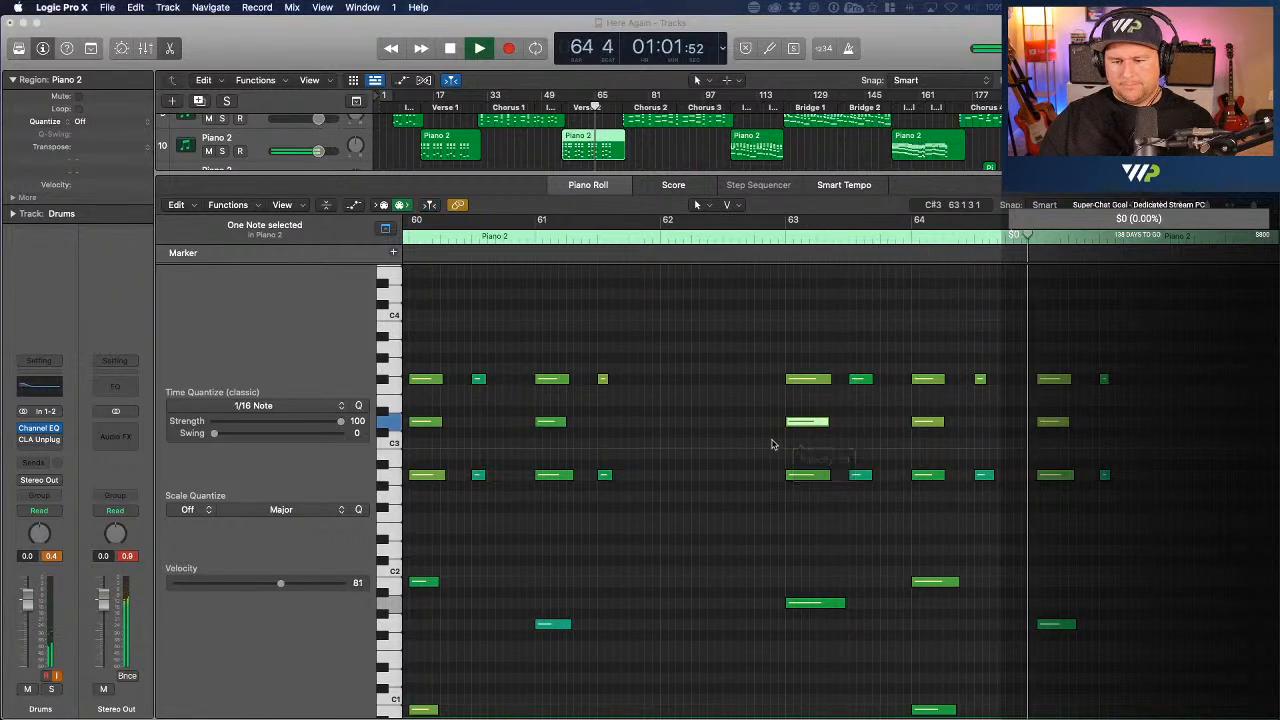
pyautogui.click(772, 445)
pyautogui.hscroll(10, 771, 445)
pyautogui.hscroll(-1, 620, 450)
pyautogui.moveTo(514, 334); pyautogui.dragTo(529, 420)
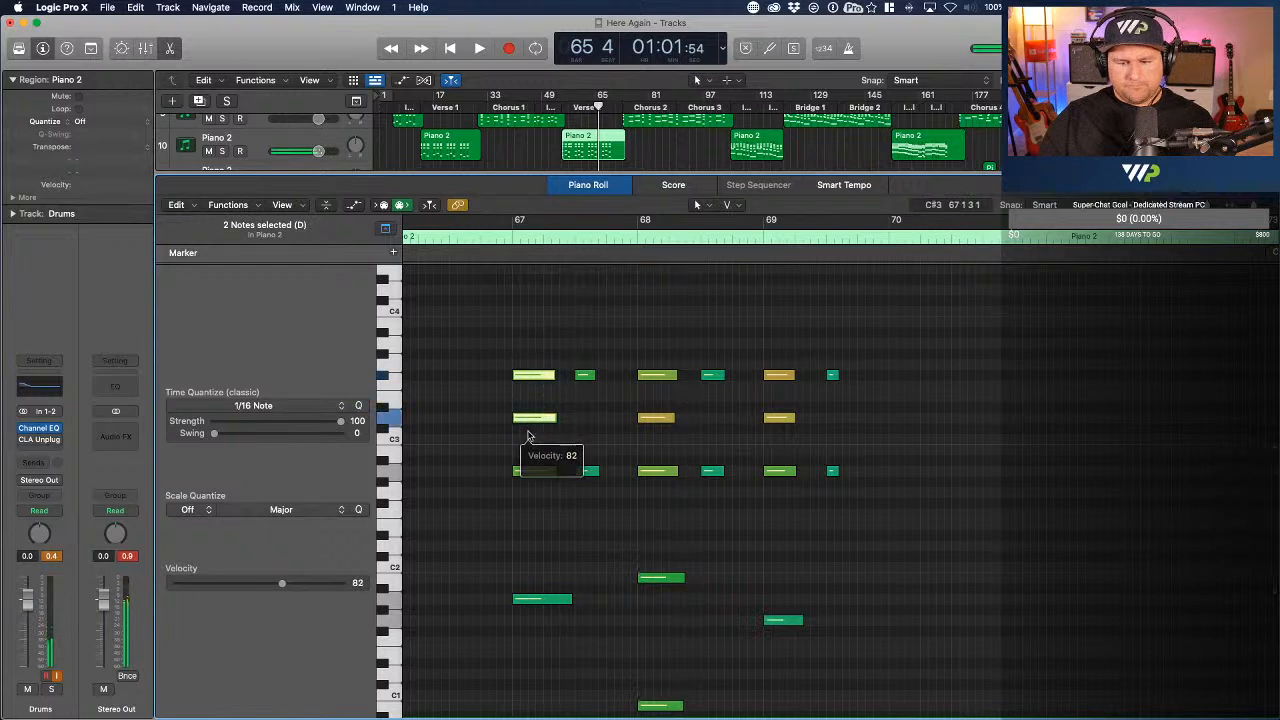
pyautogui.moveTo(660, 413); pyautogui.dragTo(662, 435)
pyautogui.moveTo(789, 424); pyautogui.dragTo(789, 427)
pyautogui.scroll(-1, 671, 621)
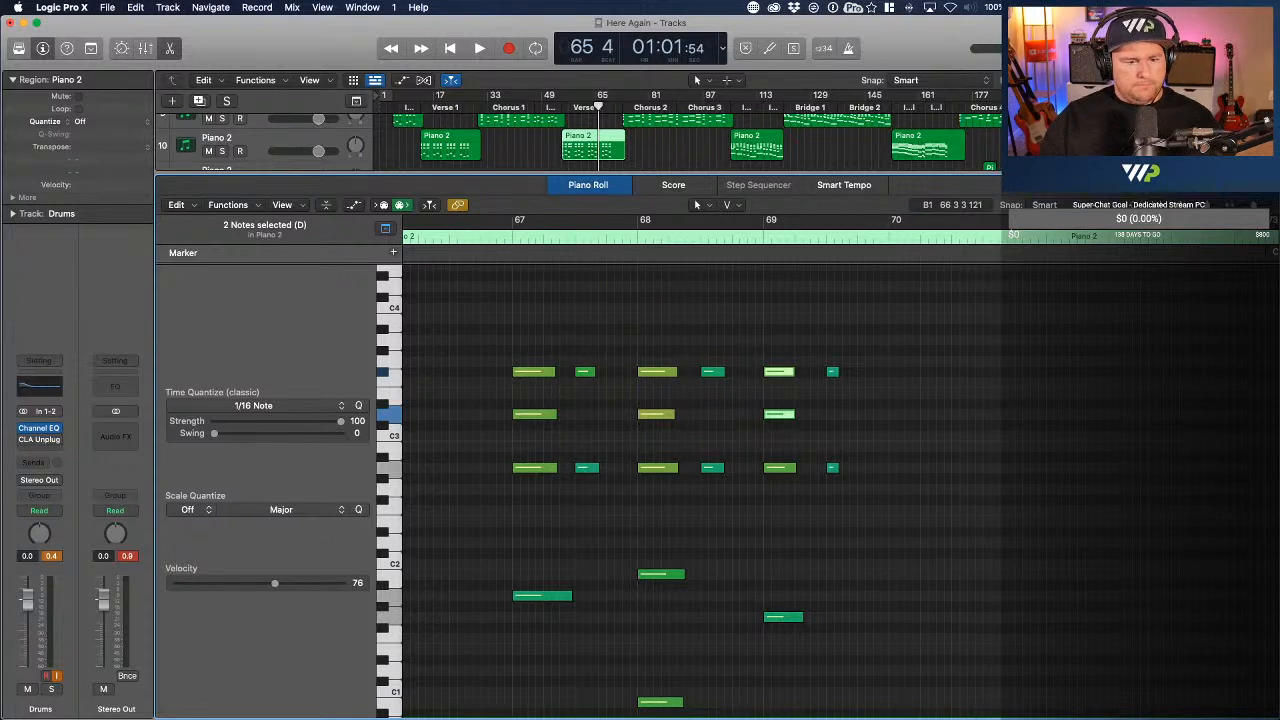
# - Play back the end of Verse 2 from bar 65 and clear the note selection
pyautogui.scroll(-5, 1016, 349)
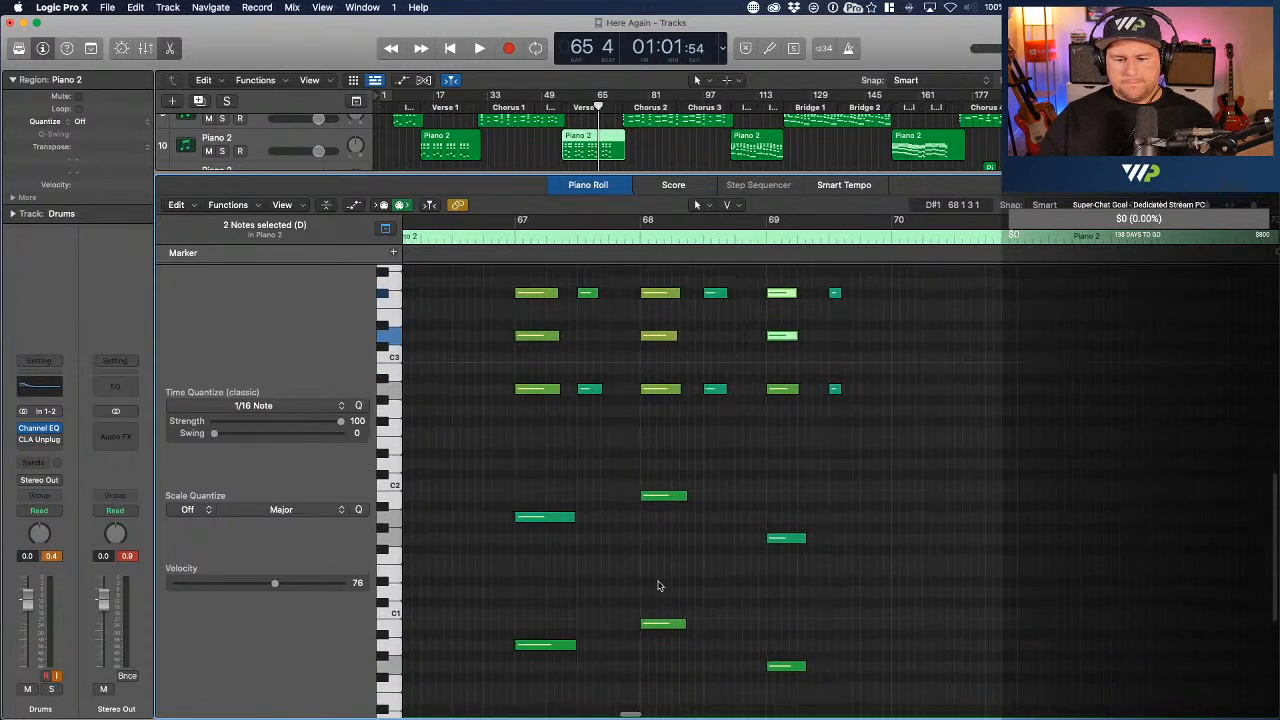
pyautogui.scroll(3, 605, 350)
pyautogui.press('space')
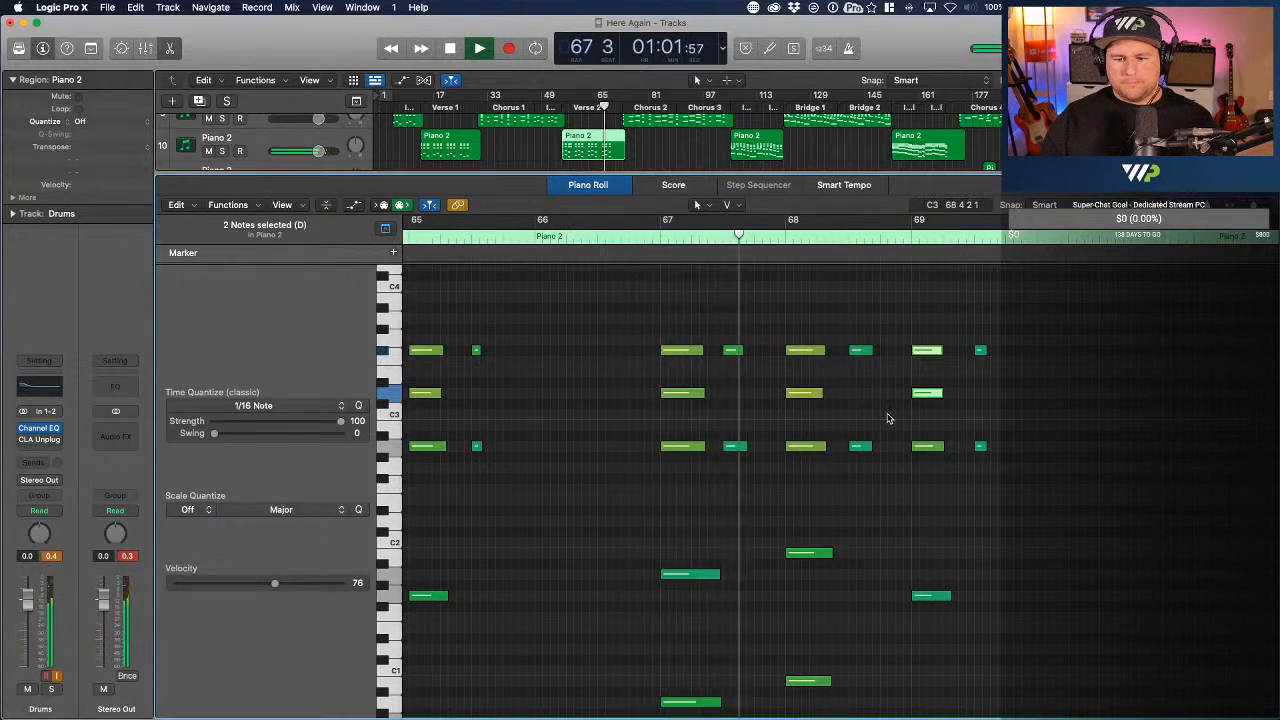
pyautogui.click(1140, 429)
pyautogui.hscroll(8, 1140, 429)
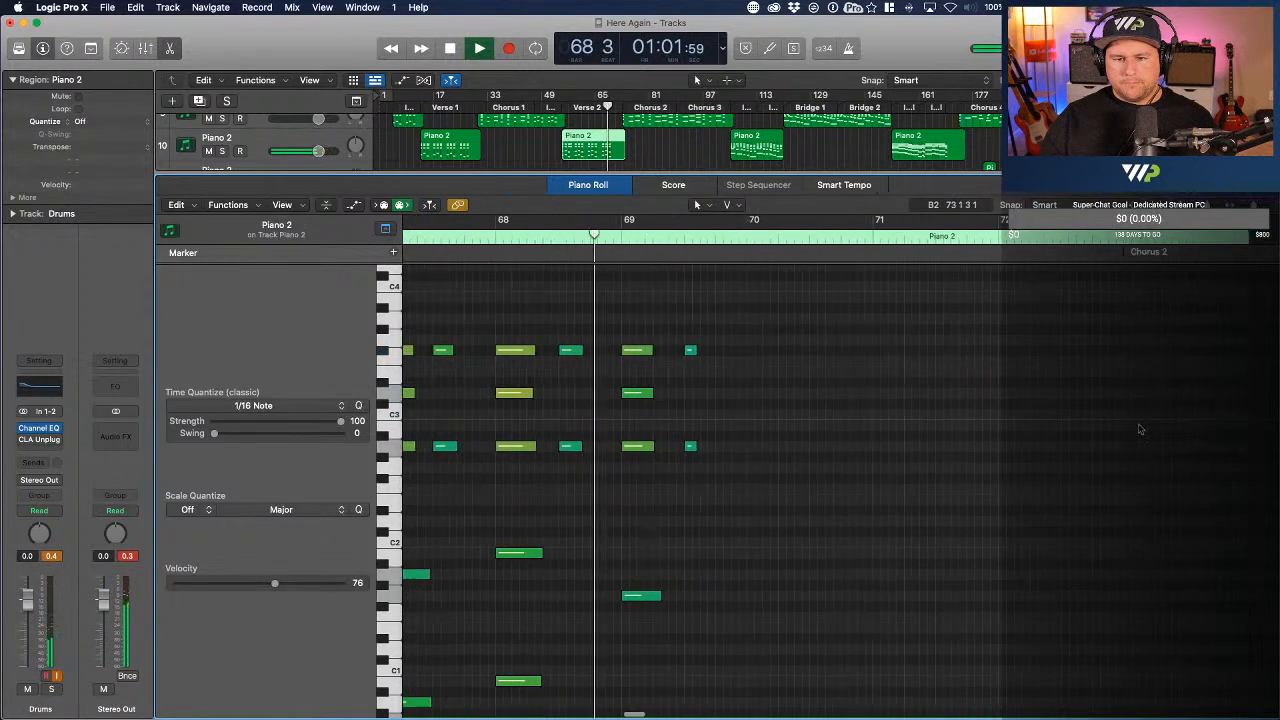
pyautogui.scroll(3, 1140, 429)
# - Open the Chorus 2 Piano 1 region, quantize all its notes to 1/16 notes, and listen through to bar 75
pyautogui.click(636, 124)
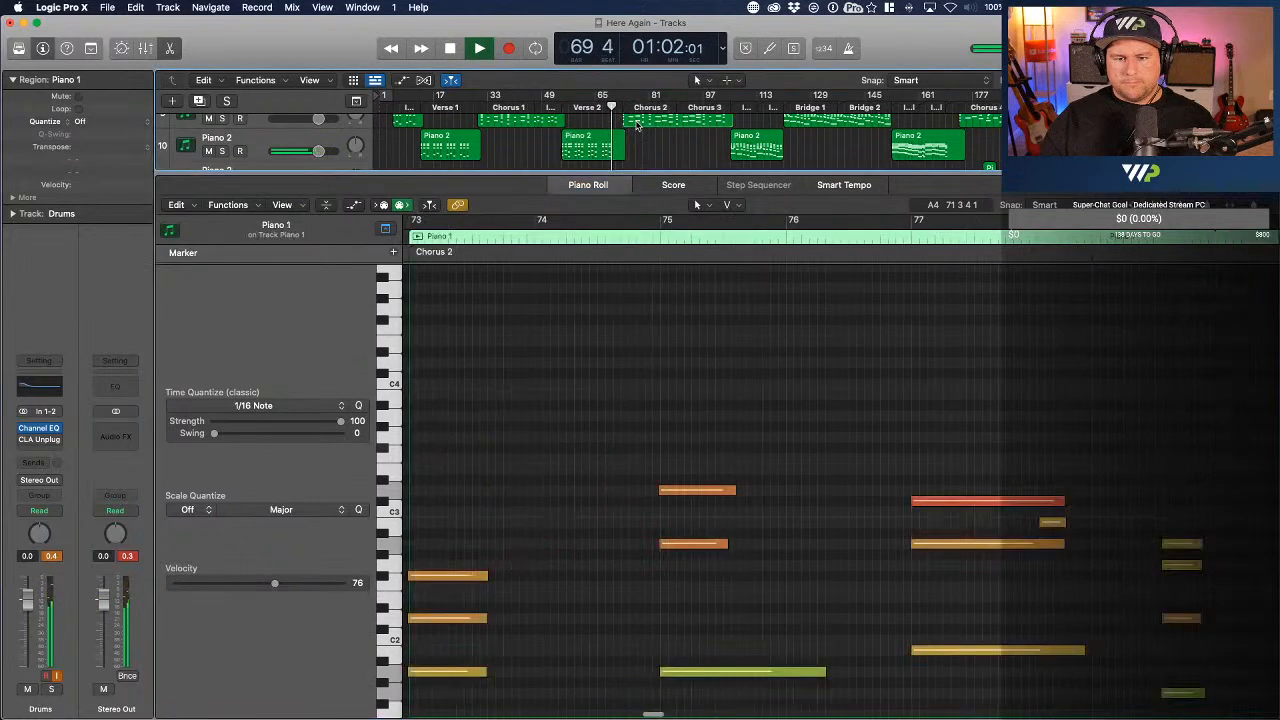
pyautogui.press('super+a')
pyautogui.scroll(-2, 737, 372)
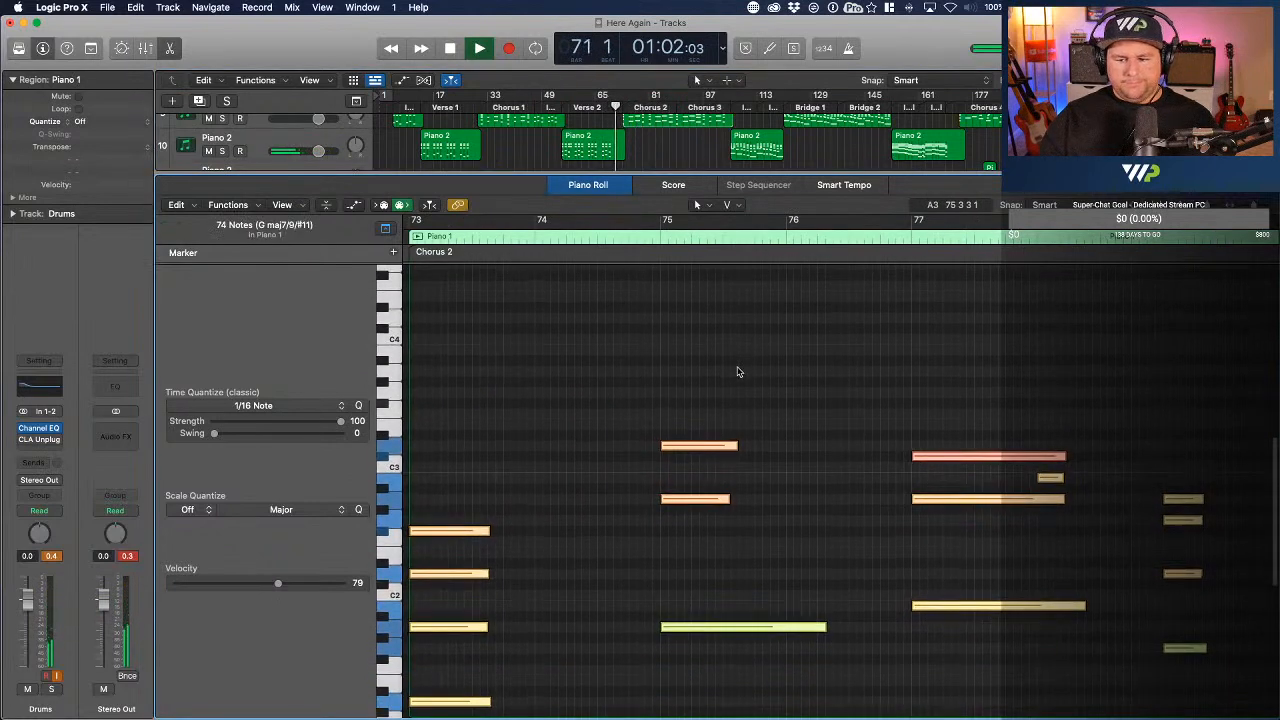
pyautogui.hscroll(-2, 587, 373)
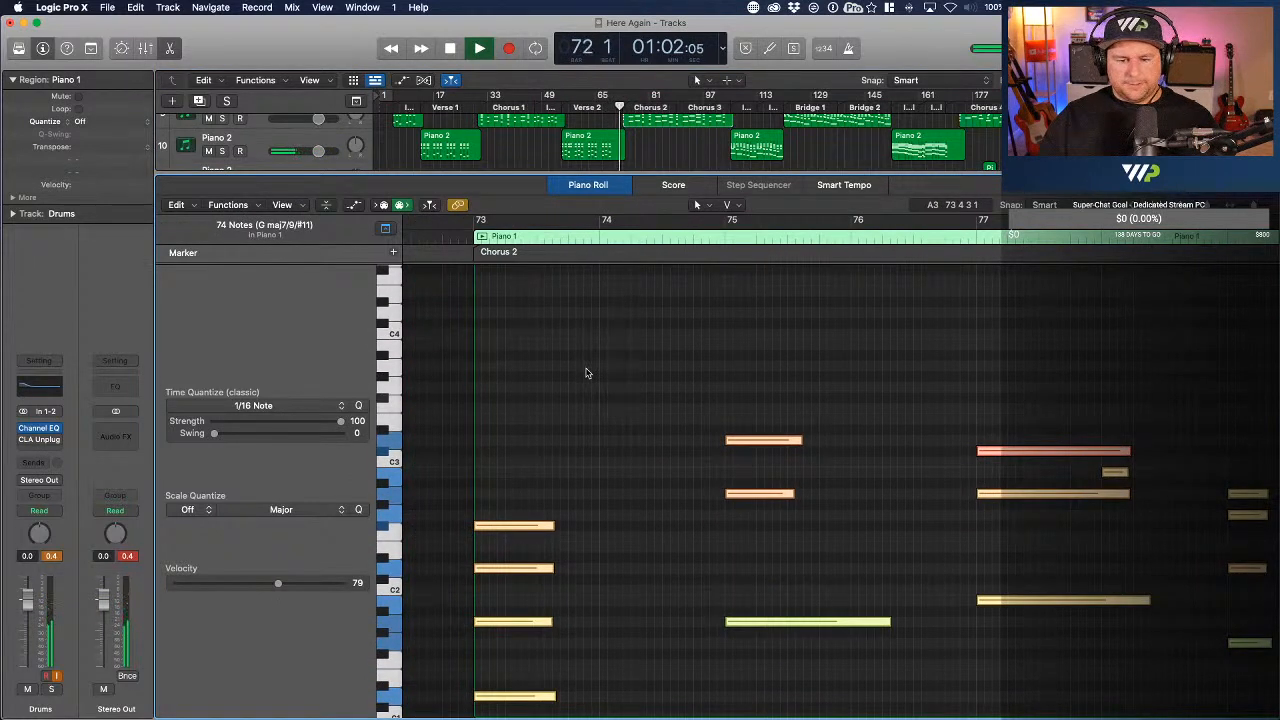
pyautogui.click(587, 373)
pyautogui.scroll(-3, 587, 373)
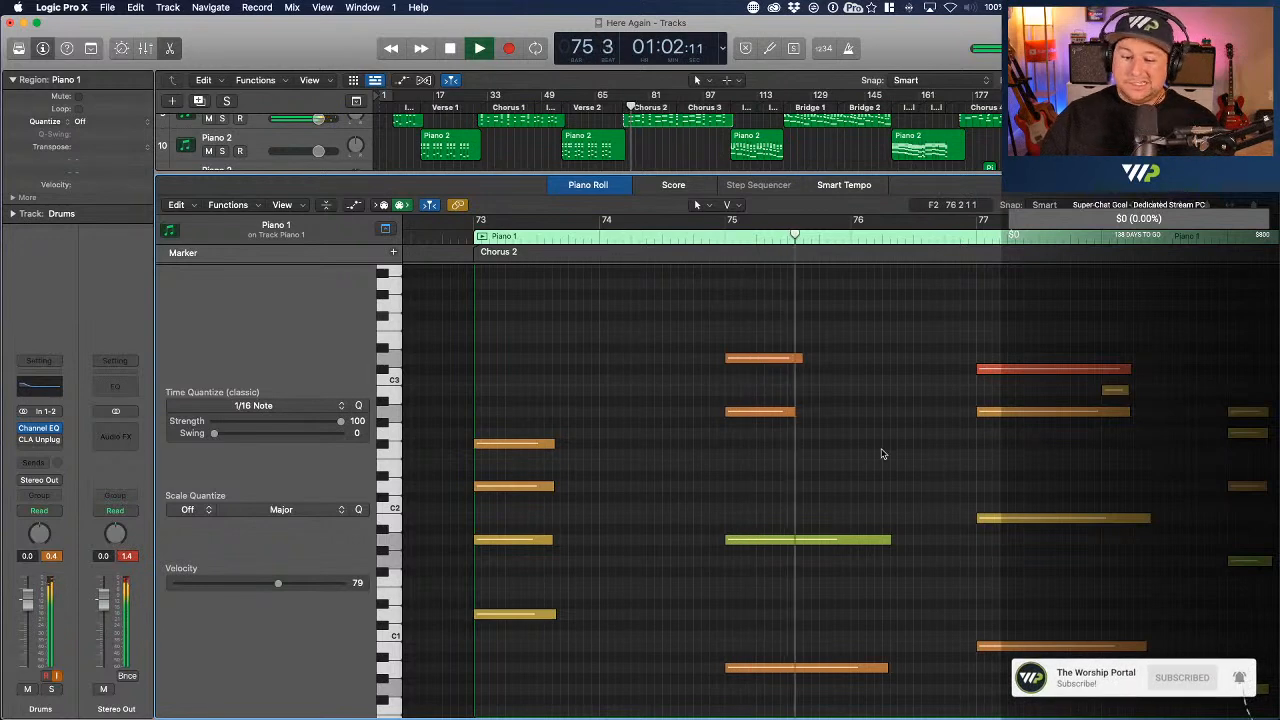
pyautogui.press('space')
# - Lower the velocities of the five notes at bar 73 to about 93, and of the A0 at bar 75 and B0 at bar 77
pyautogui.scroll(-2, 880, 451)
pyautogui.scroll(-1, 546, 390)
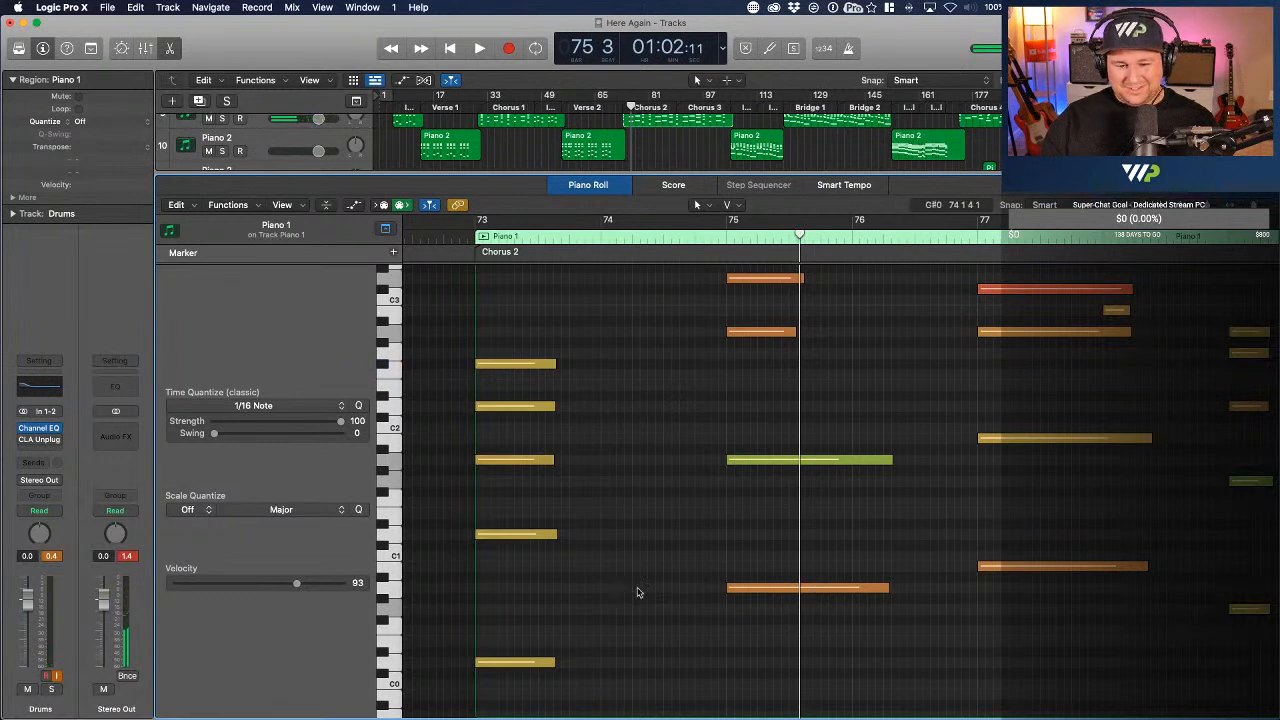
pyautogui.moveTo(805, 620); pyautogui.dragTo(1140, 540)
pyautogui.moveTo(1085, 572); pyautogui.dragTo(1088, 595)
pyautogui.click(974, 523)
# - Lower the velocities of the D3 and A2 notes at bar 75, the C#3 at bar 77 and the short B2 near bar 78, the B2 to 91
pyautogui.scroll(3, 856, 451)
pyautogui.moveTo(776, 355); pyautogui.dragTo(779, 432)
pyautogui.moveTo(1069, 362); pyautogui.dragTo(1081, 427)
pyautogui.click(1118, 386)
# - Lower the velocity of the D2 note at bar 79 to 89
pyautogui.hscroll(5, 990, 481)
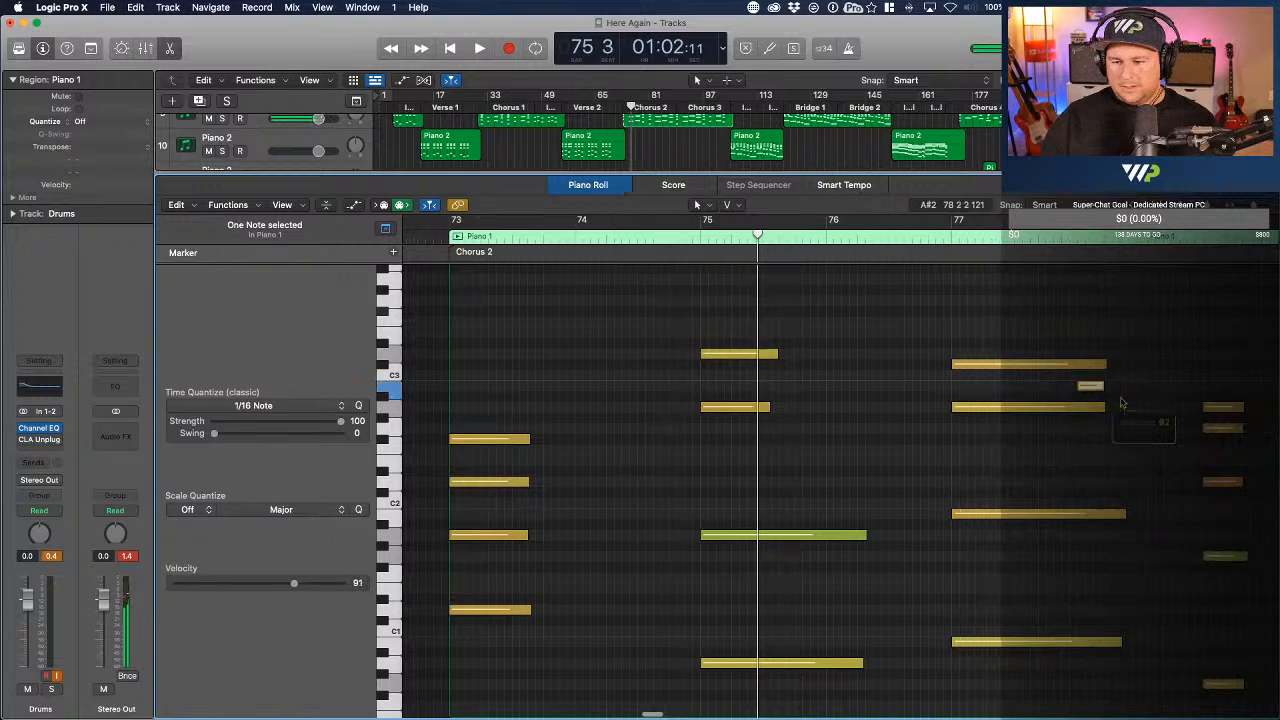
pyautogui.moveTo(968, 485); pyautogui.dragTo(968, 503)
pyautogui.hscroll(3, 968, 503)
pyautogui.scroll(-3, 968, 503)
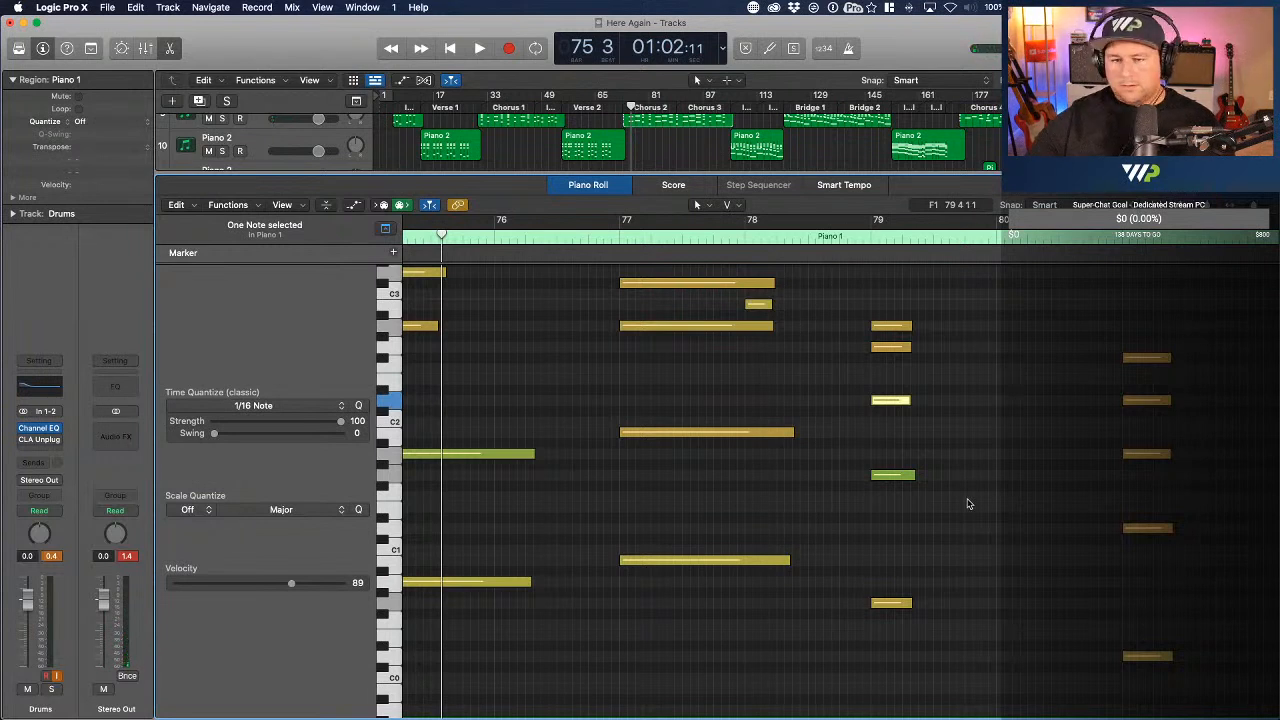
# - Lower the velocities of the five notes at bar 81, bringing the velocity value to 84, and start playback just before Chorus 2
pyautogui.hscroll(3, 1175, 496)
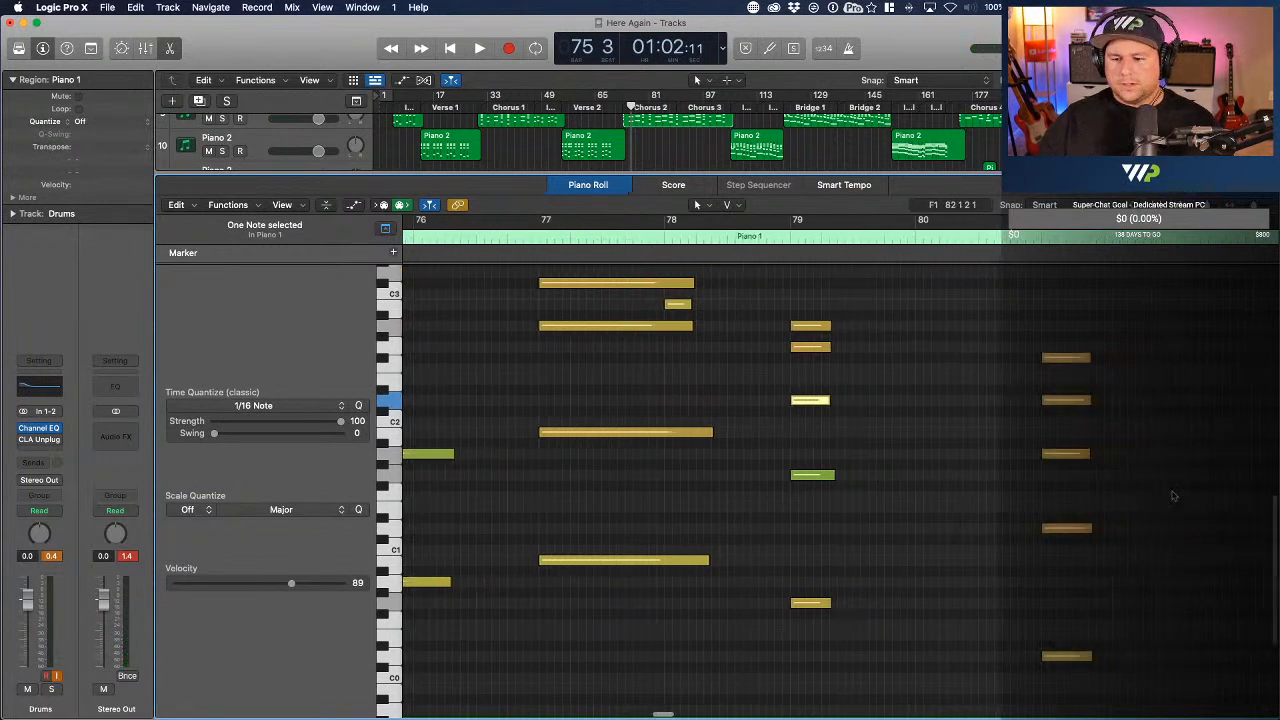
pyautogui.moveTo(963, 312); pyautogui.dragTo(1046, 680)
pyautogui.click(1043, 656)
pyautogui.click(1073, 601)
pyautogui.hscroll(-12, 759, 496)
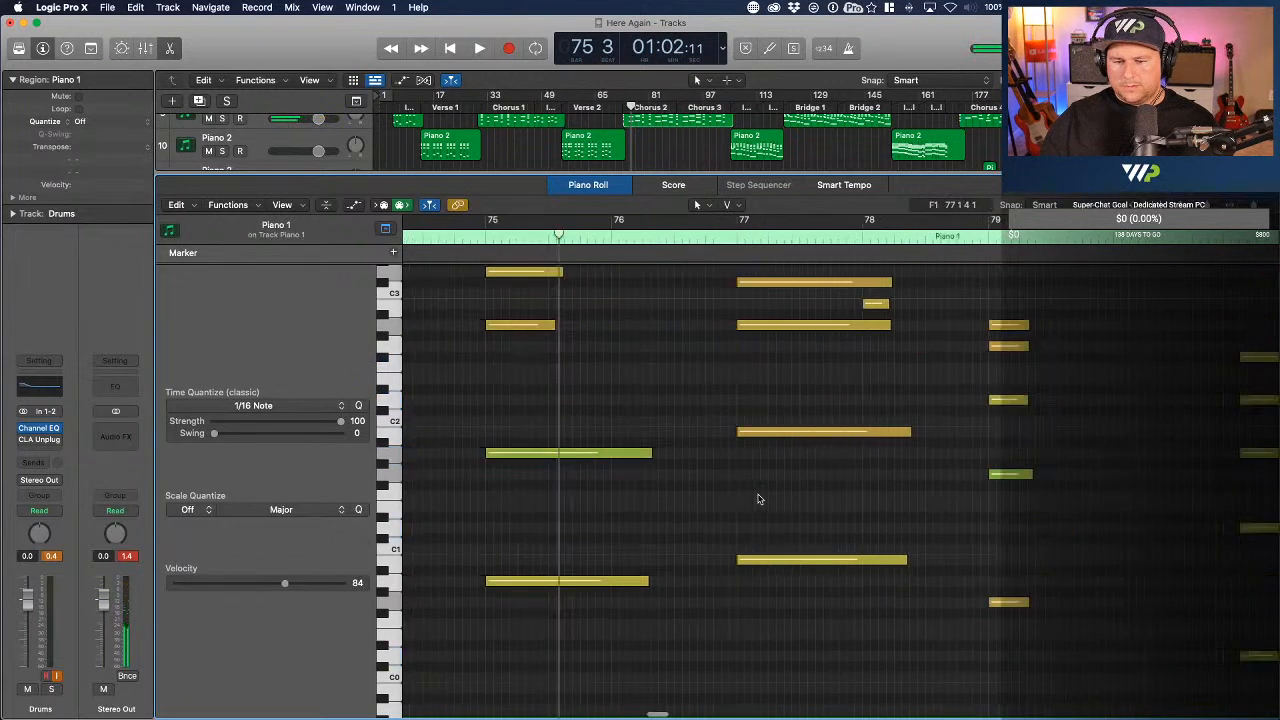
pyautogui.press('space')
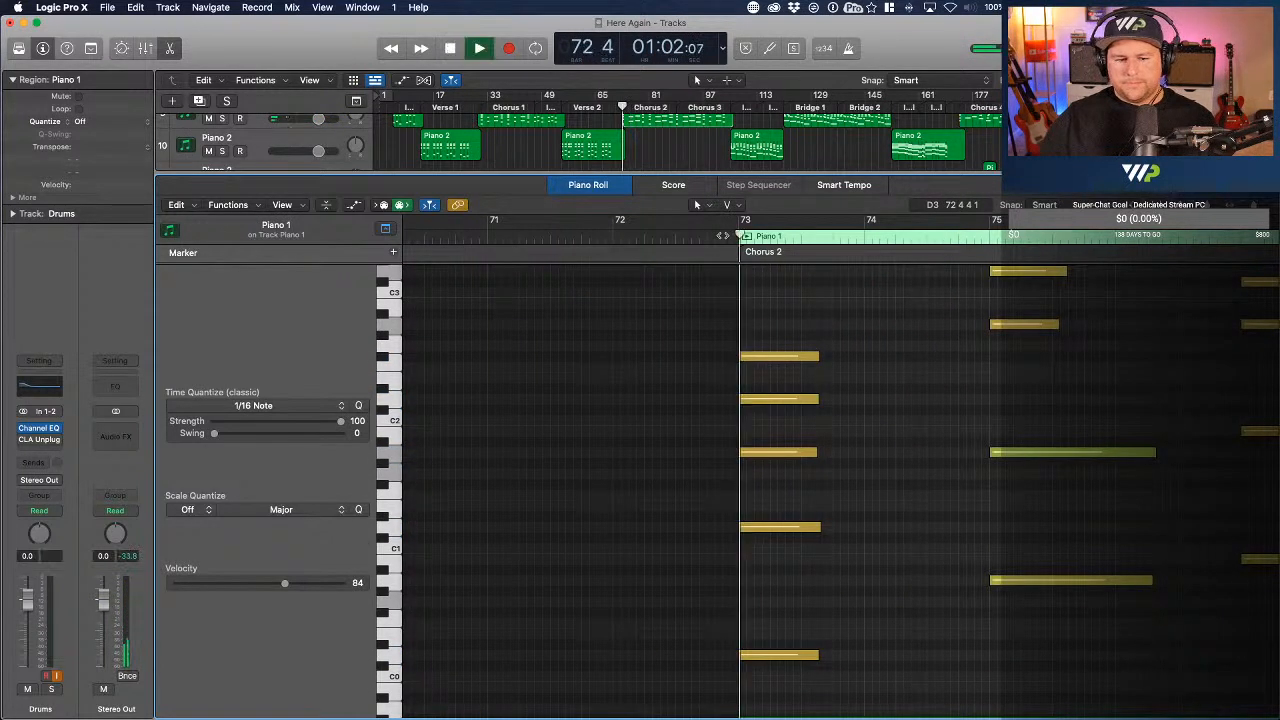
# - Lower the velocities of the Piano 1 D3 note at bar 83 to 95 and of the C#3 at bar 85 during playback
pyautogui.scroll(2, 1187, 470)
pyautogui.hscroll(8, 1187, 470)
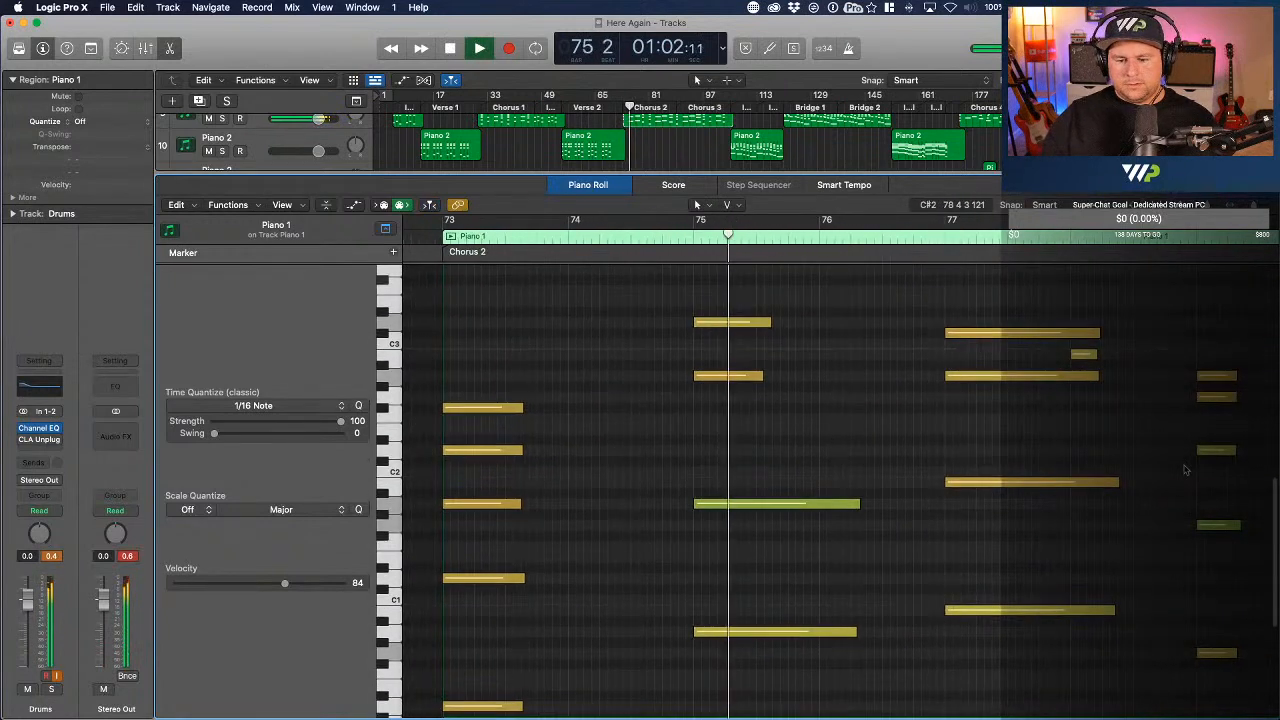
pyautogui.hscroll(3, 1185, 469)
pyautogui.scroll(-2, 1185, 469)
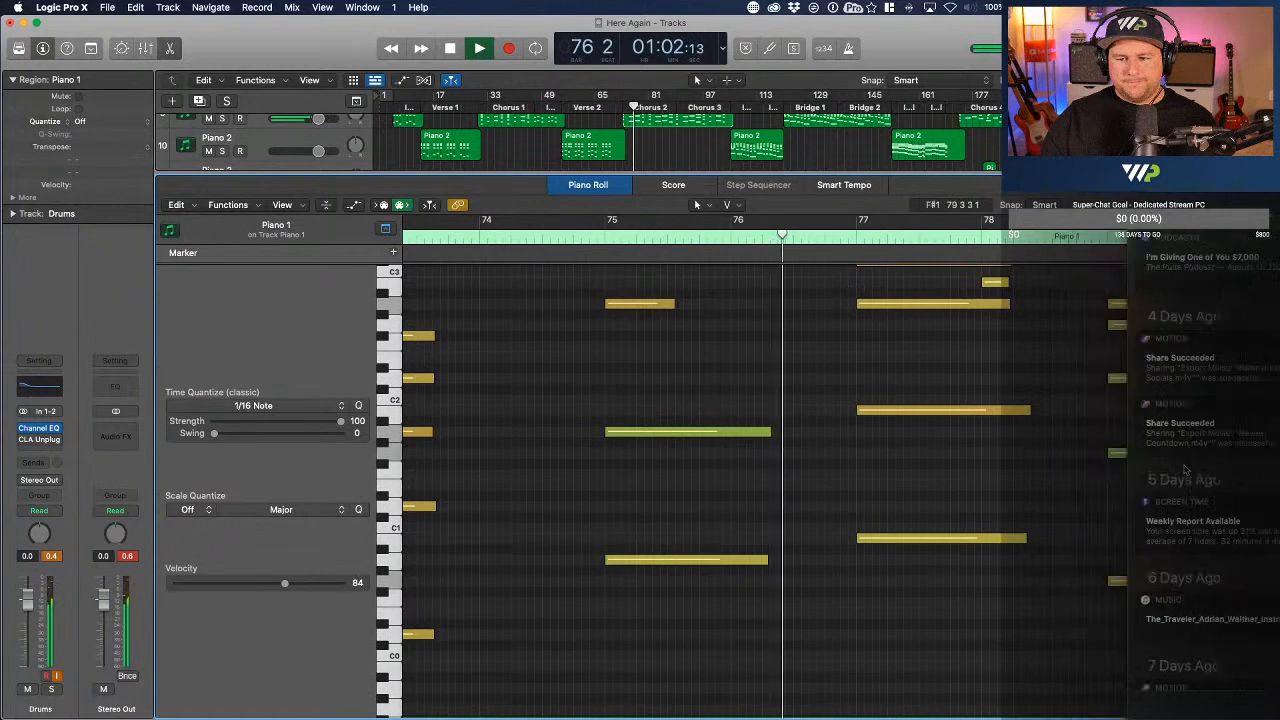
pyautogui.hscroll(7, 916, 458)
pyautogui.scroll(1, 916, 458)
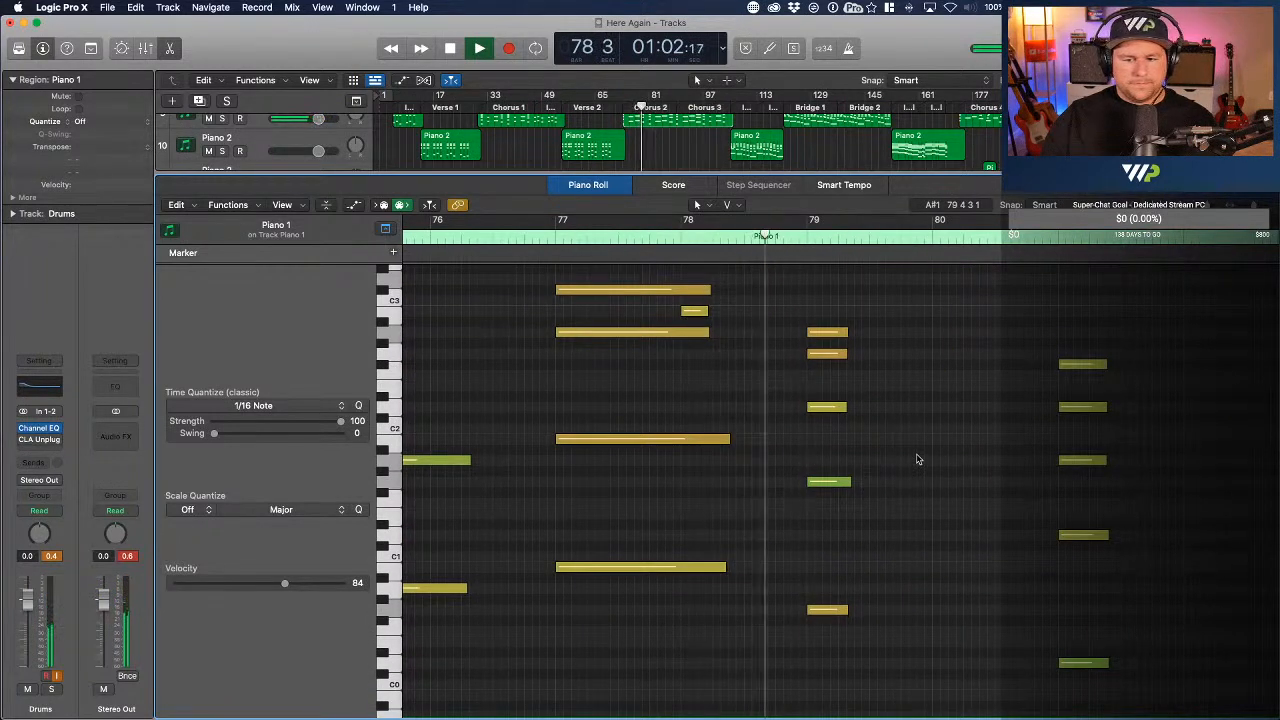
pyautogui.hscroll(2, 916, 459)
pyautogui.hscroll(7, 916, 458)
pyautogui.scroll(3, 917, 457)
pyautogui.moveTo(916, 402)
pyautogui.mouseDown()
pyautogui.moveTo(916, 442)
pyautogui.moveTo(920, 424)
pyautogui.mouseUp()
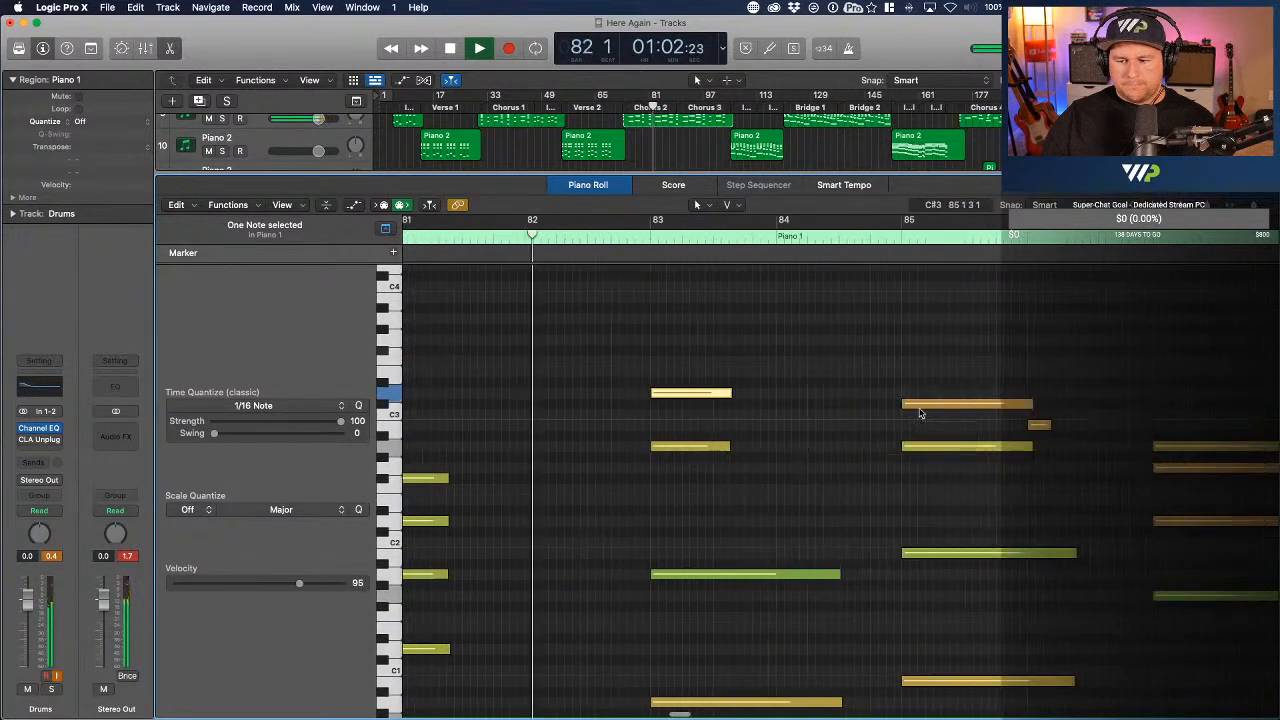
pyautogui.moveTo(843, 403); pyautogui.dragTo(866, 430)
# - Lower the velocities of the D2 and G2 notes at bar 87 and of the A1 at bar 89, the A1 to 96
pyautogui.moveTo(1076, 520); pyautogui.dragTo(1075, 513)
pyautogui.moveTo(1085, 468); pyautogui.dragTo(1085, 481)
pyautogui.hscroll(3, 1085, 482)
pyautogui.scroll(-2, 1120, 500)
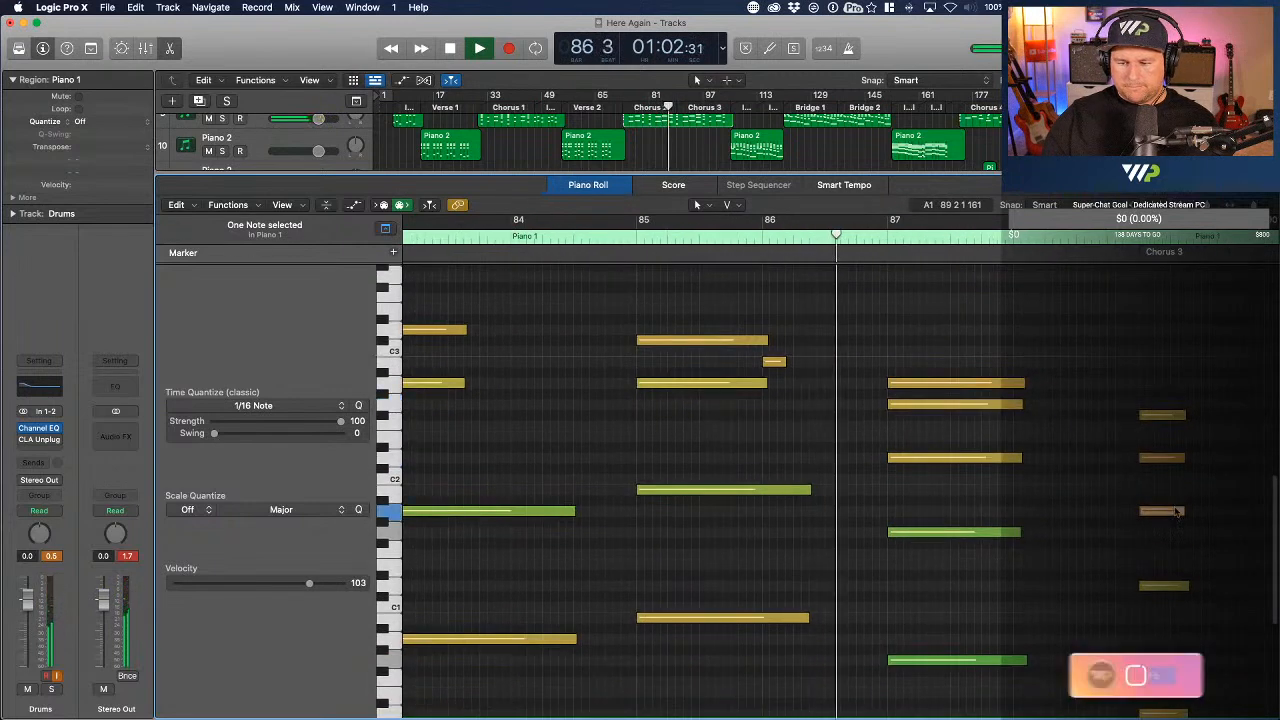
pyautogui.moveTo(1173, 511); pyautogui.dragTo(1176, 531)
# - Lower the velocity of the D3 note at bar 91 to 96, and the velocities of the C#3 and B1 at bar 93
pyautogui.hscroll(6, 929, 408)
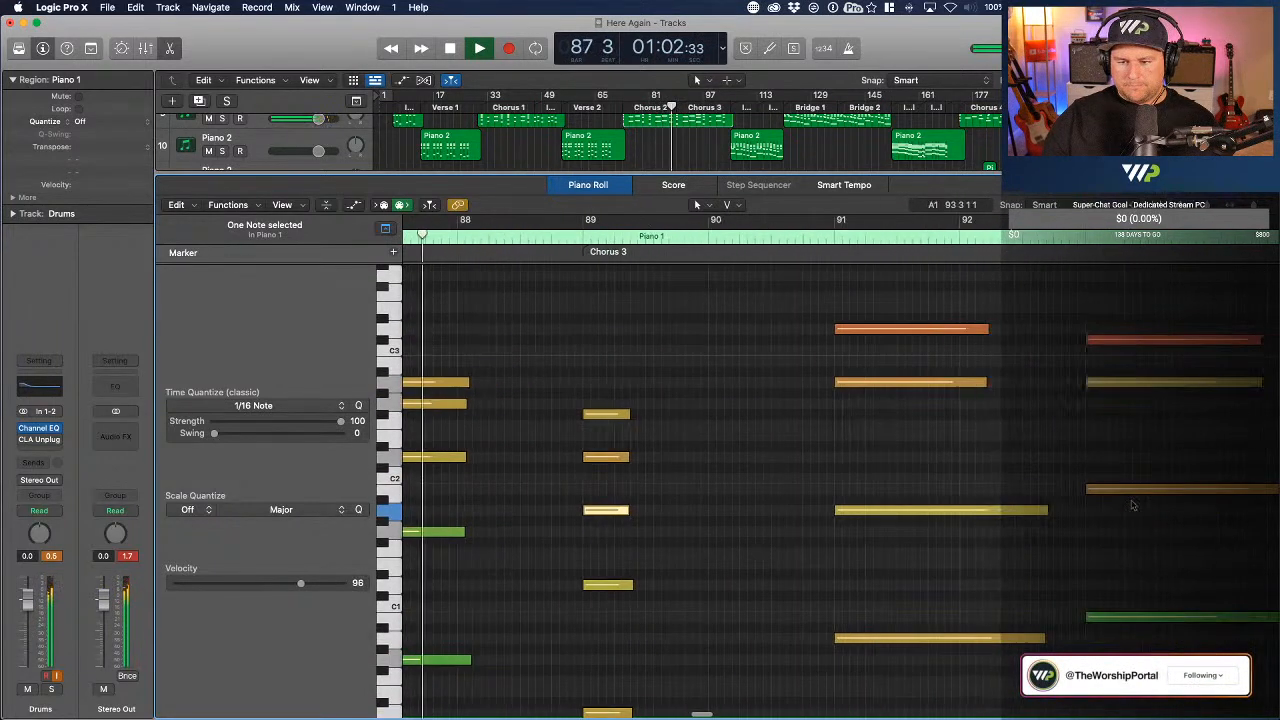
pyautogui.moveTo(742, 332); pyautogui.dragTo(743, 365)
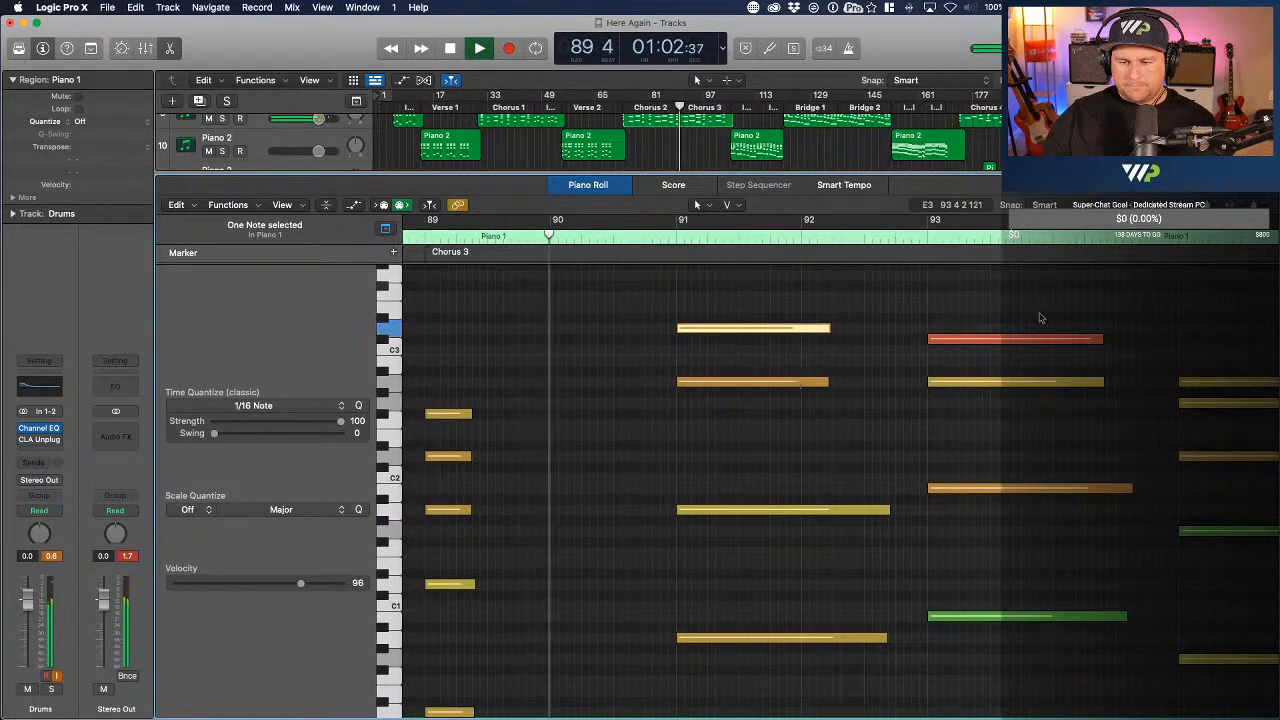
pyautogui.moveTo(1031, 340); pyautogui.dragTo(1033, 386)
pyautogui.moveTo(1034, 488); pyautogui.dragTo(1035, 515)
# - Lower the velocity of the D3 at bar 99 to about 95 and those of the five chord notes at bar 97 to about 94
pyautogui.hscroll(5, 1031, 452)
pyautogui.moveTo(965, 329); pyautogui.dragTo(965, 350)
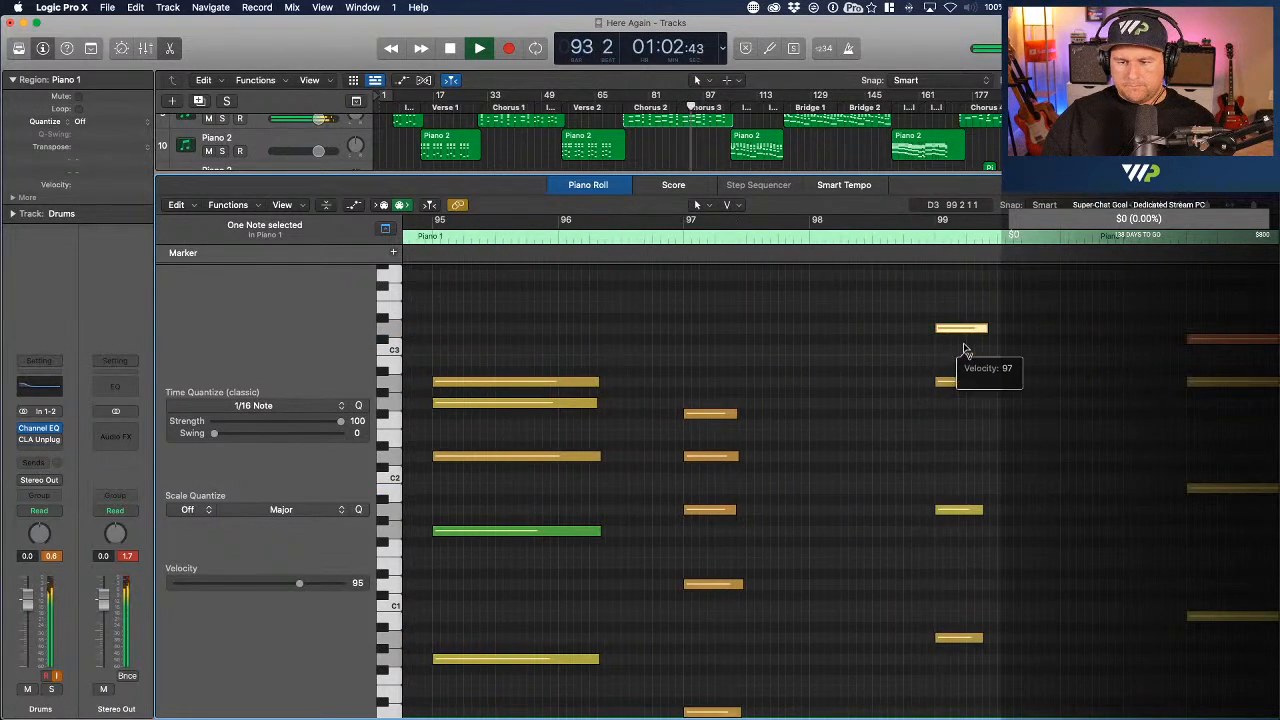
pyautogui.scroll(-2, 818, 405)
pyautogui.moveTo(777, 296); pyautogui.dragTo(710, 706)
pyautogui.moveTo(707, 578)
pyautogui.mouseDown()
pyautogui.moveTo(710, 605)
pyautogui.moveTo(716, 567)
pyautogui.mouseUp()
pyautogui.click(866, 518)
# - Lower the velocity of the C#3 note at bar 101 to 93
pyautogui.scroll(3, 866, 518)
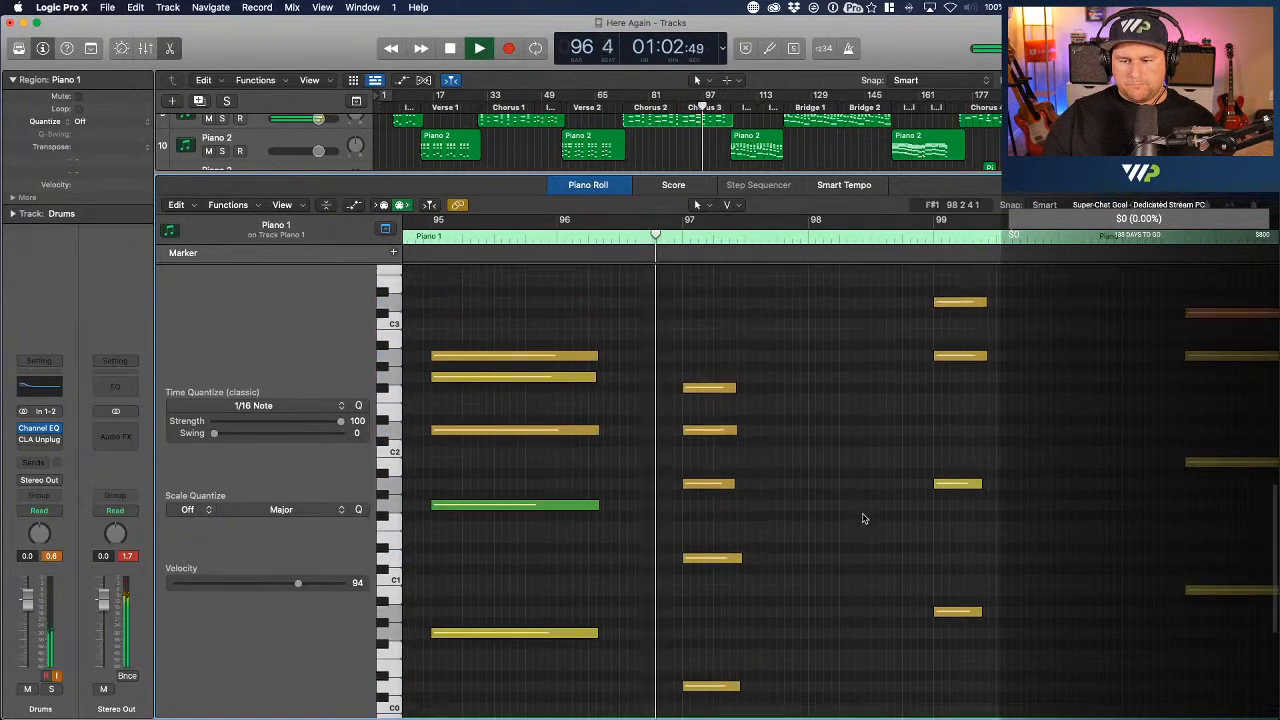
pyautogui.hscroll(5, 936, 416)
pyautogui.moveTo(920, 341); pyautogui.dragTo(920, 368)
pyautogui.hscroll(5, 920, 368)
pyautogui.click(753, 379)
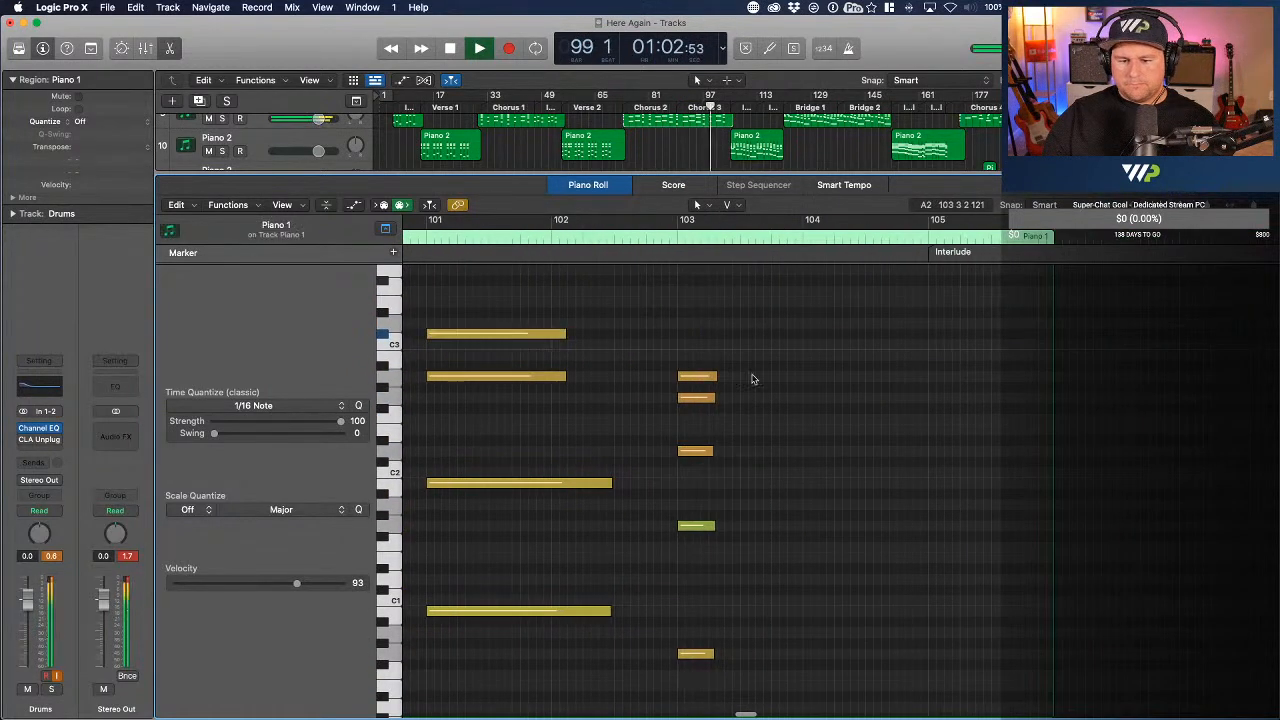
# - Lower the velocities of the A2, G2 and D2 notes at bar 103 together, bringing the velocity value to 96
pyautogui.moveTo(731, 345); pyautogui.dragTo(698, 462)
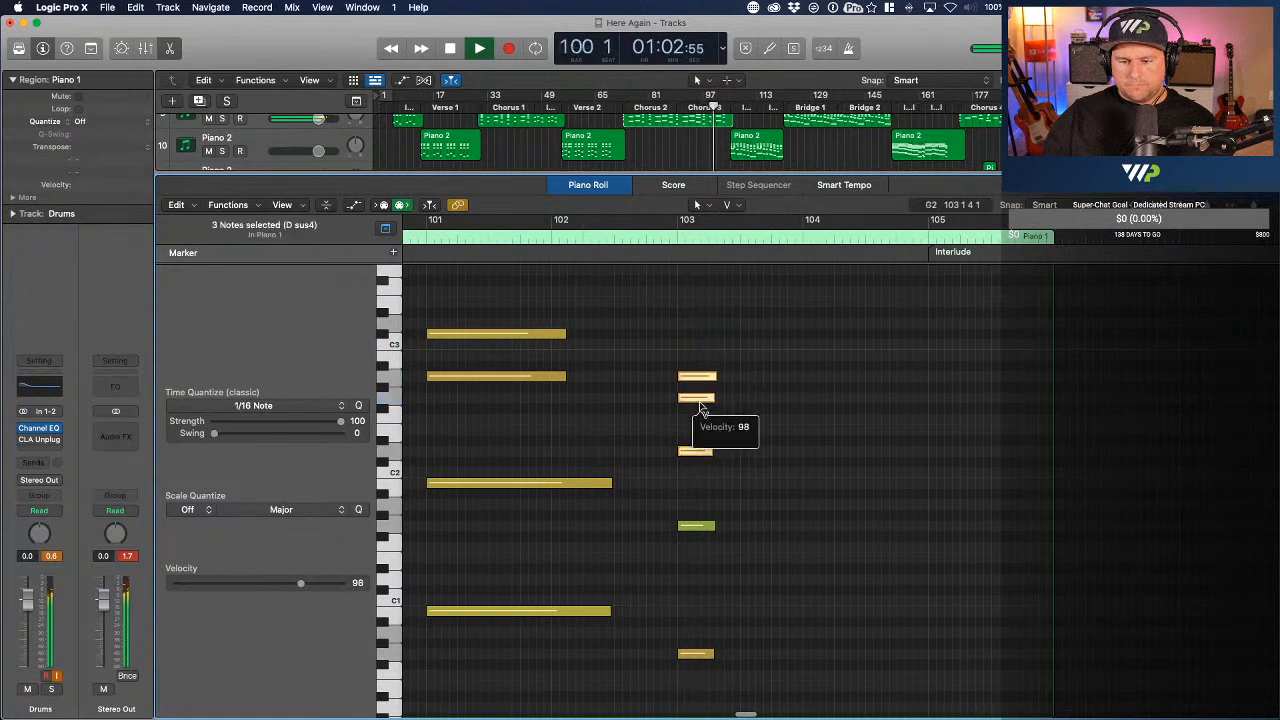
pyautogui.moveTo(702, 410); pyautogui.dragTo(703, 414)
pyautogui.click(801, 425)
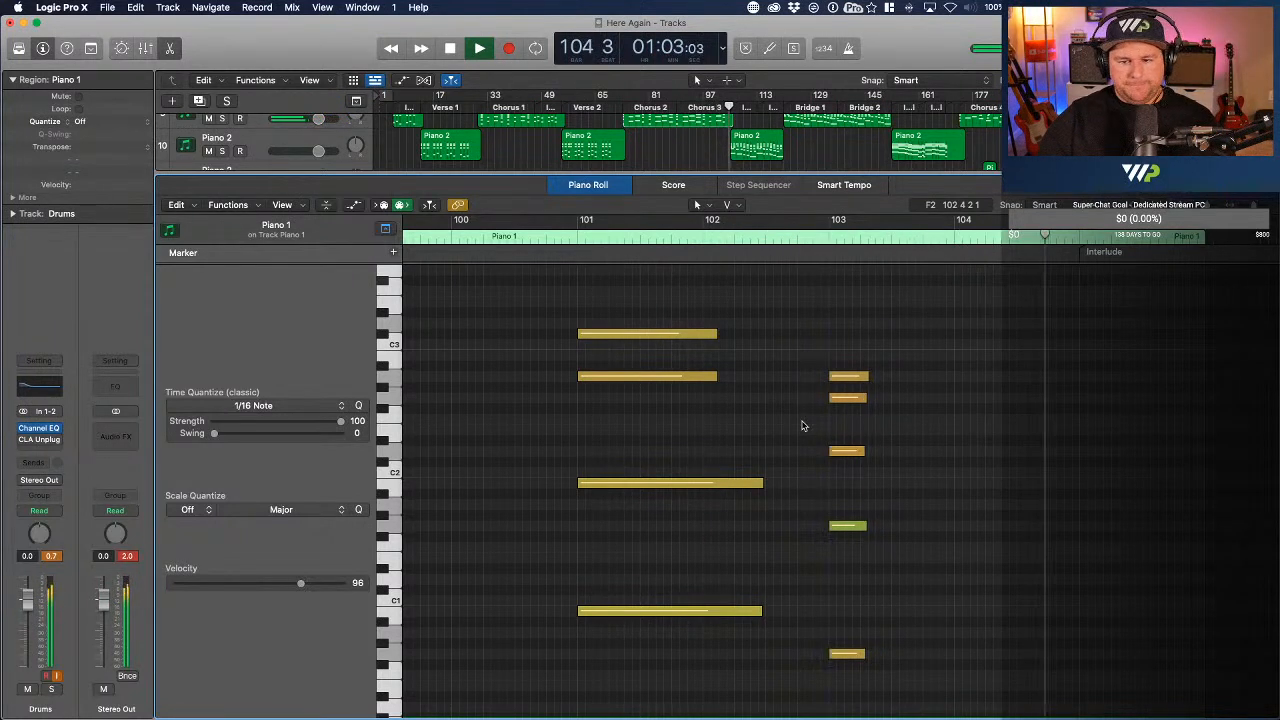
# - Open the Piano 2 Interlude region for editing, stop playback and quantize all its notes to 1/16 notes
pyautogui.click(763, 159)
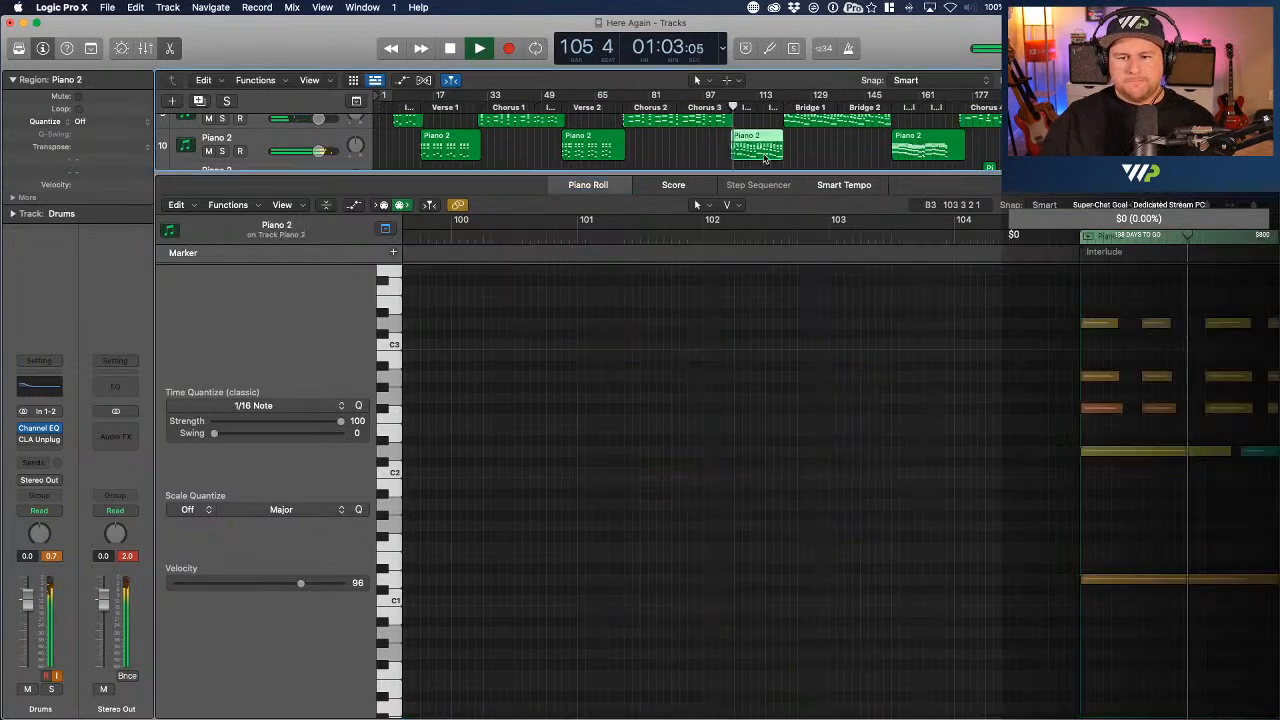
pyautogui.press('space')
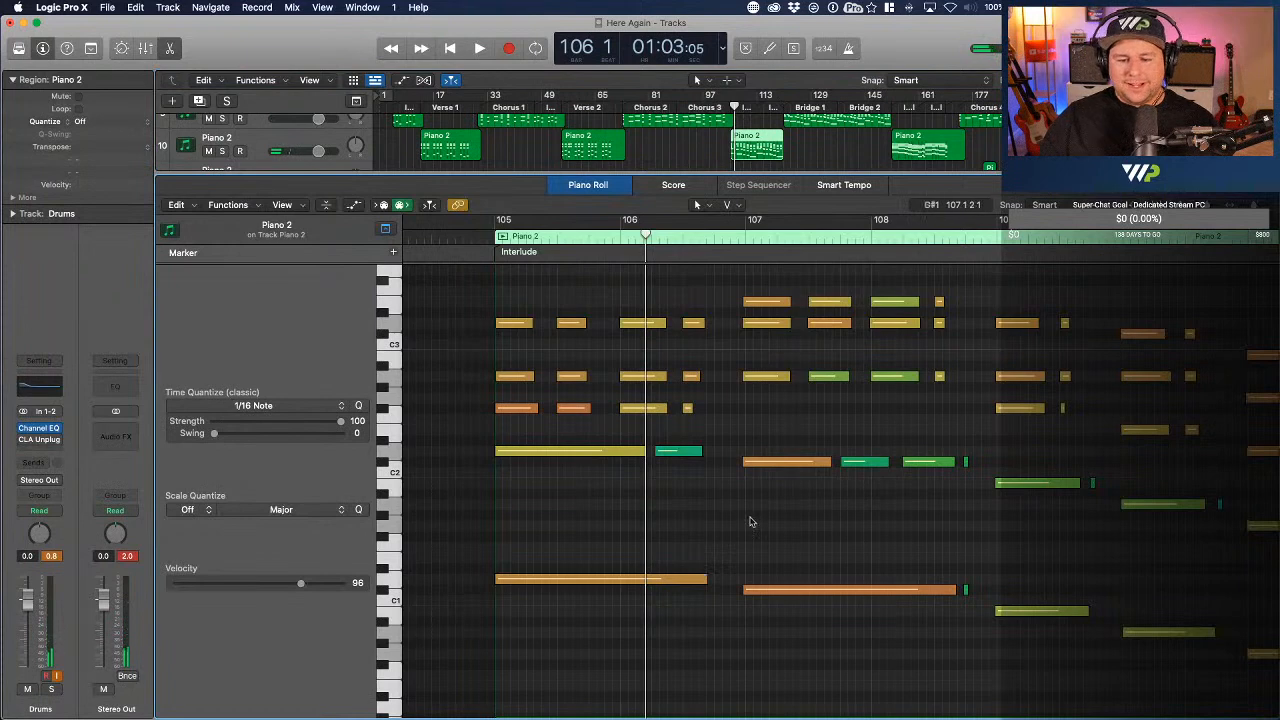
pyautogui.press('super+a')
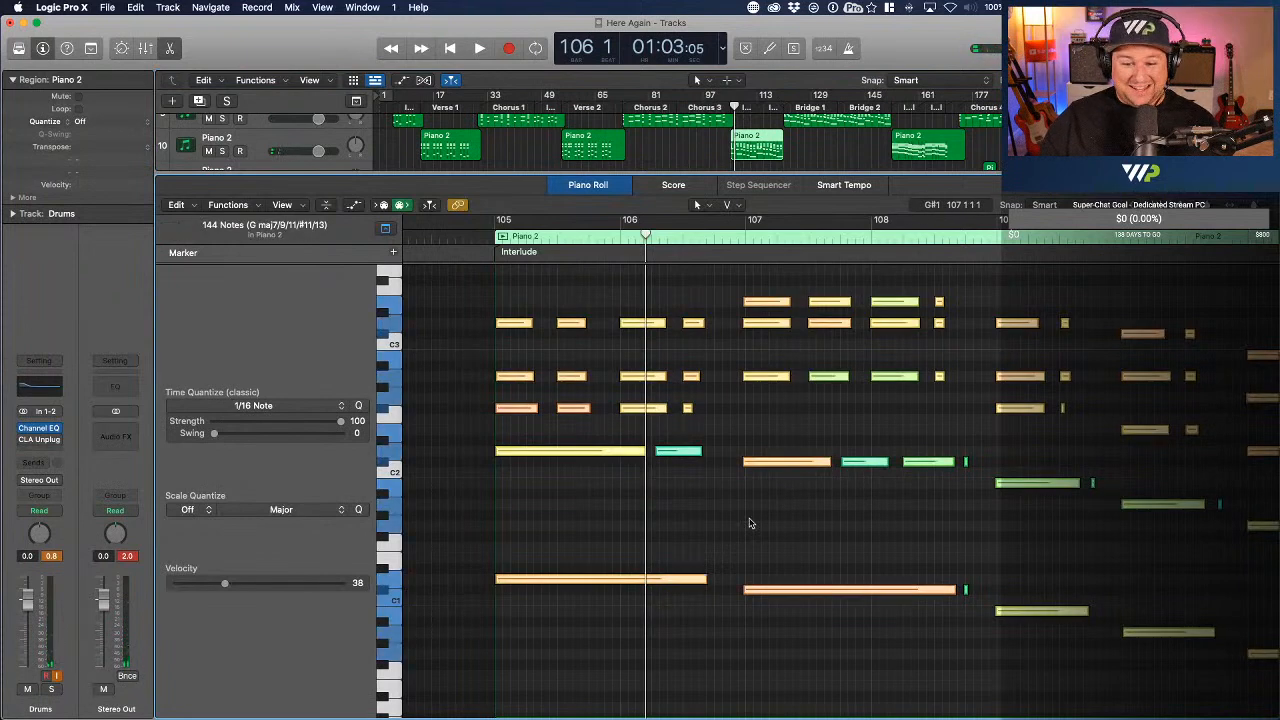
pyautogui.click(630, 563)
# - Lower the velocities of the first two F#2 notes and the D1 at bar 105 and the C#2 and C#1 at bar 107, the D1 to 90
pyautogui.click(516, 409)
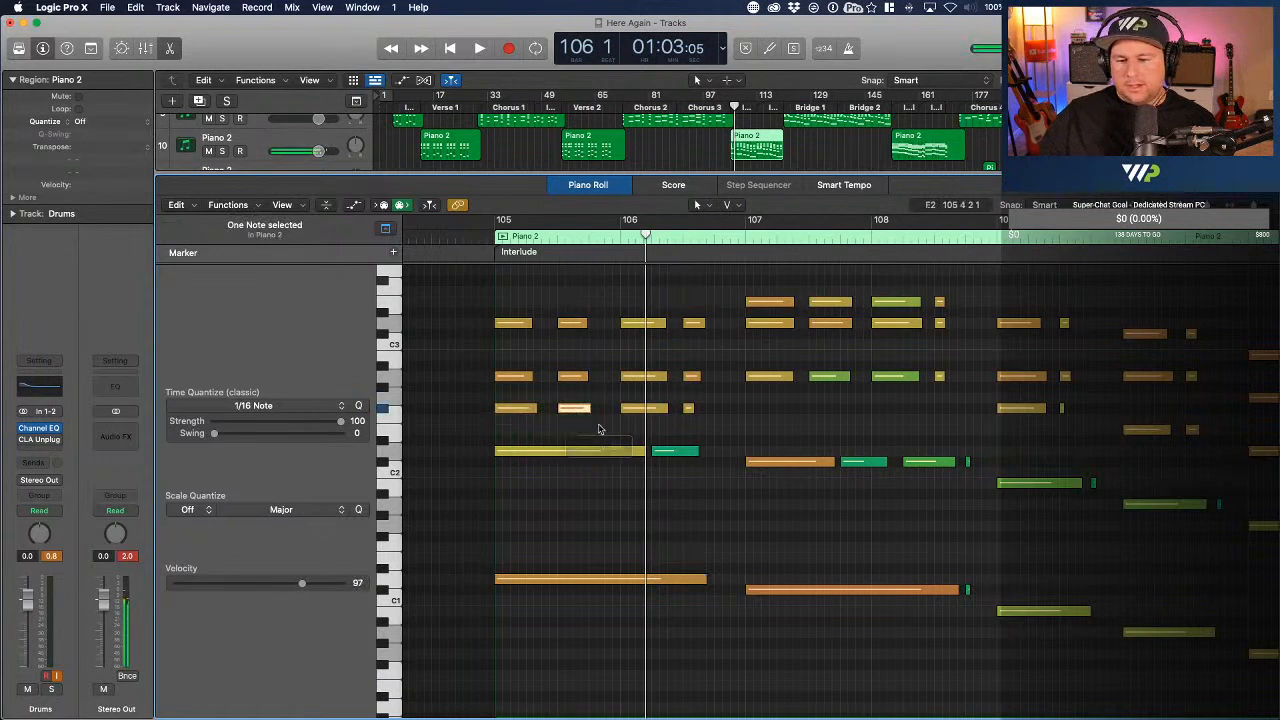
pyautogui.click(810, 464)
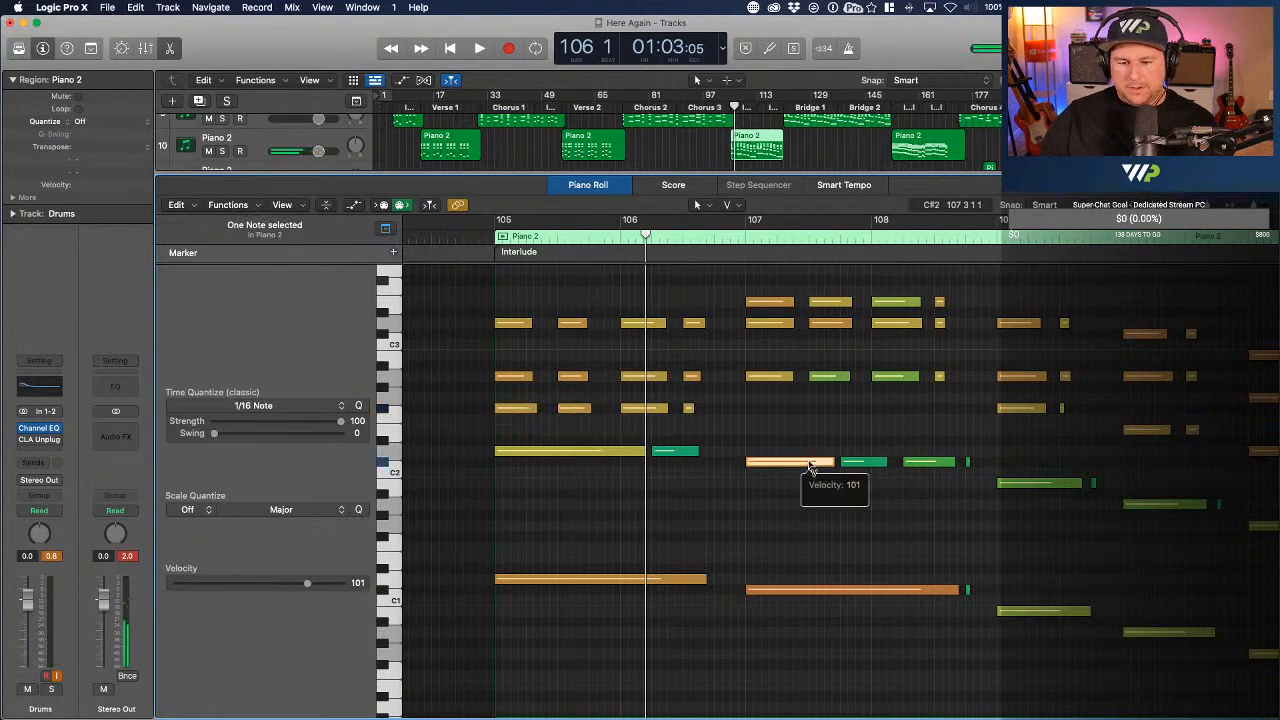
pyautogui.click(884, 591)
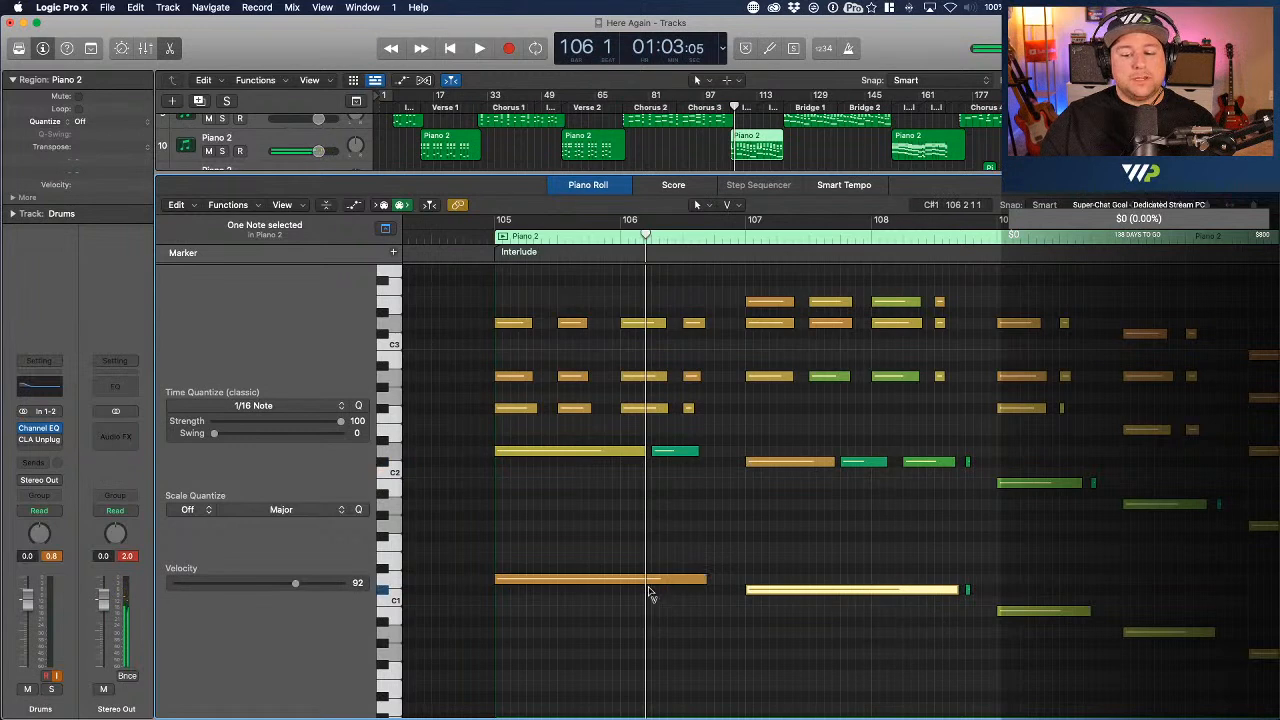
pyautogui.click(651, 581)
# - Lower the velocities of the C#3 at bar 110 and the first B2, G2 and D2 at bar 111, the B2 to 98 and G2 to 97
pyautogui.hscroll(5, 650, 600)
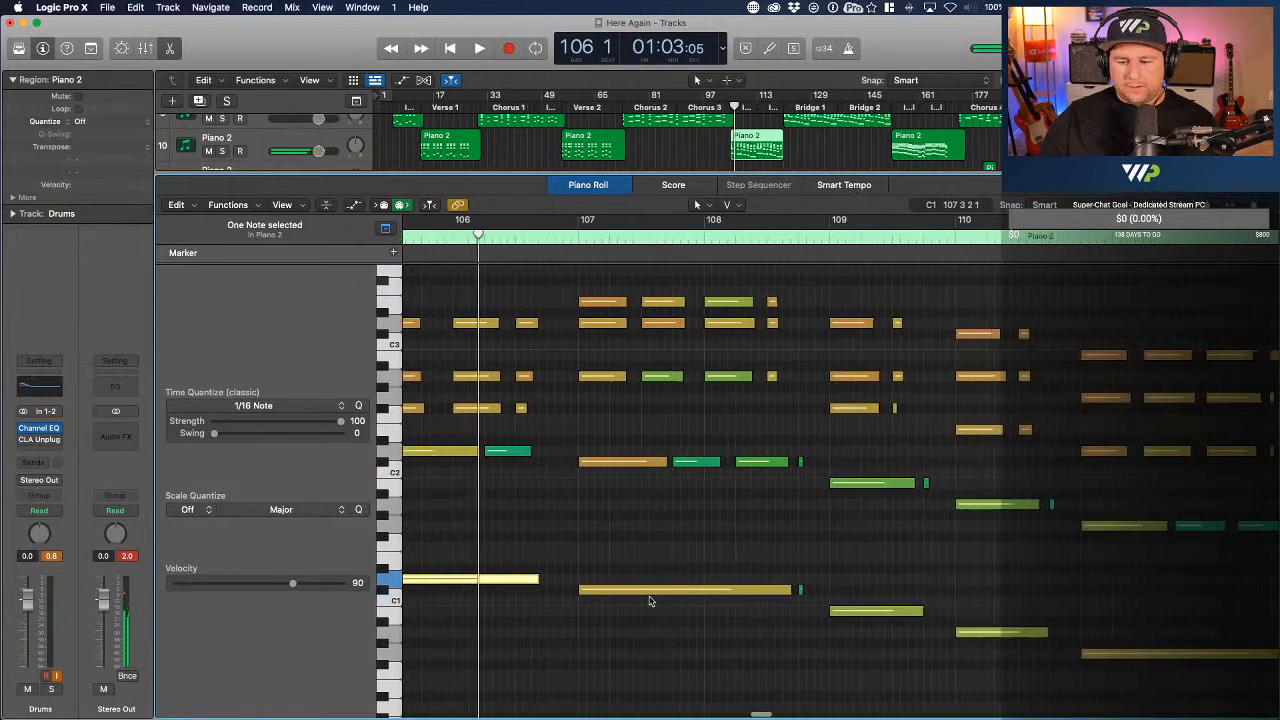
pyautogui.click(863, 333)
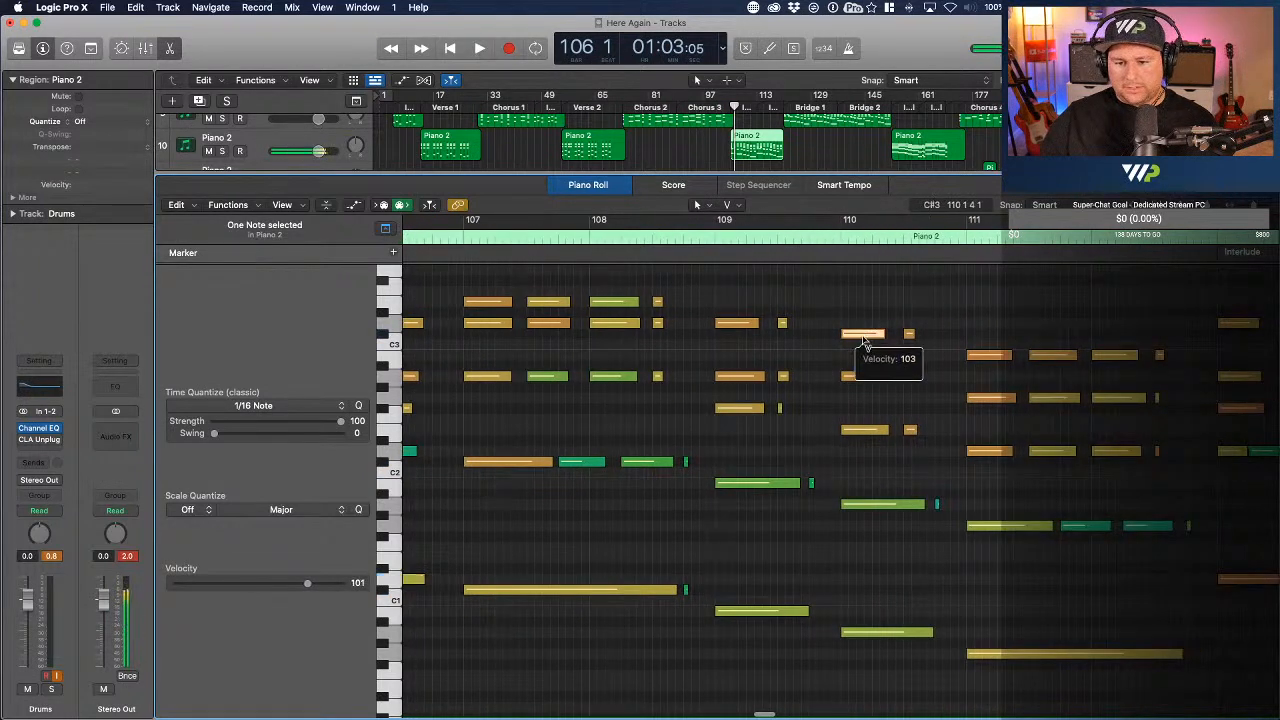
pyautogui.click(982, 356)
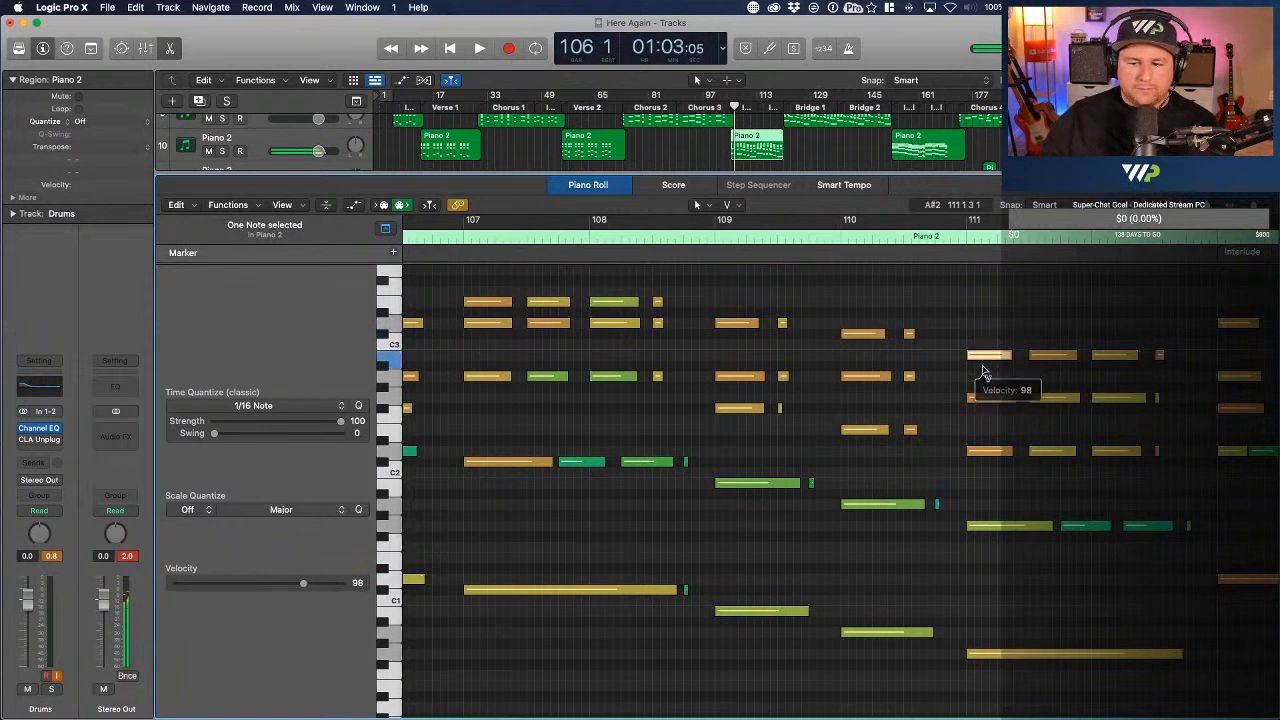
pyautogui.click(1006, 403)
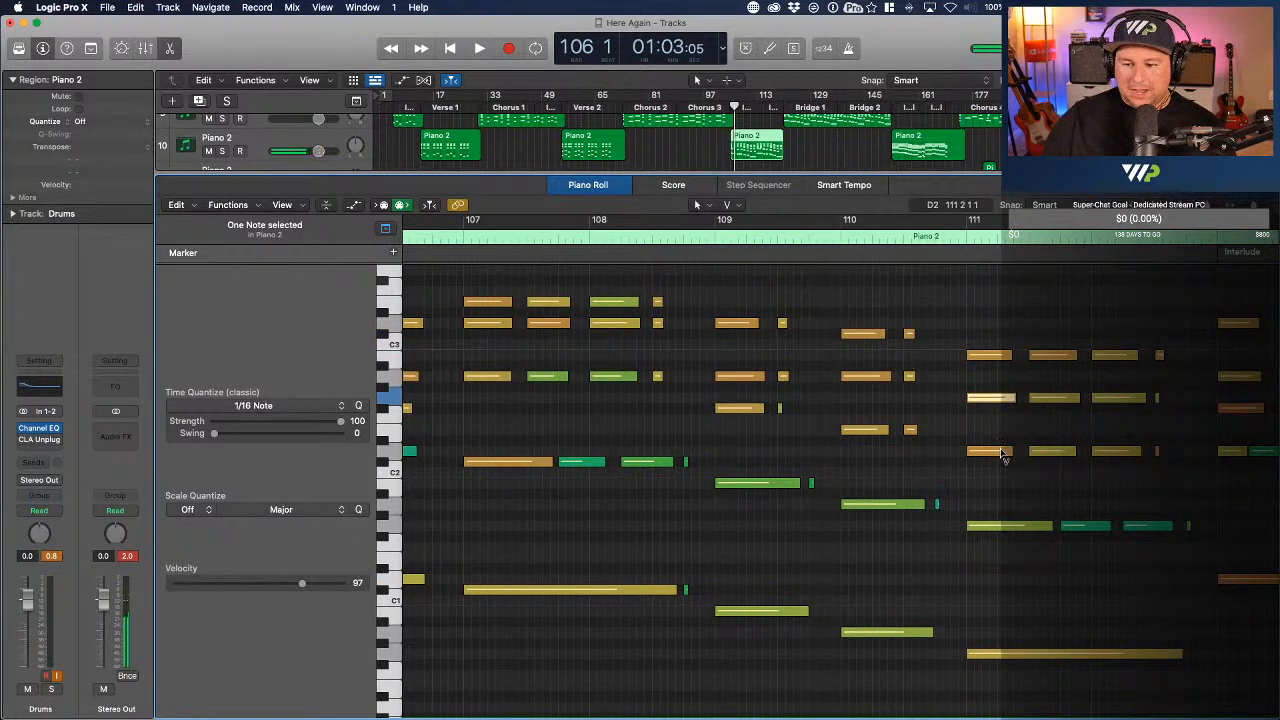
pyautogui.click(1000, 451)
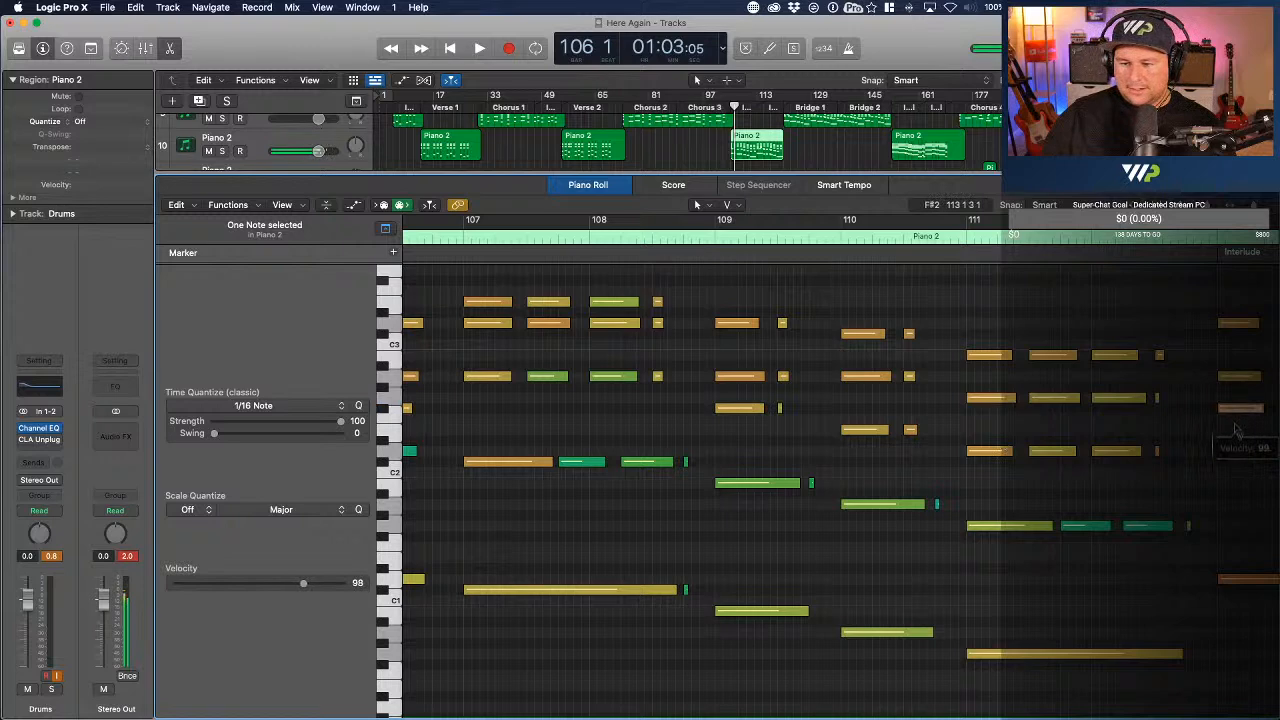
# - Lower the velocities of the F#2 and D1 at bar 113 and the two F#2 notes at bar 114, the D1 to about 91
pyautogui.click(1258, 580)
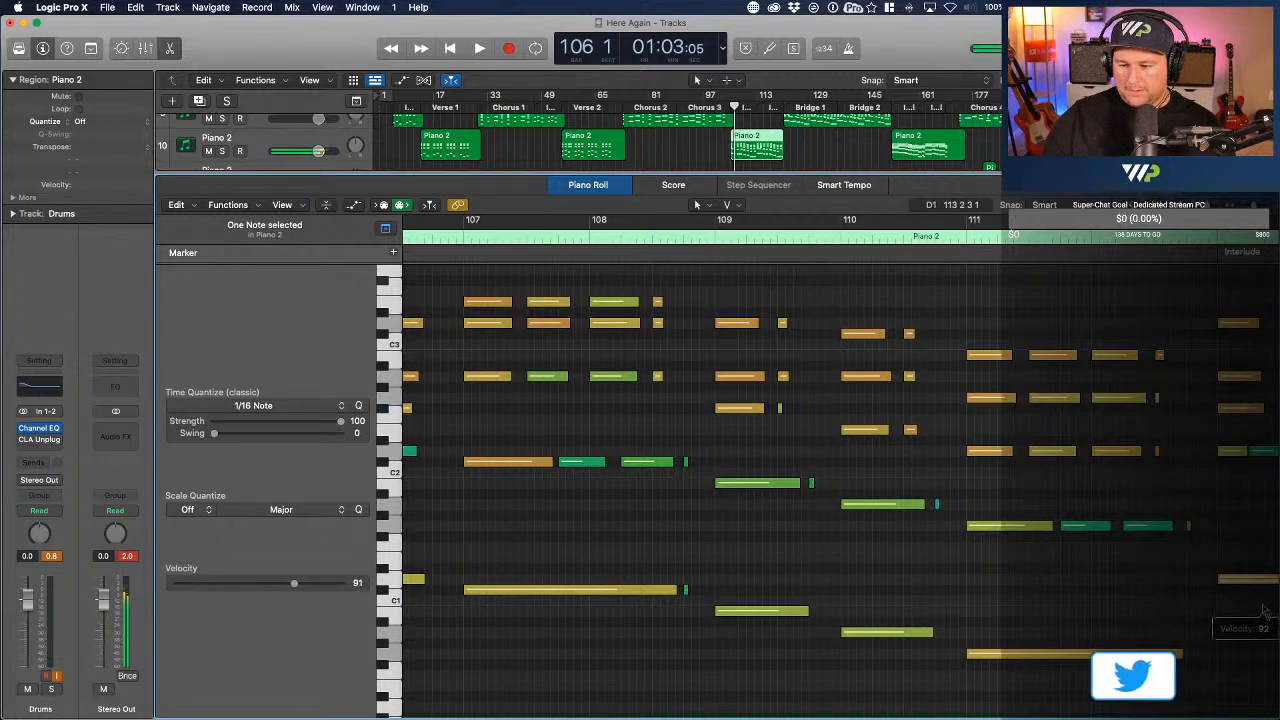
pyautogui.hscroll(10, 900, 450)
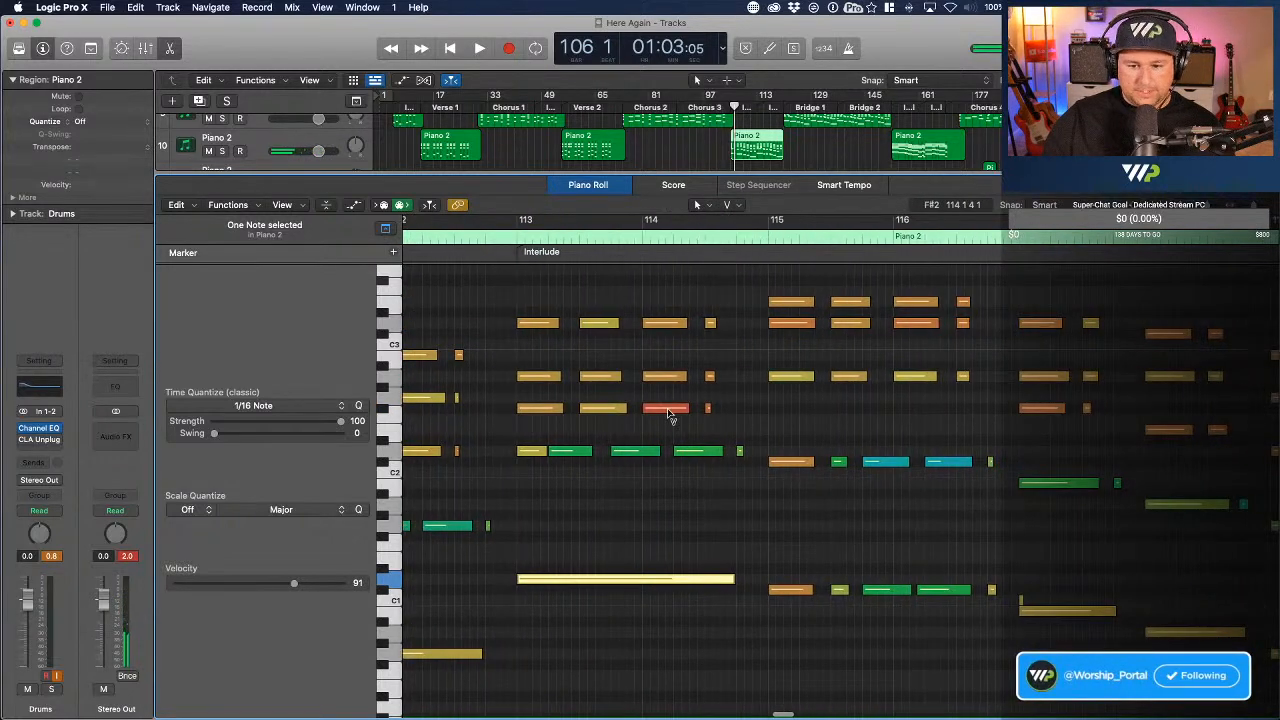
pyautogui.click(668, 409)
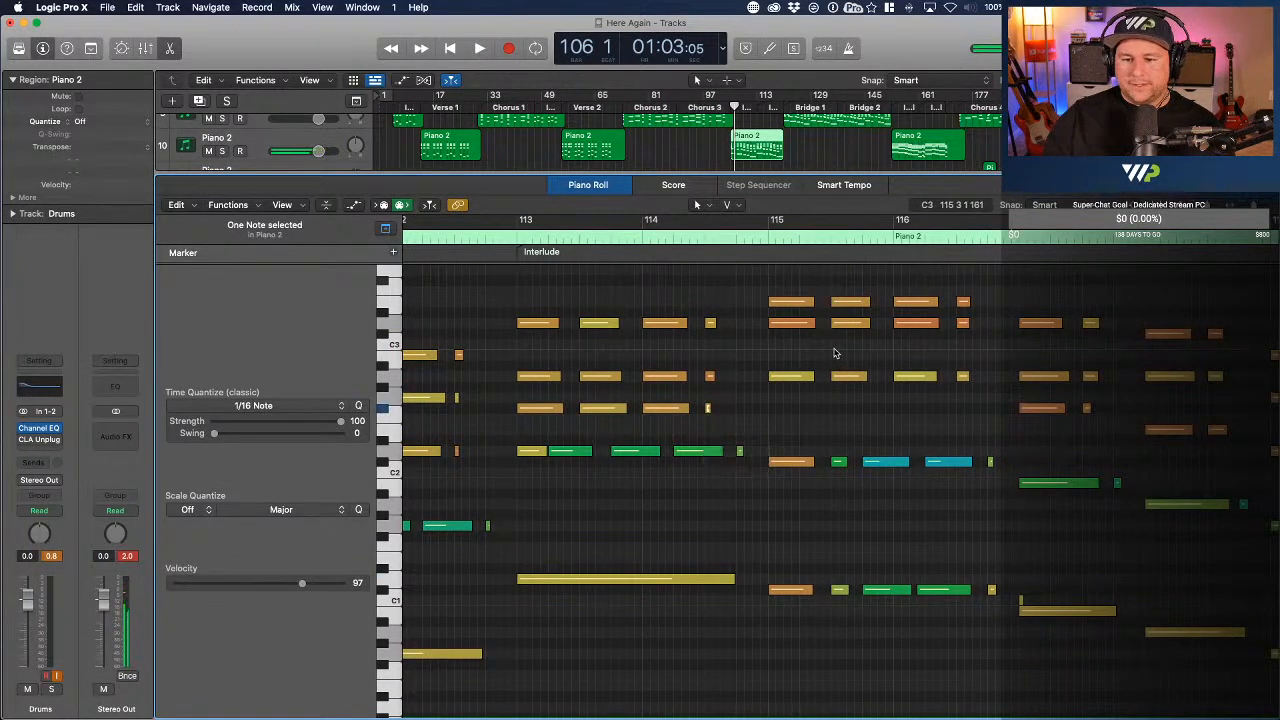
# - Lower the velocities of the loud D3 notes at bars 115 to 117, the short E3 ending bar 116 and the F#2 at bar 117
pyautogui.click(805, 323)
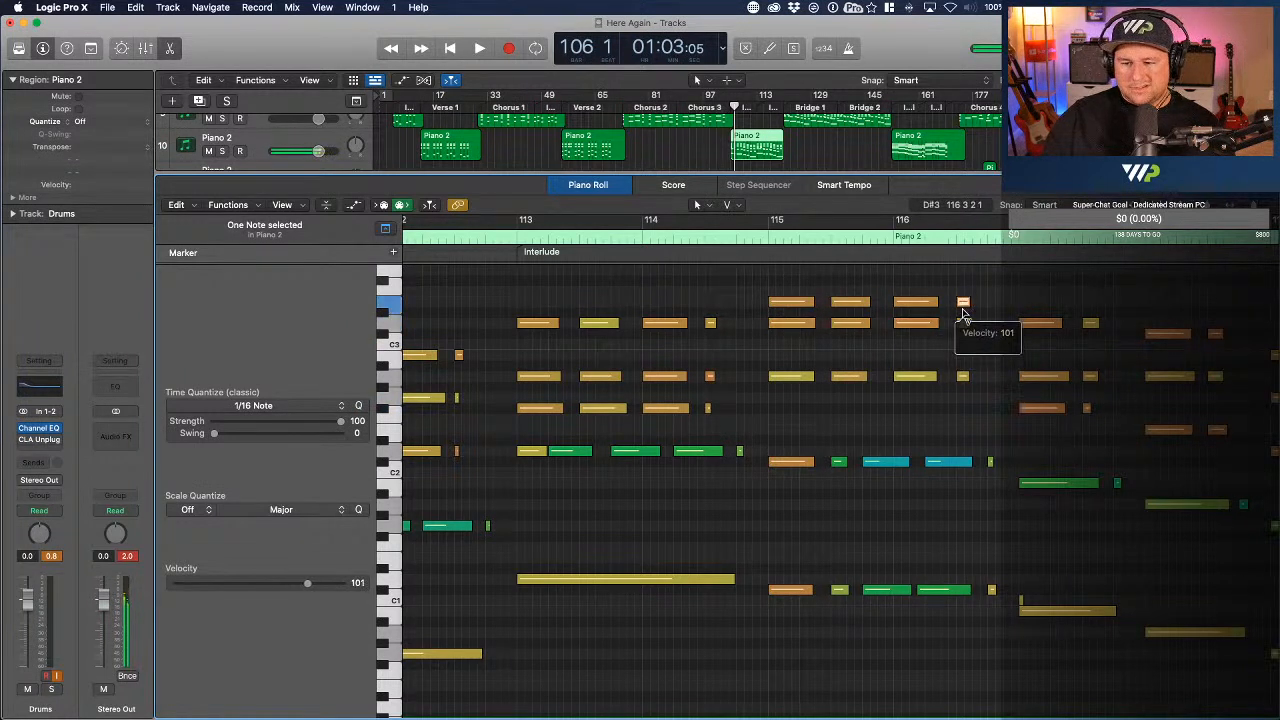
pyautogui.click(1039, 325)
# - Lower the velocities of the two C#3 notes at bar 118 and of the short E2 in that bar, the E2 to 91
pyautogui.hscroll(5, 1040, 344)
pyautogui.moveTo(812, 306); pyautogui.dragTo(710, 356)
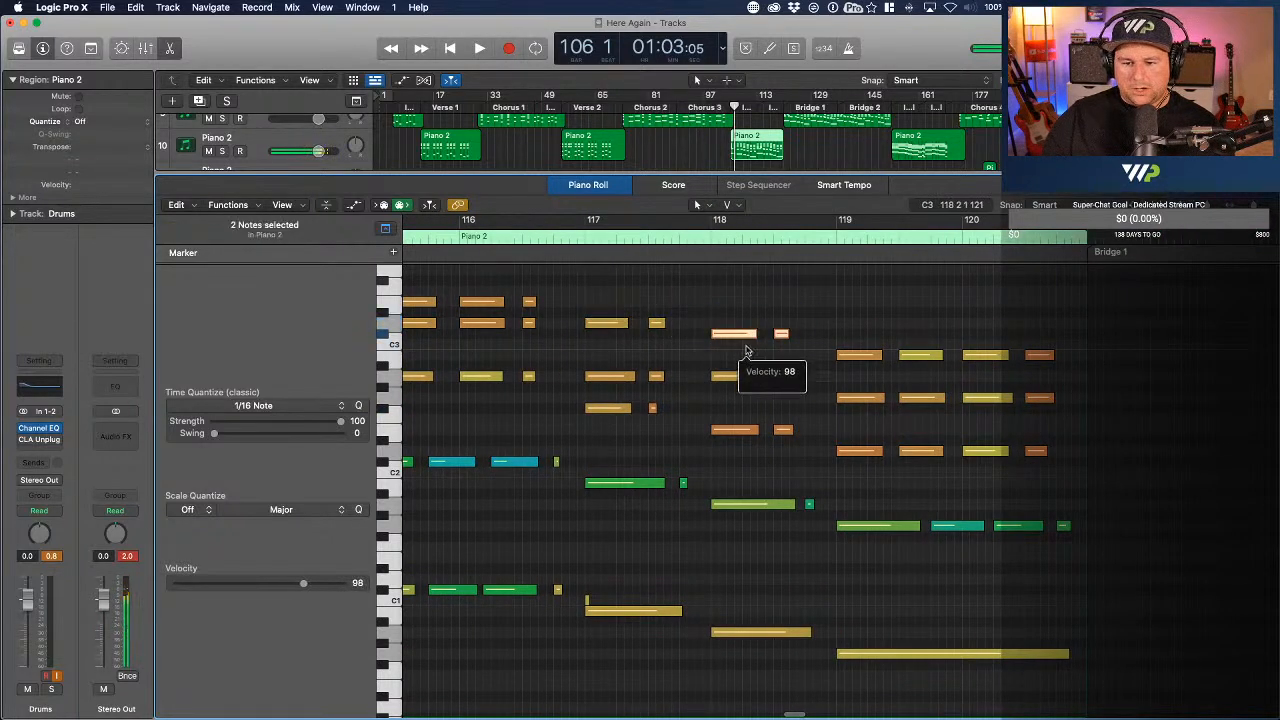
pyautogui.moveTo(782, 334); pyautogui.dragTo(786, 352)
pyautogui.moveTo(783, 431); pyautogui.dragTo(785, 495)
# - Raise the velocities of the two soft C#2 notes around bar 116 and lower the short notes ending bar 120, the D2 to 102
pyautogui.hscroll(-3, 427, 503)
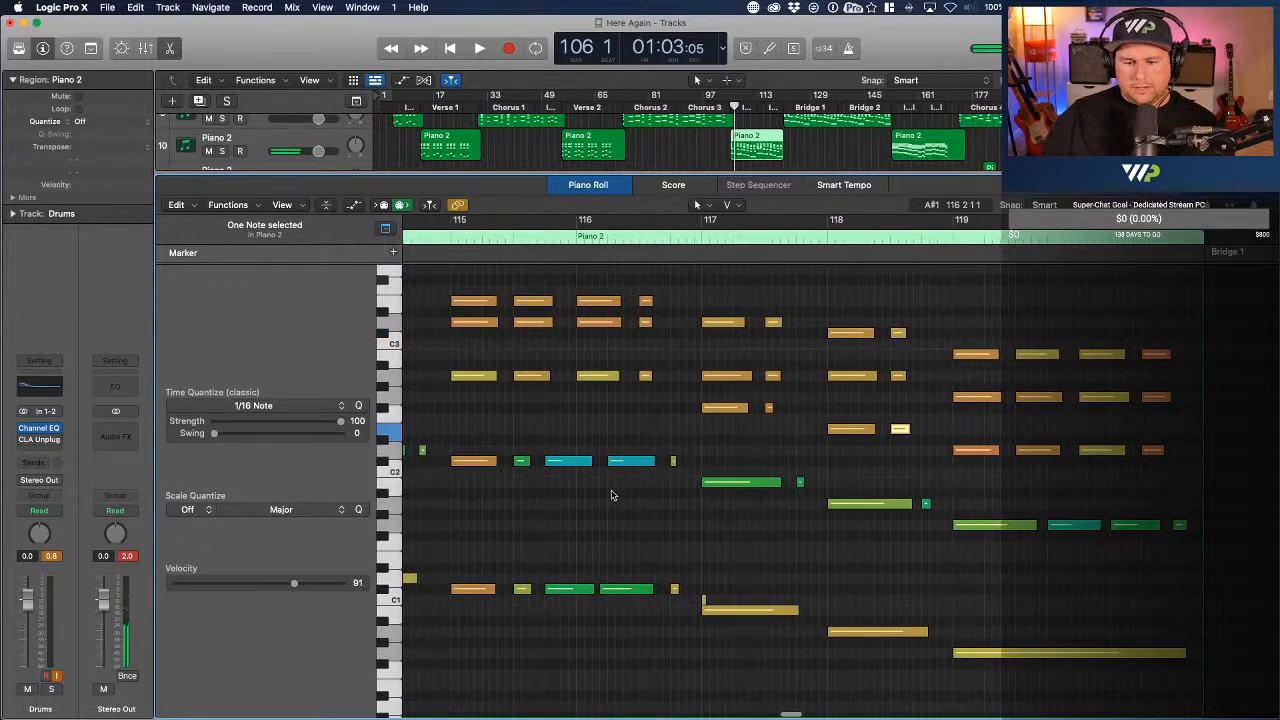
pyautogui.moveTo(577, 464); pyautogui.dragTo(576, 431)
pyautogui.click(643, 403)
pyautogui.hscroll(3, 642, 404)
pyautogui.moveTo(874, 357); pyautogui.dragTo(871, 463)
# - Play the song from the Interlude, hide the Piano Roll and select the Drums track in the full track list
pyautogui.press('space')
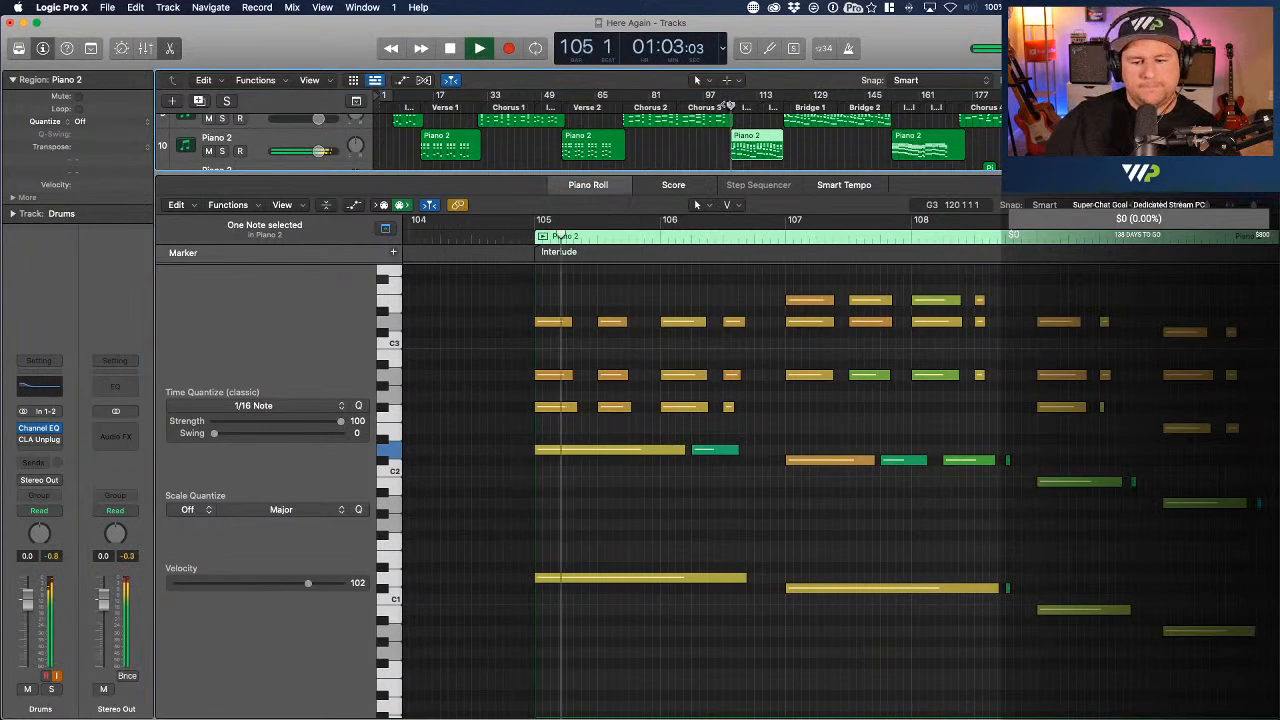
pyautogui.scroll(6, 285, 152)
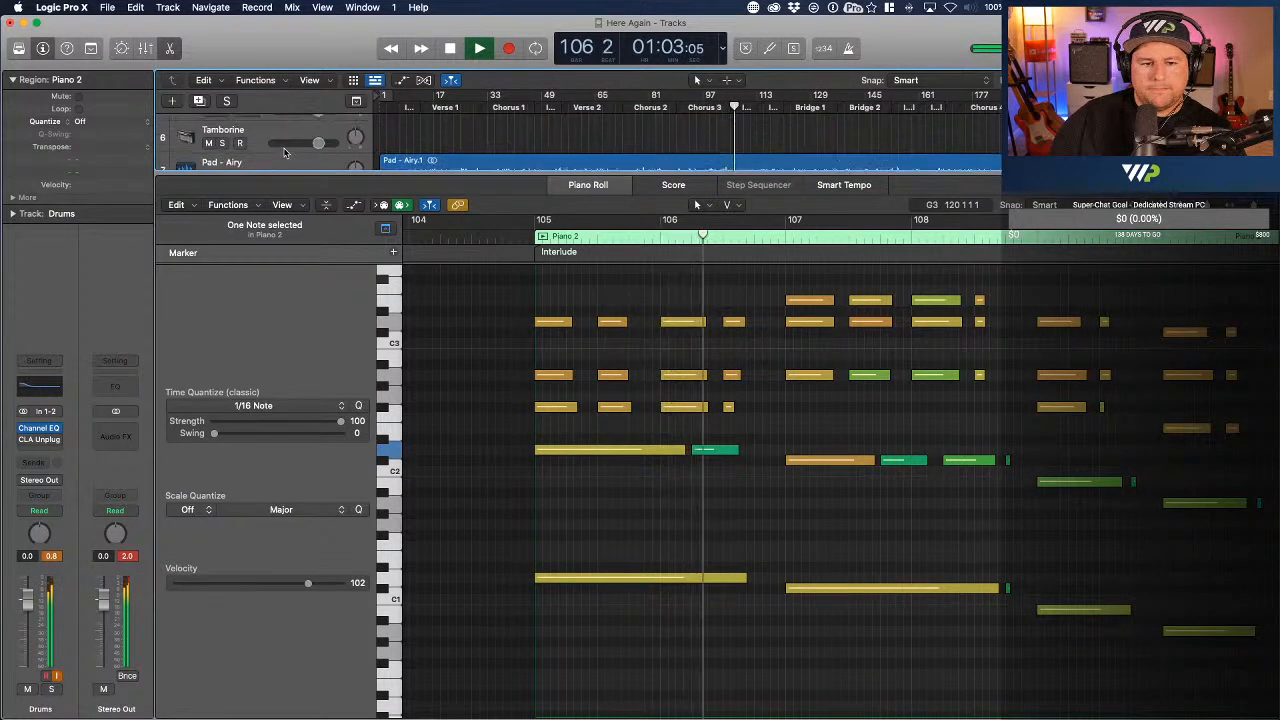
pyautogui.click(175, 45)
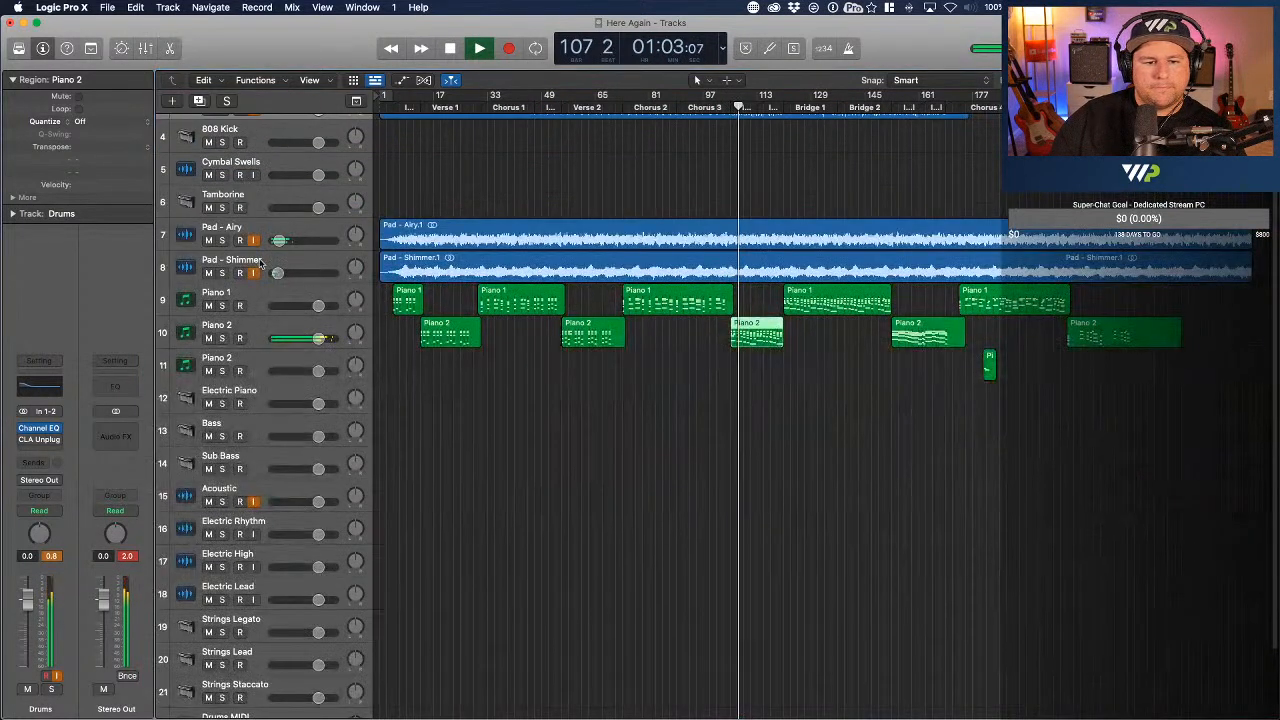
pyautogui.scroll(2, 266, 210)
pyautogui.click(263, 150)
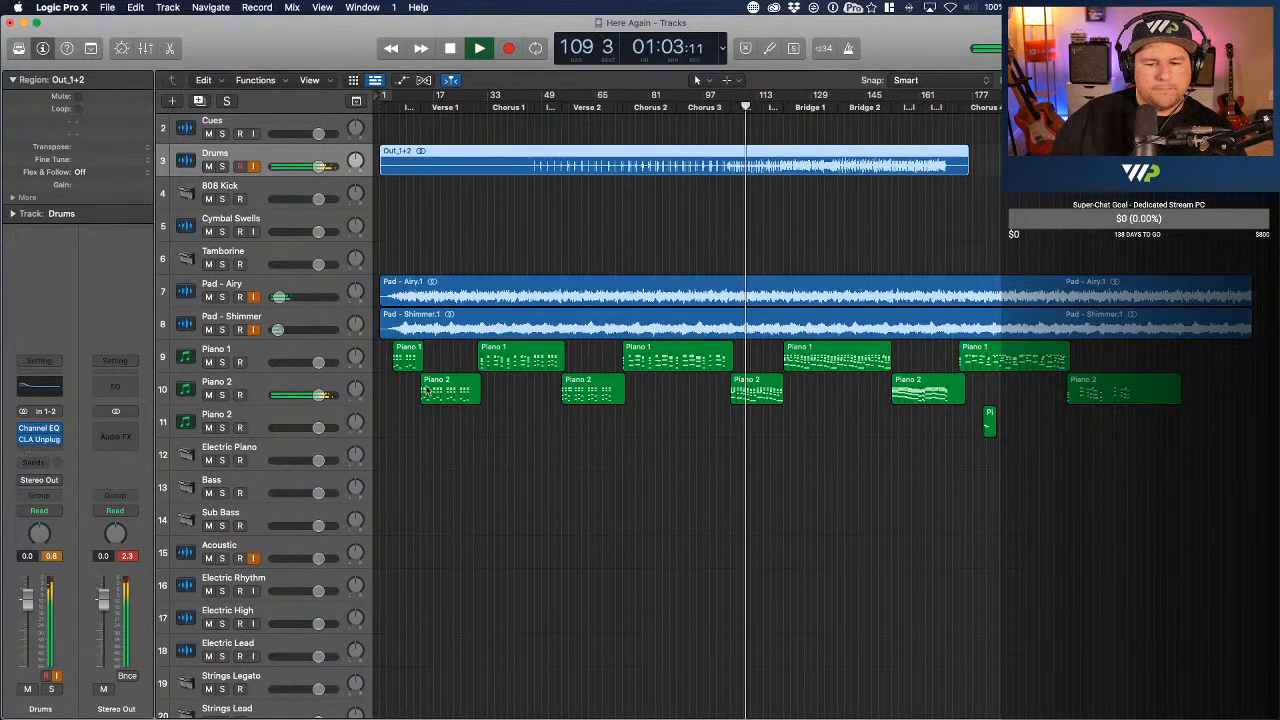
# - Reopen the Piano 2 Interlude region in the Piano Roll during playback
pyautogui.doubleClick(757, 390)
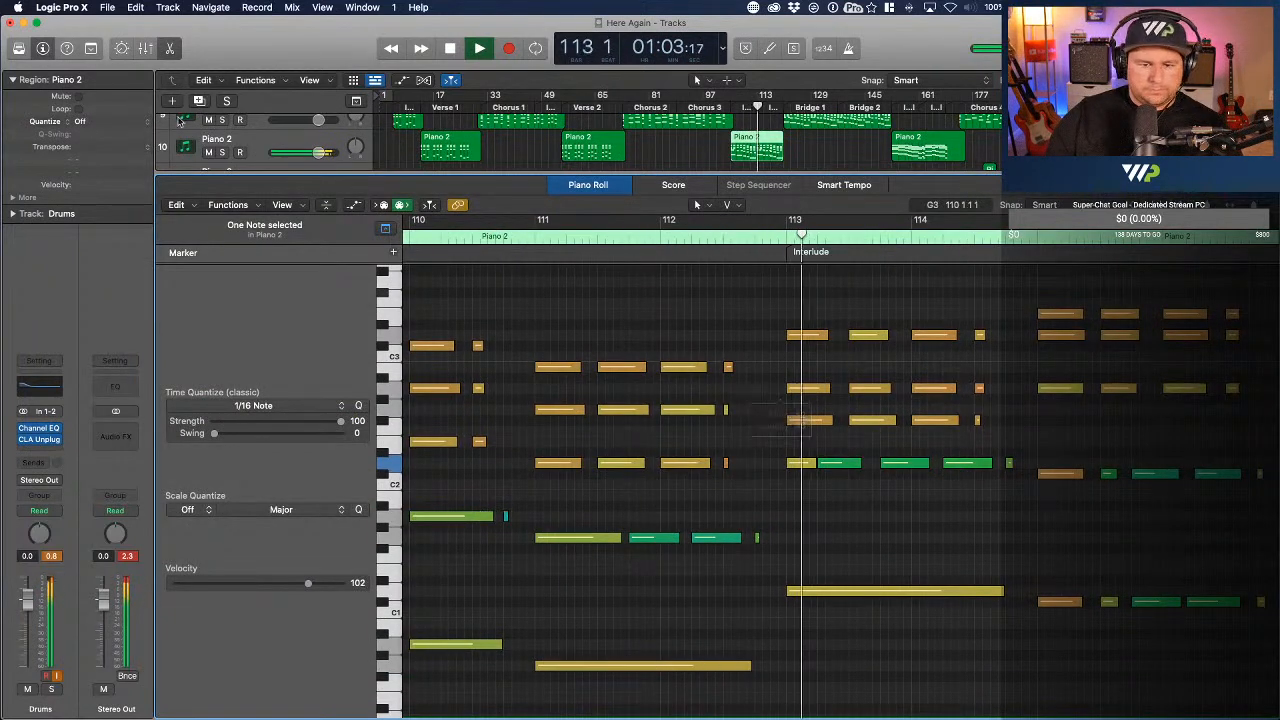
pyautogui.scroll(-1, 270, 163)
pyautogui.scroll(-3, 270, 163)
pyautogui.scroll(3, 256, 148)
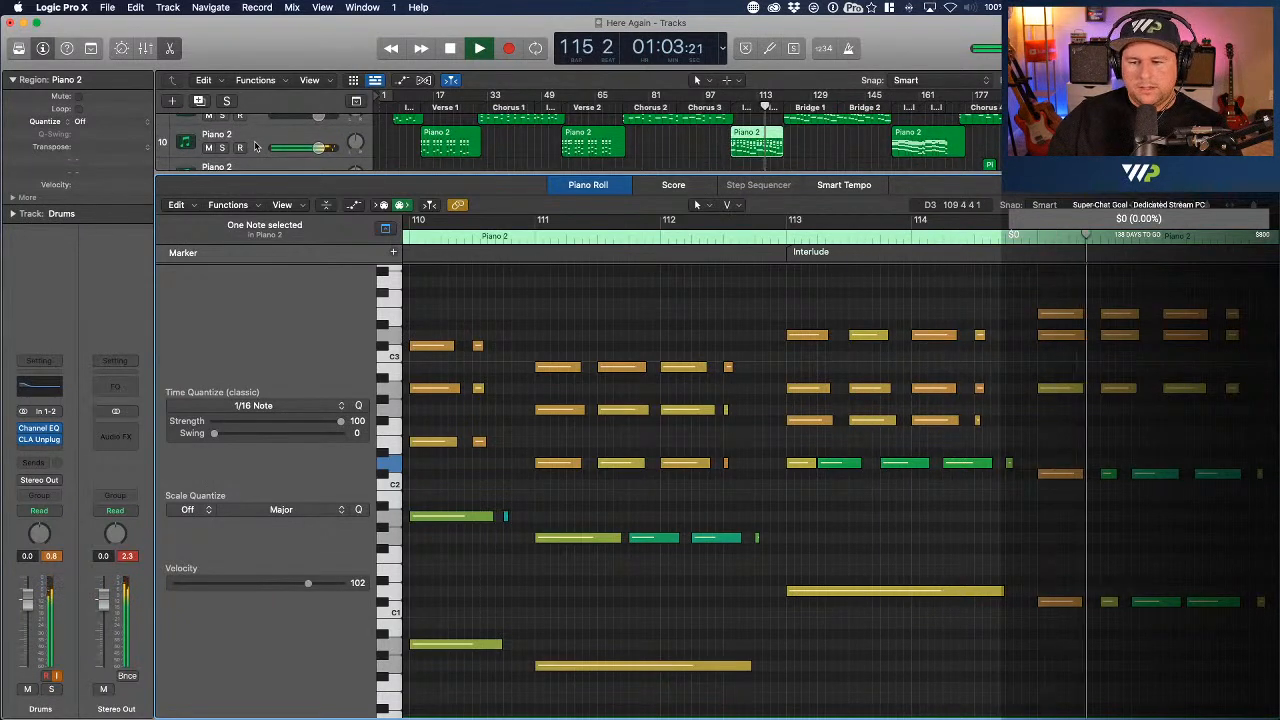
# - Lower the velocities of the short F2 in bar 117 and the D#3 and C#3 starting bar 116, the C#3 to 95
pyautogui.hscroll(5, 665, 413)
pyautogui.hscroll(1, 665, 413)
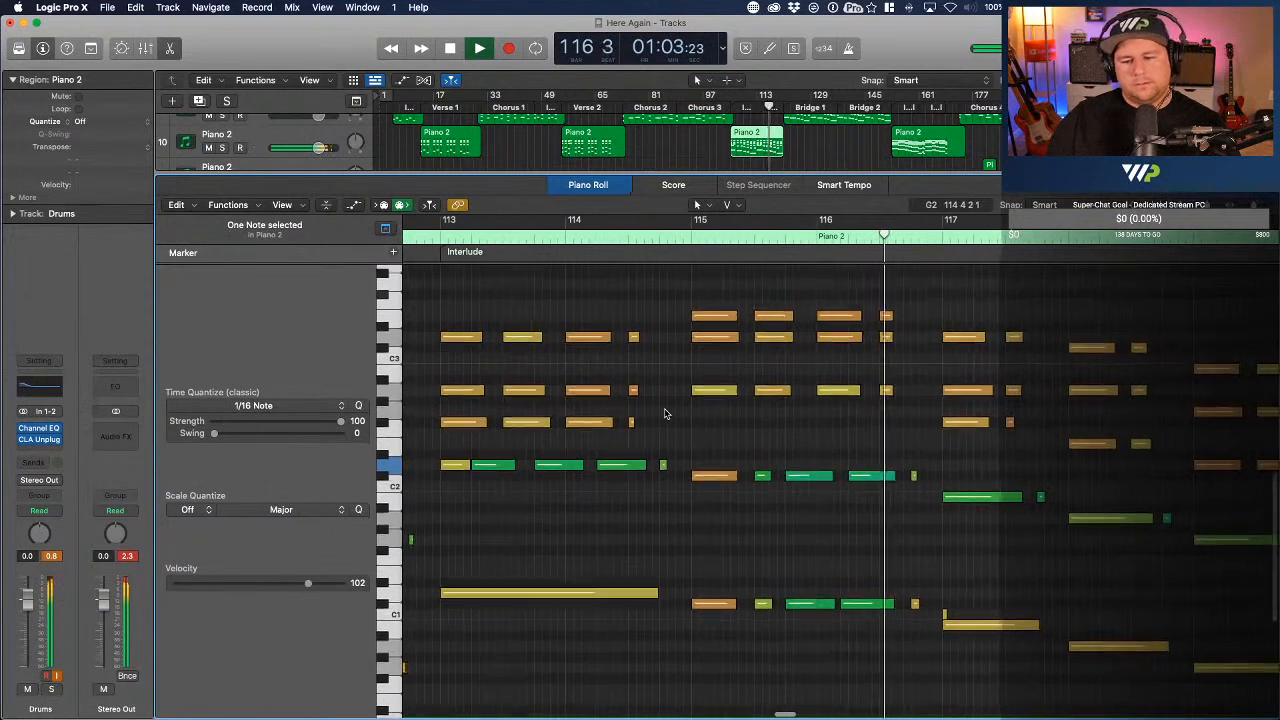
pyautogui.hscroll(4, 665, 413)
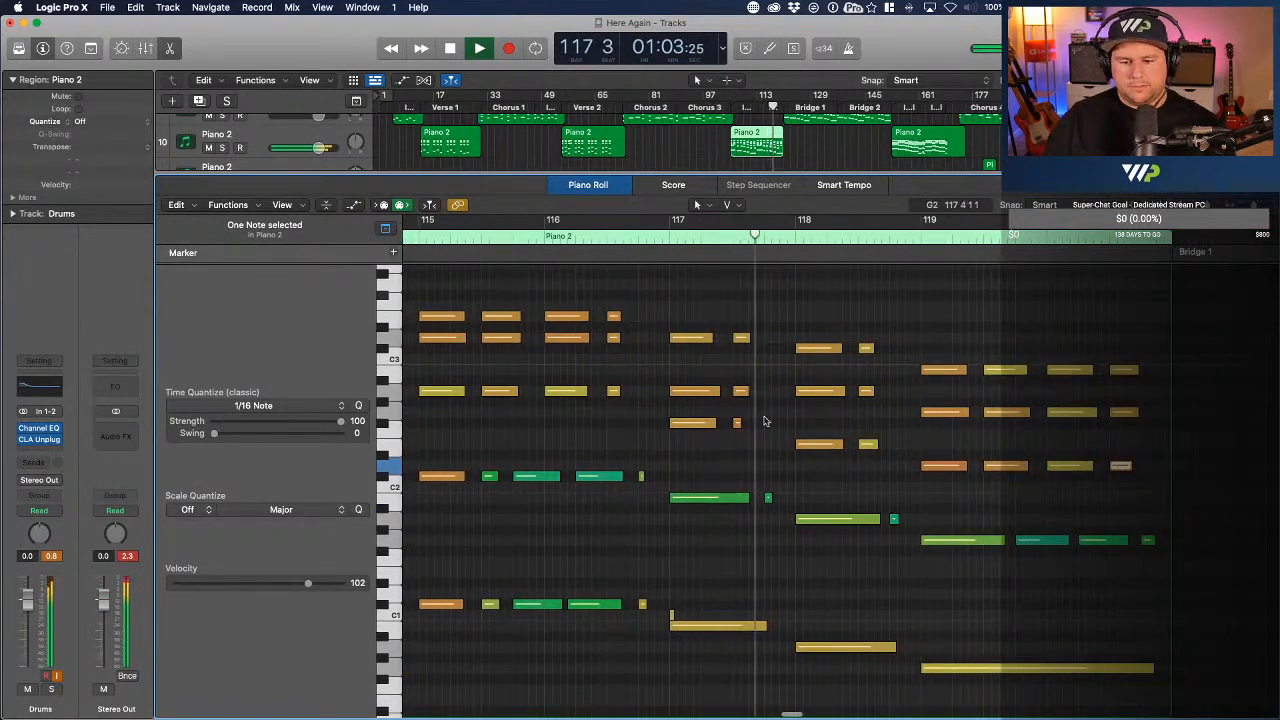
pyautogui.moveTo(737, 423); pyautogui.dragTo(736, 442)
pyautogui.moveTo(566, 317); pyautogui.dragTo(566, 354)
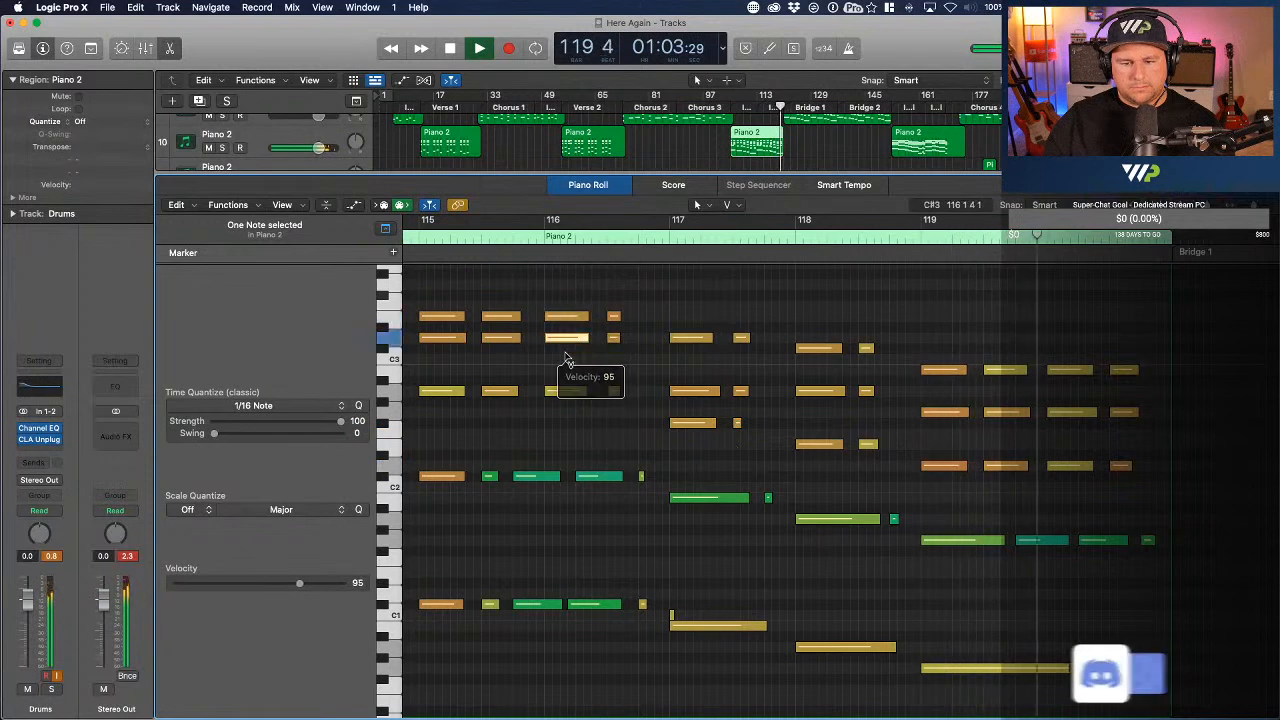
# - Stop playback and lower the velocities of the loud notes in bars 119 and 120, the first C#2 to 98 and the last to 95
pyautogui.hscroll(2, 900, 460)
pyautogui.press('space')
pyautogui.moveTo(866, 470); pyautogui.dragTo(864, 492)
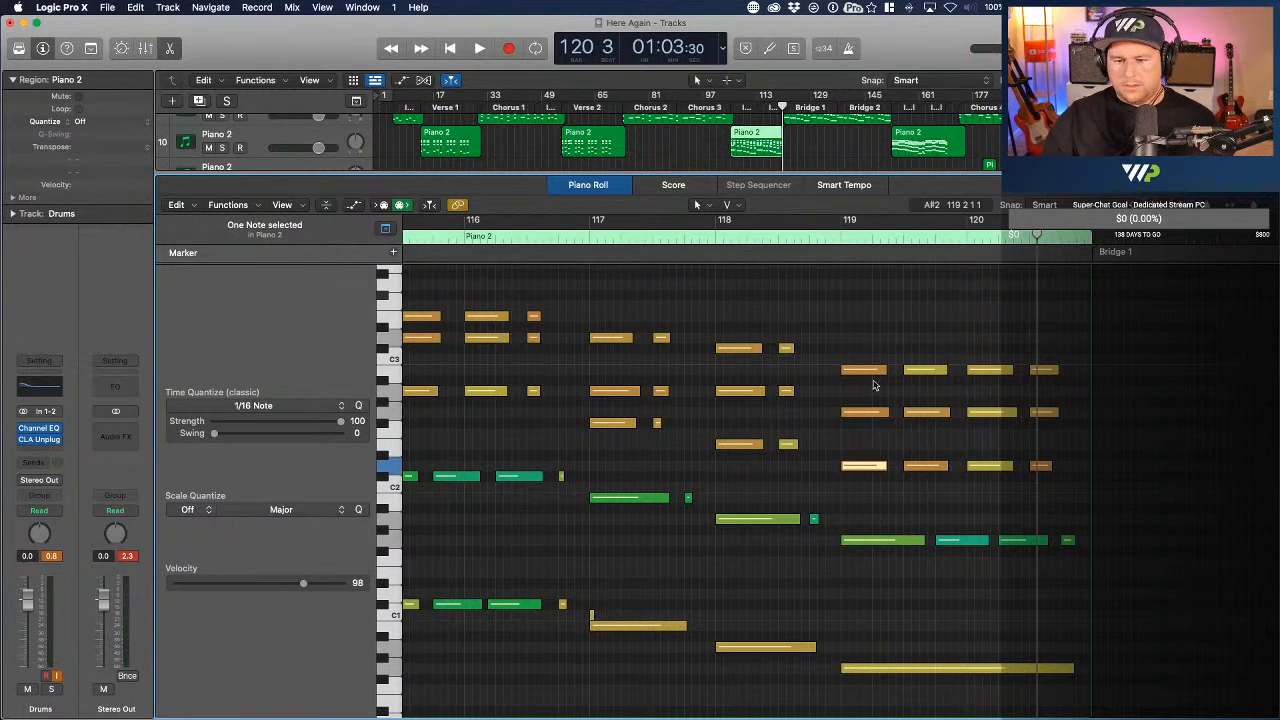
pyautogui.click(875, 373)
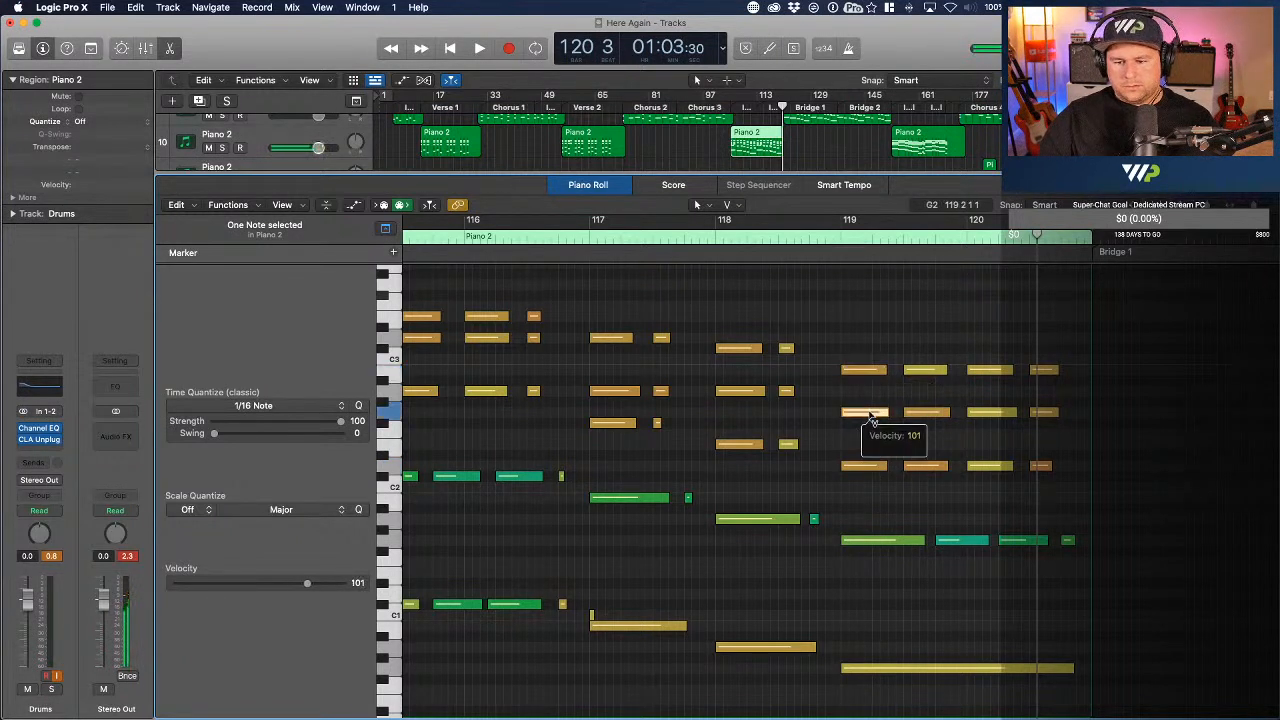
pyautogui.click(933, 414)
pyautogui.click(1041, 466)
# - Open the Piano 1 Bridge region in the Piano Roll and quantize all its notes to 1/16 Note
pyautogui.scroll(-3, 870, 410)
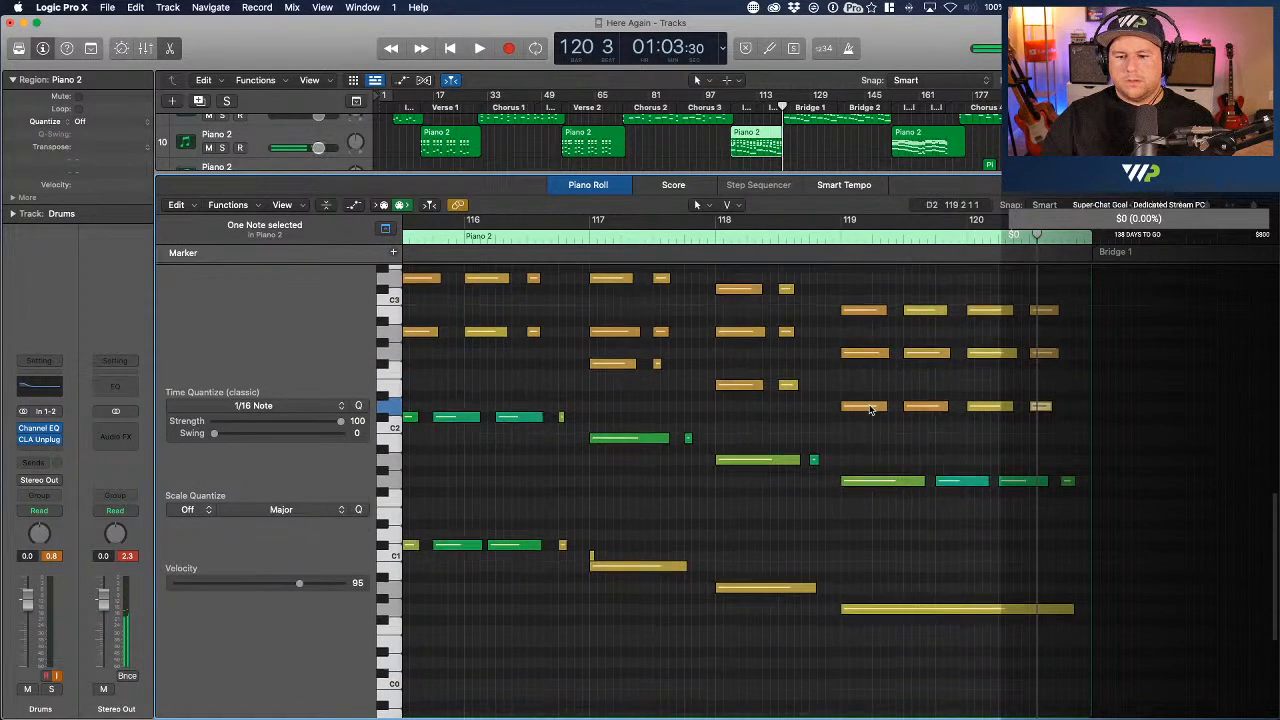
pyautogui.scroll(2, 797, 154)
pyautogui.click(798, 154)
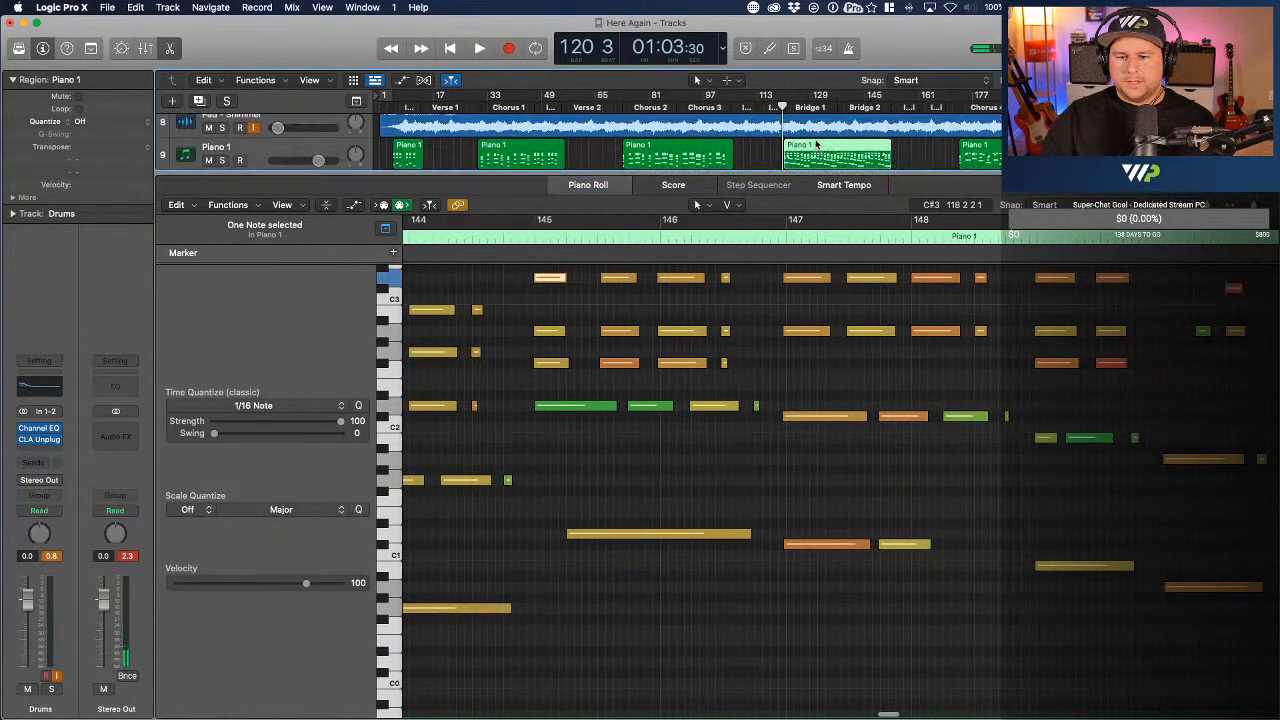
pyautogui.click(657, 460)
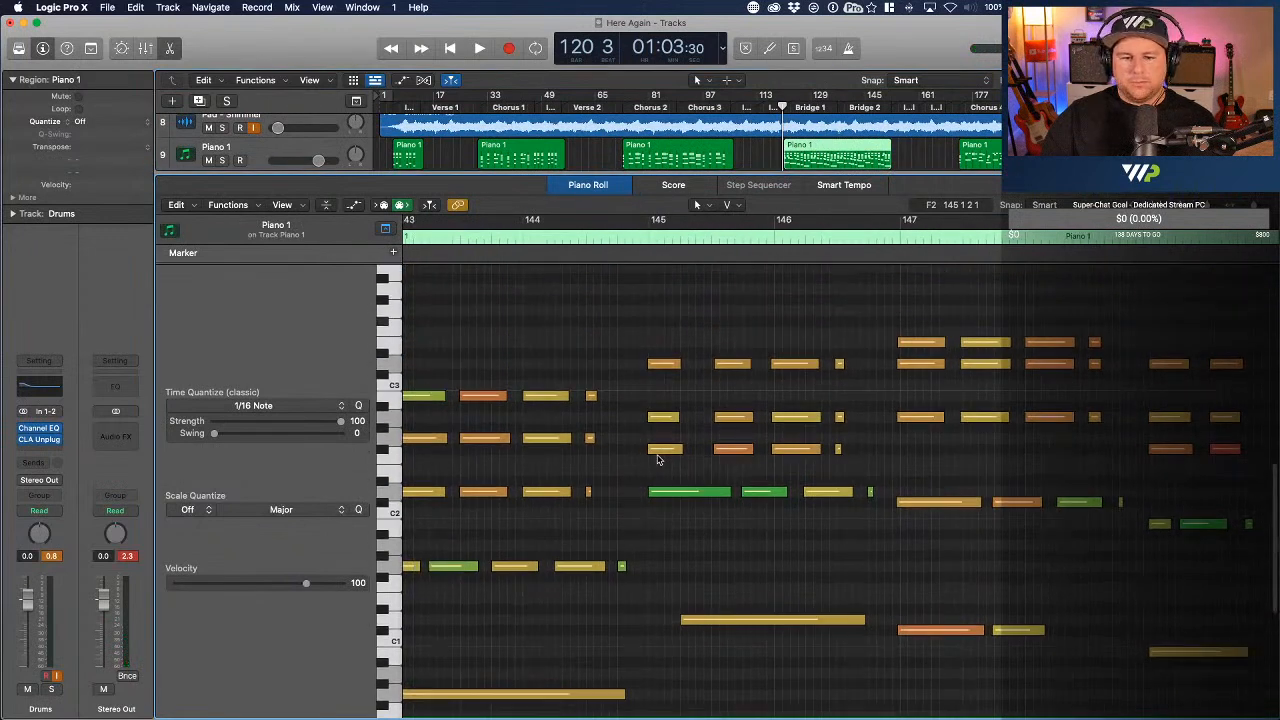
pyautogui.press('space')
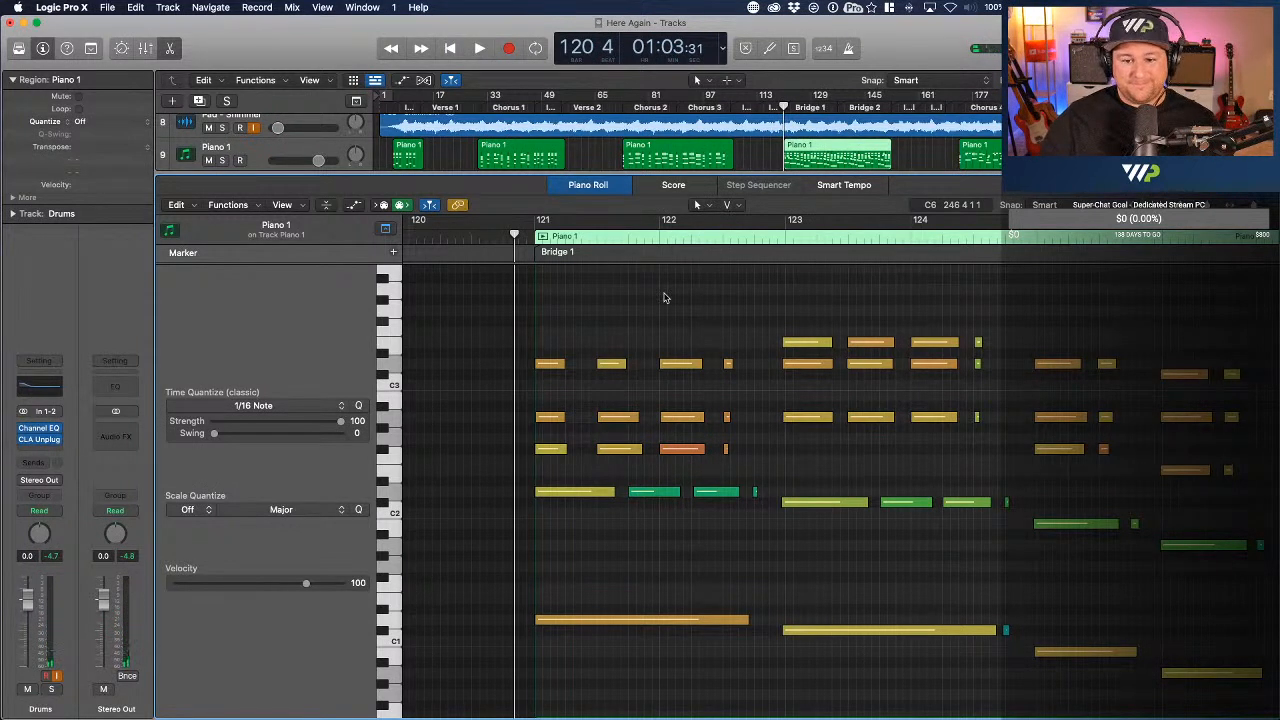
pyautogui.press('super+a')
pyautogui.click(571, 325)
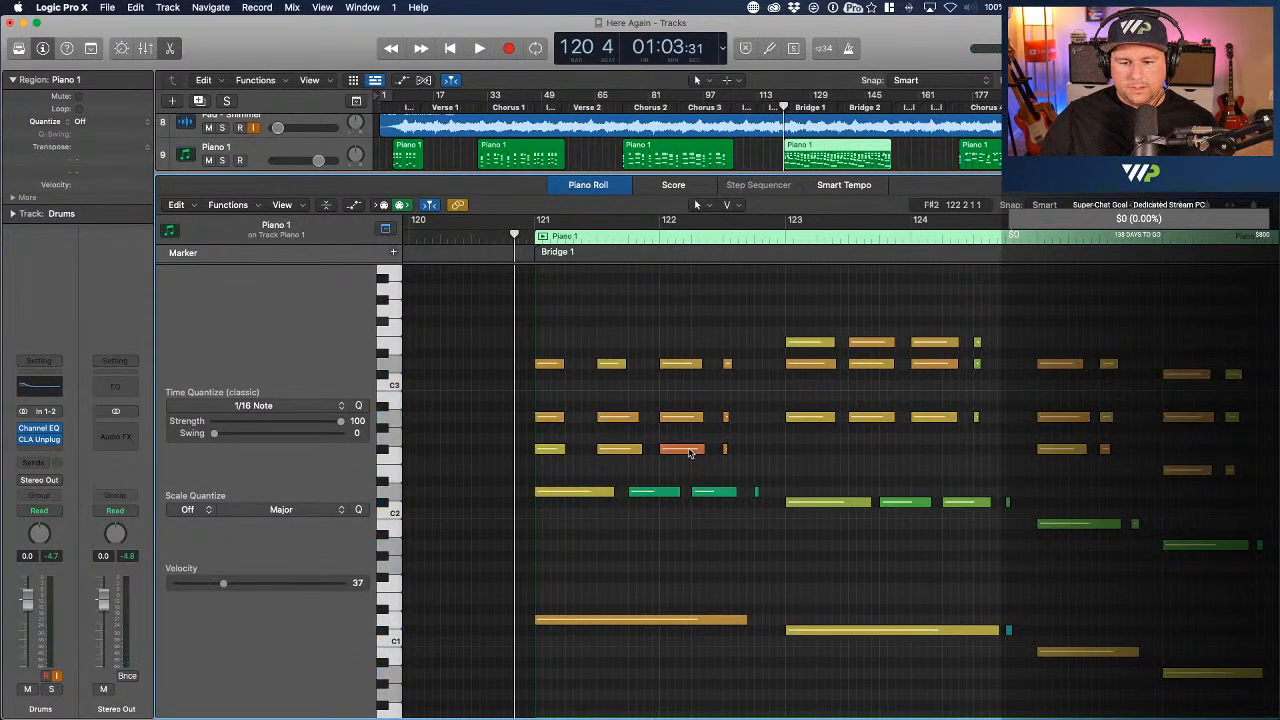
# - During playback, lower the loud F2 notes in bars 122, 125 and 129 and the C#2 in bar 127, the last F2 to velocity 93
pyautogui.click(689, 451)
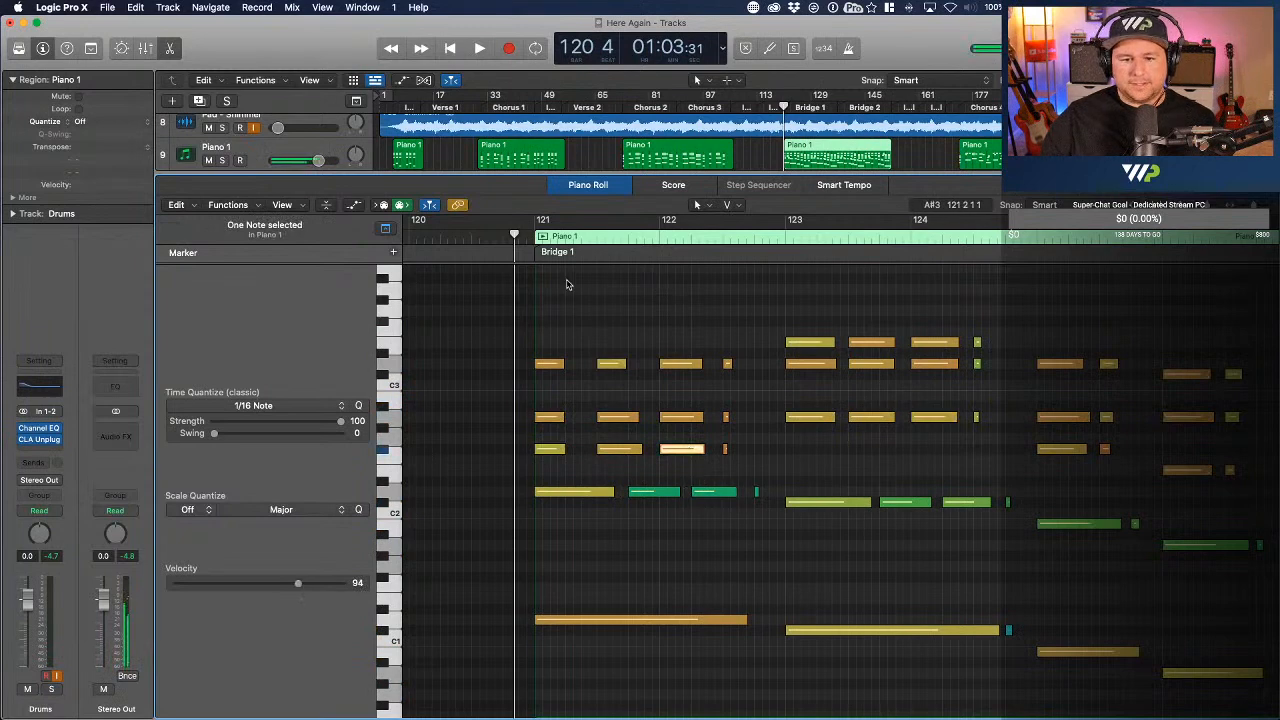
pyautogui.press('space')
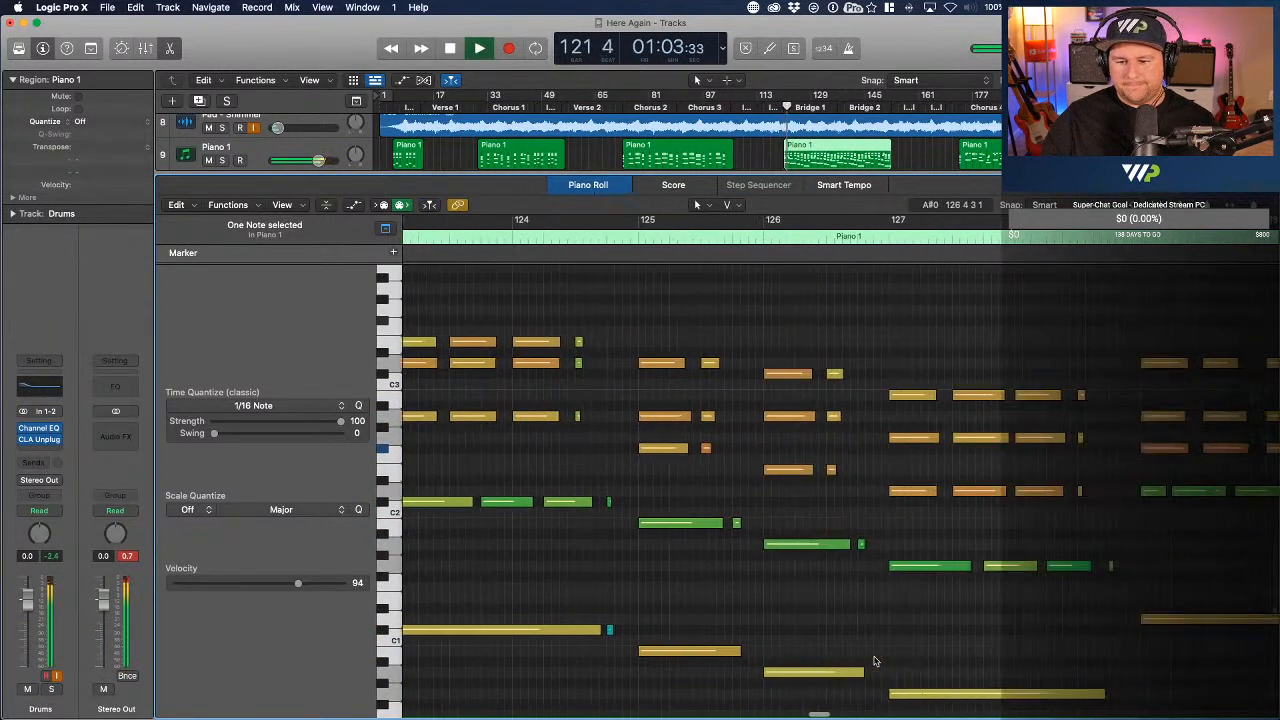
pyautogui.click(596, 449)
pyautogui.moveTo(598, 449); pyautogui.dragTo(601, 470)
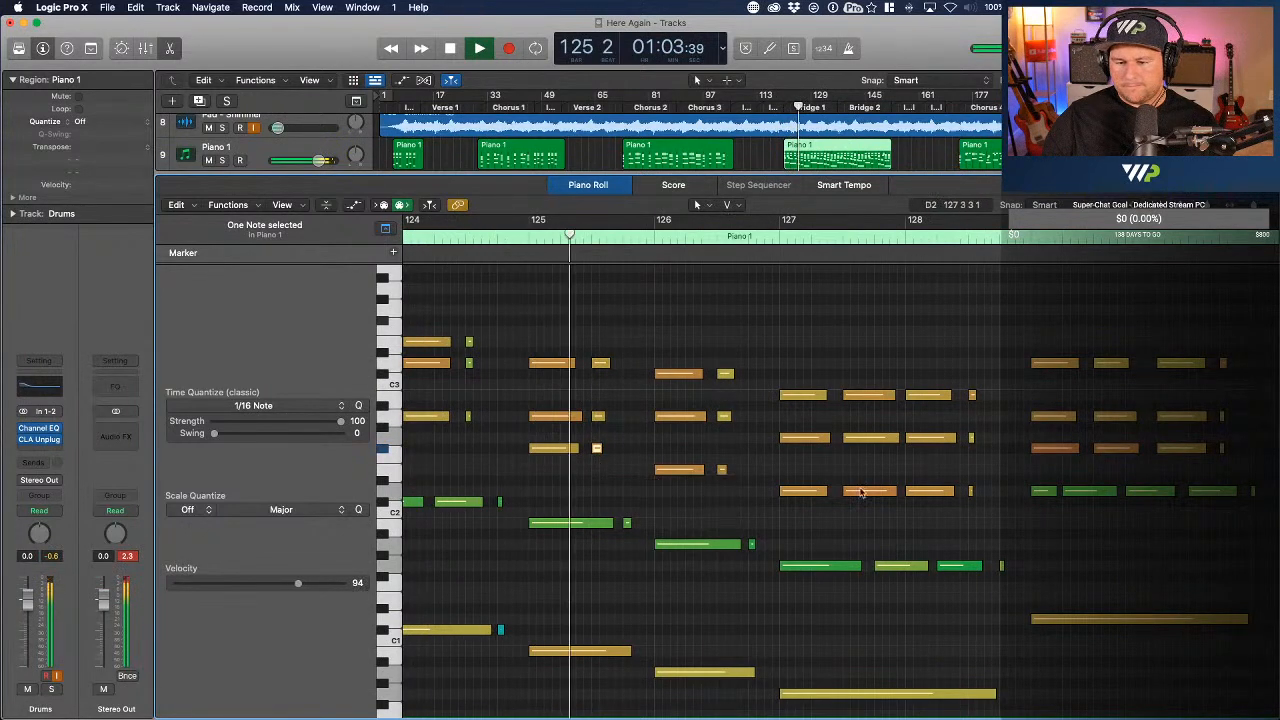
pyautogui.click(862, 491)
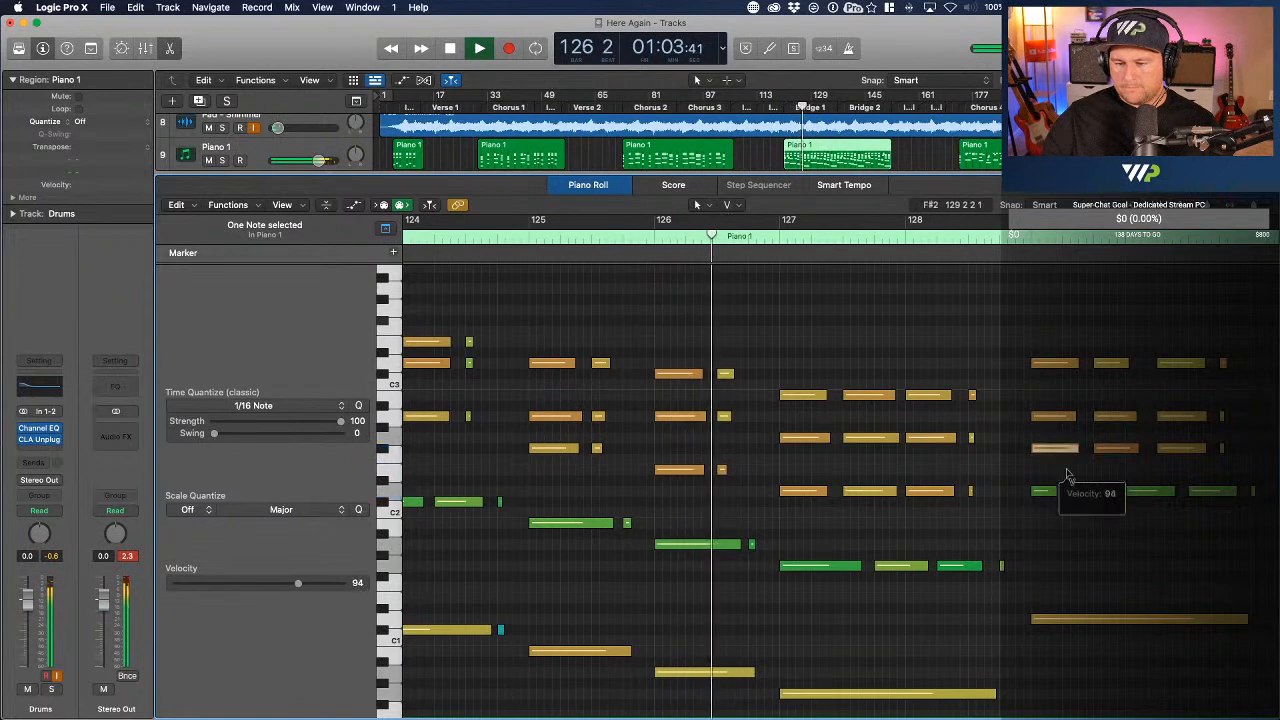
pyautogui.moveTo(1115, 449); pyautogui.dragTo(1127, 471)
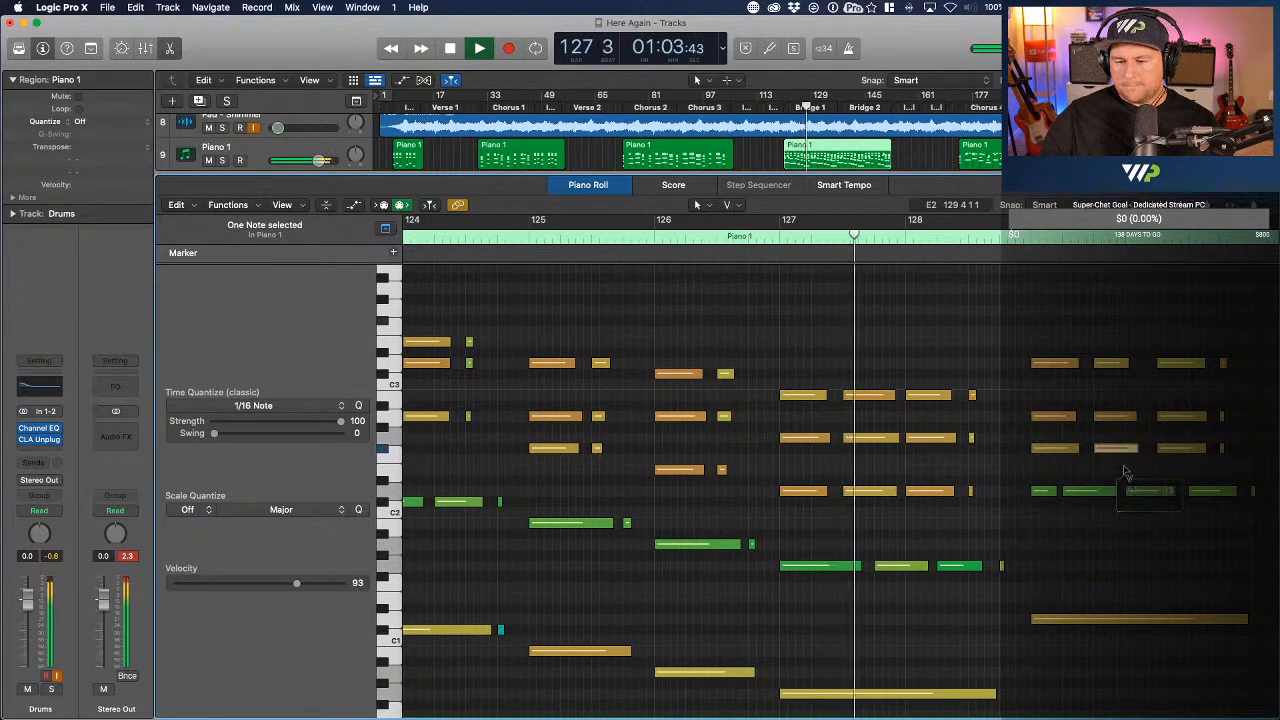
# - Lower the velocities of the short F2 in bar 133 to 93 and the short C3 in bar 134 to 89
pyautogui.hscroll(5, 1127, 471)
pyautogui.hscroll(2, 1012, 469)
pyautogui.moveTo(955, 452); pyautogui.dragTo(958, 467)
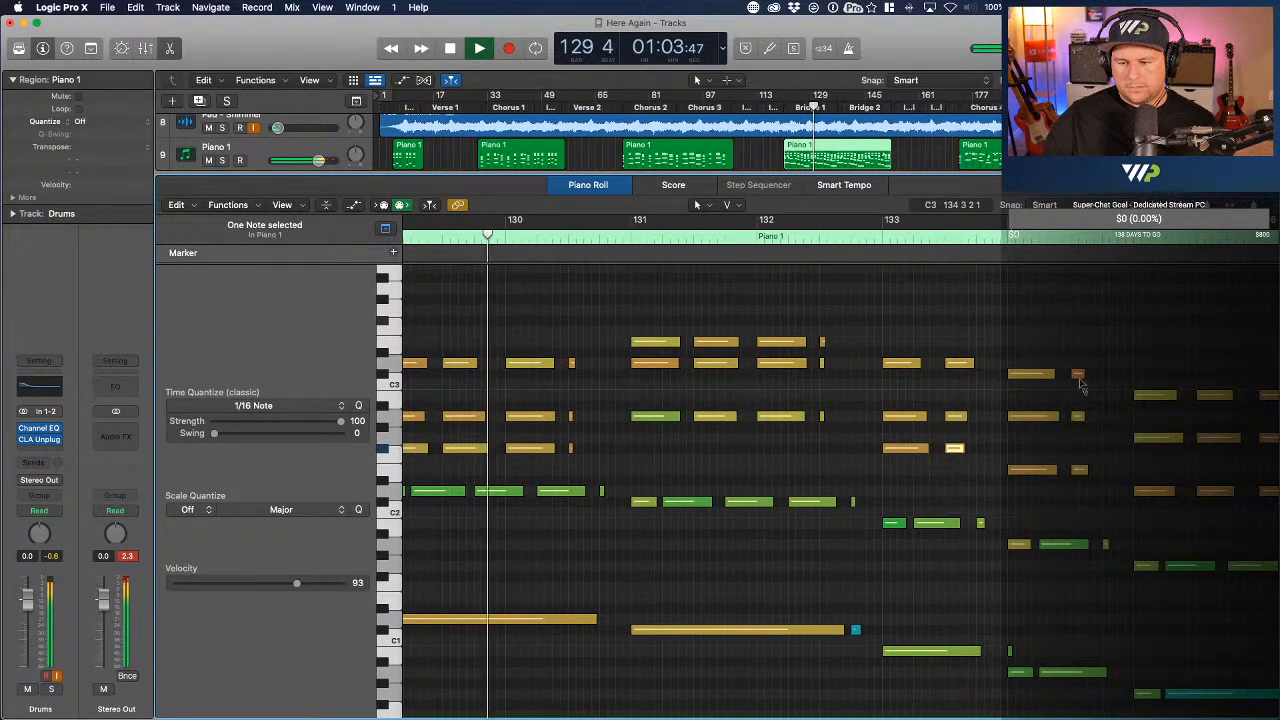
pyautogui.click(1078, 375)
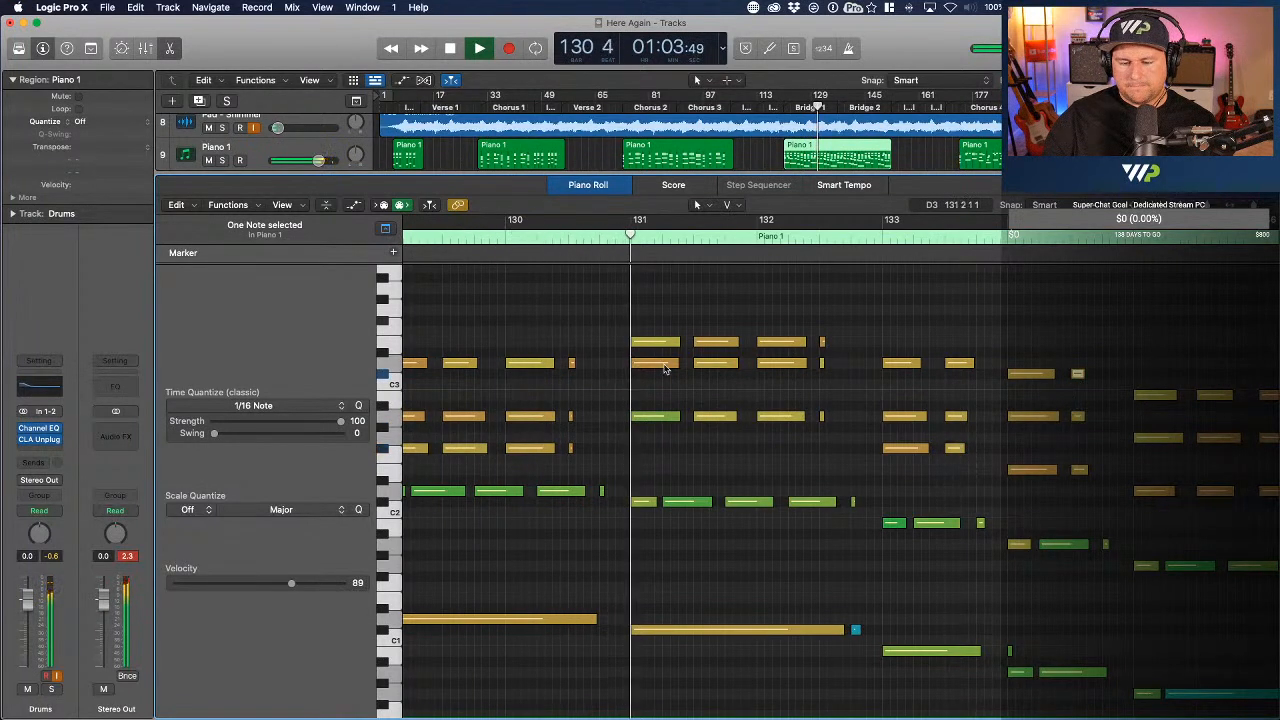
# - Lower the first two F2 notes of Bridge 2, the second to 94, the F#1 in bar 136, and the long C#1 at bar 137 to 83
pyautogui.hscroll(5, 665, 369)
pyautogui.hscroll(4, 838, 368)
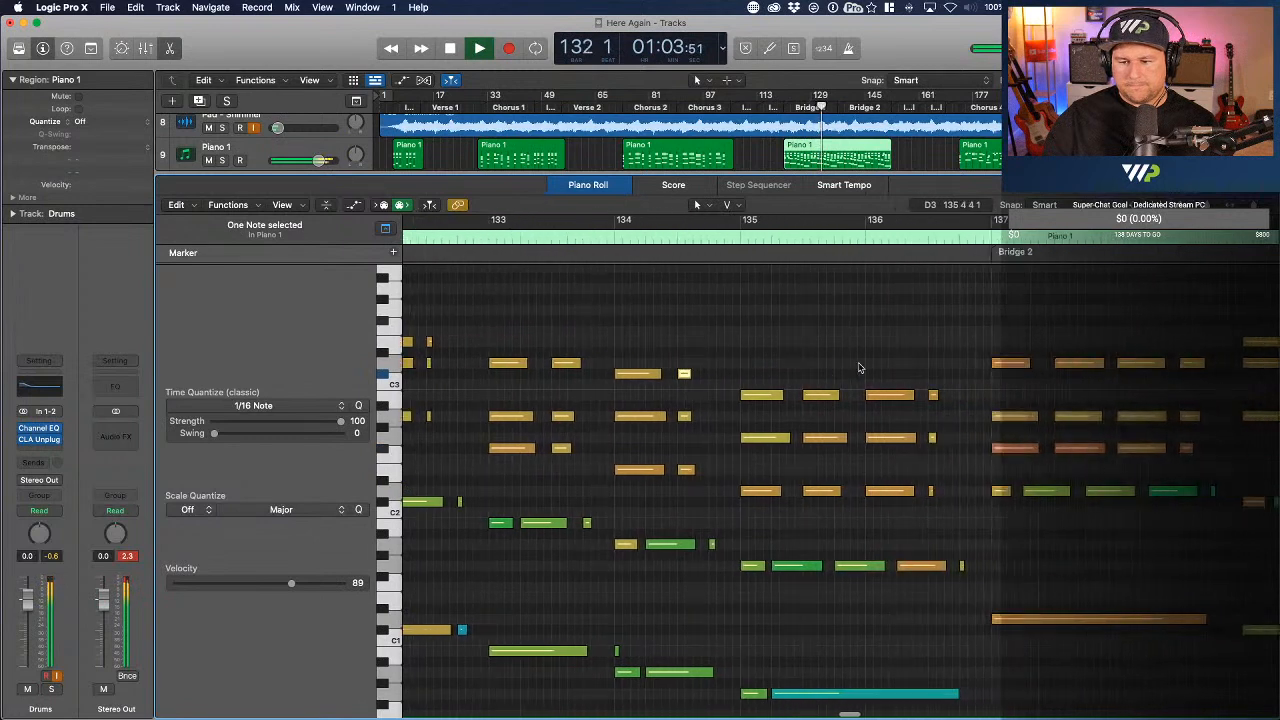
pyautogui.click(1020, 449)
pyautogui.click(1080, 449)
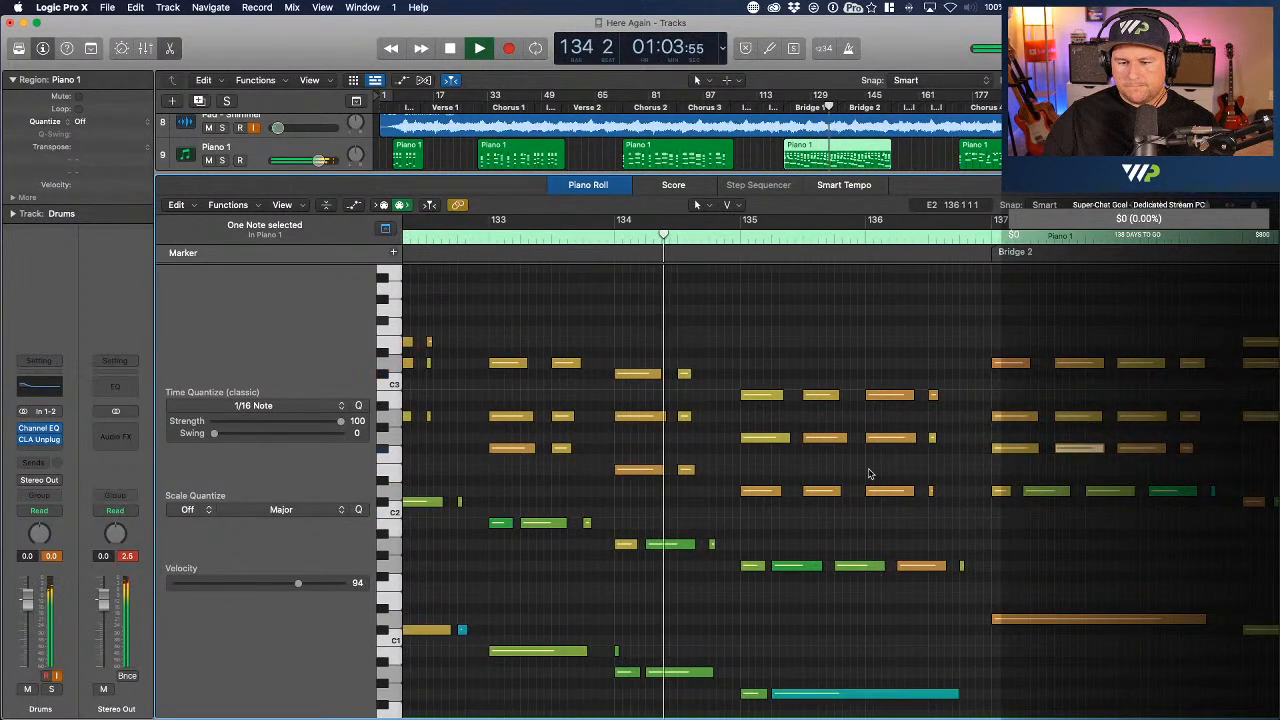
pyautogui.click(920, 566)
pyautogui.click(1058, 620)
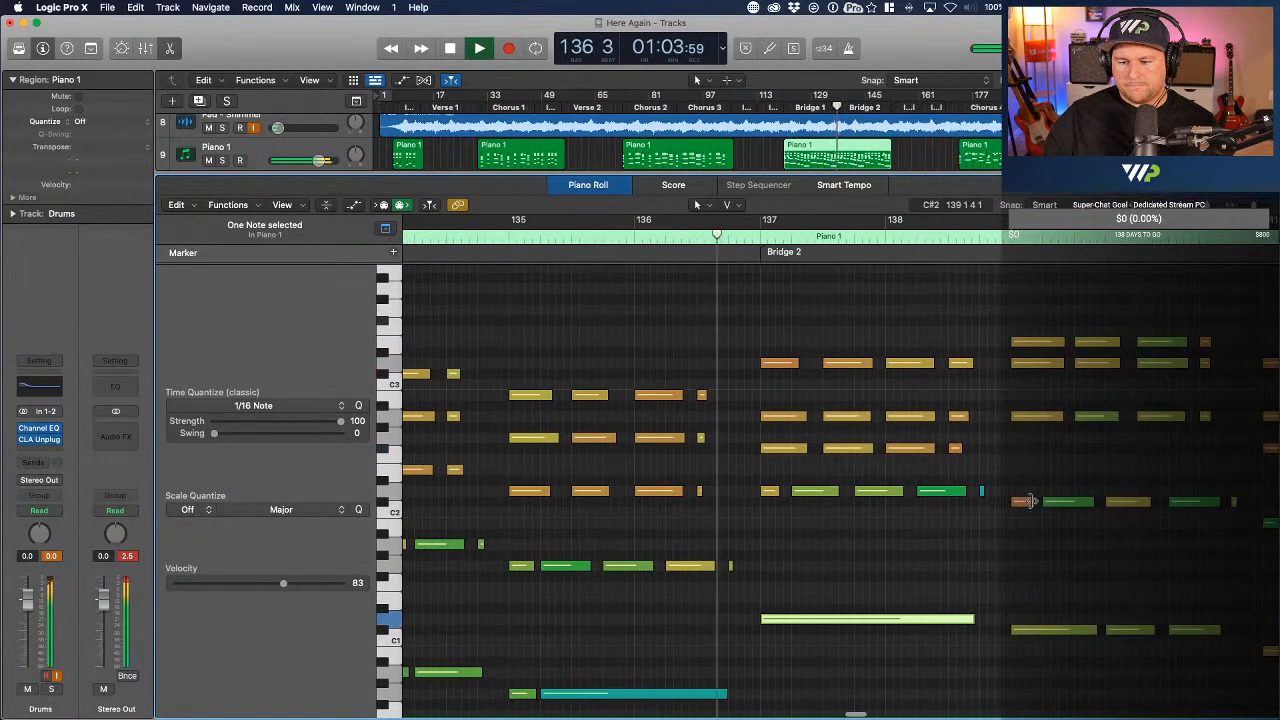
# - Lower the velocities of the first C2 in bar 139 to 93 and the two F2 notes in bar 141, the first to 91
pyautogui.click(1022, 501)
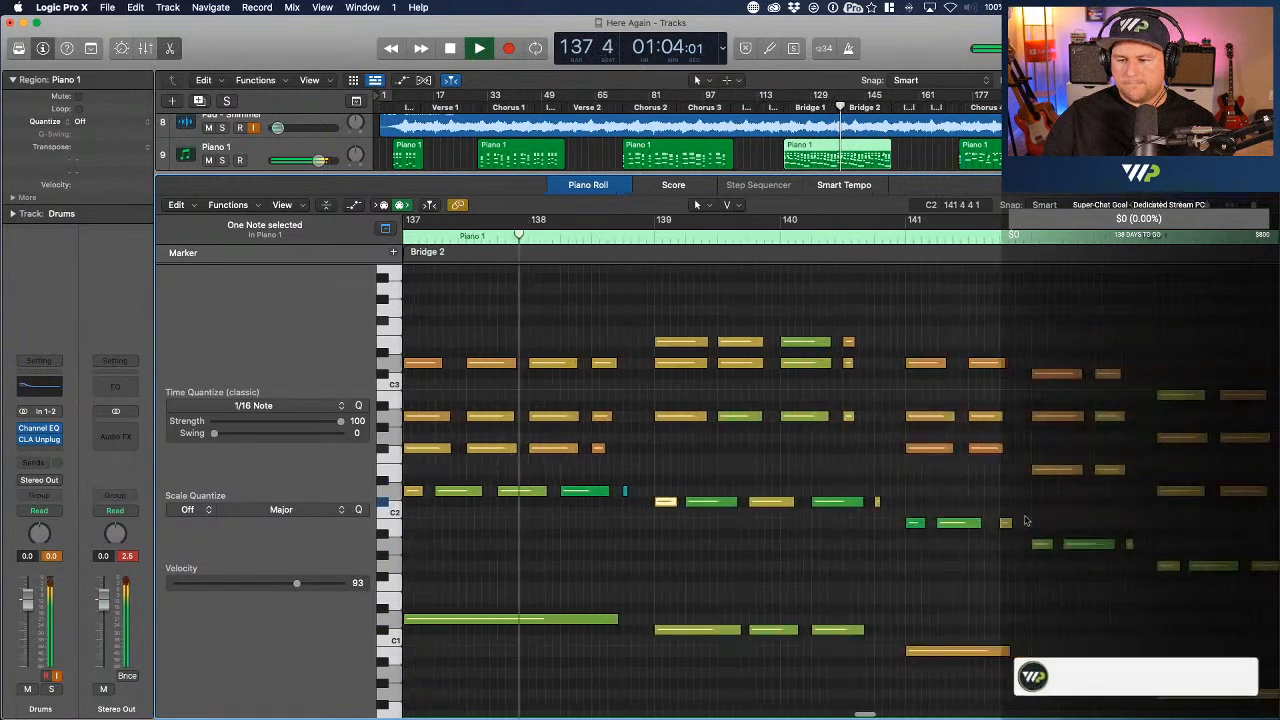
pyautogui.click(976, 448)
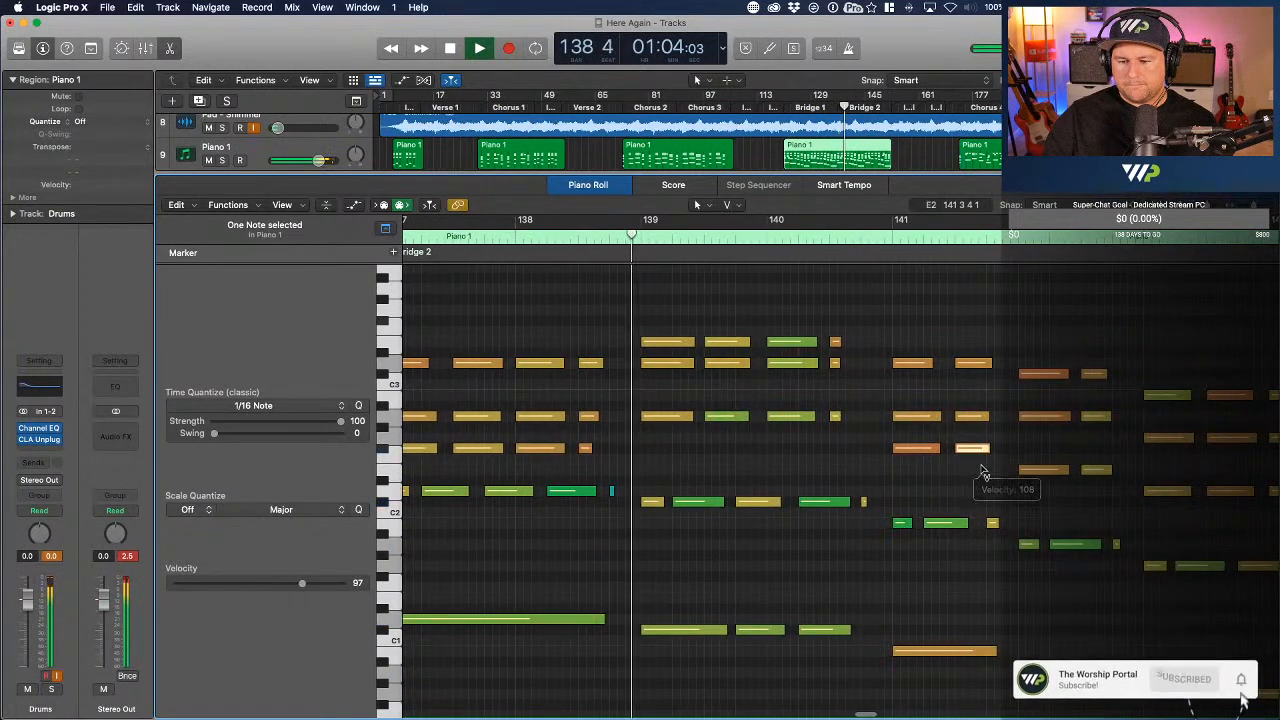
pyautogui.click(916, 448)
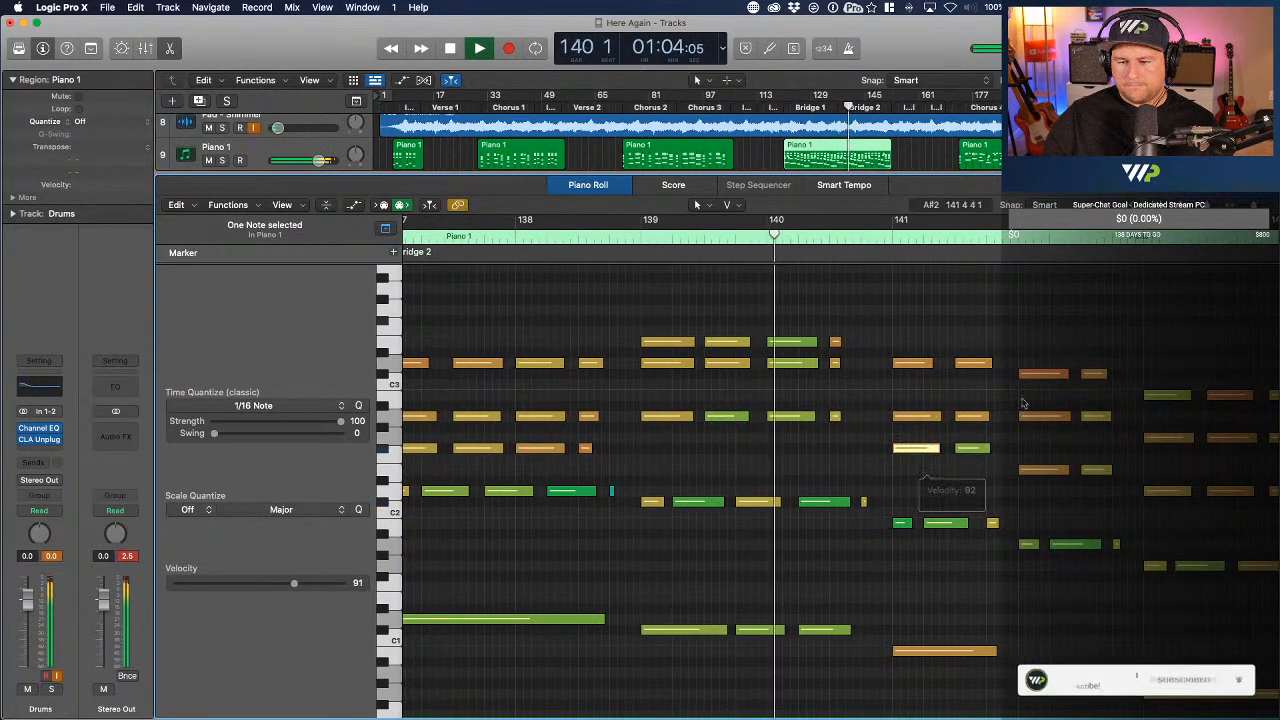
# - Lower the velocities of the two C3 notes in bar 142, the first to 96, and the second A#2 in bar 143 to 95
pyautogui.click(1043, 374)
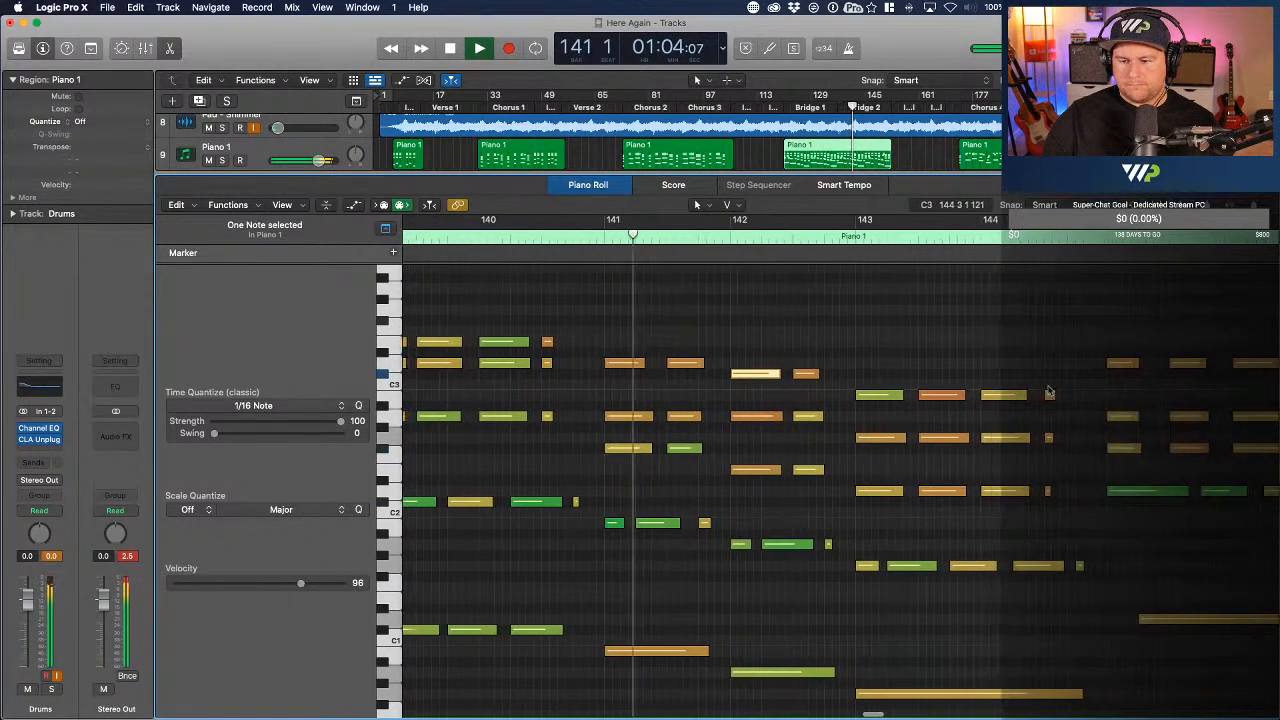
pyautogui.click(932, 395)
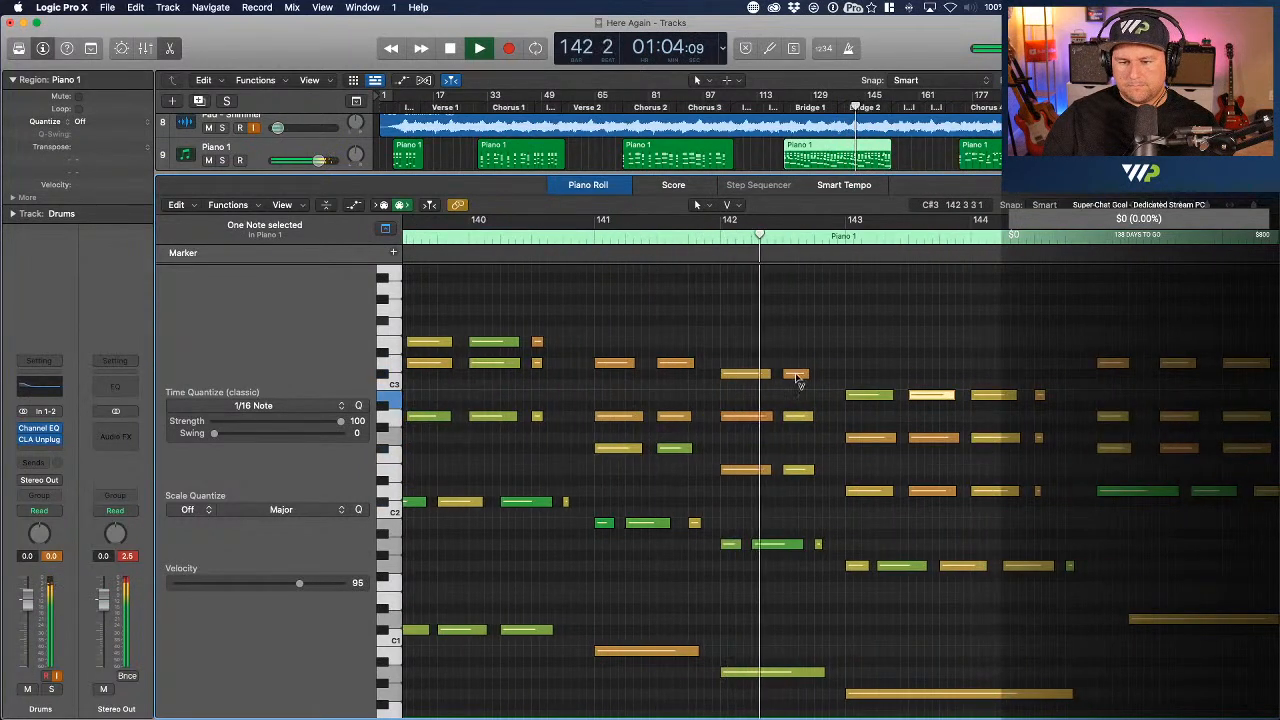
pyautogui.click(795, 375)
# - Lower the velocities of the second F2 in bar 145 and the D#3 and C#3 notes in bar 148
pyautogui.click(912, 449)
pyautogui.moveTo(1000, 322); pyautogui.dragTo(1040, 367)
pyautogui.click(1048, 306)
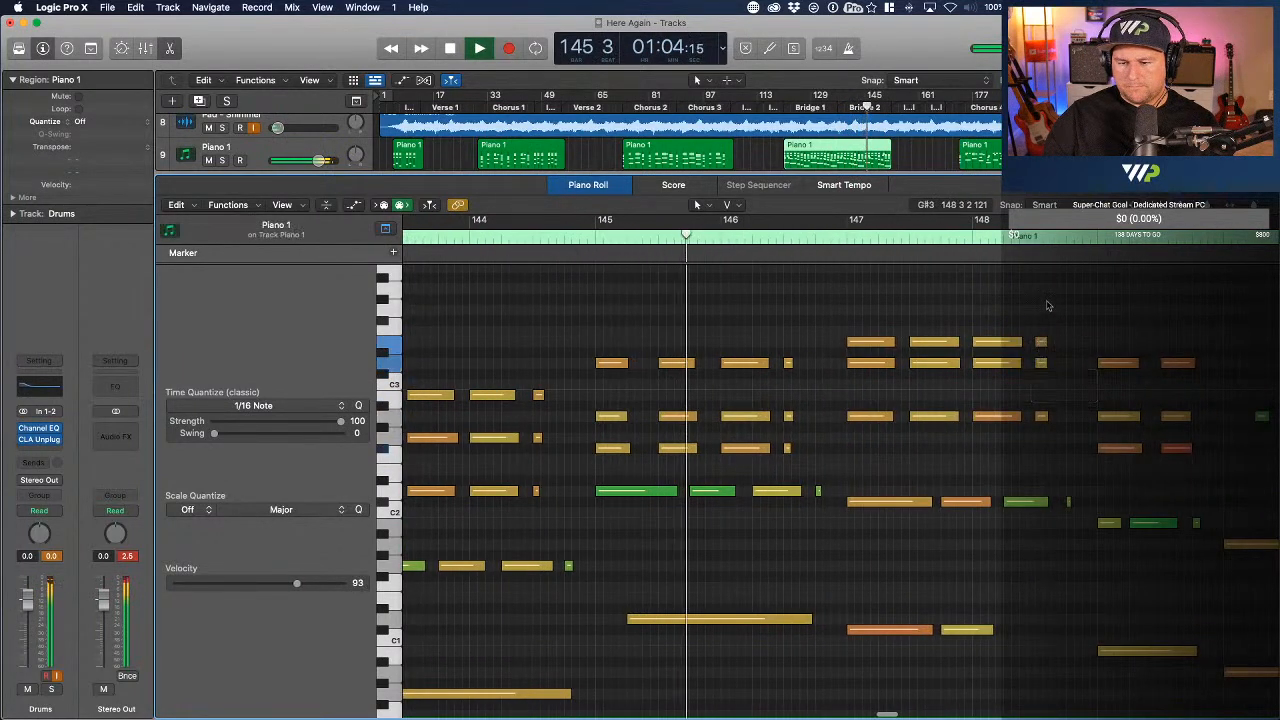
# - Lower the C1 at bar 147 to velocity 95 and soften the F2 and C#3 pairs in bar 149, the first F2 to 97
pyautogui.click(903, 631)
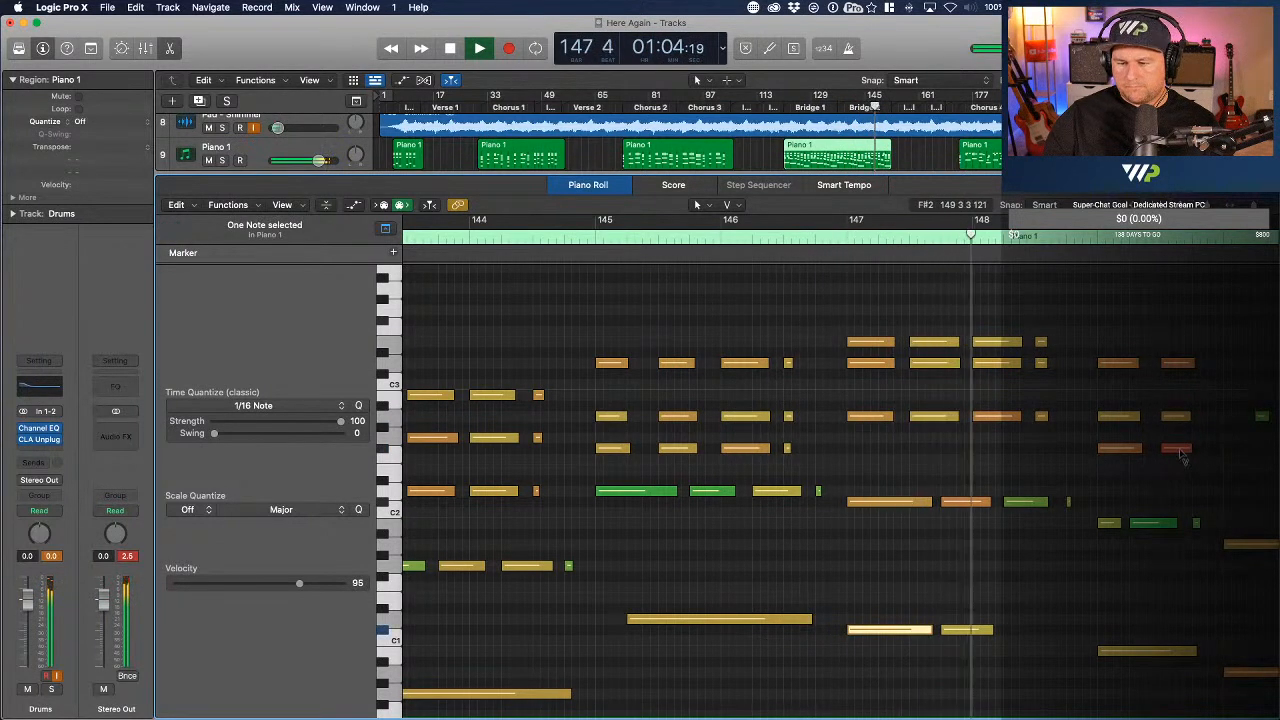
pyautogui.moveTo(1182, 450); pyautogui.dragTo(1182, 477)
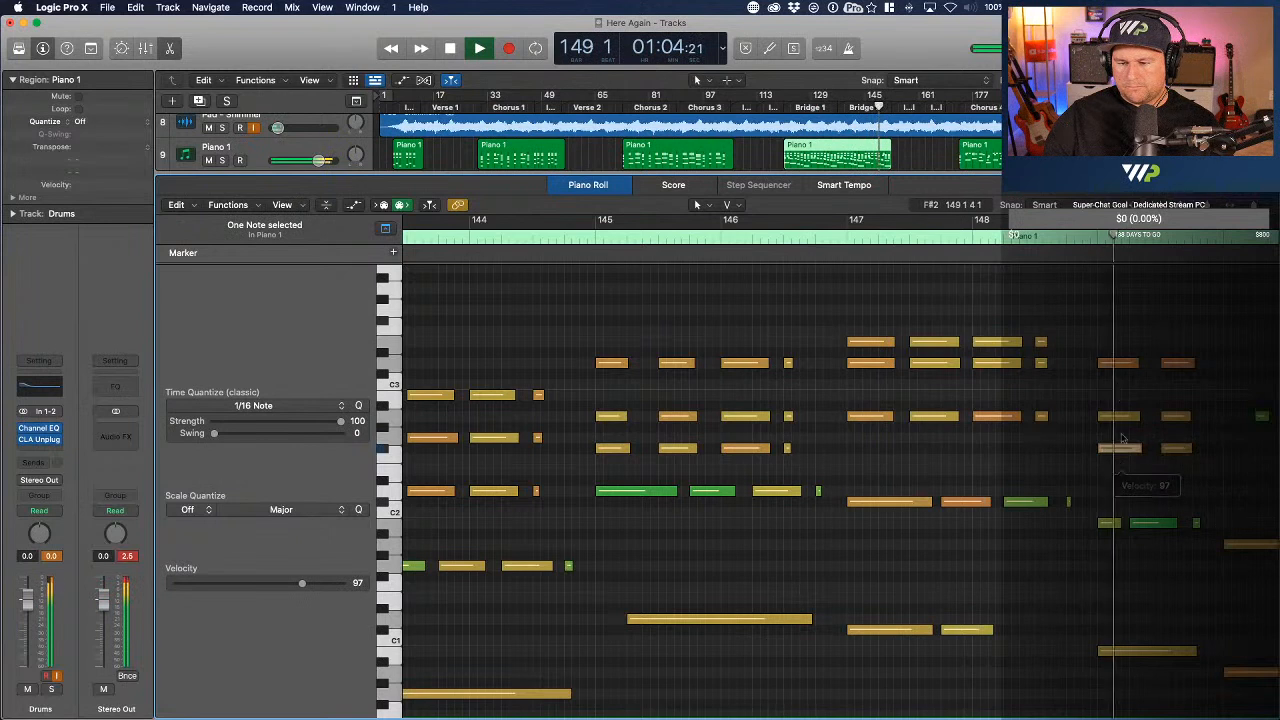
pyautogui.click(1125, 363)
pyautogui.click(1185, 364)
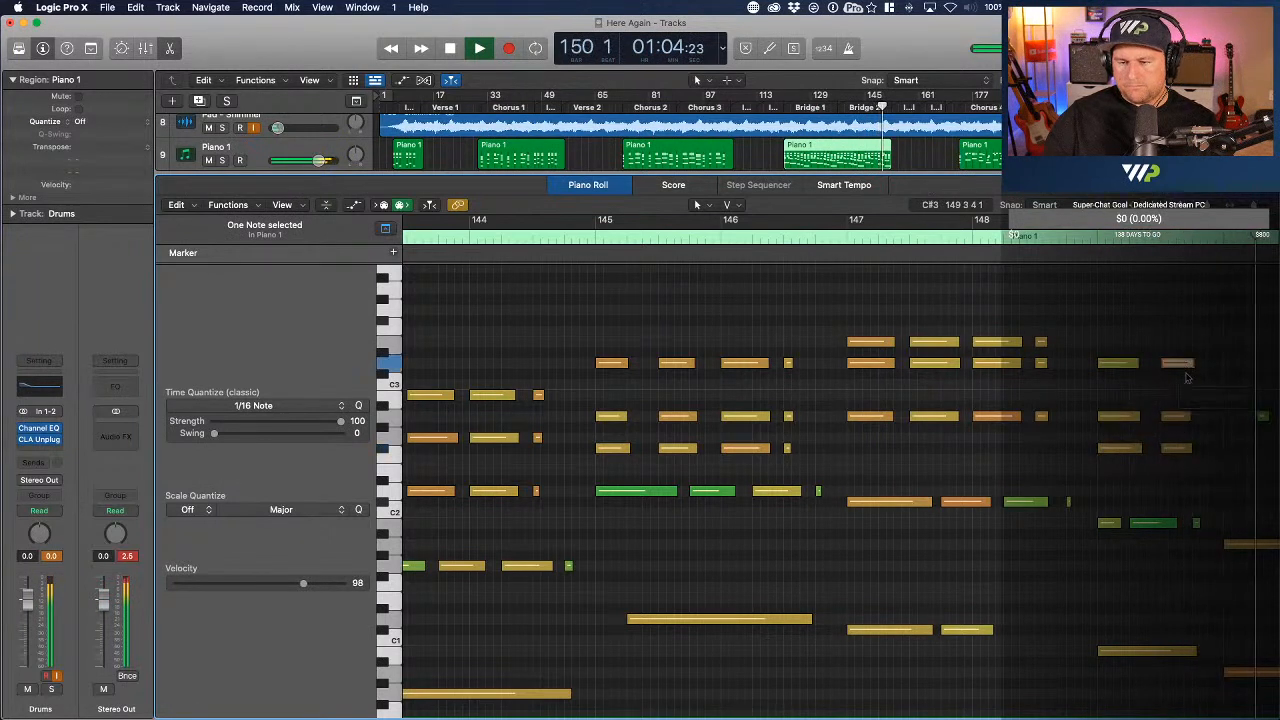
# - Delete the short C2 near the end of bar 148 and replay the passage from about bar 147
pyautogui.press('space')
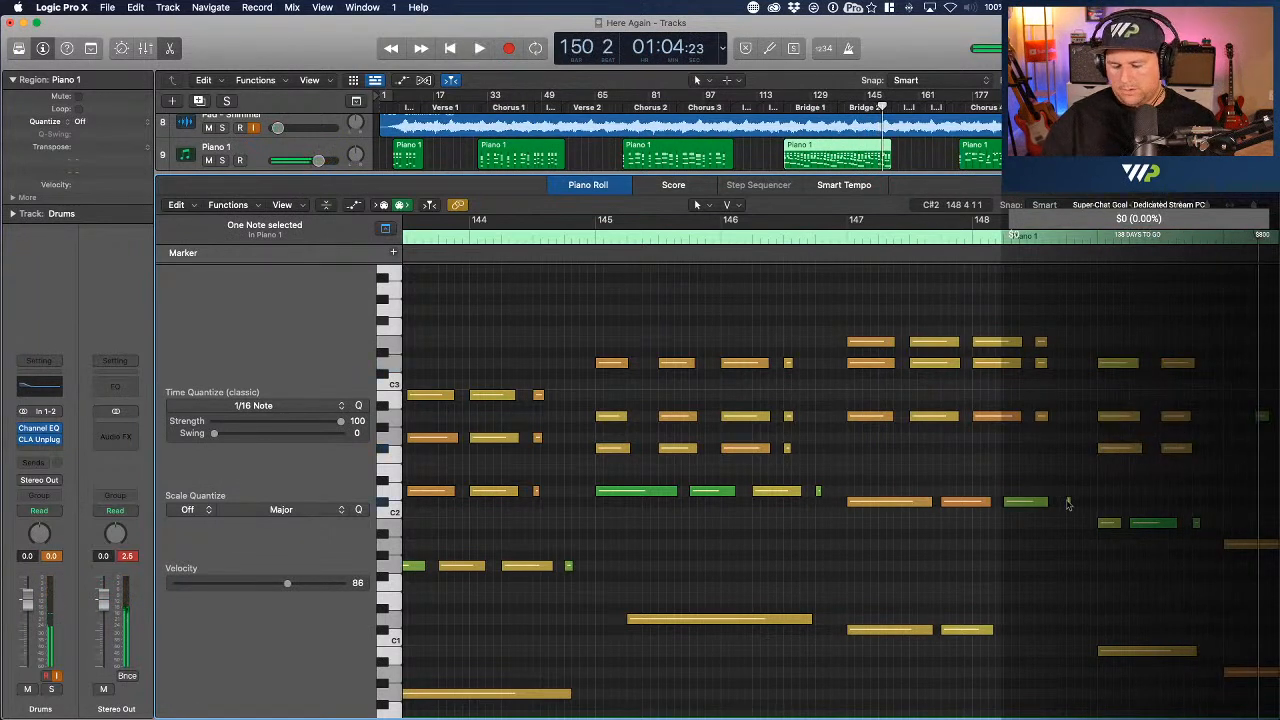
pyautogui.click(845, 236)
pyautogui.press('space')
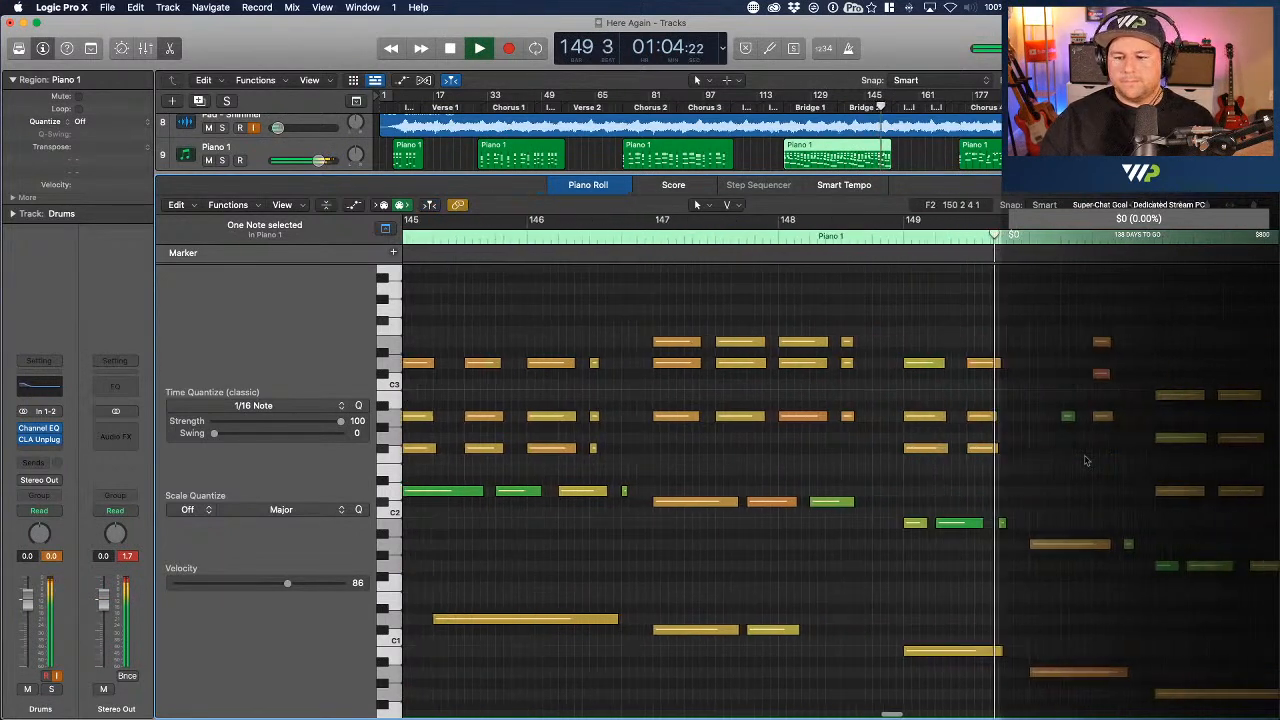
pyautogui.press('space')
# - Lower the loud C3, G#2 and G#0 in bar 150, the G#2 to 82, and the C#2 and F#2 notes in bars 151 and 152 to about 91
pyautogui.moveTo(886, 379); pyautogui.dragTo(891, 398)
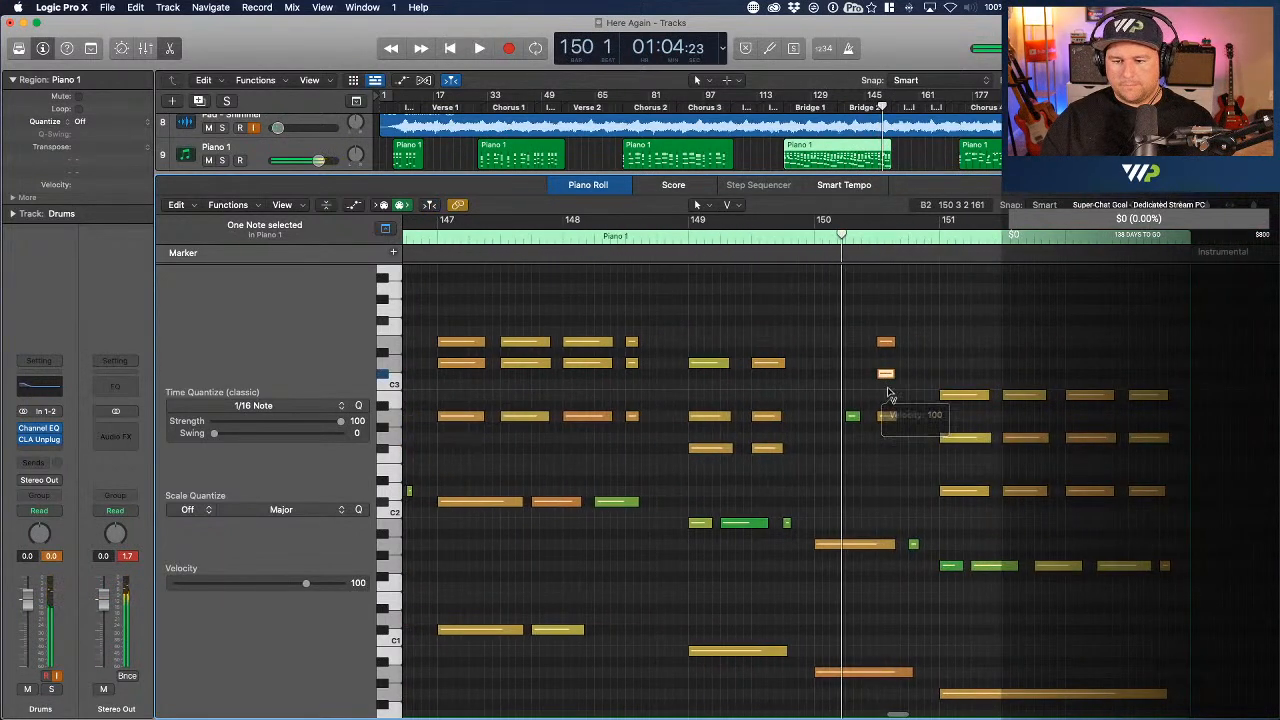
pyautogui.click(887, 376)
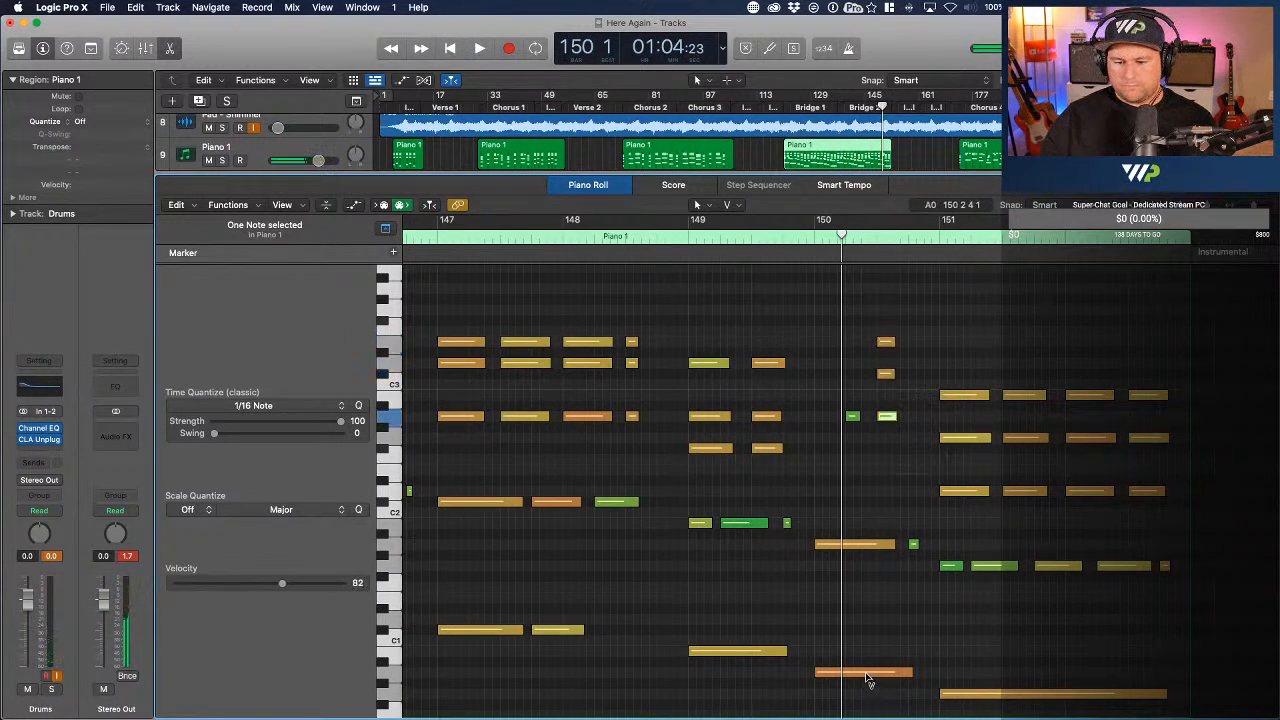
pyautogui.moveTo(868, 681); pyautogui.dragTo(868, 700)
pyautogui.moveTo(1038, 497); pyautogui.dragTo(1039, 510)
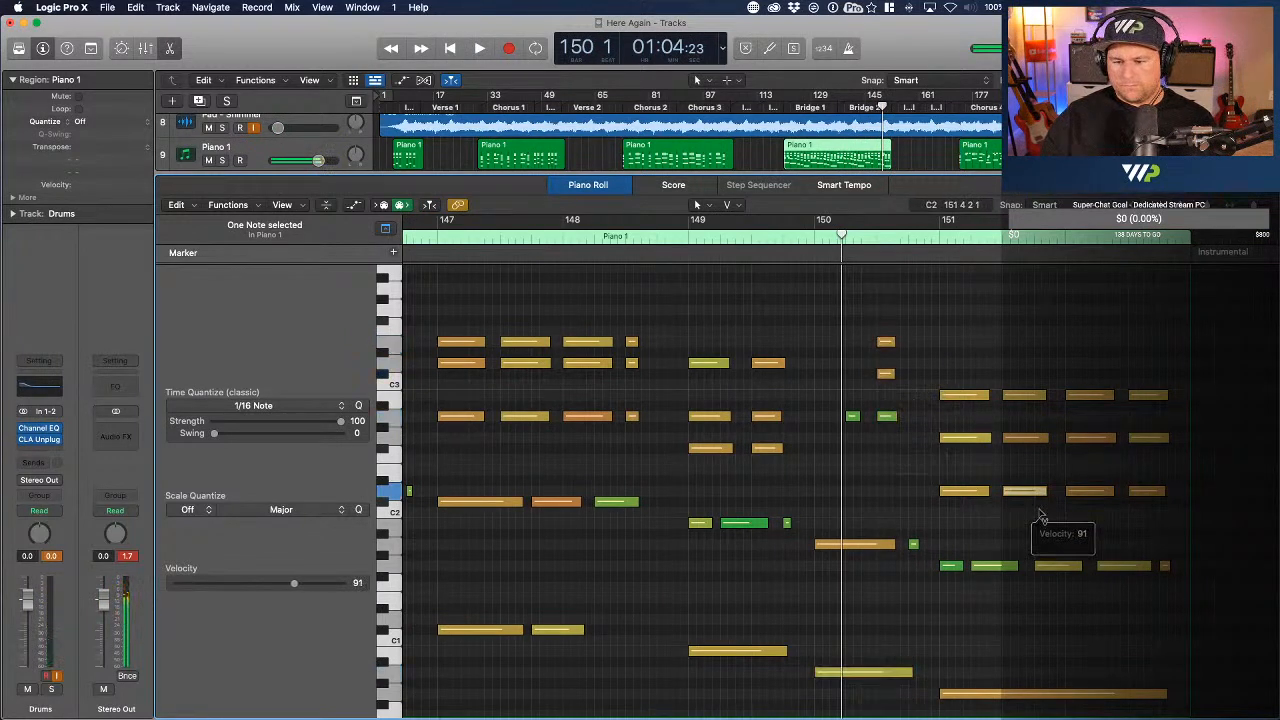
pyautogui.click(1022, 438)
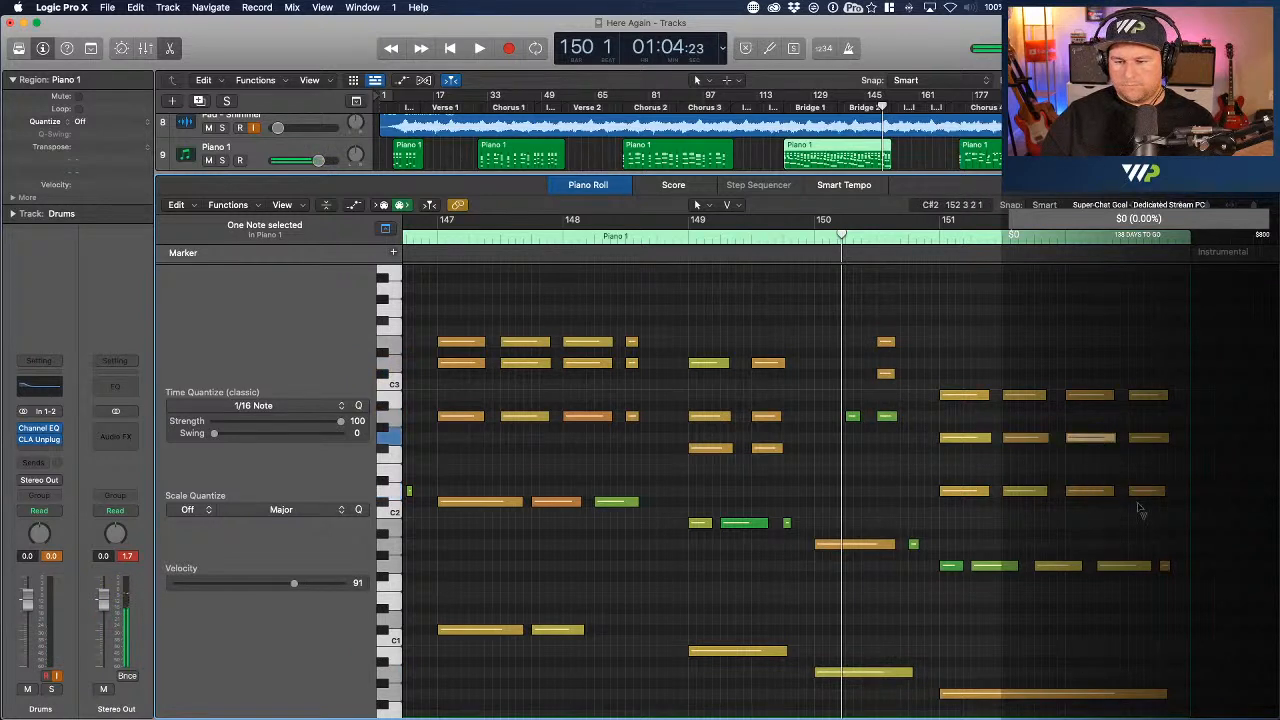
# - Lower the D2 and B2 notes in bar 152, the B2 to 93, set the long G0 at bar 151 to 93, and play on from there
pyautogui.moveTo(1094, 496); pyautogui.dragTo(1097, 512)
pyautogui.scroll(-3, 1094, 412)
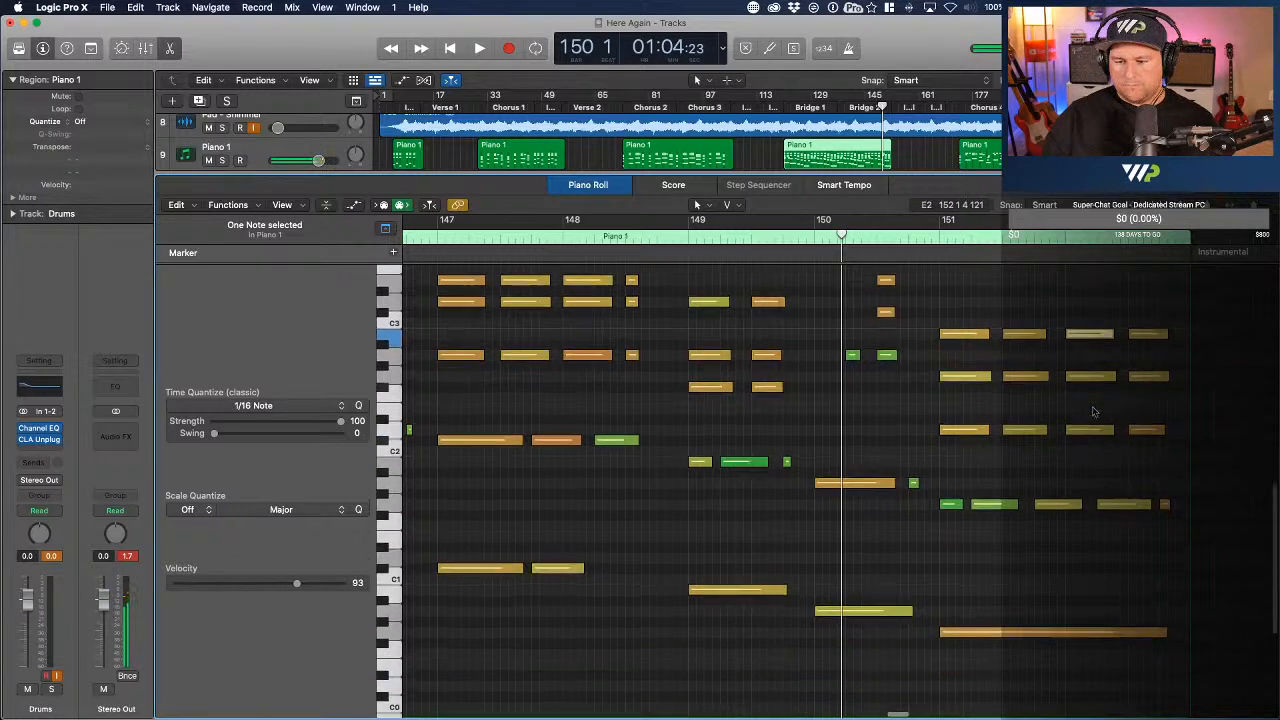
pyautogui.moveTo(1027, 600); pyautogui.dragTo(1024, 632)
pyautogui.press('super+z')
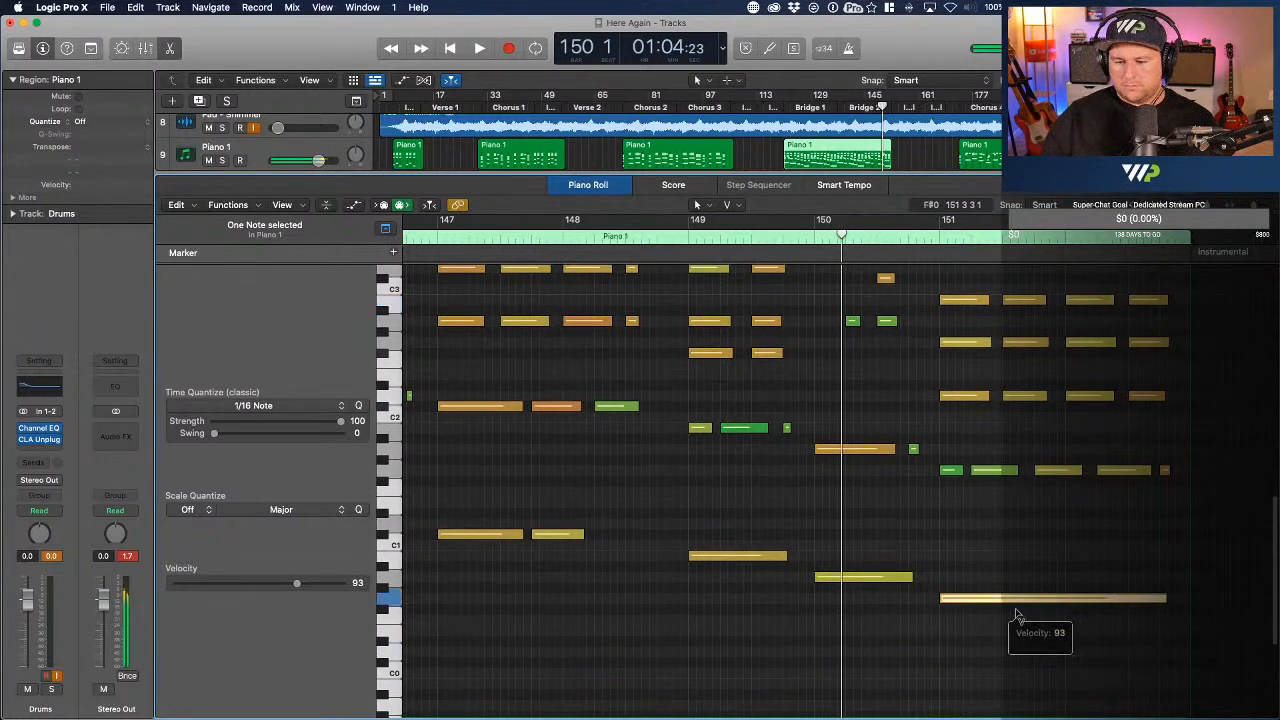
pyautogui.click(928, 246)
pyautogui.press('space')
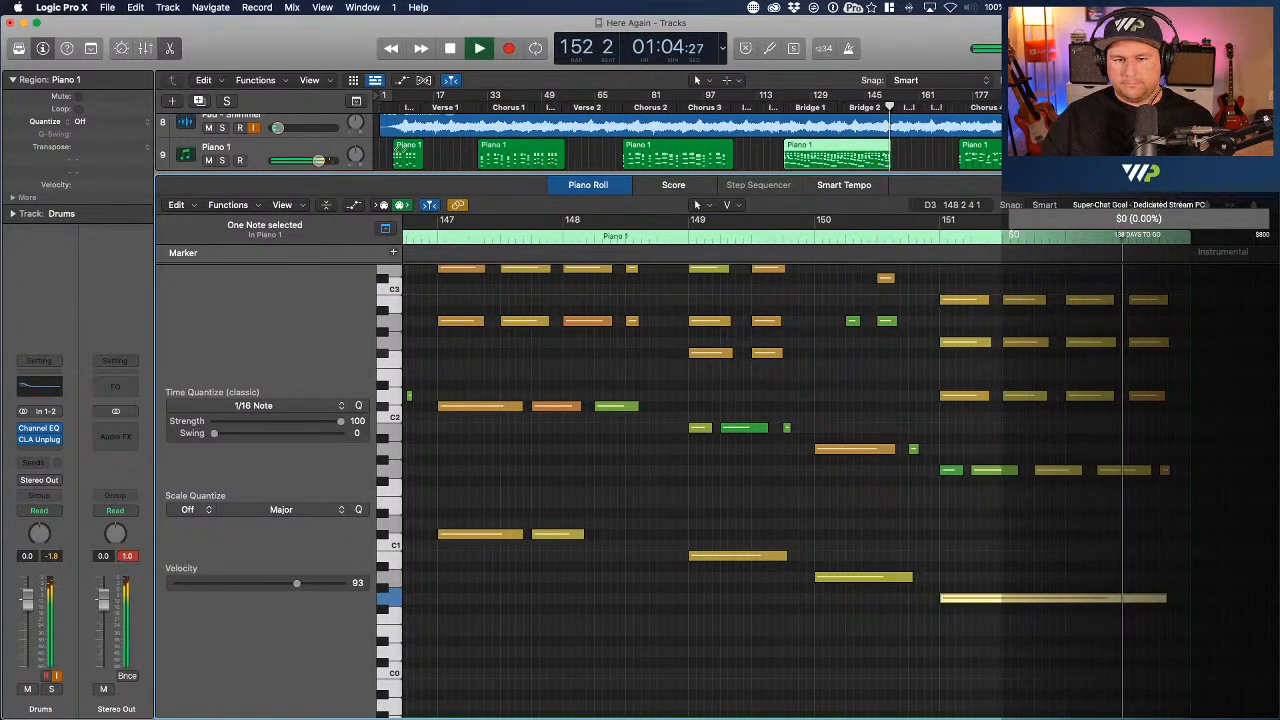
# - Open the Piano 2 region at the Instrumental section and quantize all its notes to 1/16 notes
pyautogui.click(172, 48)
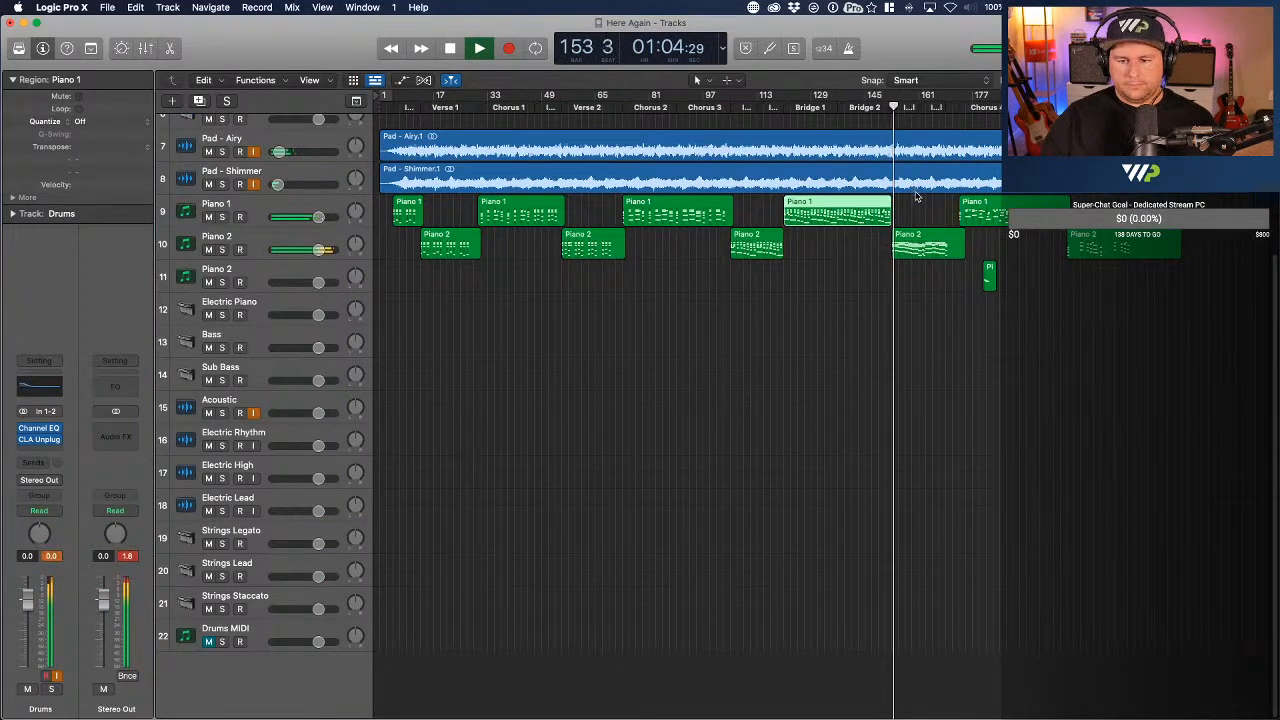
pyautogui.doubleClick(928, 246)
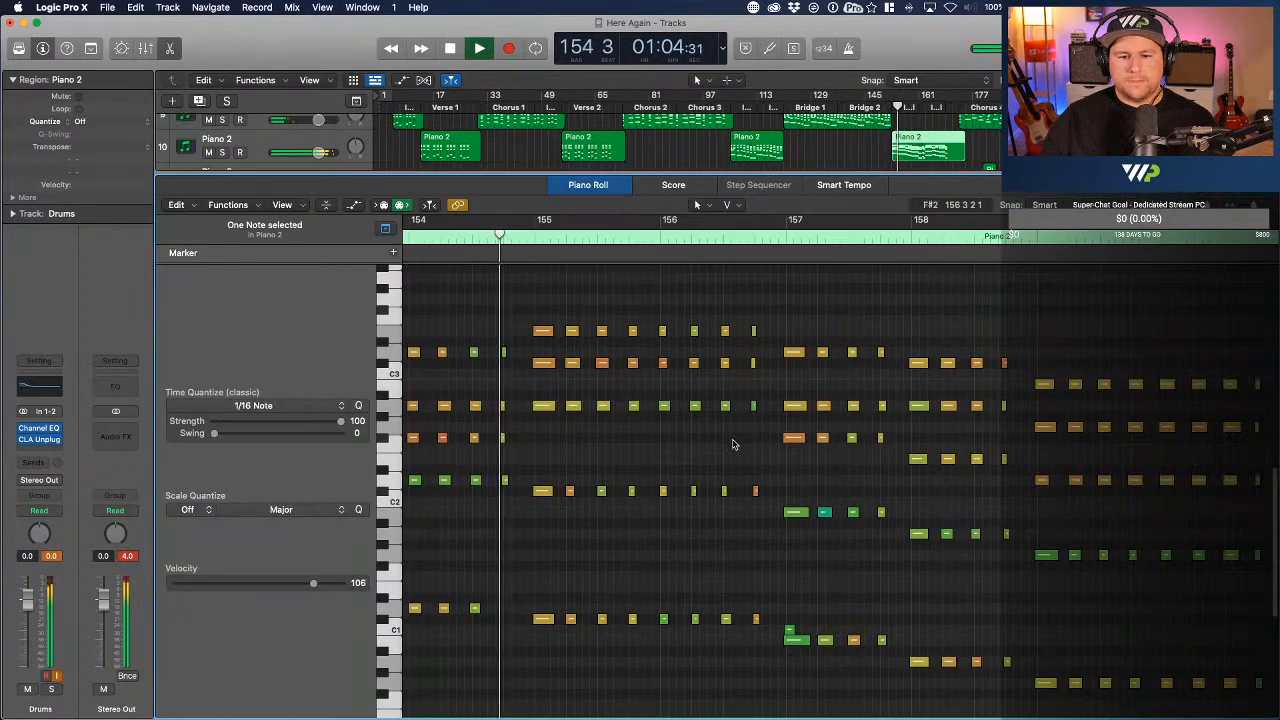
pyautogui.press('super+a')
pyautogui.hscroll(-5, 710, 449)
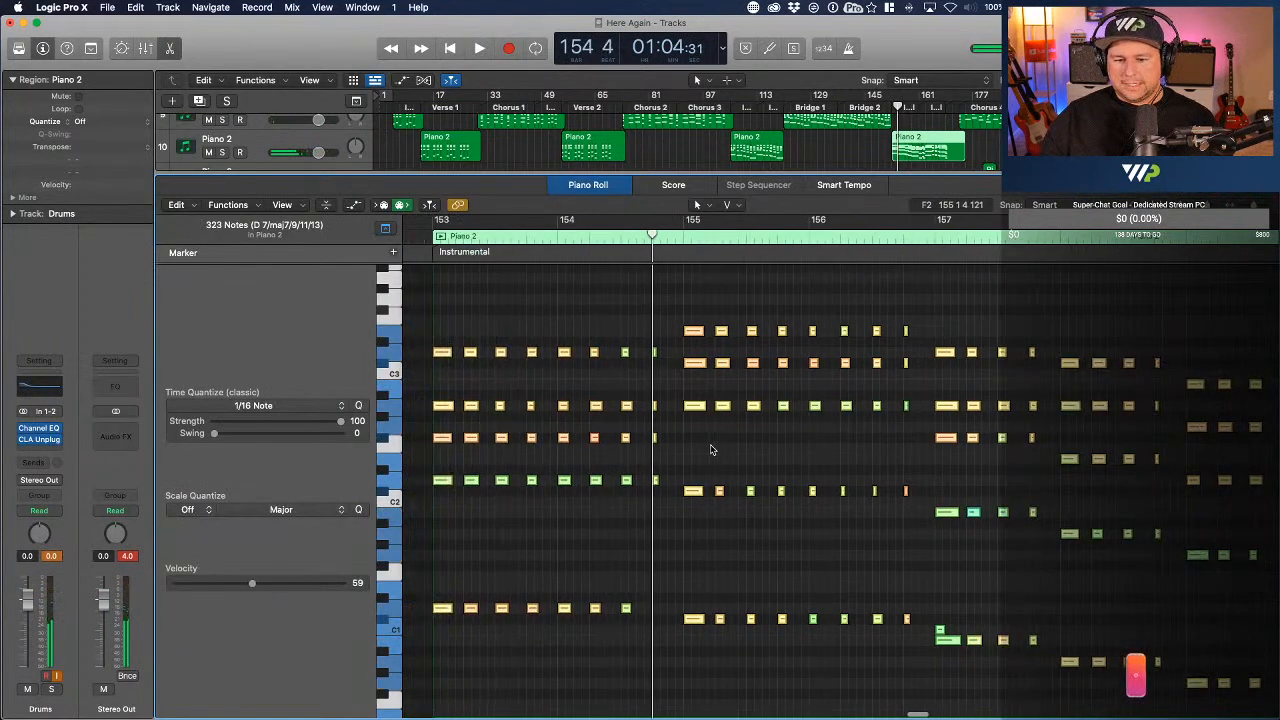
pyautogui.click(647, 296)
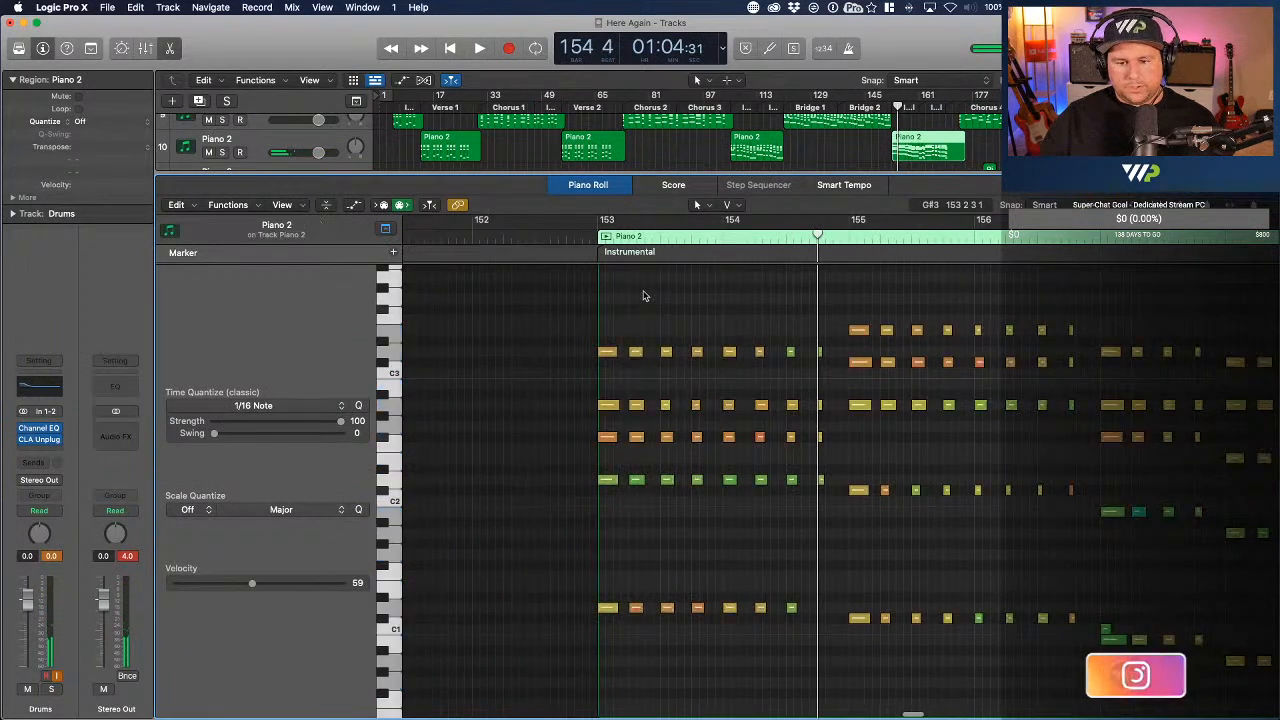
# - Play from bar 153 and lower the loud F#2 in bar 154 to velocity 93, the C#3 at bar 156 to 94 and the F#2 at bar 157 to 97
pyautogui.click(601, 236)
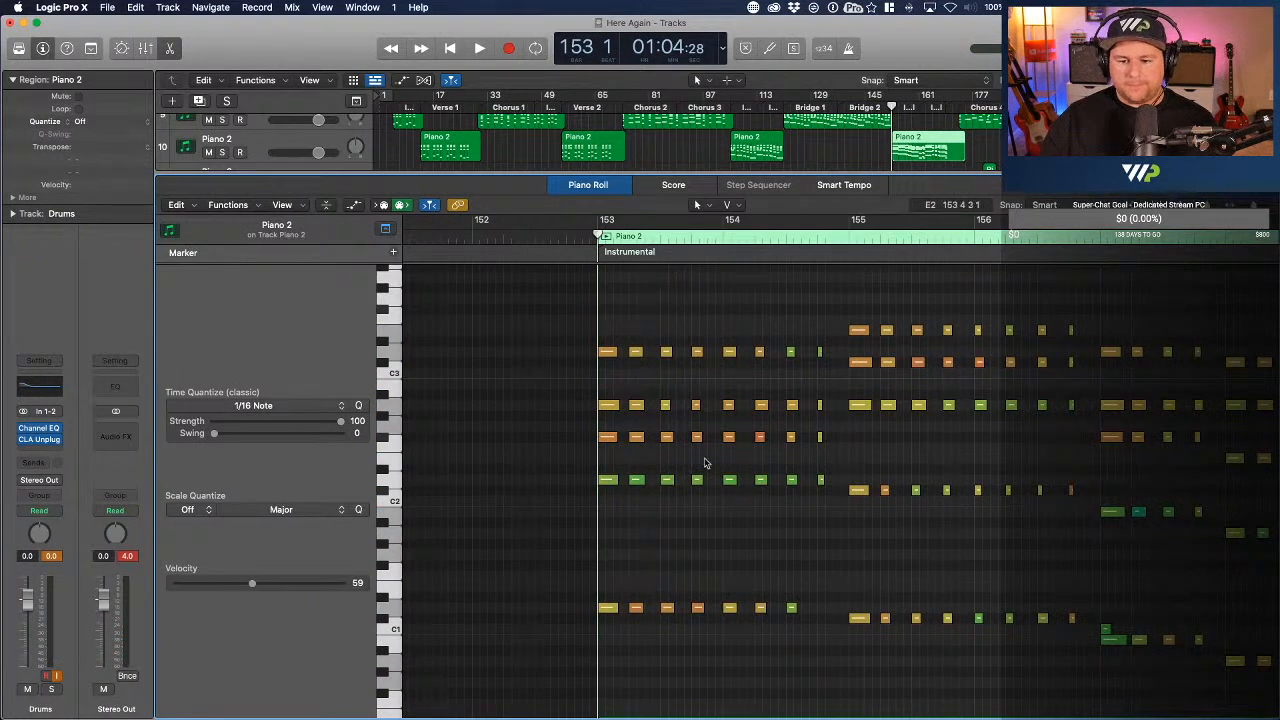
pyautogui.press('space')
pyautogui.moveTo(757, 437); pyautogui.dragTo(767, 469)
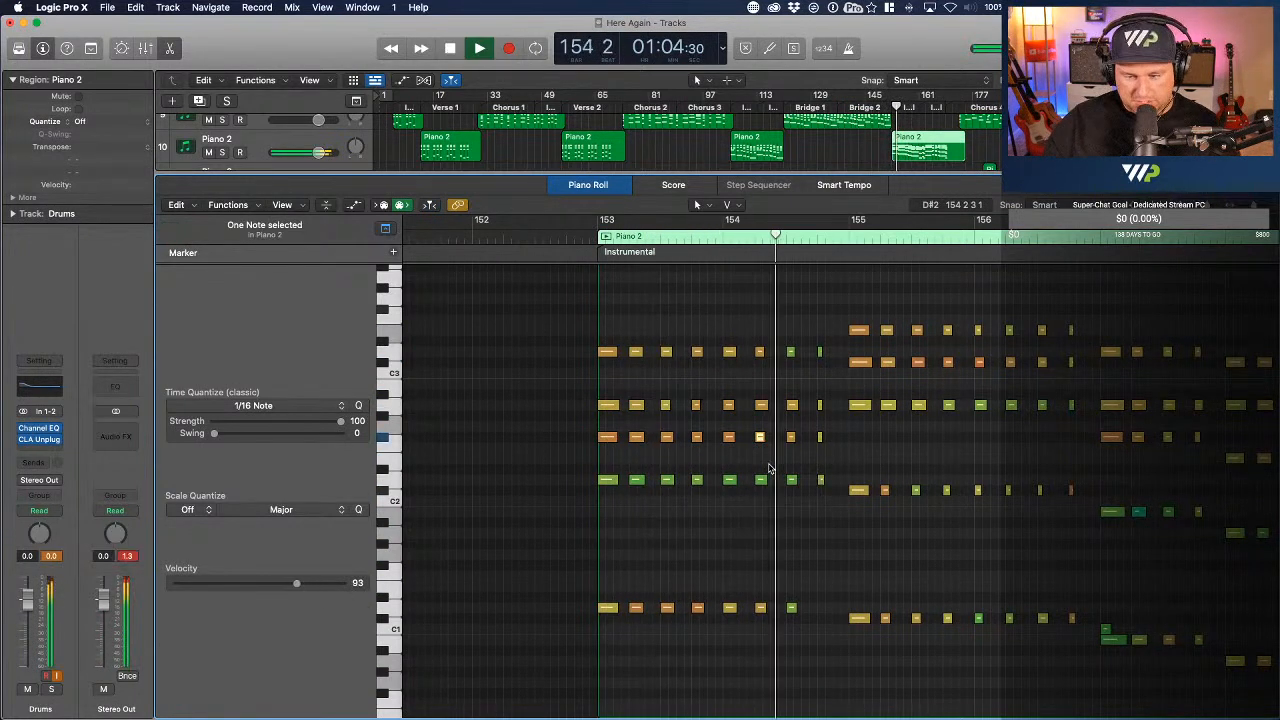
pyautogui.moveTo(979, 363); pyautogui.dragTo(984, 388)
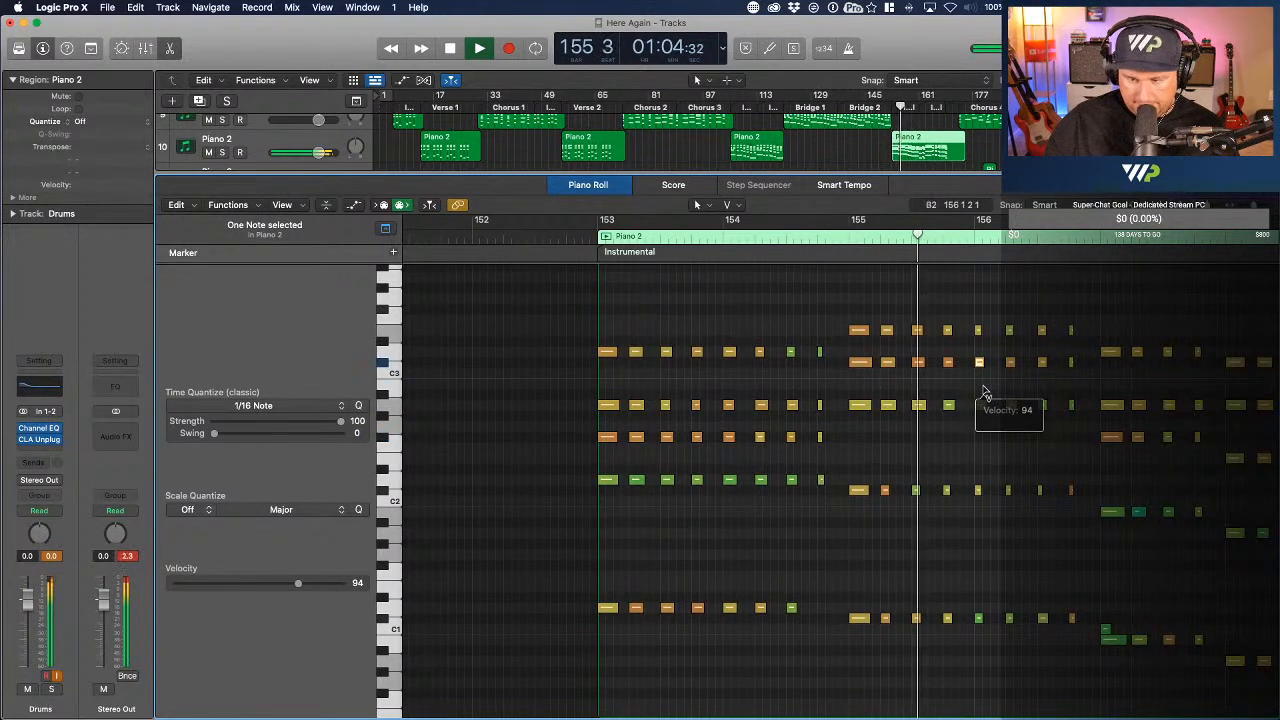
pyautogui.hscroll(5, 984, 388)
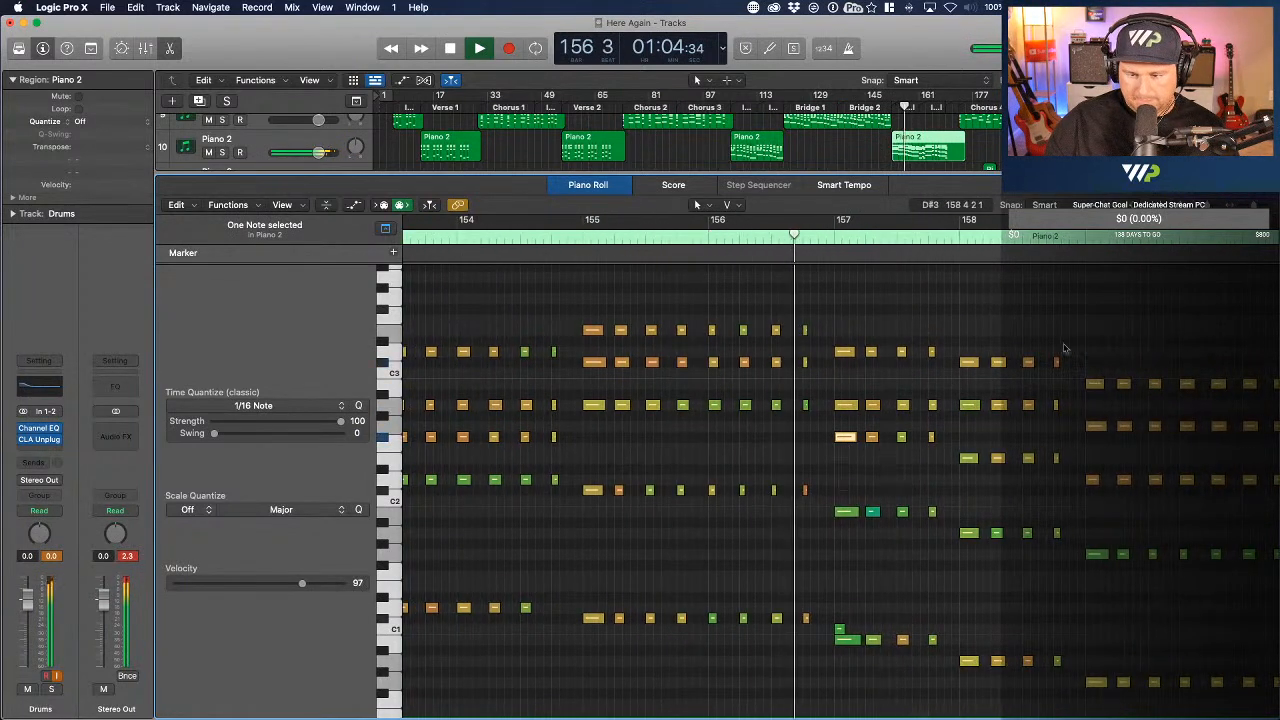
# - Soften the last C#3 in bar 158, the F#2 at bar 161 to velocity 96, the B2 at bar 162, and a following C#3 to 101
pyautogui.moveTo(1056, 362)
pyautogui.mouseDown()
pyautogui.moveTo(1060, 390)
pyautogui.moveTo(1061, 378)
pyautogui.mouseUp()
pyautogui.hscroll(5, 1061, 379)
pyautogui.moveTo(1067, 438); pyautogui.dragTo(1017, 460)
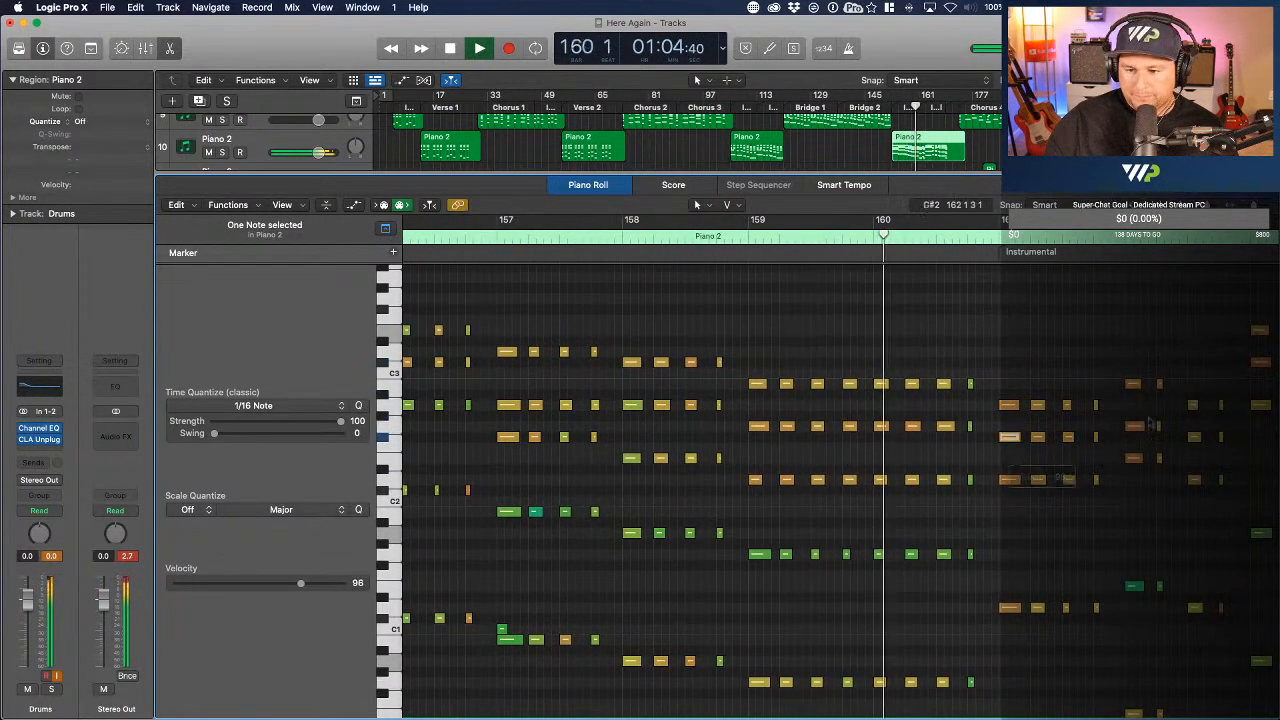
pyautogui.moveTo(1133, 385); pyautogui.dragTo(1136, 409)
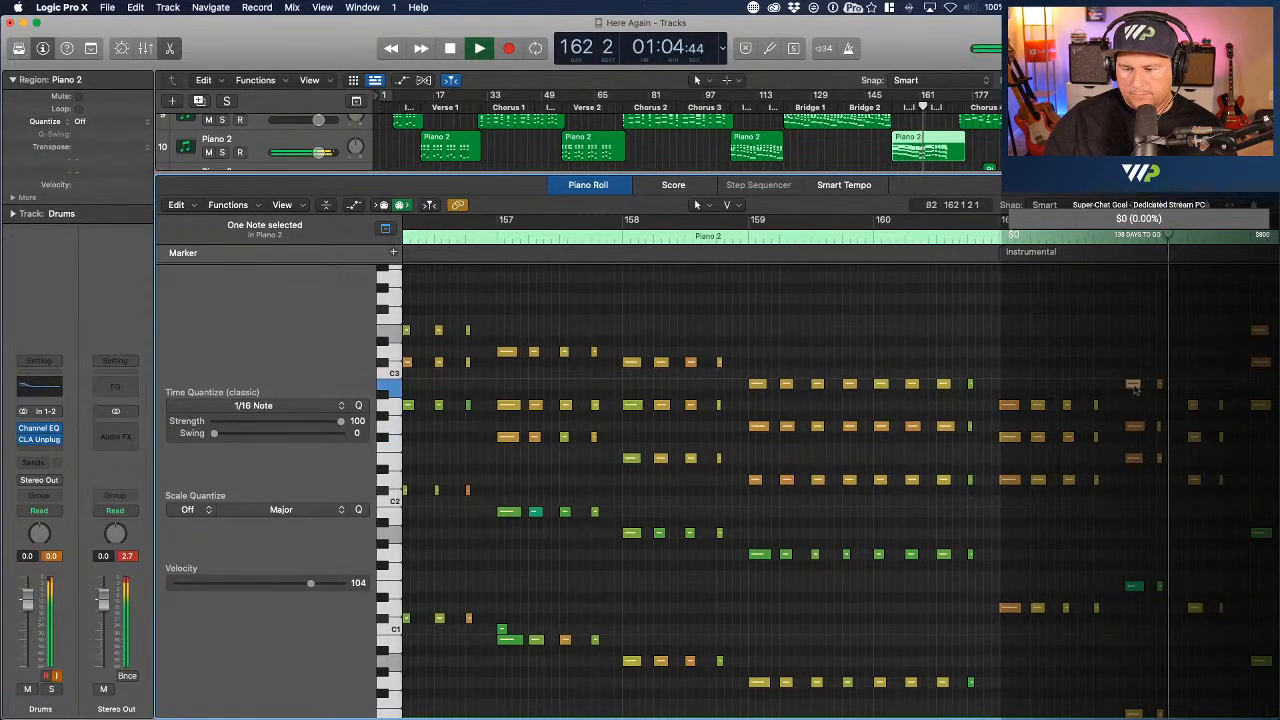
pyautogui.moveTo(931, 364); pyautogui.dragTo(933, 375)
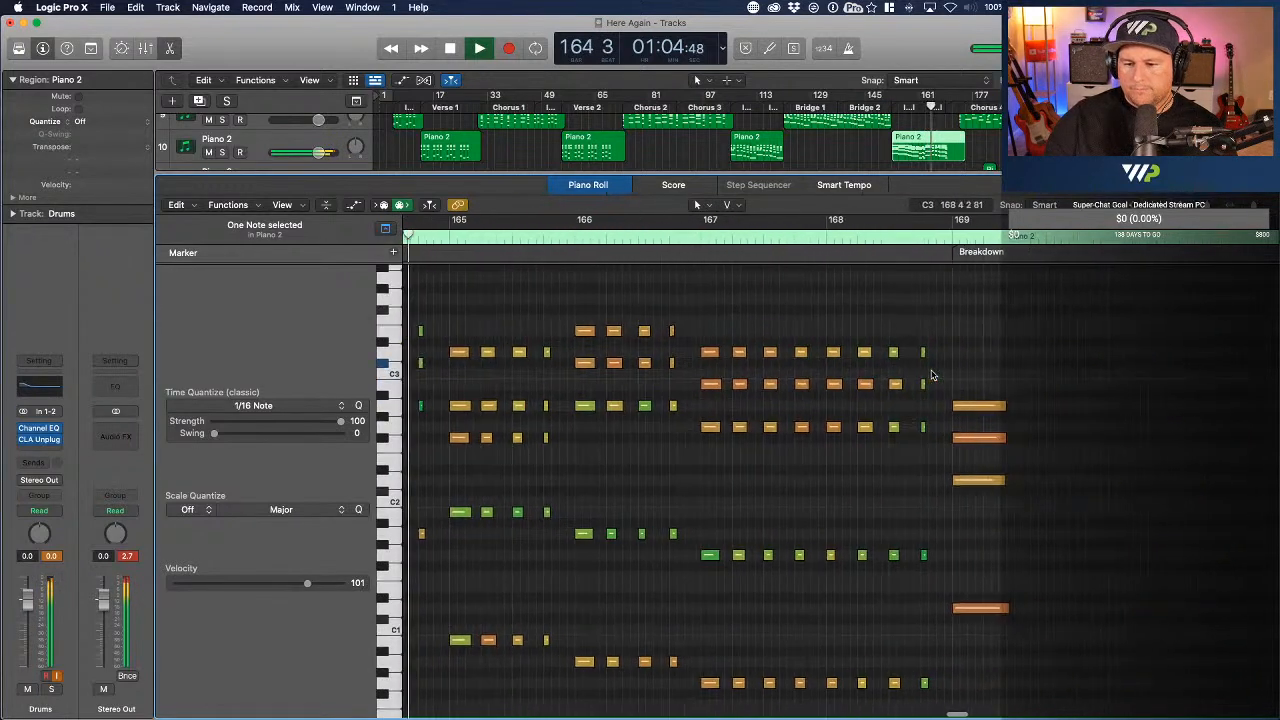
# - Soften the Breakdown chord at bar 169, lowering the F#2 and setting the D1 to velocity 99 and the D0 to 100
pyautogui.click(972, 437)
pyautogui.click(797, 428)
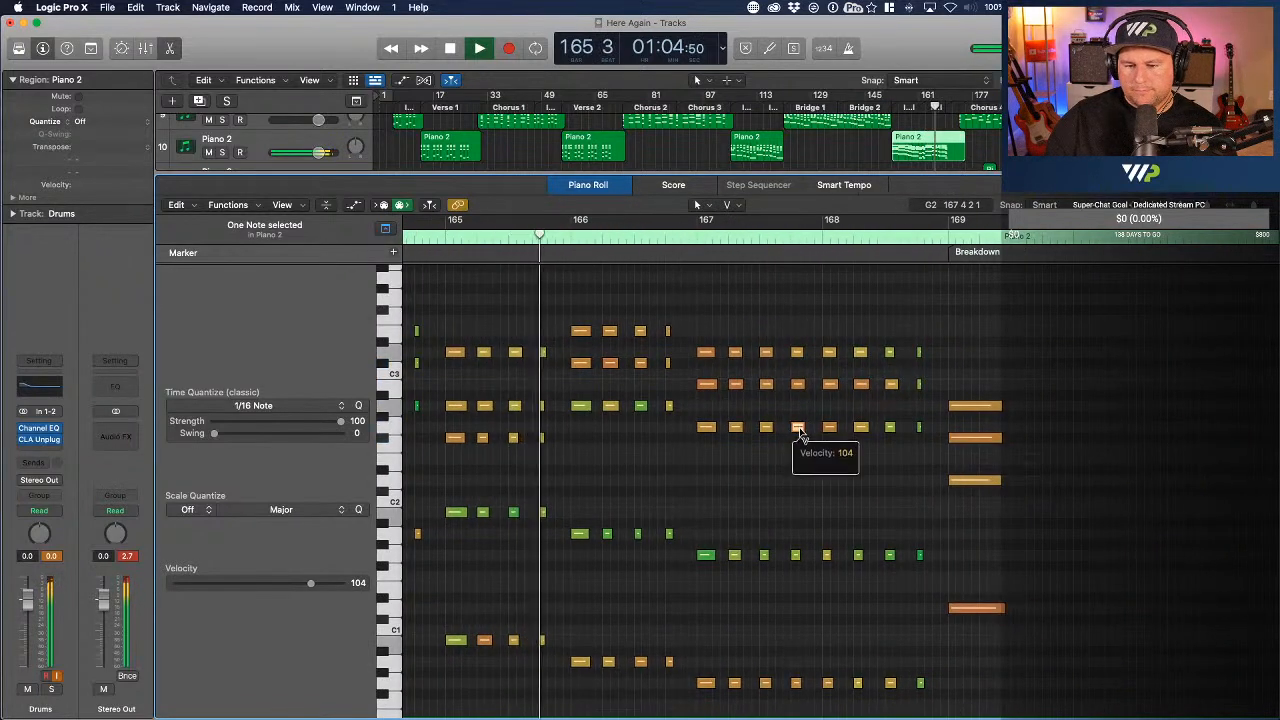
pyautogui.moveTo(987, 611); pyautogui.dragTo(988, 622)
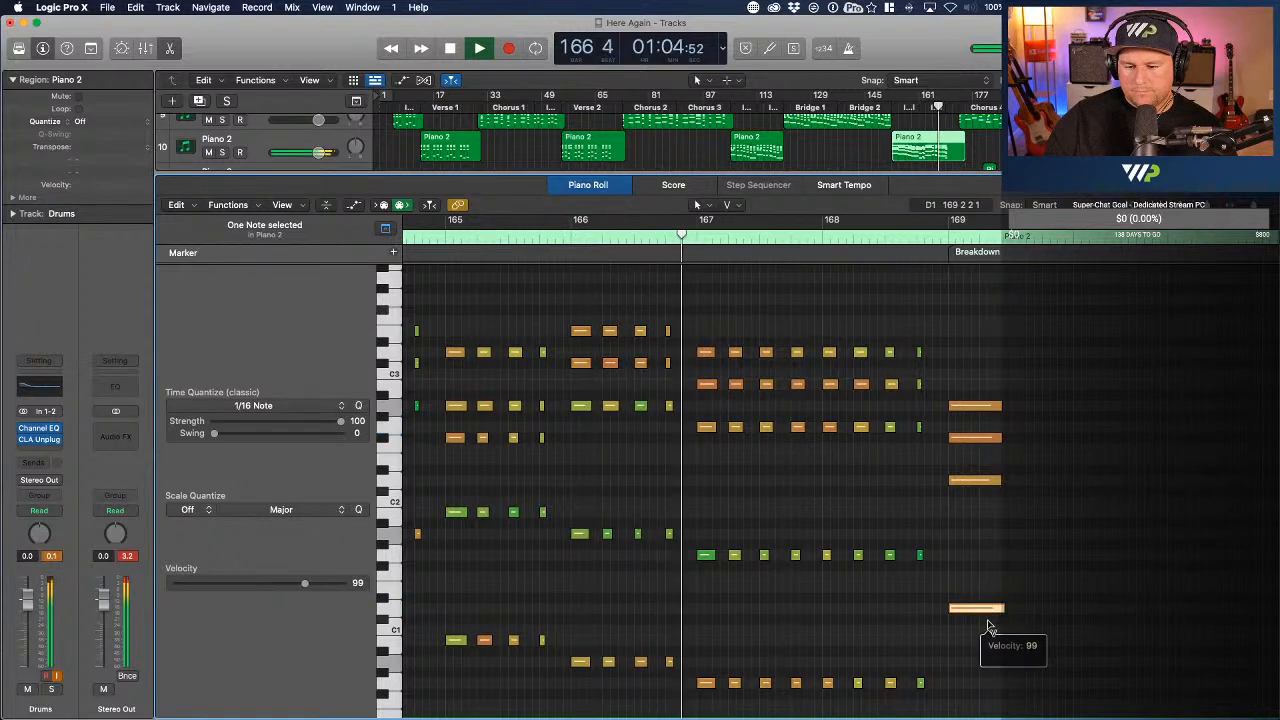
pyautogui.click(1091, 518)
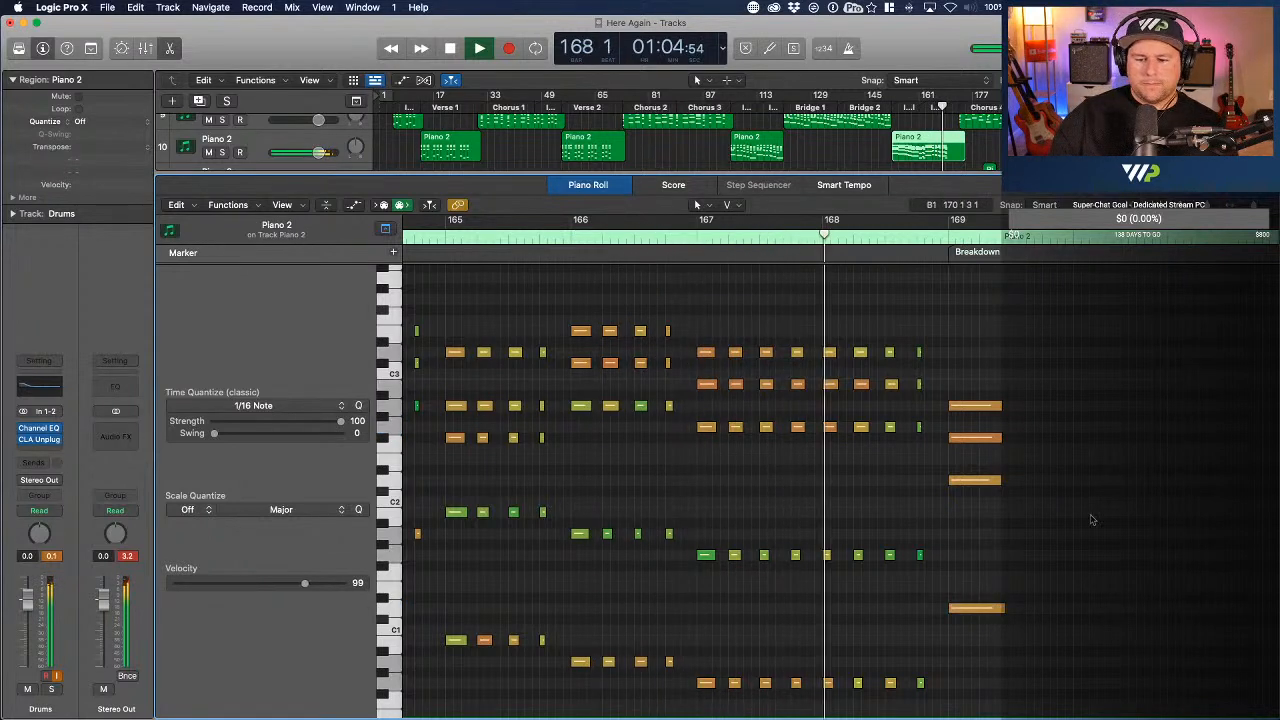
pyautogui.scroll(-3, 1090, 520)
pyautogui.moveTo(976, 633); pyautogui.dragTo(977, 646)
pyautogui.click(1081, 591)
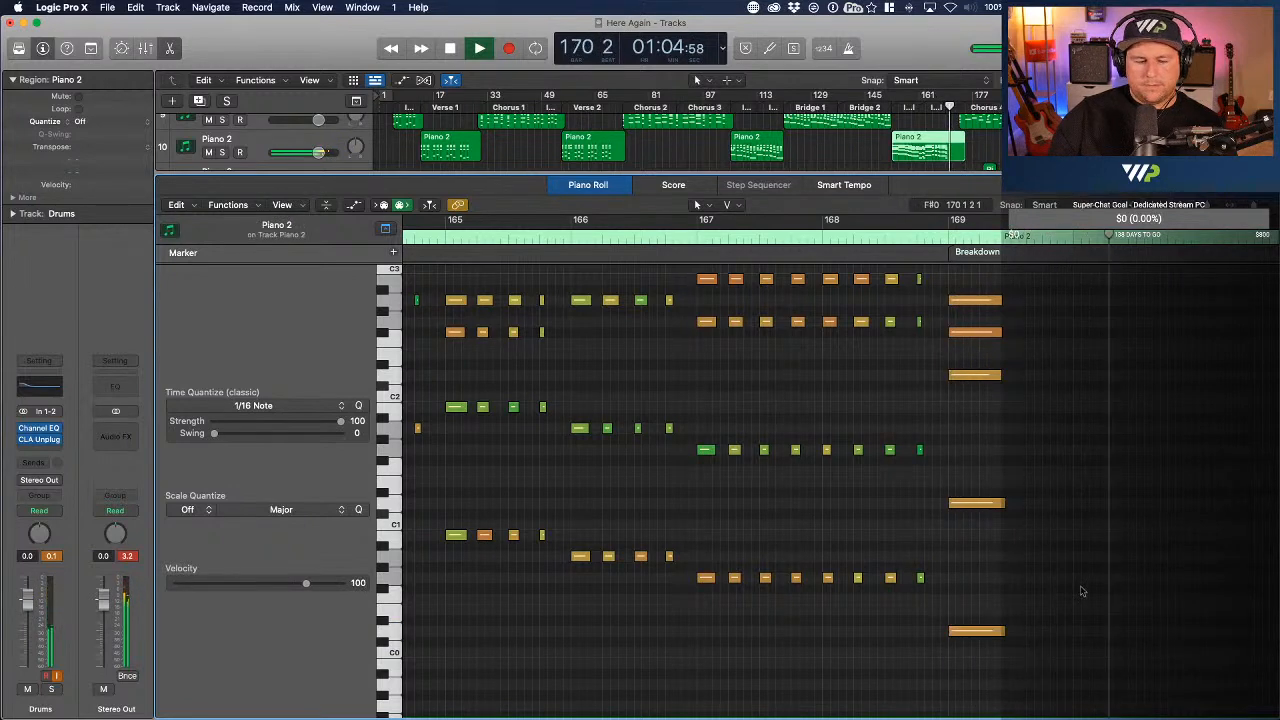
pyautogui.press('space')
# - Open the Piano 1 region at Chorus 4 and quantize all its notes to 1/16 notes
pyautogui.hscroll(3, 826, 583)
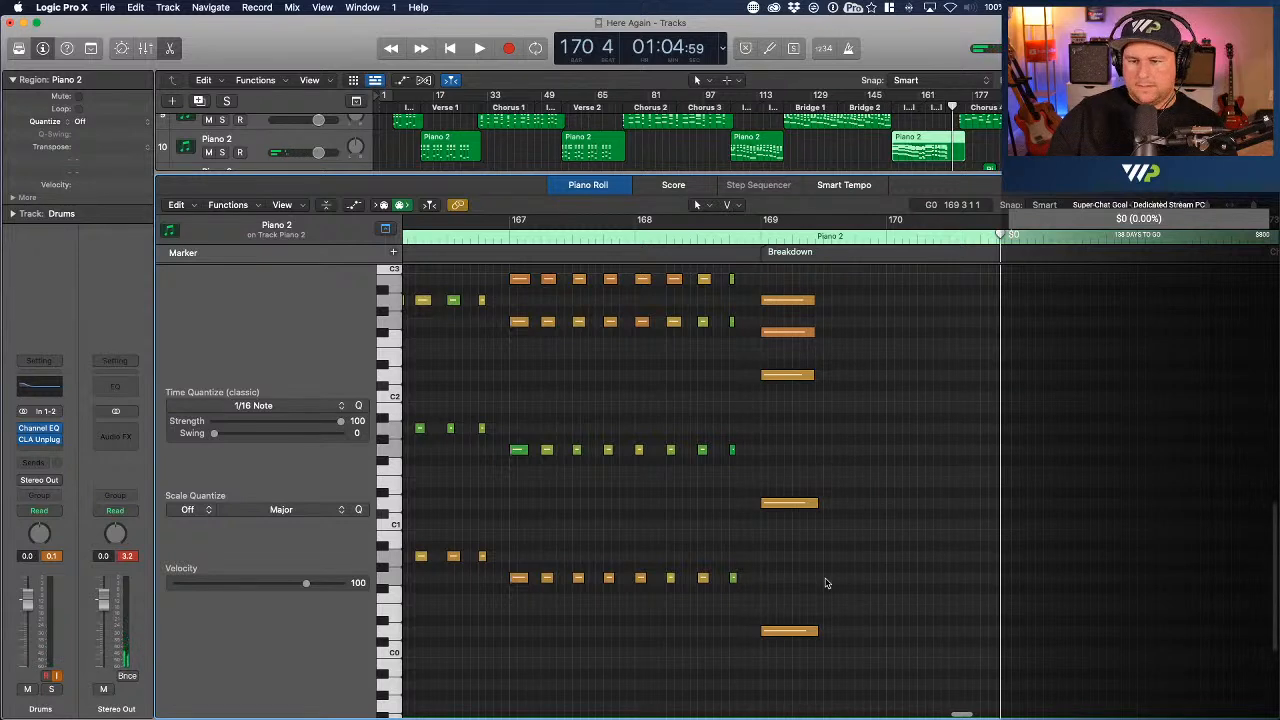
pyautogui.scroll(2, 993, 135)
pyautogui.click(990, 148)
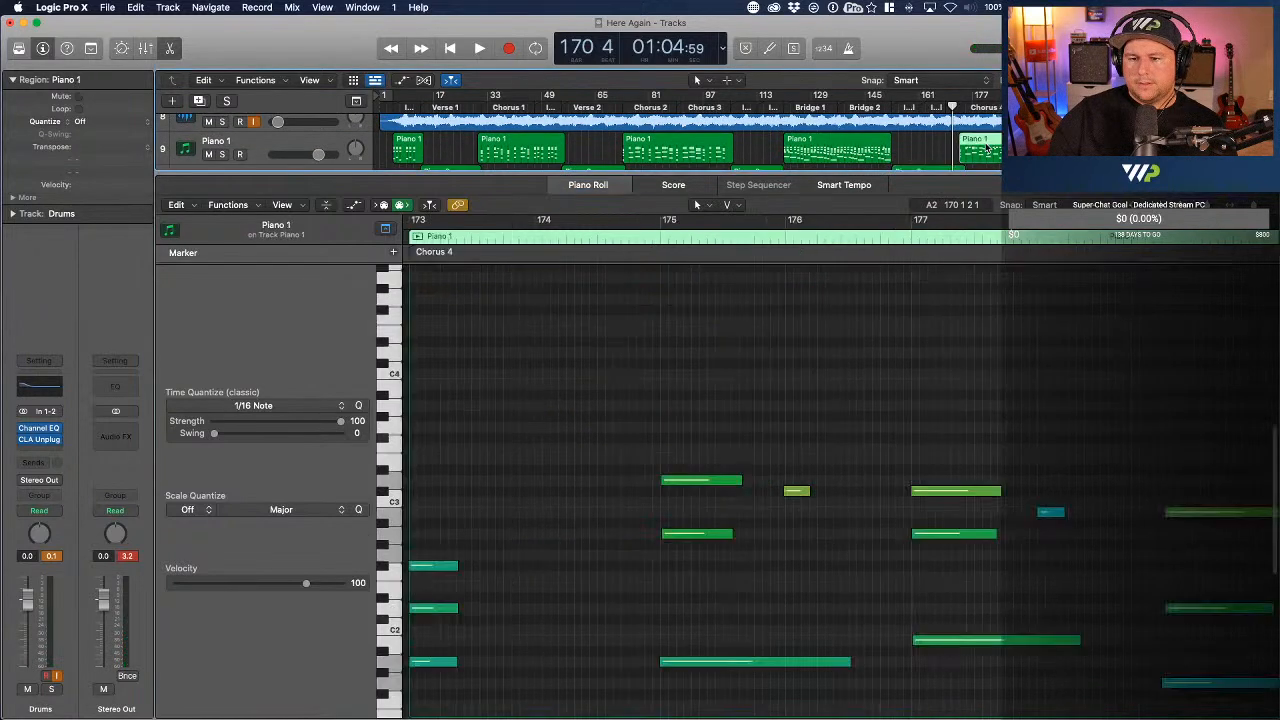
pyautogui.press('super+a')
pyautogui.scroll(-5, 737, 440)
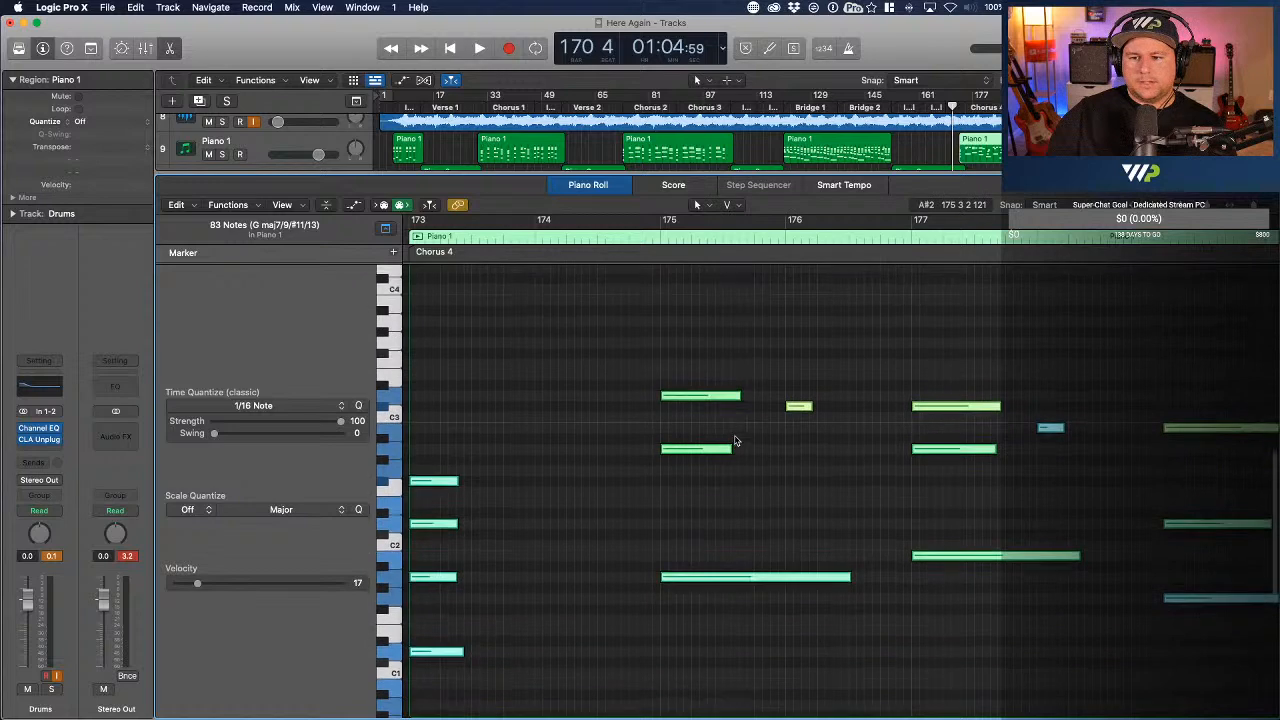
pyautogui.hscroll(-2, 550, 406)
pyautogui.click(535, 402)
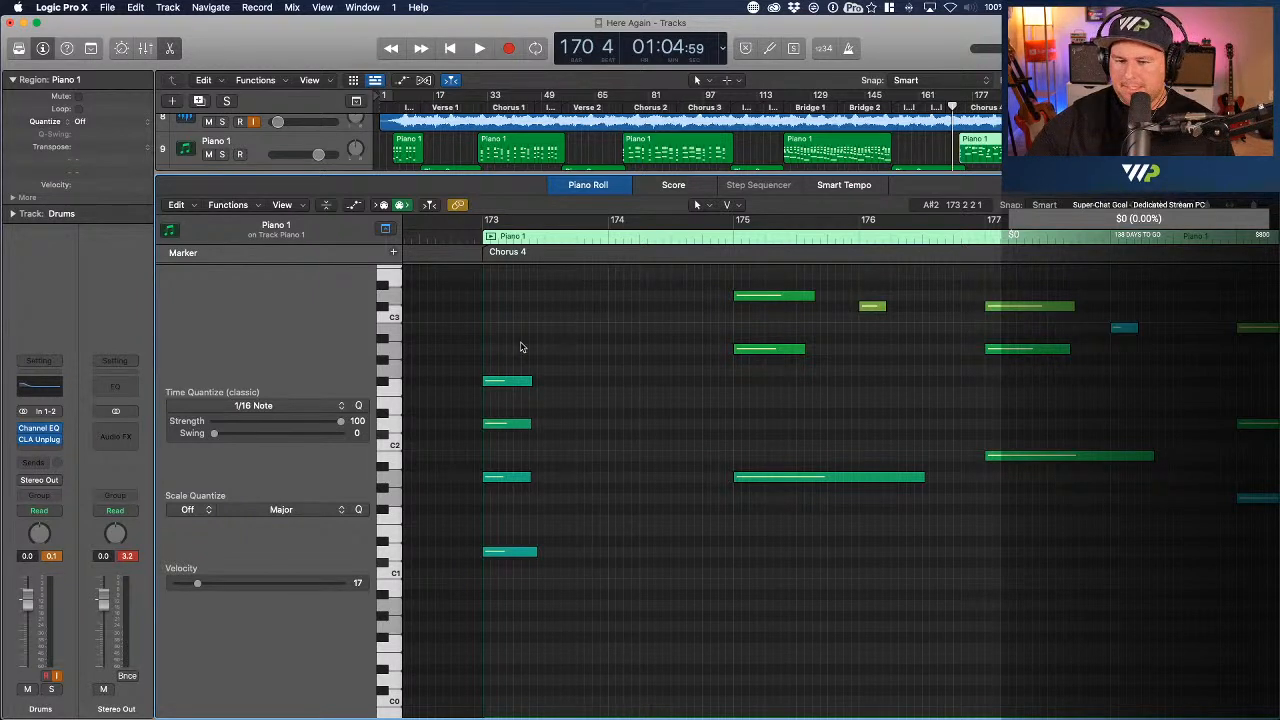
# - Select the four-note chord at bar 173 and play back the opening of Chorus 4 into bar 175
pyautogui.moveTo(515, 395); pyautogui.dragTo(528, 558)
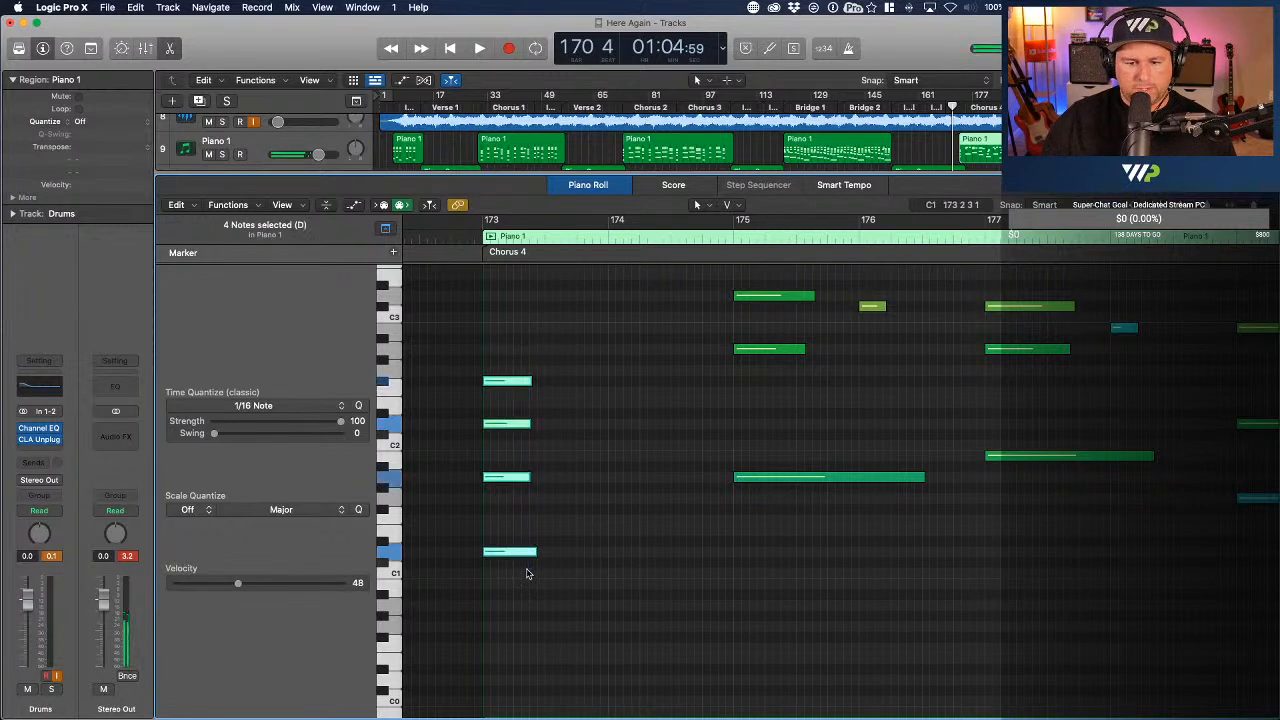
pyautogui.click(473, 239)
pyautogui.press('space')
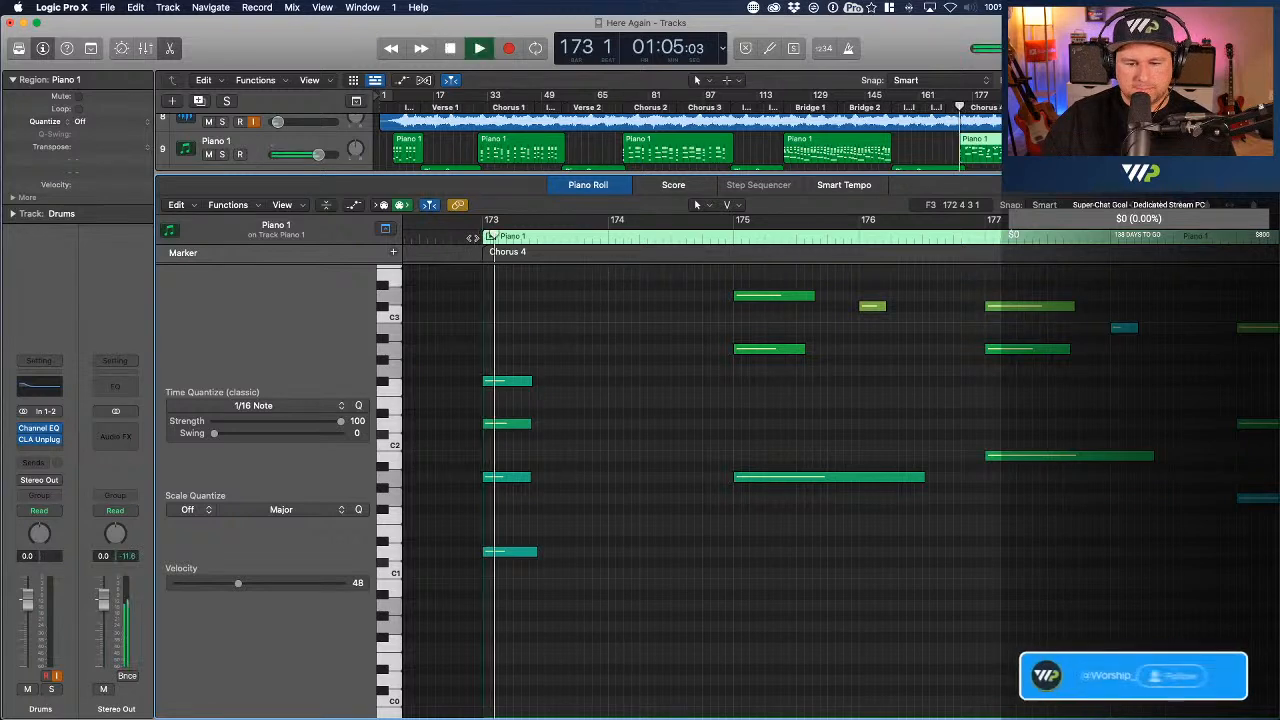
pyautogui.scroll(3, 678, 401)
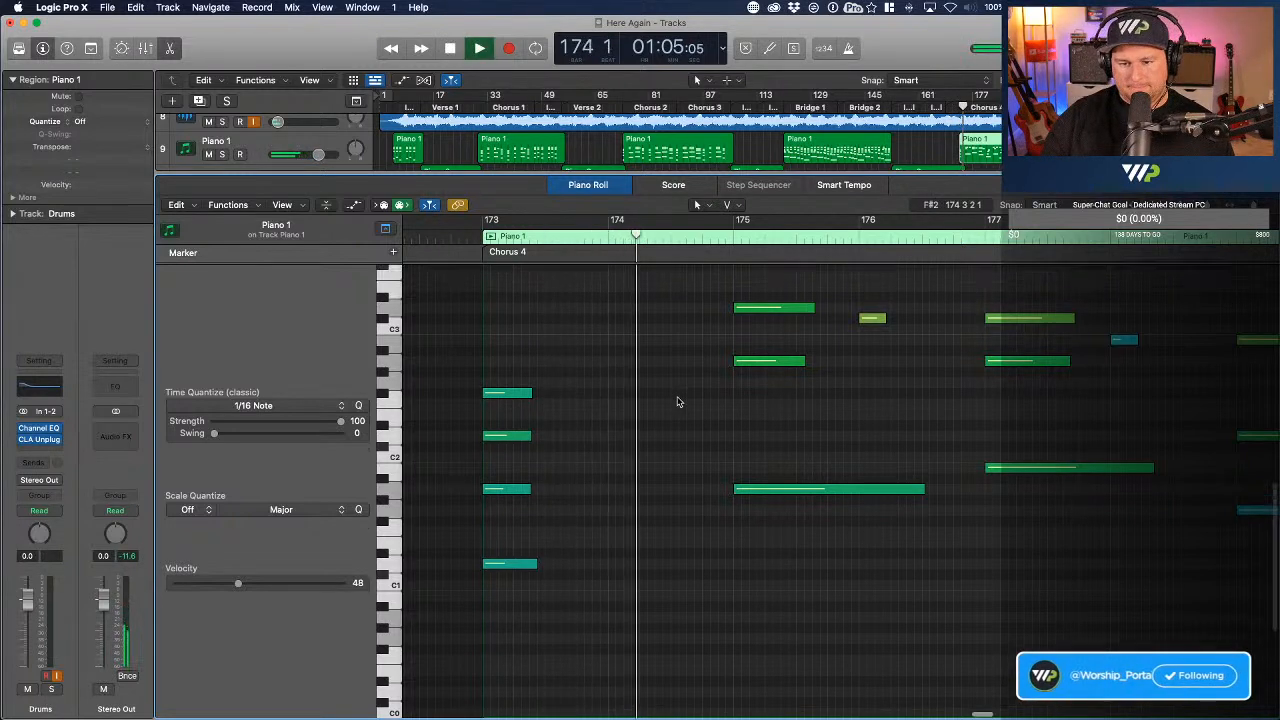
pyautogui.hscroll(4, 678, 401)
pyautogui.hscroll(3, 678, 401)
pyautogui.press('space')
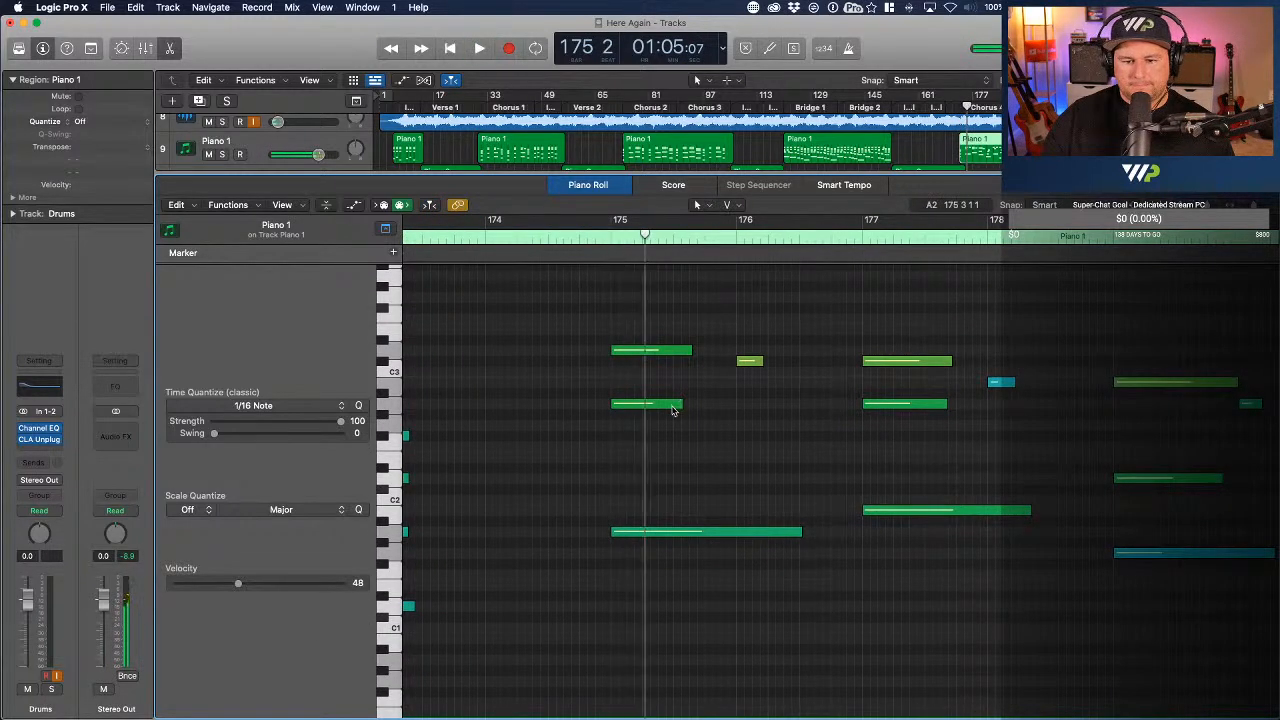
# - Lower the bar 175 notes, the A2 to velocity 55, the A1 to 53 and also the D3, plus the C#3 at bar 176 to 55
pyautogui.press('super+a')
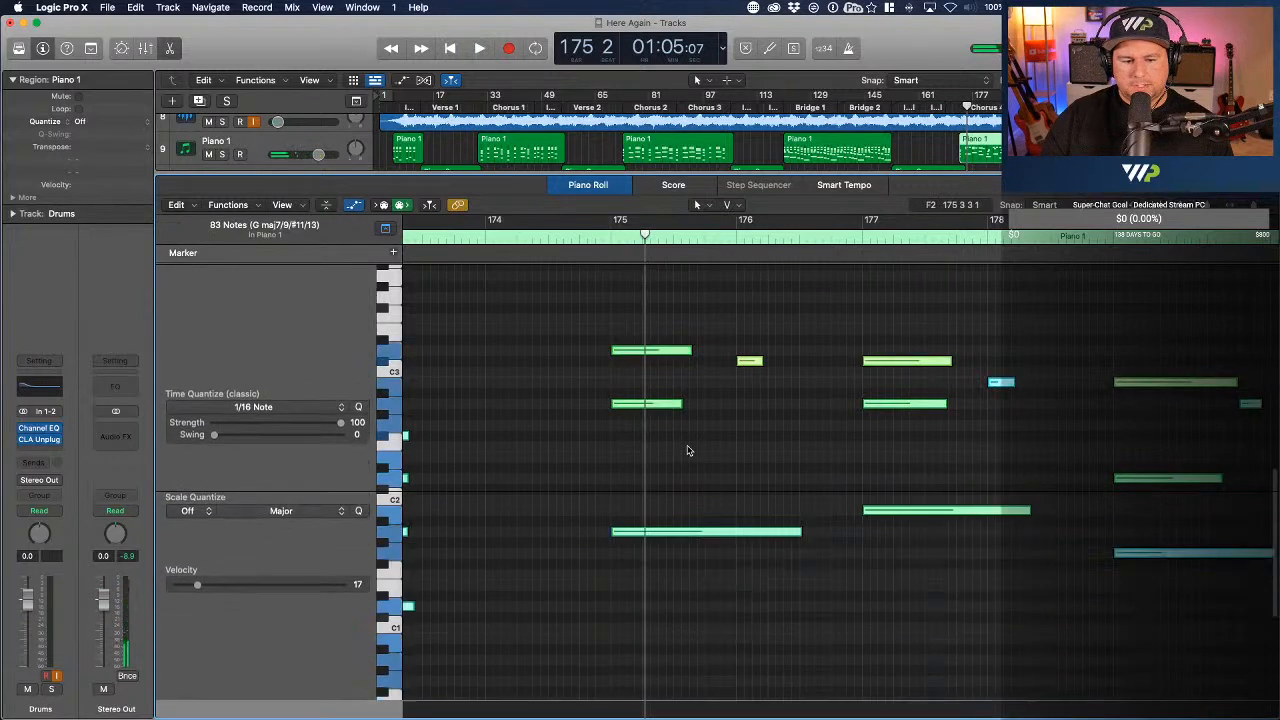
pyautogui.click(687, 450)
pyautogui.moveTo(660, 408); pyautogui.dragTo(661, 432)
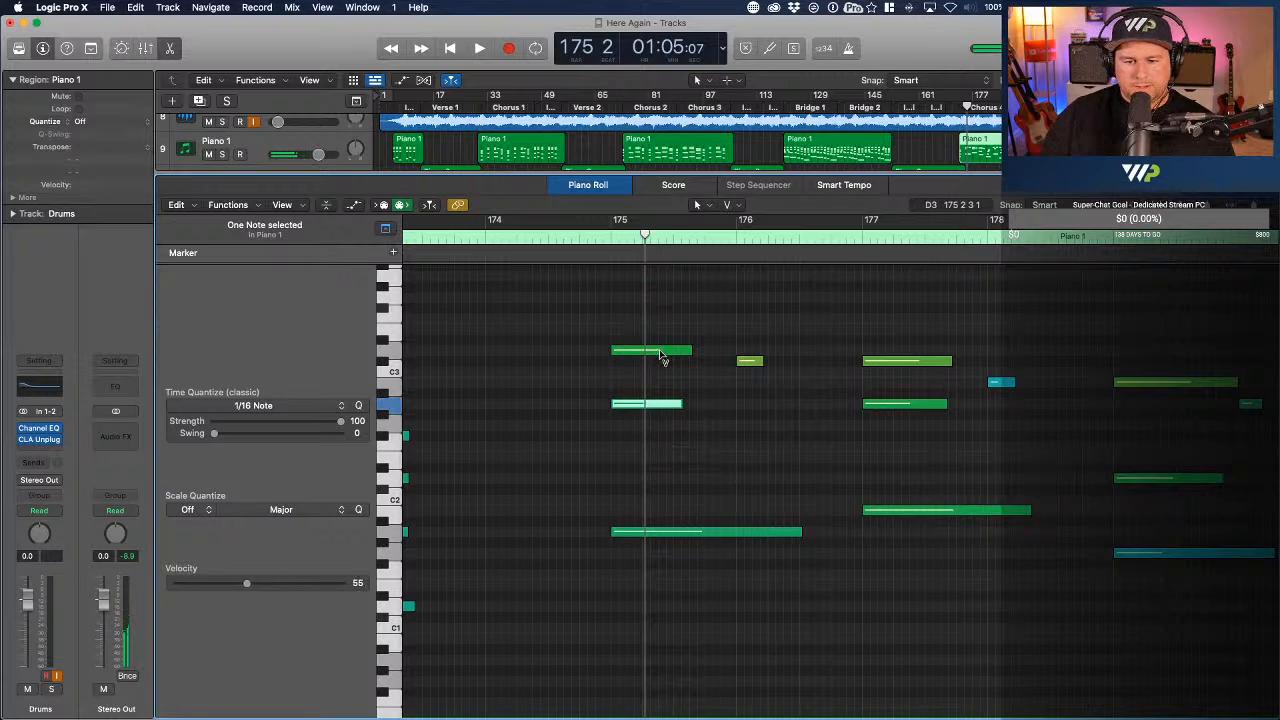
pyautogui.moveTo(660, 358); pyautogui.dragTo(660, 384)
pyautogui.moveTo(706, 531); pyautogui.dragTo(705, 540)
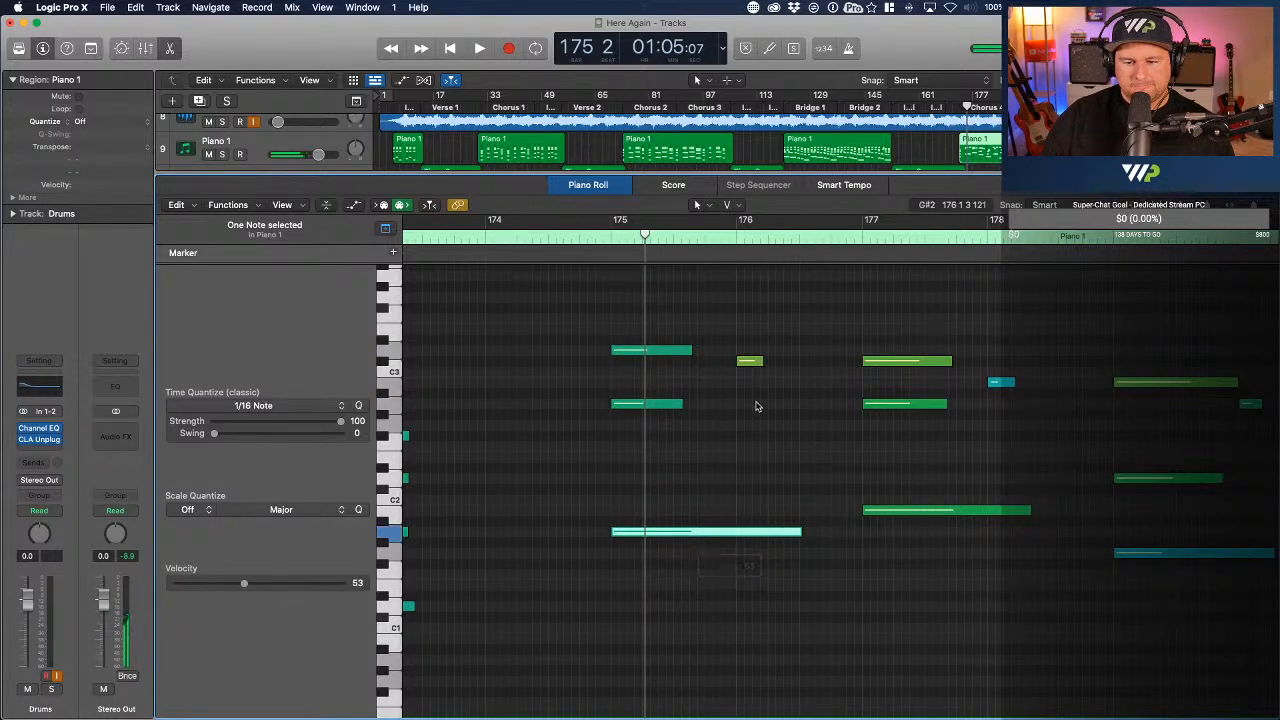
pyautogui.moveTo(753, 366); pyautogui.dragTo(758, 410)
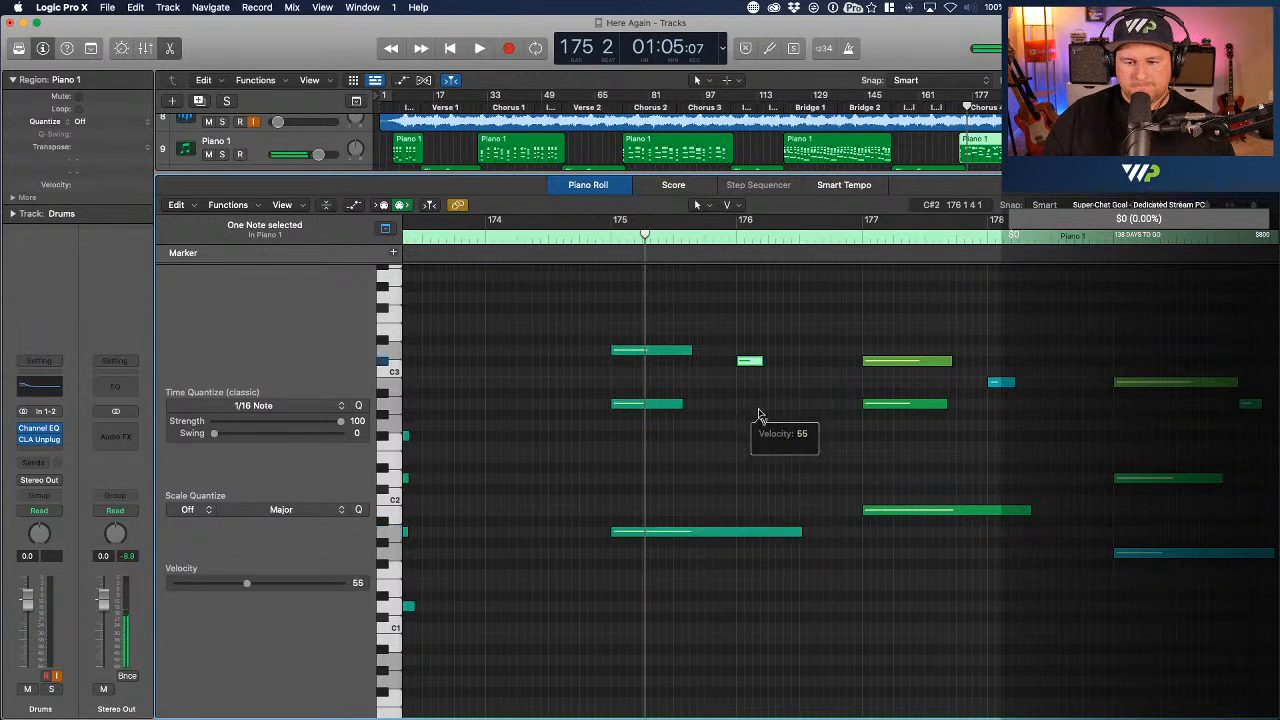
# - Lower the C#3 and B1 velocities at bar 177 and raise the short B2 at bar 178 to velocity 58
pyautogui.moveTo(926, 366); pyautogui.dragTo(913, 391)
pyautogui.moveTo(956, 512); pyautogui.dragTo(958, 524)
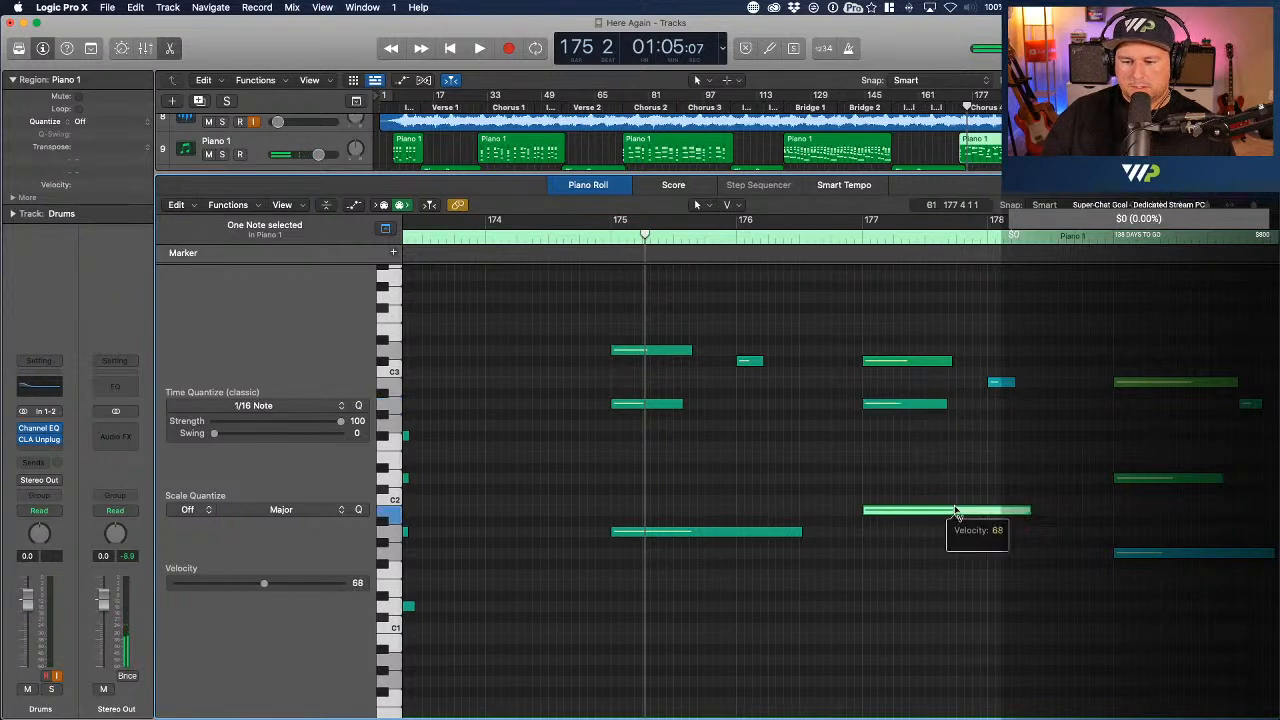
pyautogui.moveTo(1010, 379); pyautogui.dragTo(1006, 360)
# - Set the bar 179 B2 to velocity 58 and D2 to 53, soften the A2 at bar 180, and set the D1 at bar 181 to 58
pyautogui.hscroll(5, 1006, 359)
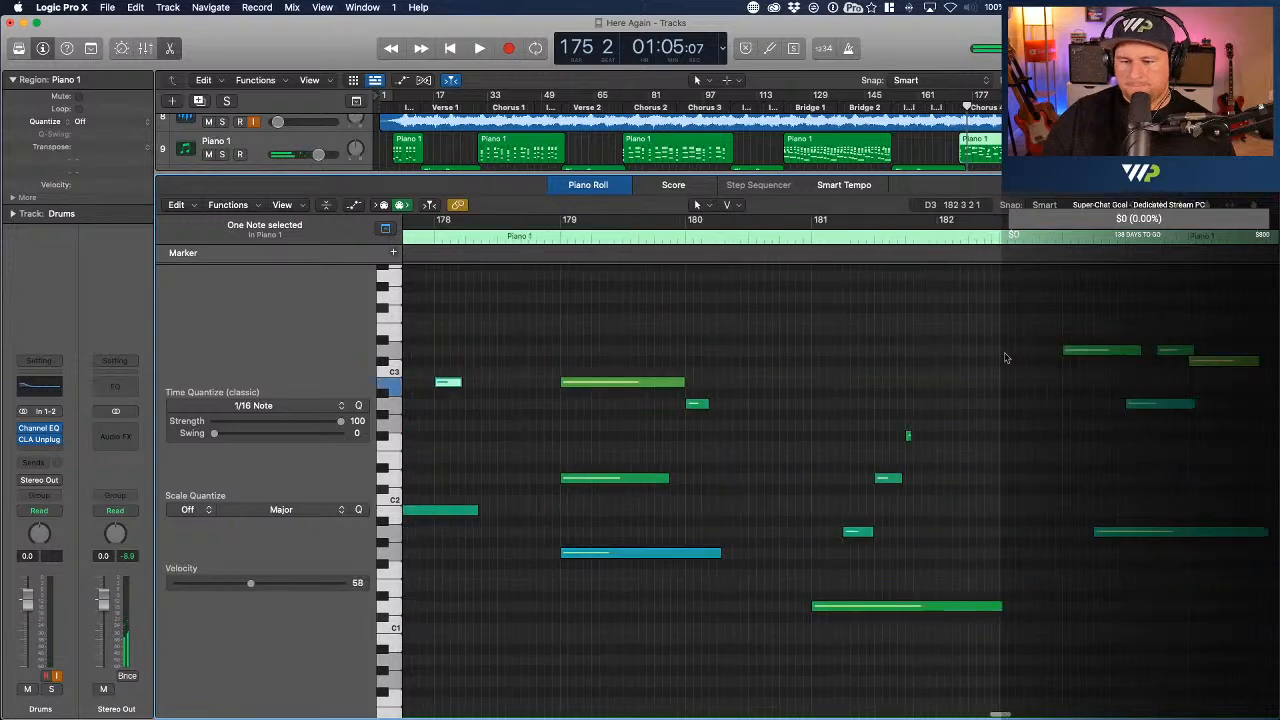
pyautogui.moveTo(619, 390); pyautogui.dragTo(619, 420)
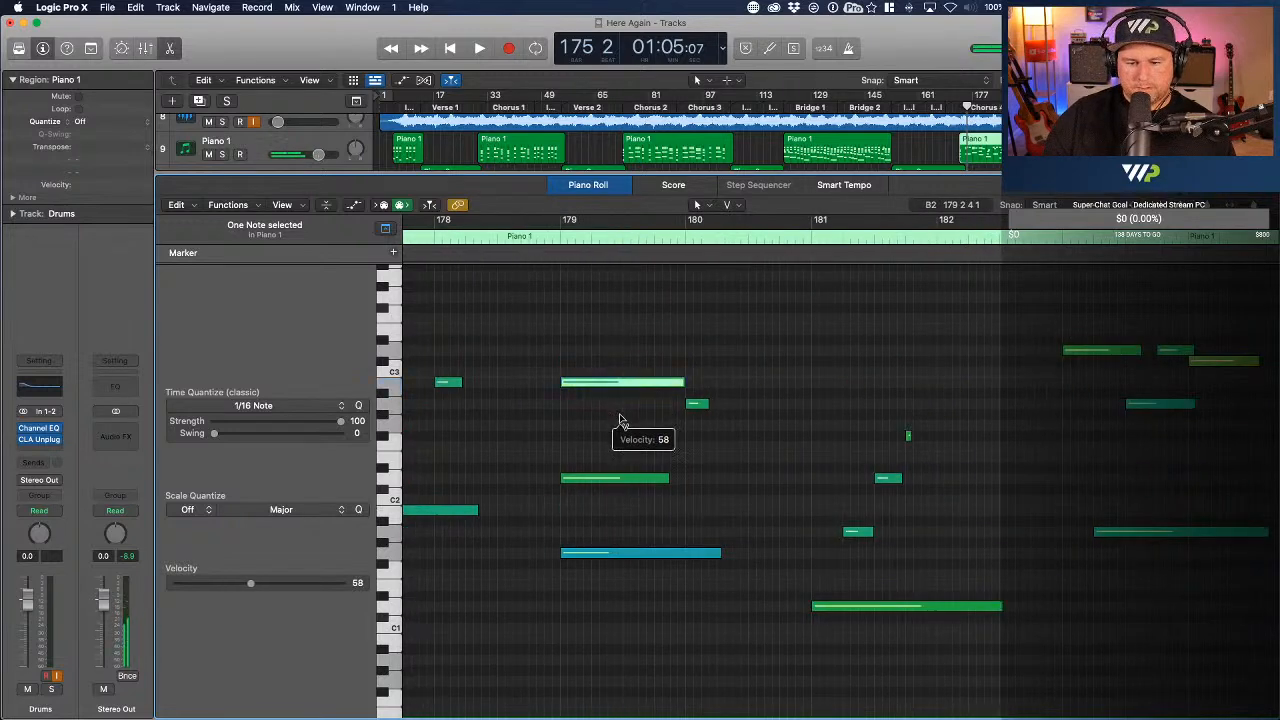
pyautogui.moveTo(629, 479); pyautogui.dragTo(631, 496)
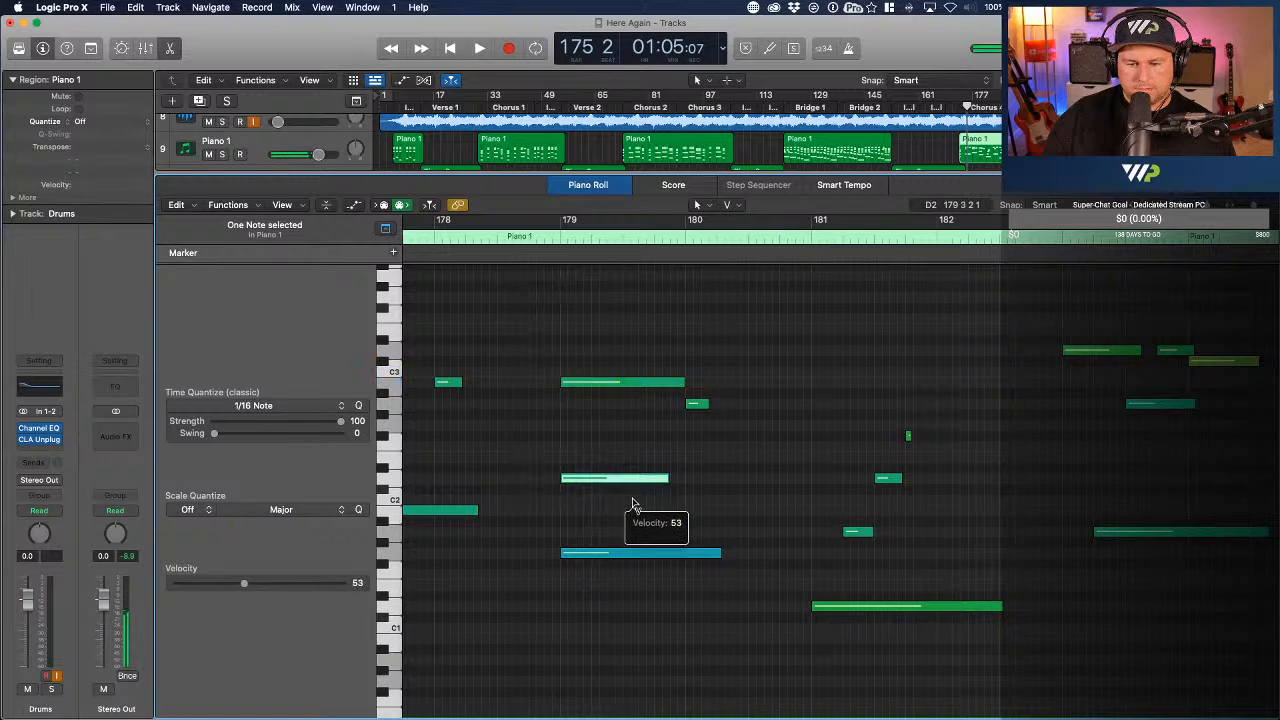
pyautogui.moveTo(696, 410); pyautogui.dragTo(697, 418)
pyautogui.scroll(-5, 1001, 517)
pyautogui.hscroll(3, 1005, 517)
pyautogui.moveTo(894, 517); pyautogui.dragTo(895, 520)
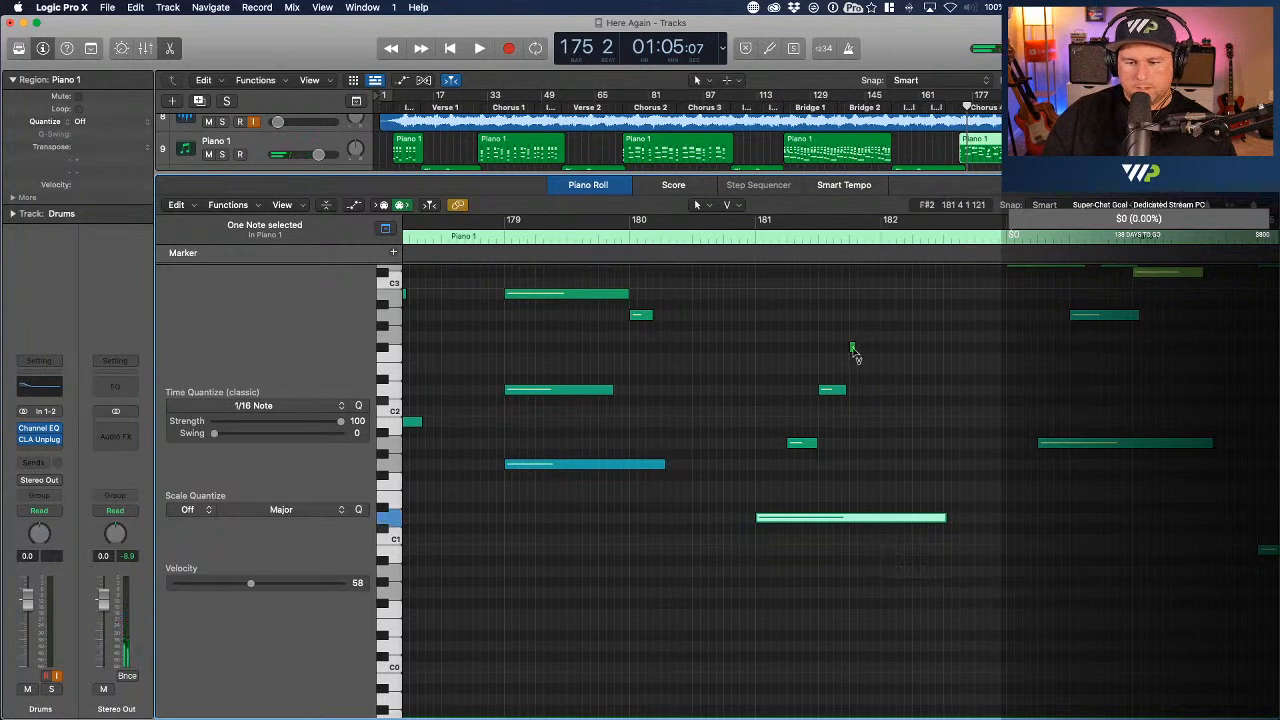
# - Lower the short F#2 at the end of bar 181 to velocity 68 and play back Chorus 4 from its start into bar 179
pyautogui.moveTo(853, 350); pyautogui.dragTo(855, 368)
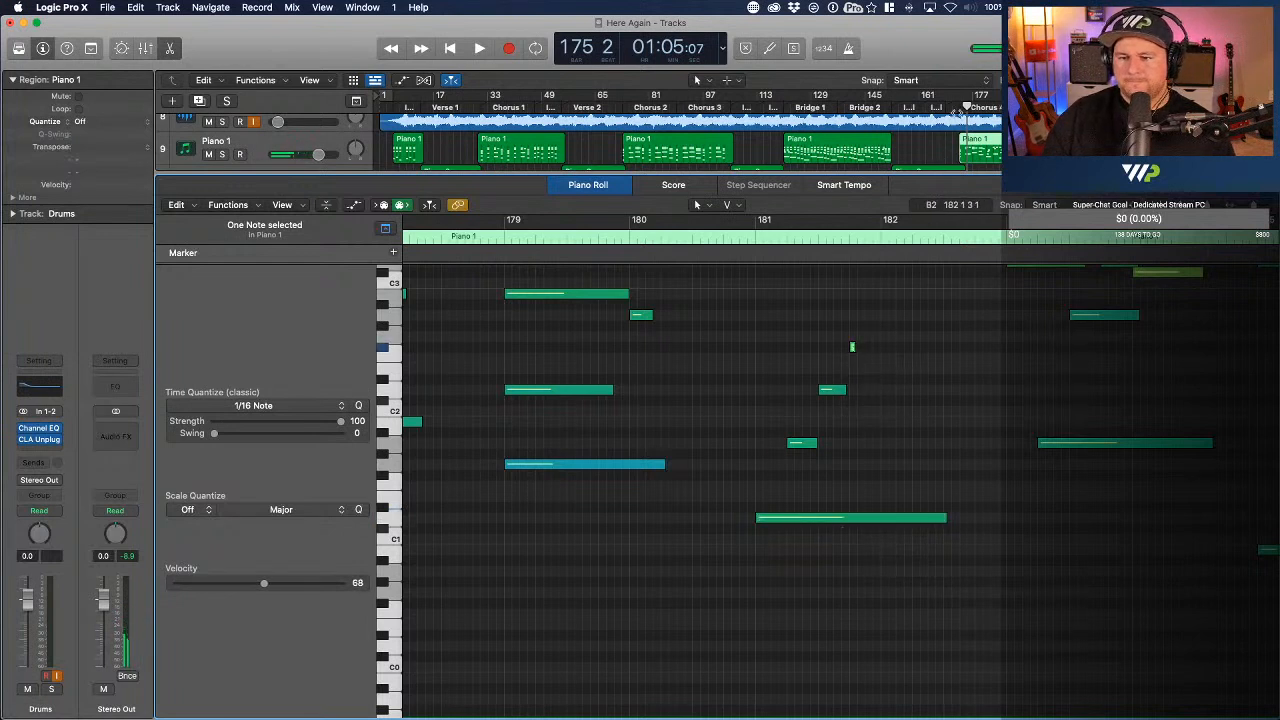
pyautogui.doubleClick(957, 112)
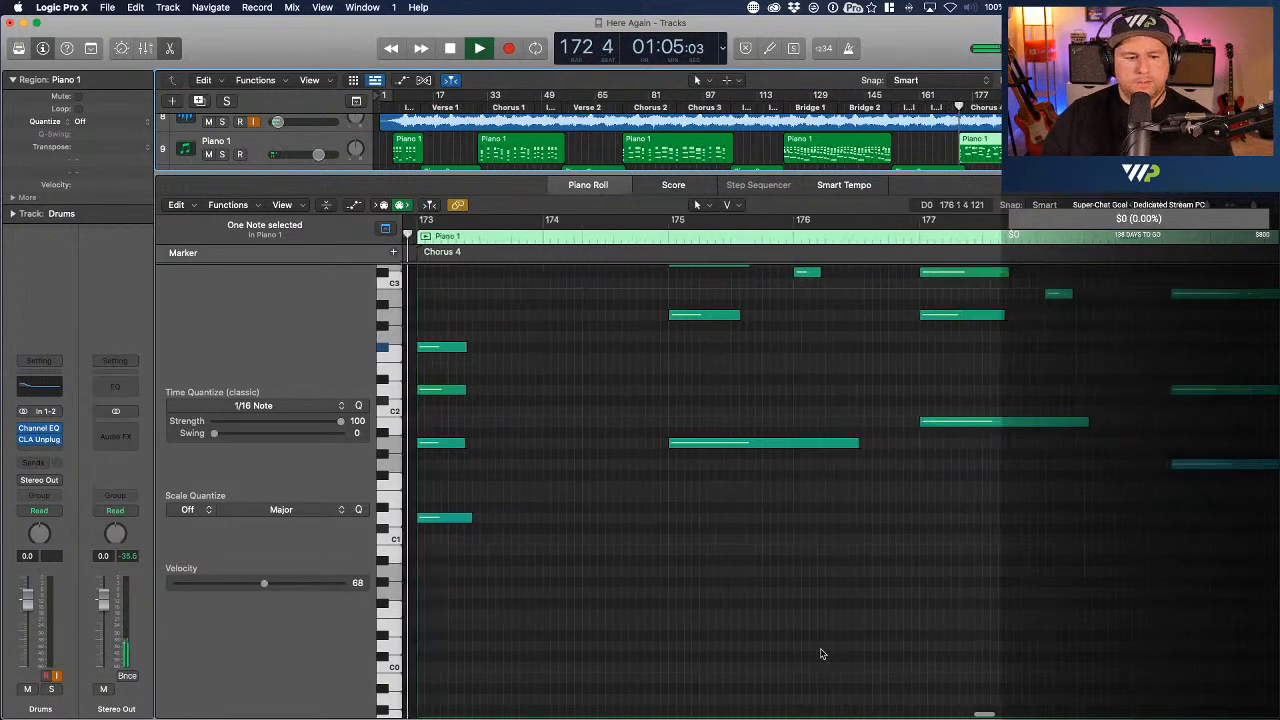
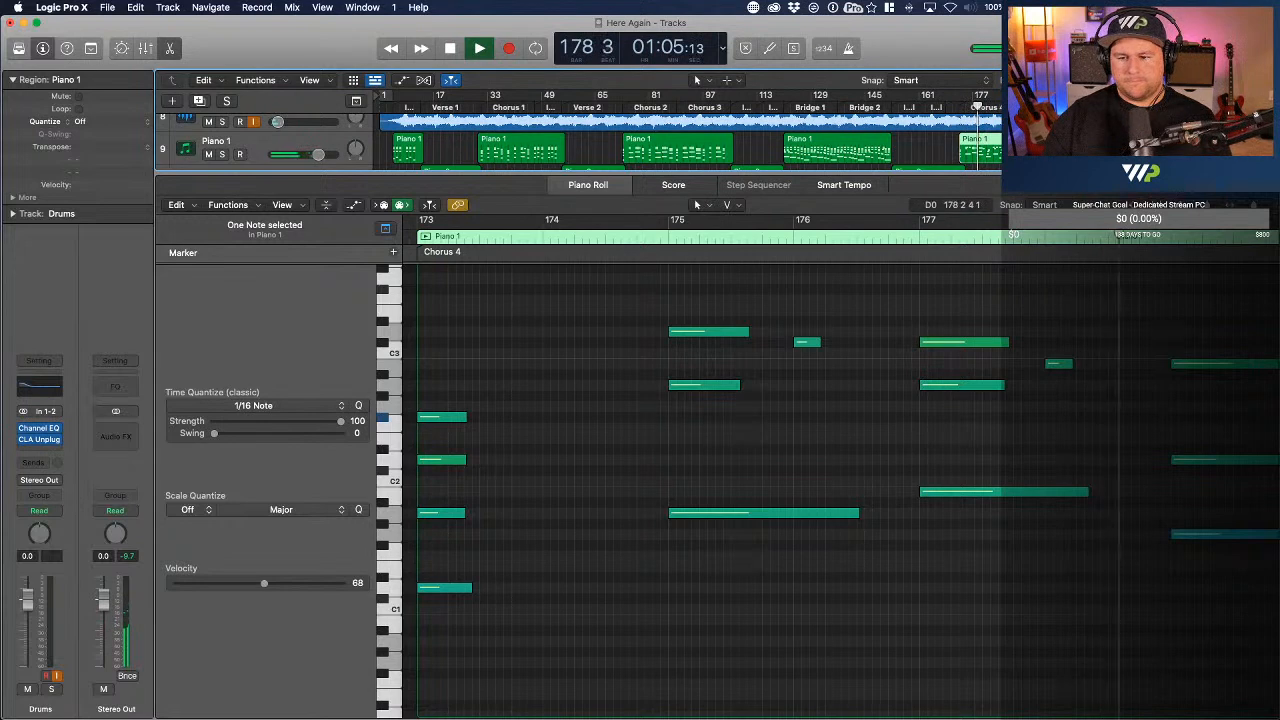
pyautogui.press('space')
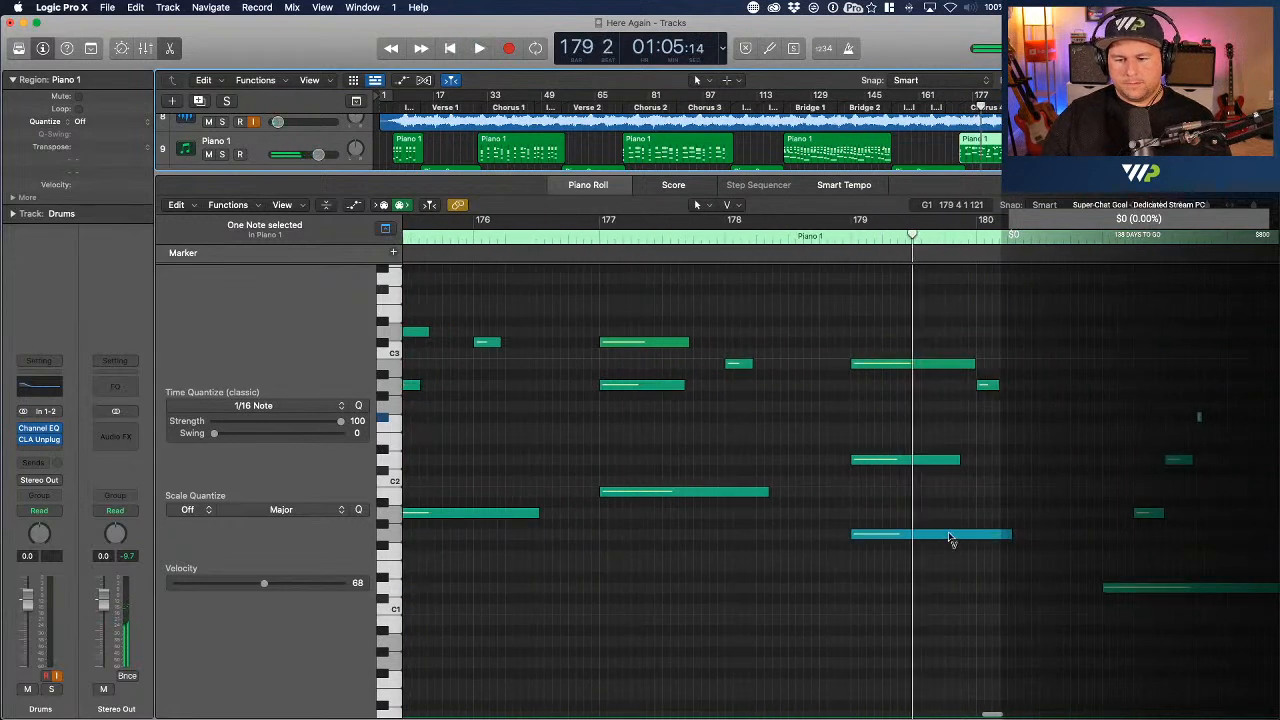
# - Raise the G1 at bar 179 to velocity 51 and play back from there into bar 183
pyautogui.moveTo(950, 538); pyautogui.dragTo(950, 515)
pyautogui.doubleClick(834, 238)
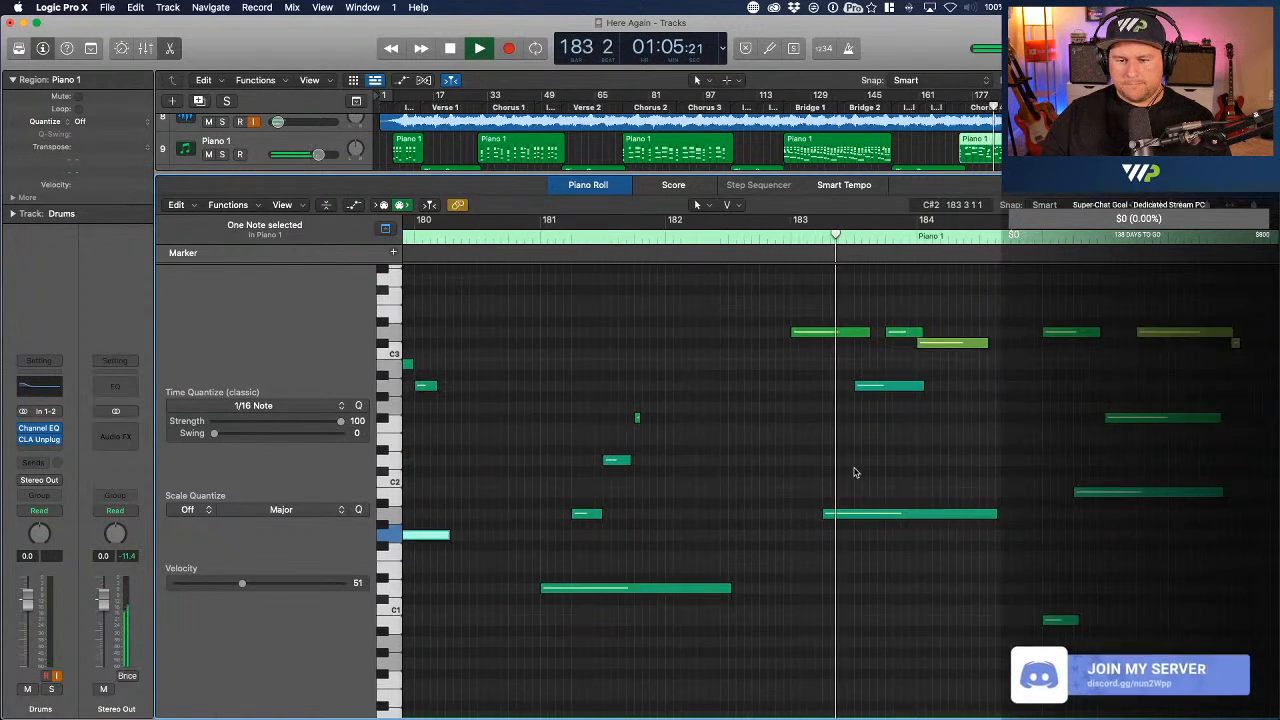
pyautogui.press('space')
# - Move the A1 in bar 183 back to the downbeat at 183 1 1 1 and play the bar back
pyautogui.moveTo(846, 514); pyautogui.dragTo(814, 517)
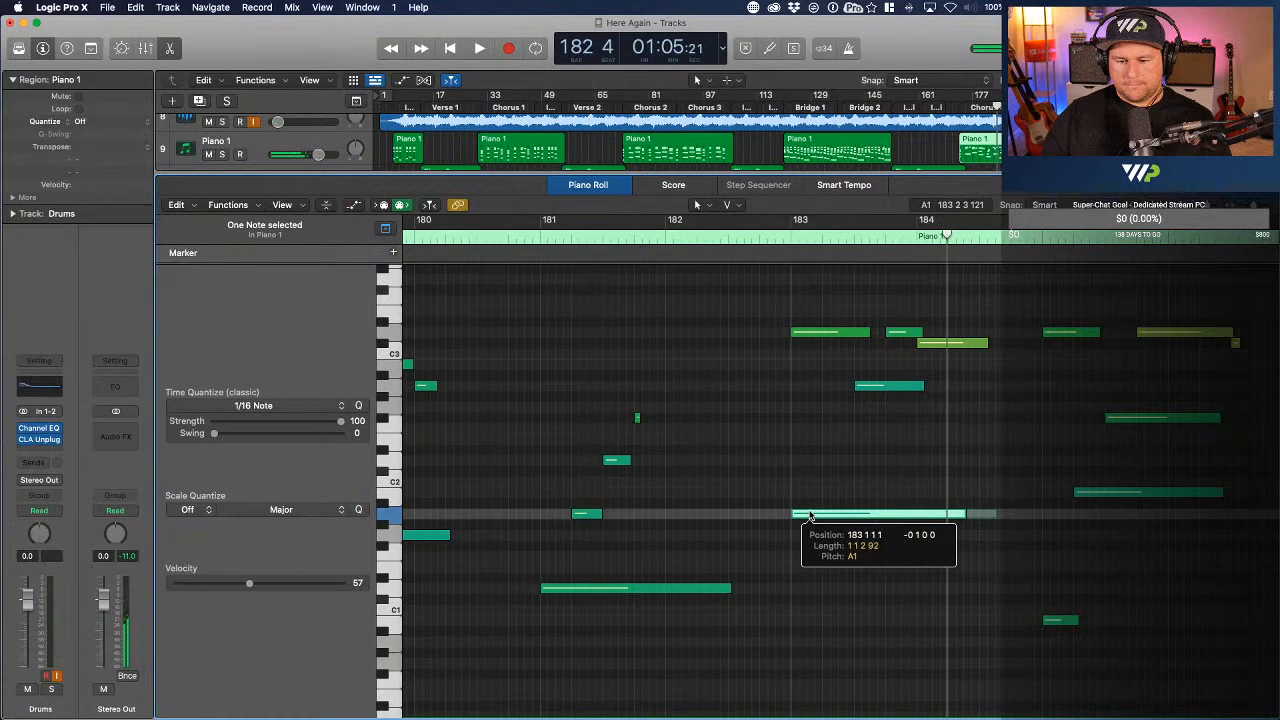
pyautogui.click(783, 243)
pyautogui.press('space')
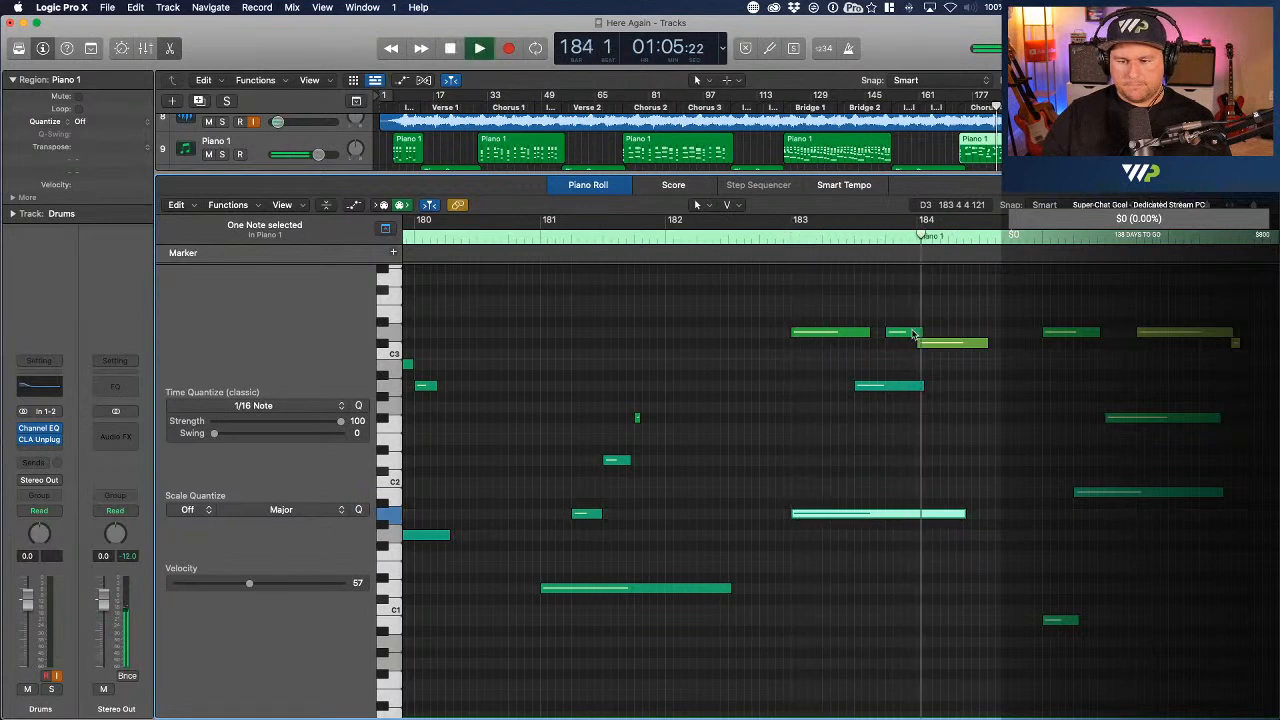
pyautogui.press('space')
# - Soften the D3 notes in bars 183 and 185, the first to about 52, the C#3 at bar 184 to 65 and the bar 185 F#2 to 64
pyautogui.moveTo(830, 333); pyautogui.dragTo(835, 380)
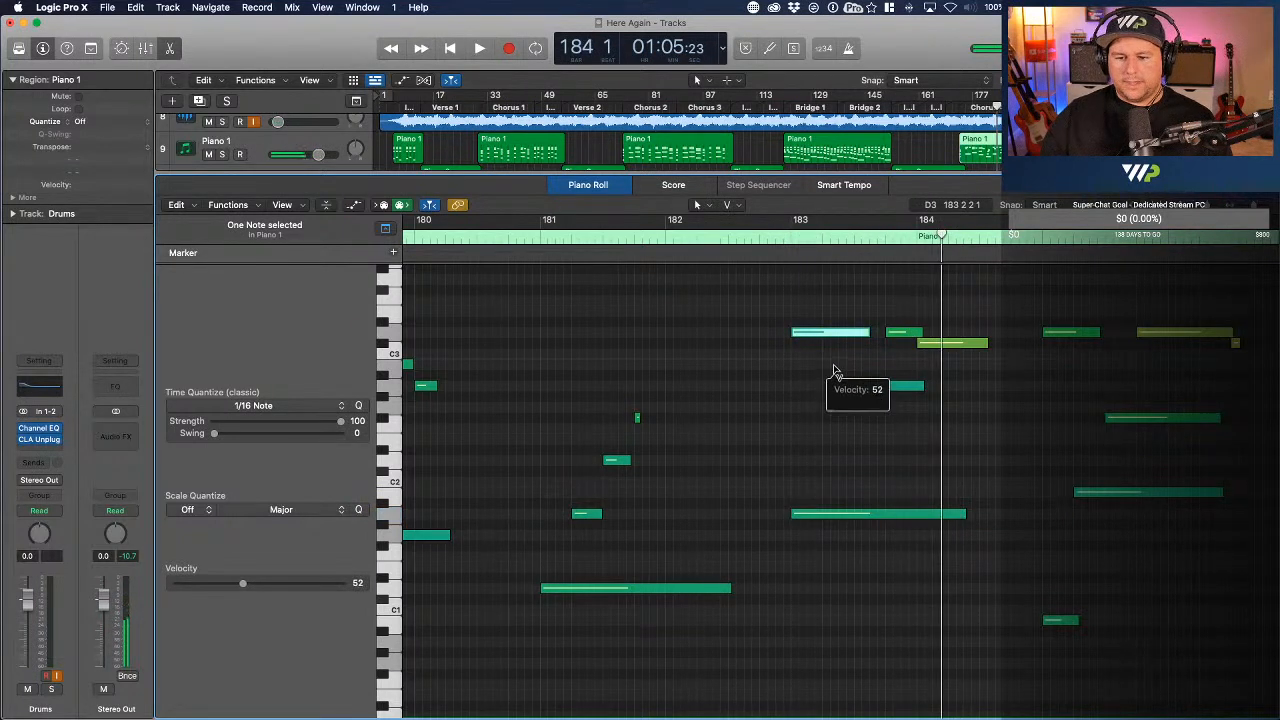
pyautogui.moveTo(903, 338); pyautogui.dragTo(968, 376)
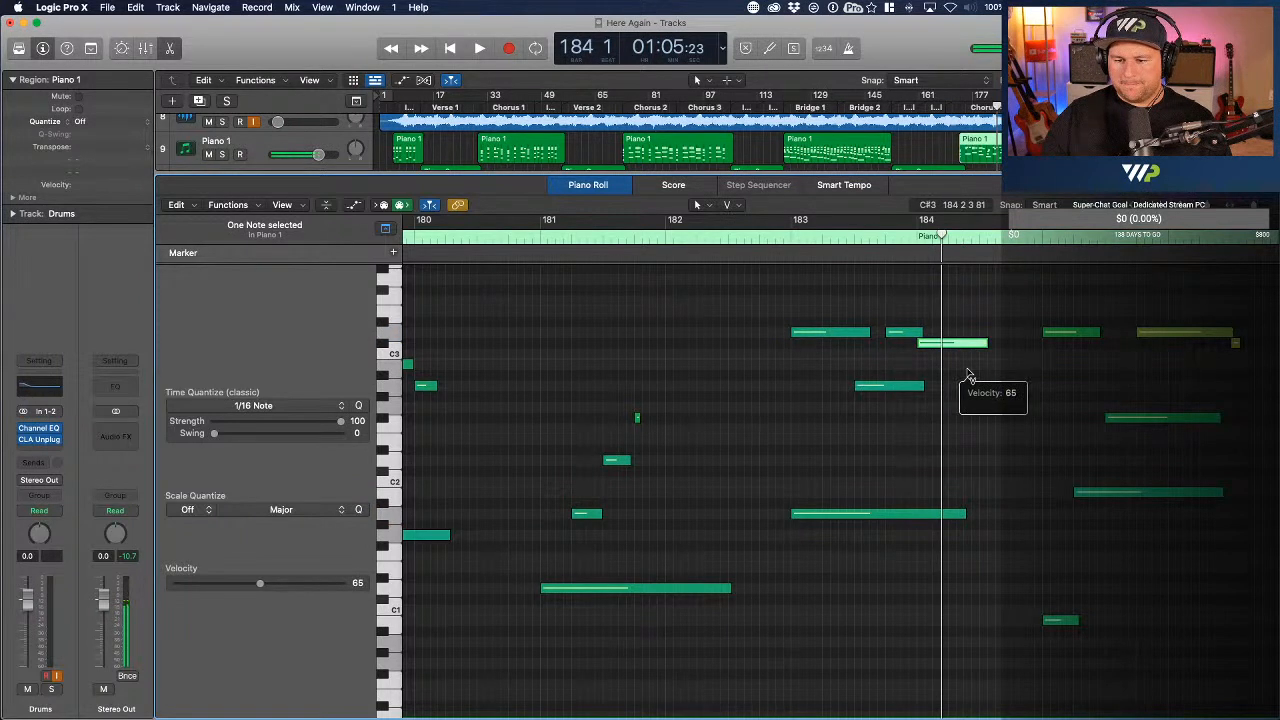
pyautogui.moveTo(1073, 340); pyautogui.dragTo(1071, 350)
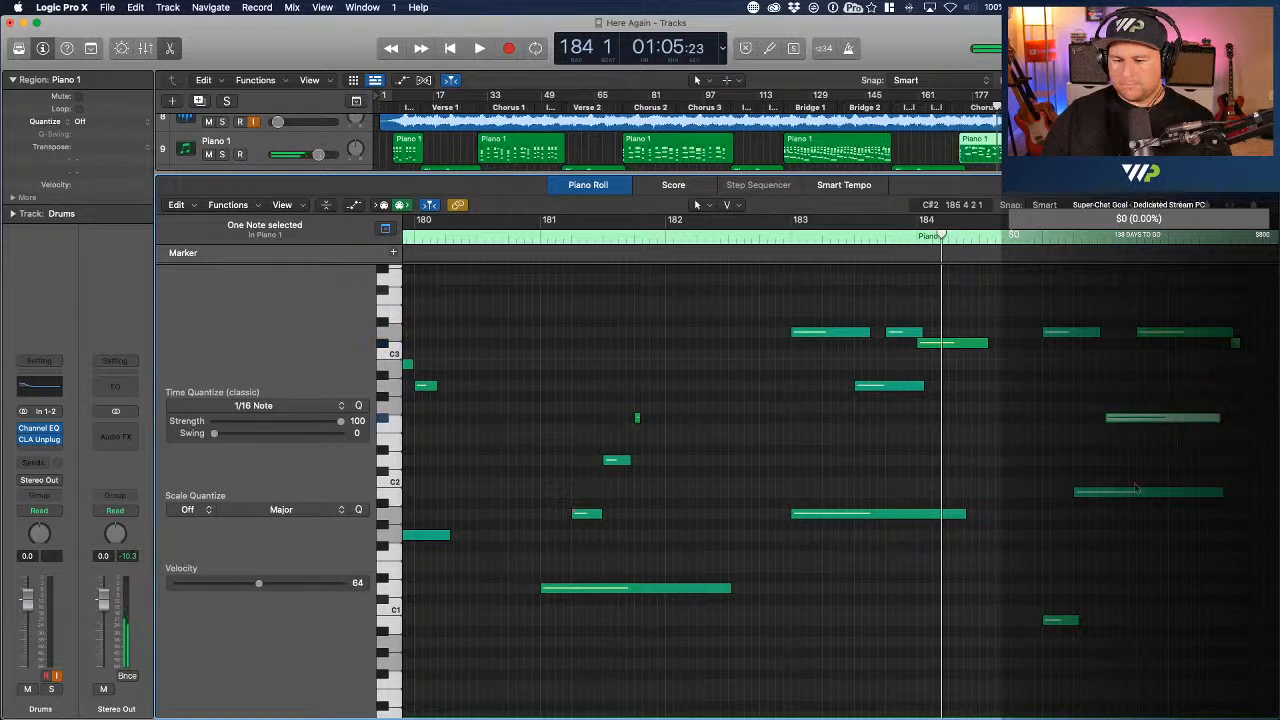
# - Lower the velocity of the long A2 at bar 187 and set the short G2 below it to 64
pyautogui.hscroll(5, 1083, 581)
pyautogui.click(724, 389)
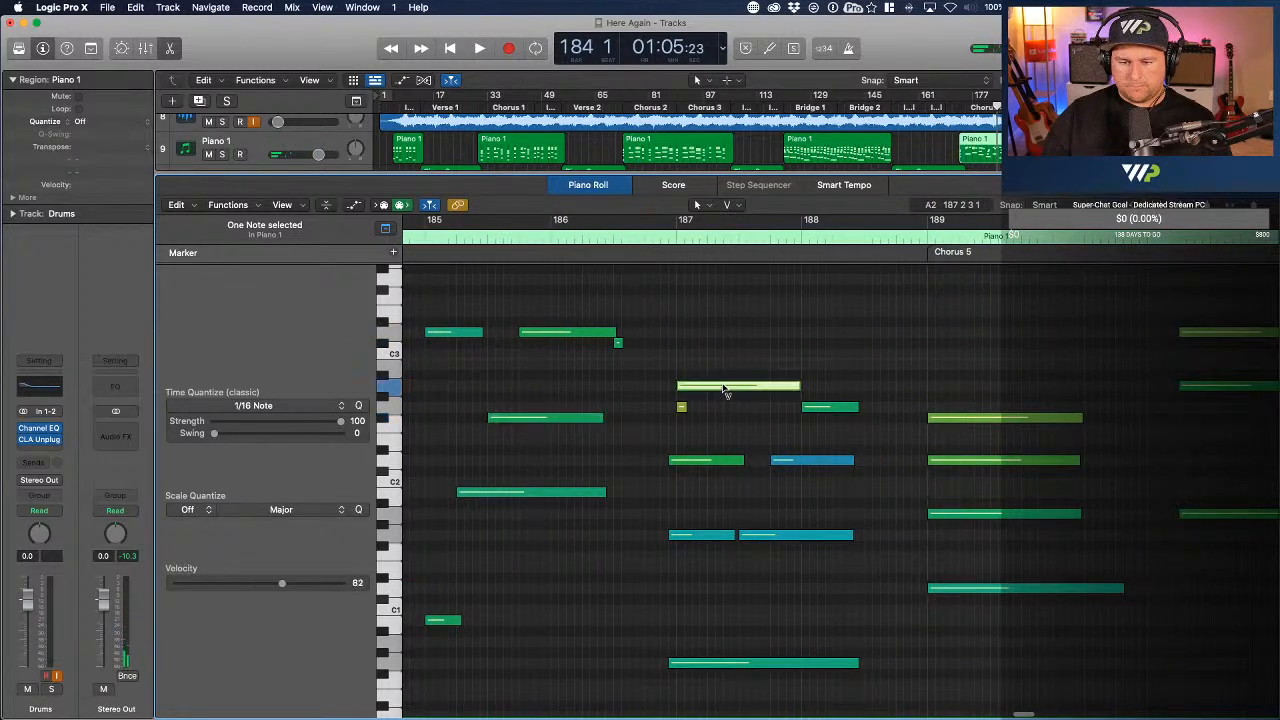
pyautogui.moveTo(715, 390); pyautogui.dragTo(687, 443)
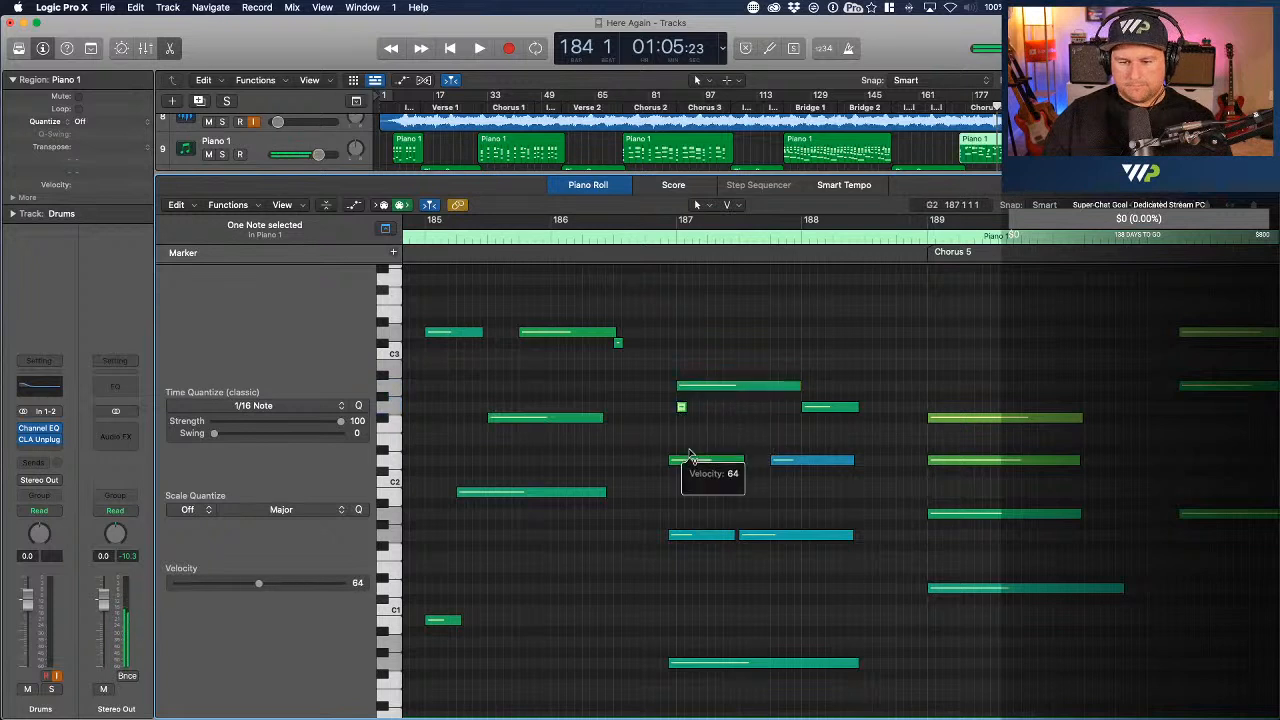
# - Move the early G0, G1 and D2 notes onto the downbeat of bar 187
pyautogui.click(700, 663)
pyautogui.moveTo(700, 460); pyautogui.dragTo(709, 462)
pyautogui.click(716, 495)
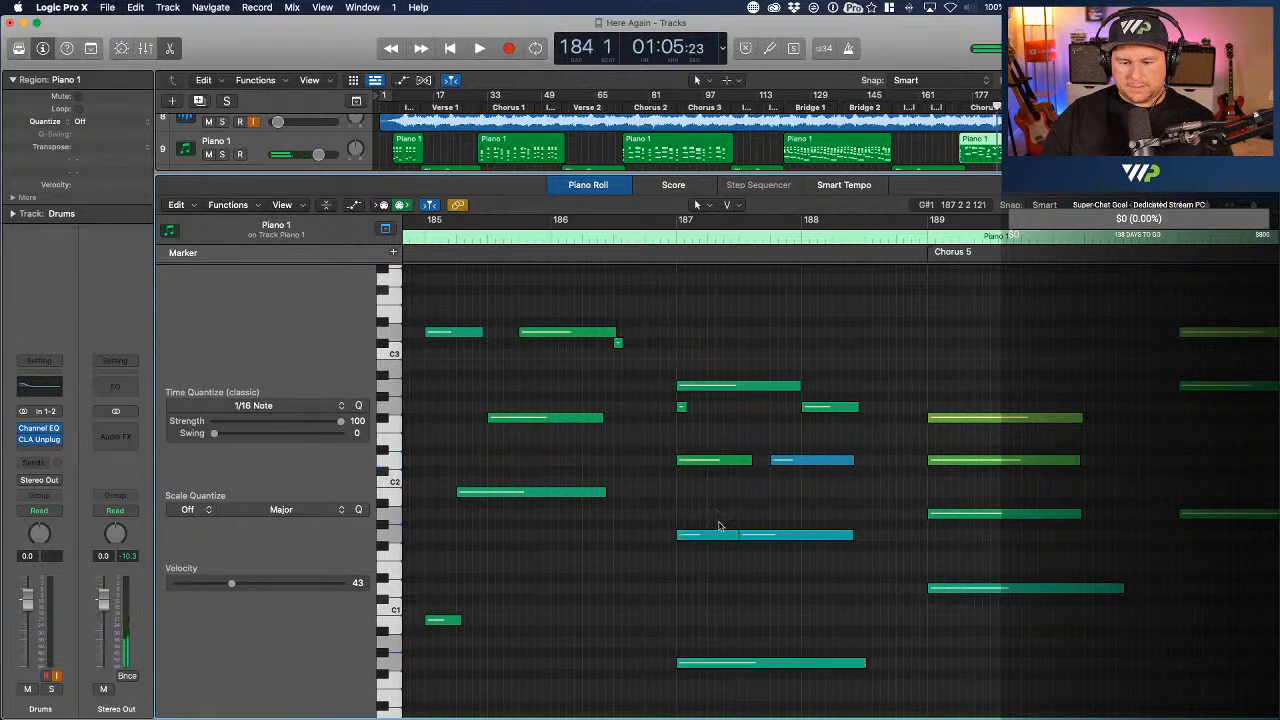
# - Set the first G1 in bar 187 to velocity 68, trim its end before the next G1, and even out the two D2 velocities
pyautogui.moveTo(715, 541); pyautogui.dragTo(715, 494)
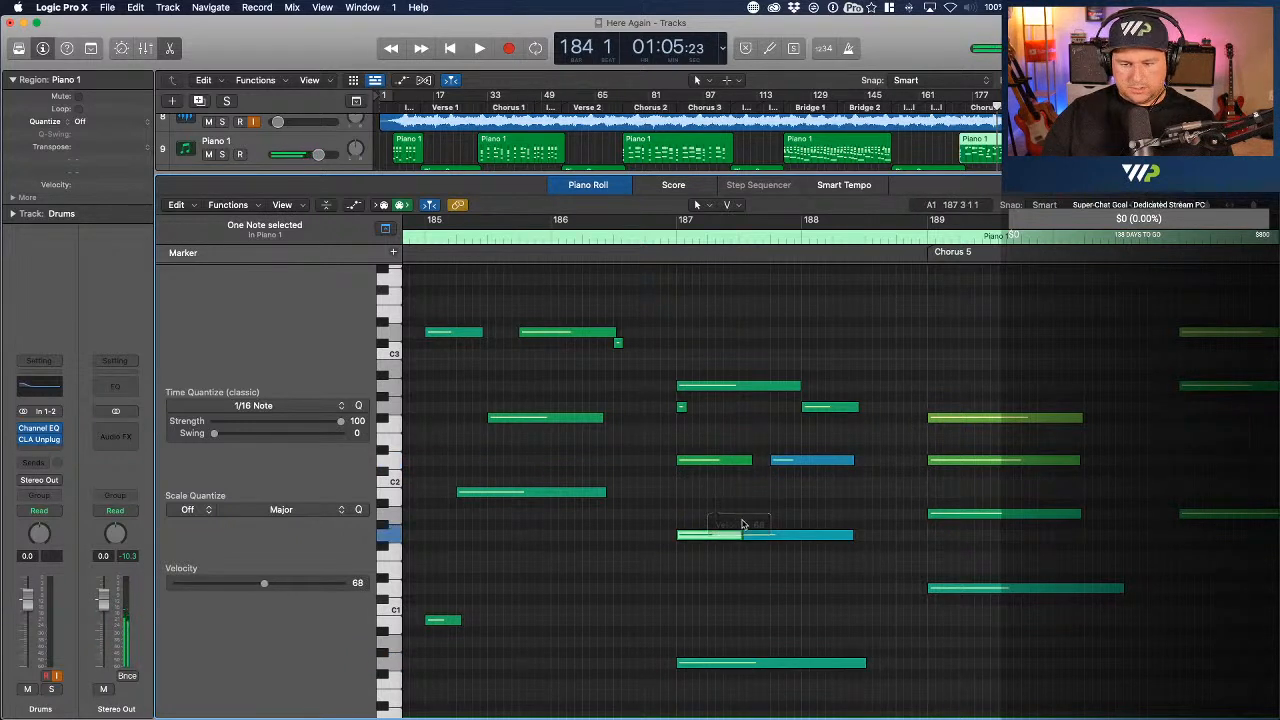
pyautogui.click(737, 536)
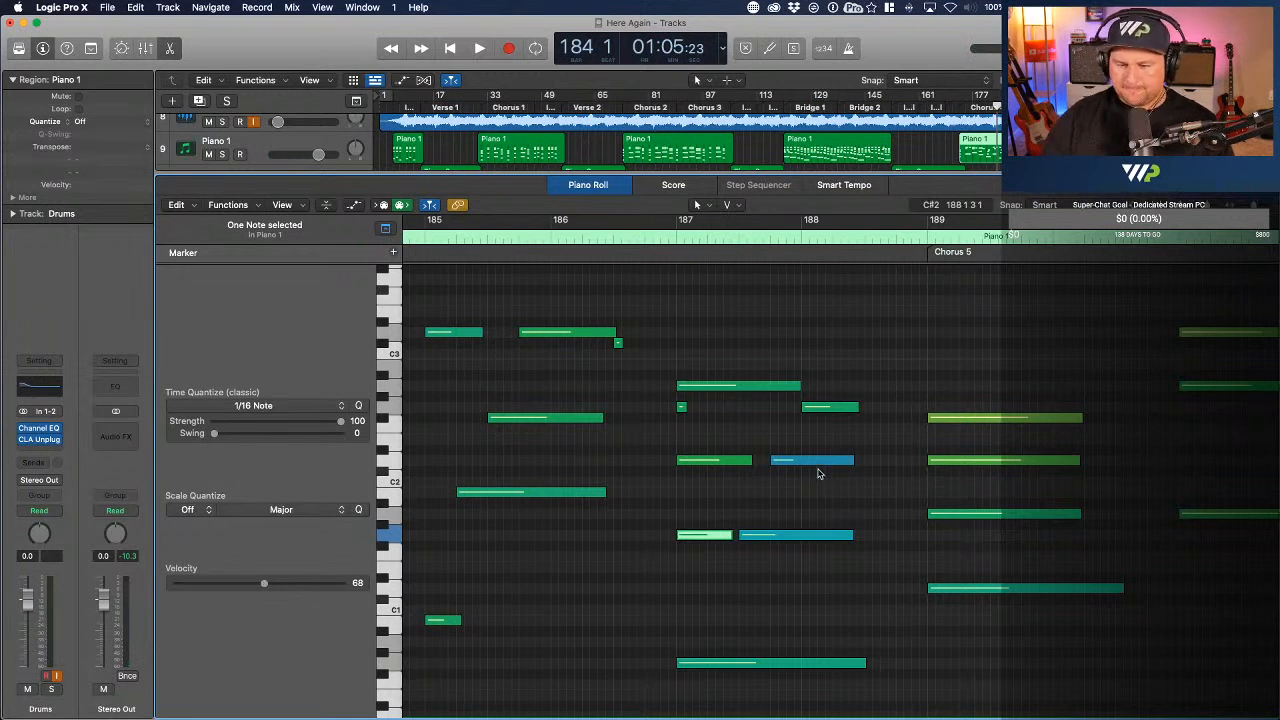
pyautogui.moveTo(818, 465); pyautogui.dragTo(820, 445)
pyautogui.moveTo(714, 460); pyautogui.dragTo(707, 546)
# - Lower the D3 leading into bar 186 to about velocity 66, soften the F#2 at bar 189, and set its D2 to 69
pyautogui.click(584, 338)
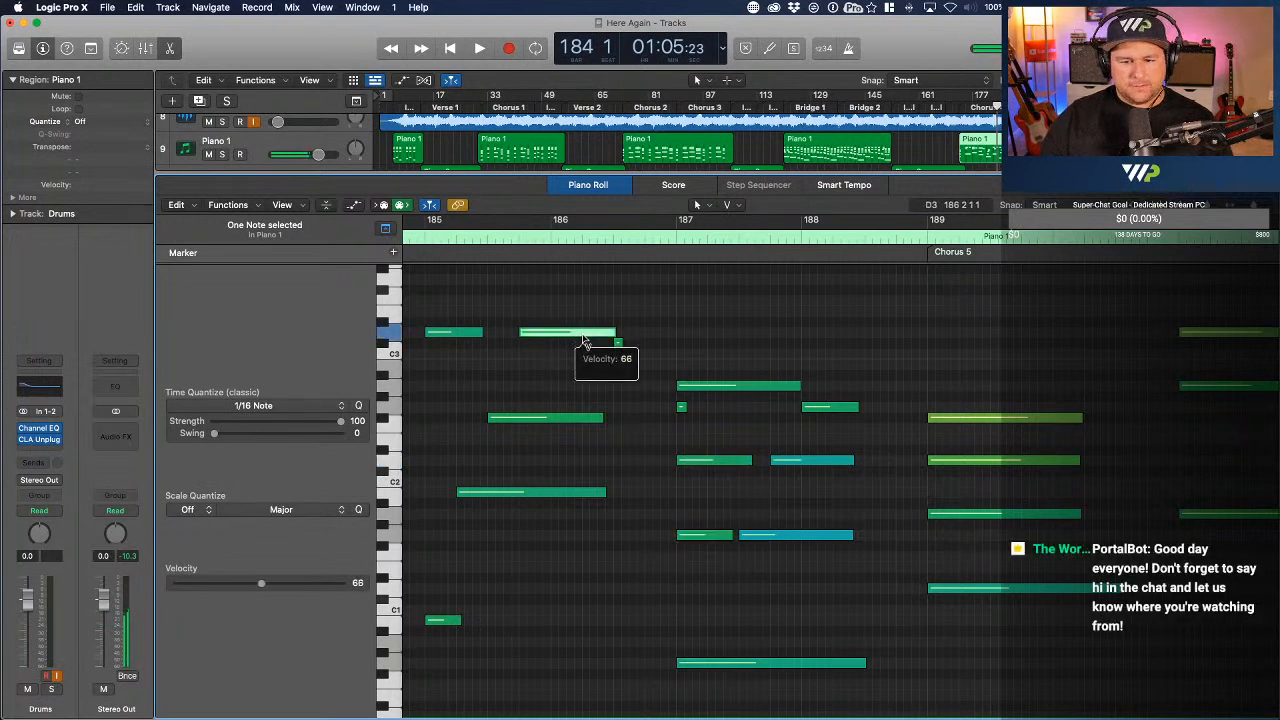
pyautogui.moveTo(584, 340); pyautogui.dragTo(586, 341)
pyautogui.moveTo(1022, 419); pyautogui.dragTo(1017, 487)
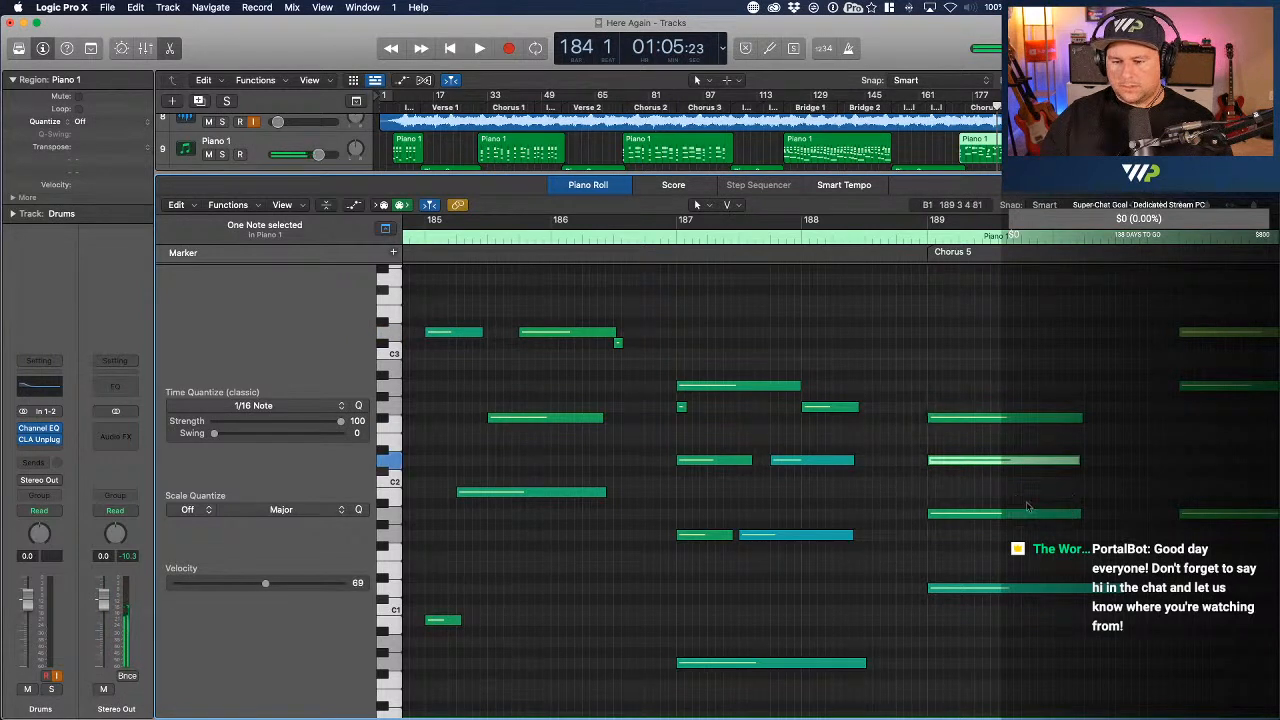
# - Soften the D3 at bar 191 and C#3 at bar 192, and set the bar 191 A2 to velocity 60 and A1 to 62
pyautogui.hscroll(10, 1016, 497)
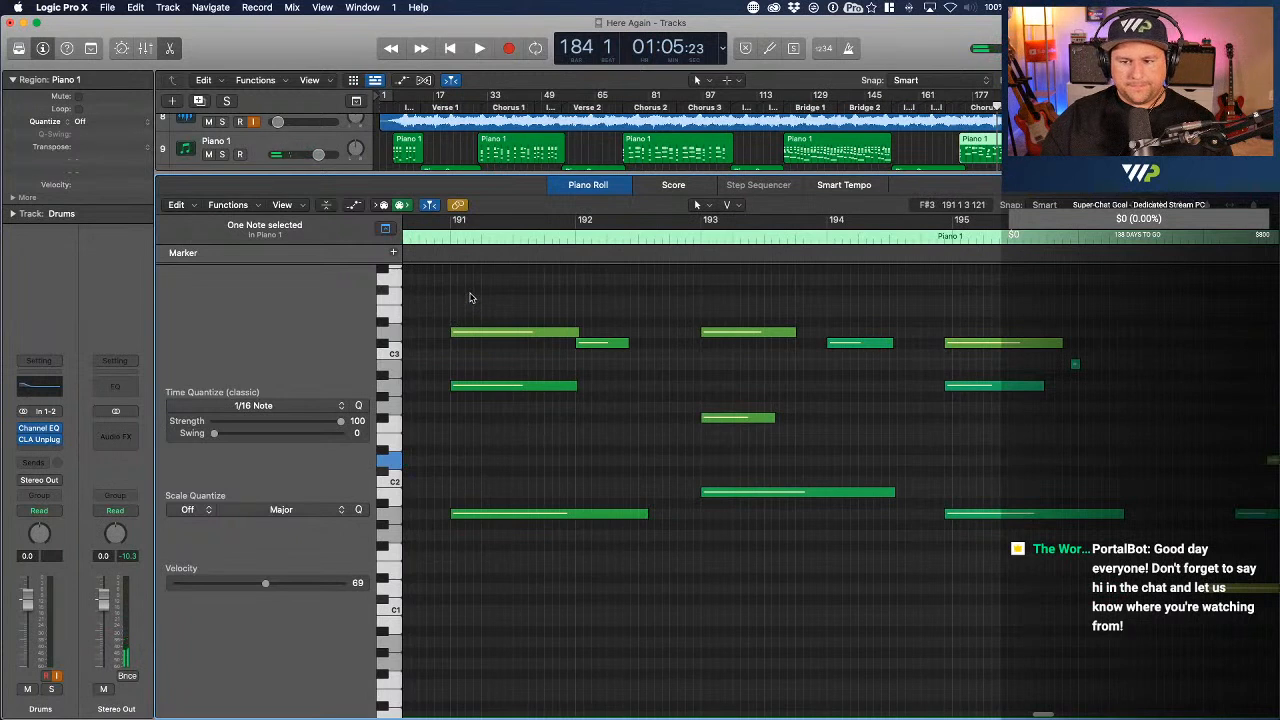
pyautogui.moveTo(507, 337); pyautogui.dragTo(506, 363)
pyautogui.moveTo(604, 343); pyautogui.dragTo(552, 408)
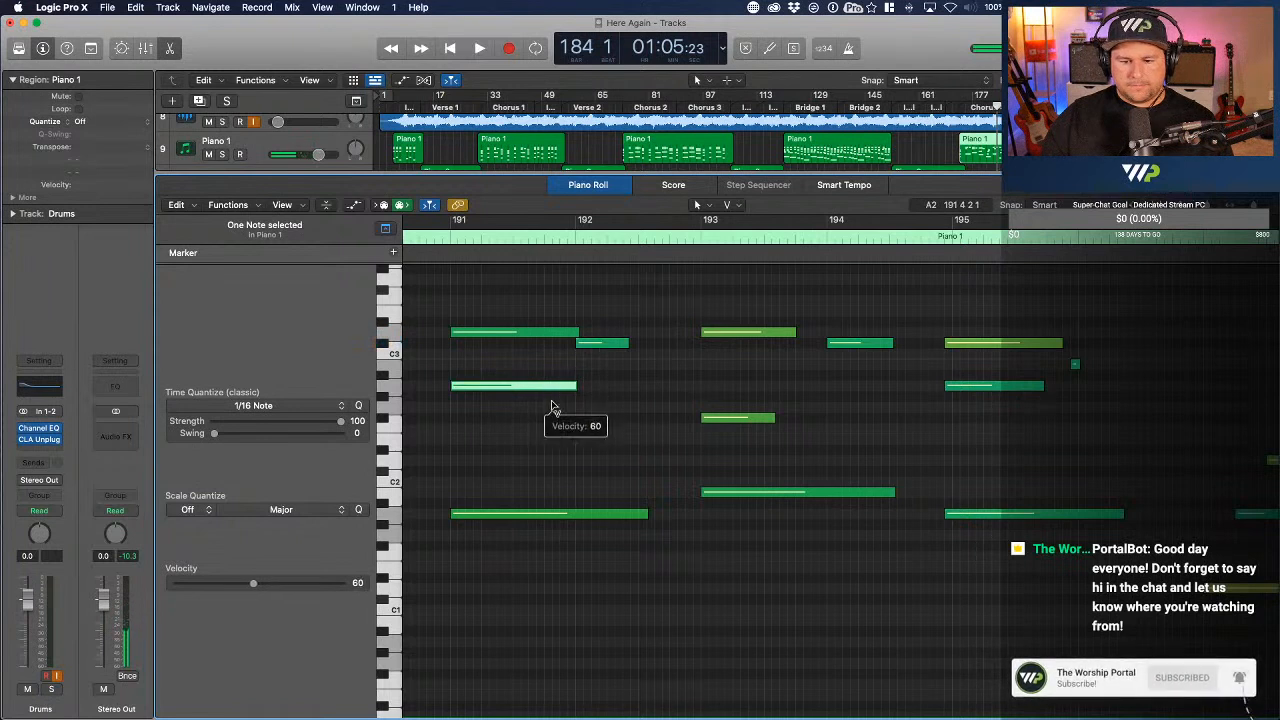
pyautogui.click(561, 515)
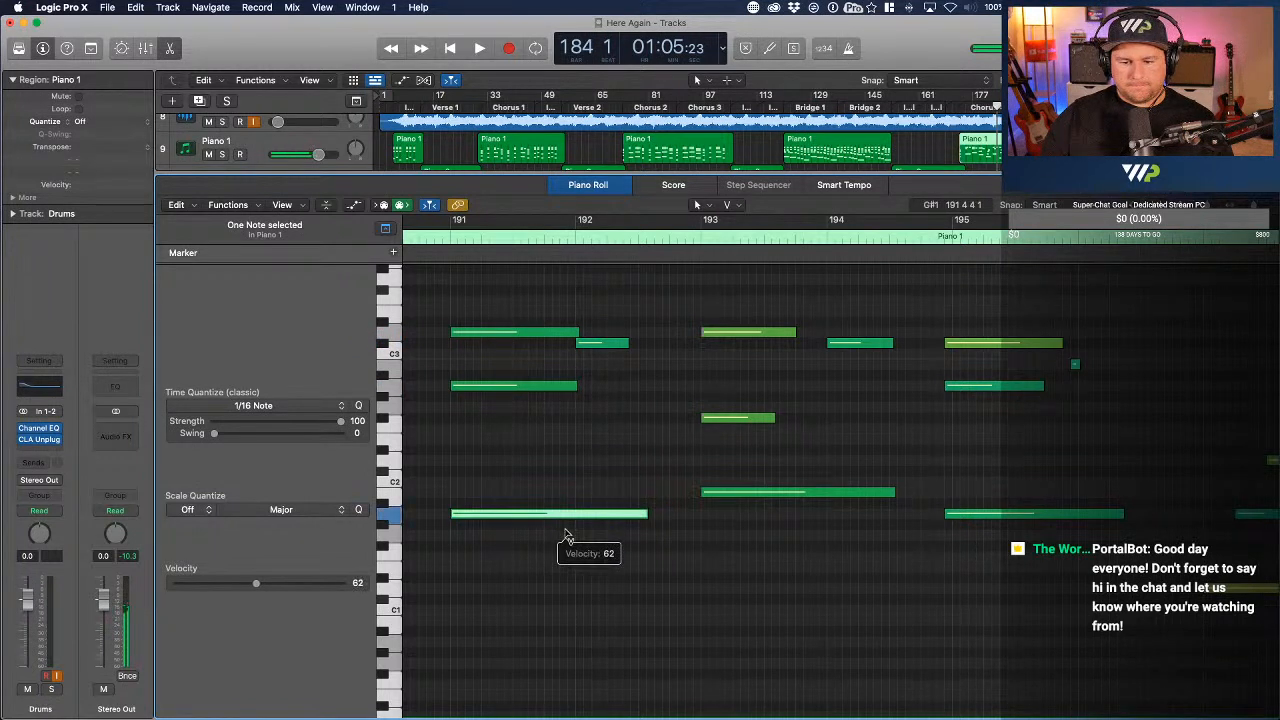
# - Soften the D3, F#2 and B1 notes at bar 193 and set the C#3 at bar 195 to velocity 65
pyautogui.moveTo(752, 333); pyautogui.dragTo(753, 360)
pyautogui.moveTo(755, 418); pyautogui.dragTo(807, 514)
pyautogui.moveTo(1041, 342); pyautogui.dragTo(1041, 372)
# - Set the bar 197 D1 to velocity 63 and F#2 to 66, the A2 at bar 198 to 64, and soften the bar 197 D2
pyautogui.hscroll(5, 1005, 677)
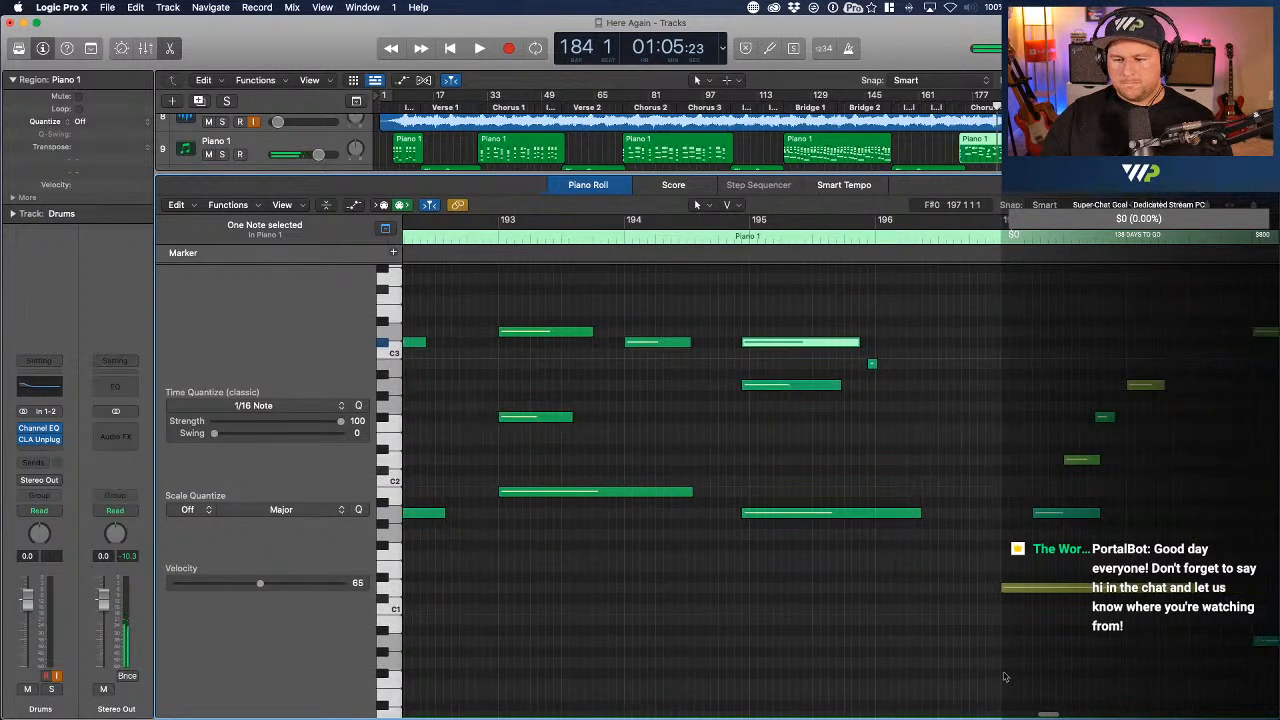
pyautogui.moveTo(1060, 590); pyautogui.dragTo(1062, 636)
pyautogui.hscroll(7, 914, 478)
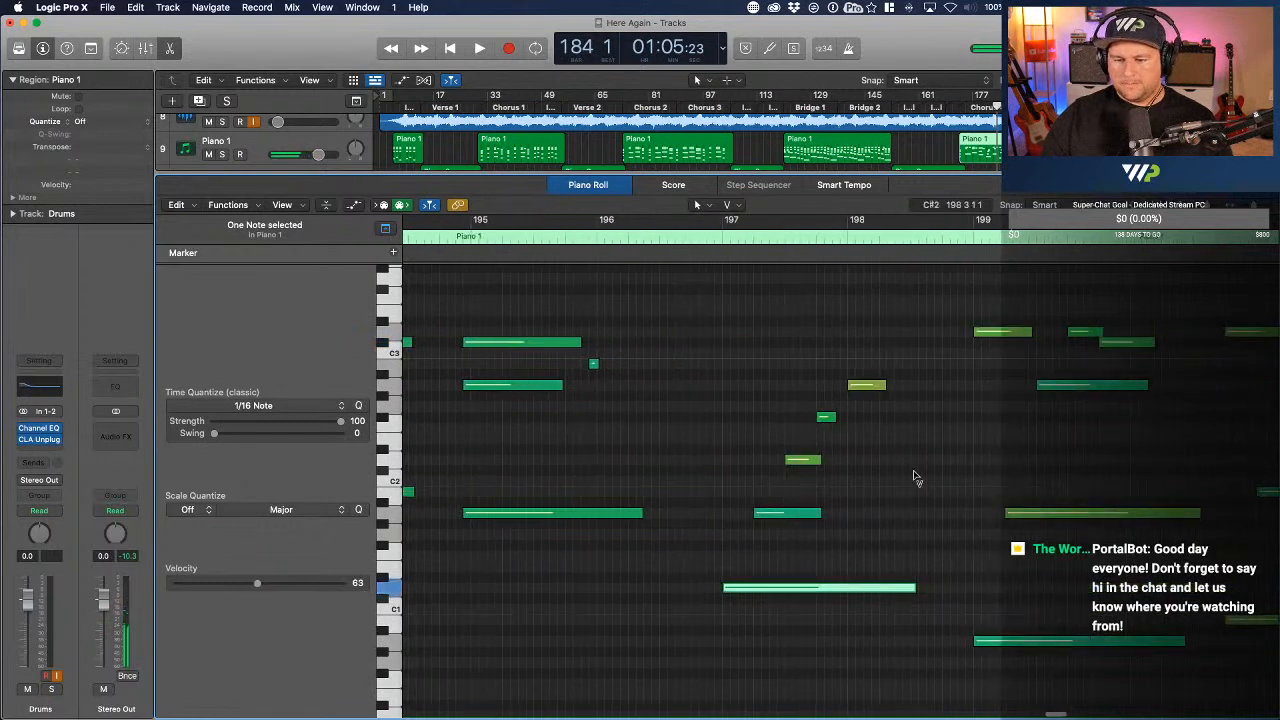
pyautogui.moveTo(860, 386); pyautogui.dragTo(853, 424)
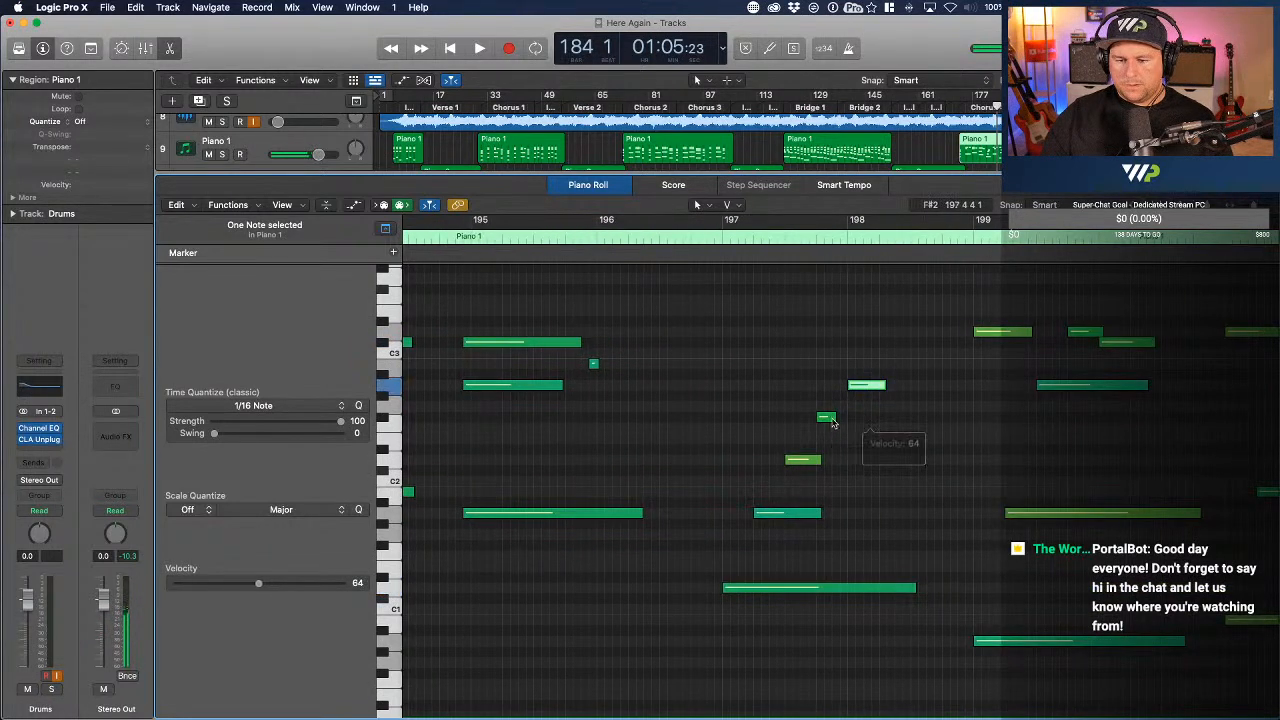
pyautogui.moveTo(802, 462); pyautogui.dragTo(800, 478)
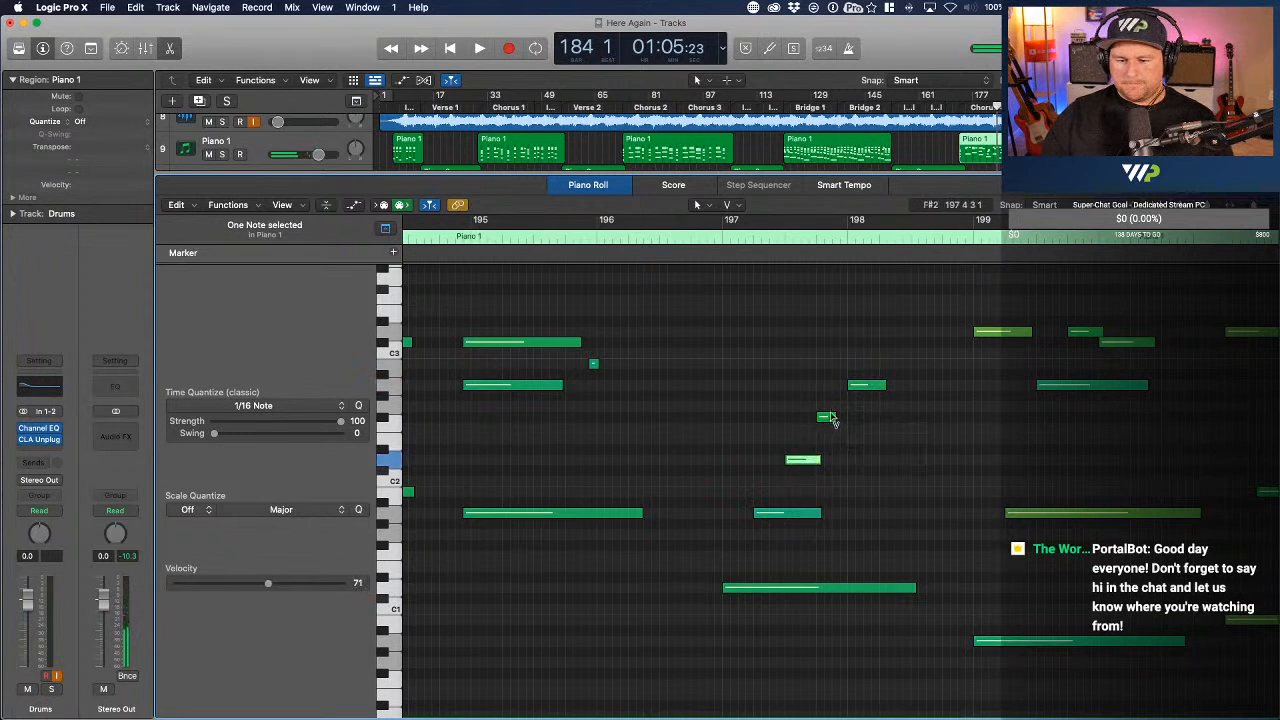
pyautogui.moveTo(829, 418); pyautogui.dragTo(830, 444)
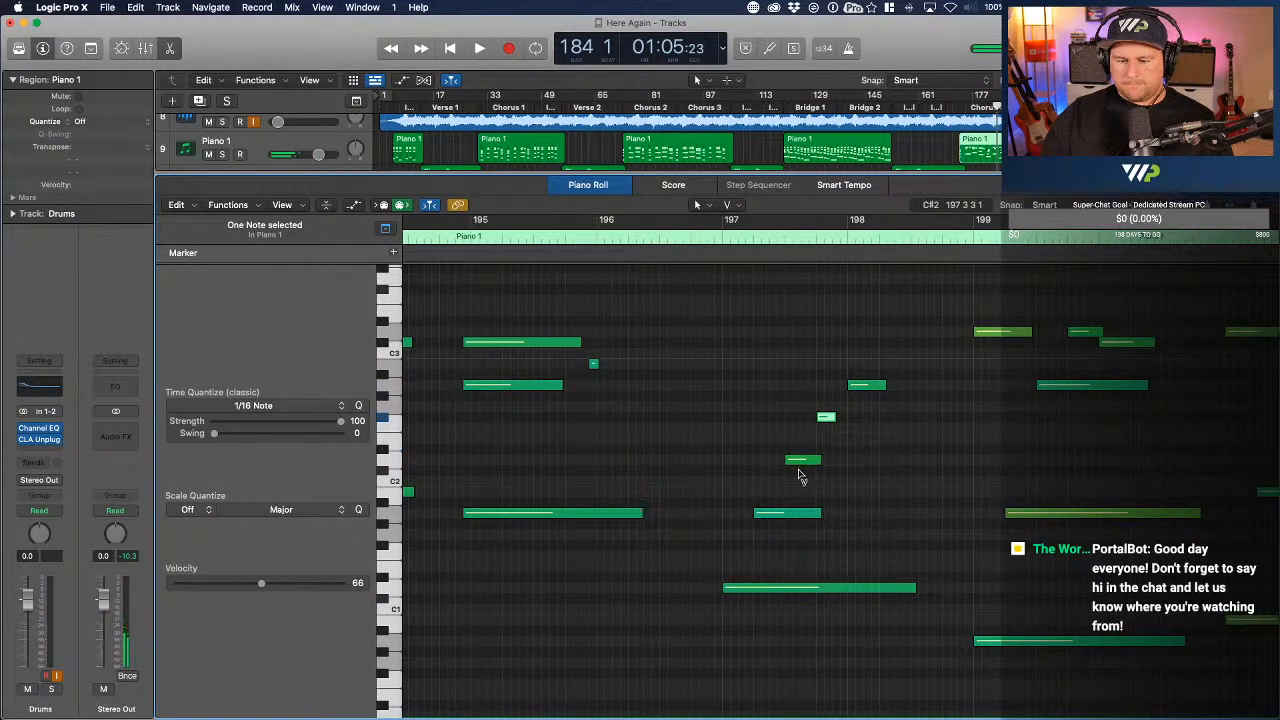
pyautogui.click(800, 464)
# - Set the D3 at bar 199 to velocity 66, soften the next D3, and set the C#3 at bar 200 to 64 and bar 199 A1 to 67
pyautogui.moveTo(1022, 332); pyautogui.dragTo(1020, 342)
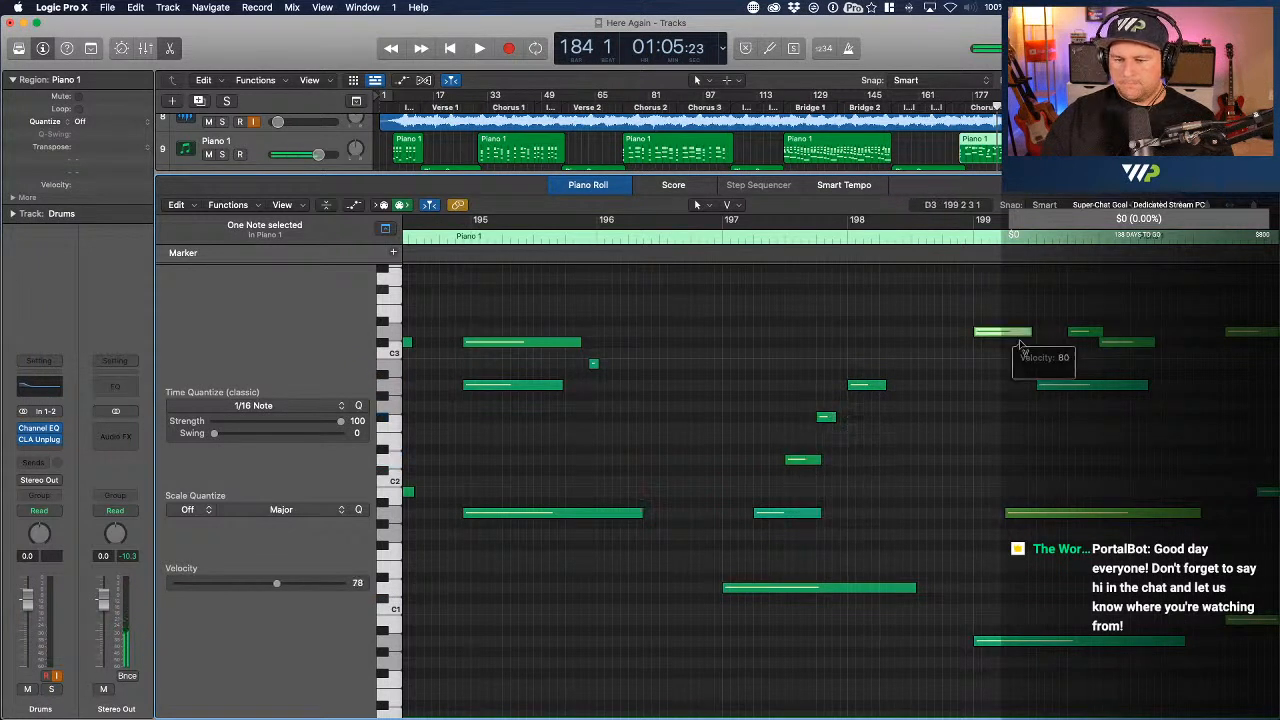
pyautogui.click(1021, 349)
pyautogui.click(1018, 335)
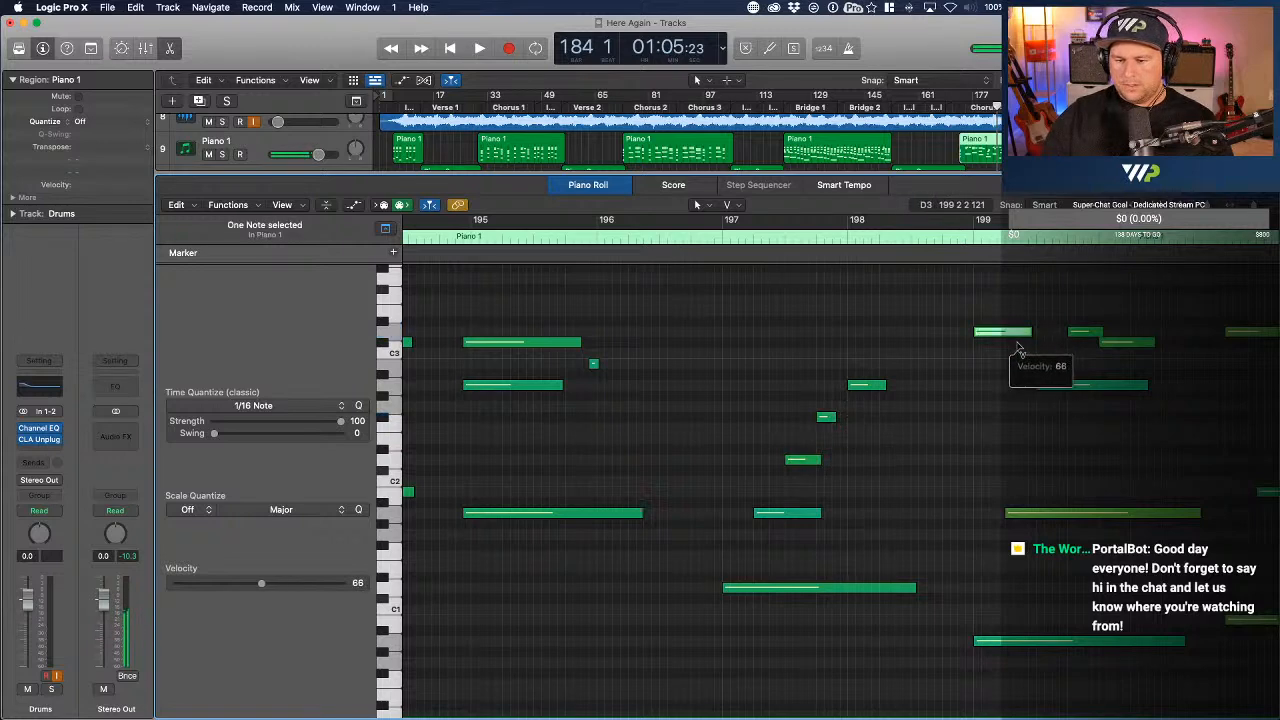
pyautogui.hscroll(5, 1018, 345)
pyautogui.moveTo(688, 337); pyautogui.dragTo(740, 348)
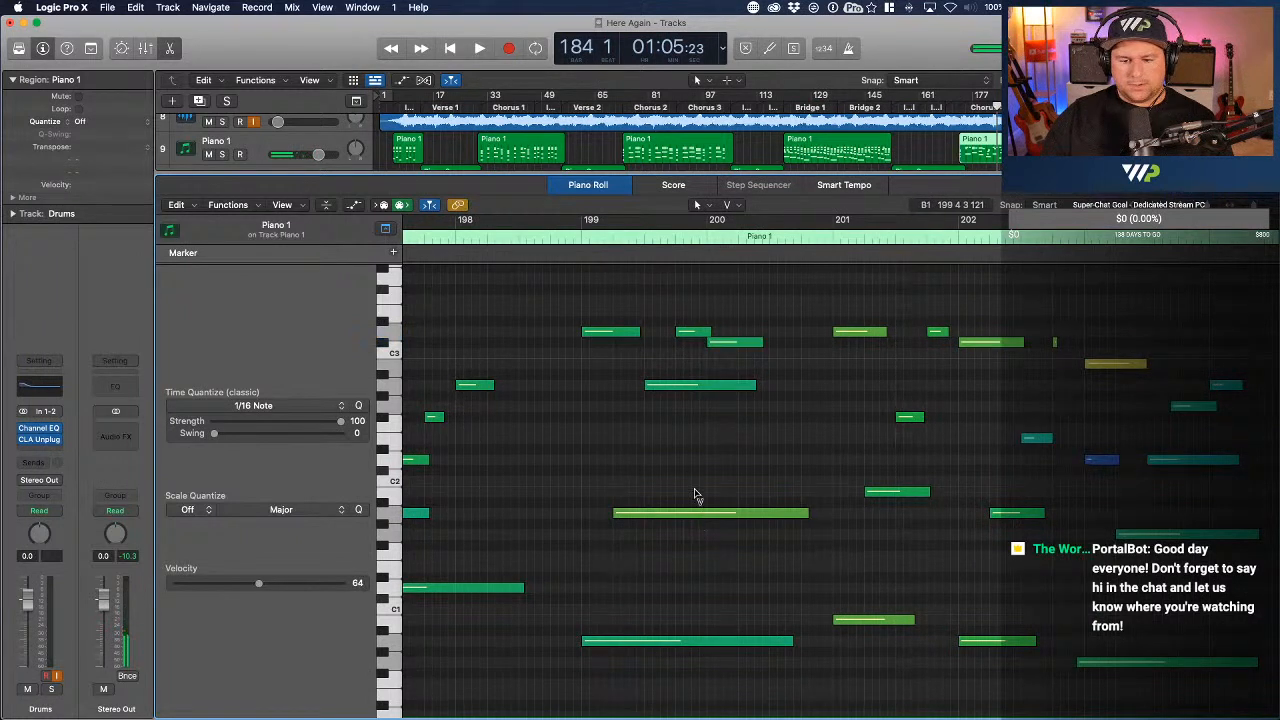
pyautogui.moveTo(697, 512); pyautogui.dragTo(701, 528)
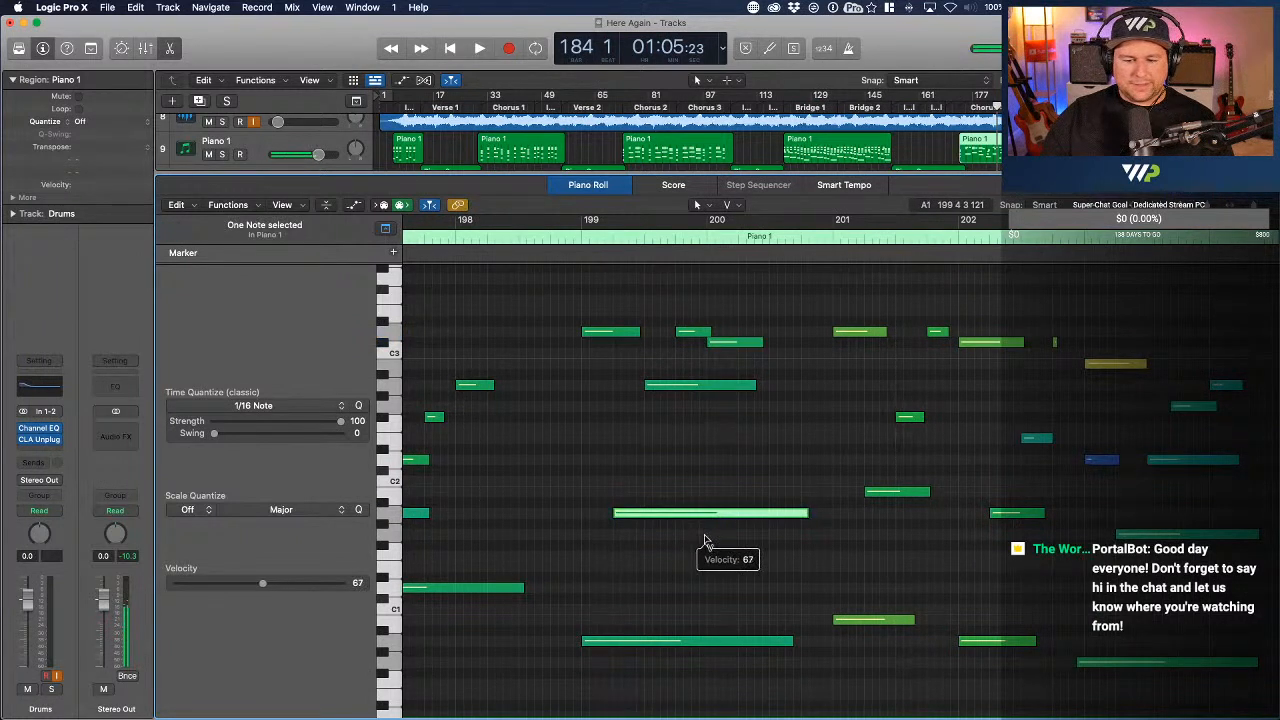
# - Soften the D3 and F#2 notes in bar 201, and set its B0 and the C#3 at bar 202 to velocity 66
pyautogui.moveTo(866, 340); pyautogui.dragTo(873, 364)
pyautogui.moveTo(943, 331); pyautogui.dragTo(1006, 373)
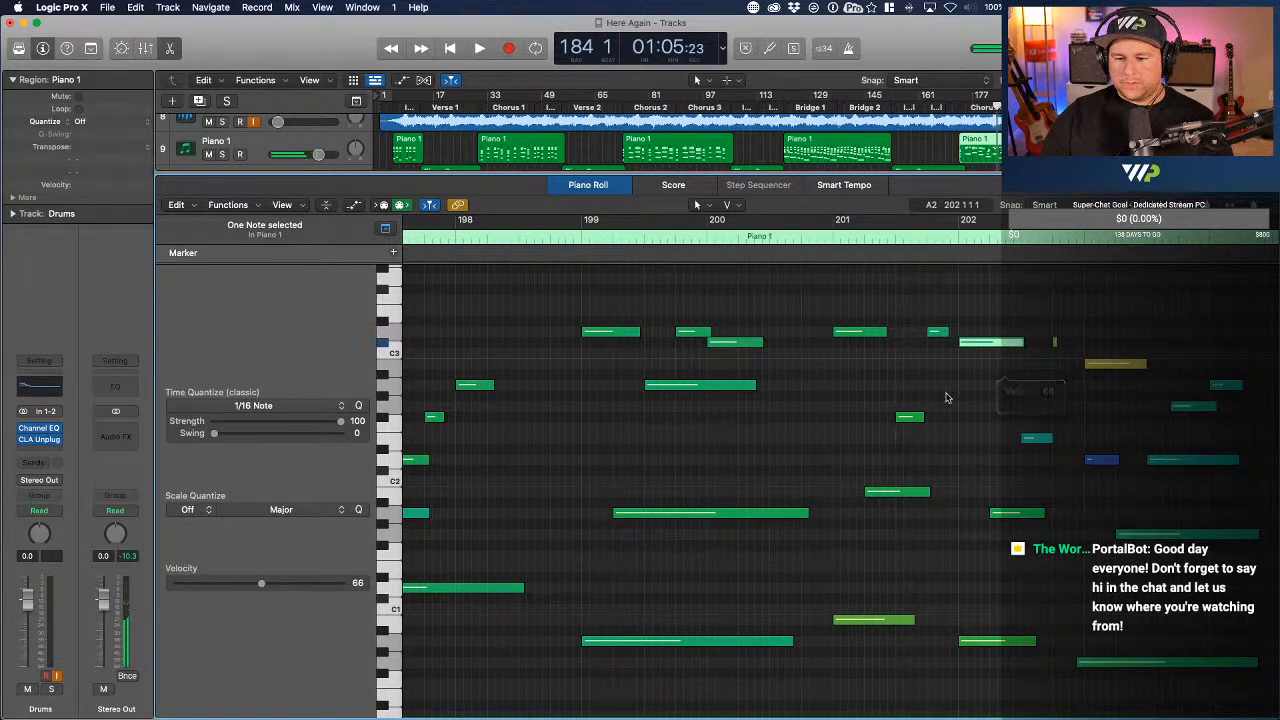
pyautogui.moveTo(904, 423); pyautogui.dragTo(908, 432)
pyautogui.moveTo(885, 615); pyautogui.dragTo(890, 645)
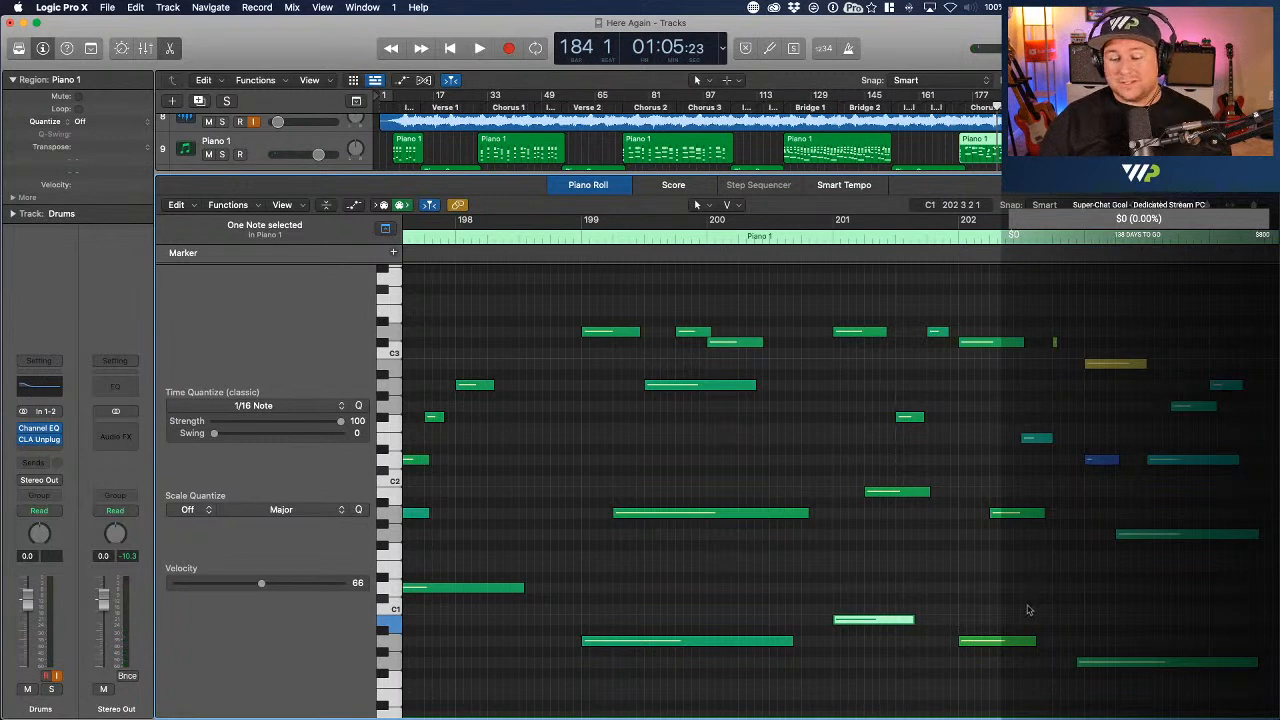
# - Set the bar 202 A0 to velocity 65 and A1 to 55, raise the E2, and lower the short C#3
pyautogui.moveTo(999, 648); pyautogui.dragTo(1003, 660)
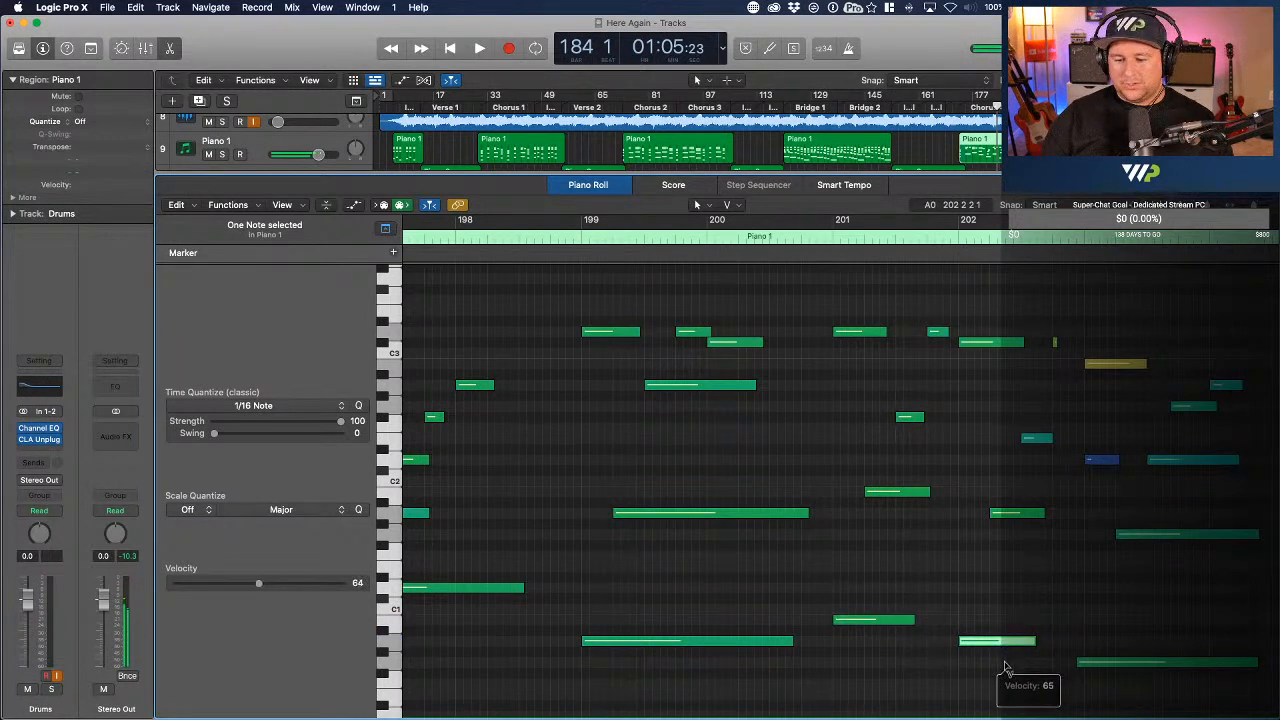
pyautogui.moveTo(1028, 514); pyautogui.dragTo(1030, 521)
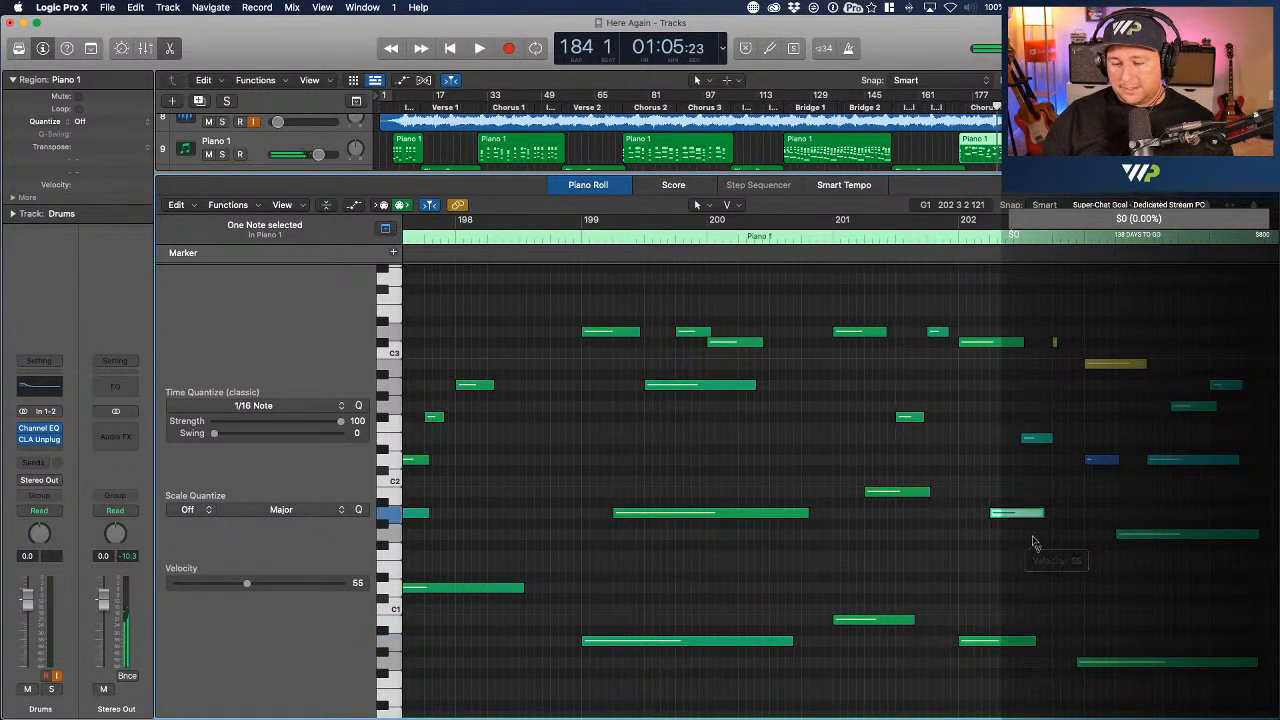
pyautogui.moveTo(1037, 443); pyautogui.dragTo(1039, 416)
pyautogui.click(1055, 346)
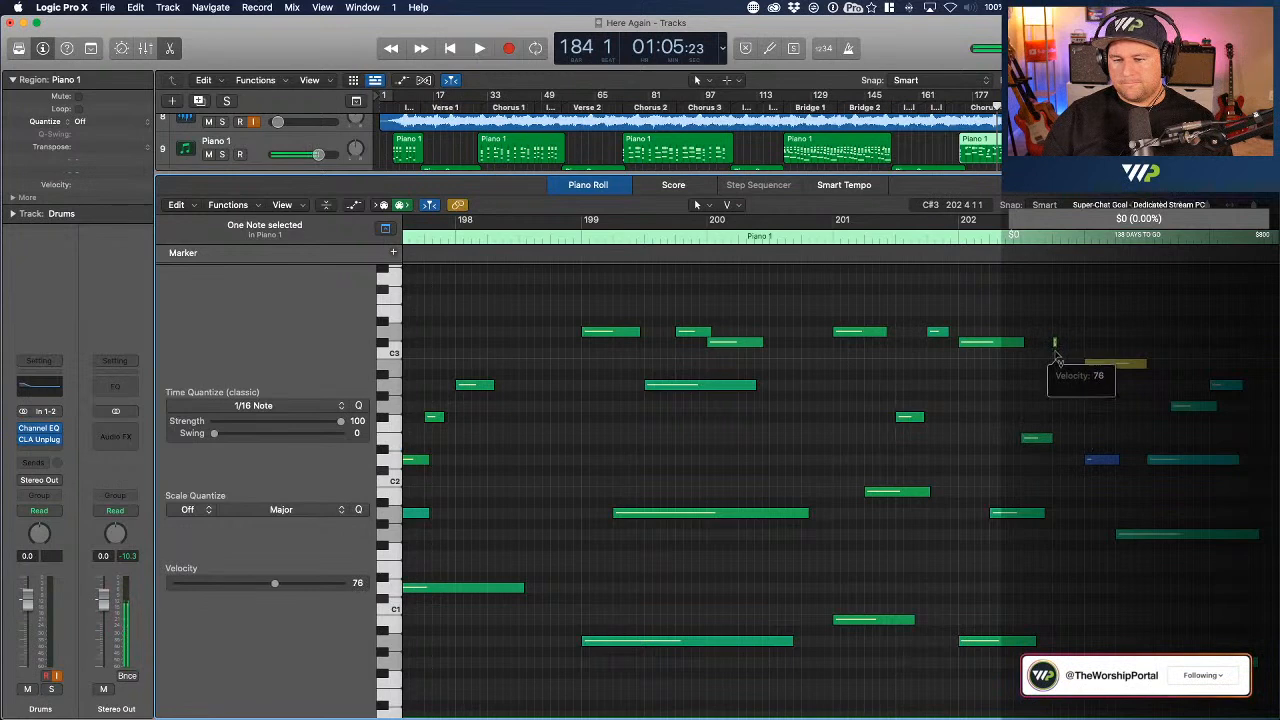
pyautogui.moveTo(1057, 365); pyautogui.dragTo(1060, 371)
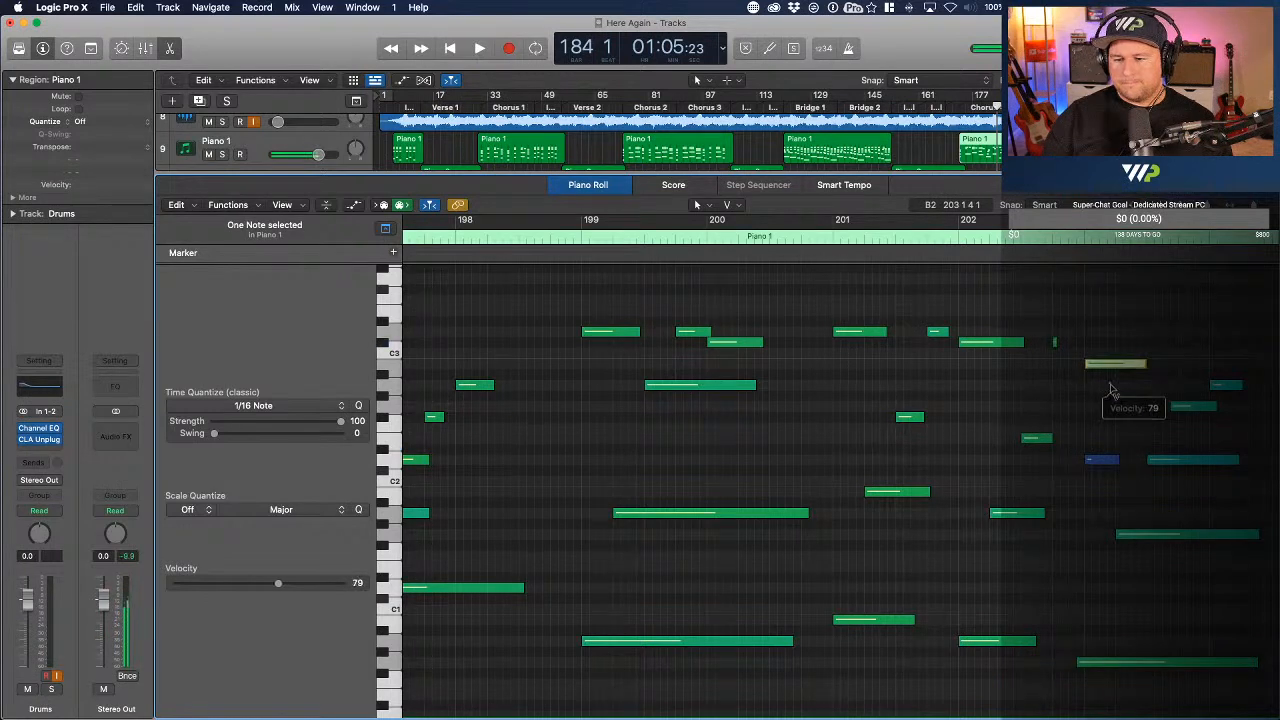
# - Soften the B2 at bar 203, raise the velocity of its two D2 notes, and set the A2 at bar 204 to 63
pyautogui.hscroll(5, 1110, 397)
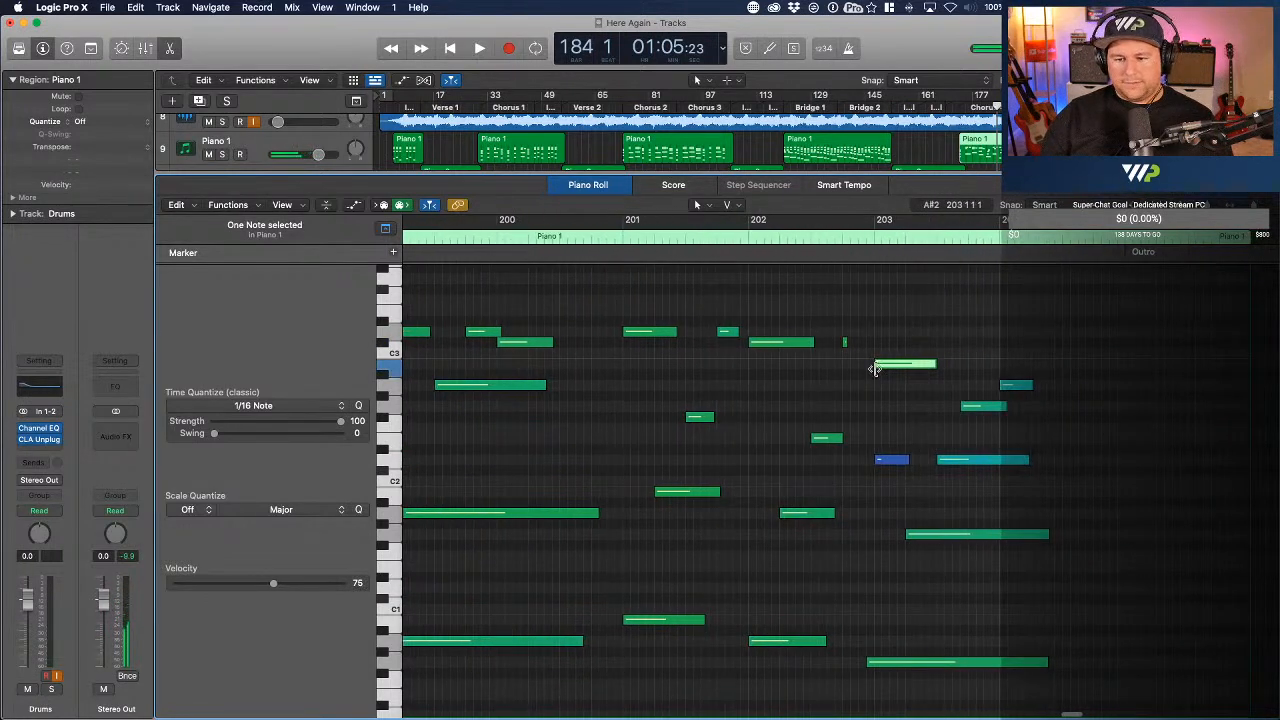
pyautogui.moveTo(897, 370); pyautogui.dragTo(901, 384)
pyautogui.moveTo(904, 455); pyautogui.dragTo(896, 404)
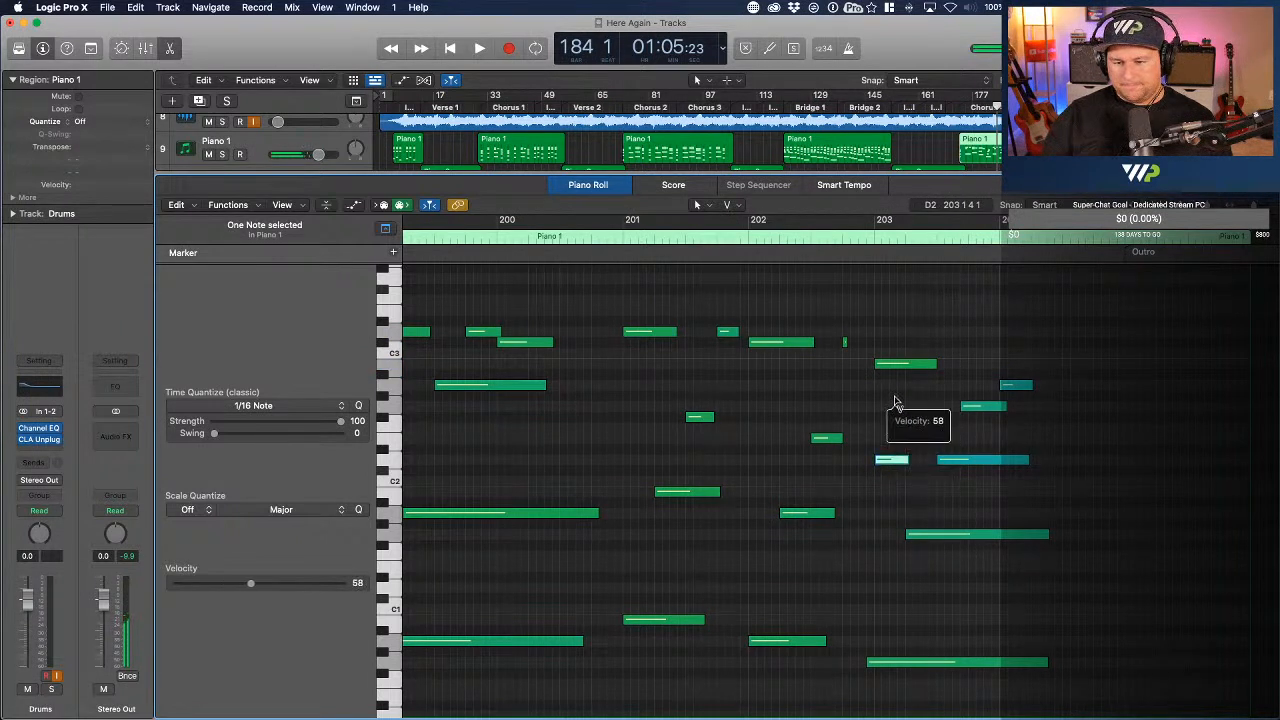
pyautogui.moveTo(977, 465); pyautogui.dragTo(1026, 370)
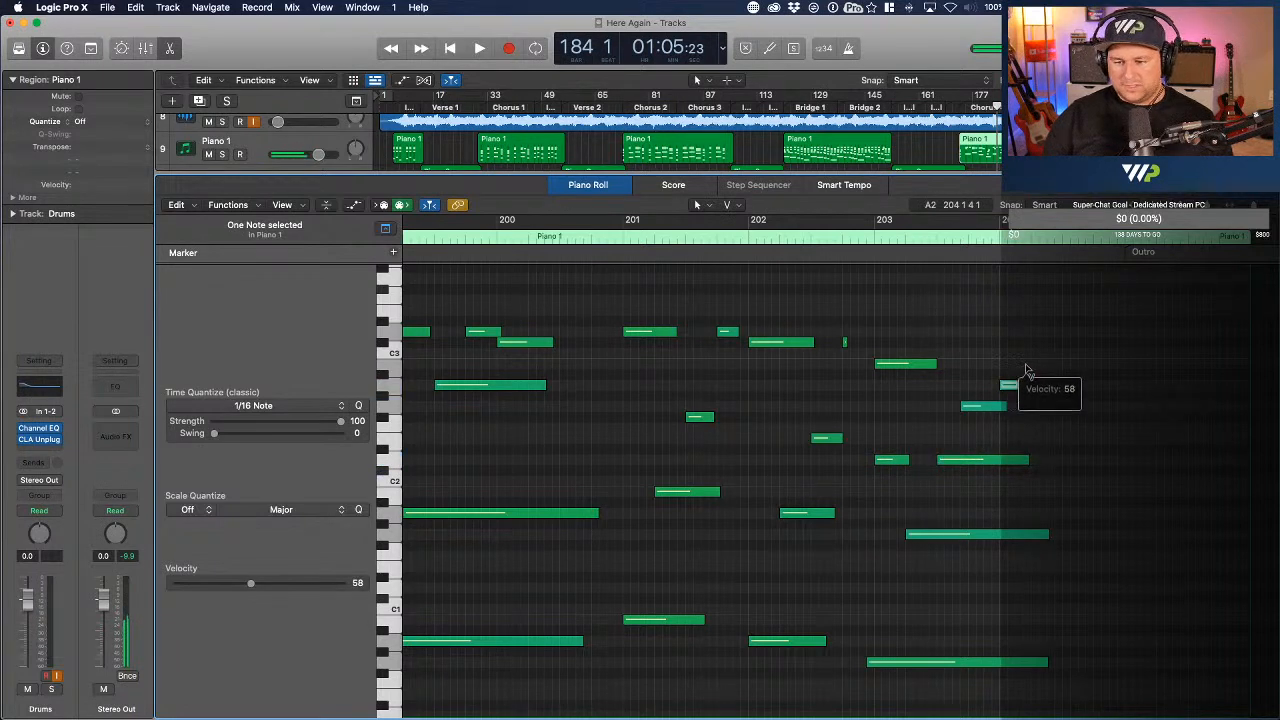
pyautogui.hscroll(3, 1025, 360)
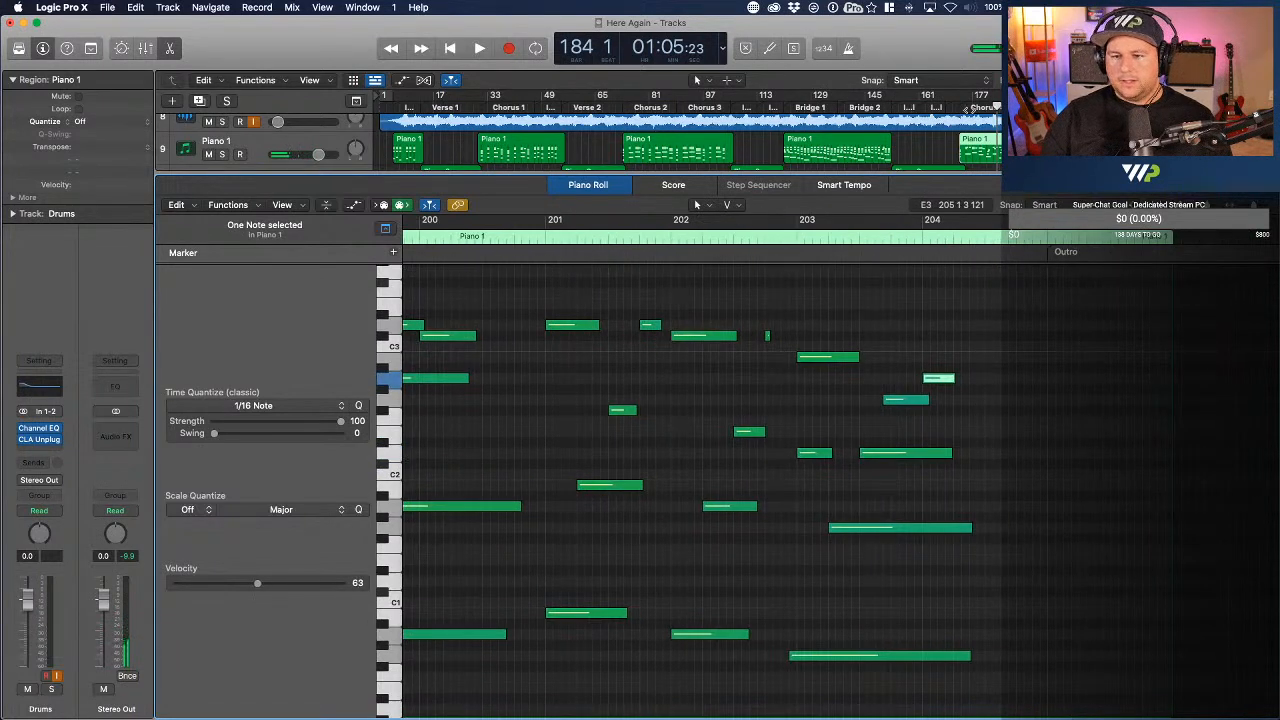
# - Play the Piano 1 part through Chorus 4 up to bar 195 to check the edited velocities by ear
pyautogui.press('space')
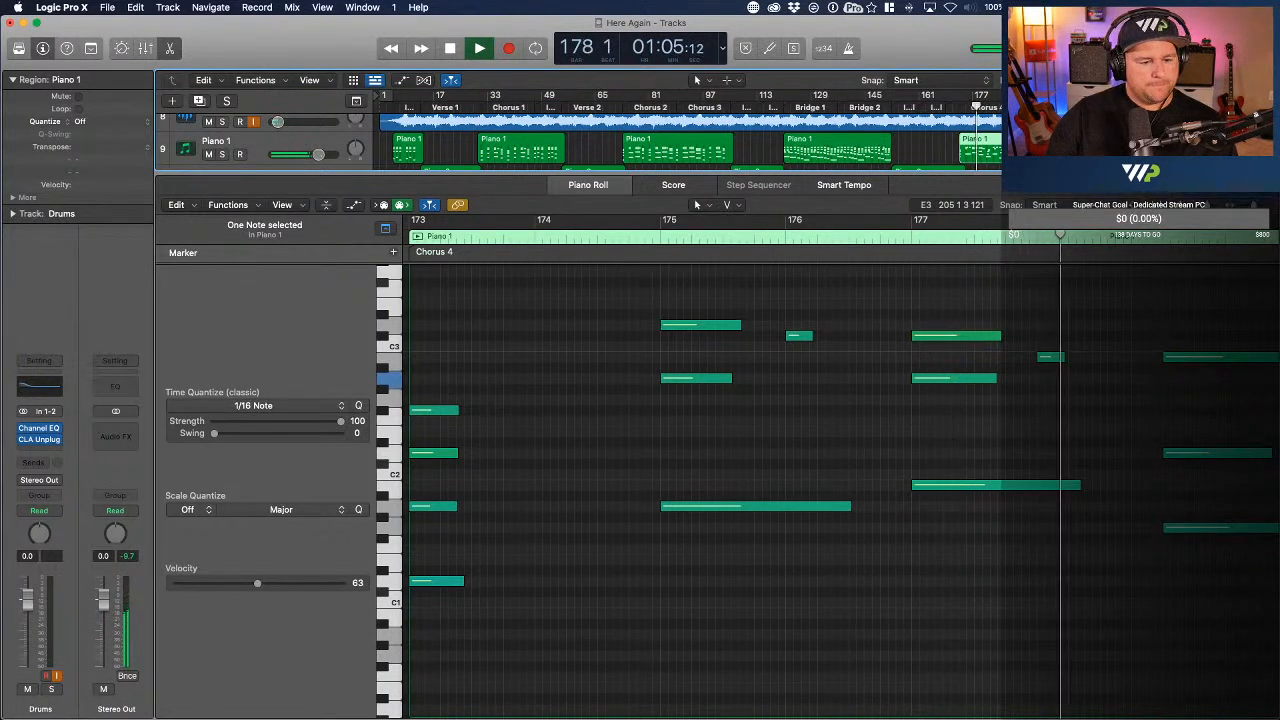
pyautogui.click(322, 40)
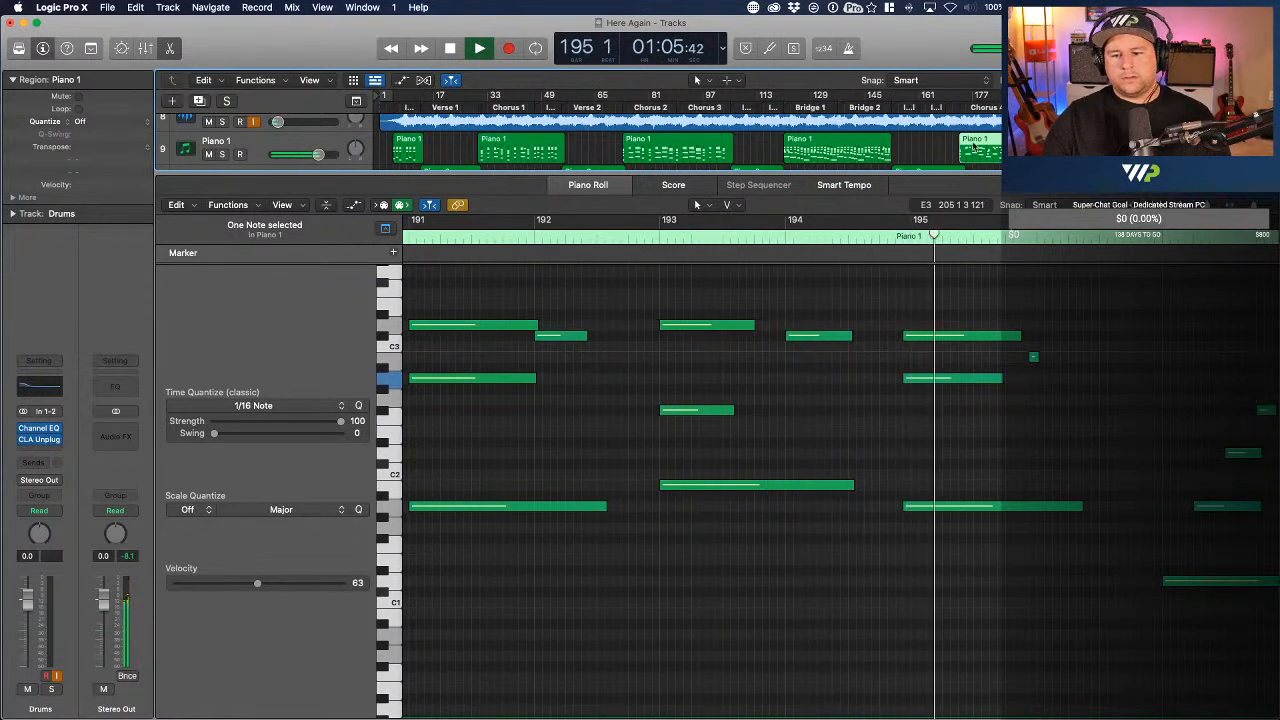
pyautogui.click(979, 615)
pyautogui.press('space')
# - Transpose the bar 195 chord down two semitones onto the barline, and move the short B2 to the start of bar 196
pyautogui.moveTo(979, 615); pyautogui.dragTo(937, 401)
pyautogui.moveTo(944, 512); pyautogui.dragTo(944, 533)
pyautogui.moveTo(1035, 360); pyautogui.dragTo(1042, 360)
pyautogui.doubleClick(900, 230)
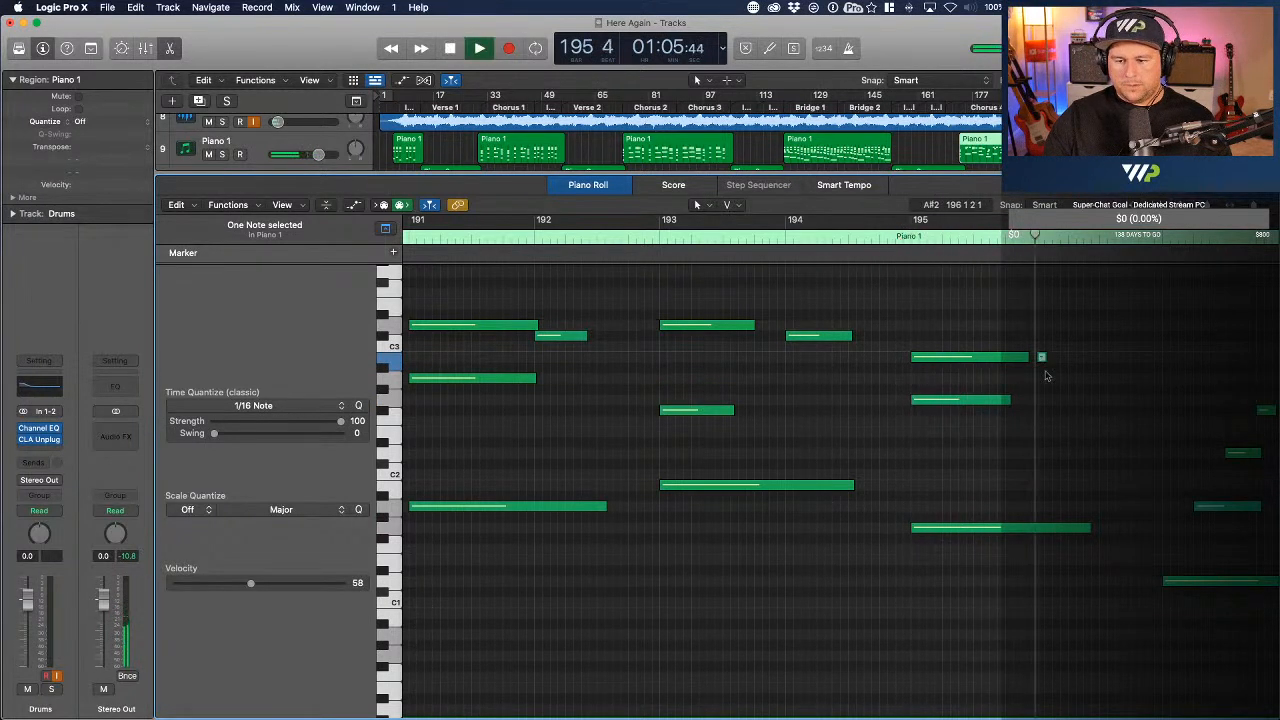
pyautogui.press('space')
# - Lower the short B2 at bar 196 to A2, add a copy at G2 around beat 3, and play the passage
pyautogui.moveTo(1042, 358); pyautogui.dragTo(1105, 402)
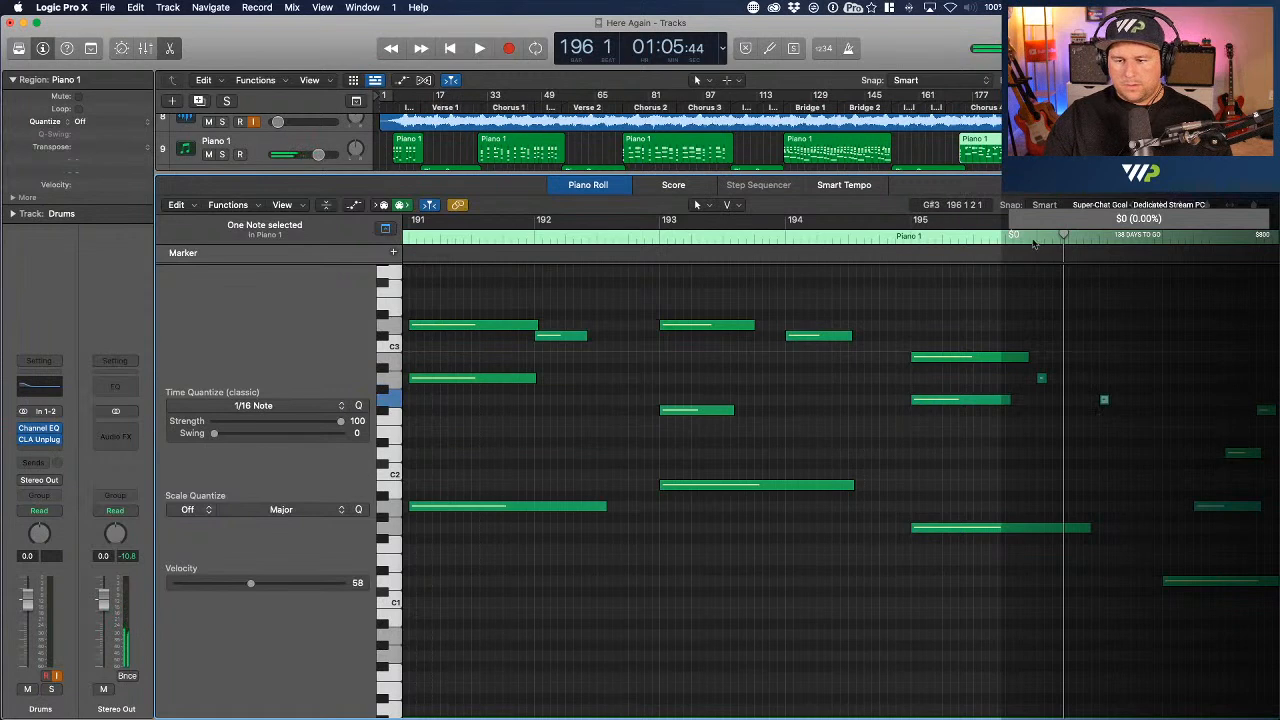
pyautogui.doubleClick(1034, 244)
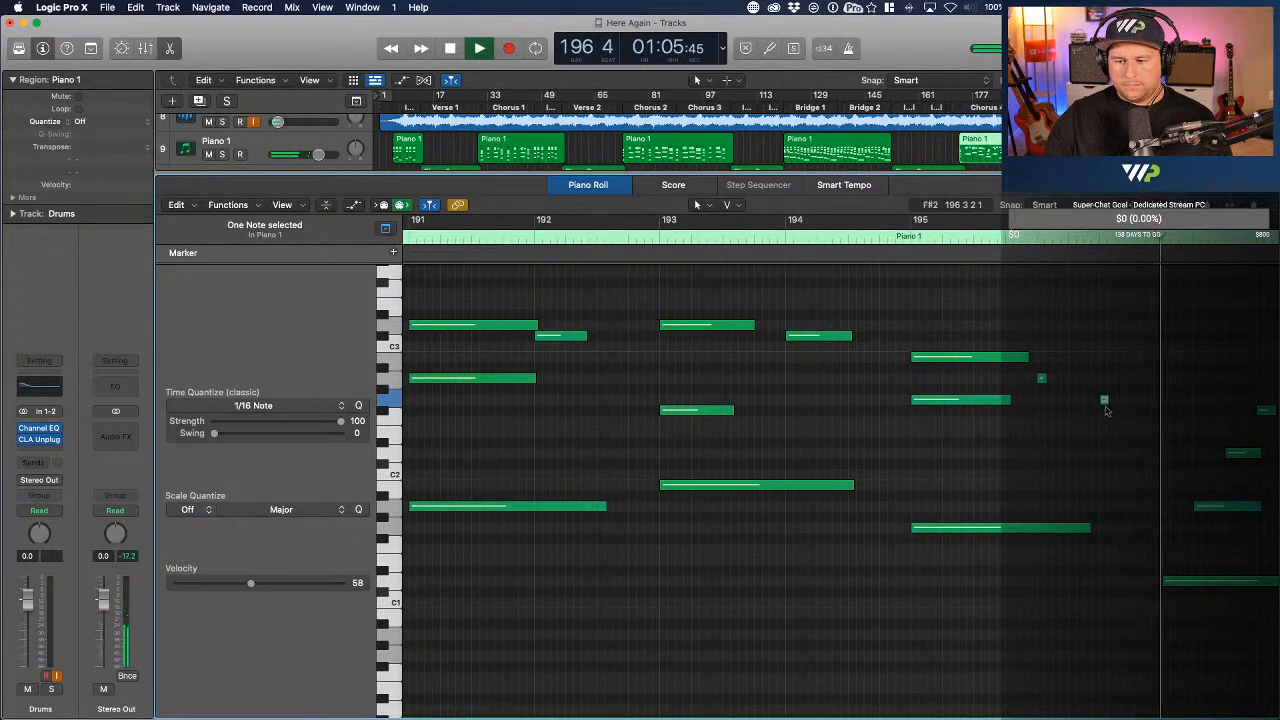
pyautogui.press('space')
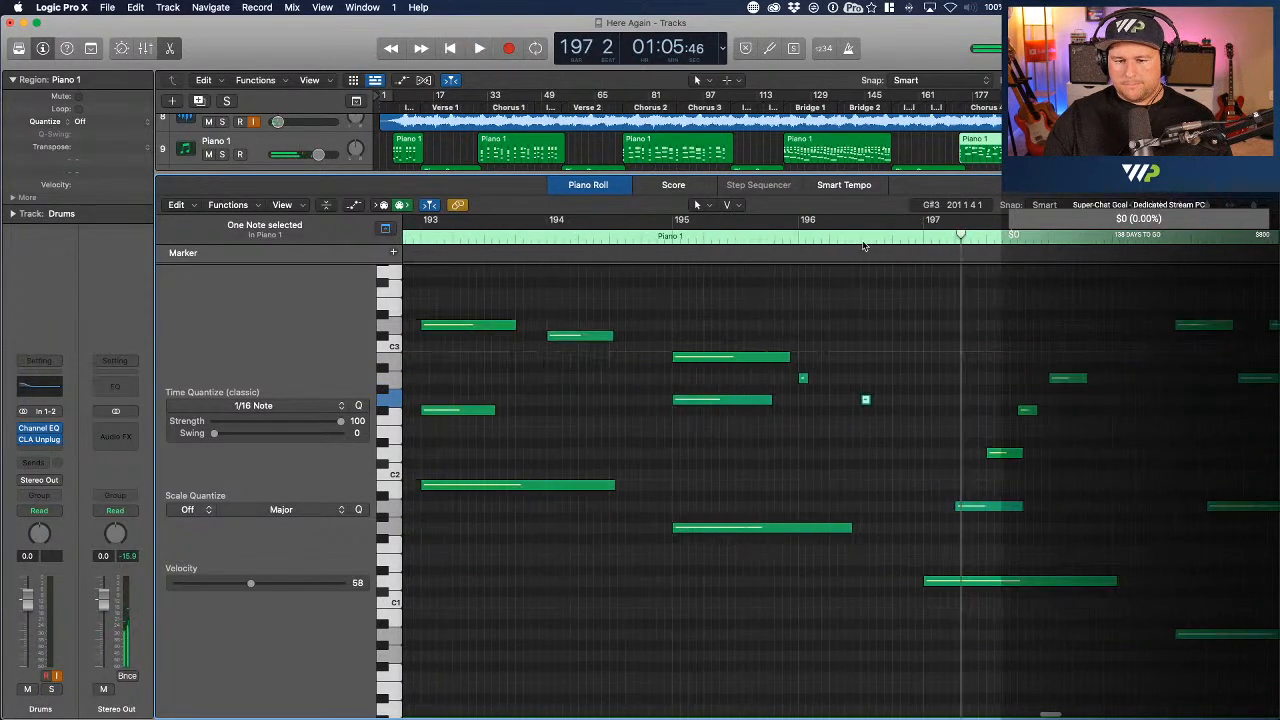
# - Lengthen the bar 196 G2 to just past the next barline, and copy the bar 198 A2 to the start of bar 197
pyautogui.doubleClick(650, 243)
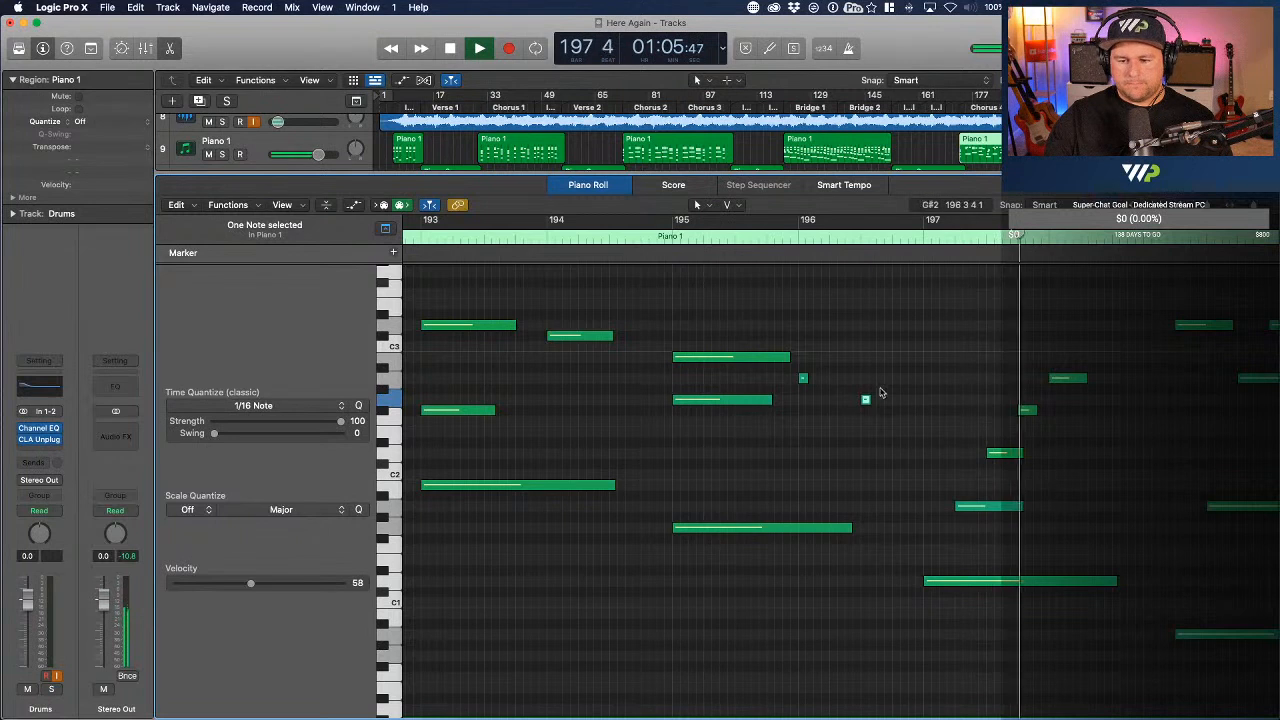
pyautogui.press('space')
pyautogui.moveTo(869, 399); pyautogui.dragTo(942, 424)
pyautogui.moveTo(1067, 380); pyautogui.dragTo(945, 386)
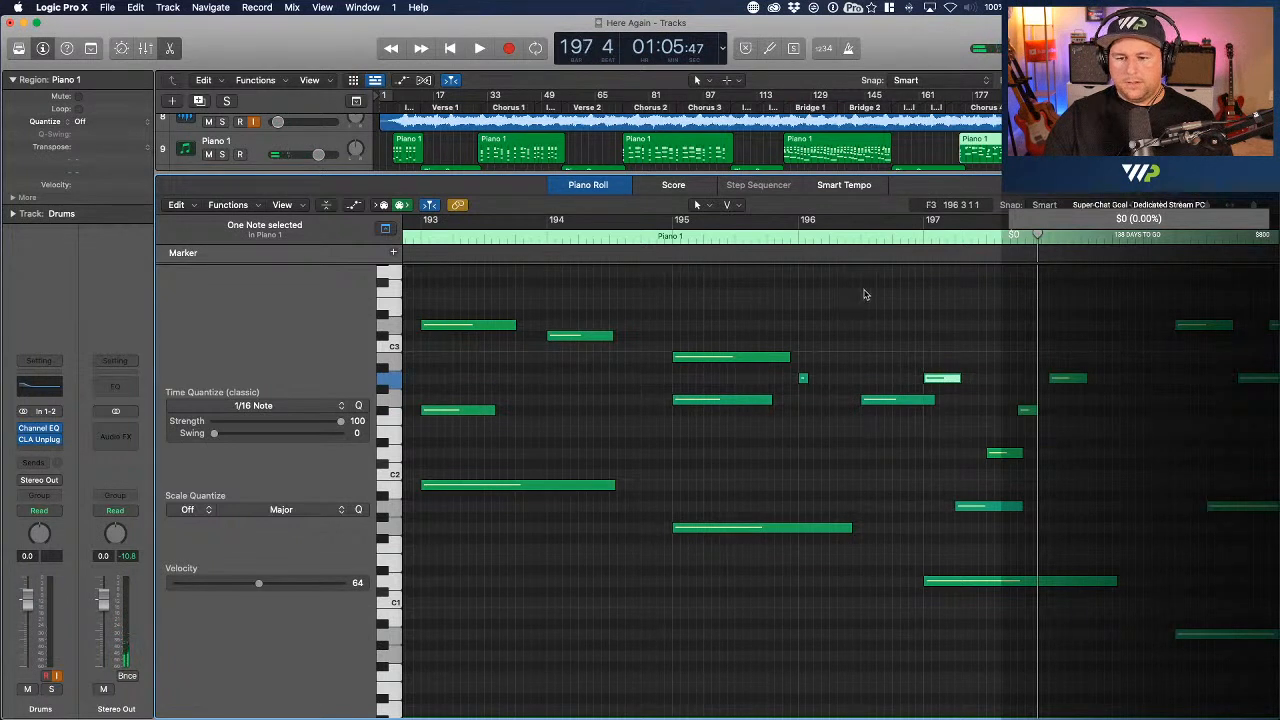
# - Lower the copied A2 at bar 197 to F#2, and play the passage from bar 196 into bar 202
pyautogui.click(796, 238)
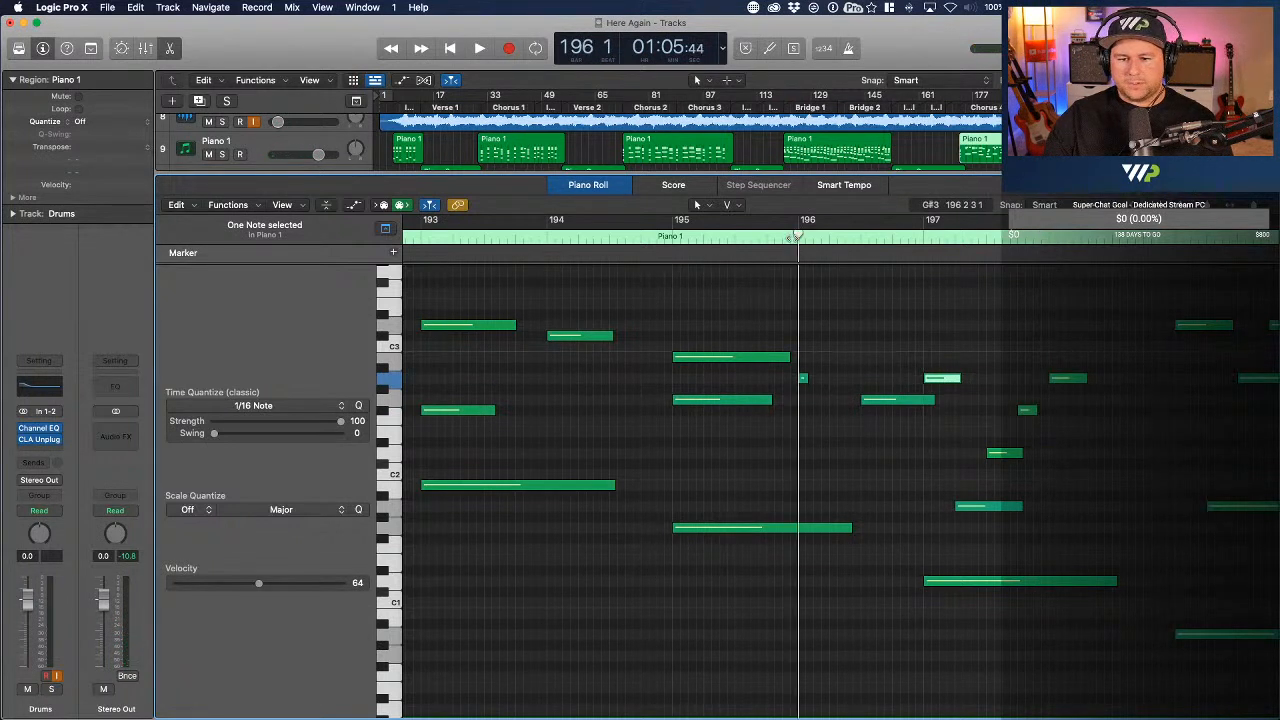
pyautogui.press('space')
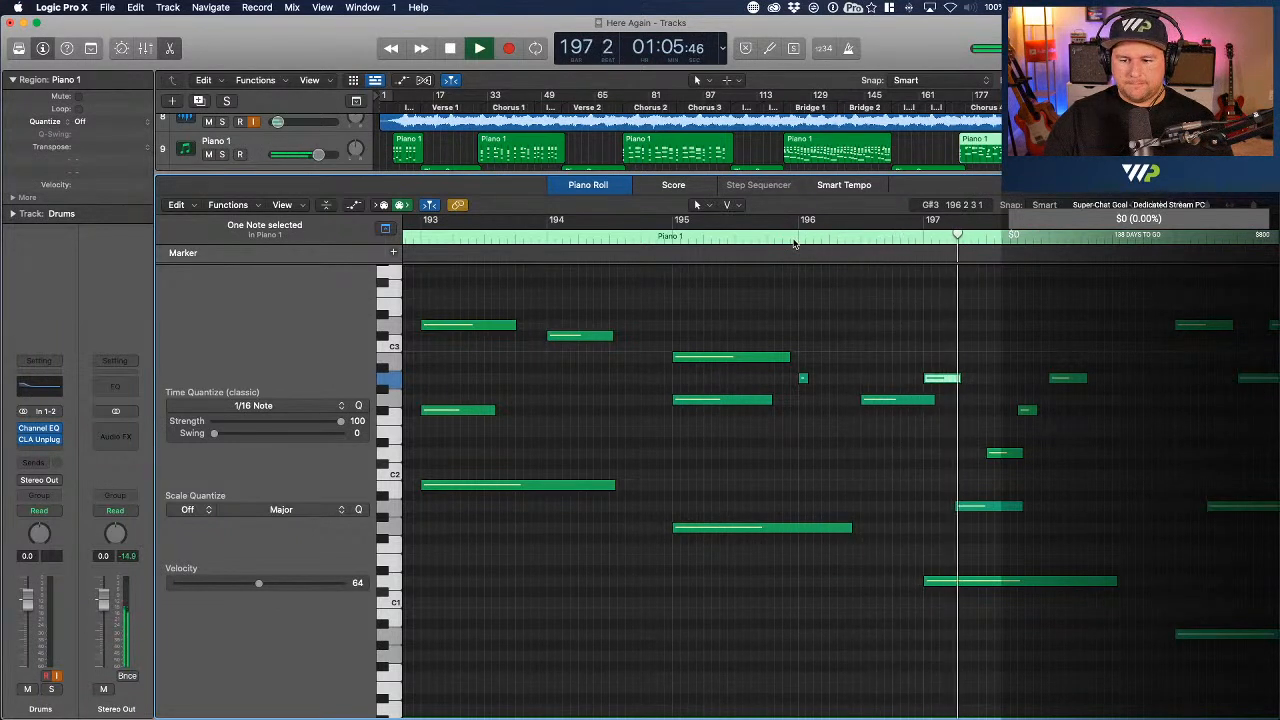
pyautogui.press('space')
pyautogui.moveTo(943, 380); pyautogui.dragTo(945, 412)
pyautogui.doubleClick(786, 238)
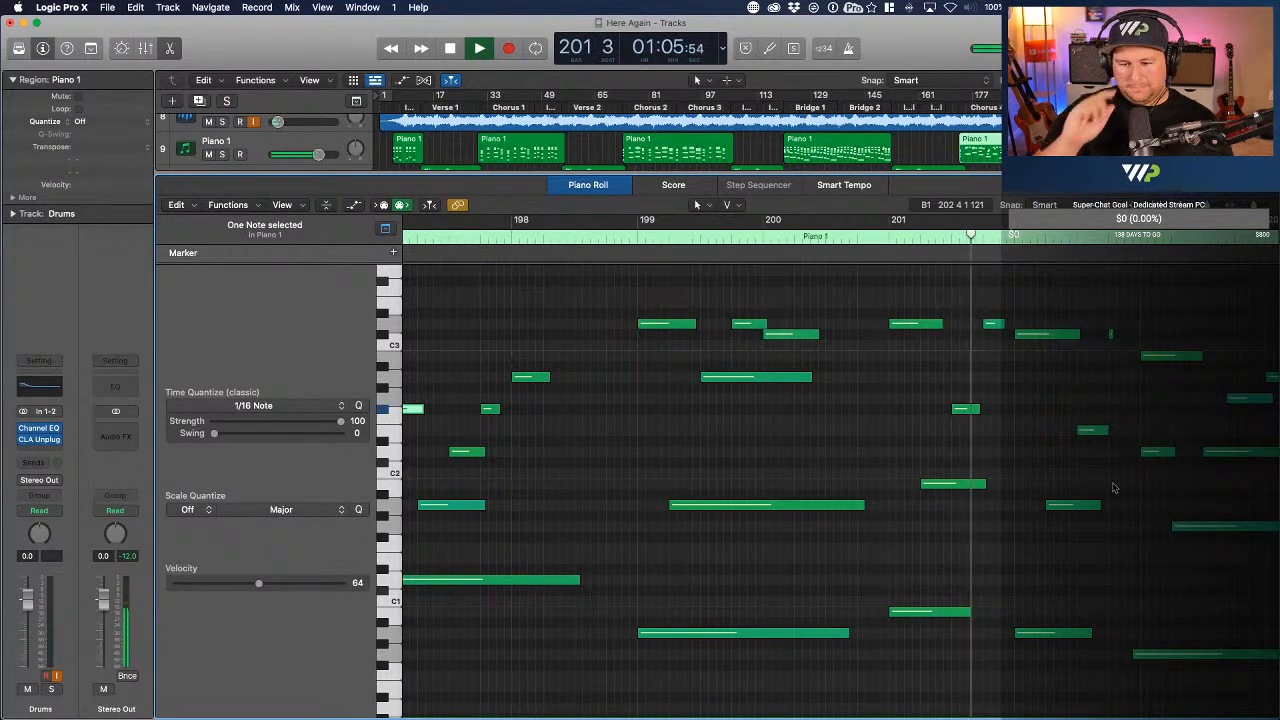
pyautogui.scroll(-3, 966, 466)
pyautogui.press('space')
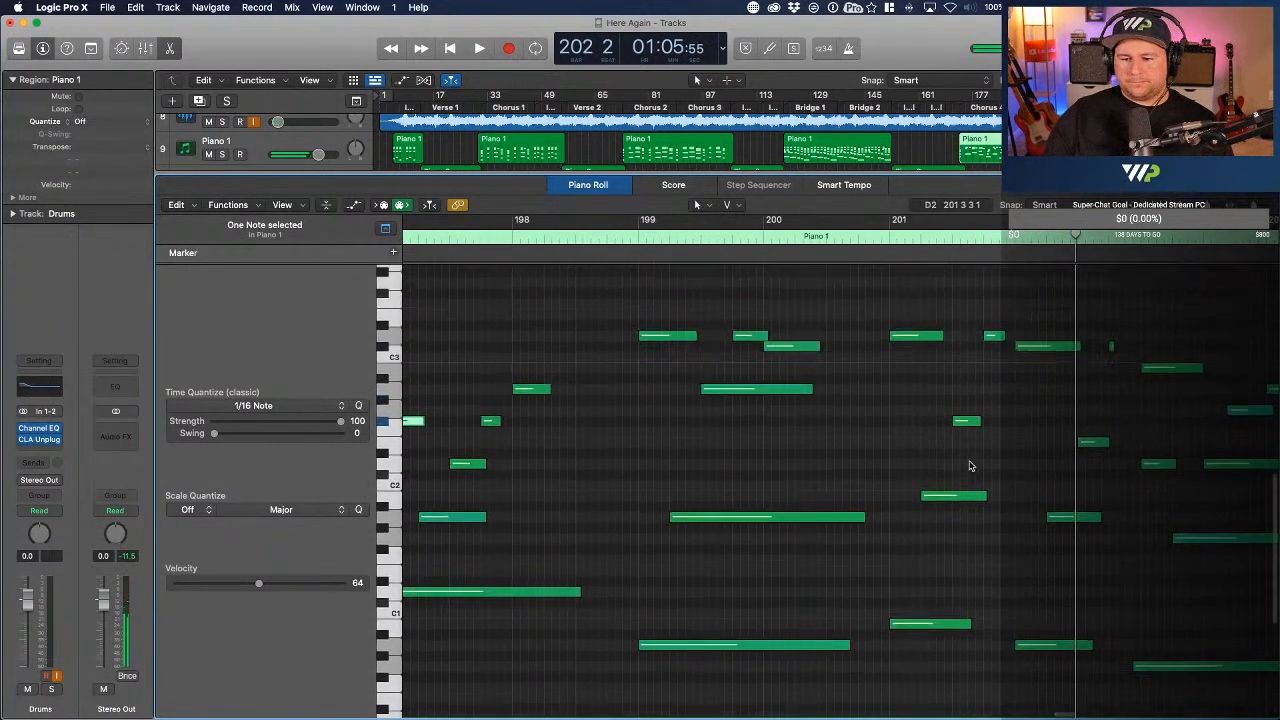
# - Return the playhead to bar 201 and show the Automation/MIDI lane below the notes
pyautogui.scroll(4, 966, 460)
pyautogui.click(890, 240)
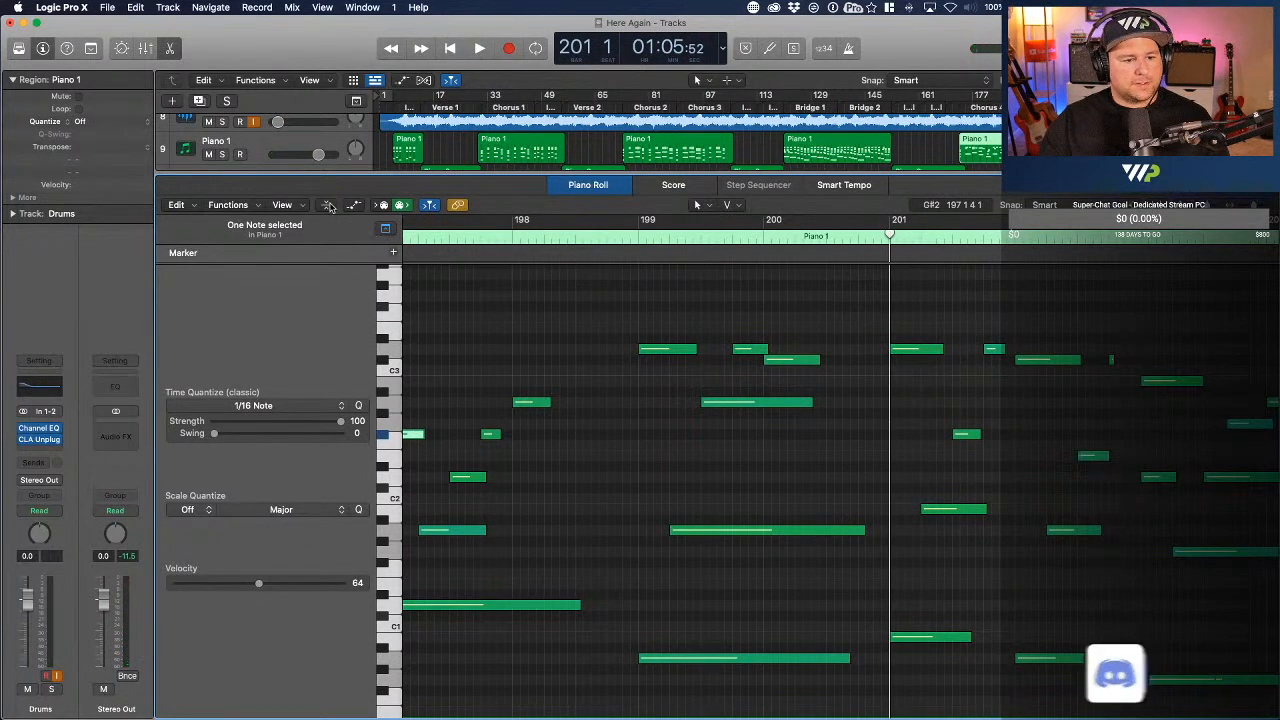
pyautogui.click(353, 205)
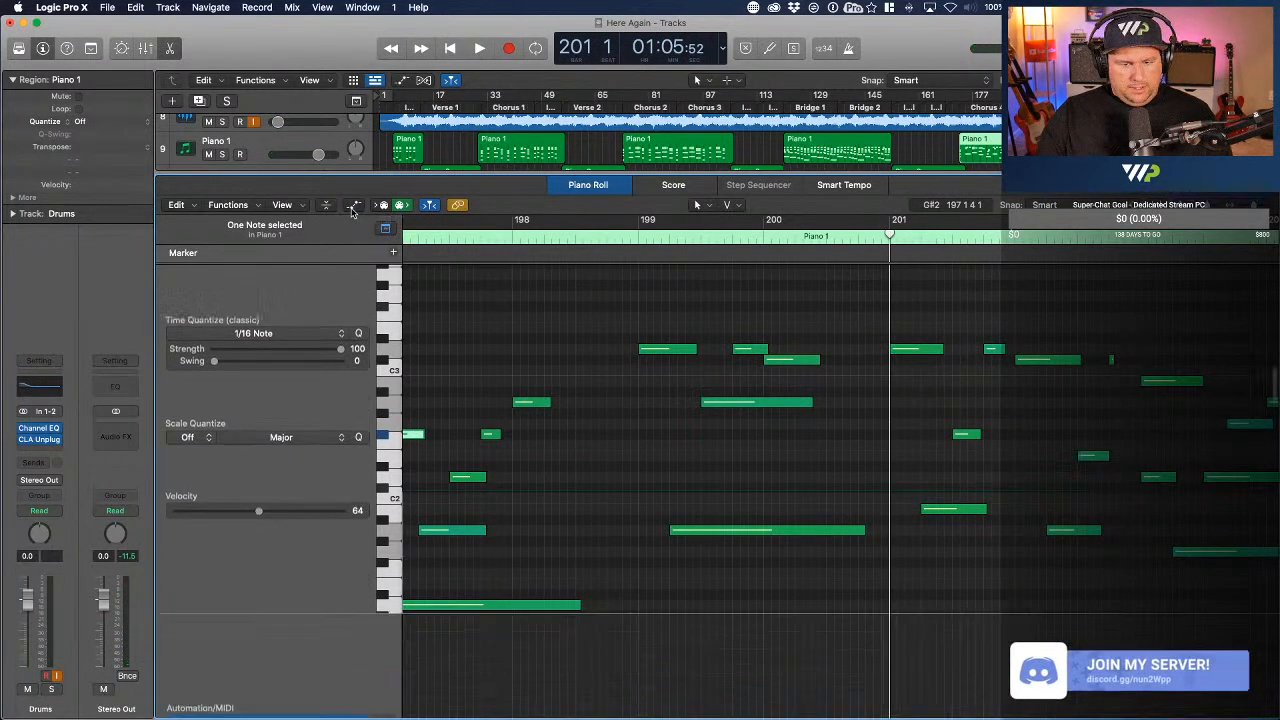
pyautogui.click(286, 622)
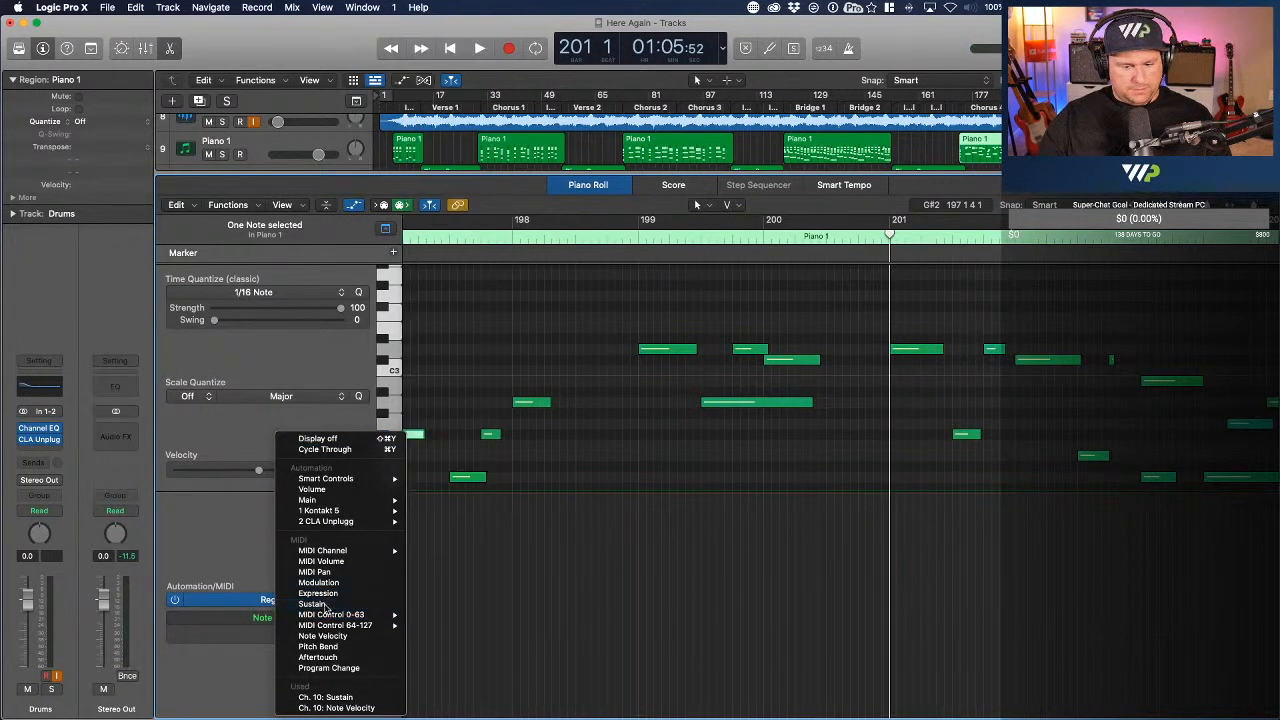
pyautogui.click(311, 604)
pyautogui.click(893, 540)
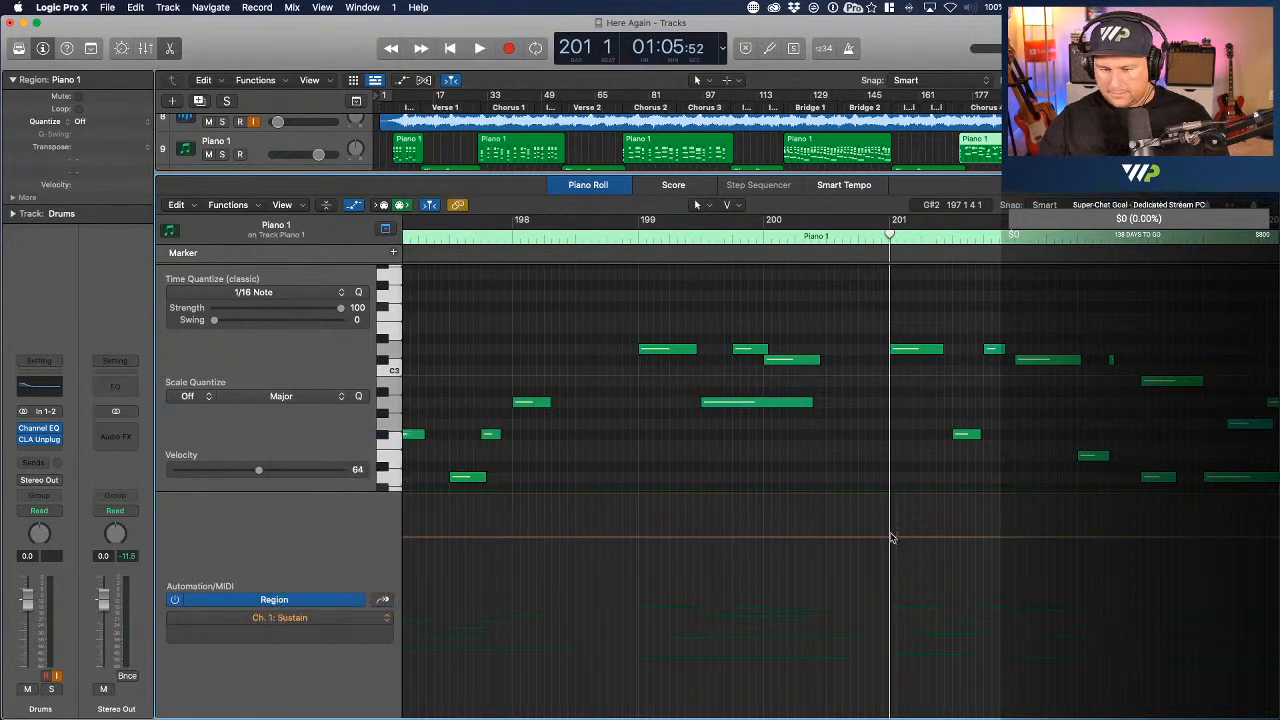
pyautogui.click(882, 501)
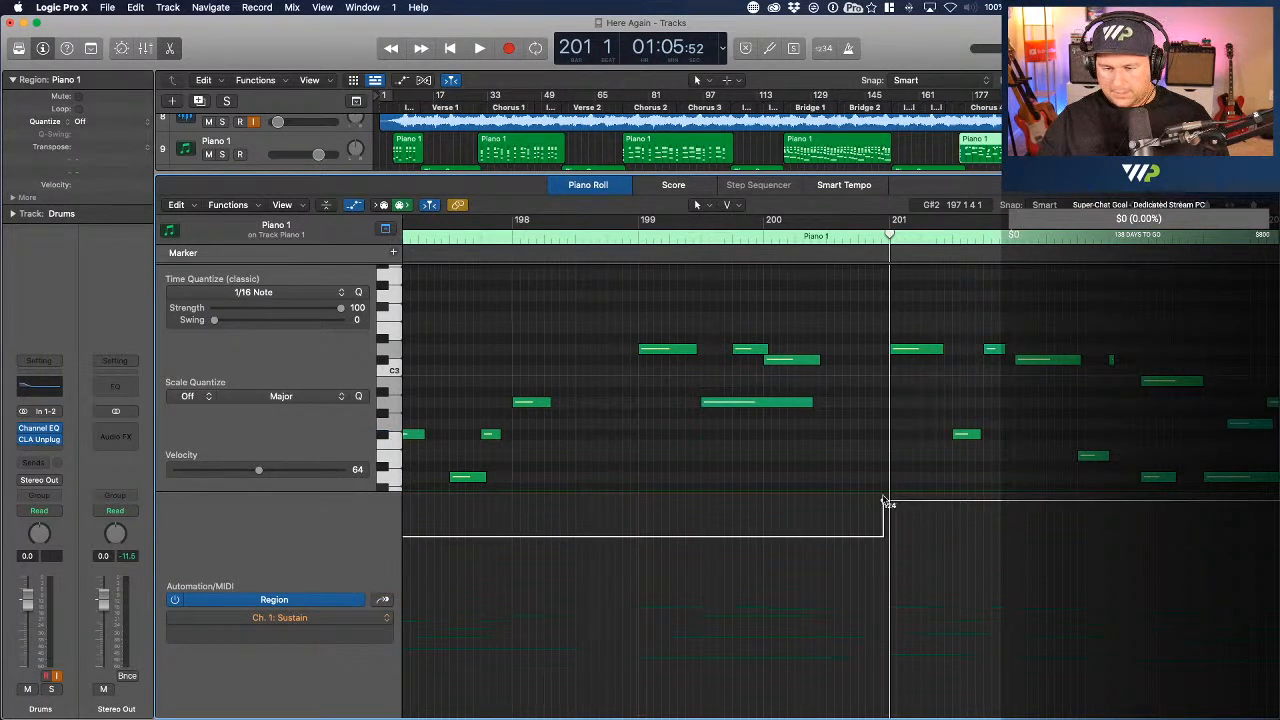
pyautogui.click(883, 502)
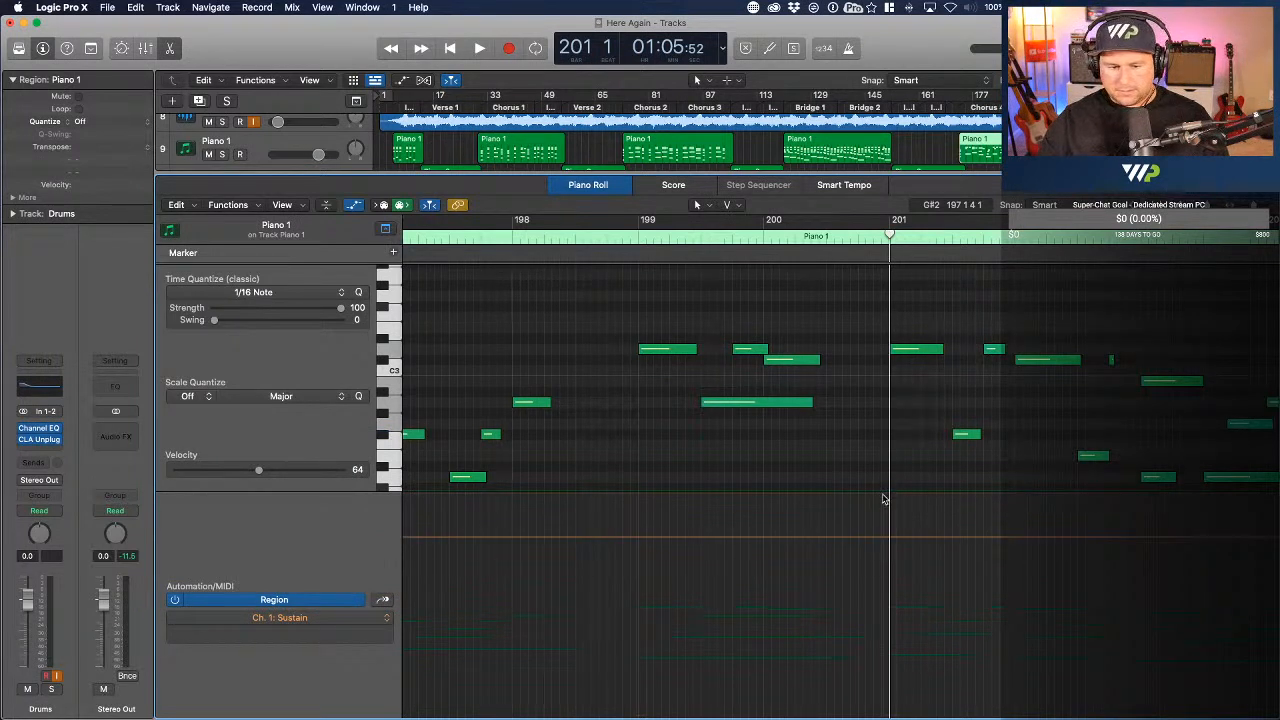
# - Display the channel 10 Sustain data, and move the pedal release and the following pedal press slightly later, just after bar 201
pyautogui.click(279, 619)
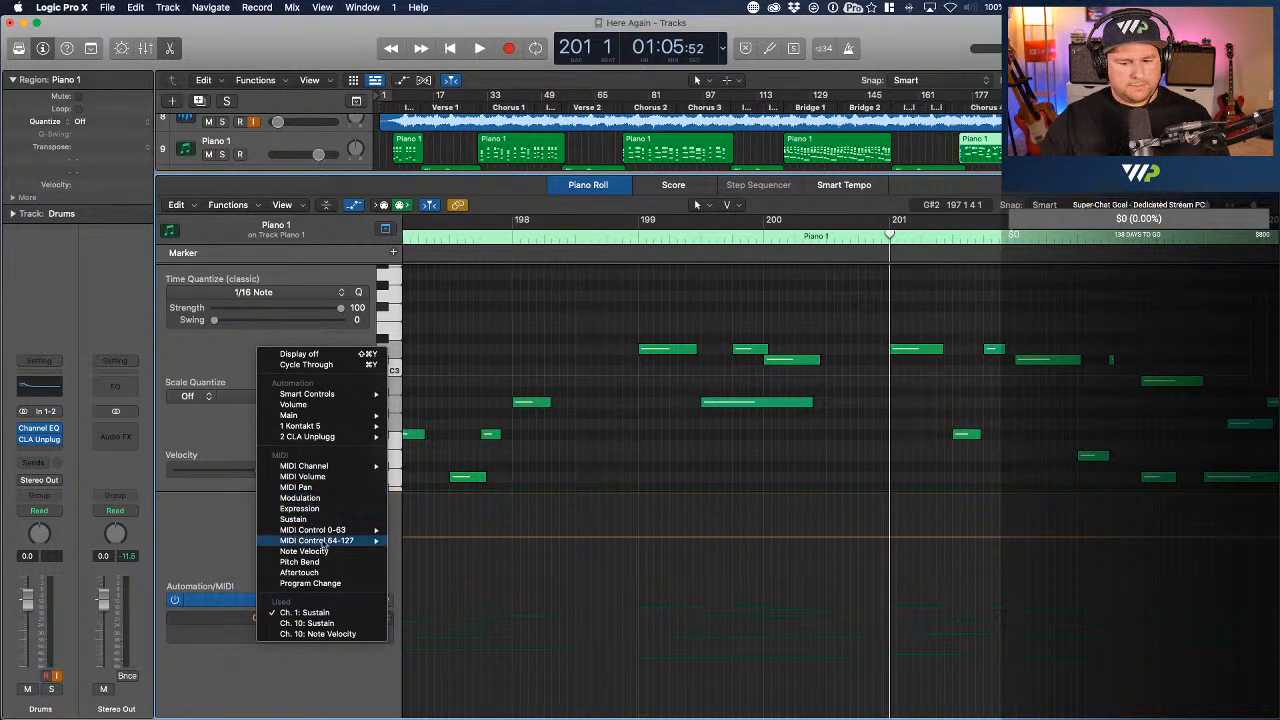
pyautogui.click(322, 623)
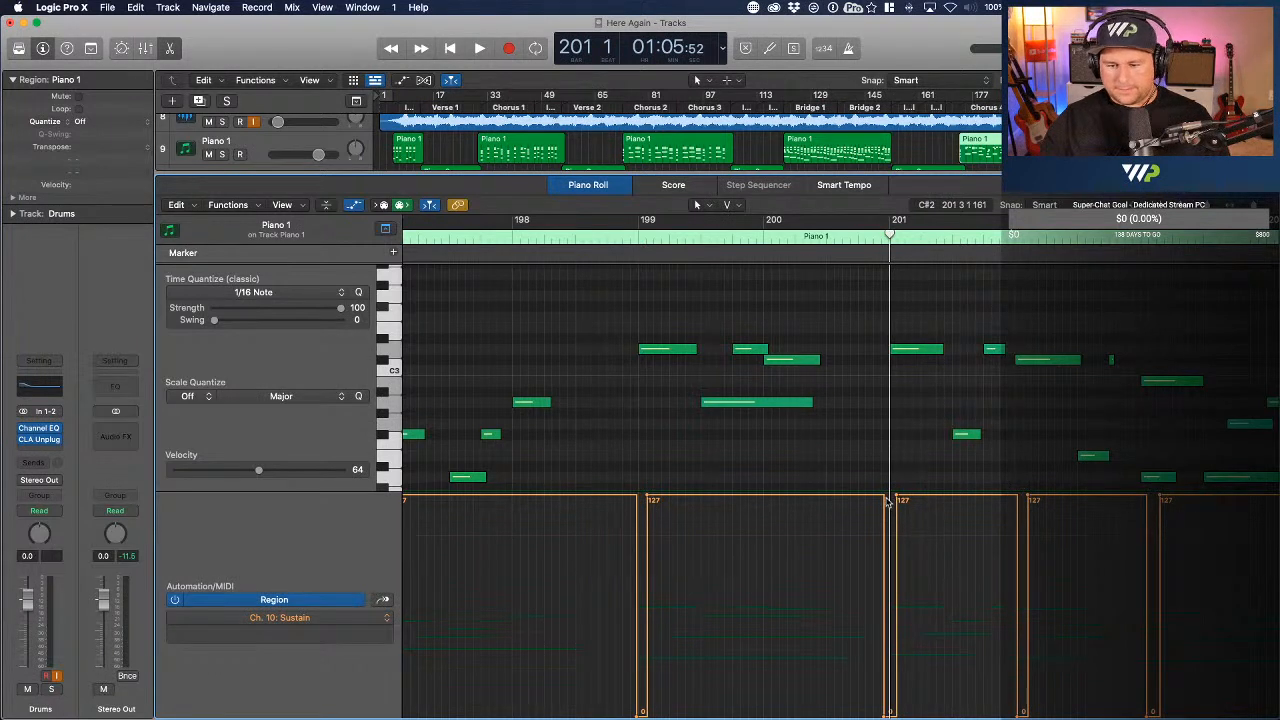
pyautogui.moveTo(901, 499); pyautogui.dragTo(904, 500)
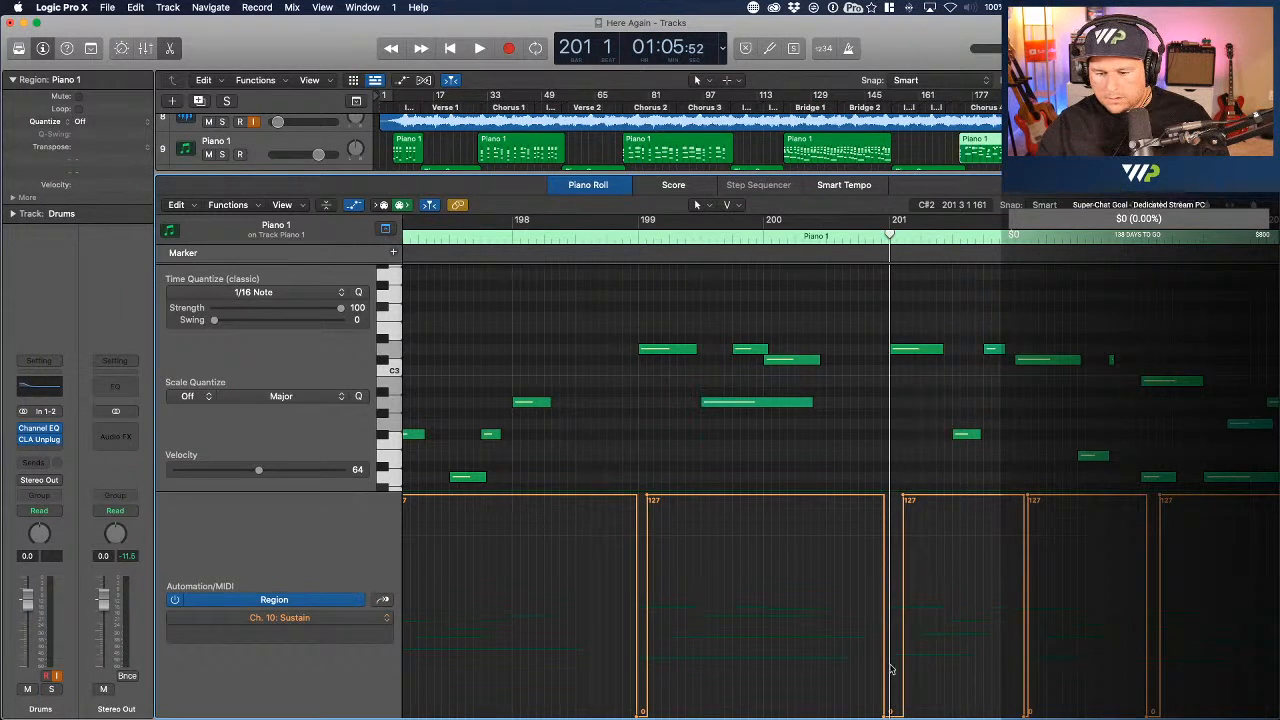
pyautogui.moveTo(885, 714); pyautogui.dragTo(897, 712)
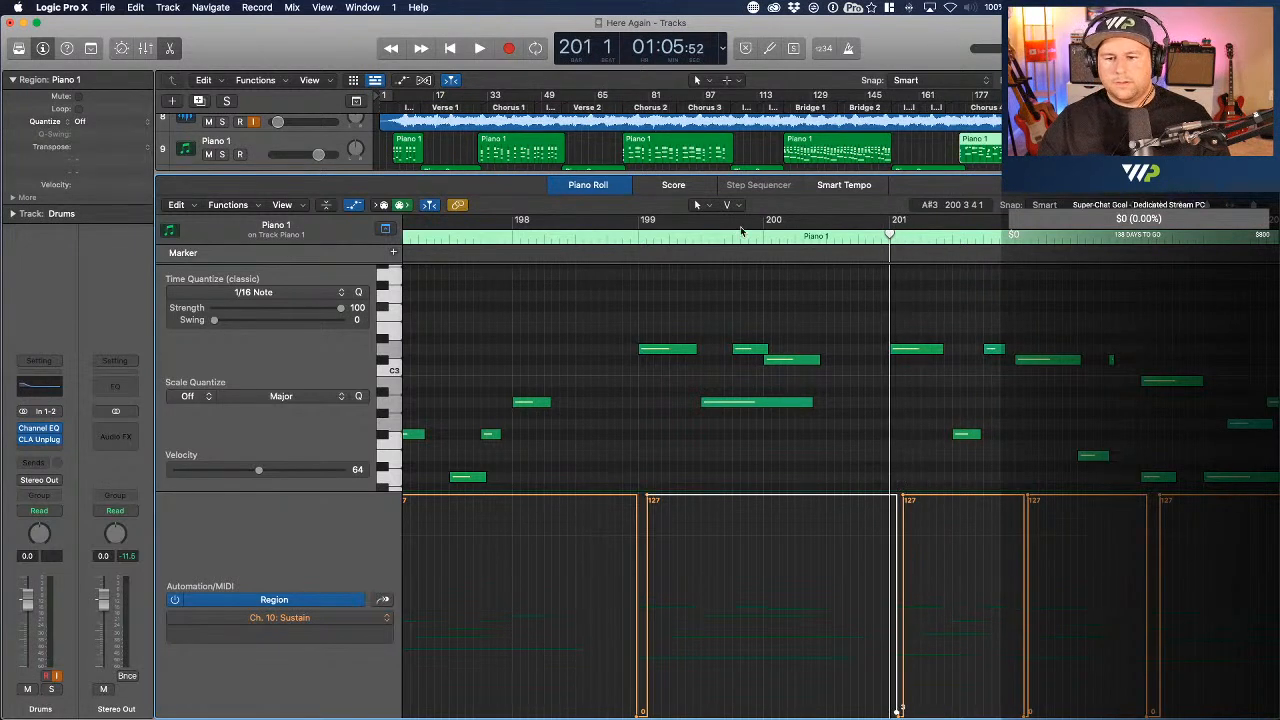
# - Play from bar 199 to check the sustain change, and hide the marker track and the Automation/MIDI lane
pyautogui.click(636, 238)
pyautogui.press('space')
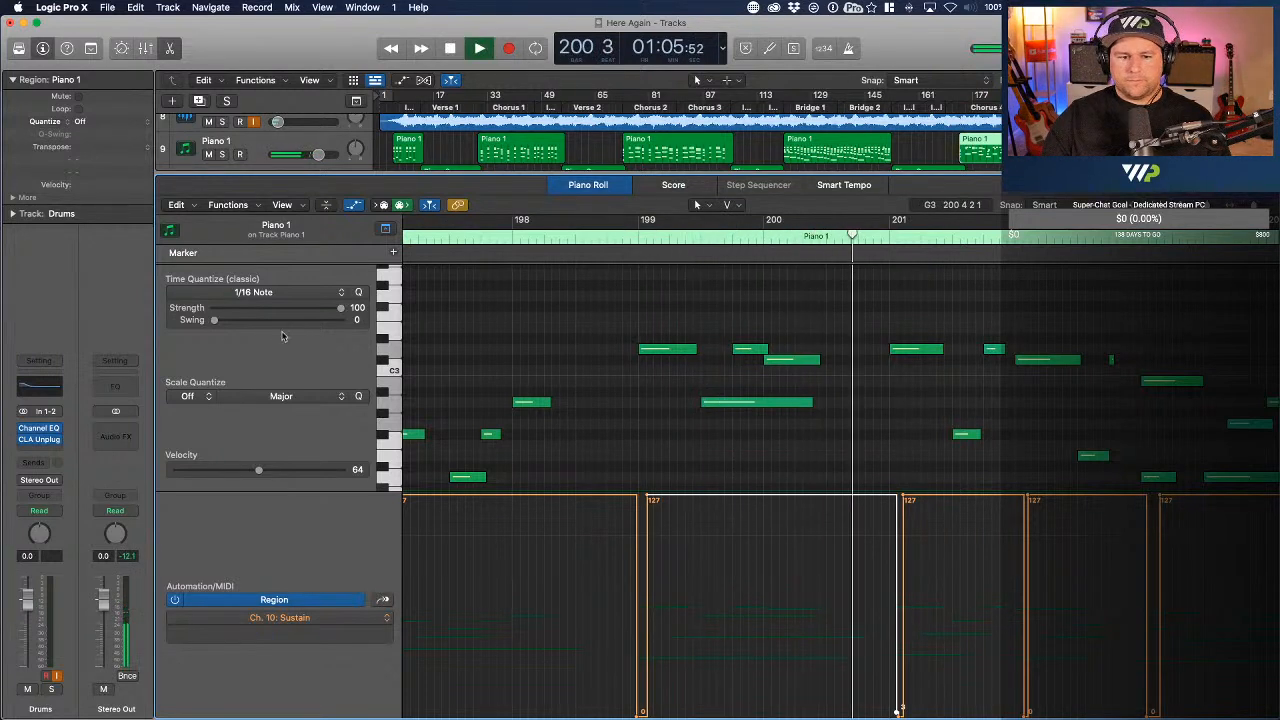
pyautogui.click(387, 229)
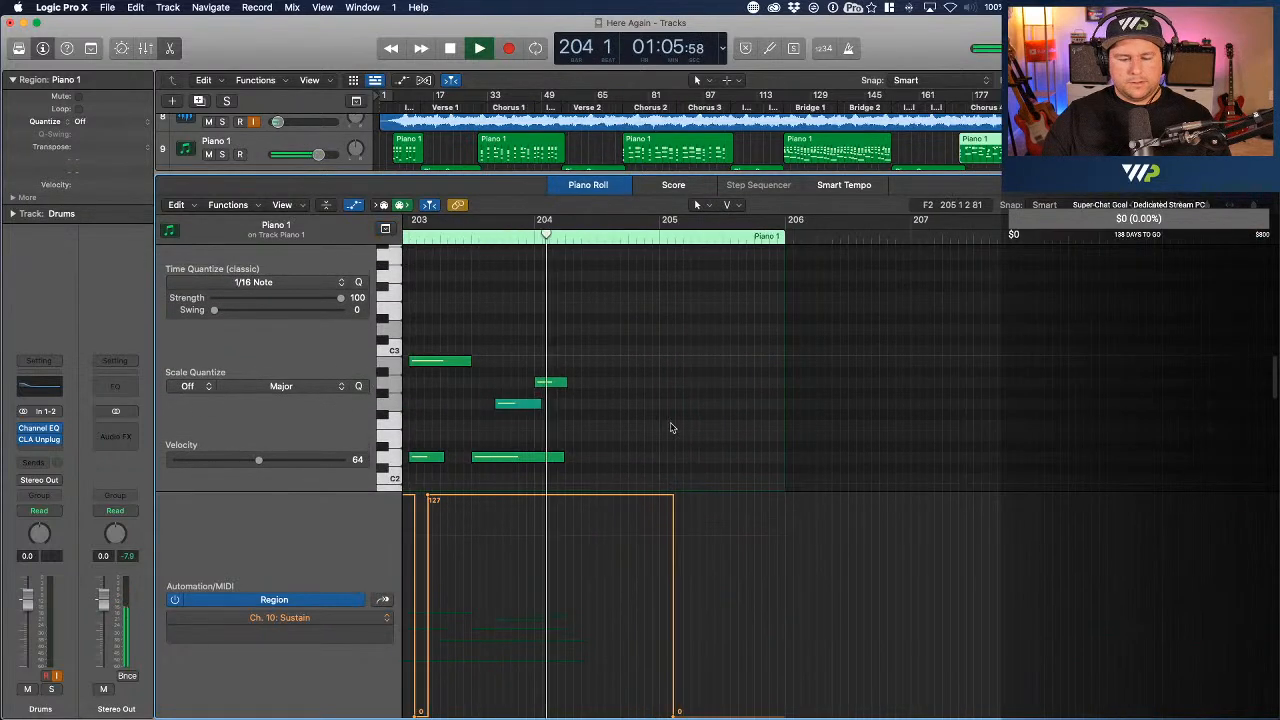
pyautogui.click(356, 206)
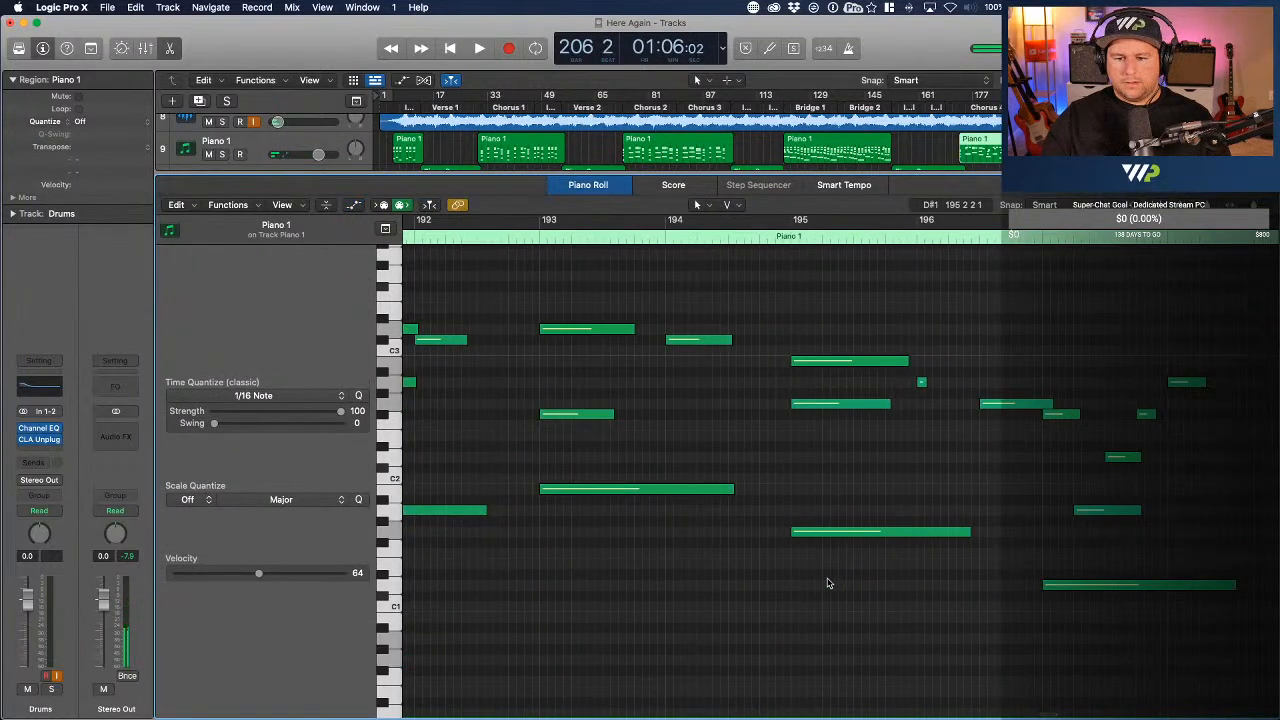
# - Play the ending of the region and move the early G0 bass note onto the start of bar 203
pyautogui.hscroll(-3, 827, 583)
pyautogui.click(700, 237)
pyautogui.press('space')
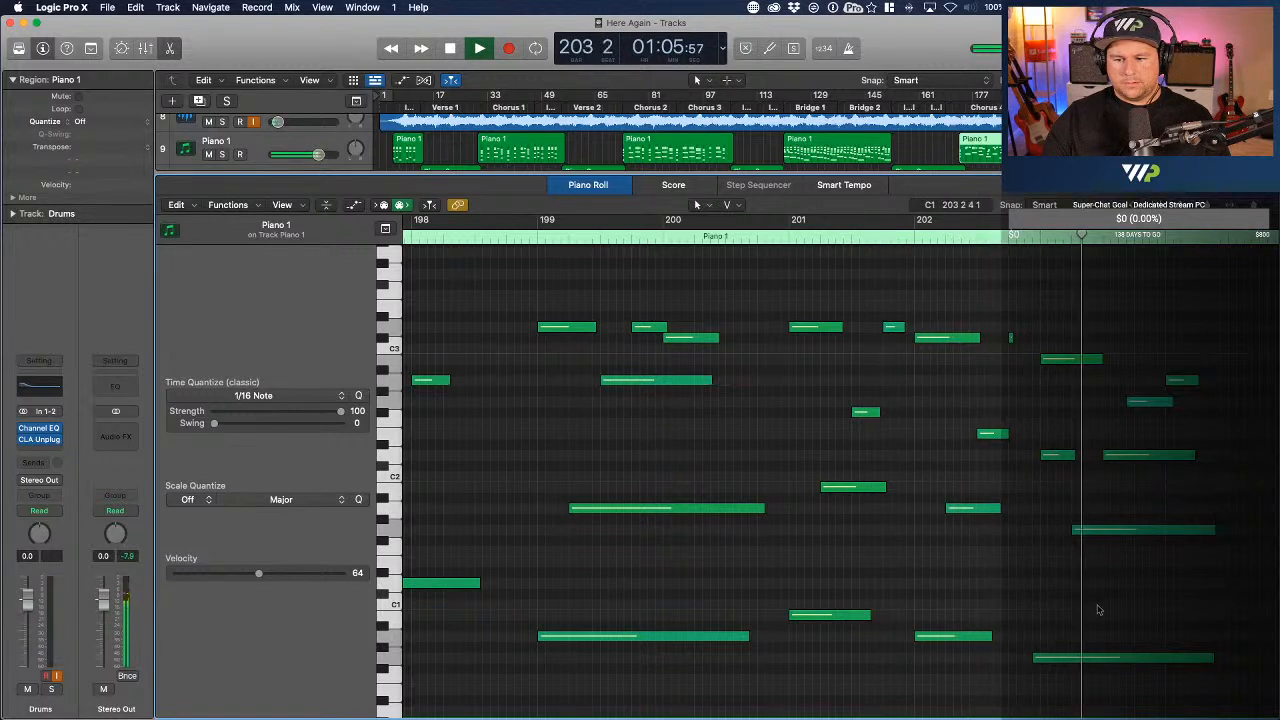
pyautogui.press('space')
pyautogui.moveTo(1045, 660); pyautogui.dragTo(1055, 662)
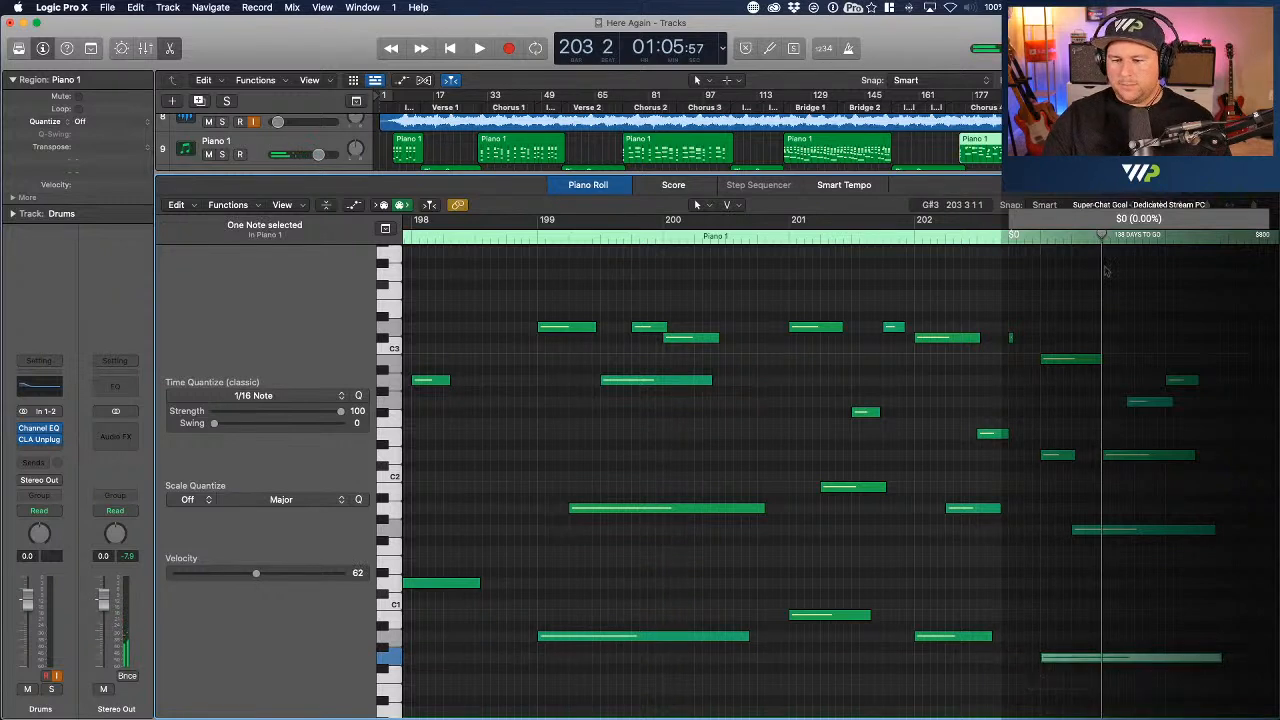
# - Move the bar 203 G2 slightly later onto beat 4, and play the ending before and after the change
pyautogui.click(898, 236)
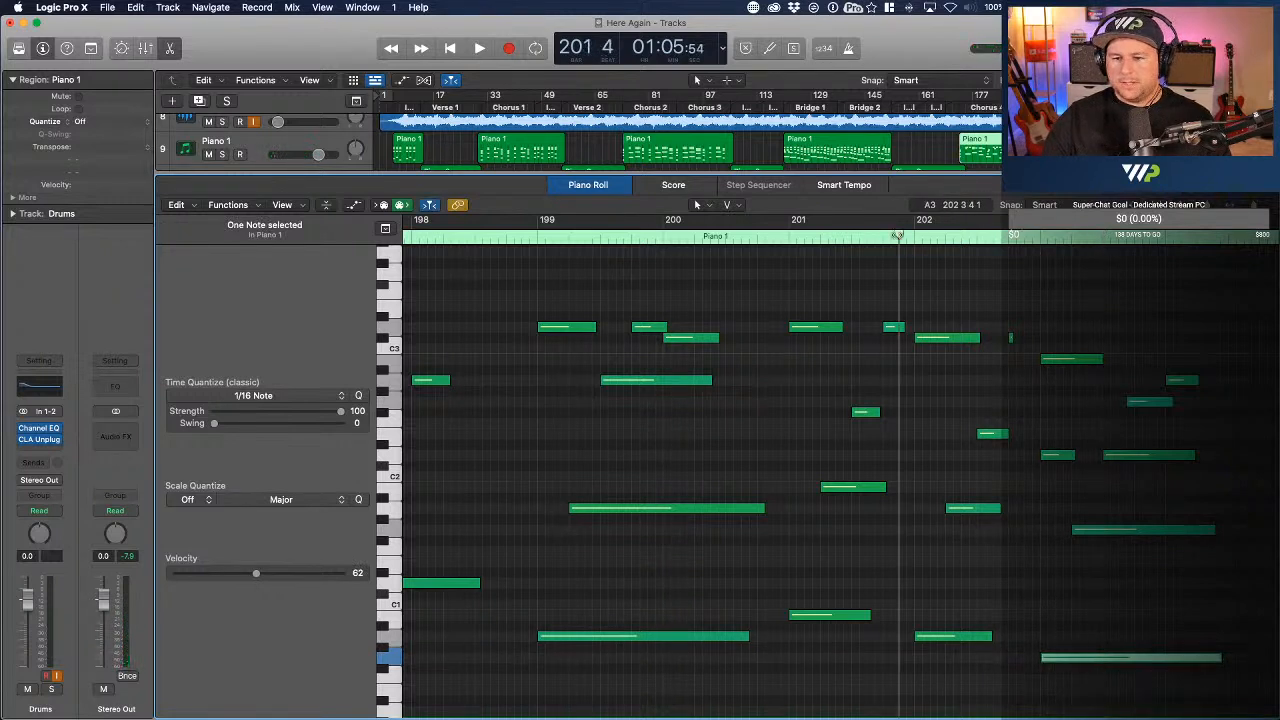
pyautogui.press('space')
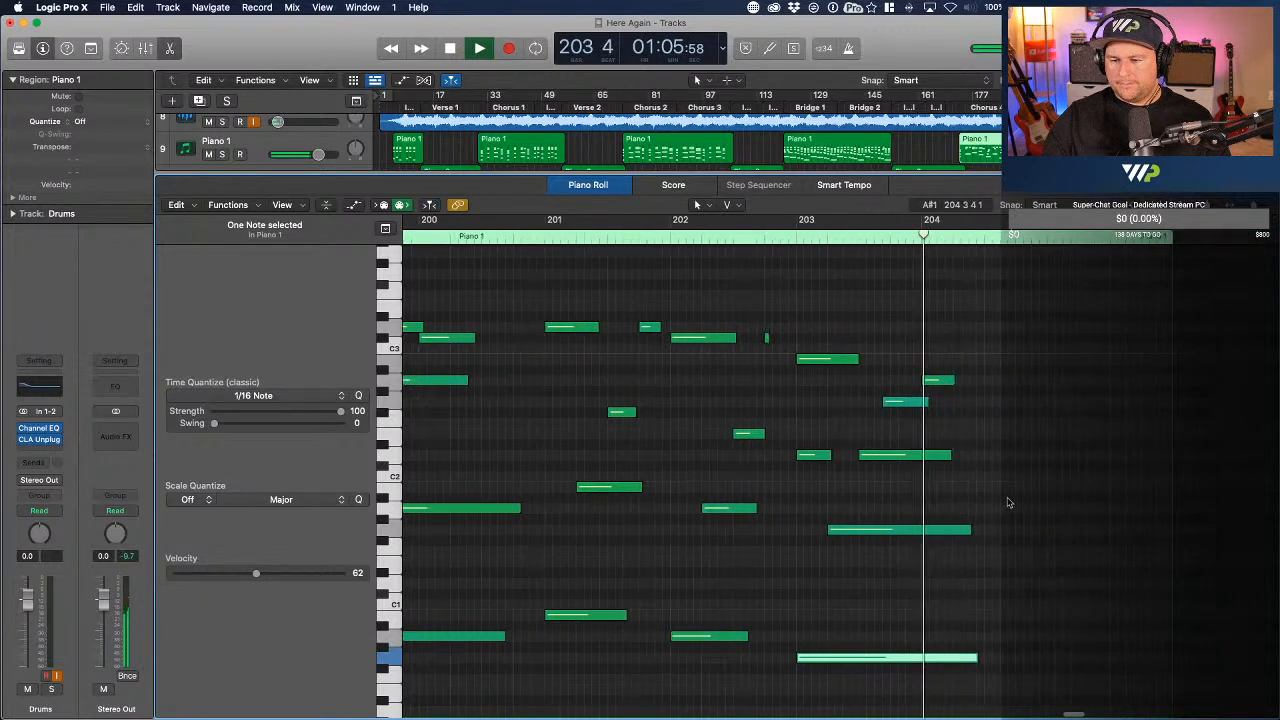
pyautogui.press('space')
pyautogui.moveTo(852, 404); pyautogui.dragTo(860, 406)
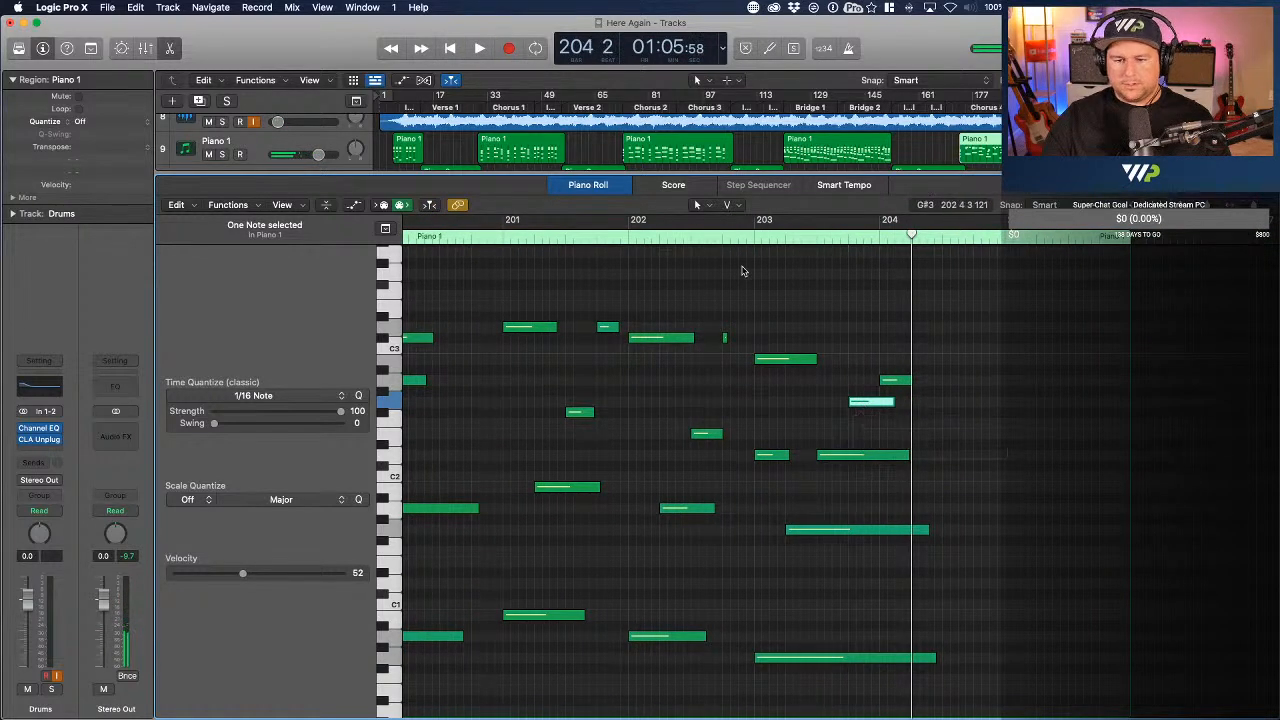
pyautogui.click(742, 236)
pyautogui.press('space')
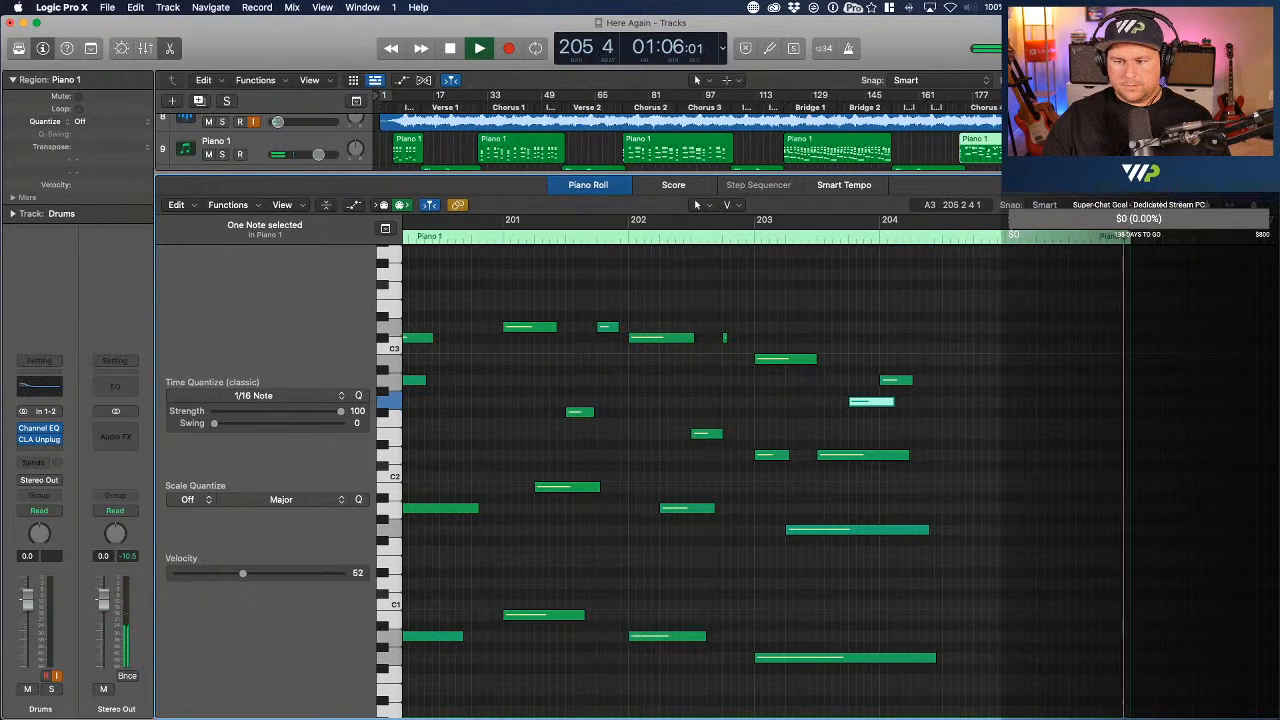
# - Enlarge the tracks area, open the last Piano 2 region for note editing, stop playback, and go to its start at bar 205
pyautogui.moveTo(1094, 175); pyautogui.dragTo(1094, 209)
pyautogui.click(1088, 193)
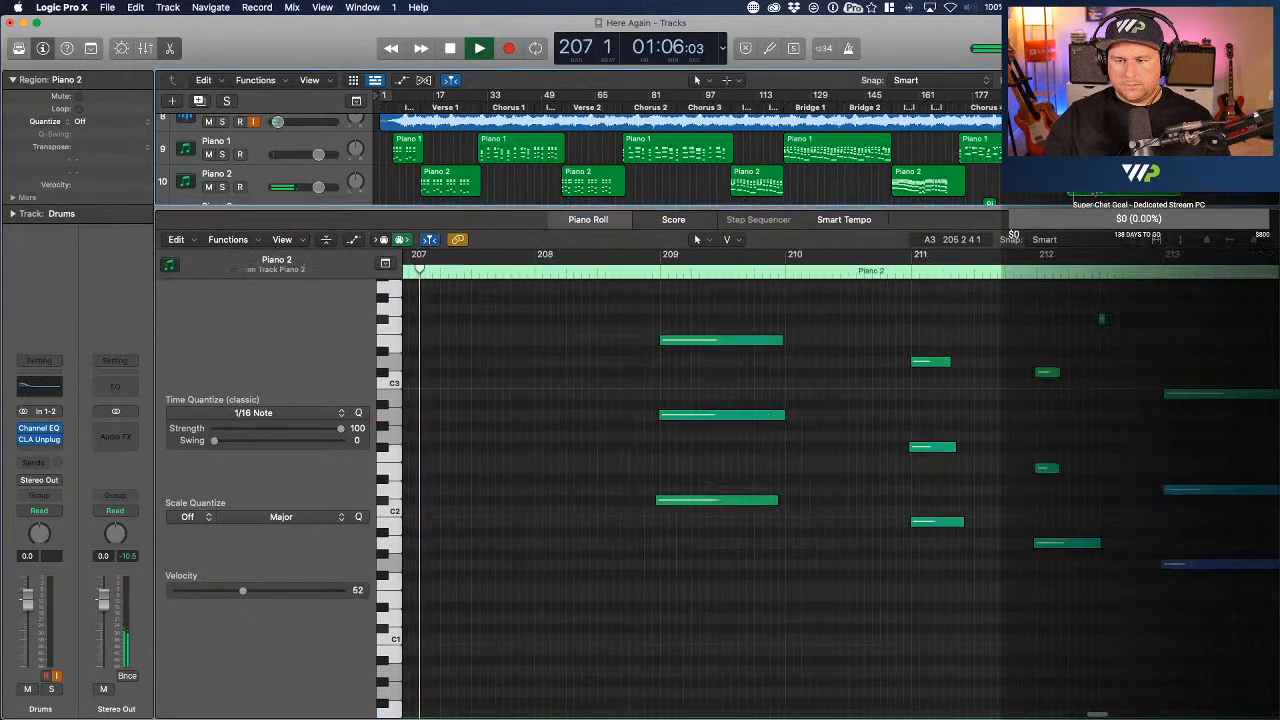
pyautogui.hscroll(-3, 700, 600)
pyautogui.press('space')
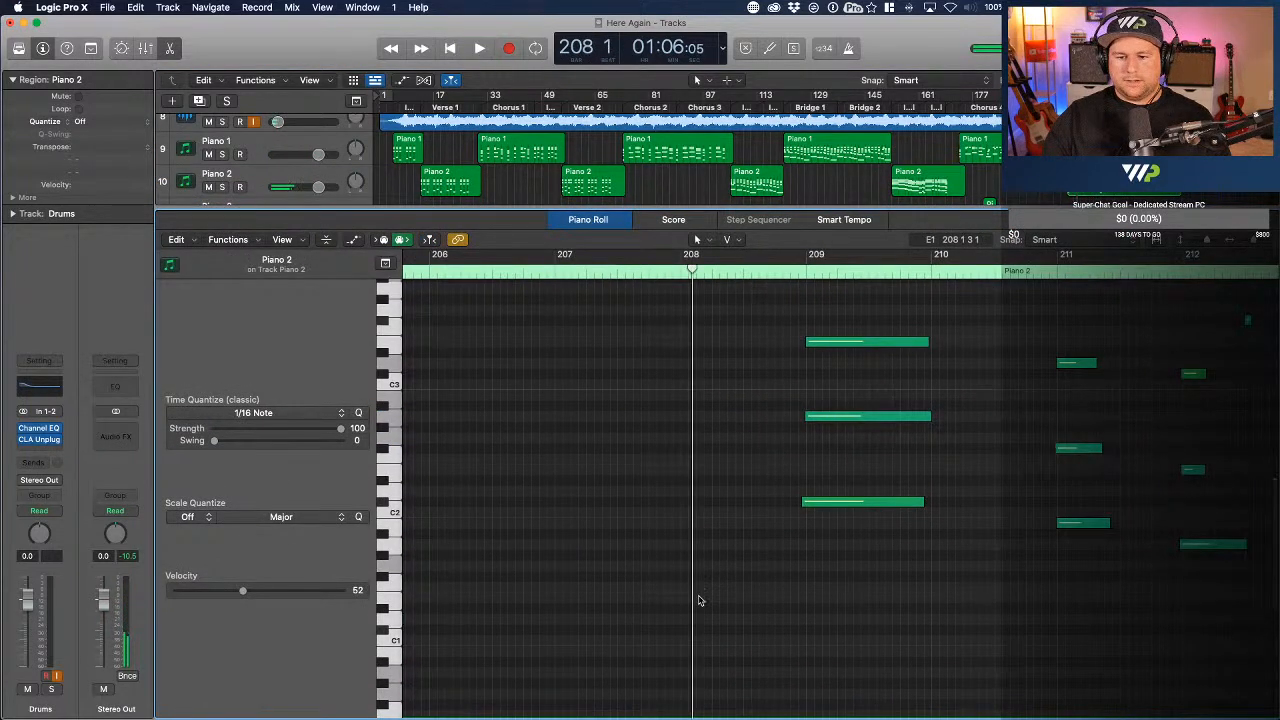
pyautogui.hscroll(-5, 700, 600)
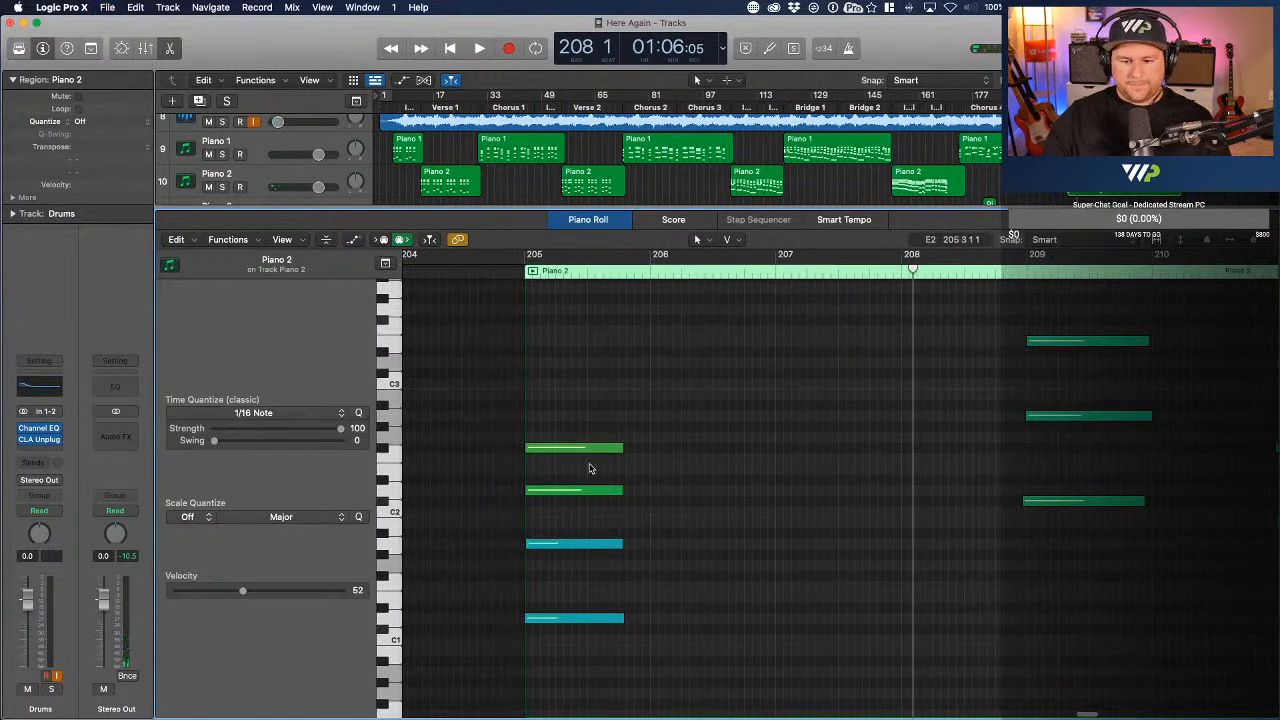
# - Even out the bar 205 chord by lowering the upper notes' velocities and raising A1 and D1, with D1 at about 69
pyautogui.moveTo(584, 453); pyautogui.dragTo(568, 497)
pyautogui.click(580, 546)
pyautogui.moveTo(563, 624); pyautogui.dragTo(565, 598)
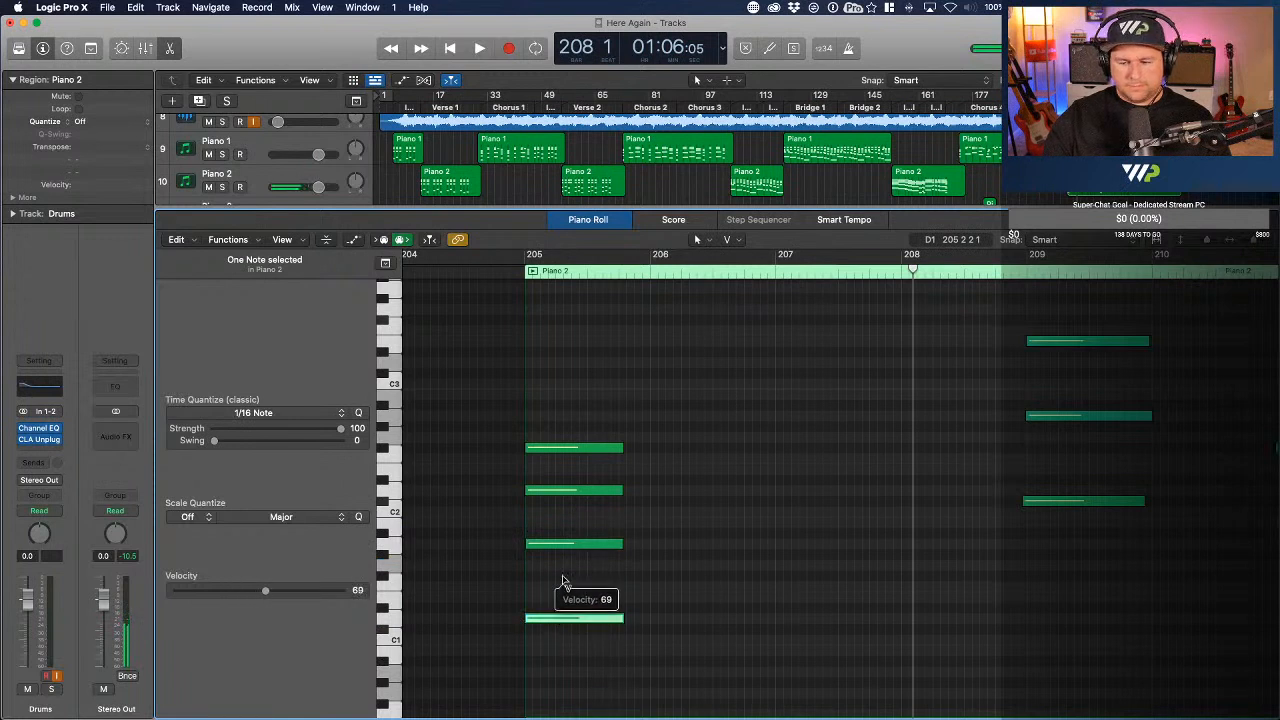
# - Quantize all notes of the last Piano 2 region to 1/16 notes, leaving the Automation/MIDI lane hidden and solo off
pyautogui.press('super+a')
pyautogui.press('a')
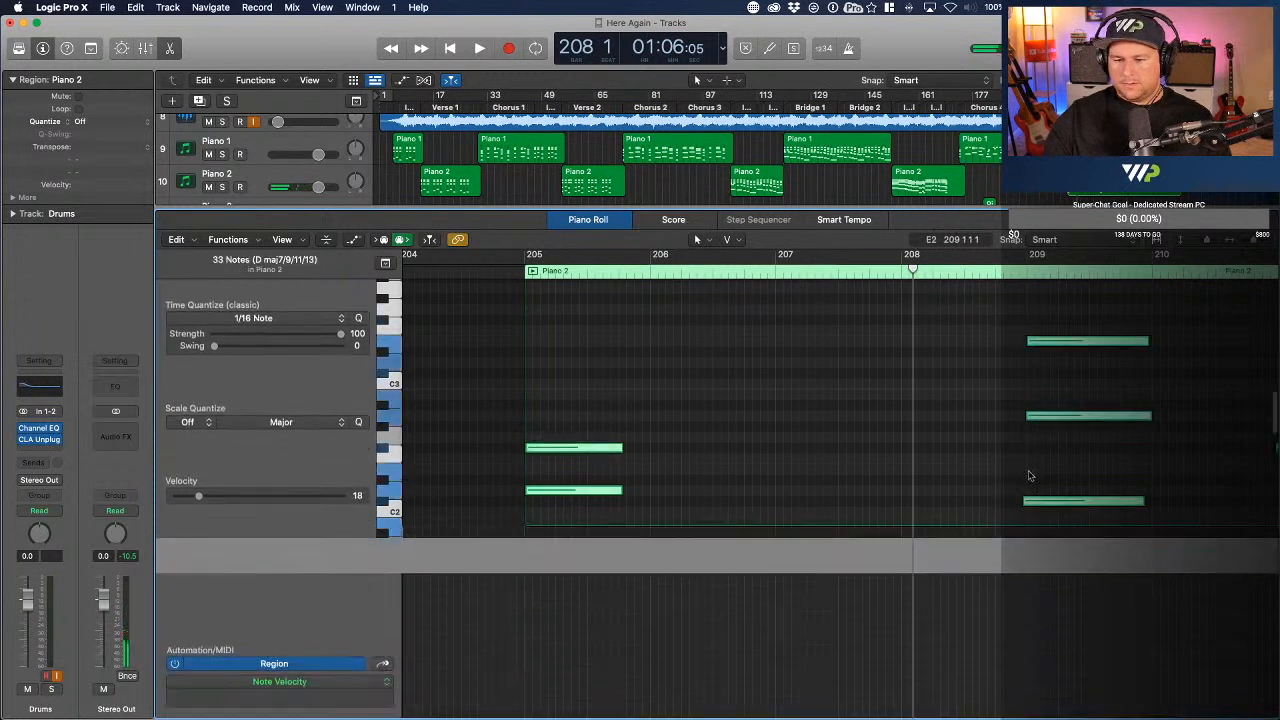
pyautogui.press('s')
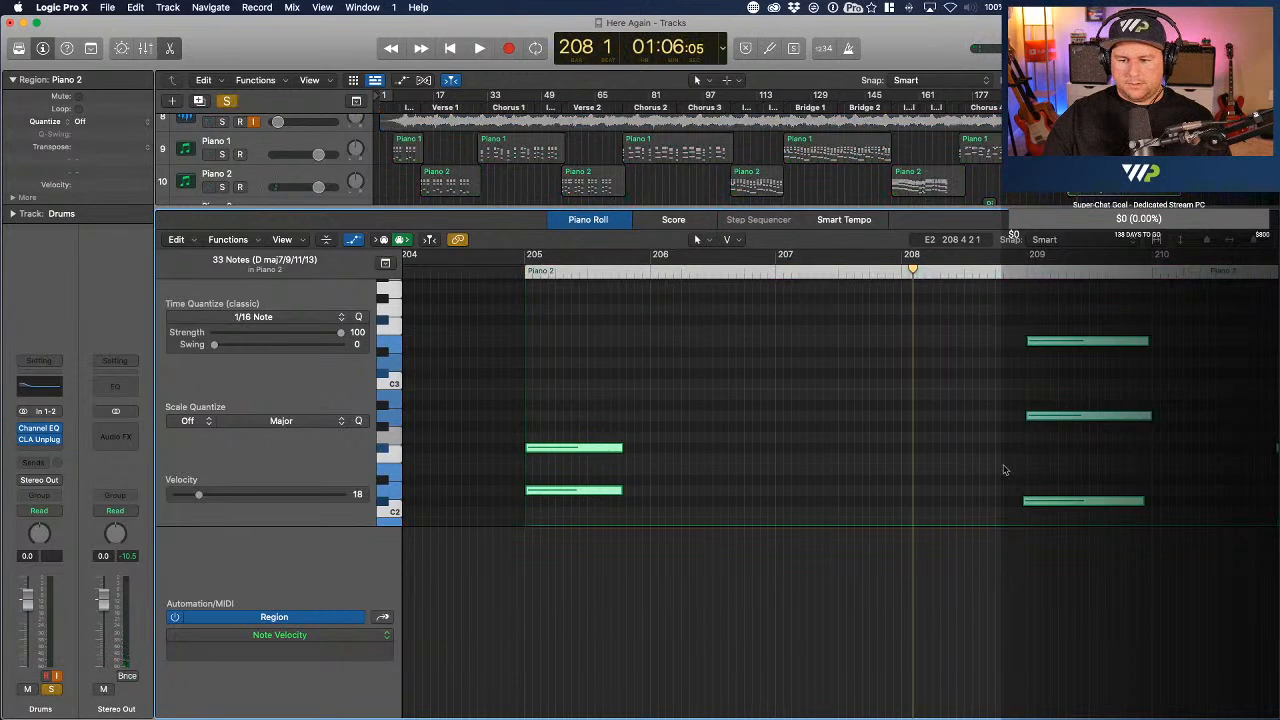
pyautogui.press('s')
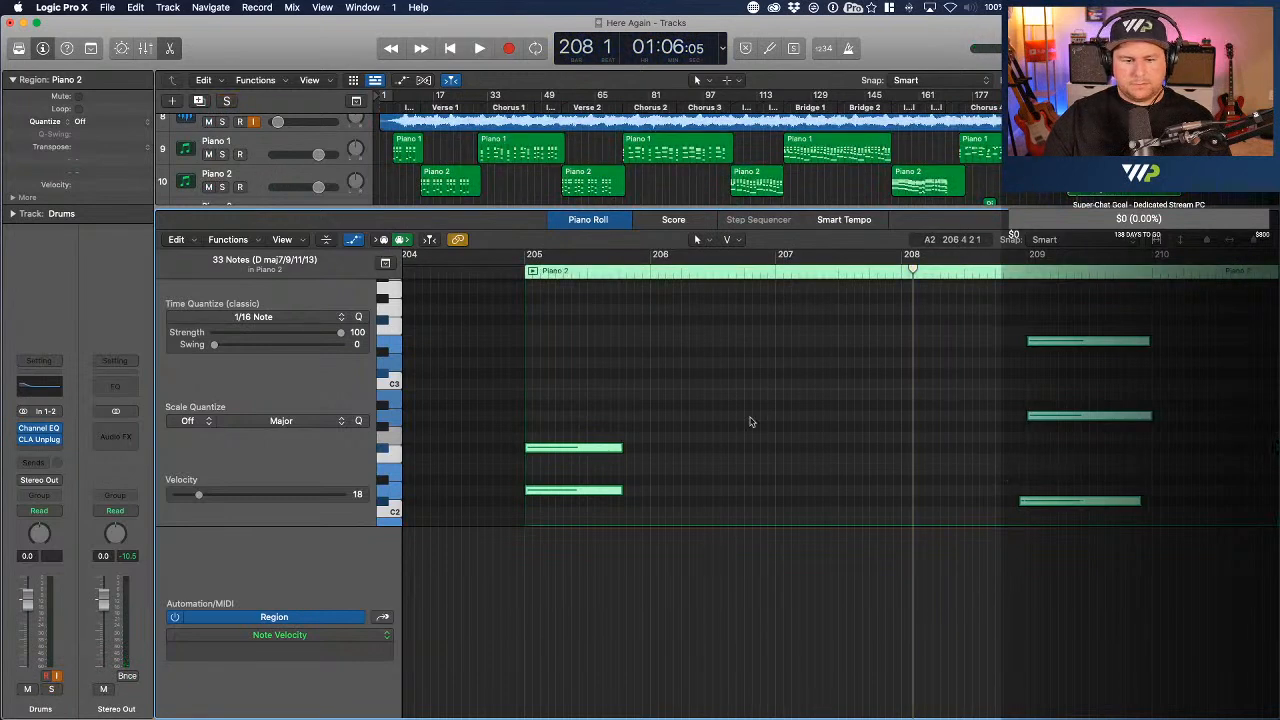
pyautogui.click(355, 244)
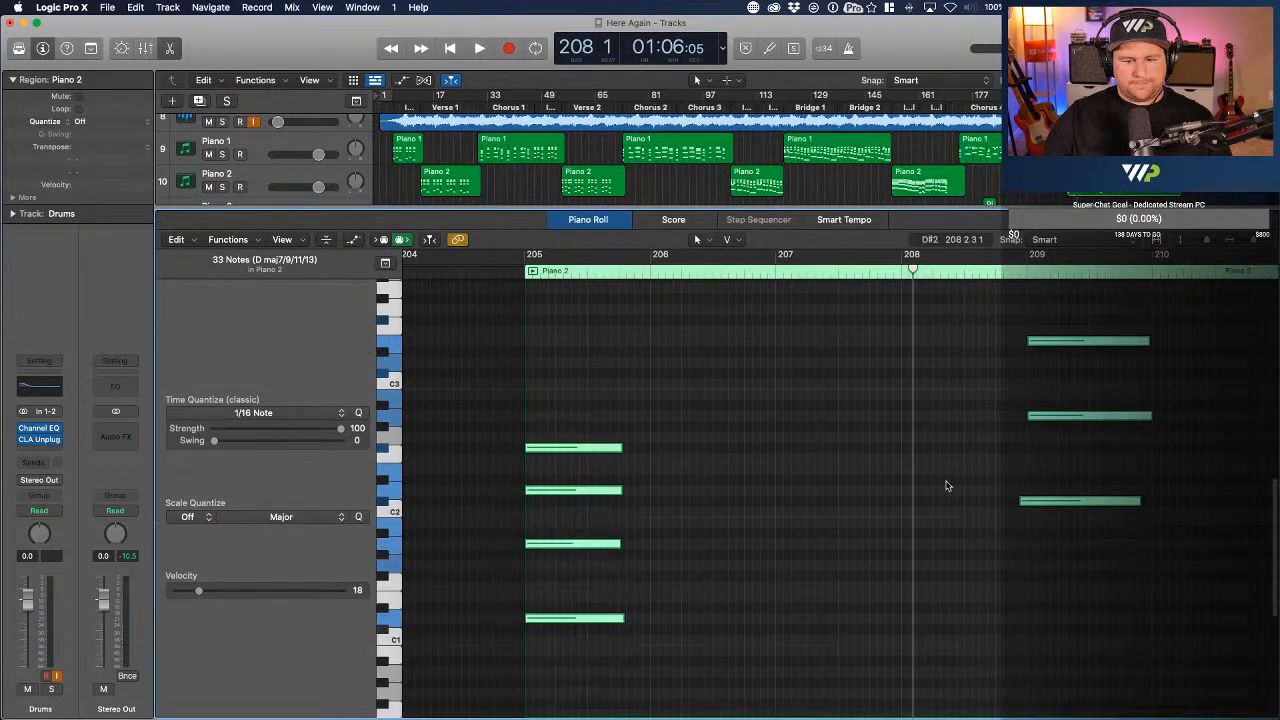
# - Move the early C#2 note onto the start of bar 209, in line with the rest of its chord
pyautogui.hscroll(5, 928, 477)
pyautogui.click(817, 503)
pyautogui.moveTo(817, 506); pyautogui.dragTo(825, 506)
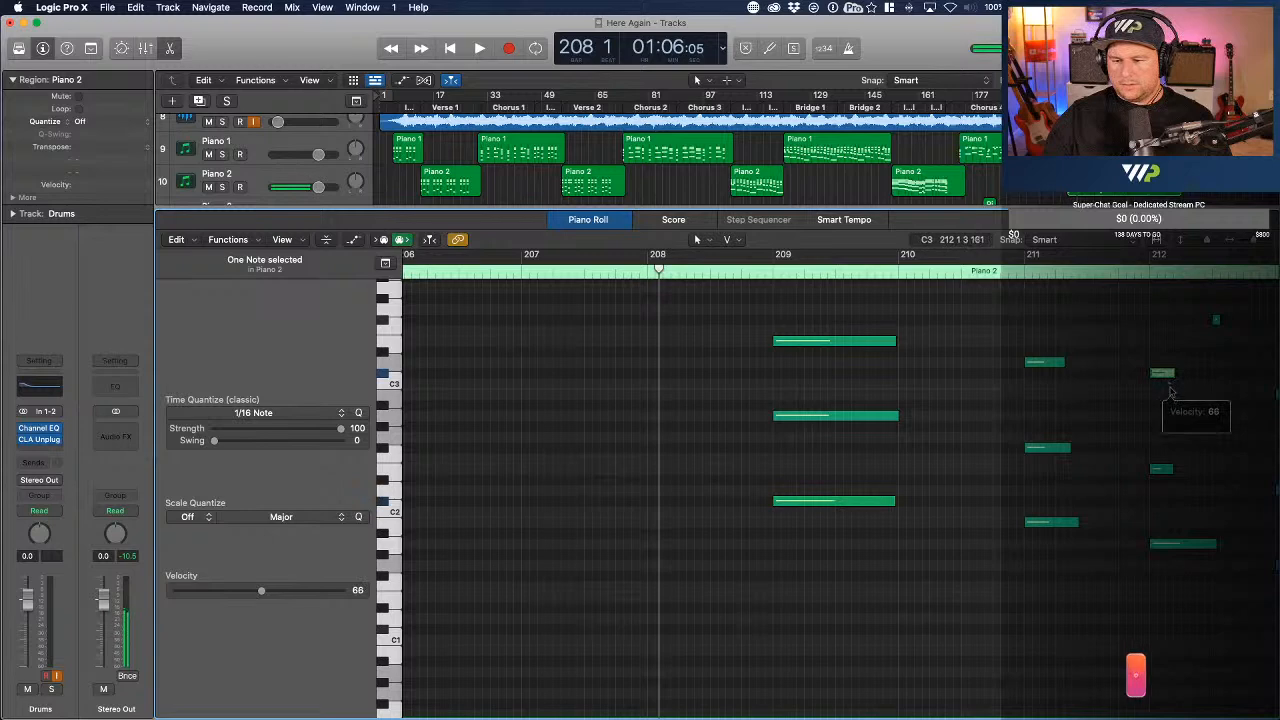
# - Raise the velocities of the bar 213 D2 and G1 notes to about 65 and 66
pyautogui.hscroll(5, 1170, 393)
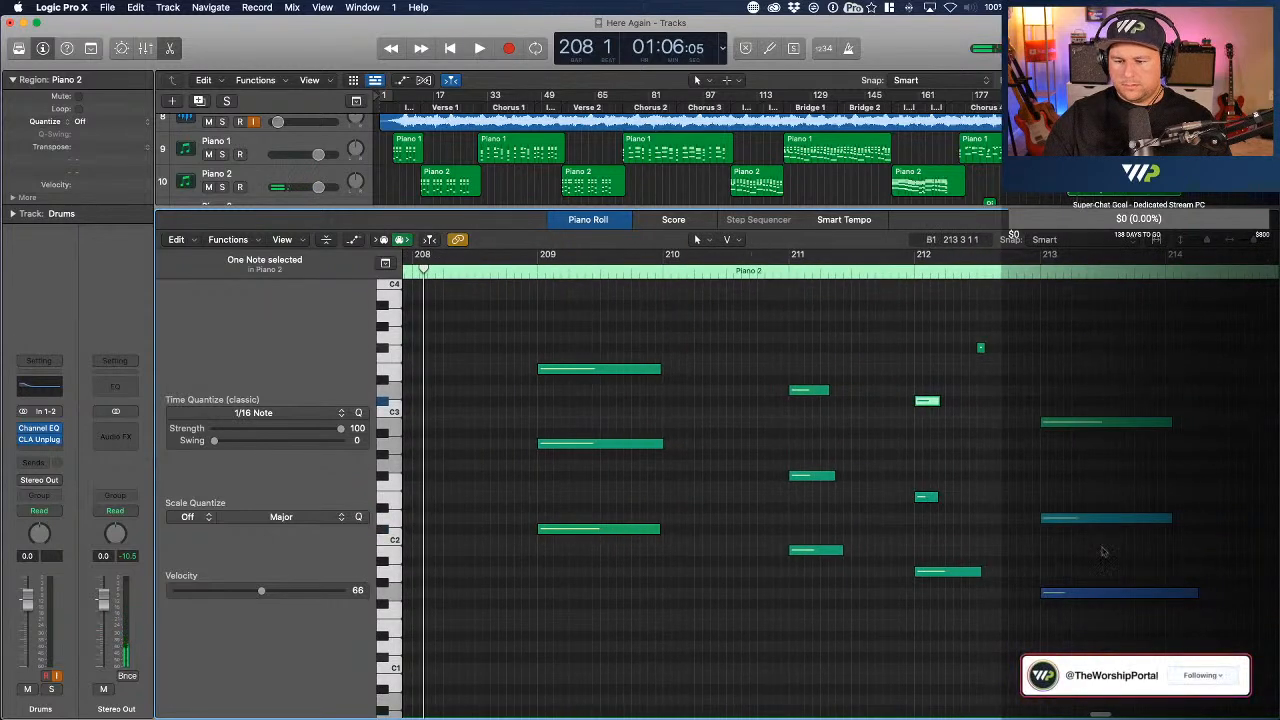
pyautogui.moveTo(1097, 518); pyautogui.dragTo(1096, 487)
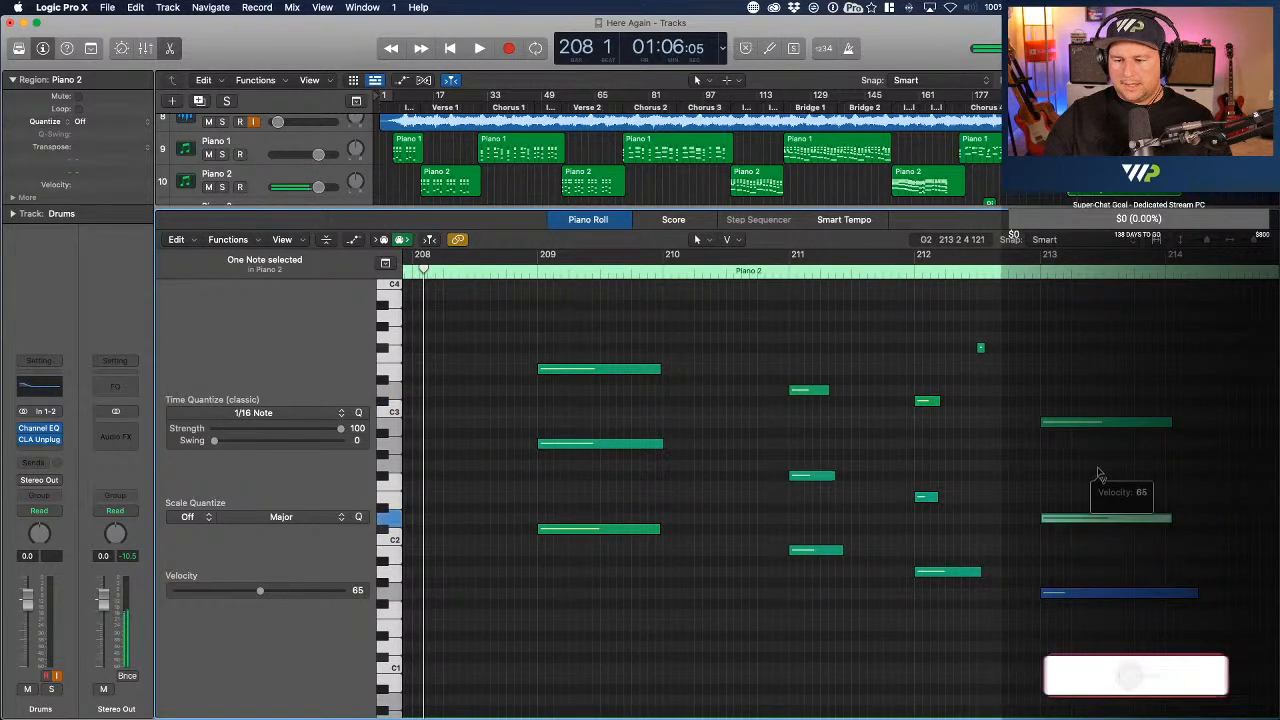
pyautogui.moveTo(1100, 598); pyautogui.dragTo(1103, 562)
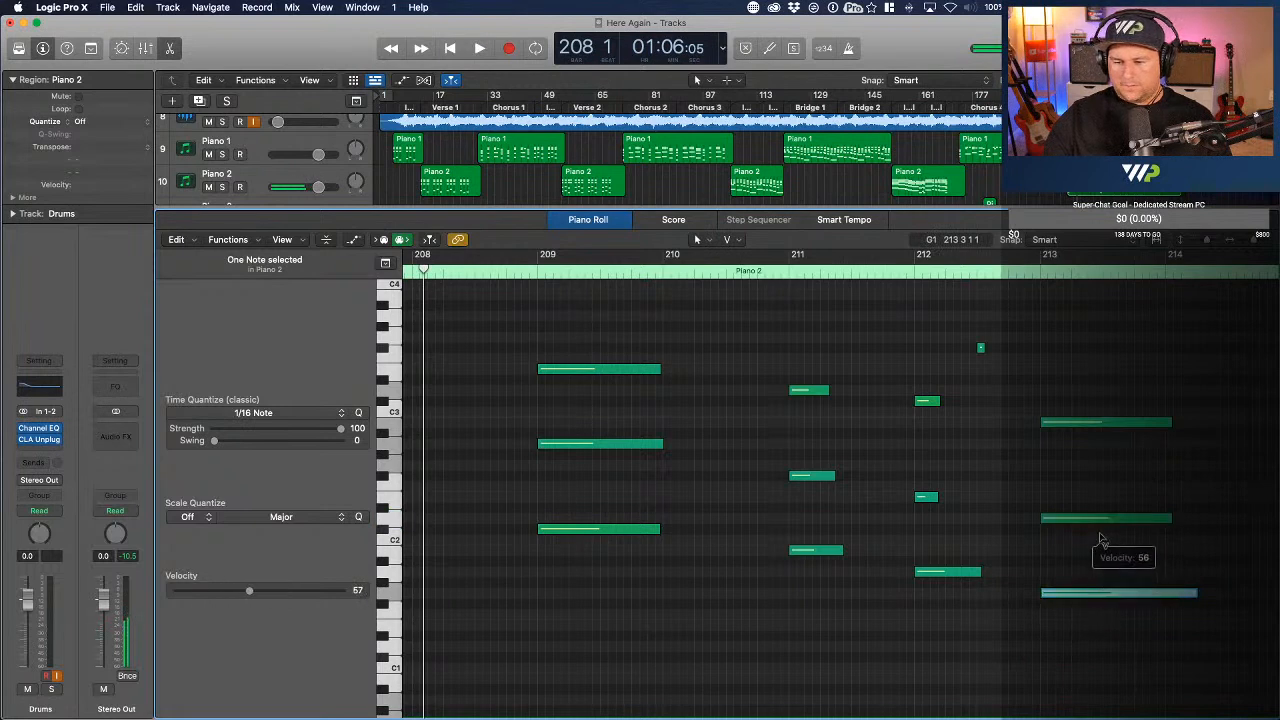
# - Set the bar 215 F#2 and A1 velocities to about 62 and 63, and move the three-note chord onto 215 1 1 1
pyautogui.hscroll(10, 1105, 523)
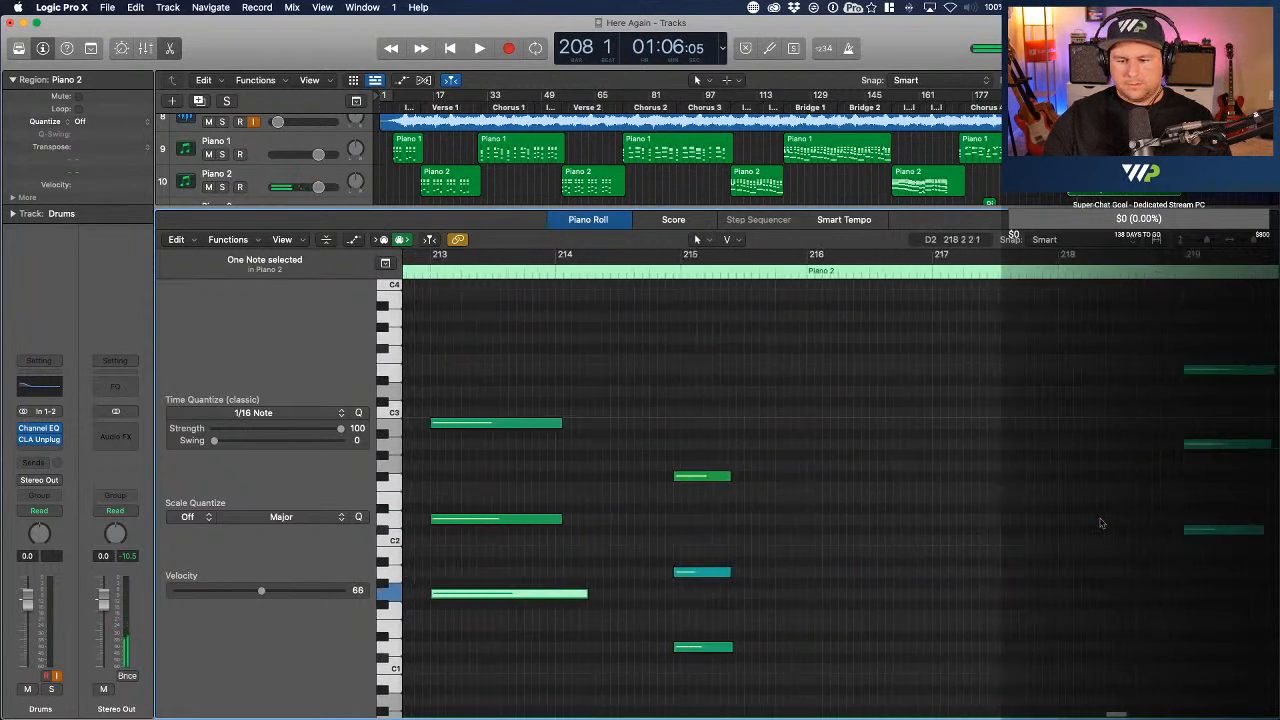
pyautogui.moveTo(675, 480); pyautogui.dragTo(679, 496)
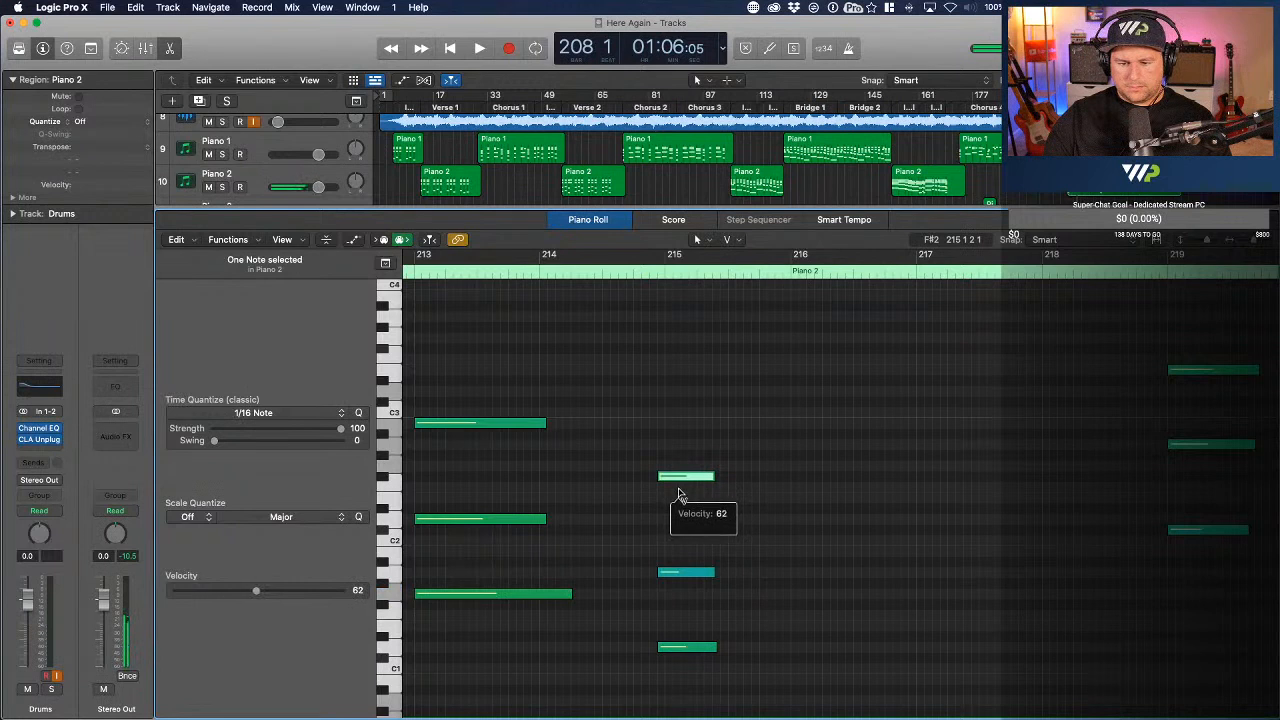
pyautogui.moveTo(698, 571); pyautogui.dragTo(690, 545)
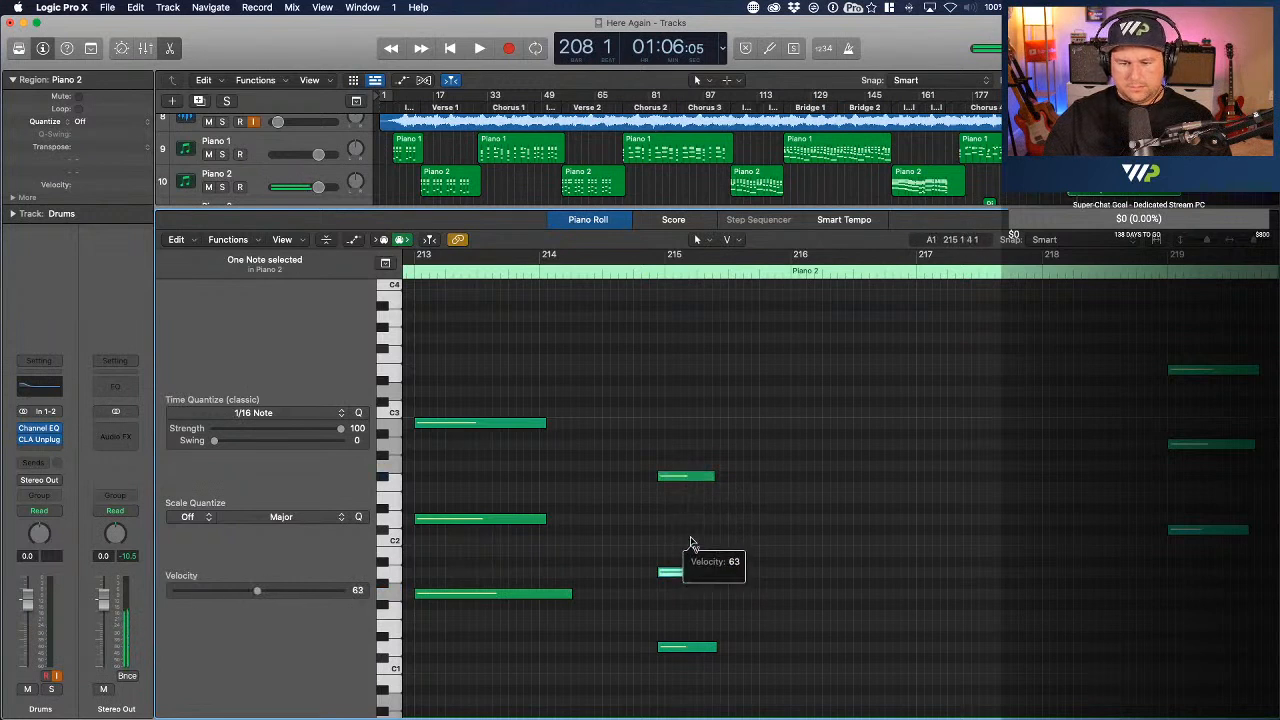
pyautogui.moveTo(826, 344); pyautogui.dragTo(714, 660)
pyautogui.moveTo(675, 574); pyautogui.dragTo(683, 574)
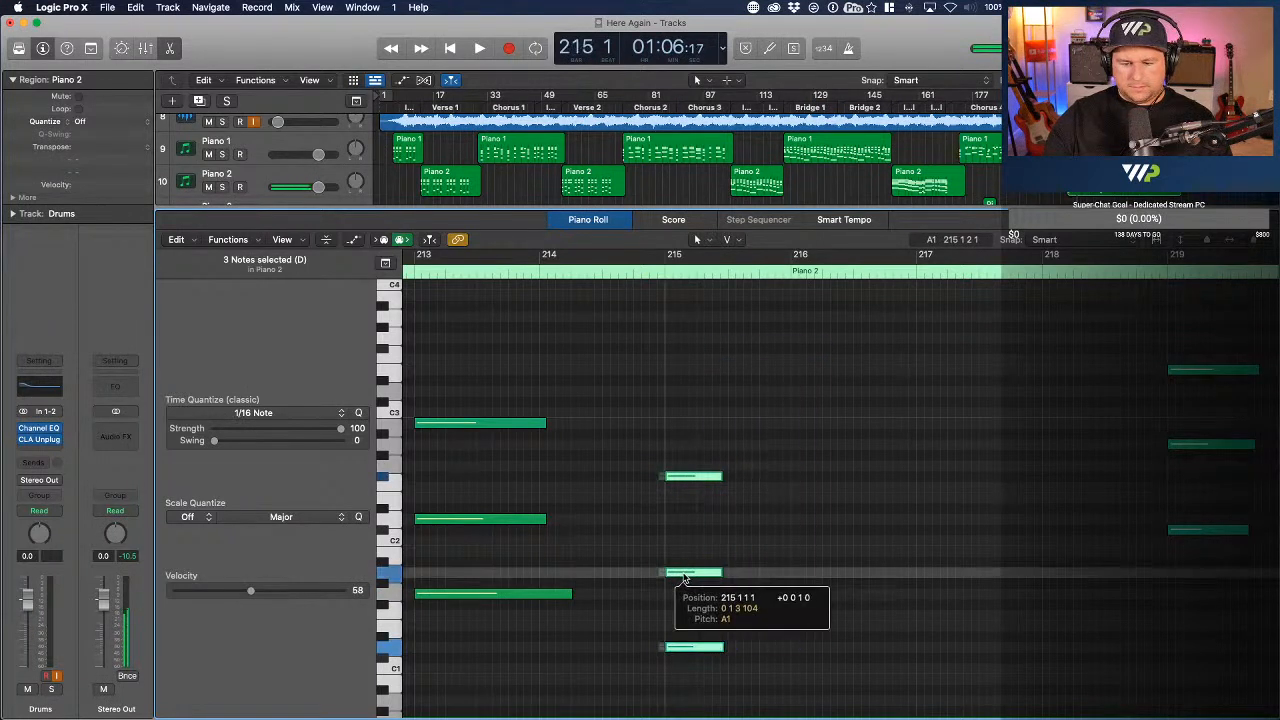
pyautogui.click(803, 512)
# - Even out the note velocities in bars 219 to 222, with the bar 222 A1 at 64 and the bar 221 B1 at 65
pyautogui.hscroll(10, 803, 512)
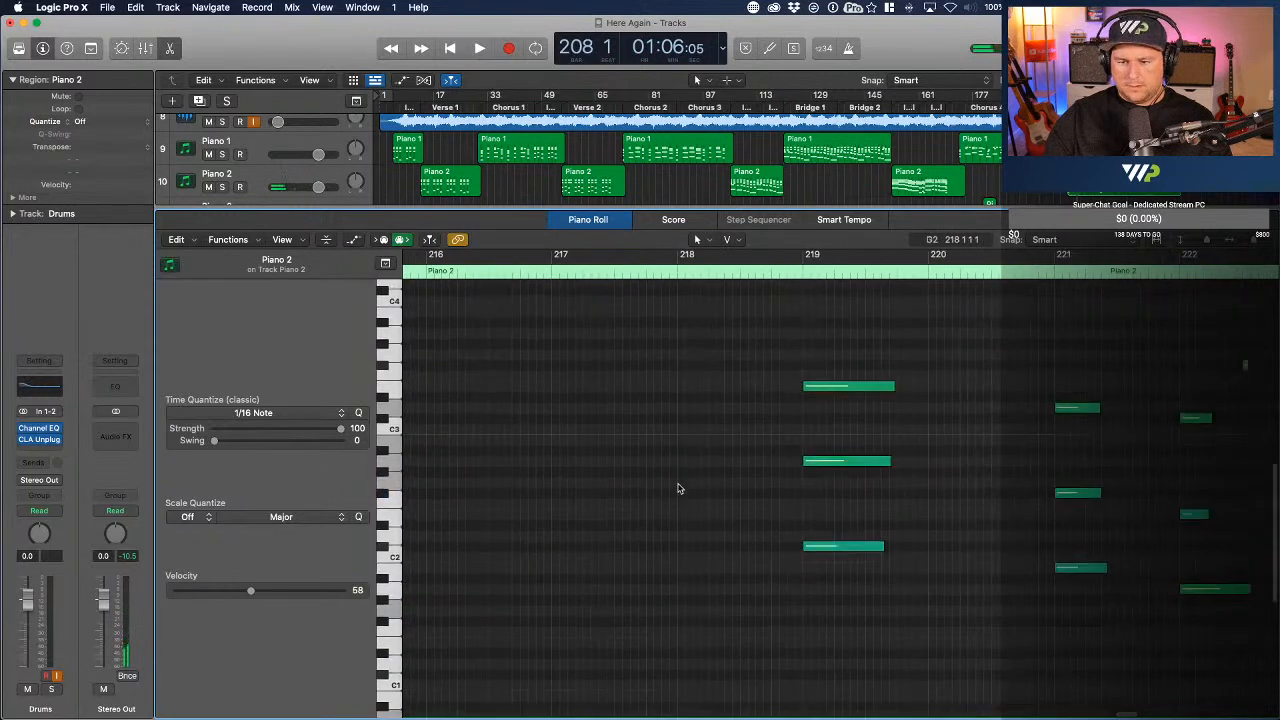
pyautogui.hscroll(5, 877, 470)
pyautogui.moveTo(688, 558); pyautogui.dragTo(688, 554)
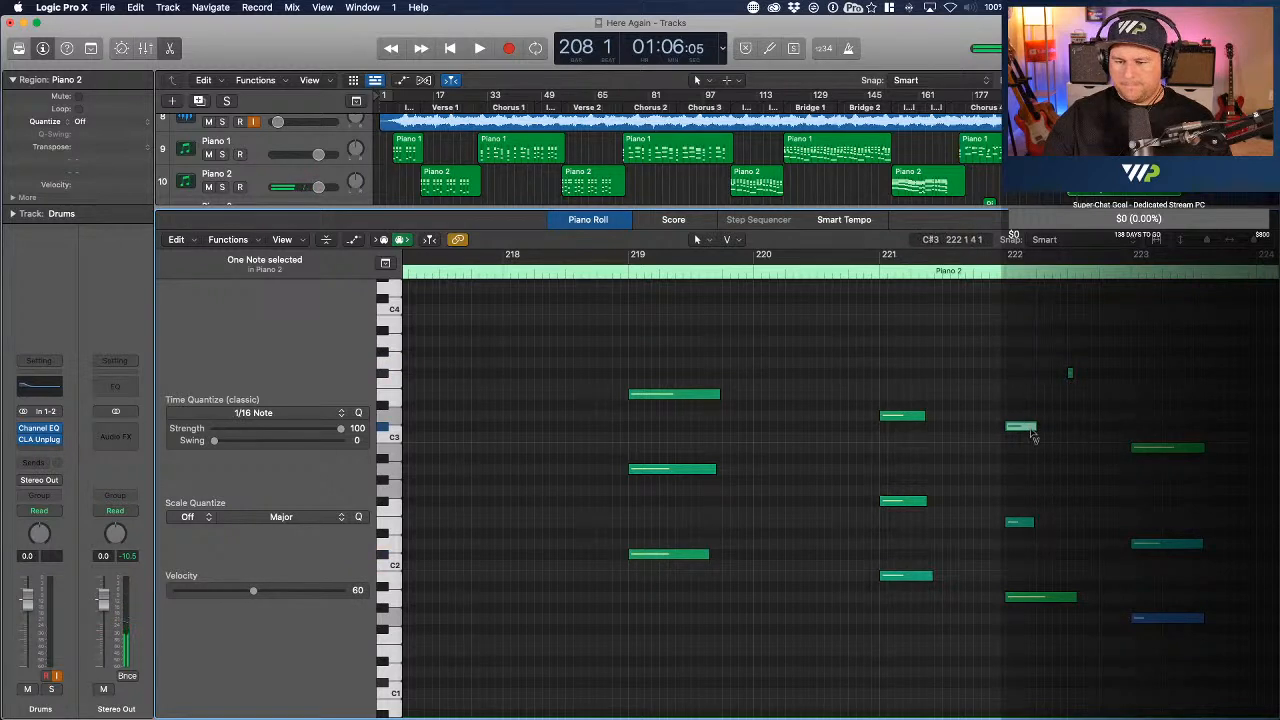
pyautogui.moveTo(1026, 531); pyautogui.dragTo(1024, 506)
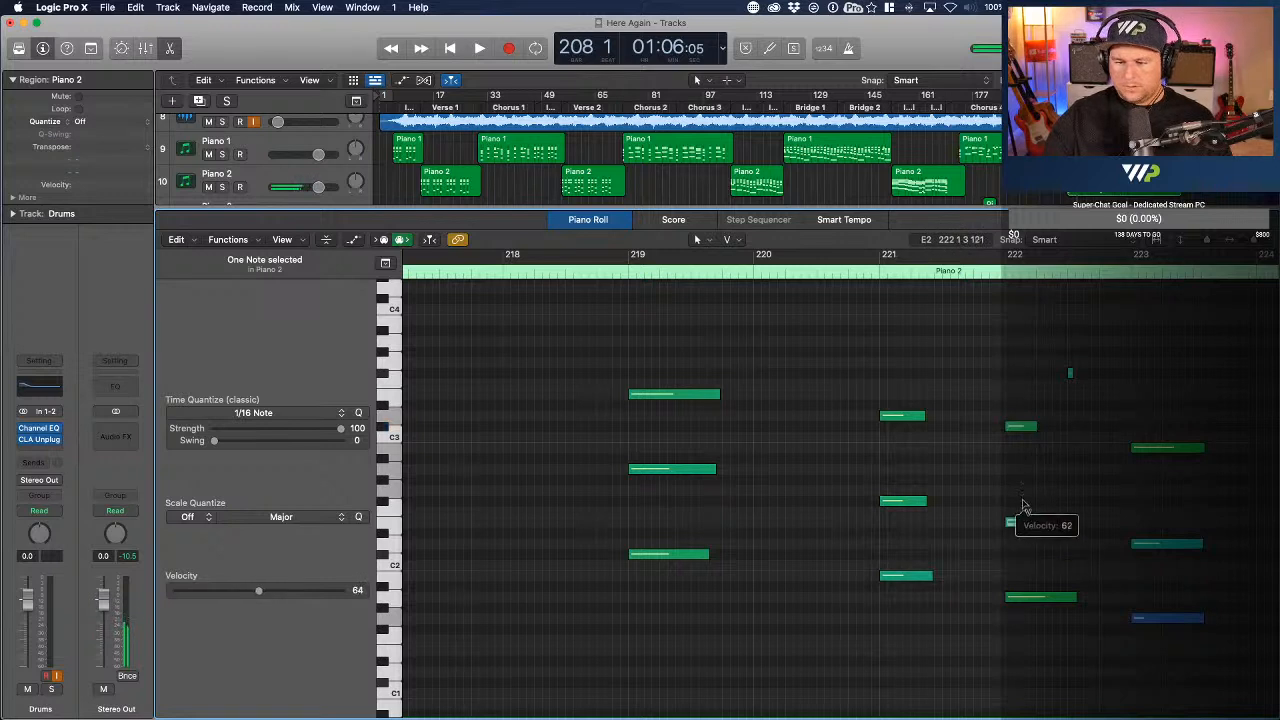
pyautogui.moveTo(1039, 606); pyautogui.dragTo(1039, 632)
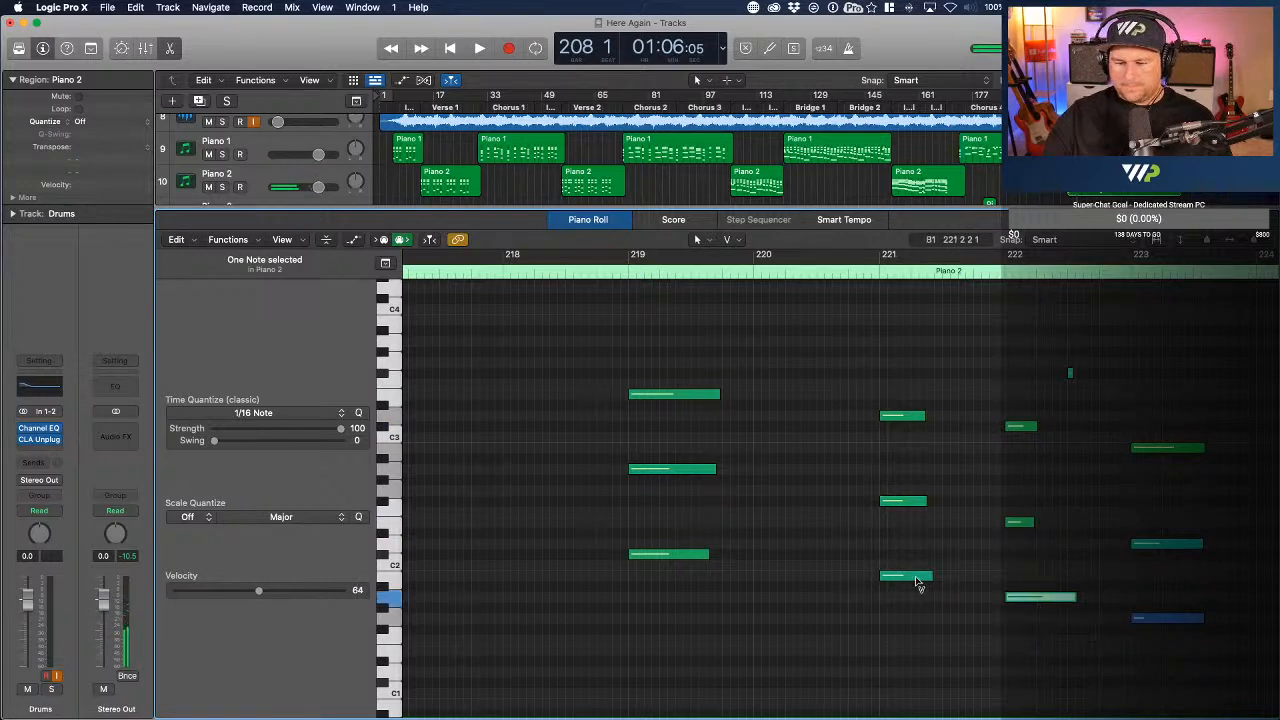
pyautogui.moveTo(918, 585); pyautogui.dragTo(916, 572)
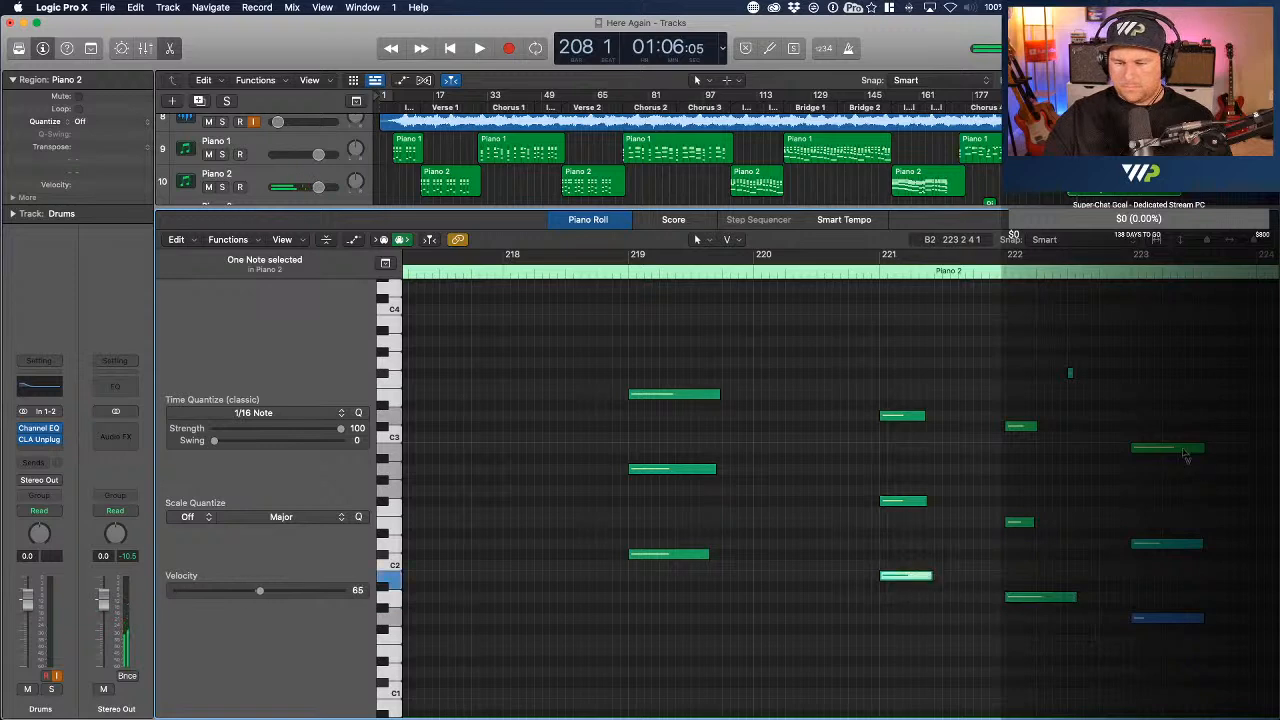
# - Even out the bar 223 chord's velocities, setting B2 to 65, D2 to 66 and G1 to 63
pyautogui.moveTo(1185, 475); pyautogui.dragTo(1186, 467)
pyautogui.hscroll(10, 1186, 467)
pyautogui.scroll(-2, 1186, 467)
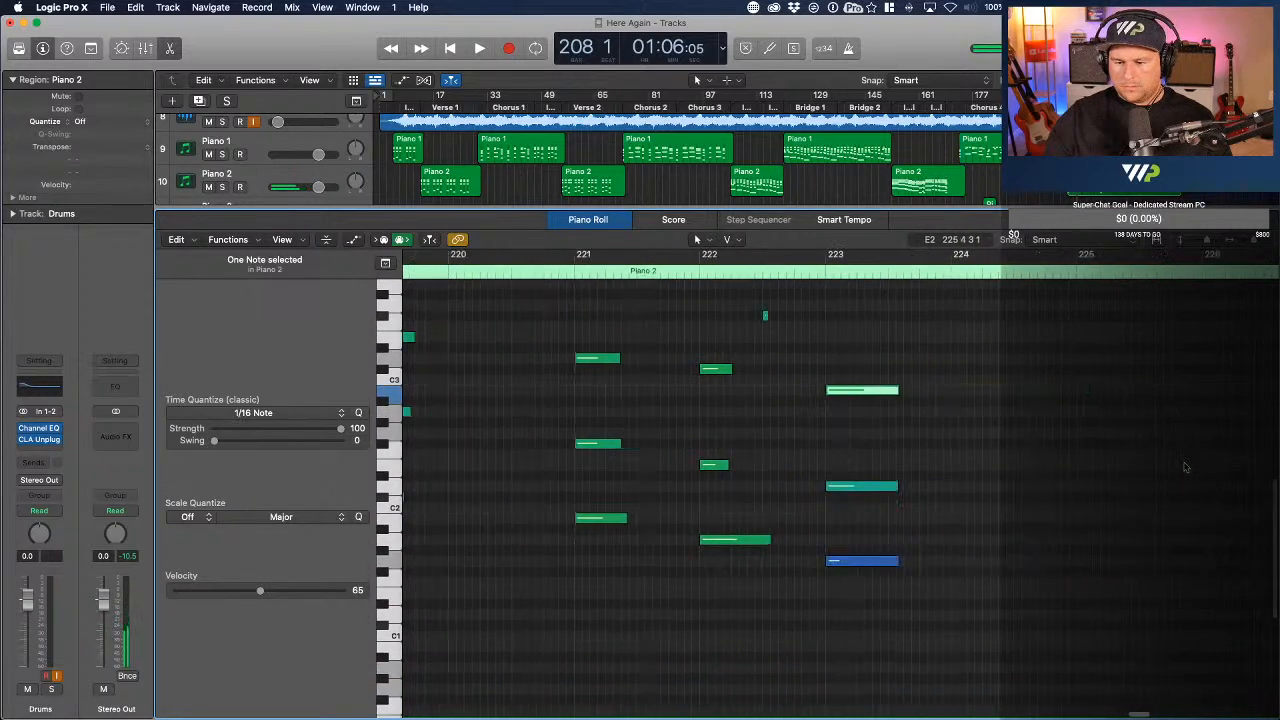
pyautogui.moveTo(672, 486); pyautogui.dragTo(674, 492)
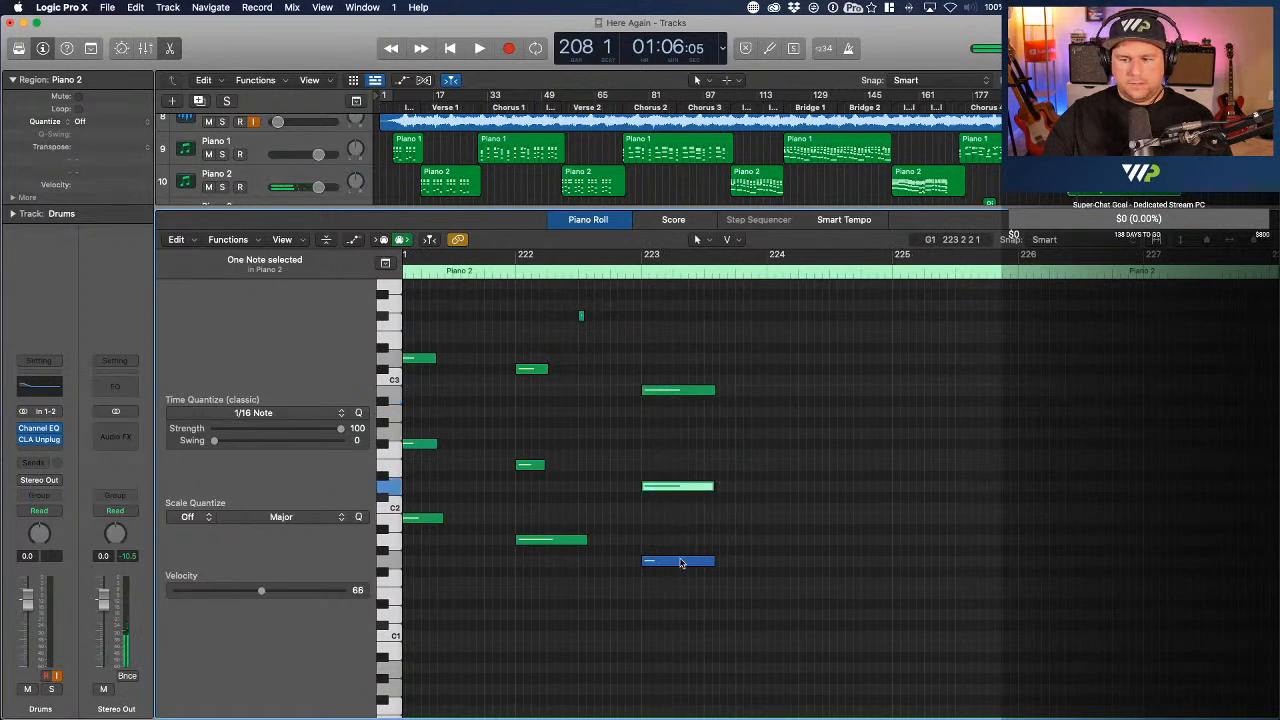
pyautogui.moveTo(680, 565); pyautogui.dragTo(678, 490)
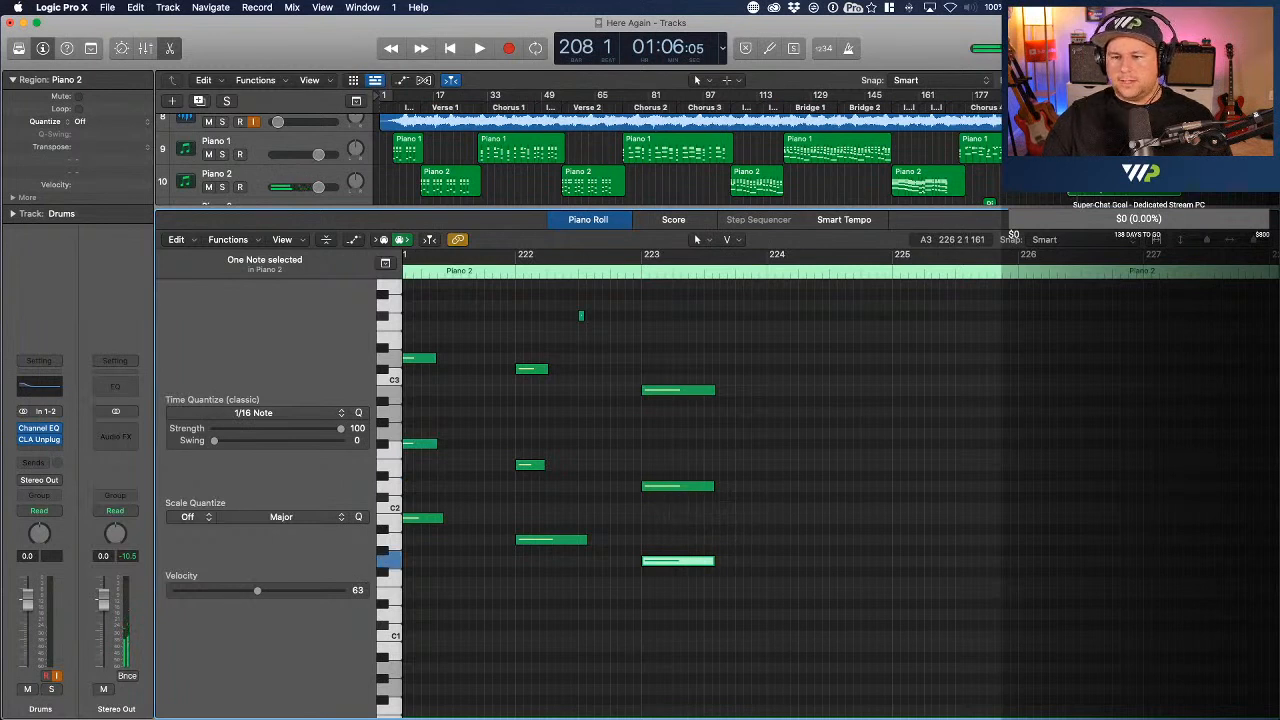
# - Play the beginning of the last Piano 2 region to check its dynamics, and stop with its bar 205 chord in view
pyautogui.click(1067, 97)
pyautogui.press('space')
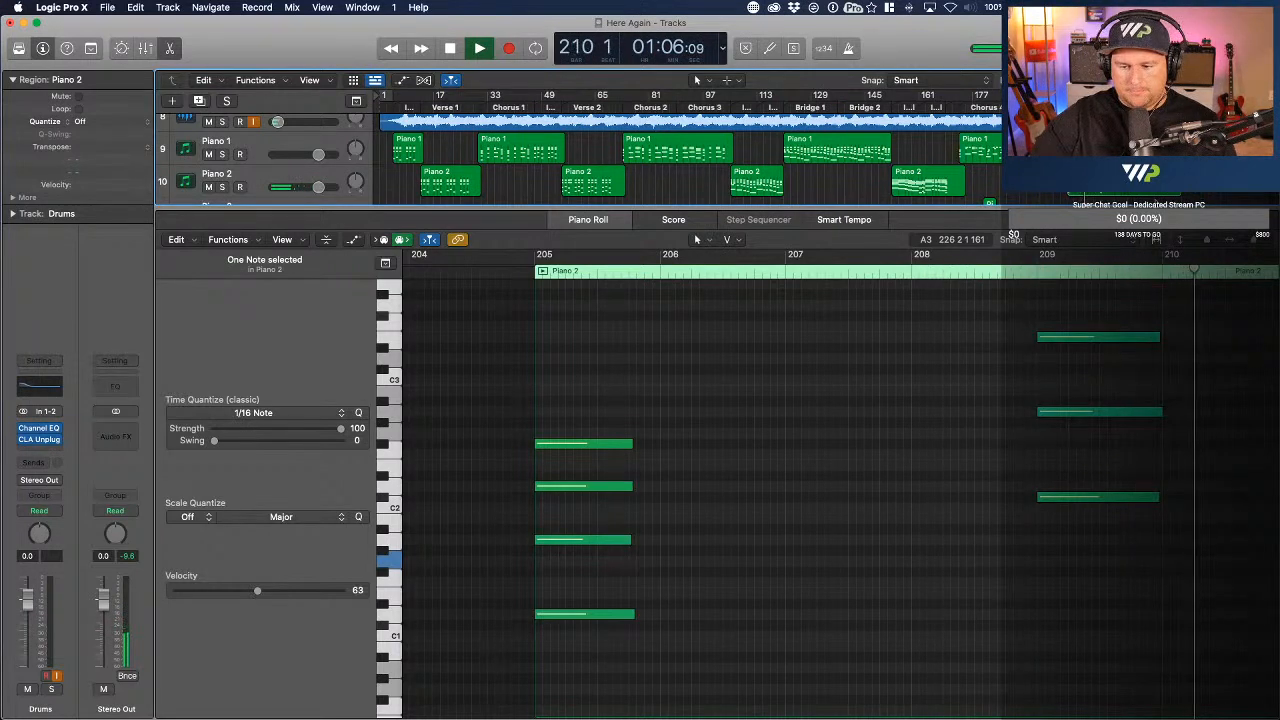
pyautogui.hscroll(-10, 562, 544)
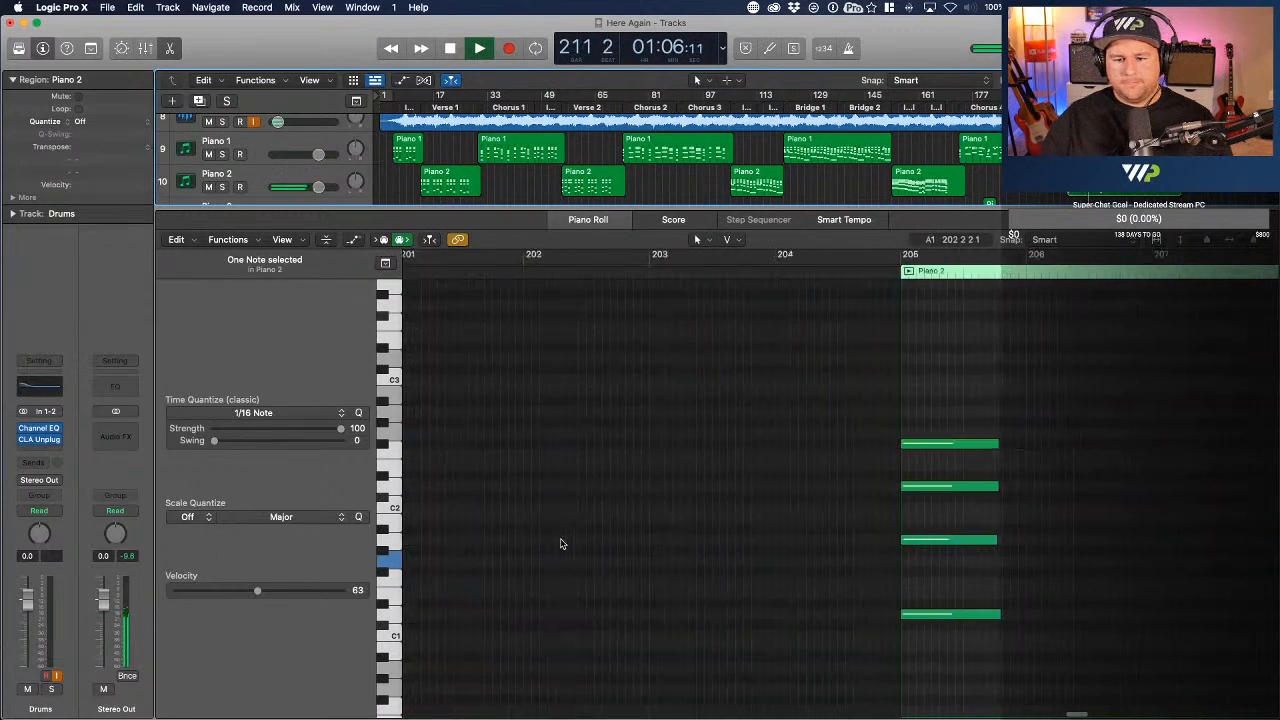
pyautogui.hscroll(-2, 1071, 426)
pyautogui.hscroll(4, 1020, 427)
pyautogui.press('space')
pyautogui.click(1019, 428)
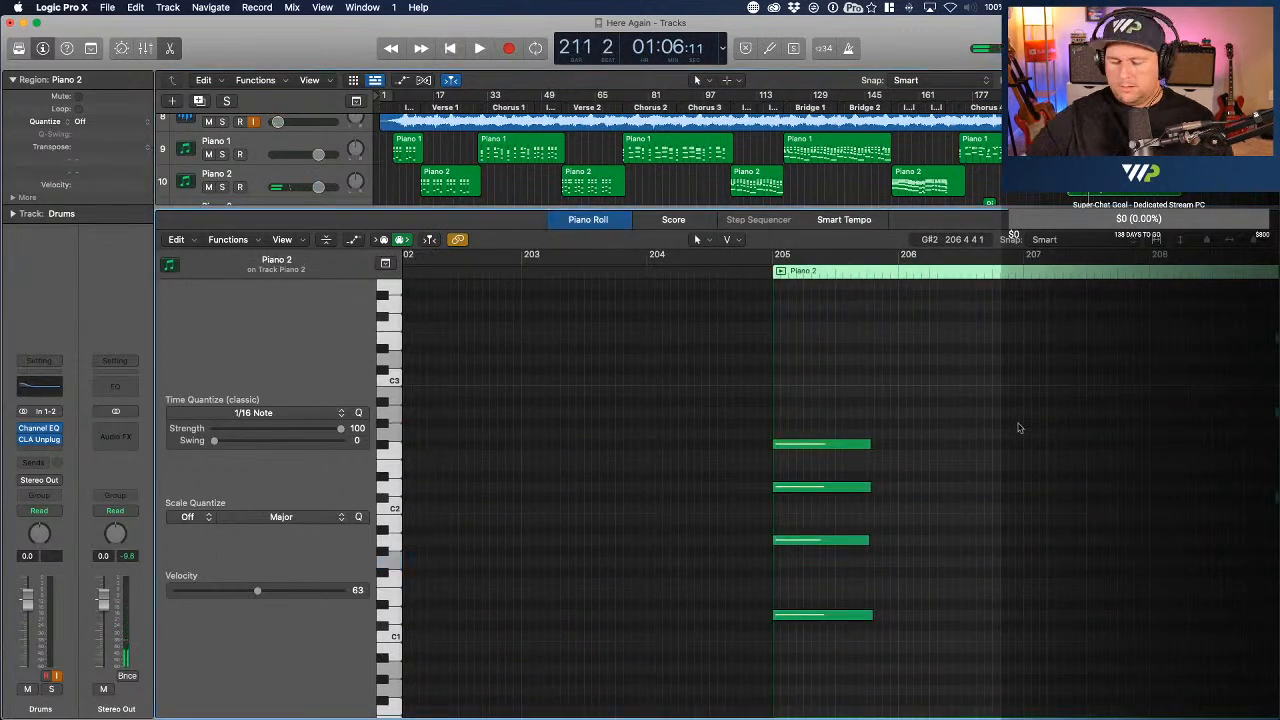
# - Lower the velocities of the four notes in the bar 205 chord, bringing D1 down to 57
pyautogui.hscroll(3, 920, 436)
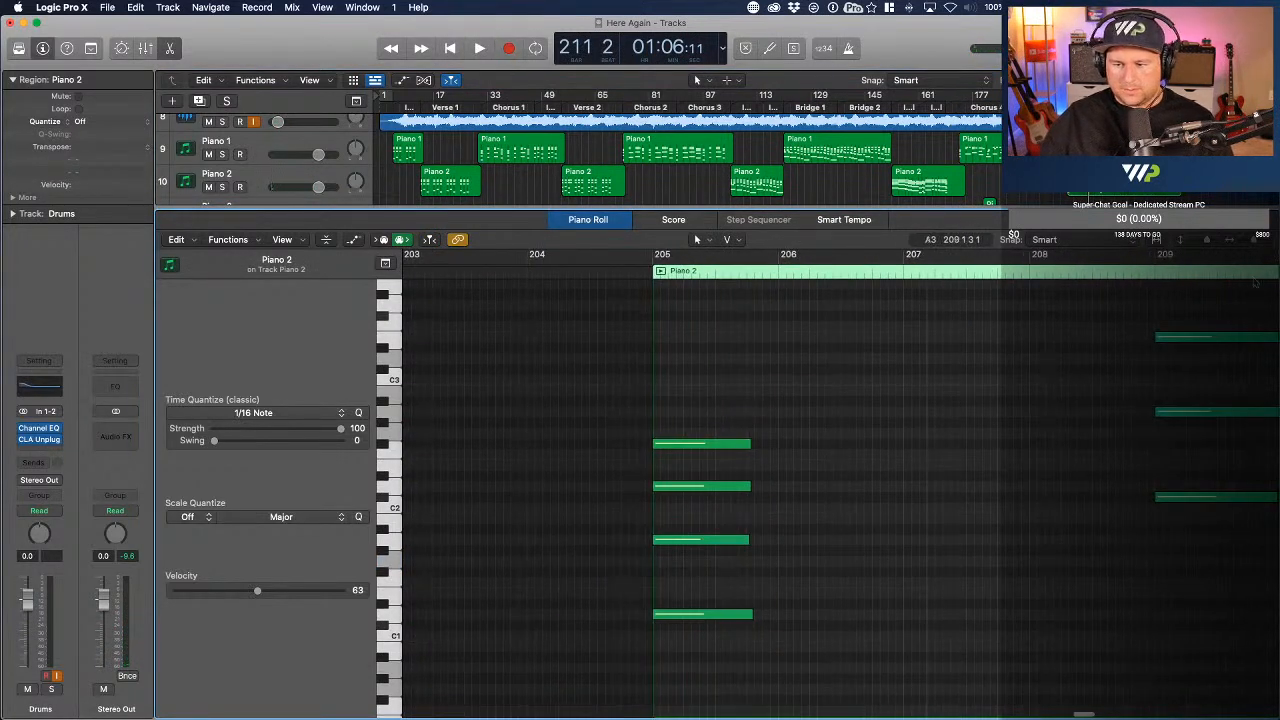
pyautogui.click(730, 444)
pyautogui.moveTo(730, 444); pyautogui.dragTo(730, 440)
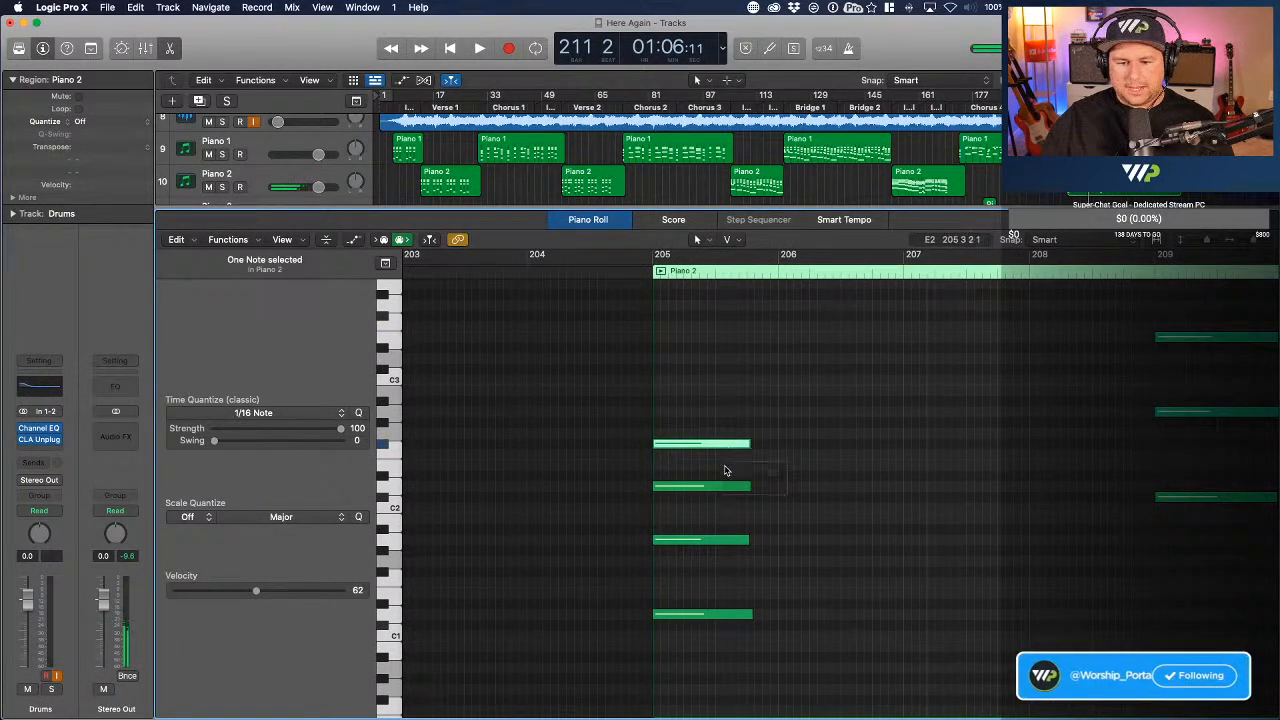
pyautogui.moveTo(717, 487); pyautogui.dragTo(722, 510)
pyautogui.click(722, 541)
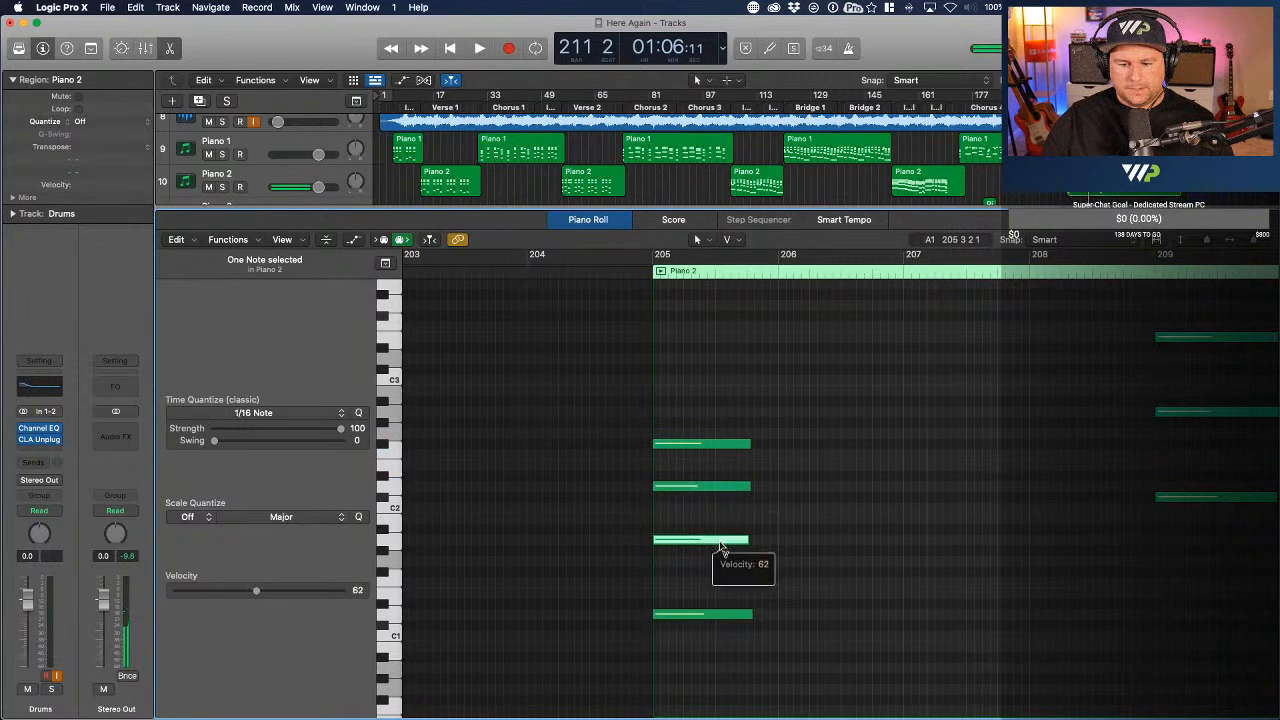
pyautogui.moveTo(716, 617); pyautogui.dragTo(716, 625)
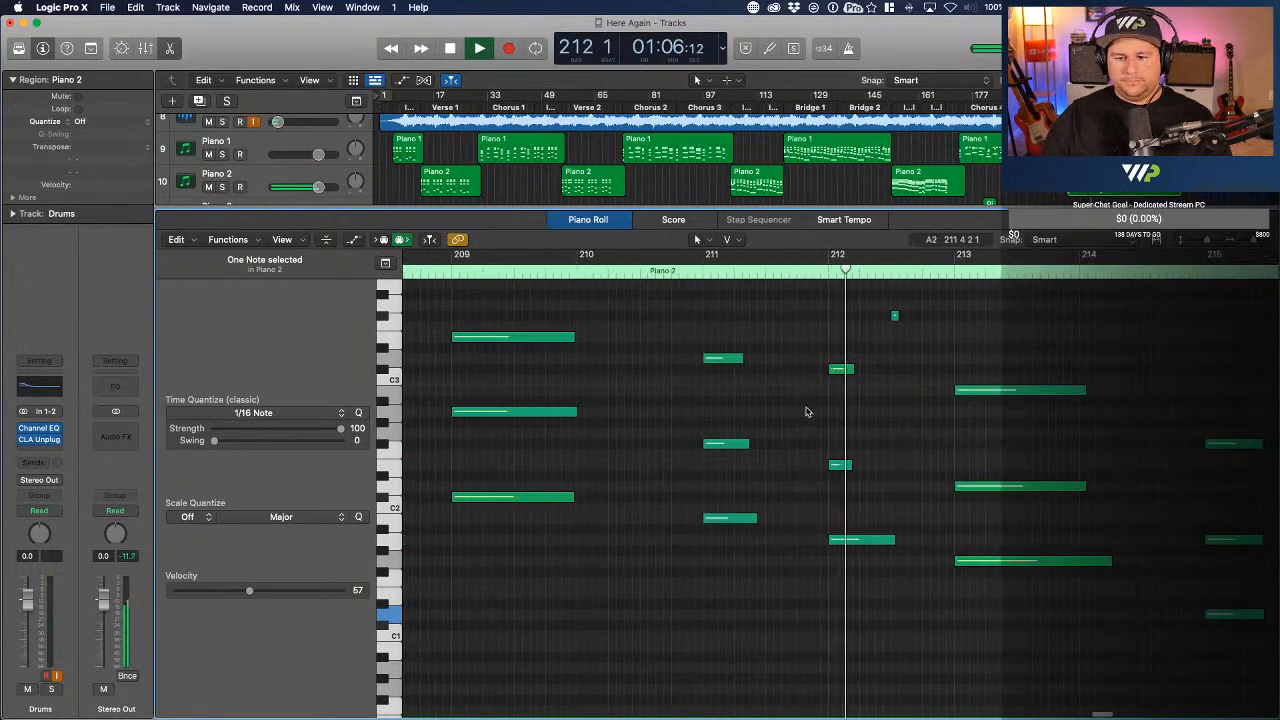
# - Fine-tune the velocities of the bar 212 C#3 and a following low note while the part plays
pyautogui.moveTo(840, 374); pyautogui.dragTo(841, 377)
pyautogui.moveTo(903, 561); pyautogui.dragTo(901, 558)
pyautogui.click(1006, 544)
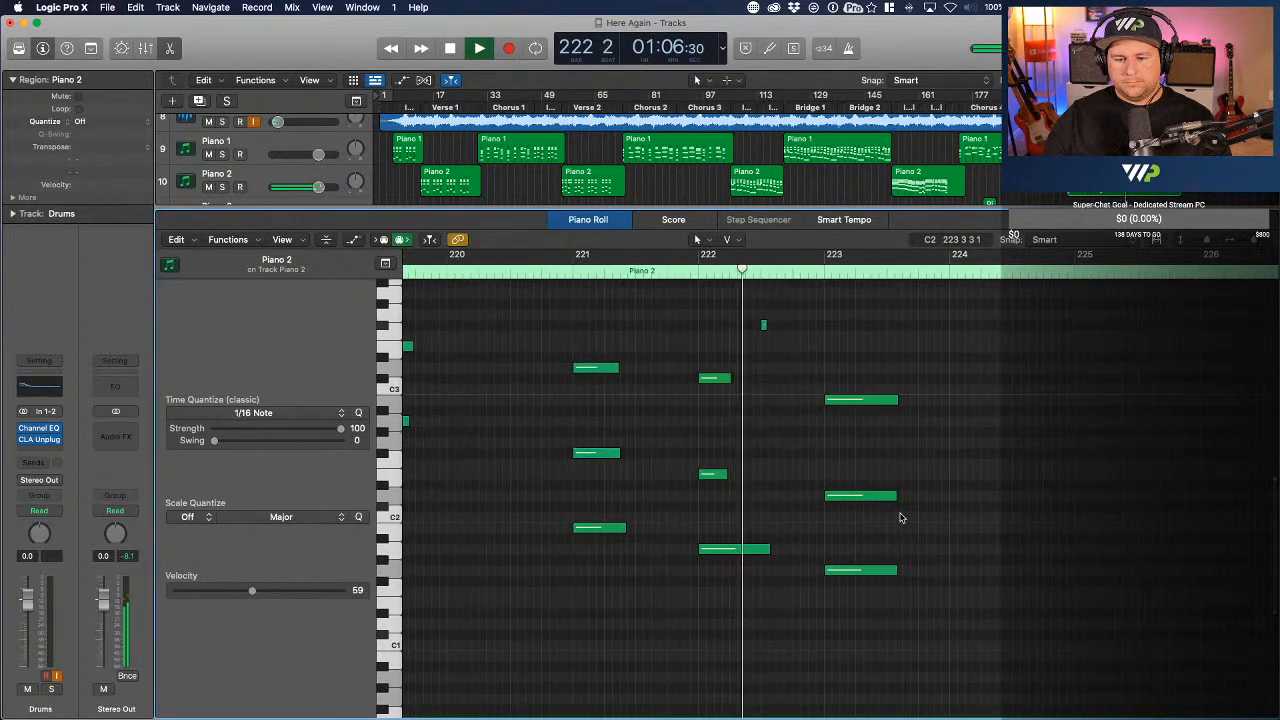
# - Lower the velocities of the 13 notes in bars 219 to 223 together to 54, and replay from bar 219
pyautogui.press('super+Left')
pyautogui.press('super+Left')
pyautogui.press('super+Left')
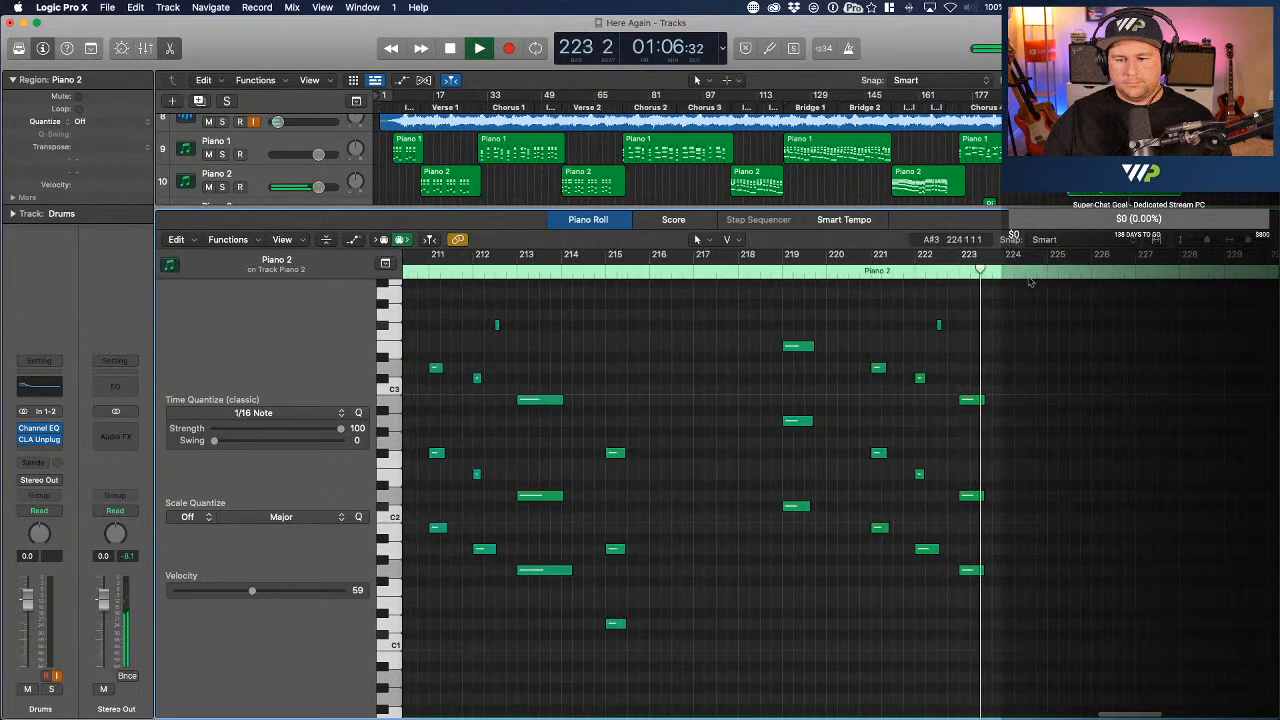
pyautogui.moveTo(1042, 289); pyautogui.dragTo(760, 624)
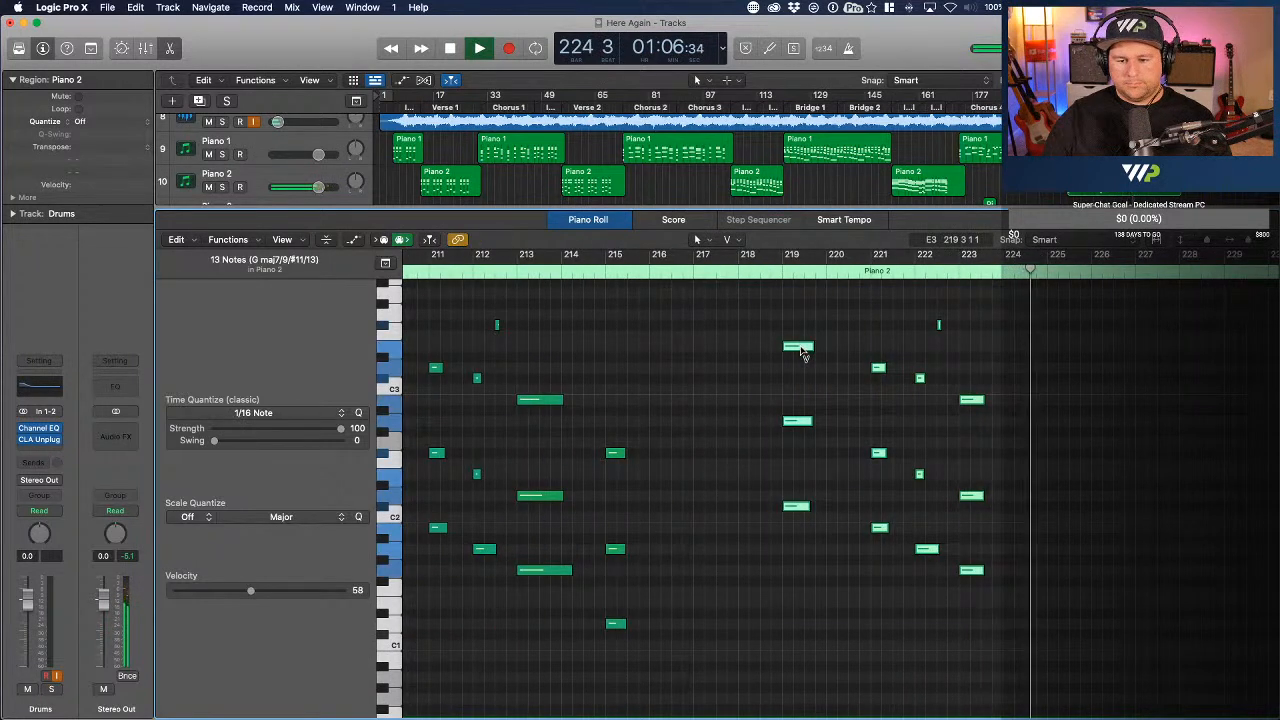
pyautogui.click(777, 272)
pyautogui.click(762, 272)
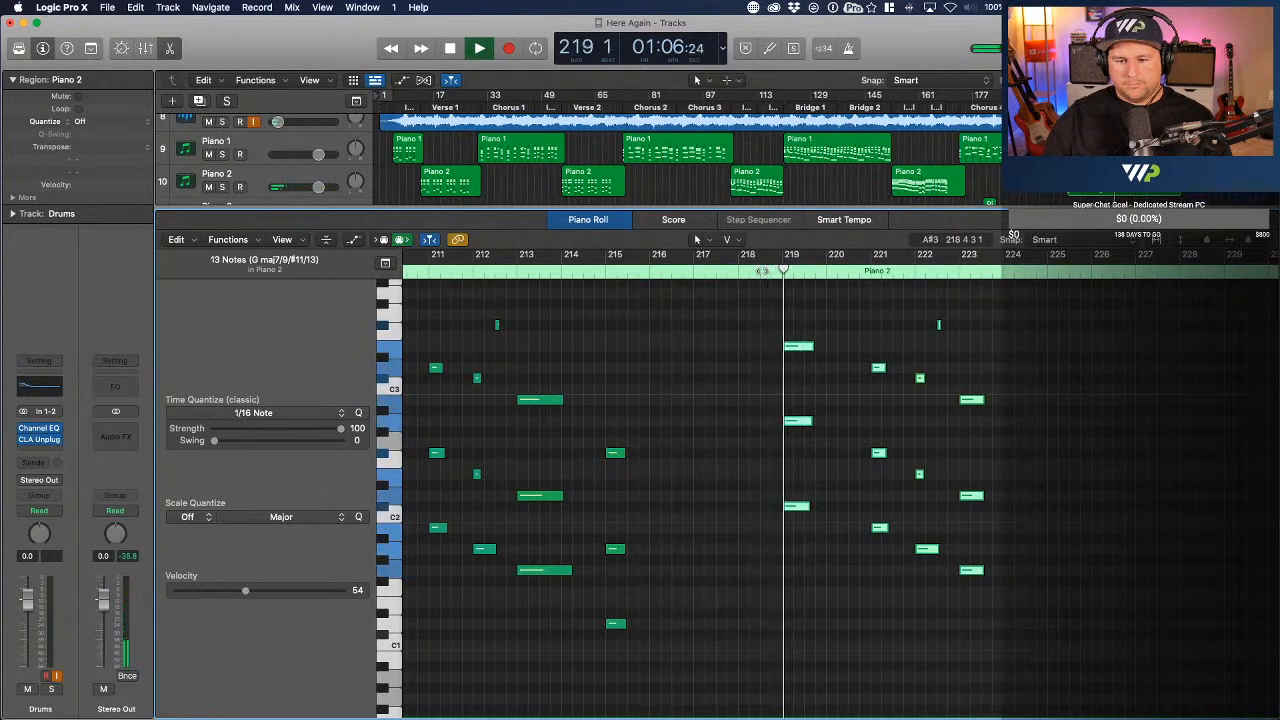
# - Lower the velocities of the three notes in the bar 215 chord together to 53 and close the note editor
pyautogui.click(826, 313)
pyautogui.moveTo(634, 422); pyautogui.dragTo(610, 652)
pyautogui.moveTo(617, 554); pyautogui.dragTo(617, 561)
pyautogui.click(700, 558)
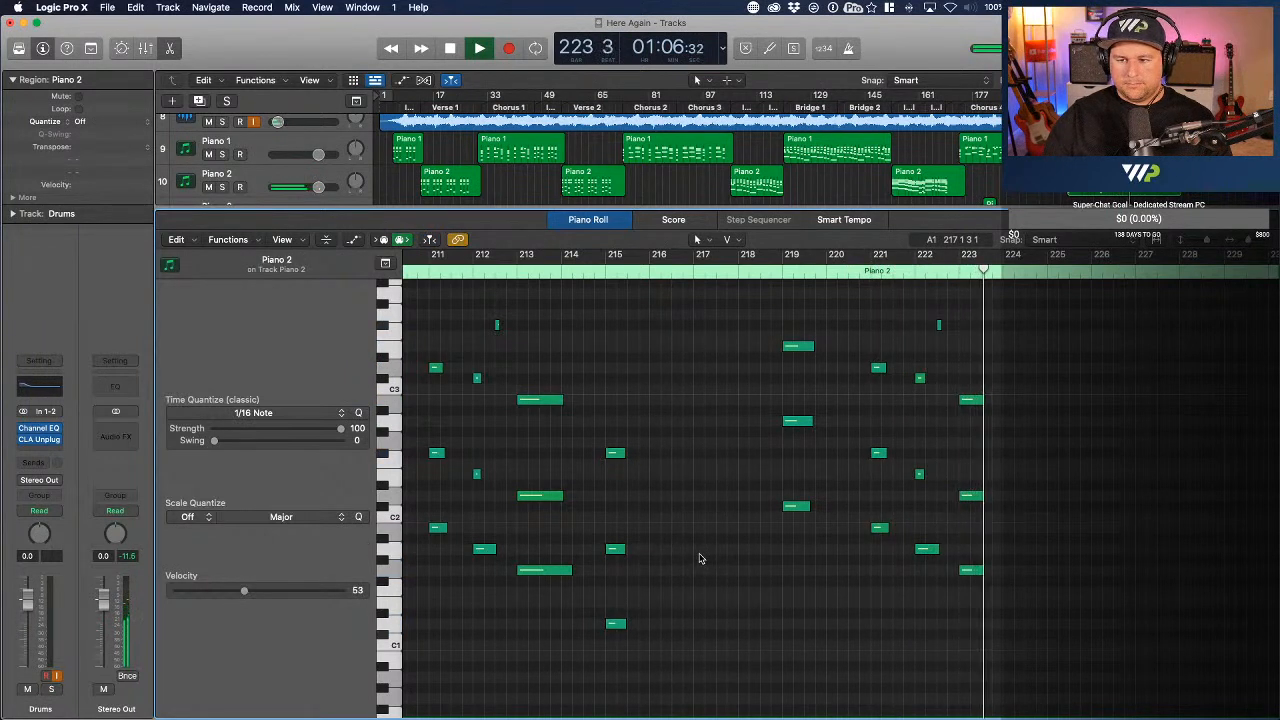
pyautogui.press('e')
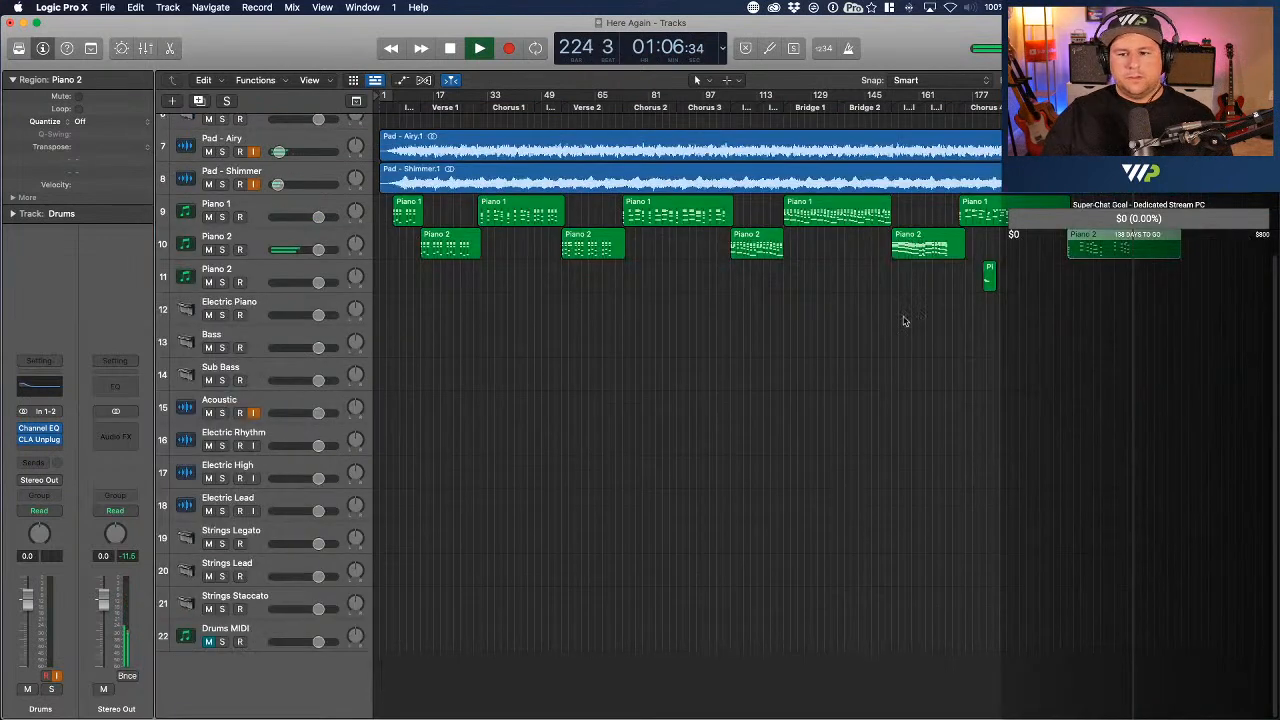
# - Open the short Piano 2 region at bar 180, select its five notes, and play them through to check the timing
pyautogui.click(980, 100)
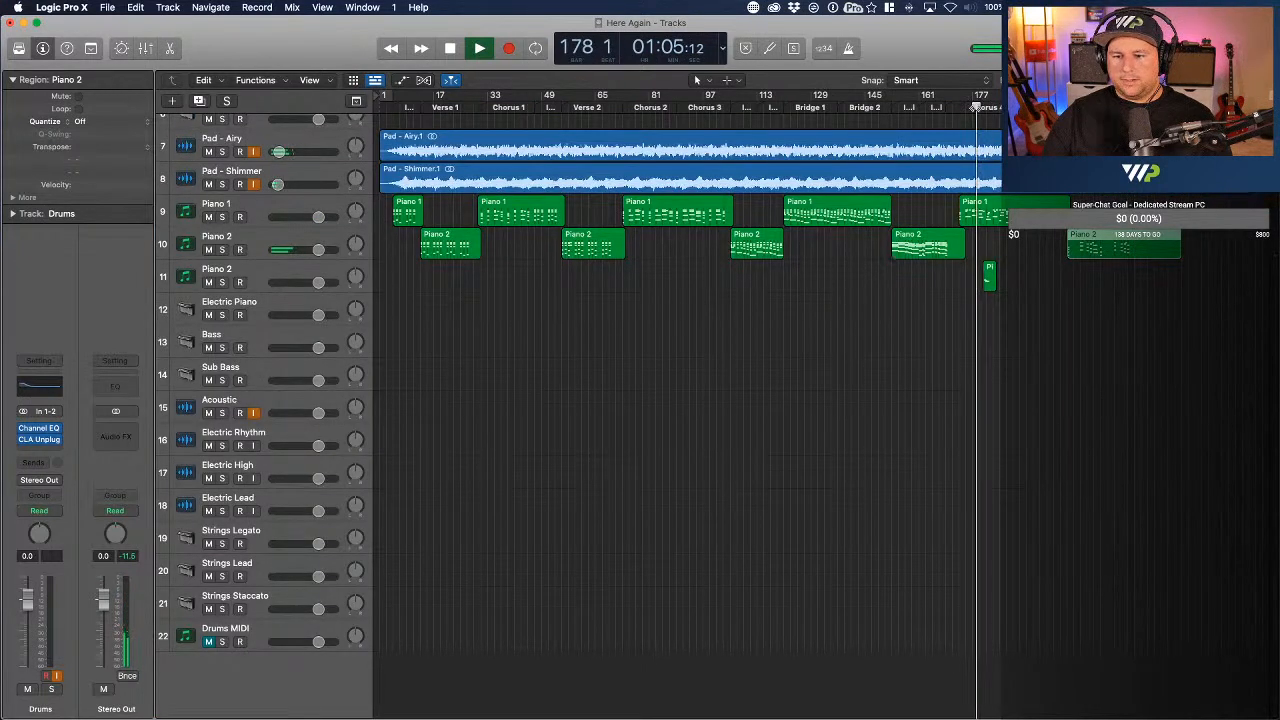
pyautogui.doubleClick(989, 274)
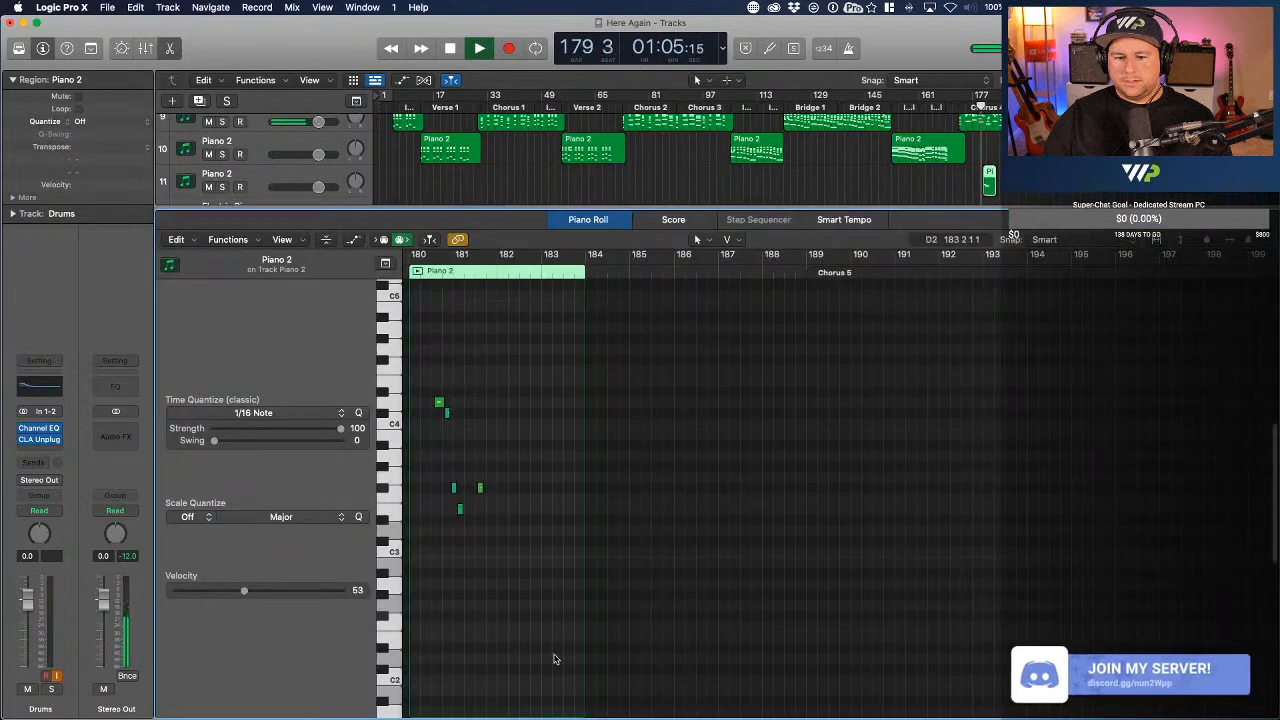
pyautogui.press('super+a')
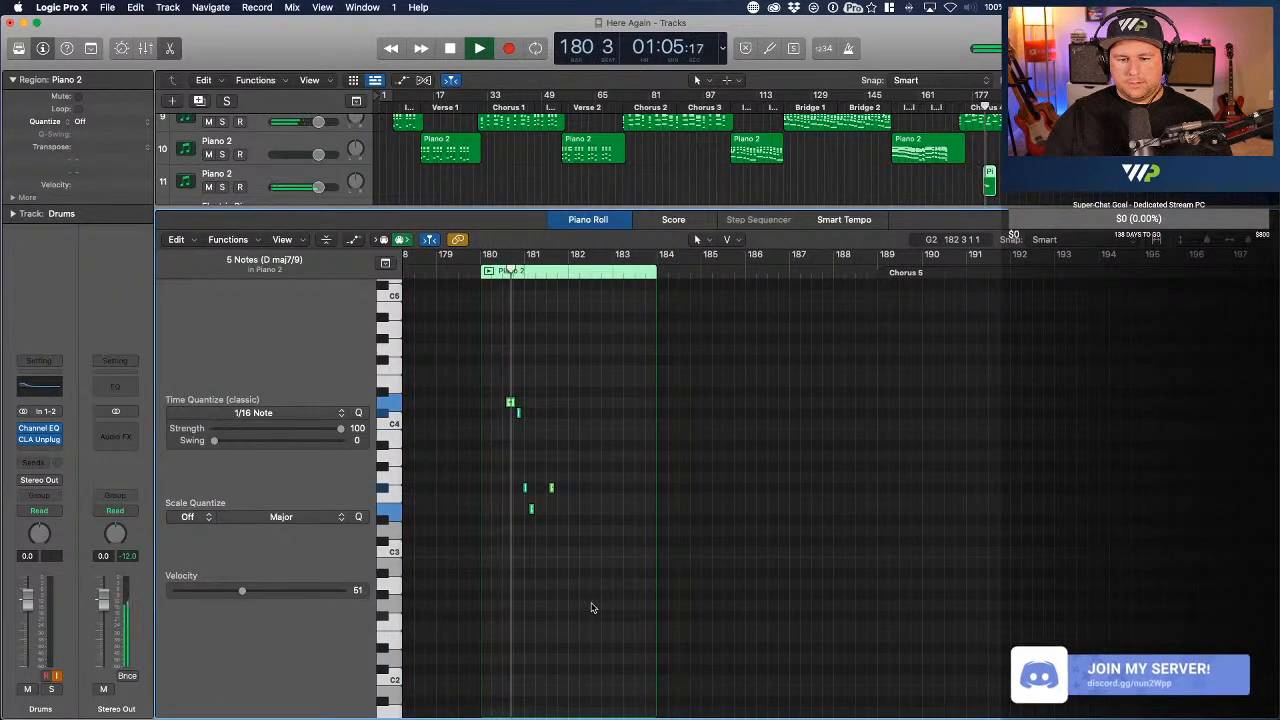
pyautogui.press('super+Right')
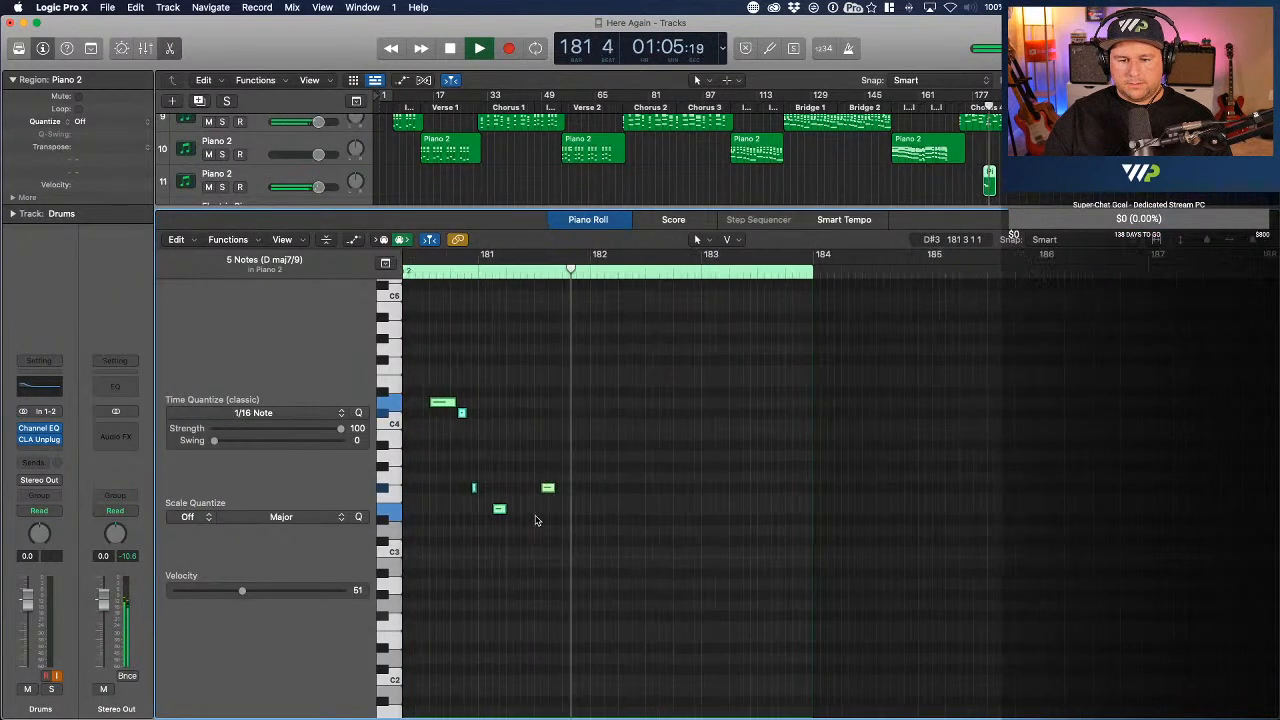
pyautogui.press('super+Right')
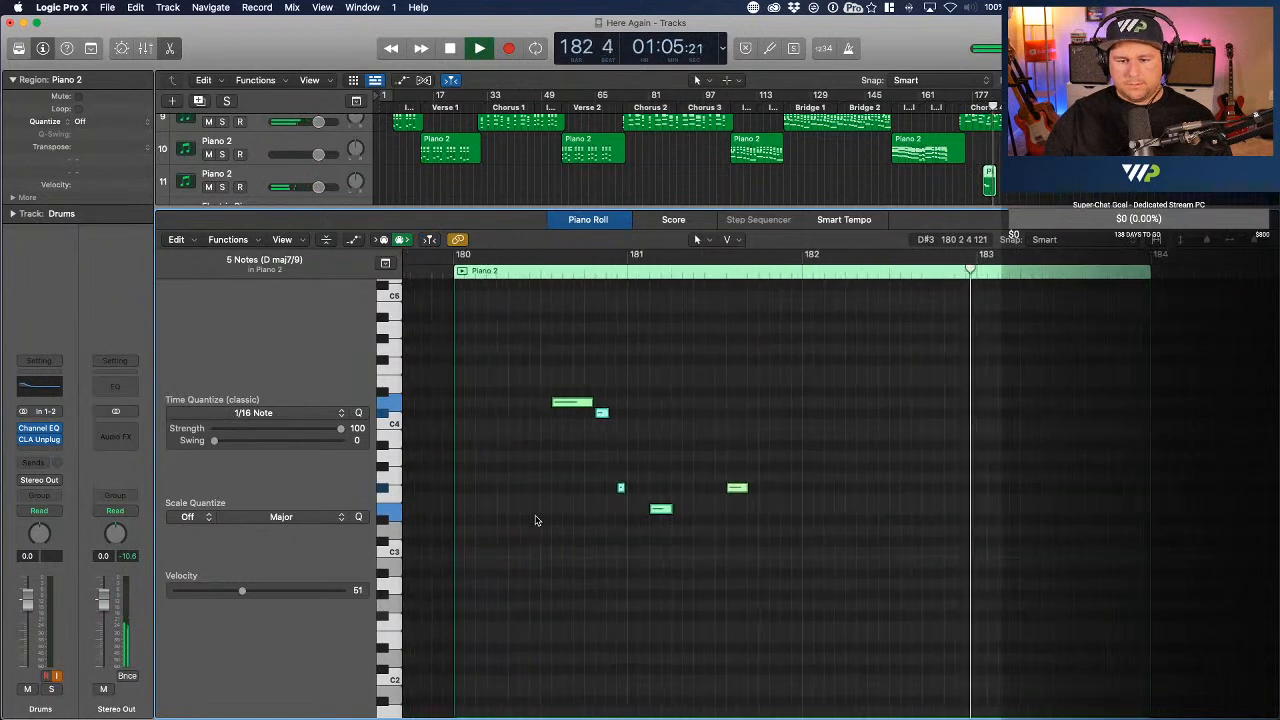
pyautogui.click(553, 271)
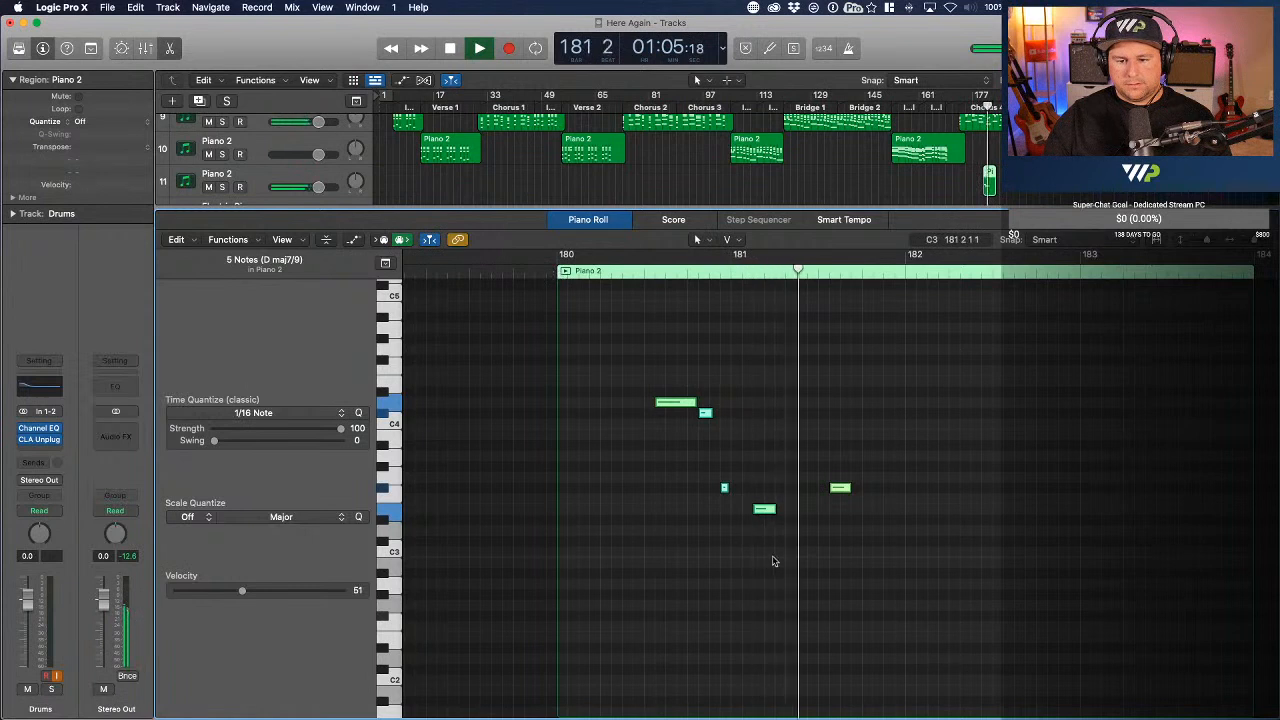
pyautogui.press('space')
# - Shift all five notes slightly earlier, and move the E3 note further back to the start of bar 181
pyautogui.moveTo(897, 393); pyautogui.dragTo(656, 580)
pyautogui.moveTo(674, 407); pyautogui.dragTo(662, 406)
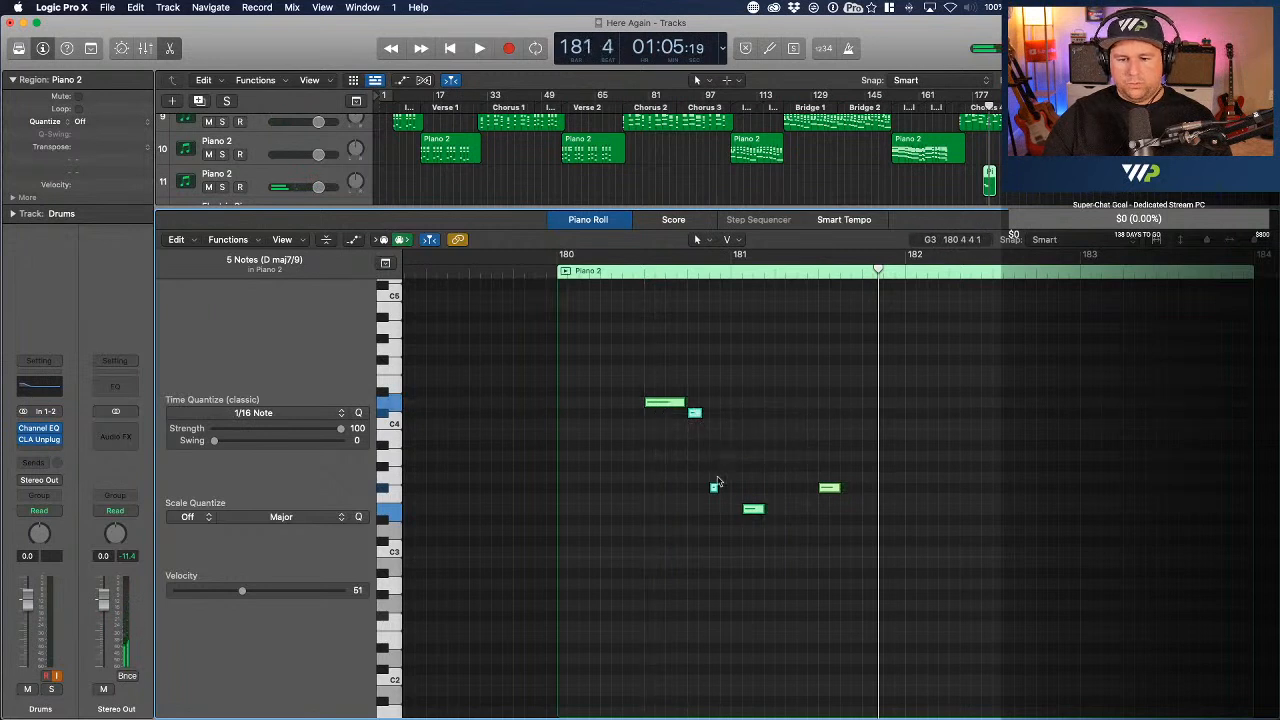
pyautogui.moveTo(762, 510); pyautogui.dragTo(751, 510)
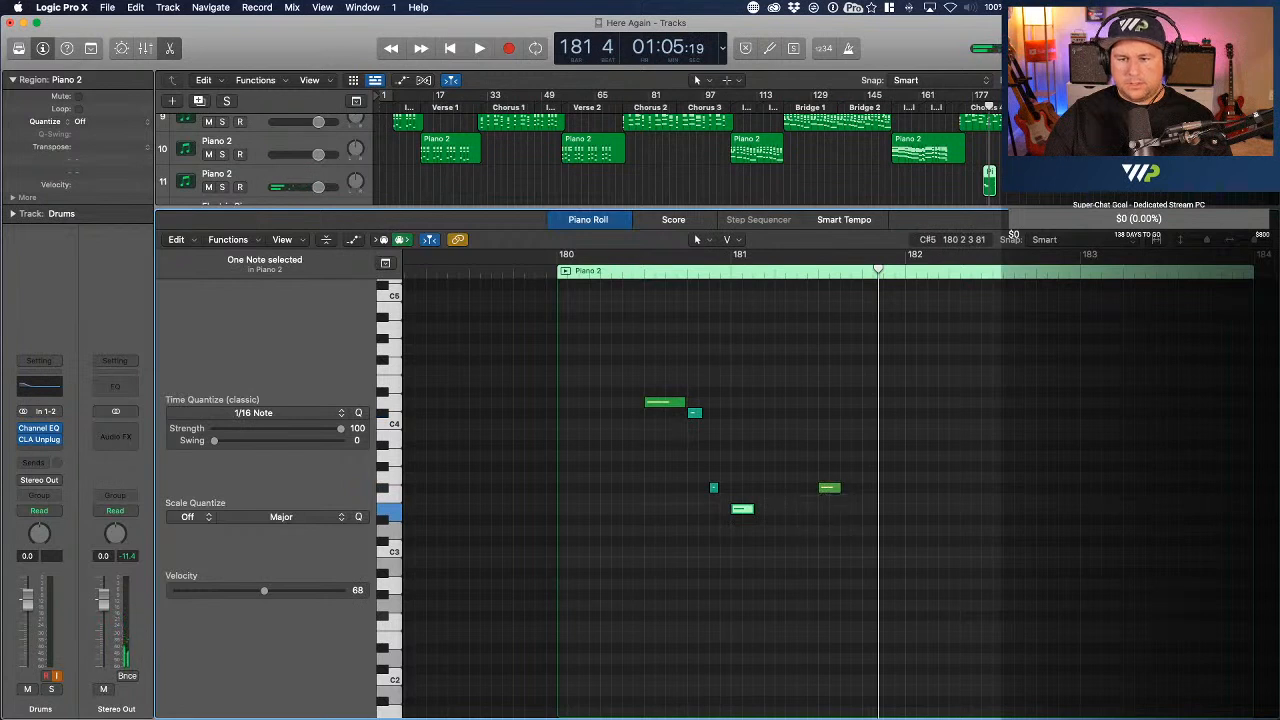
# - Lower the velocity of the bar 181 E3 to 65 and set the final F#3 to 67
pyautogui.moveTo(651, 405); pyautogui.dragTo(697, 404)
pyautogui.moveTo(714, 489); pyautogui.dragTo(747, 516)
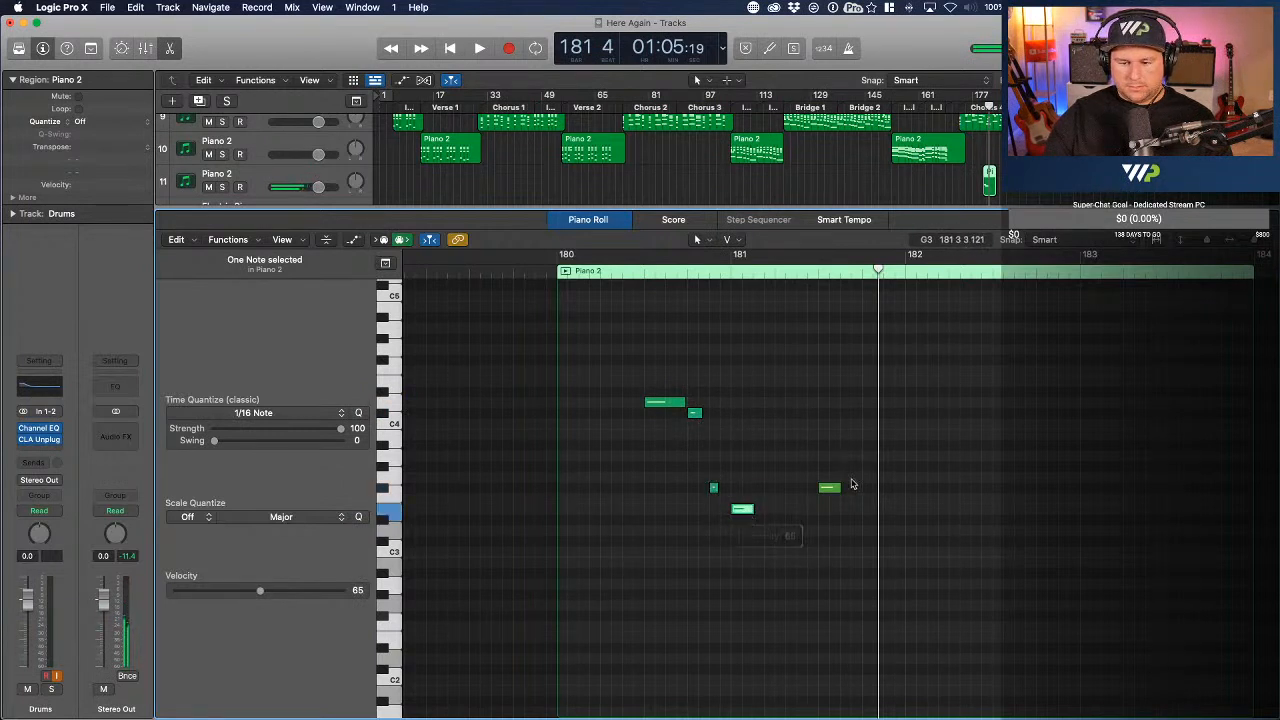
pyautogui.moveTo(838, 484)
pyautogui.mouseDown()
pyautogui.moveTo(829, 506)
pyautogui.moveTo(833, 492)
pyautogui.mouseUp()
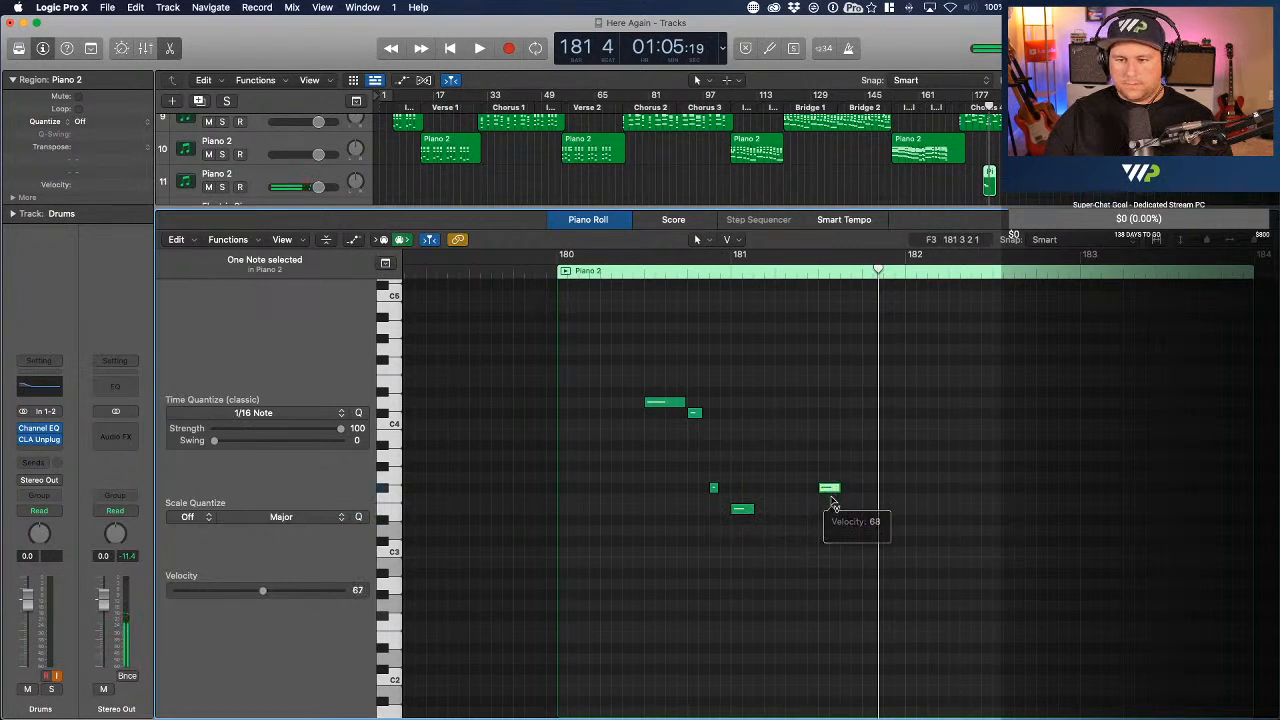
# - Replay the short Piano 2 region to check the edited run, close the note editor and stop playback
pyautogui.click(955, 108)
pyautogui.press('space')
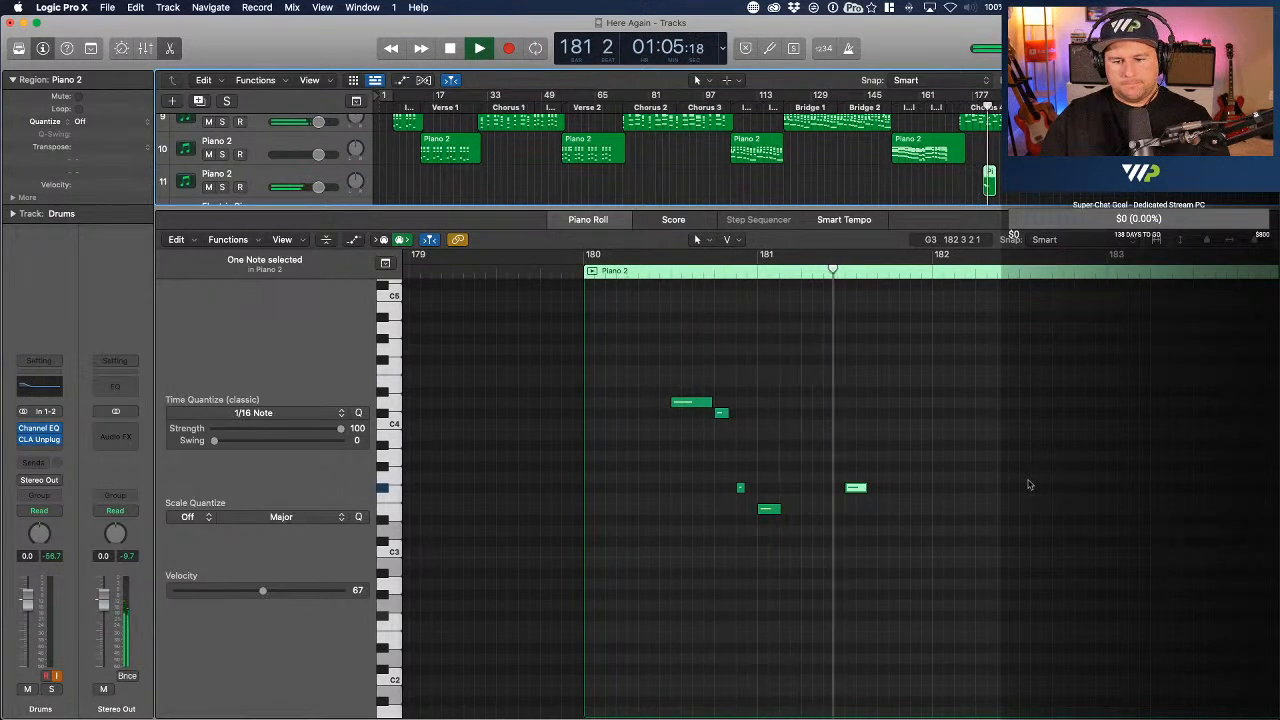
pyautogui.click(1028, 485)
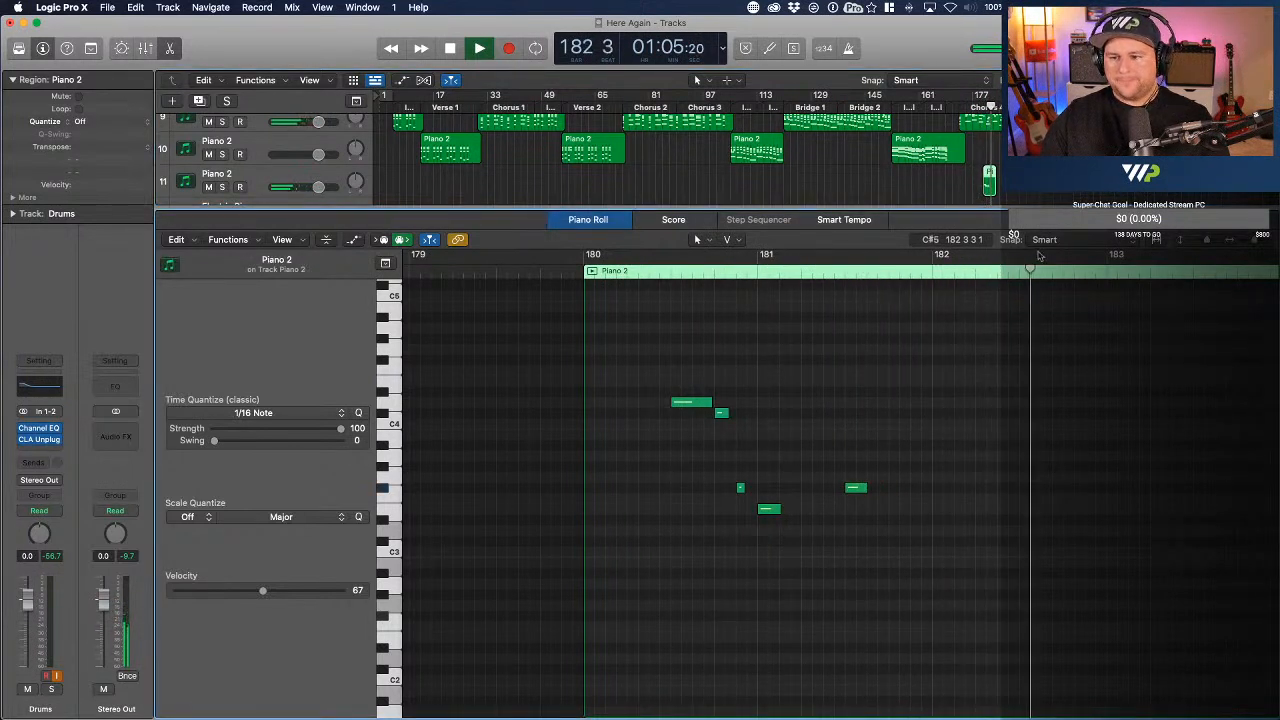
pyautogui.press('e')
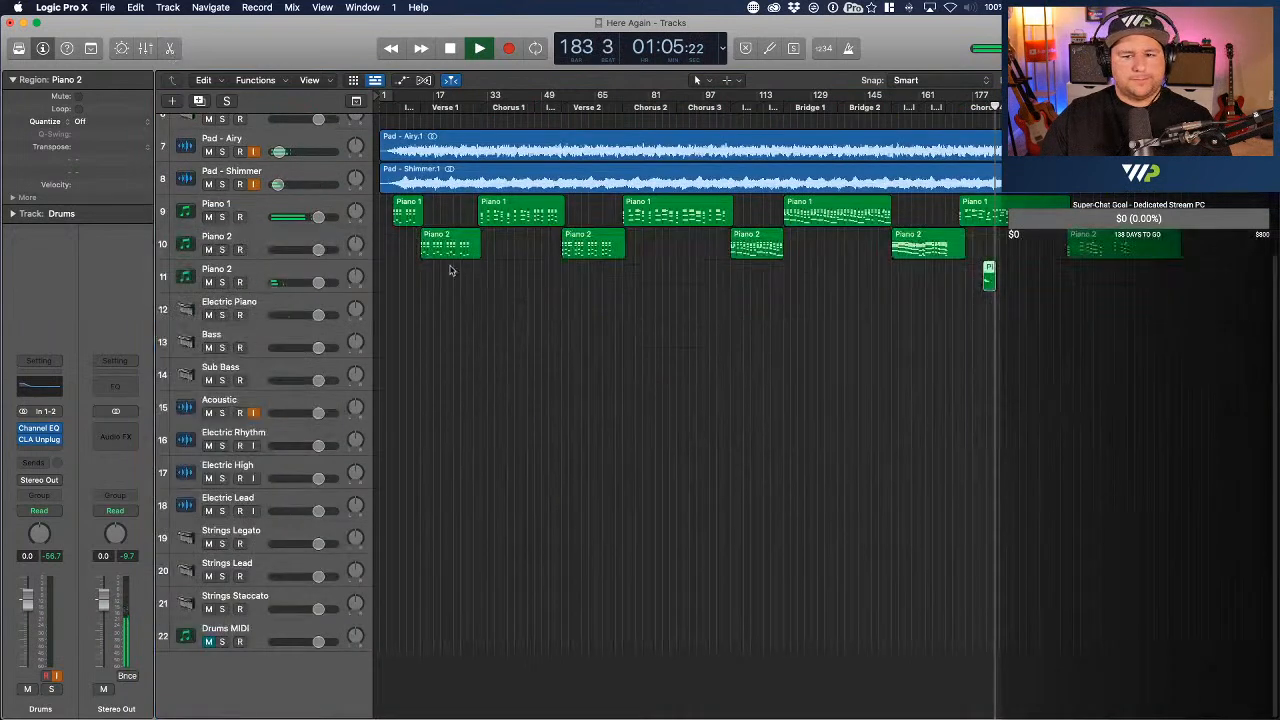
pyautogui.press('space')
# - Rename the second Piano 2 track, track 11, as Piano 3
pyautogui.scroll(2, 768, 487)
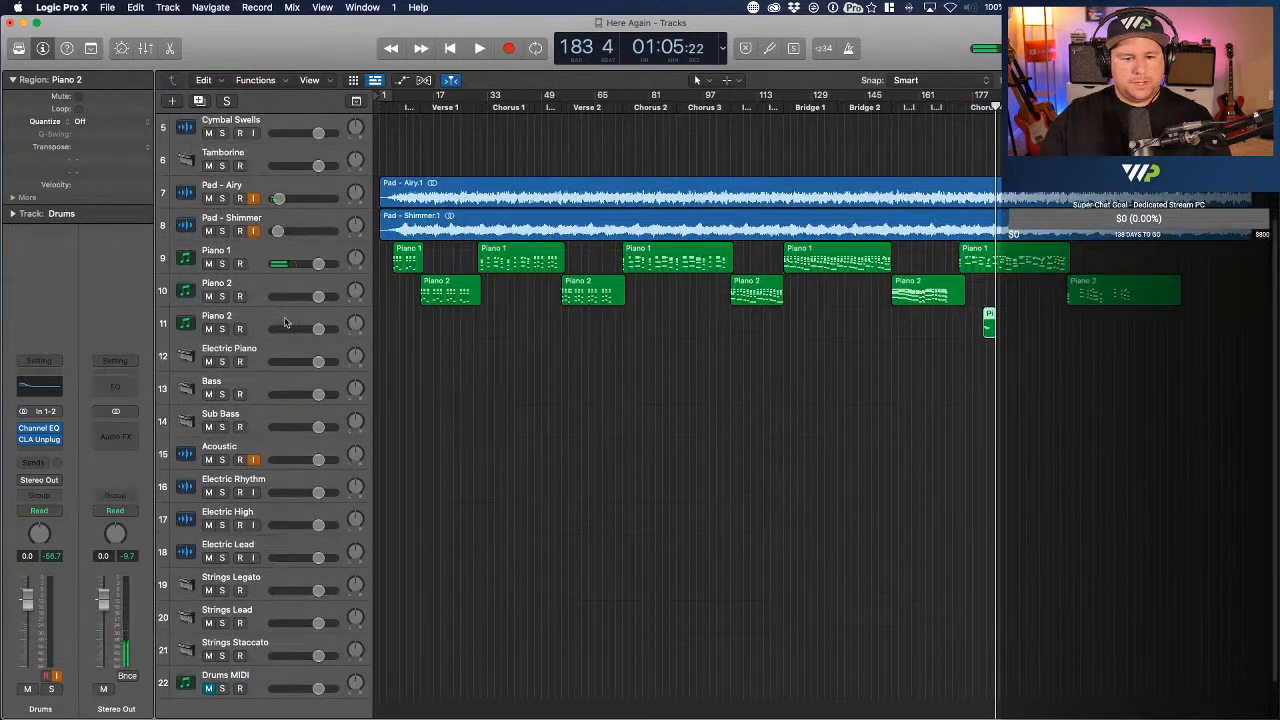
pyautogui.doubleClick(216, 315)
pyautogui.write('Piano')
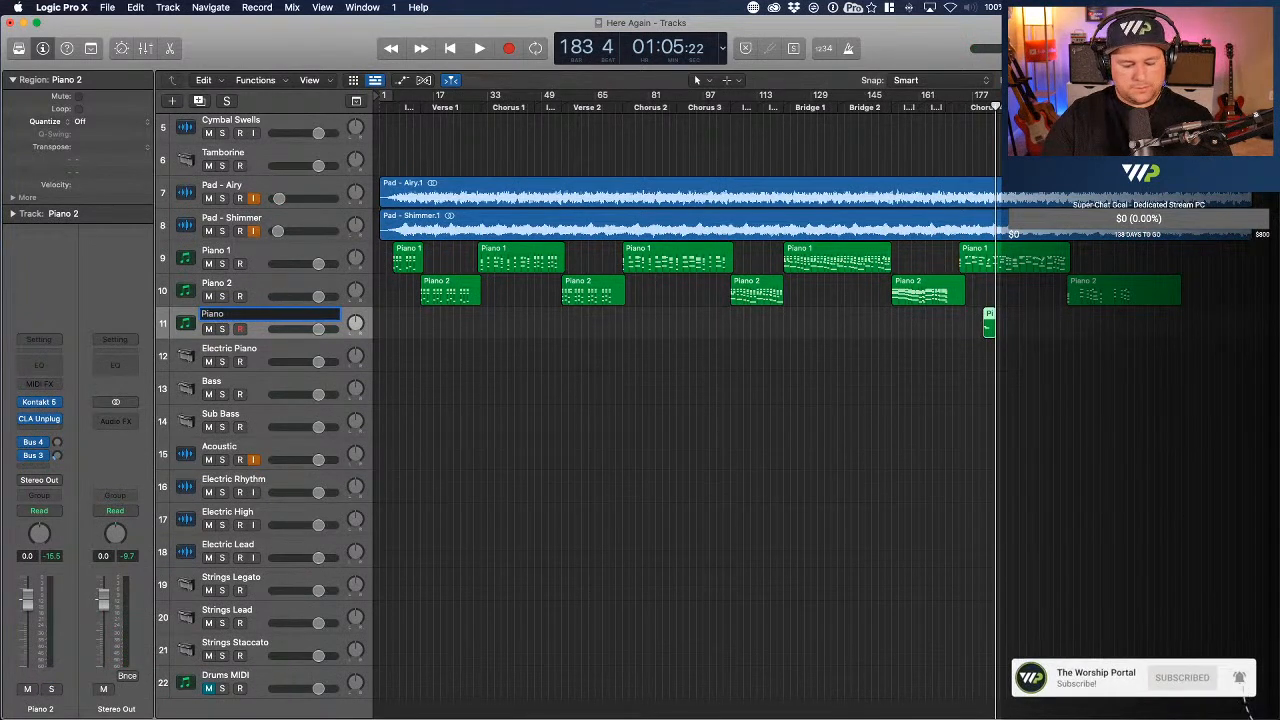
pyautogui.write(' Flo')
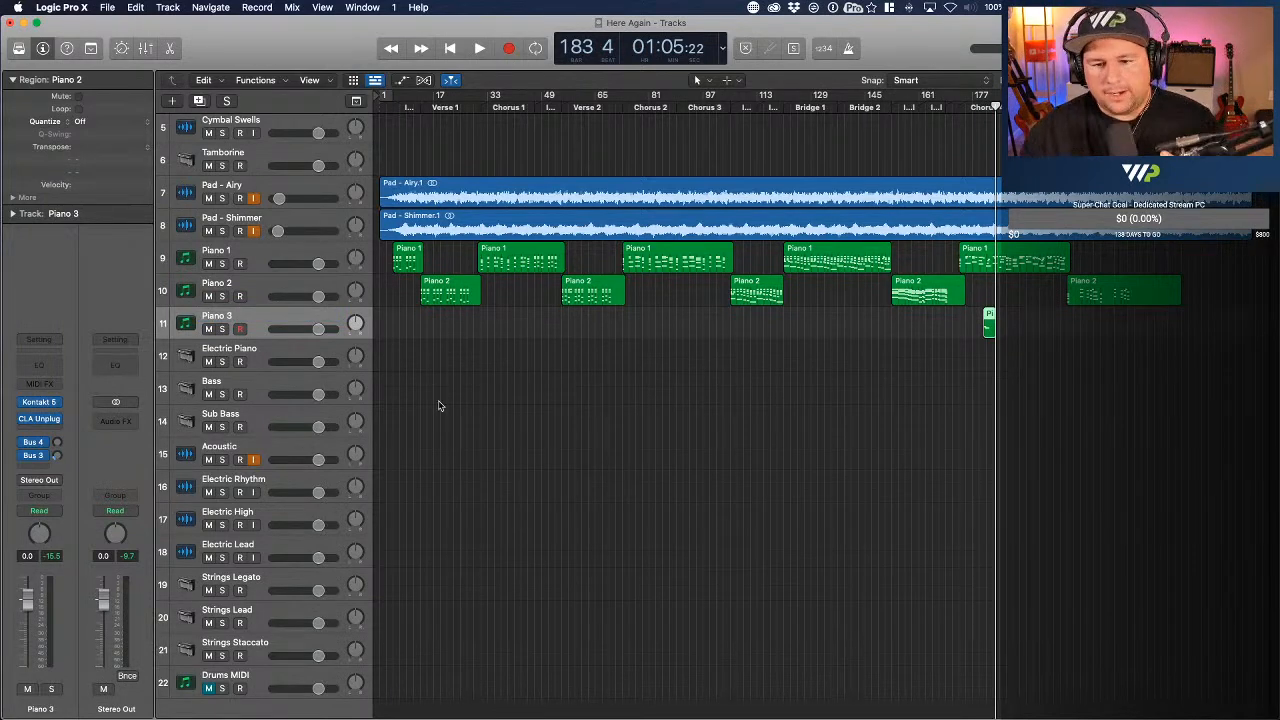
pyautogui.click(241, 251)
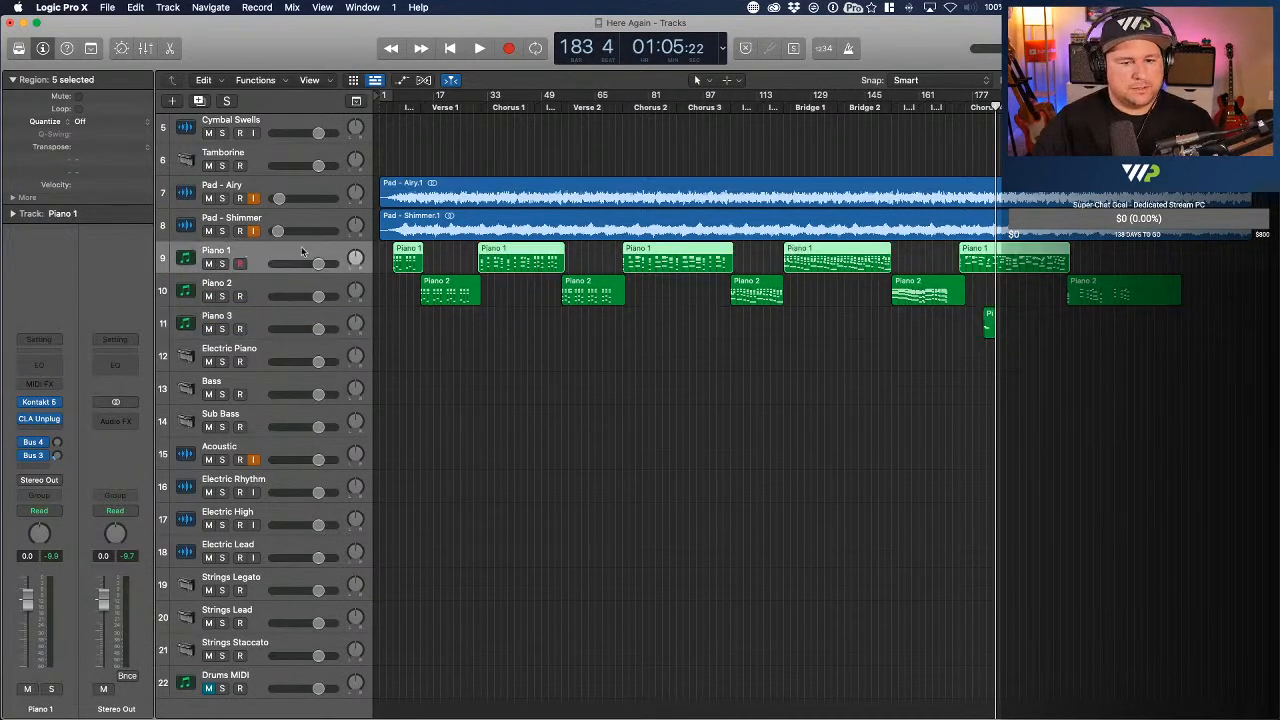
pyautogui.scroll(3, 303, 251)
pyautogui.click(268, 240)
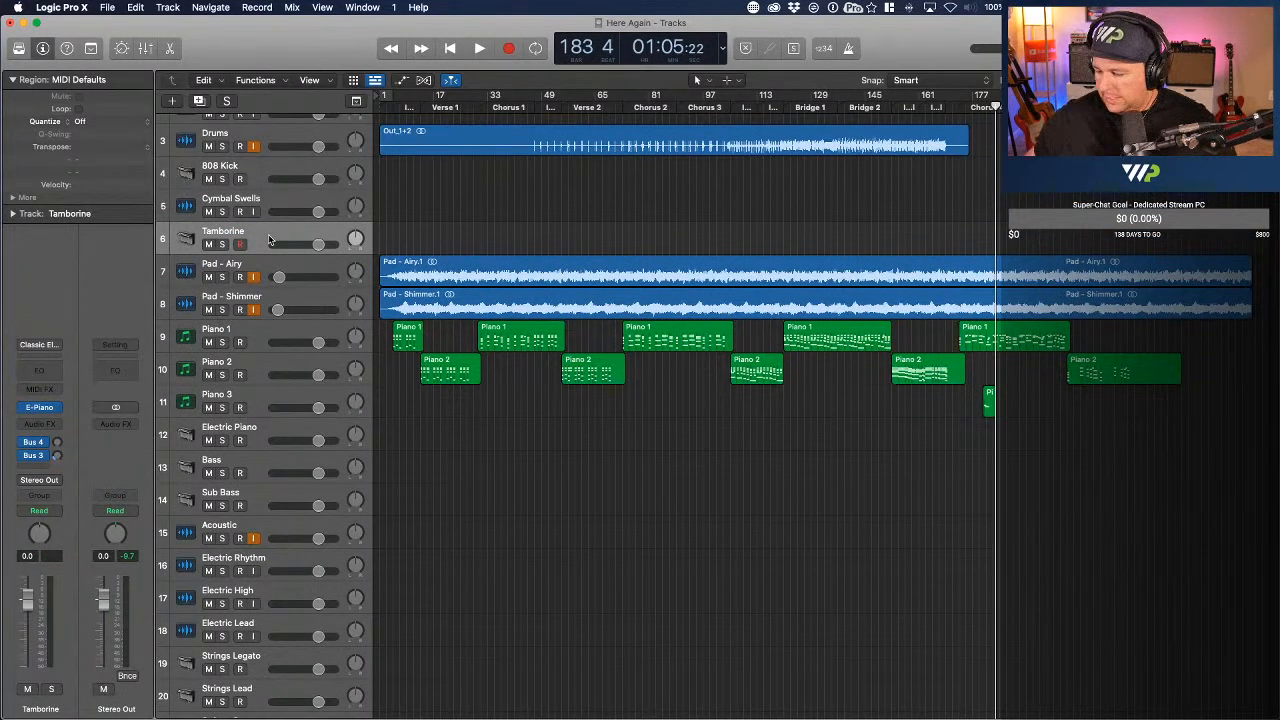
pyautogui.scroll(3, 544, 249)
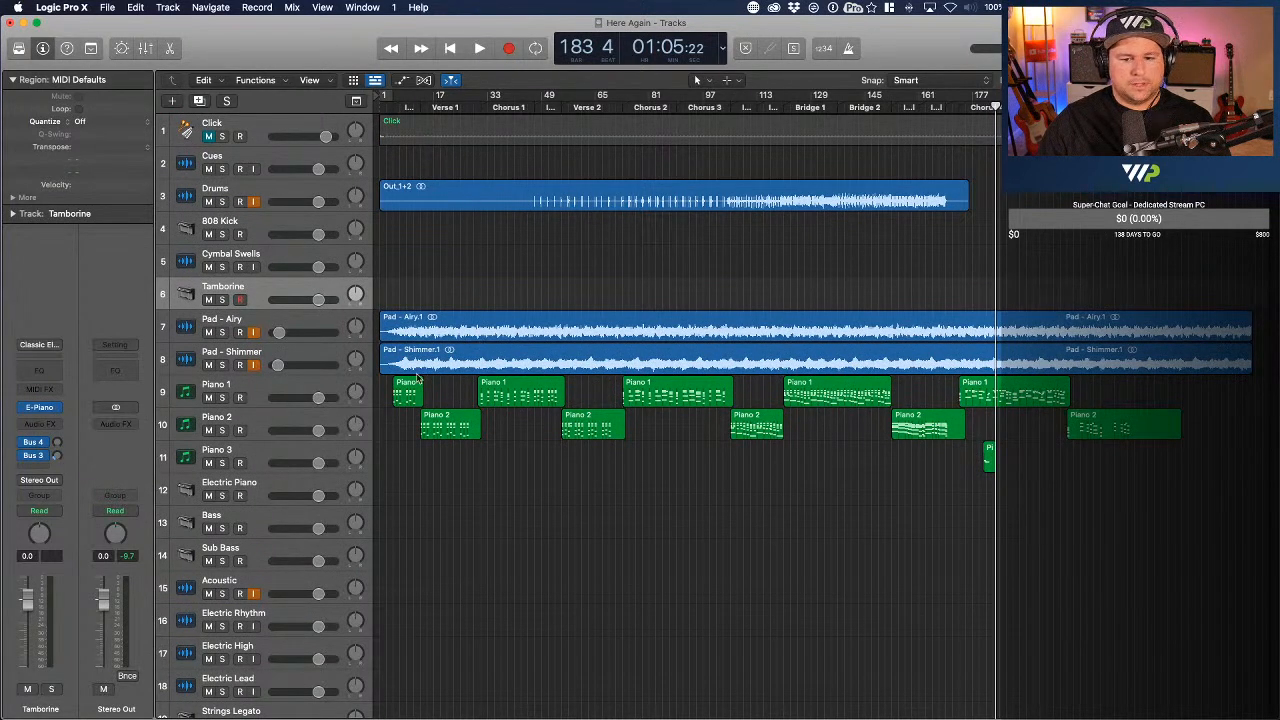
# - Raise the Pad - Airy and Pad - Shimmer volumes together, bringing Airy to -23.0 dB while playing the end of Verse 1 into Chorus 1
pyautogui.click(303, 325)
pyautogui.keyDown('shift'); pyautogui.click(303, 358); pyautogui.keyUp('shift')
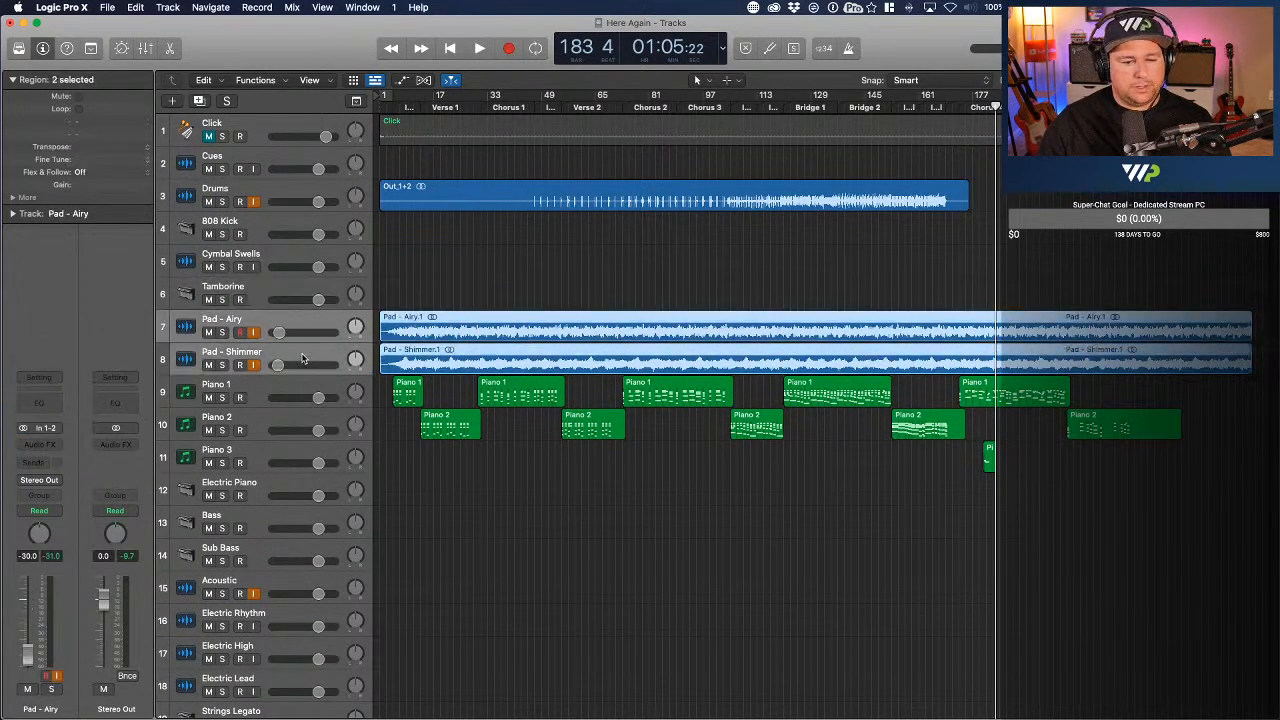
pyautogui.moveTo(277, 364); pyautogui.dragTo(288, 332)
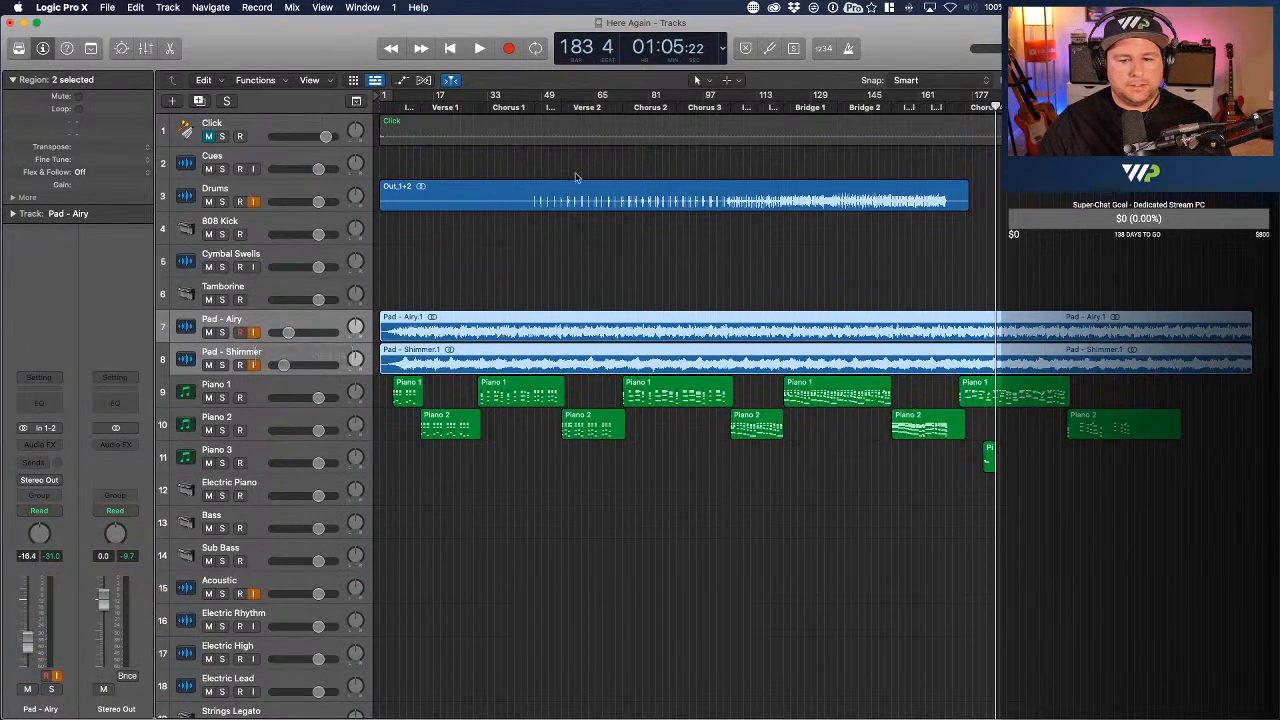
pyautogui.moveTo(484, 107); pyautogui.dragTo(476, 106)
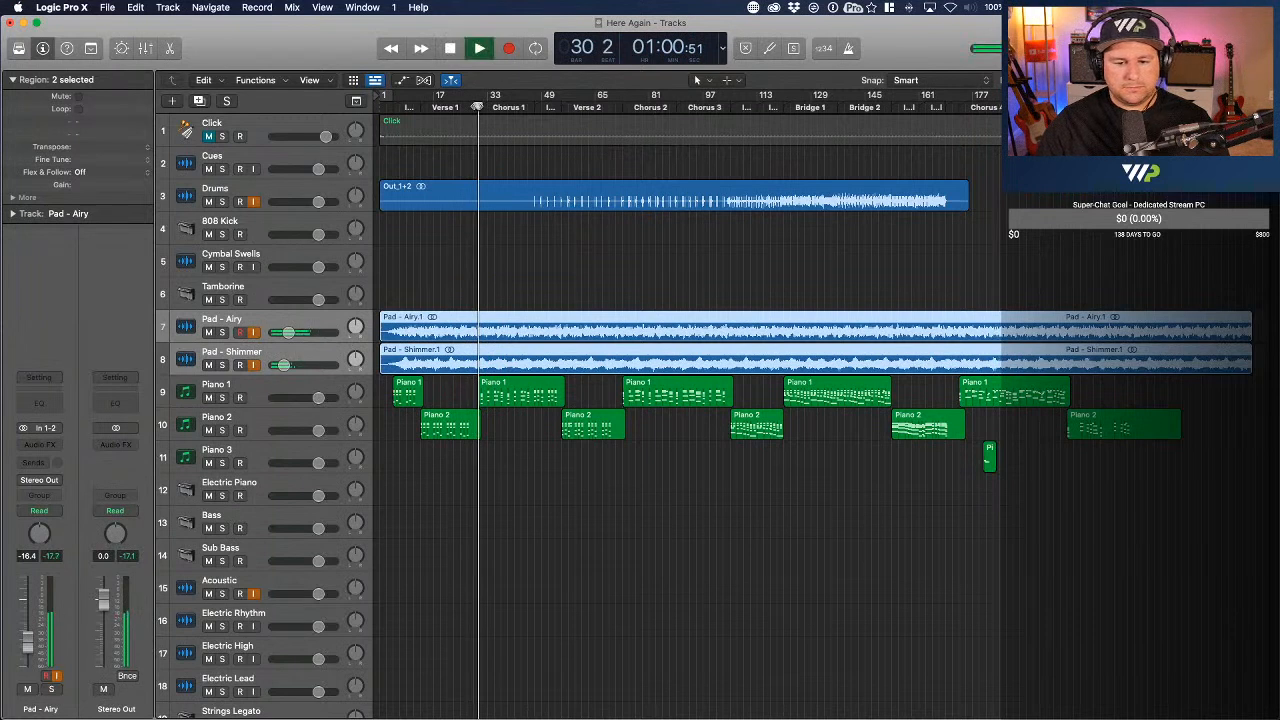
pyautogui.moveTo(288, 332); pyautogui.dragTo(284, 332)
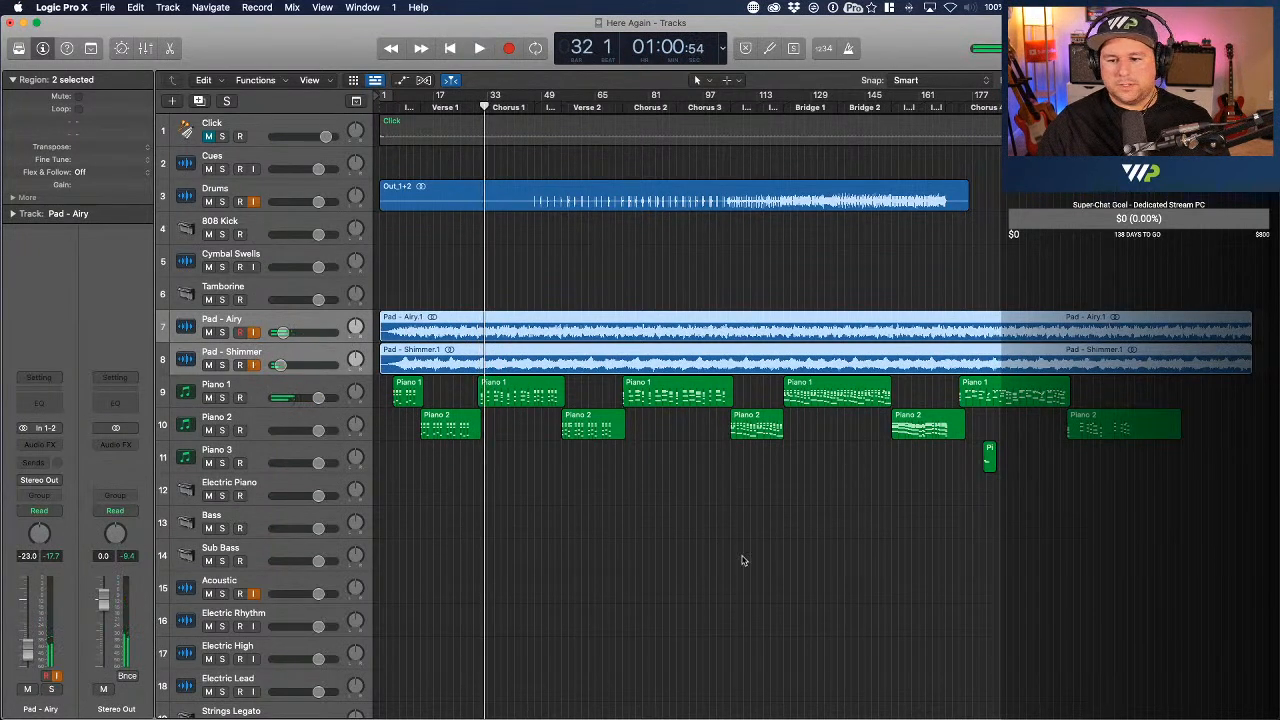